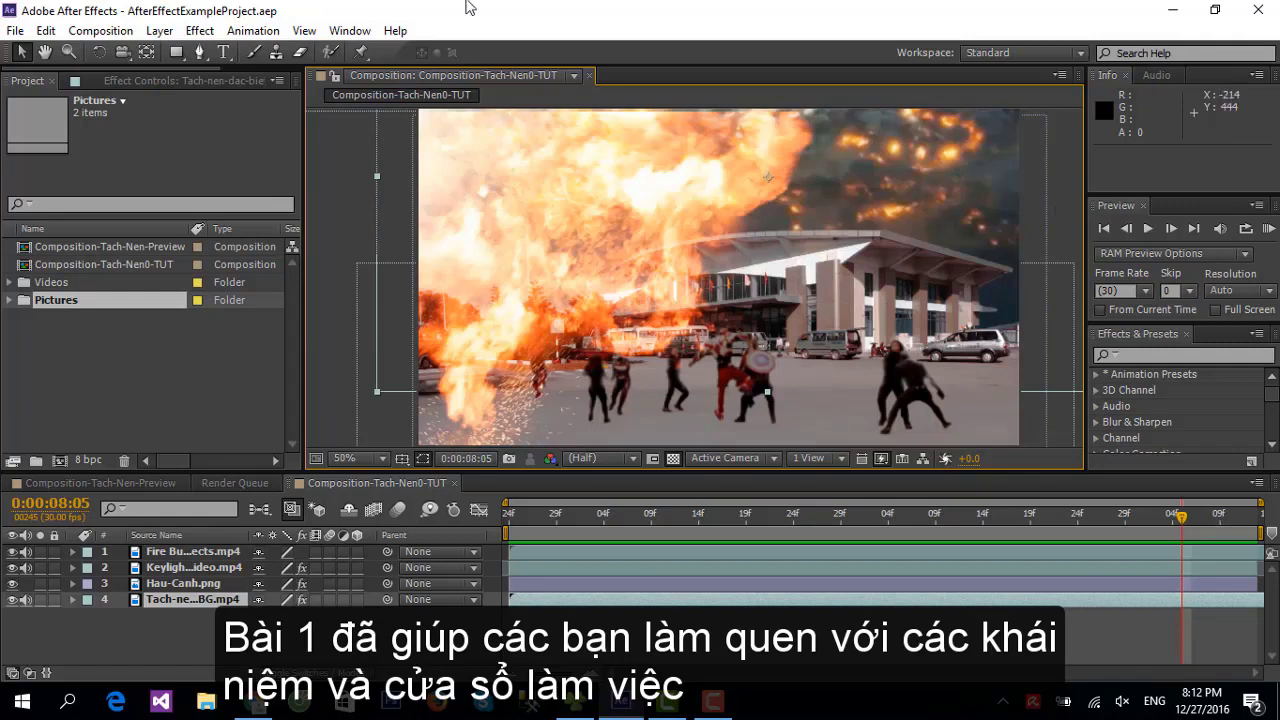
Preview the composition and expand the Keylight layer's effect settings
{"action": "left_click", "coordinate": [766, 590]}
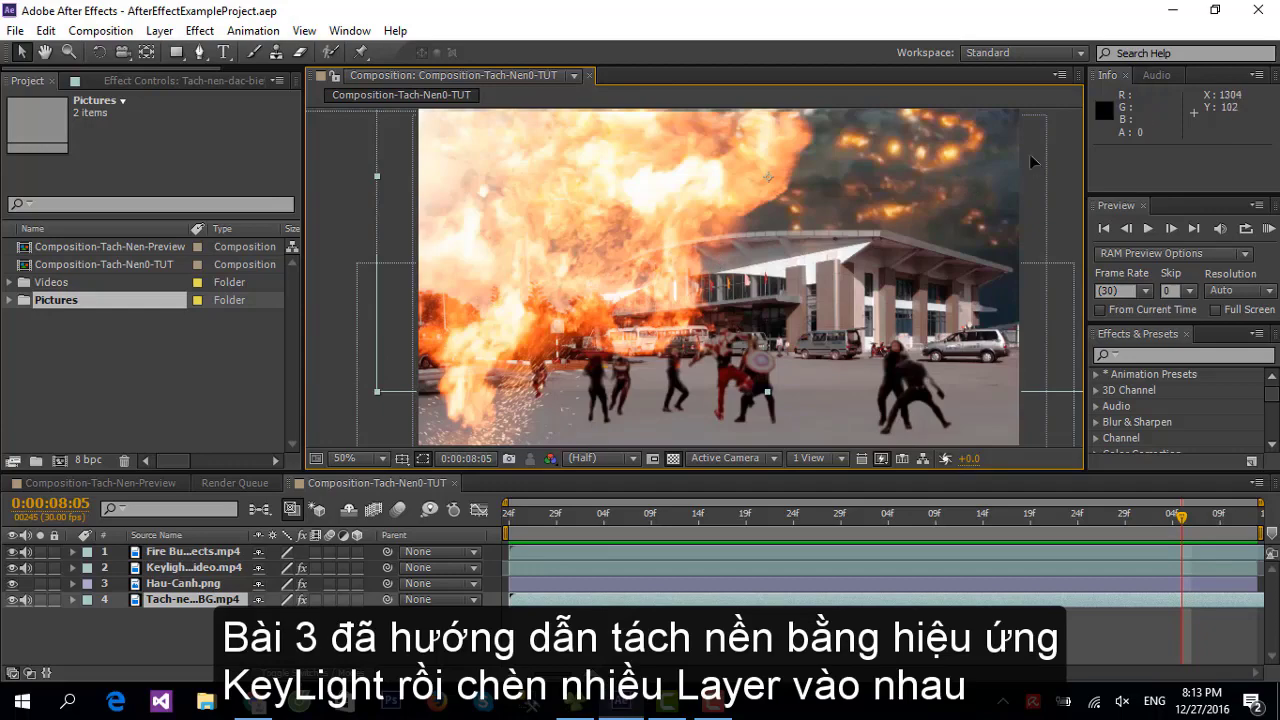
{"action": "key", "text": "space"}
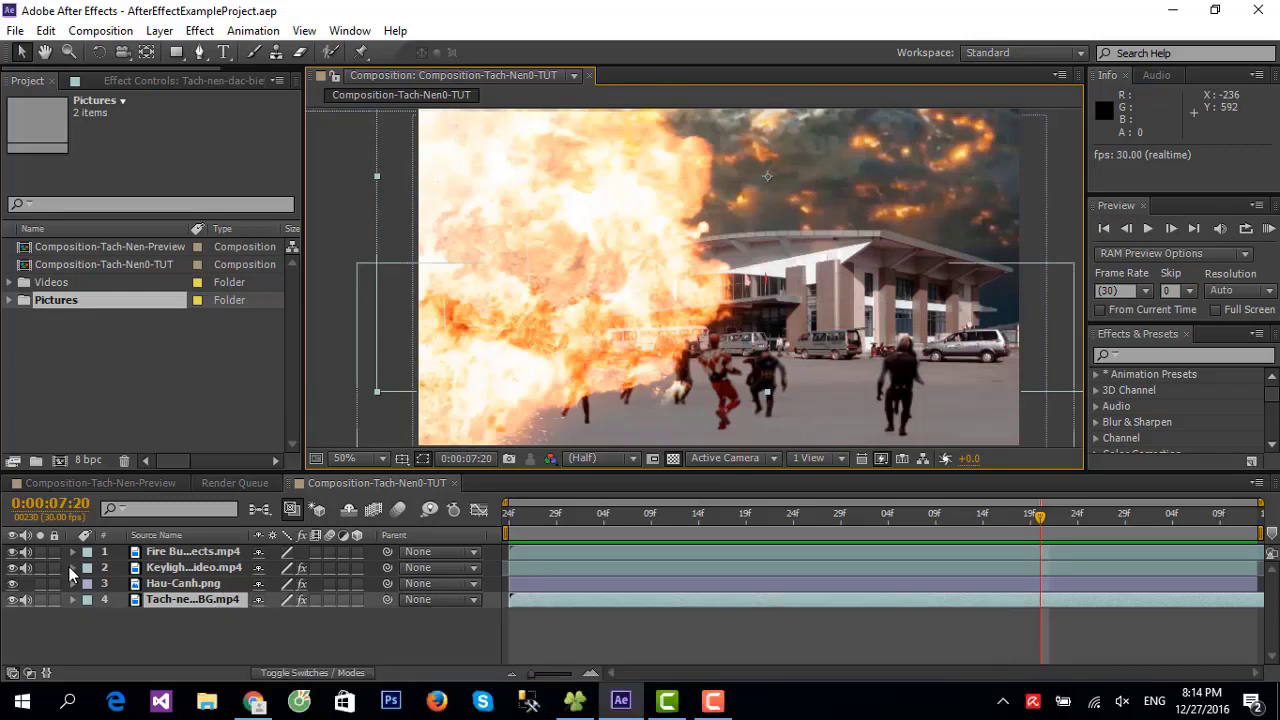
{"action": "left_click", "coordinate": [72, 567]}
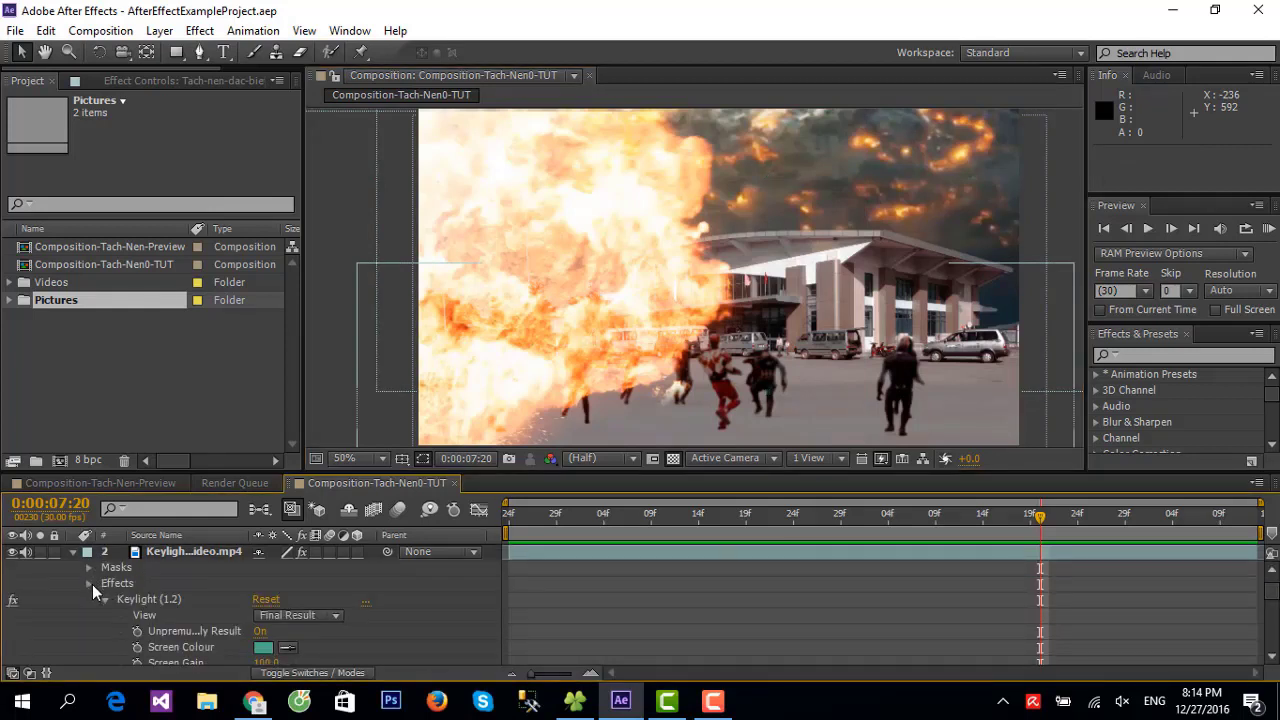
{"action": "left_click", "coordinate": [91, 584]}
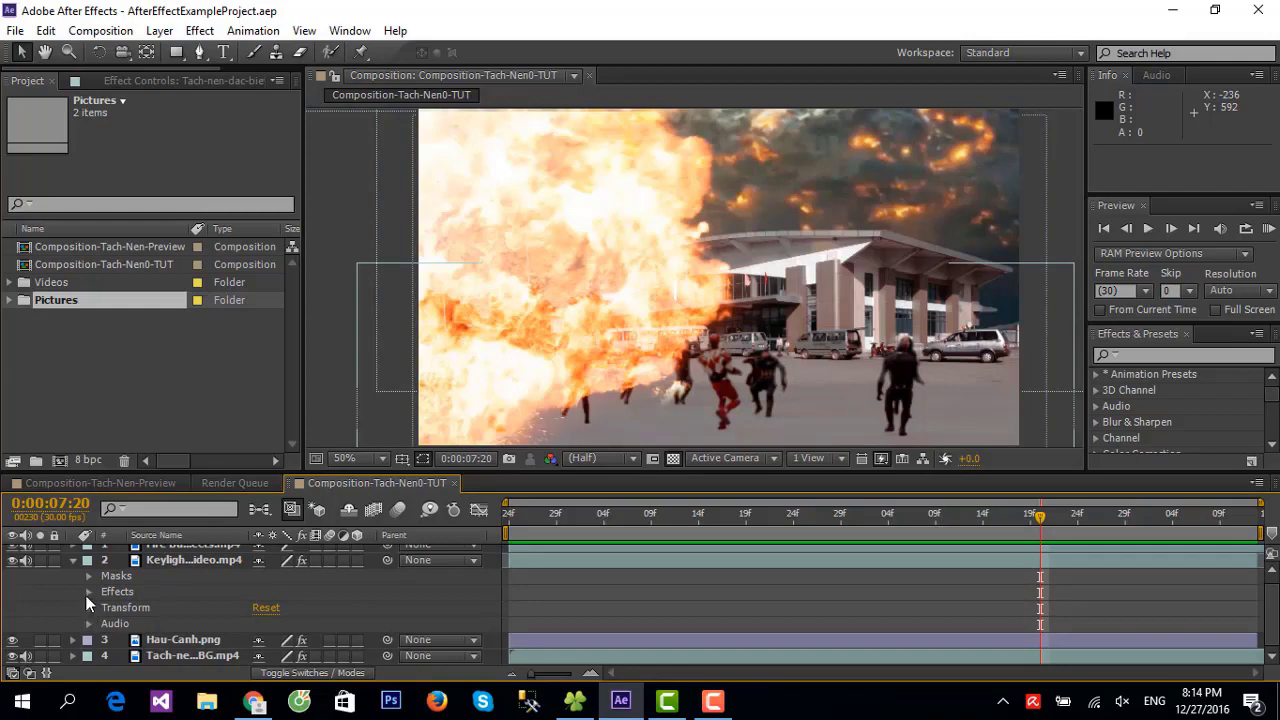
{"action": "left_click", "coordinate": [87, 591]}
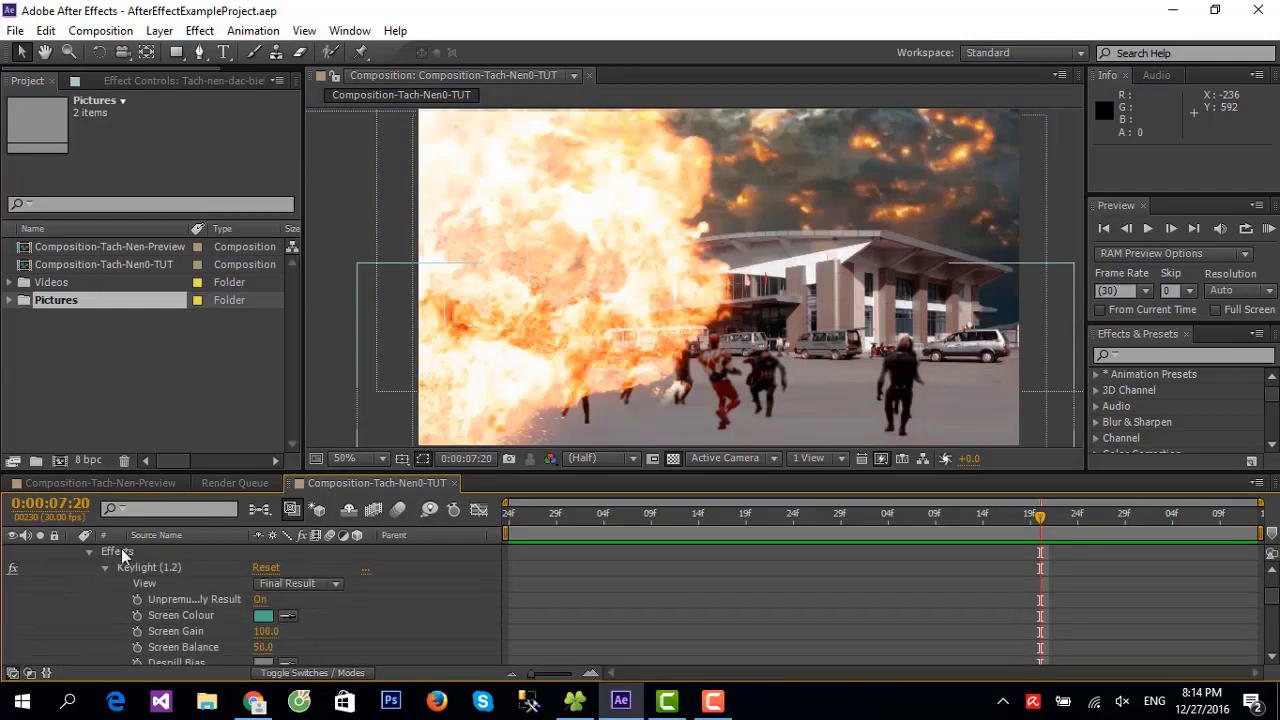
Review the Keylight Unpremultiply Result and Screen Gain properties, then collapse the layer
{"action": "left_click", "coordinate": [121, 550]}
{"action": "left_click", "coordinate": [138, 572]}
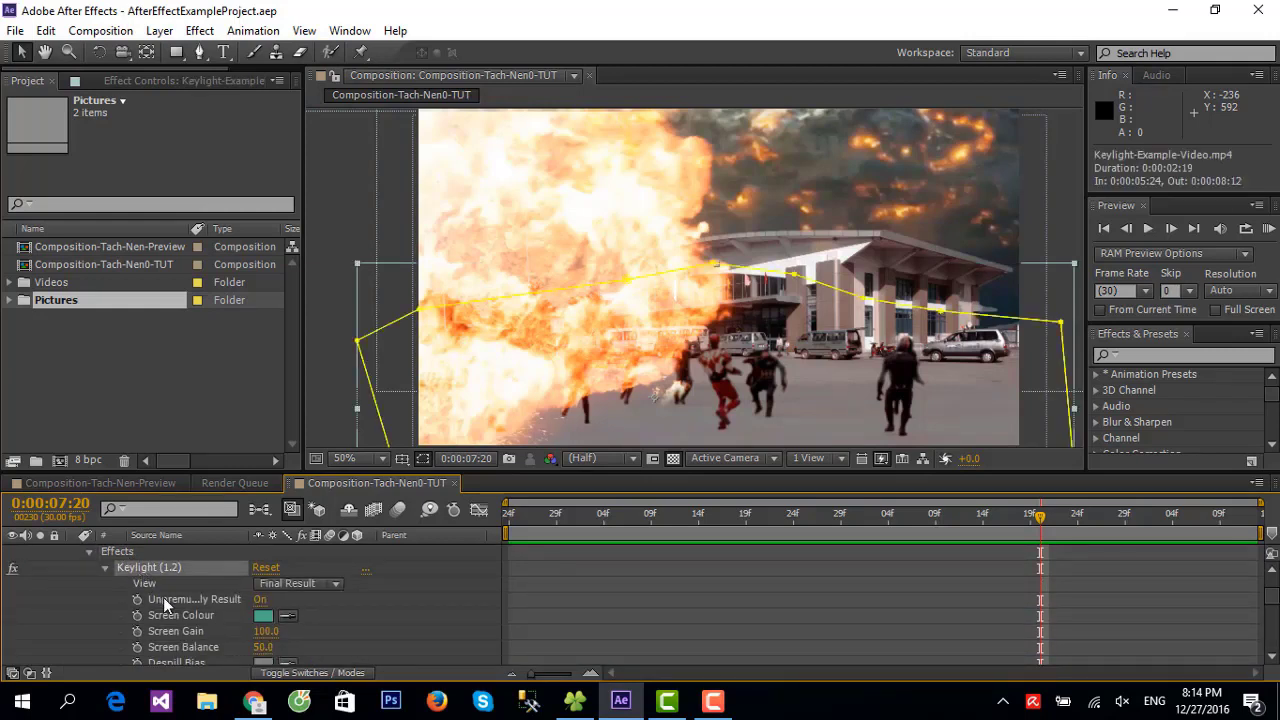
{"action": "left_click", "coordinate": [150, 599]}
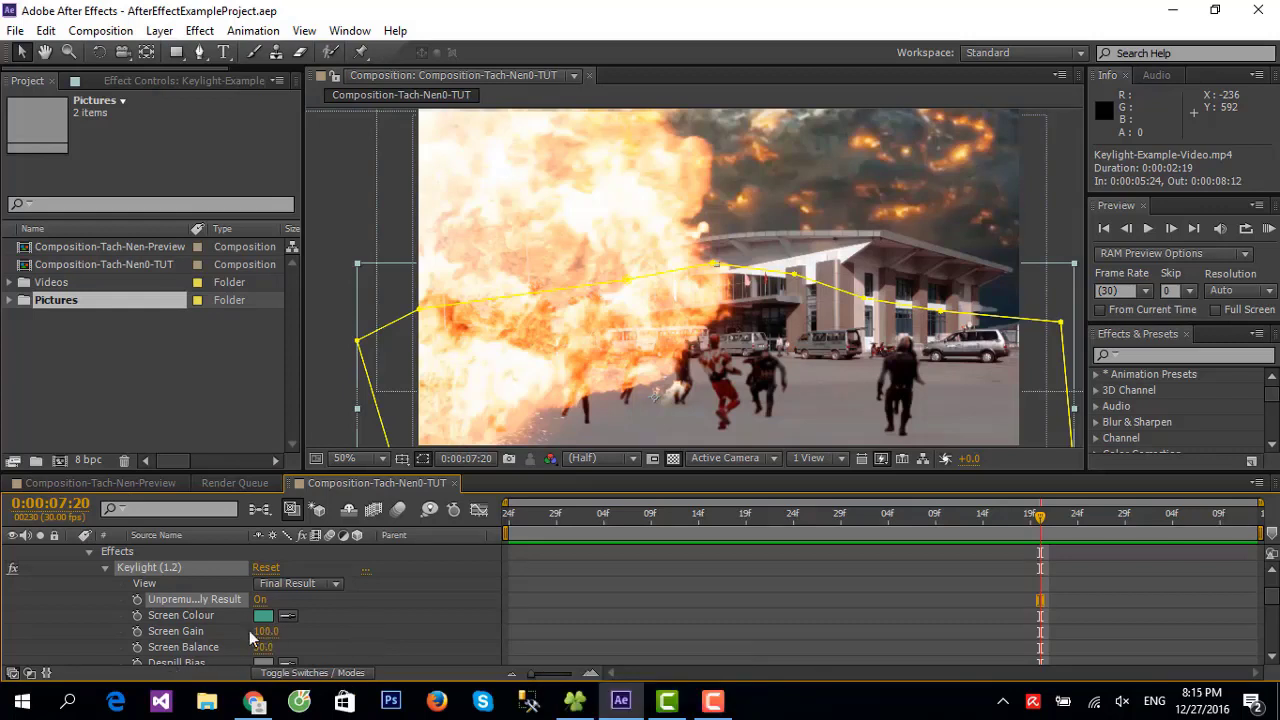
{"action": "left_click", "coordinate": [155, 632]}
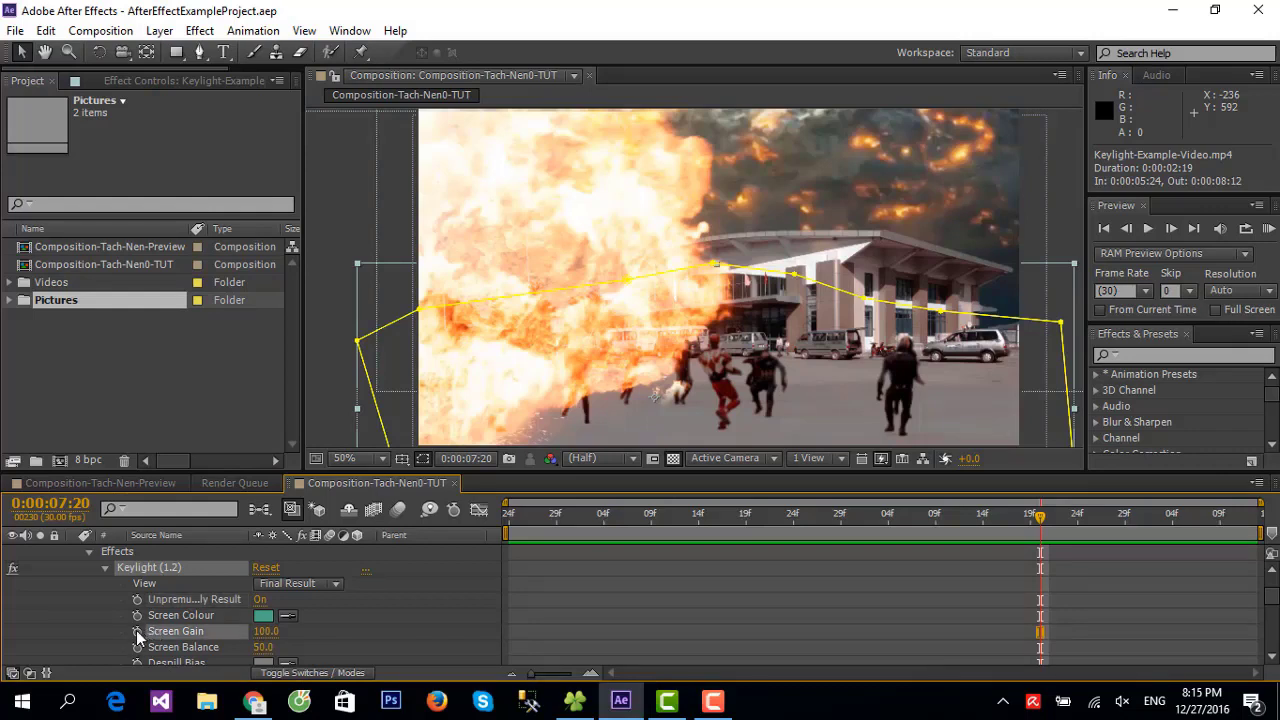
{"action": "scroll", "coordinate": [136, 633], "scroll_direction": "down", "scroll_amount": 3}
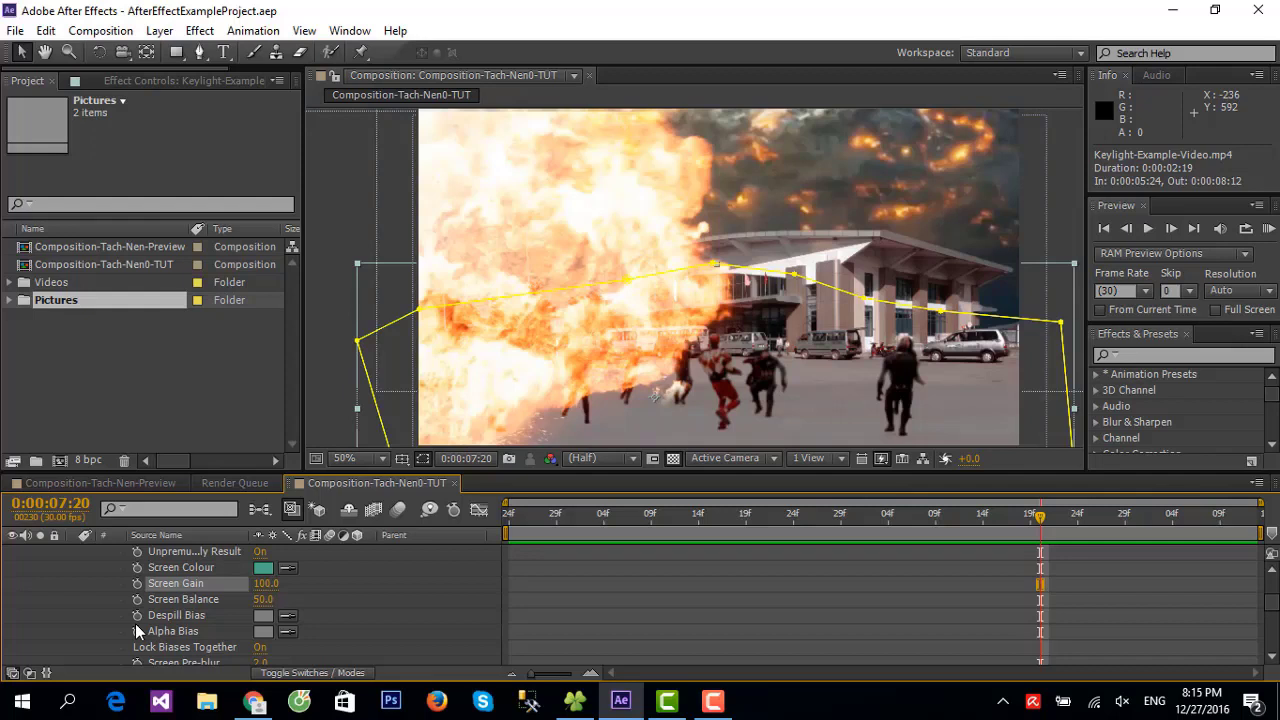
{"action": "scroll", "coordinate": [135, 623], "scroll_direction": "up", "scroll_amount": 5}
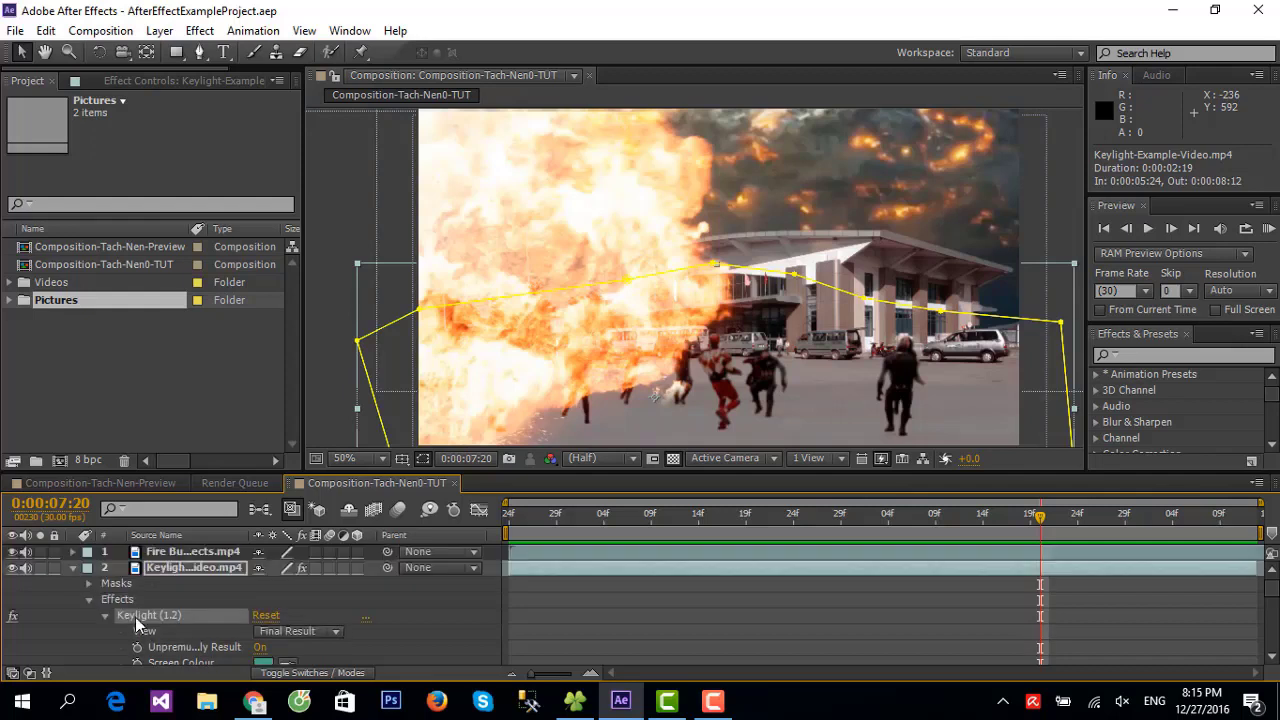
{"action": "left_click", "coordinate": [72, 567]}
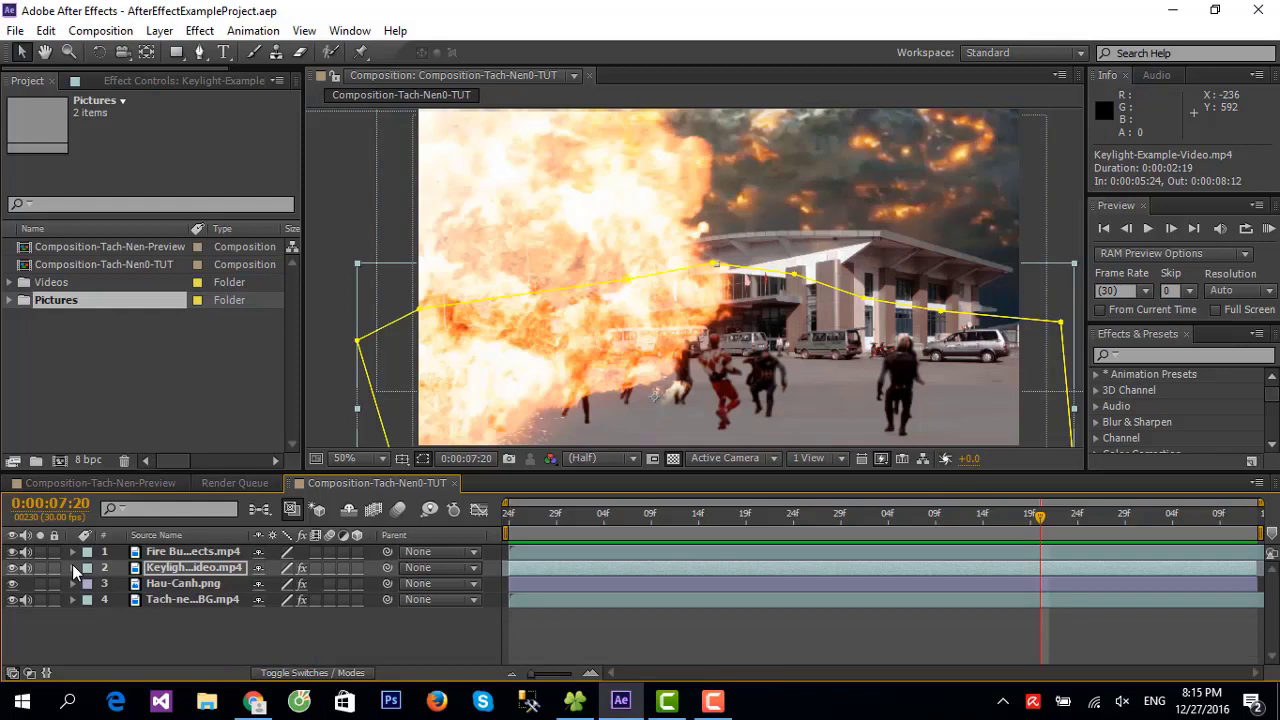
{"action": "left_click", "coordinate": [129, 317]}
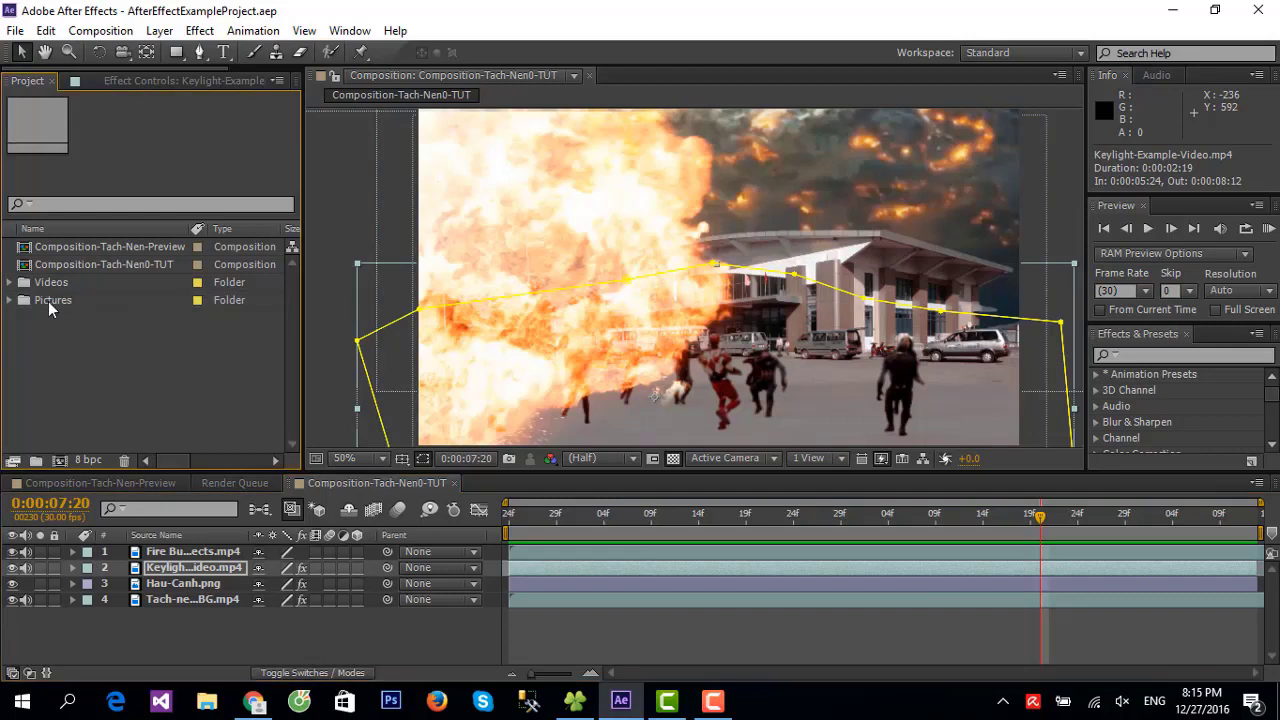
Close the composition viewer and the Tach-Nen timeline tabs
{"action": "left_click", "coordinate": [589, 76]}
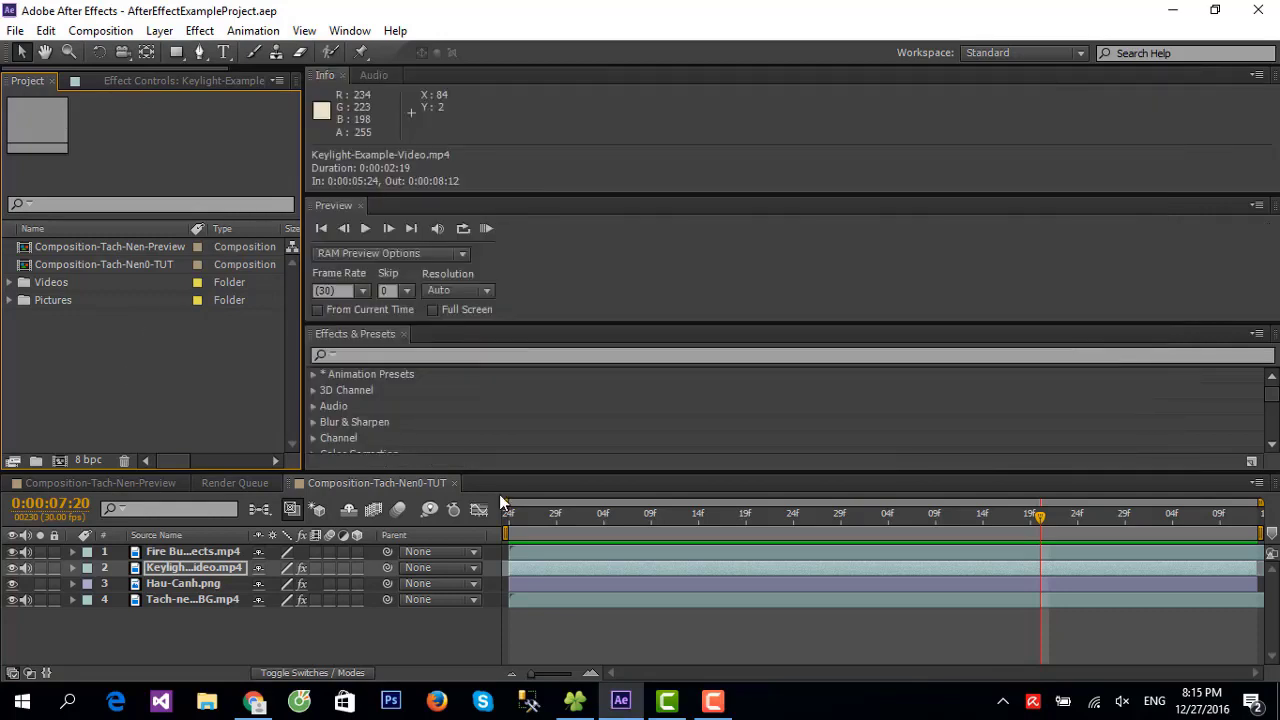
{"action": "left_click", "coordinate": [455, 483]}
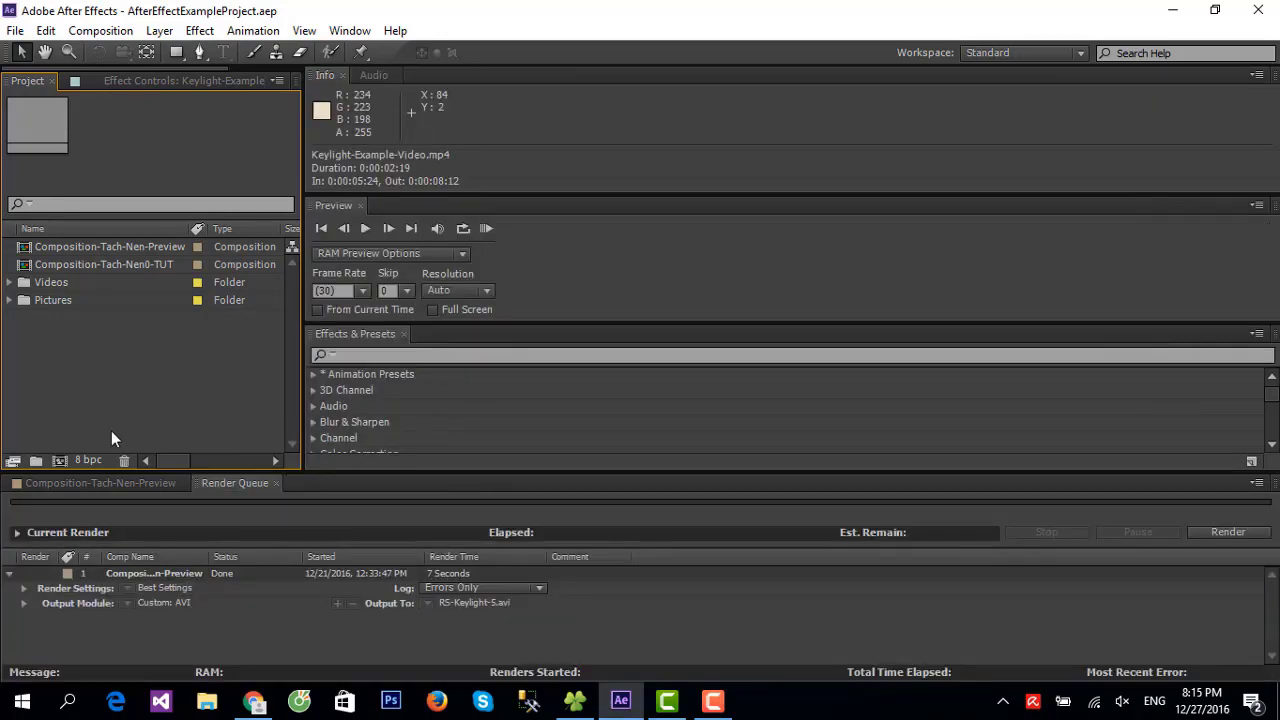
{"action": "left_click", "coordinate": [169, 486]}
{"action": "left_click", "coordinate": [181, 485]}
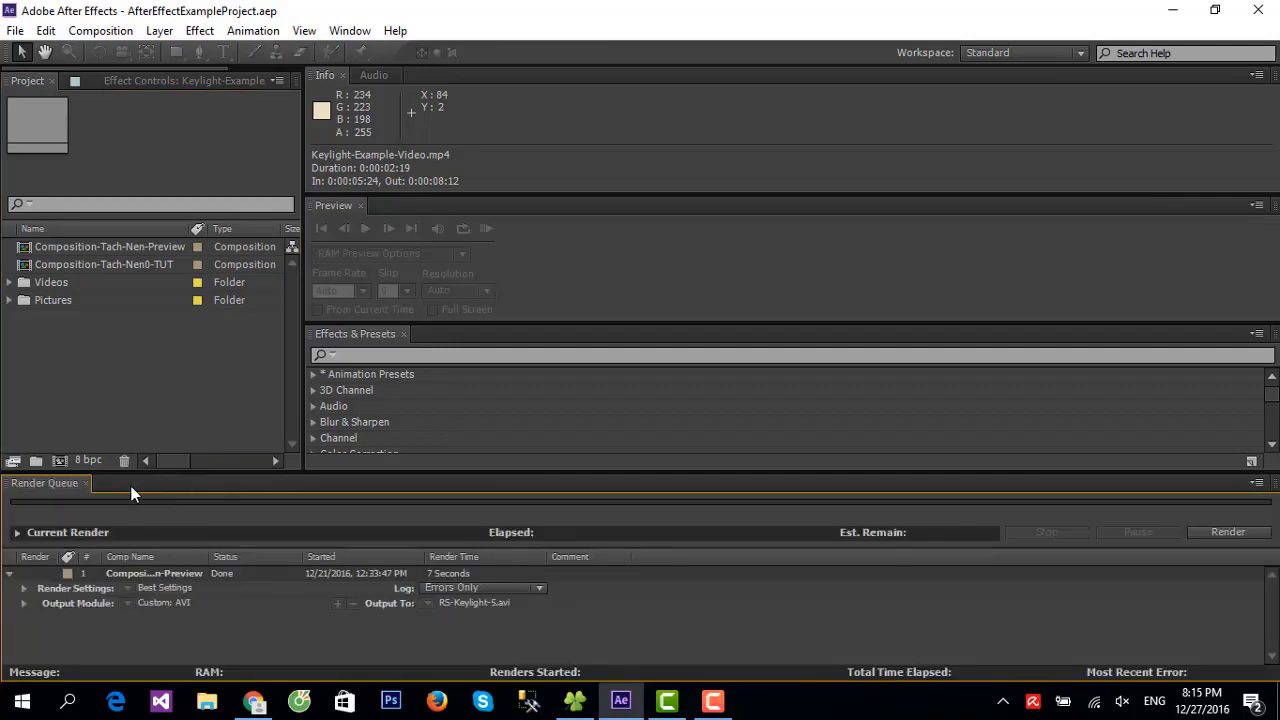
Create a new composition from the Project panel named Animation Example
{"action": "left_click", "coordinate": [160, 351]}
{"action": "right_click", "coordinate": [121, 336]}
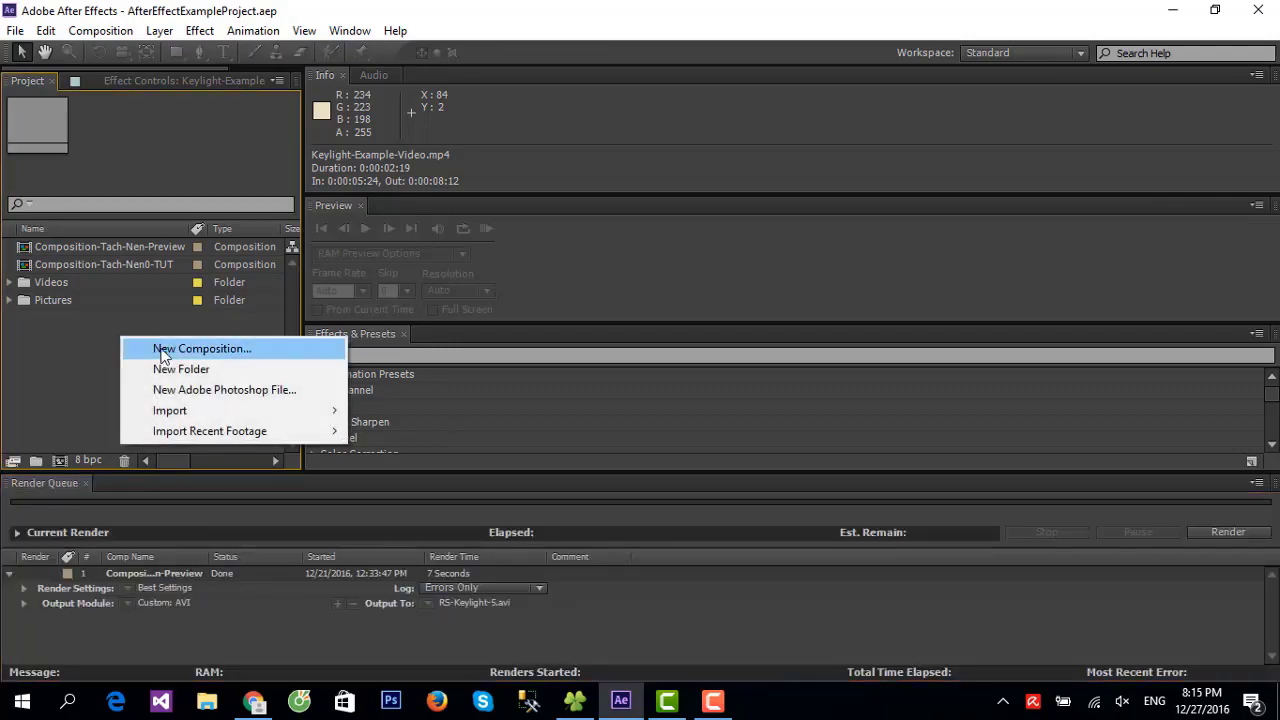
{"action": "left_click", "coordinate": [198, 350]}
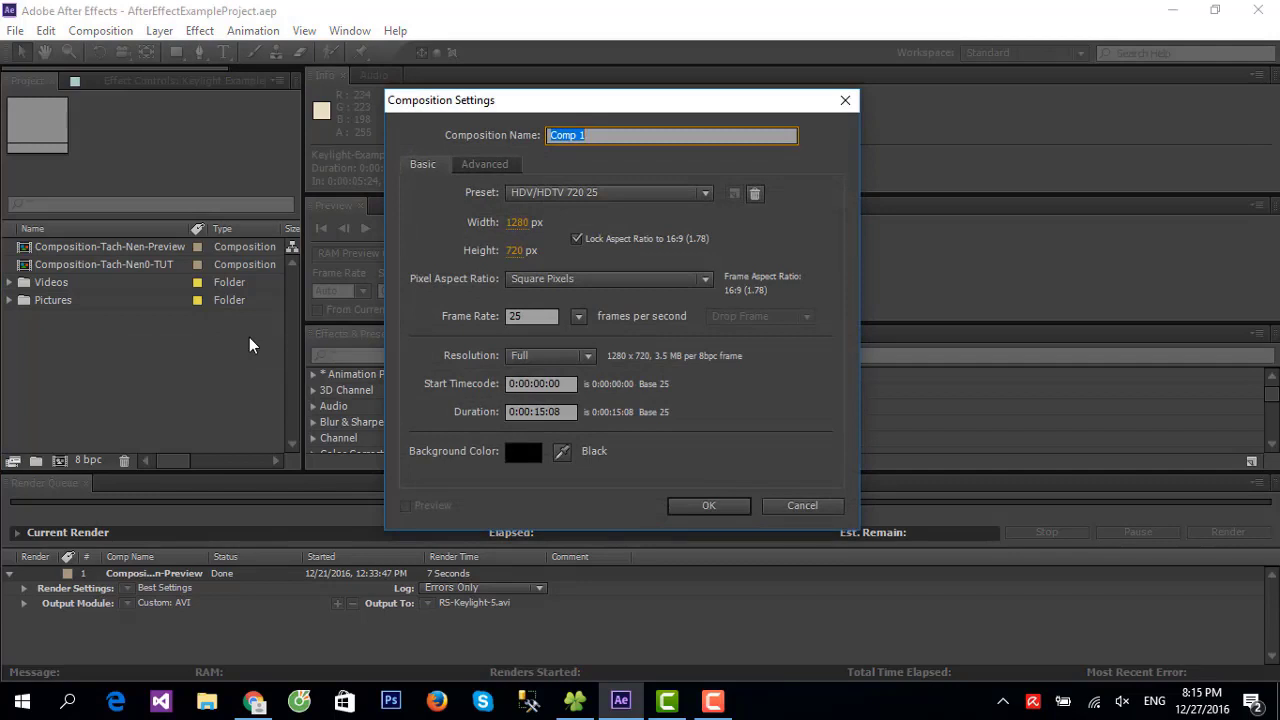
{"action": "type", "text": "an"}
{"action": "type", "text": "imation"}
{"action": "key", "text": "Delete"}
{"action": "type", "text": "A"}
{"action": "type", "text": "Exa"}
{"action": "type", "text": "mple"}
Set the new composition's duration to 0:00:15:00
{"action": "left_click", "coordinate": [506, 418]}
{"action": "left_click", "coordinate": [545, 414]}
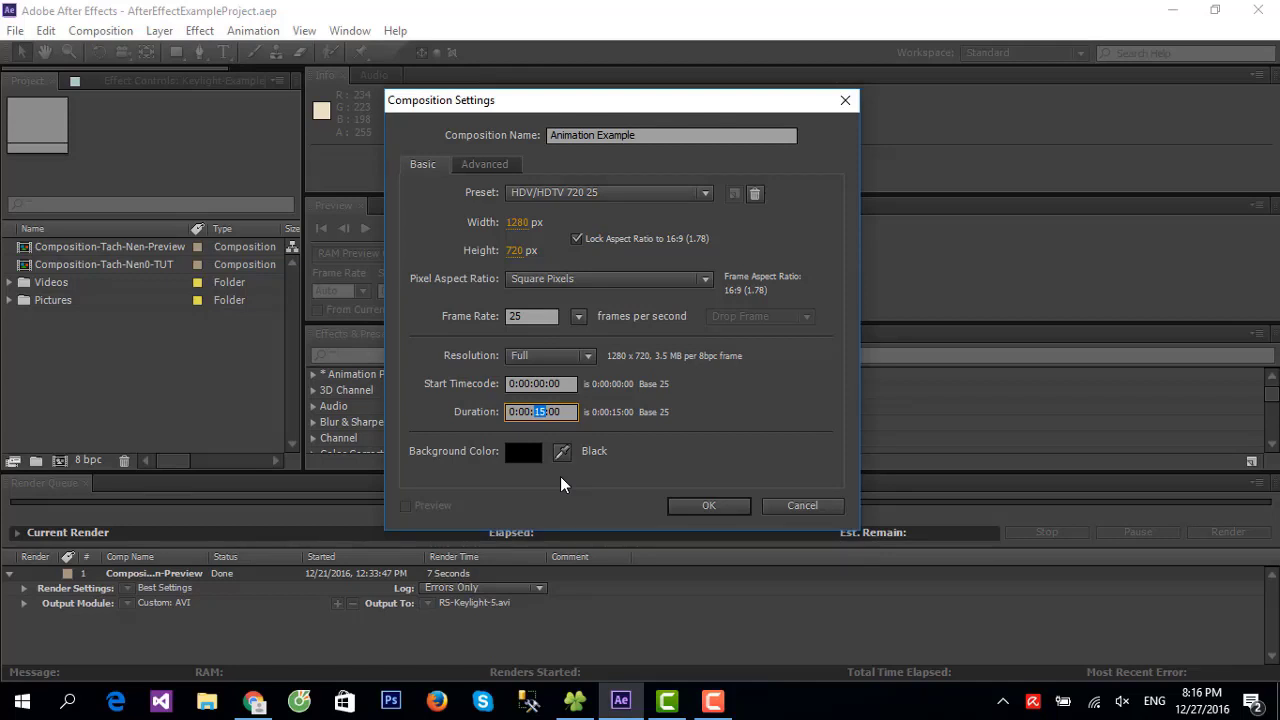
{"action": "type", "text": "2"}
{"action": "double_click", "coordinate": [539, 411]}
{"action": "type", "text": "145"}
{"action": "key", "text": "BackSpace"}
{"action": "key", "text": "BackSpace"}
{"action": "type", "text": "5"}
Confirm the composition settings and select the new Animation Example composition
{"action": "left_click", "coordinate": [721, 508]}
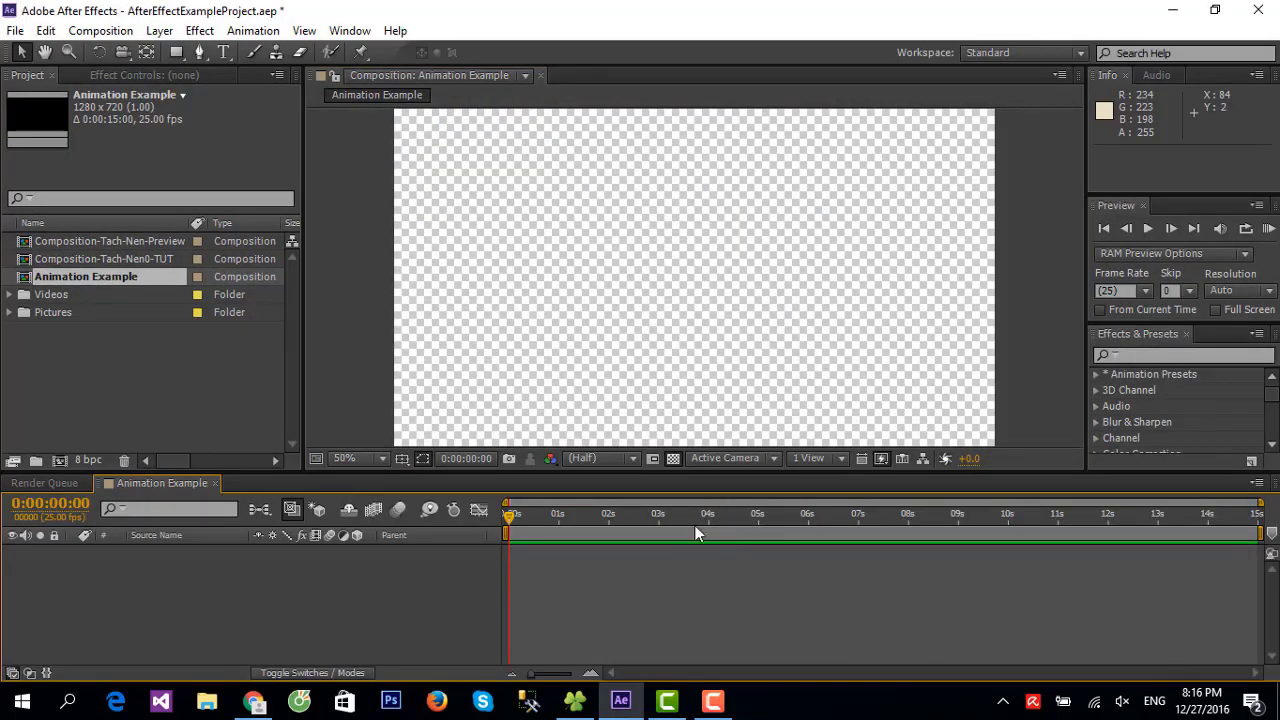
{"action": "left_click", "coordinate": [132, 328]}
{"action": "left_click", "coordinate": [105, 280]}
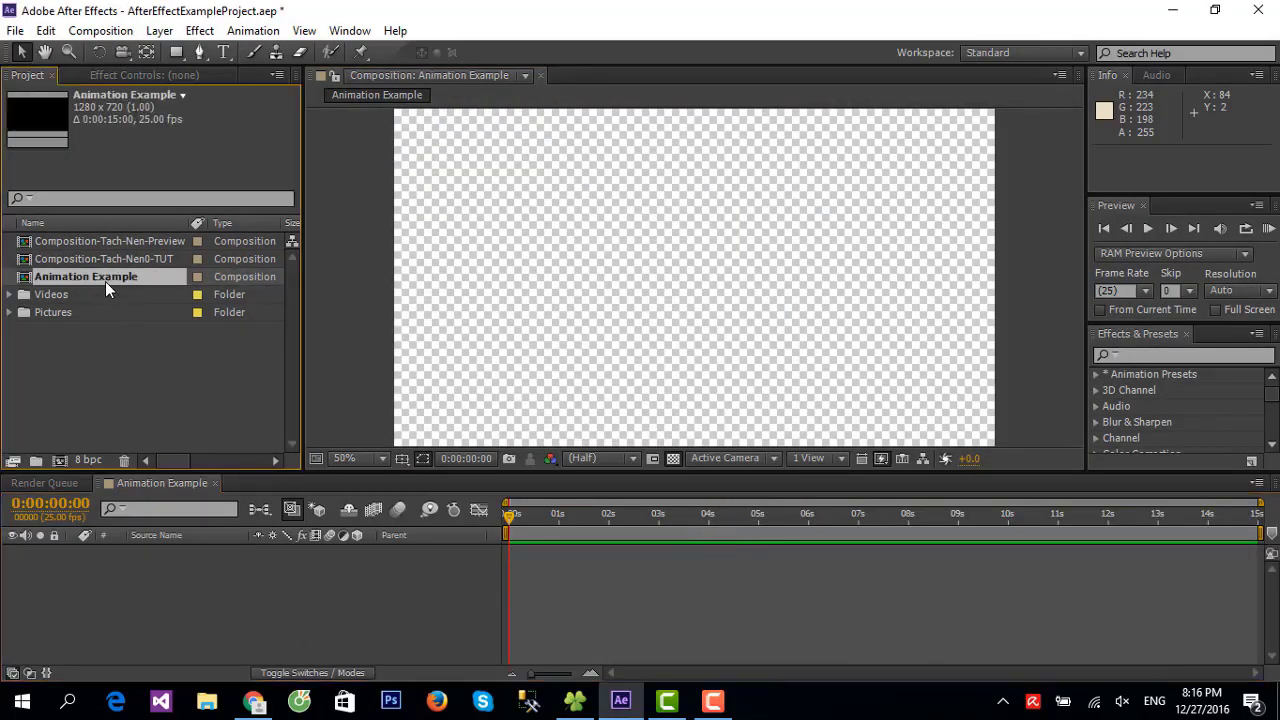
Expand the Pictures folder to list text-logo.psd and Hau-Canh.png
{"action": "left_click", "coordinate": [138, 366]}
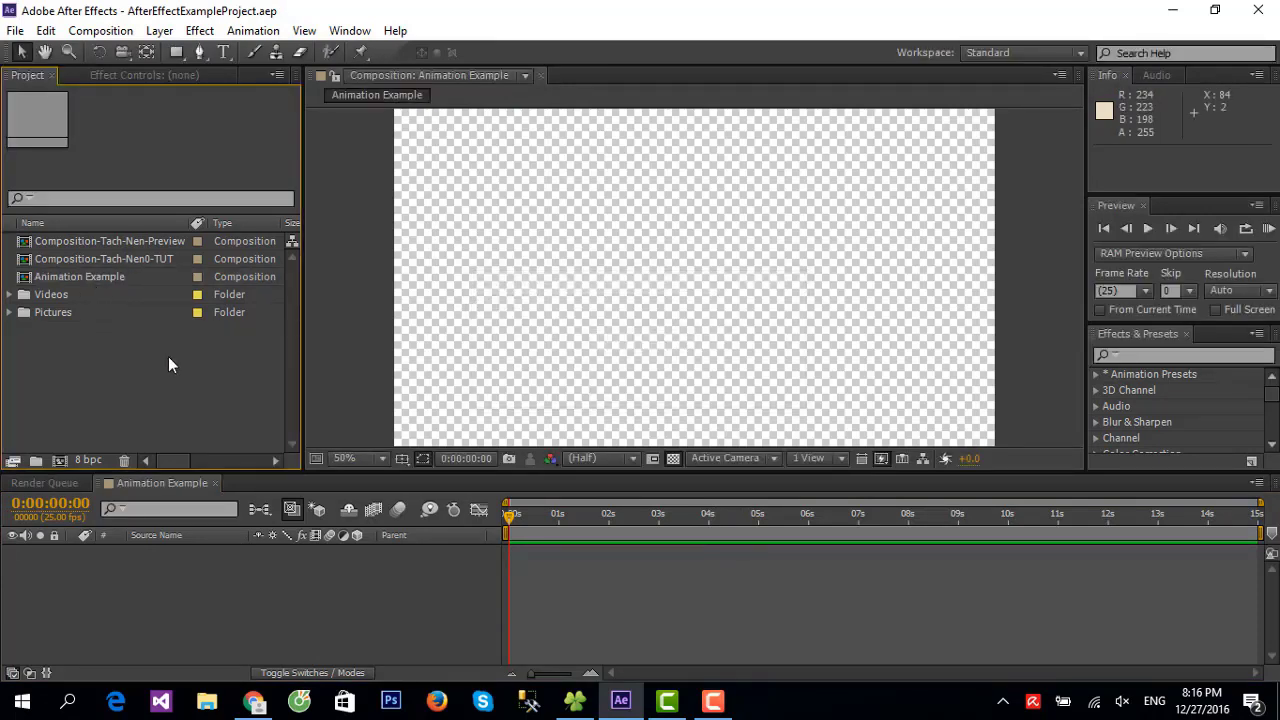
{"action": "left_click", "coordinate": [9, 313]}
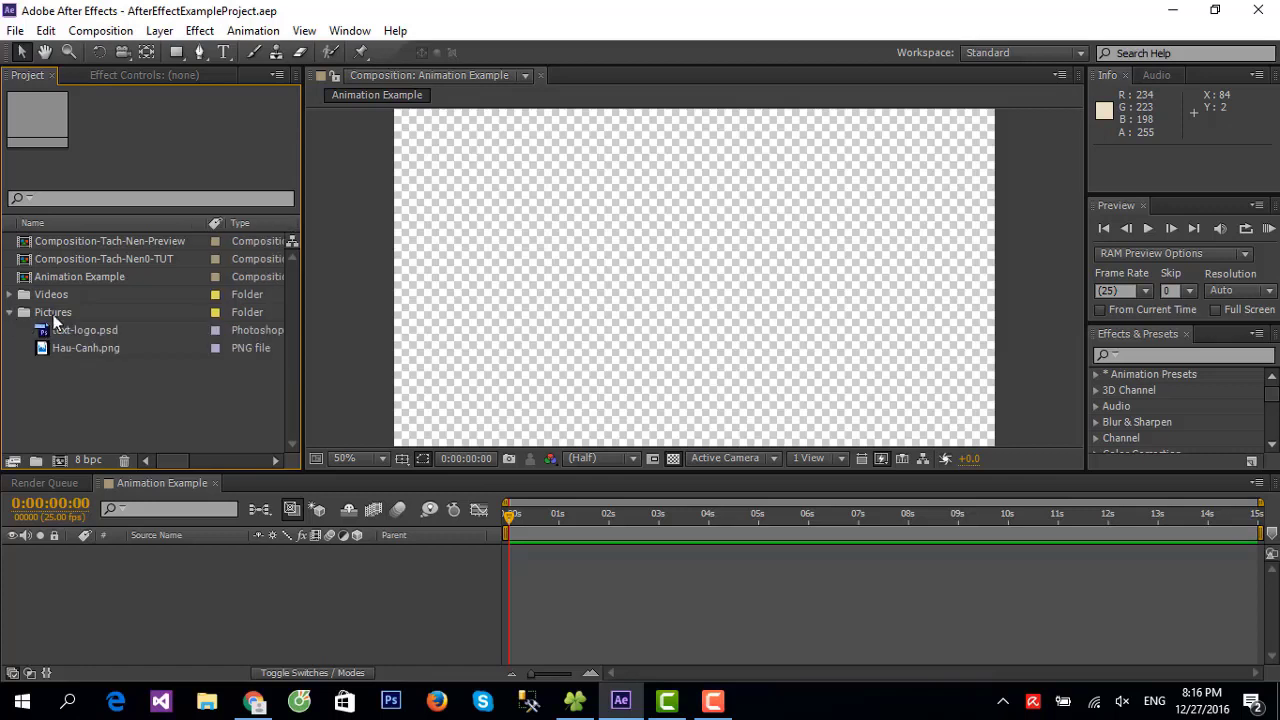
{"action": "left_click", "coordinate": [55, 314]}
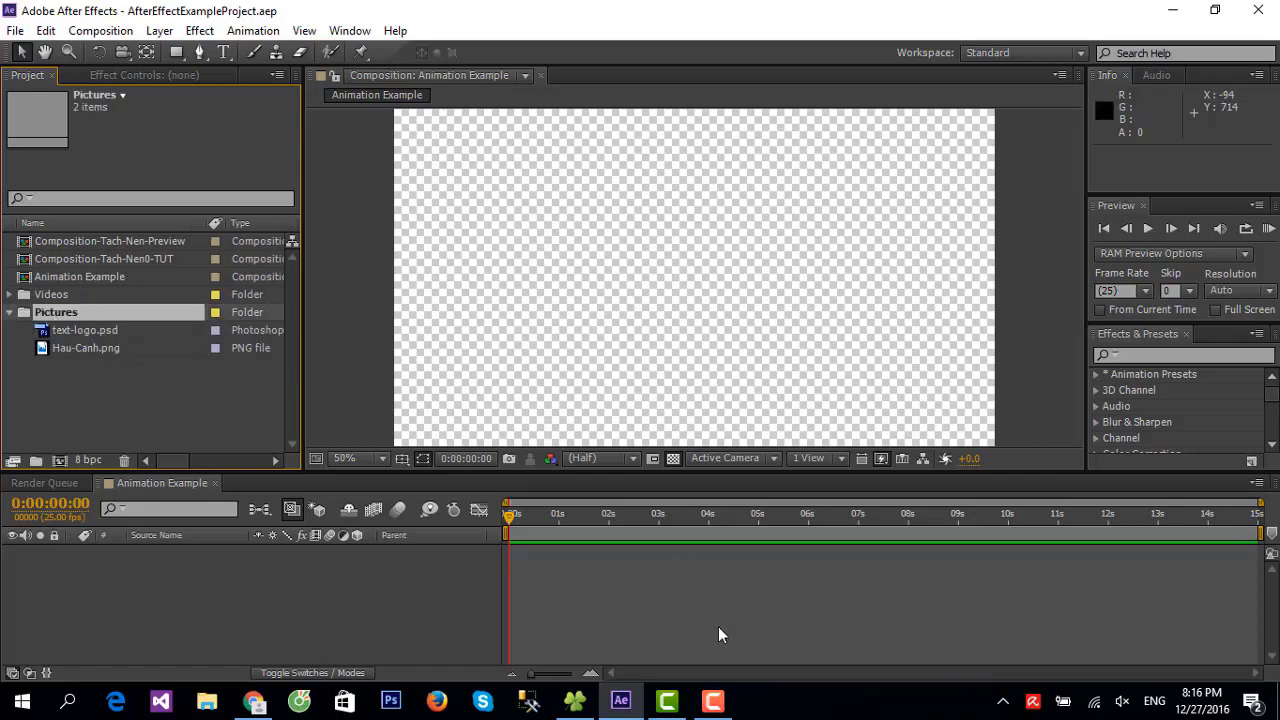
Drag img-1-1.jpg through img-3-2.png from the ExampleProject folder into the Pictures folder
{"action": "left_click", "coordinate": [575, 701]}
{"action": "left_click", "coordinate": [718, 140]}
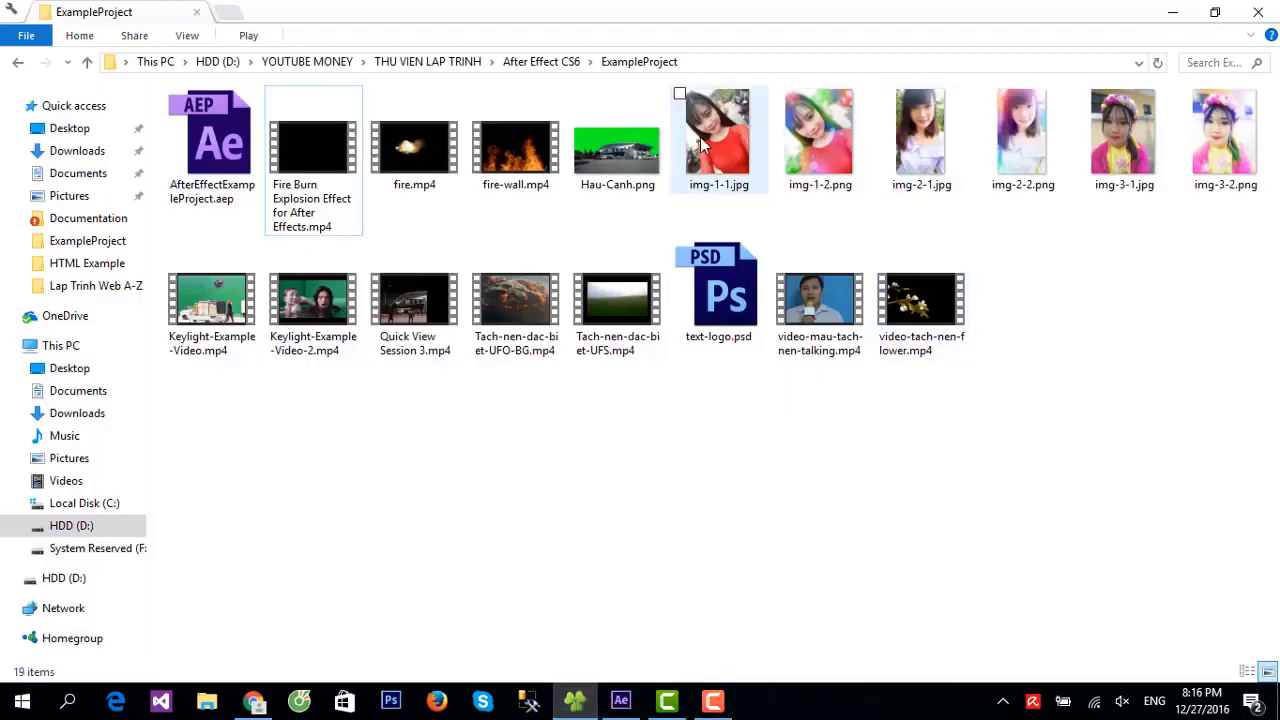
{"action": "left_click", "coordinate": [1210, 160], "text": "shift"}
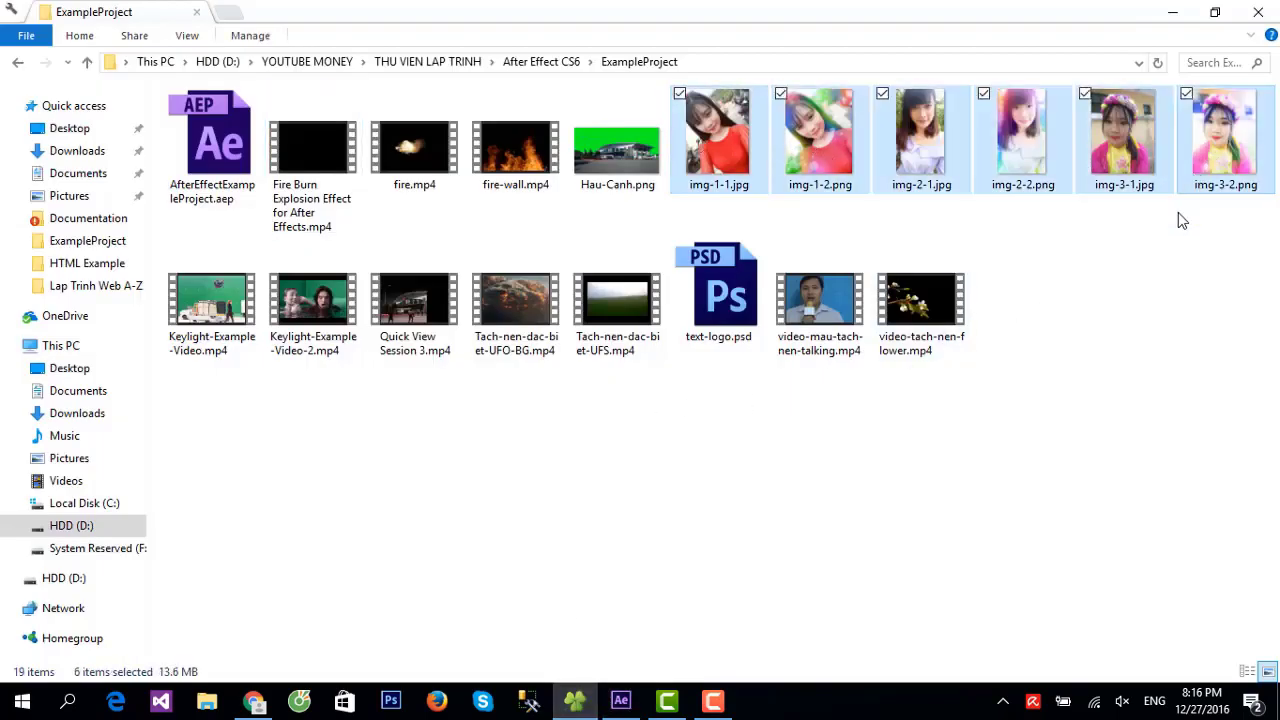
{"action": "mouse_move", "coordinate": [748, 182]}
{"action": "left_mouse_down"}
{"action": "mouse_move", "coordinate": [762, 645]}
{"action": "mouse_move", "coordinate": [93, 332]}
{"action": "left_mouse_up"}
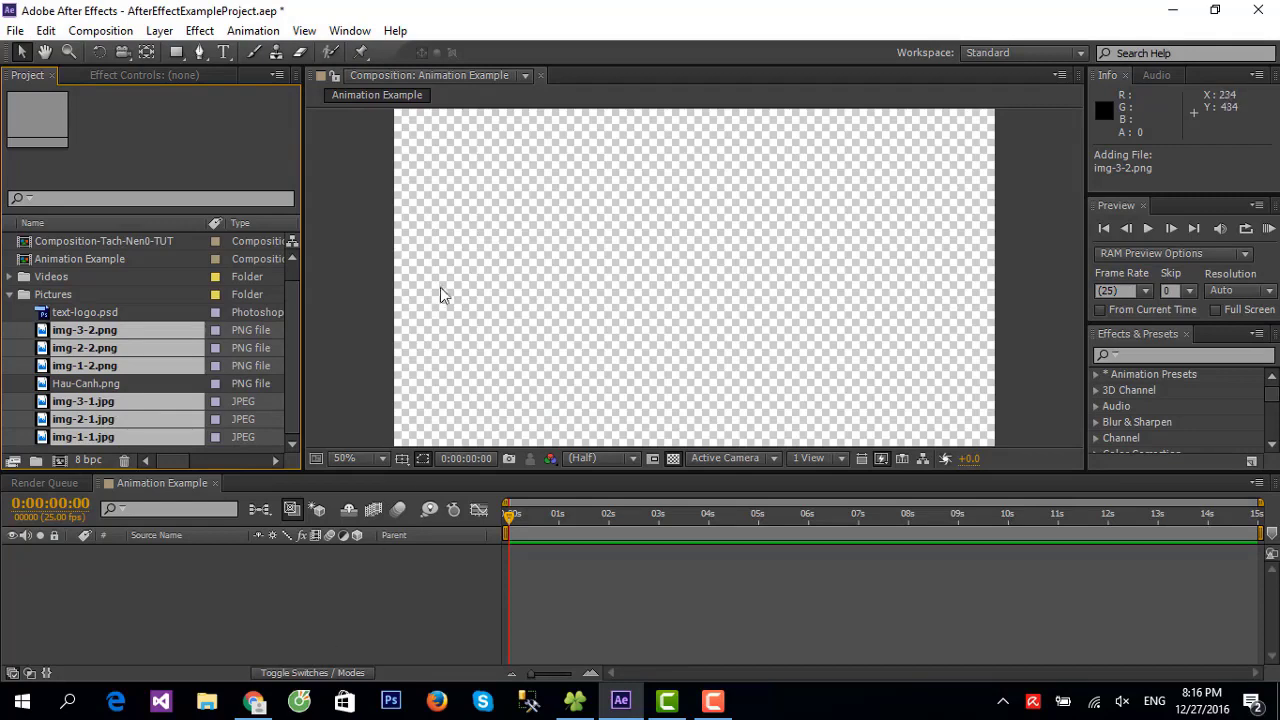
Save the project and select img-1-1.jpg and img-1-2.png in the Pictures folder
{"action": "left_click", "coordinate": [377, 243]}
{"action": "key", "text": "ctrl+s"}
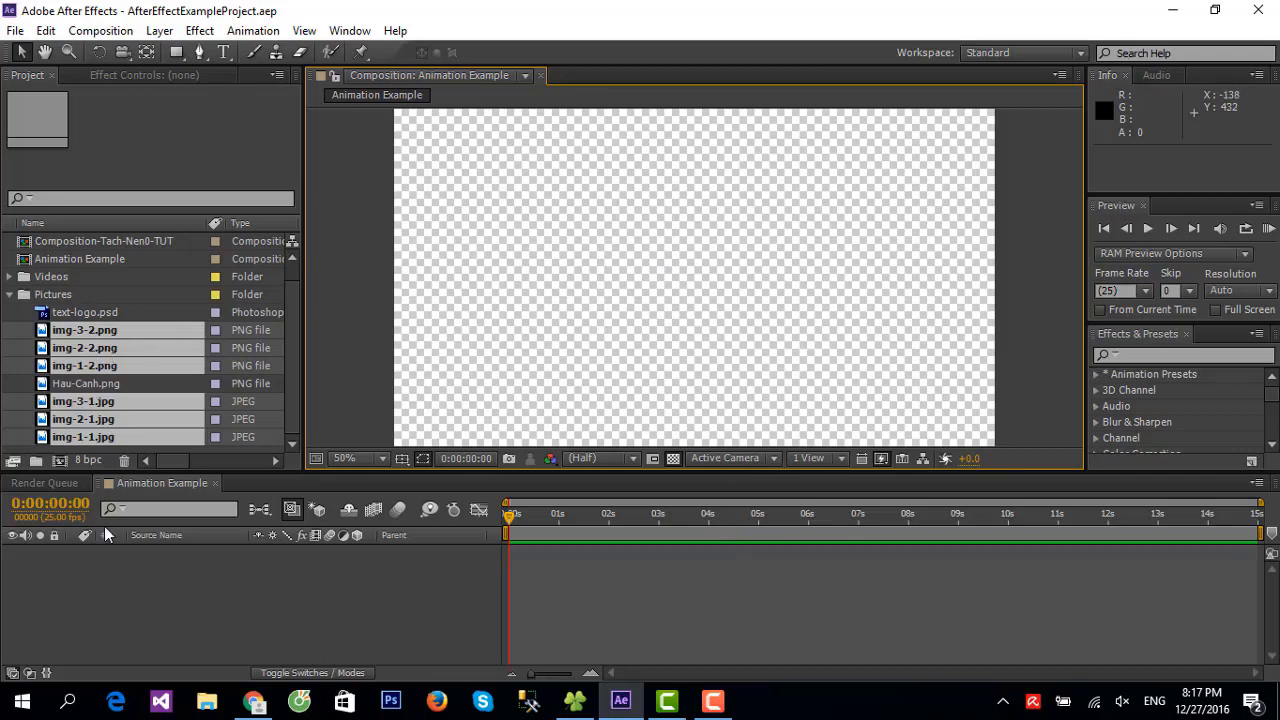
{"action": "left_click", "coordinate": [291, 310]}
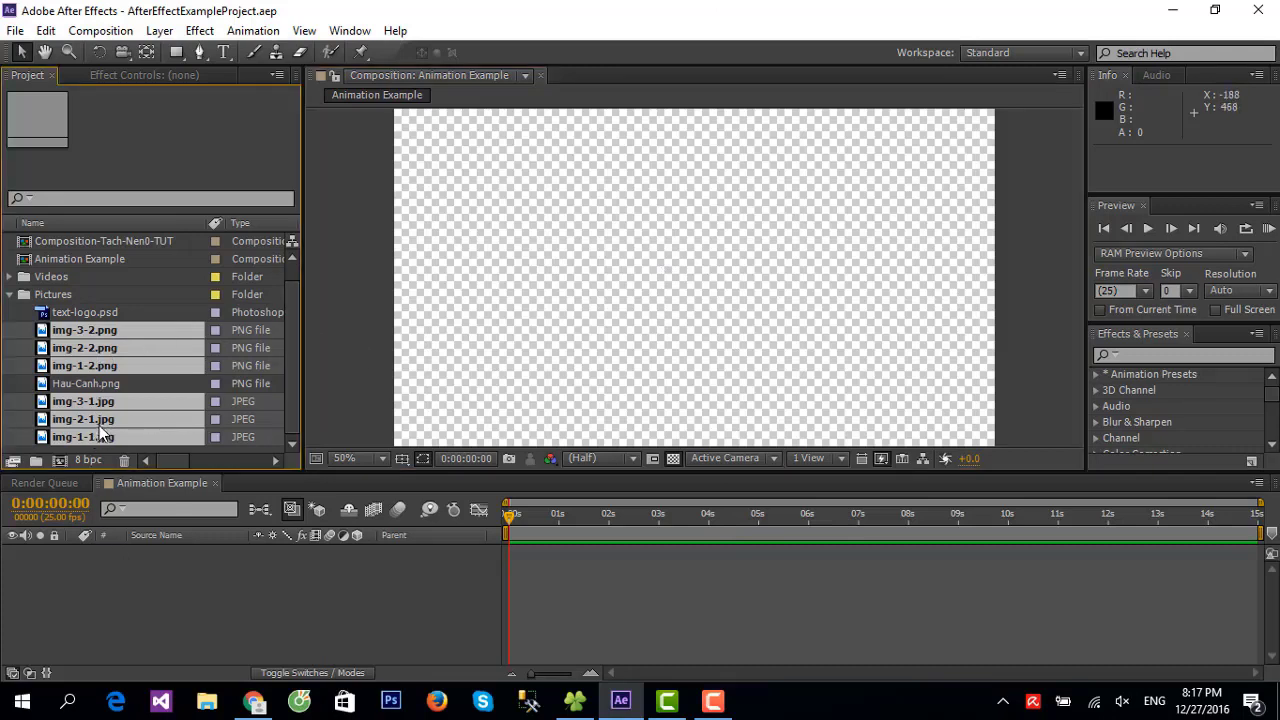
{"action": "left_click", "coordinate": [60, 283]}
{"action": "left_click", "coordinate": [60, 294]}
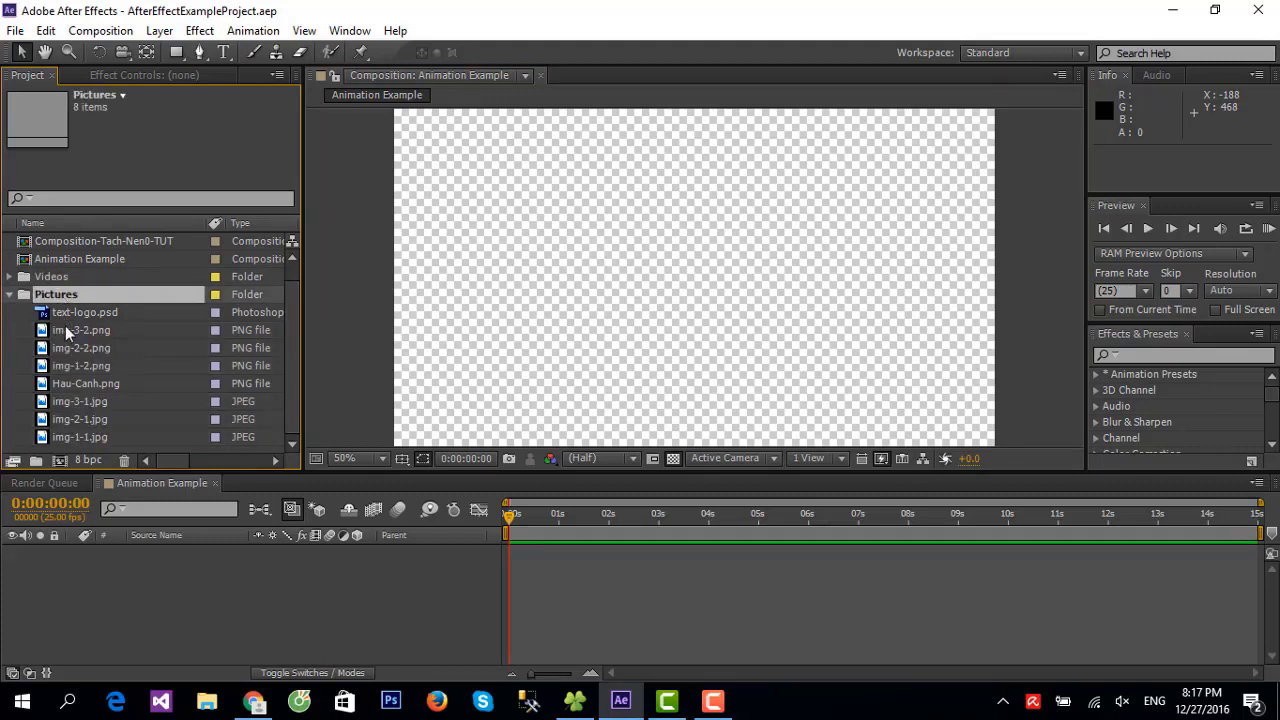
{"action": "left_click", "coordinate": [89, 441]}
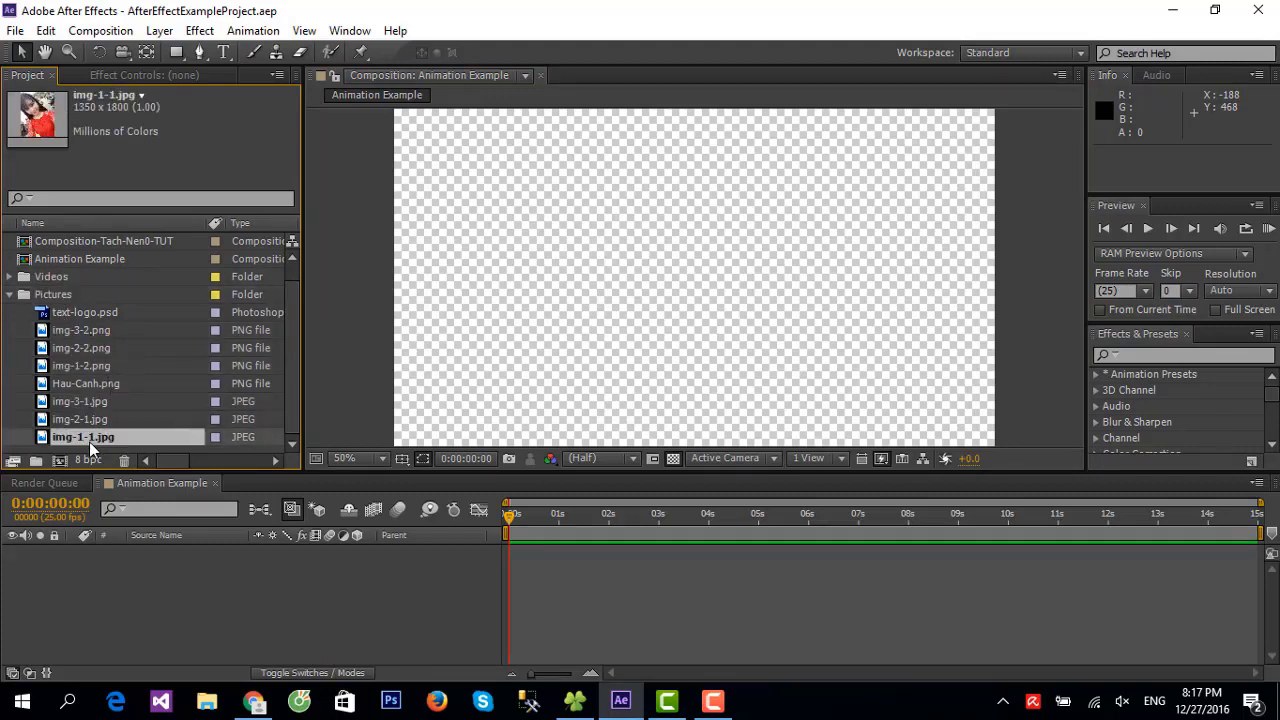
{"action": "left_click", "coordinate": [84, 364], "text": "ctrl"}
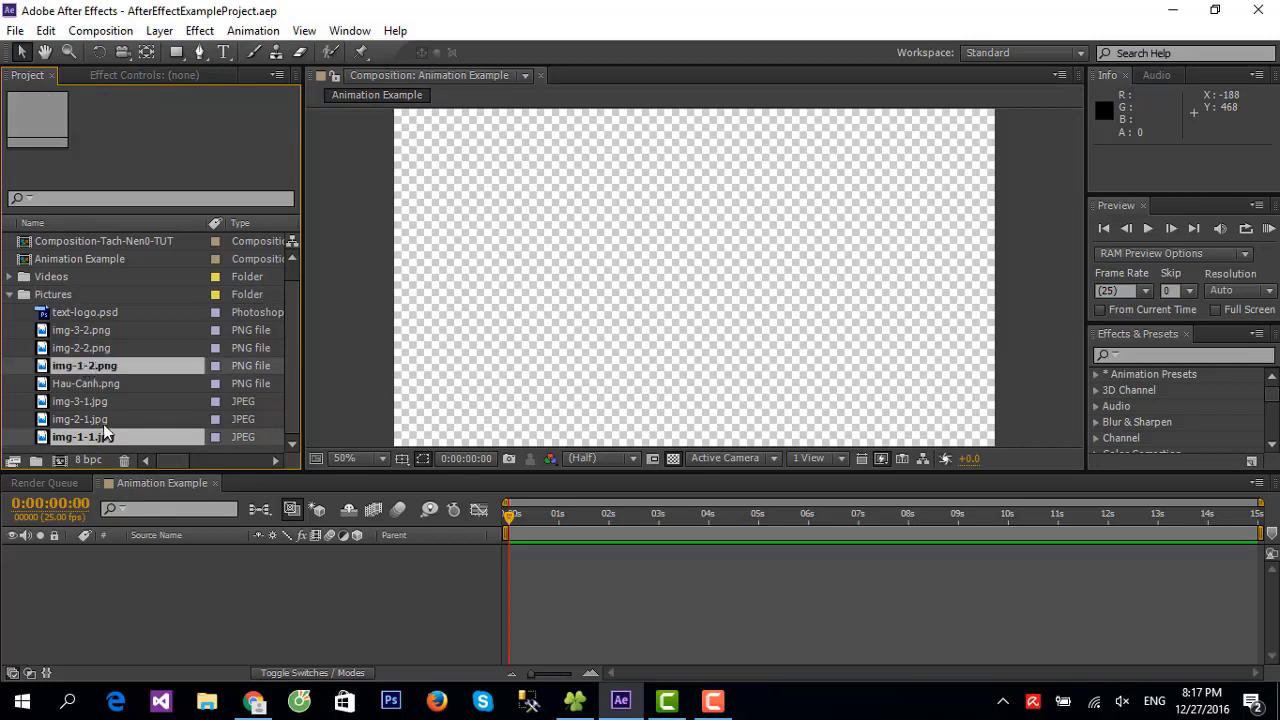
Add img-1-1.jpg and img-1-2.png as layers and hide the img-1-2.png layer
{"action": "left_click_drag", "start_coordinate": [93, 435], "coordinate": [145, 647]}
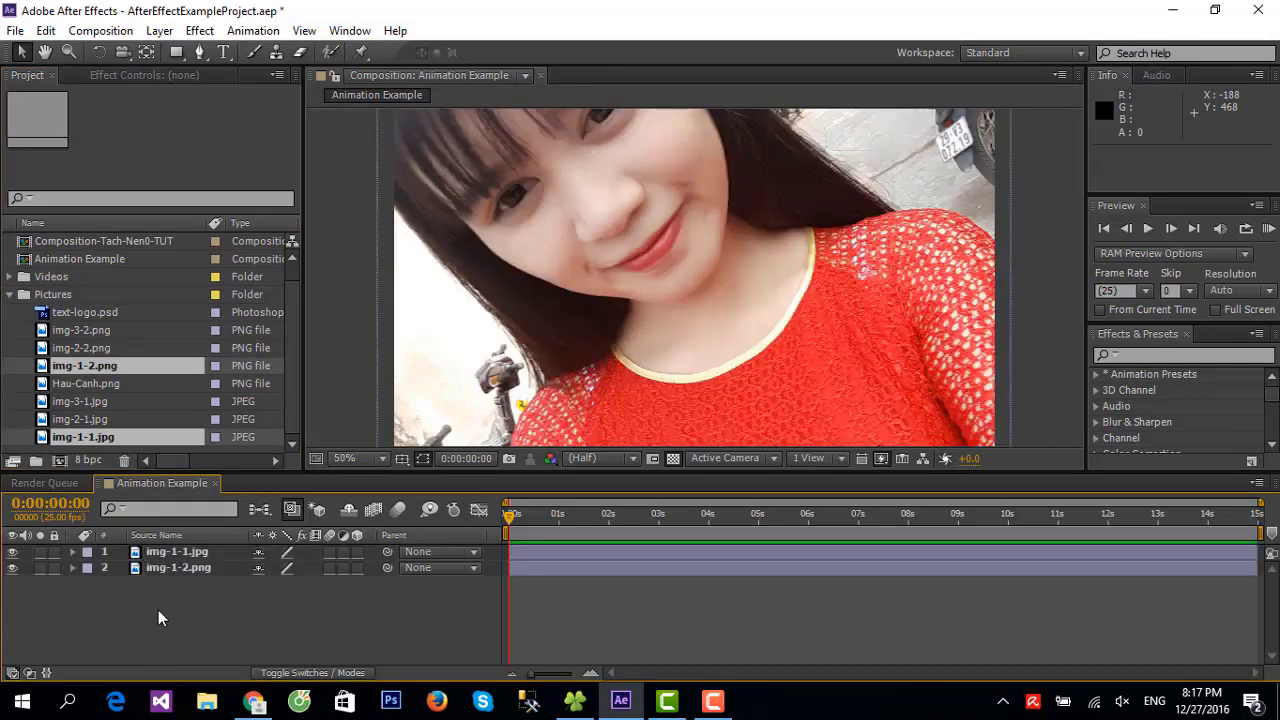
{"action": "left_click", "coordinate": [192, 554]}
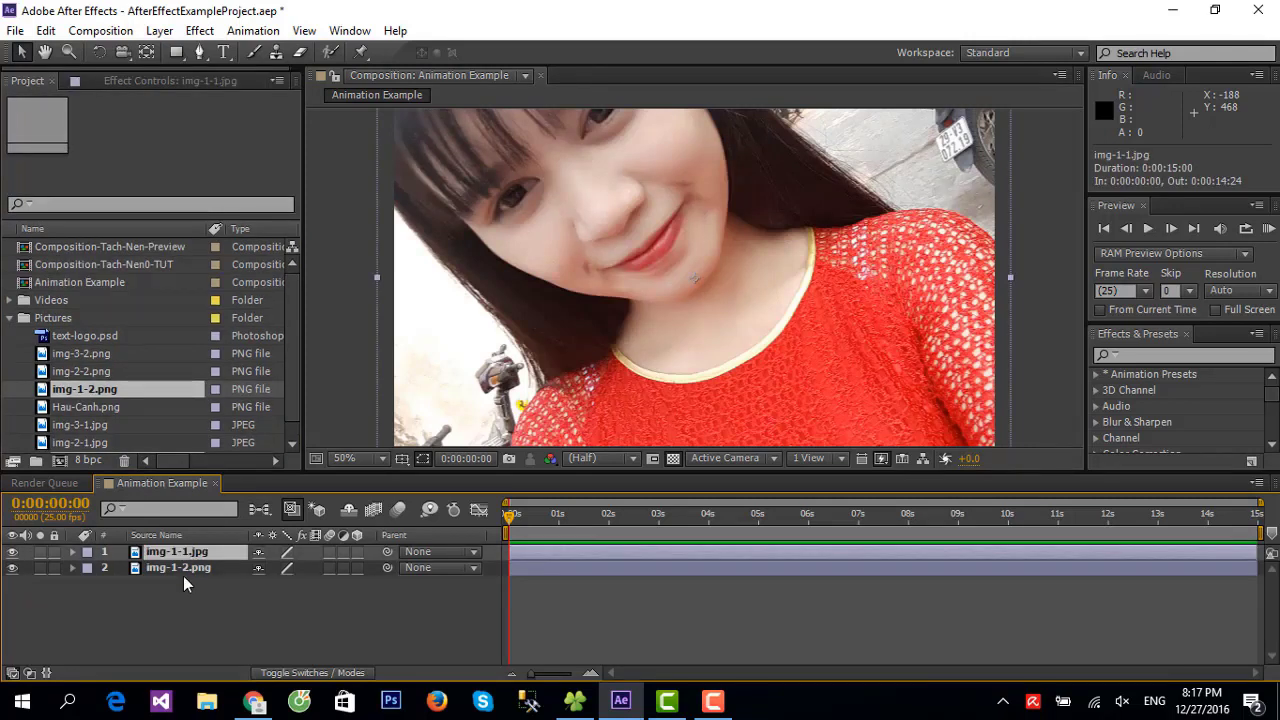
{"action": "left_click", "coordinate": [170, 570]}
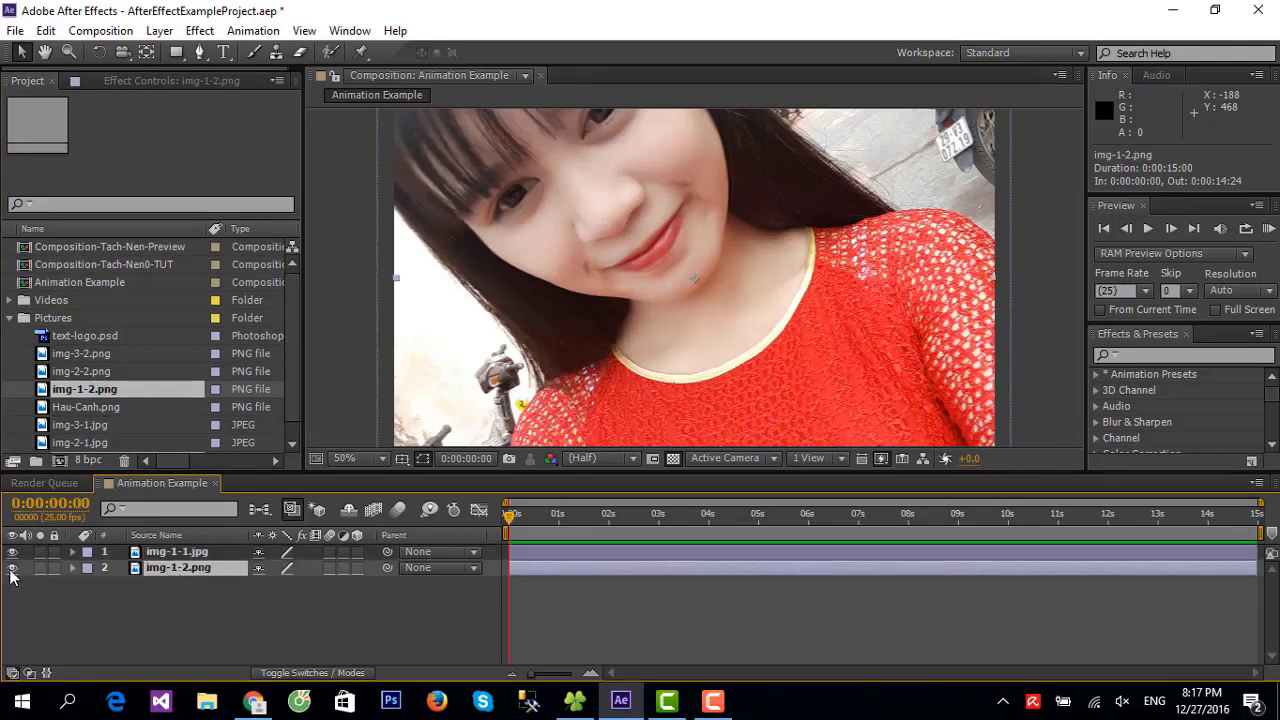
{"action": "left_click", "coordinate": [11, 567]}
{"action": "left_click", "coordinate": [203, 553]}
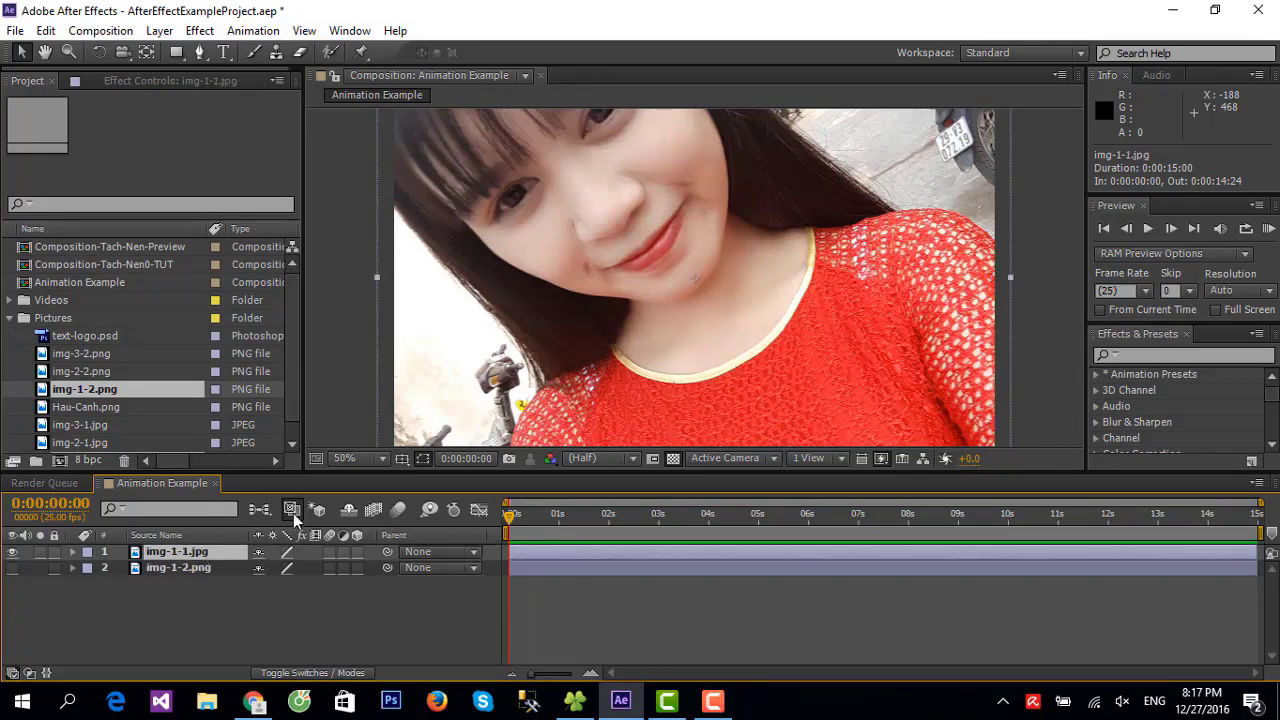
{"action": "left_click", "coordinate": [750, 278]}
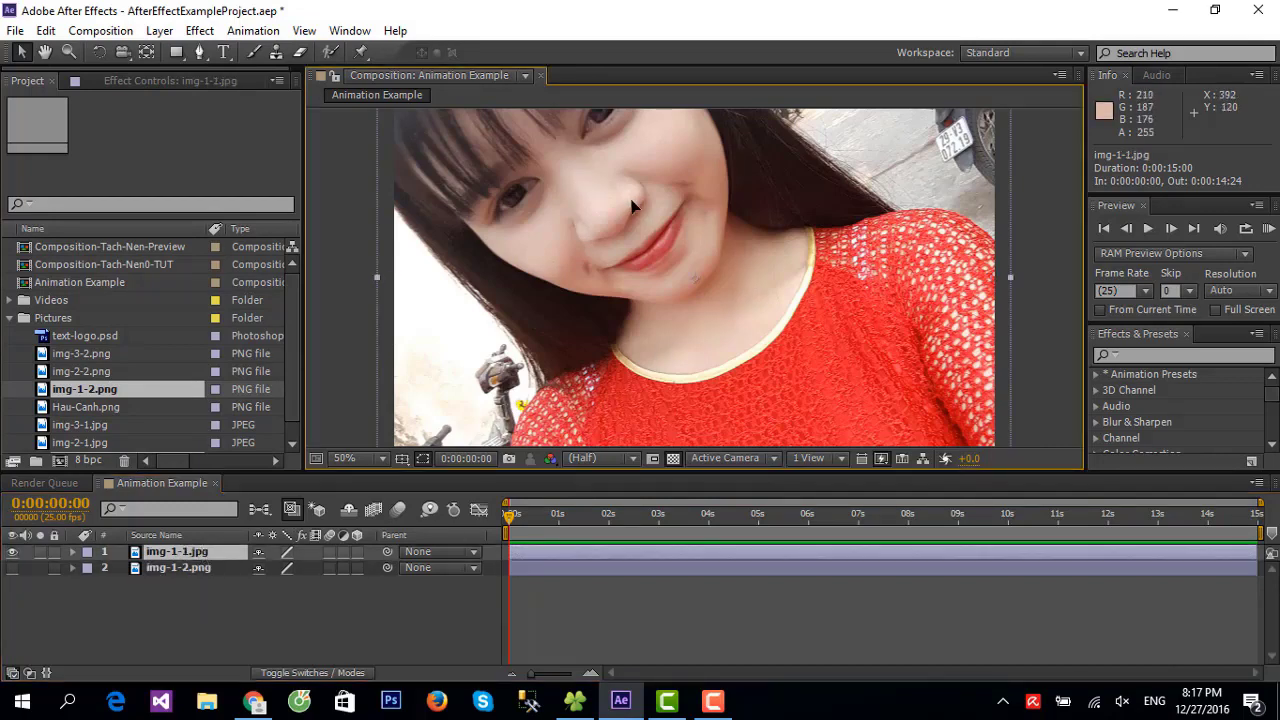
{"action": "mouse_move", "coordinate": [578, 165]}
{"action": "left_mouse_down"}
{"action": "mouse_move", "coordinate": [395, 310]}
{"action": "mouse_move", "coordinate": [555, 240]}
{"action": "mouse_move", "coordinate": [369, 209]}
{"action": "mouse_move", "coordinate": [642, 330]}
{"action": "left_mouse_up"}
{"action": "key", "text": "ctrl+z"}
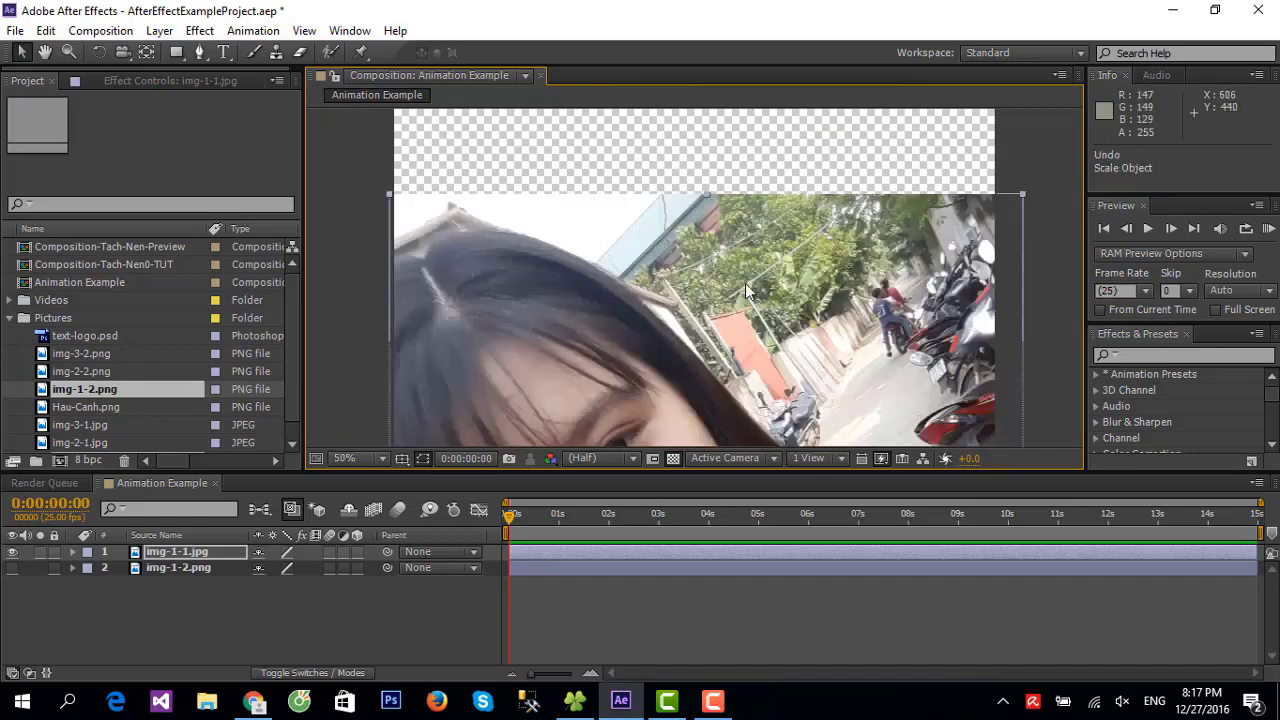
Scale the img-1-1.jpg layer down to 37%
{"action": "left_click", "coordinate": [72, 552]}
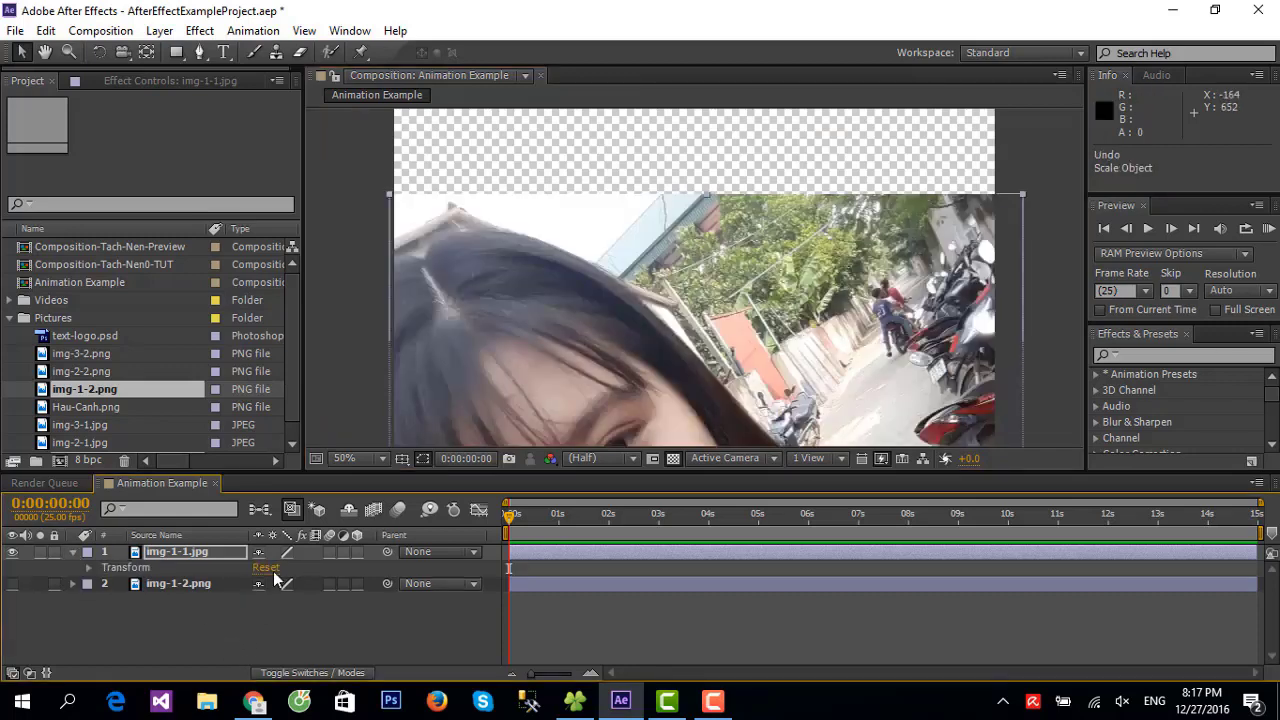
{"action": "left_click", "coordinate": [88, 567]}
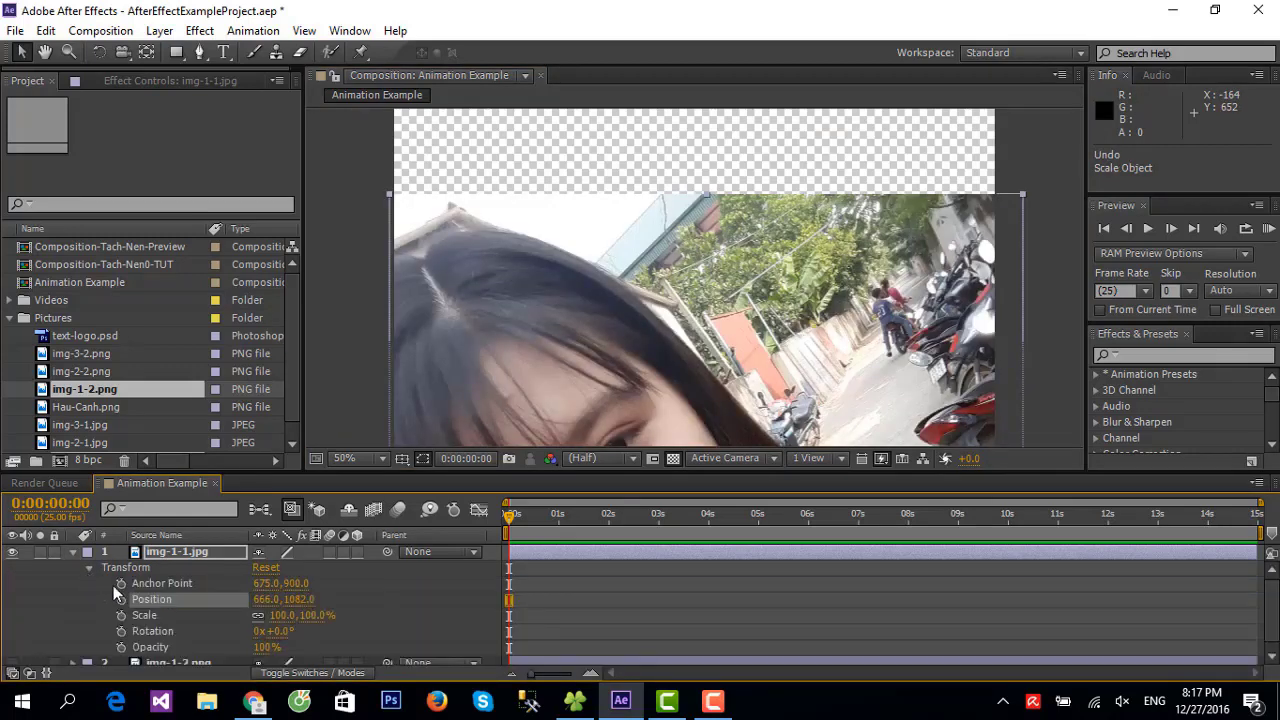
{"action": "left_click_drag", "start_coordinate": [304, 615], "coordinate": [262, 616]}
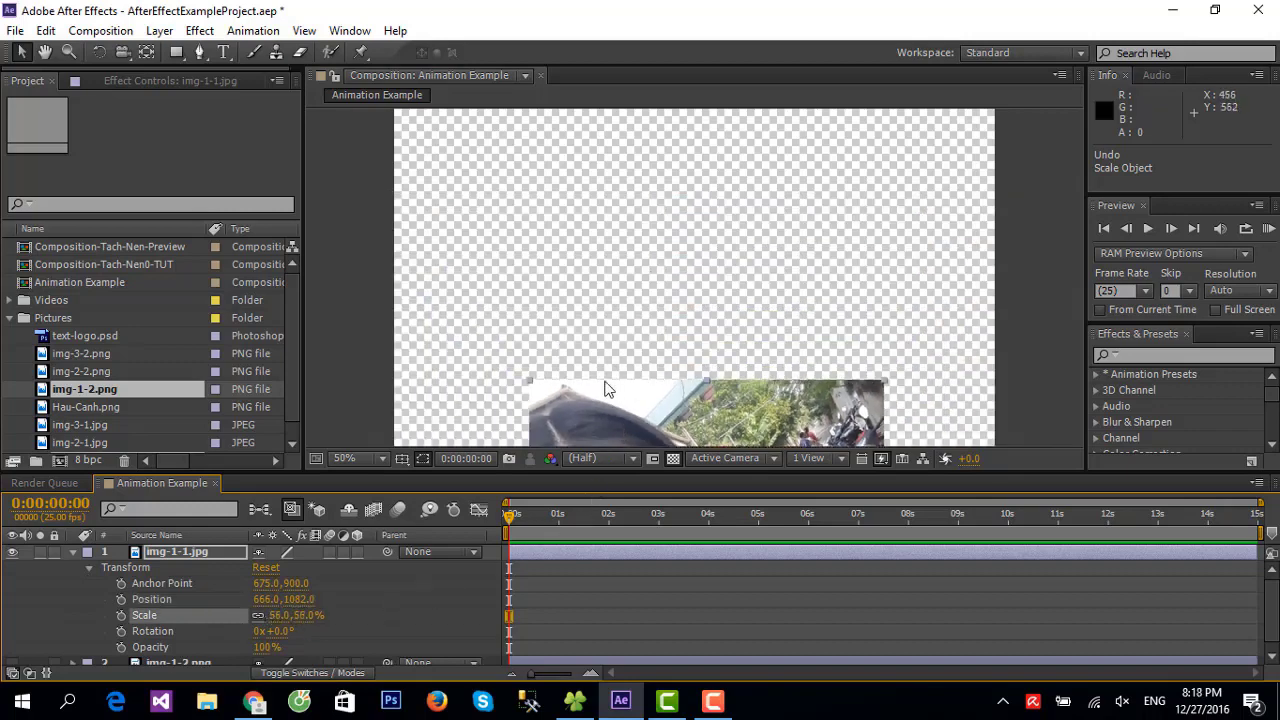
{"action": "mouse_move", "coordinate": [603, 386]}
{"action": "left_mouse_down"}
{"action": "mouse_move", "coordinate": [588, 283]}
{"action": "mouse_move", "coordinate": [611, 150]}
{"action": "left_mouse_up"}
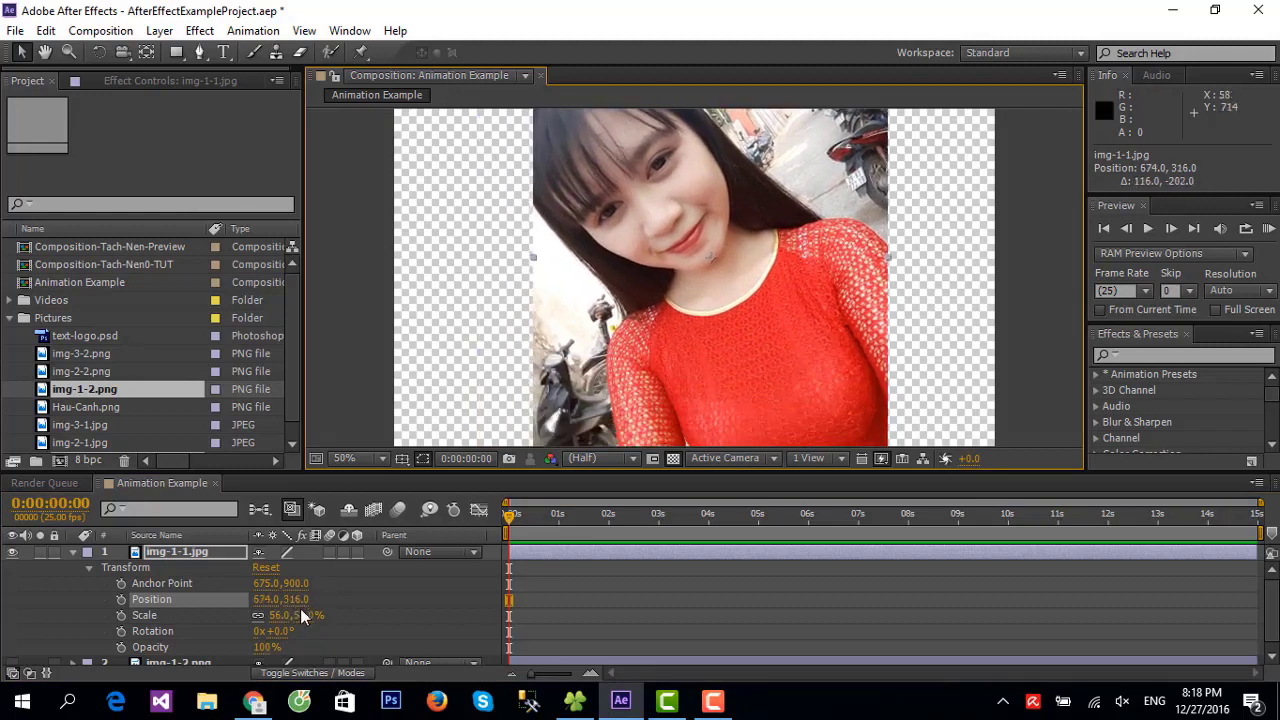
{"action": "left_click_drag", "start_coordinate": [283, 615], "coordinate": [264, 615]}
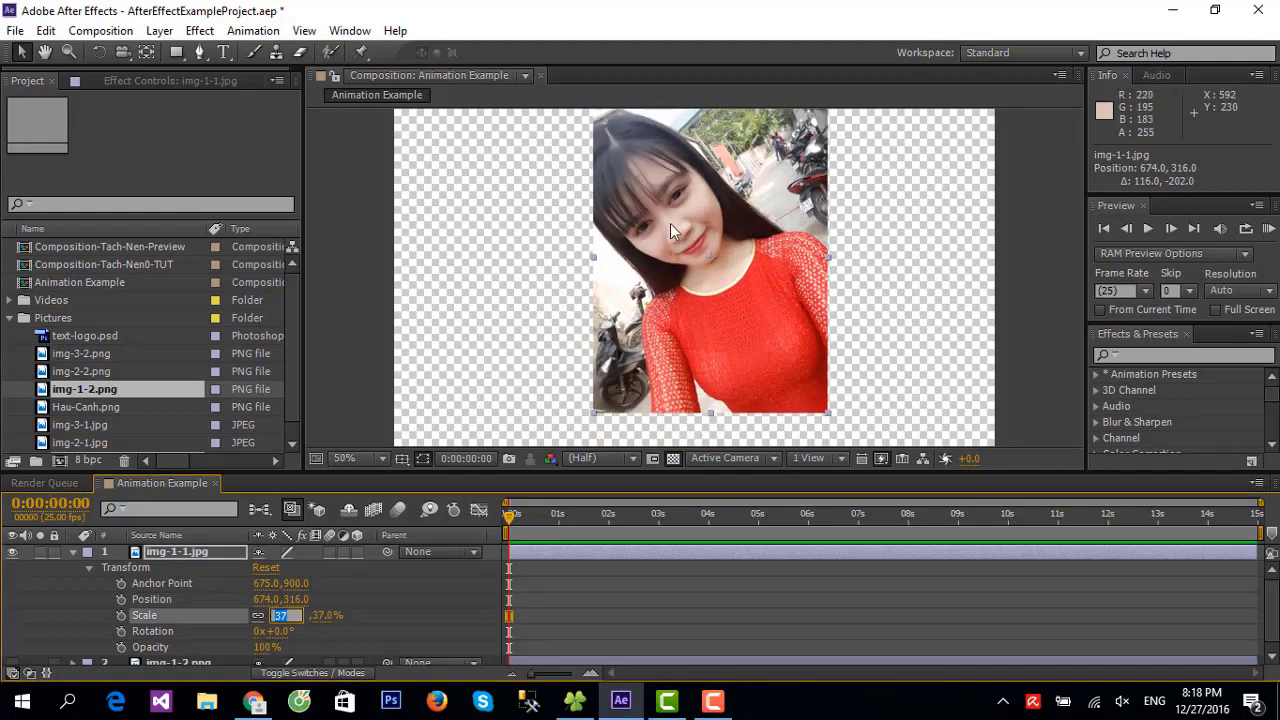
{"action": "left_click_drag", "start_coordinate": [580, 298], "coordinate": [439, 306]}
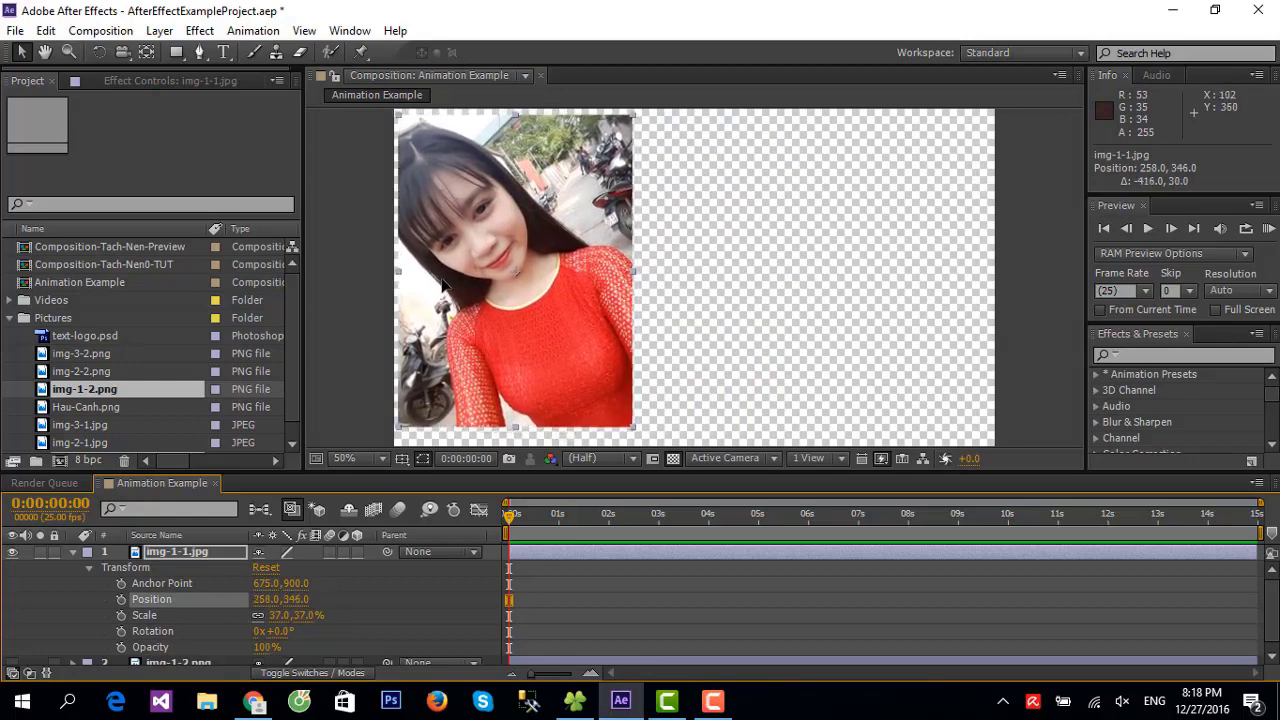
{"action": "scroll", "coordinate": [1000, 277], "scroll_direction": "down", "scroll_amount": 2}
{"action": "scroll", "coordinate": [777, 277], "scroll_direction": "up", "scroll_amount": 2}
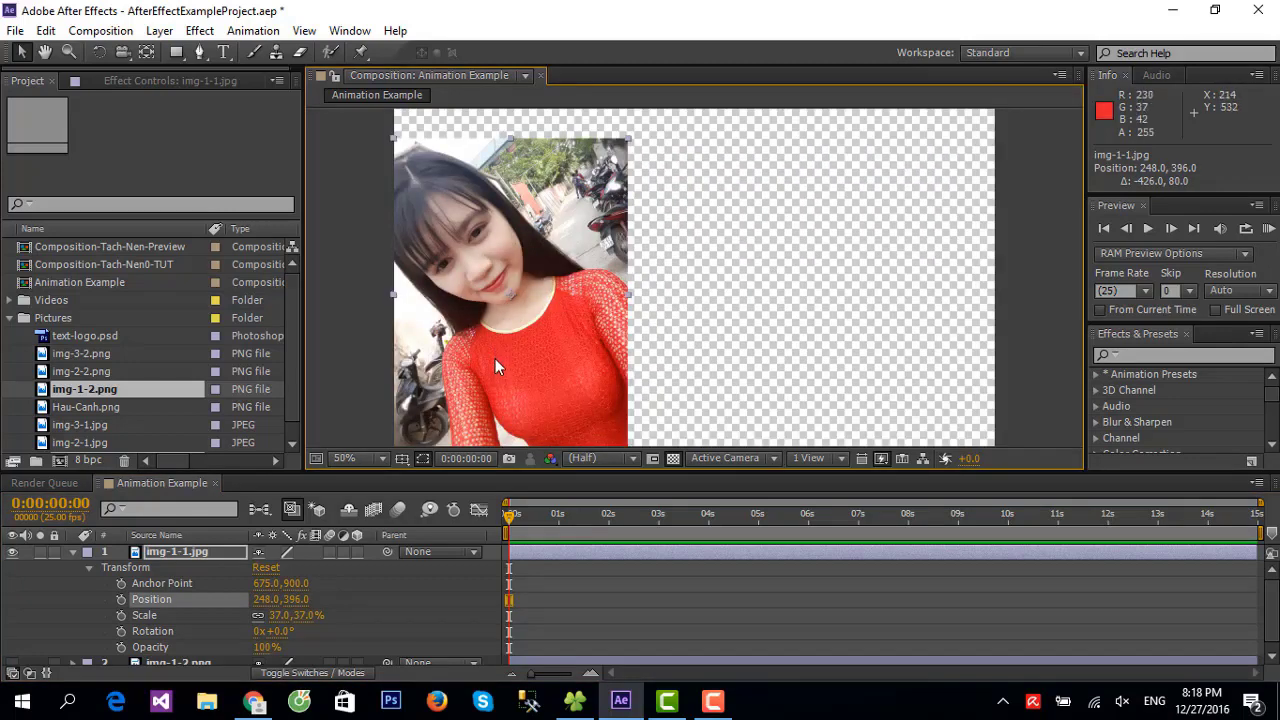
Move img-1-1.jpg just past the left edge, to position -248,357
{"action": "left_click_drag", "start_coordinate": [495, 358], "coordinate": [332, 340]}
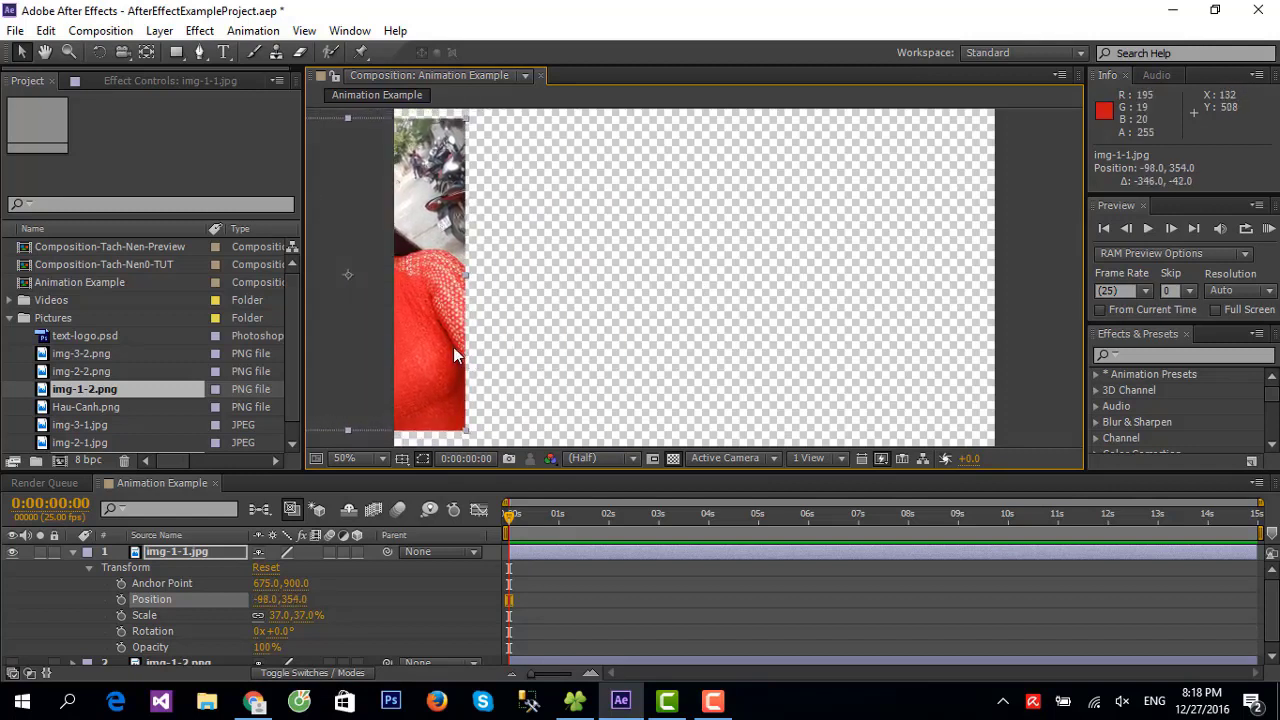
{"action": "left_click_drag", "start_coordinate": [442, 345], "coordinate": [382, 352]}
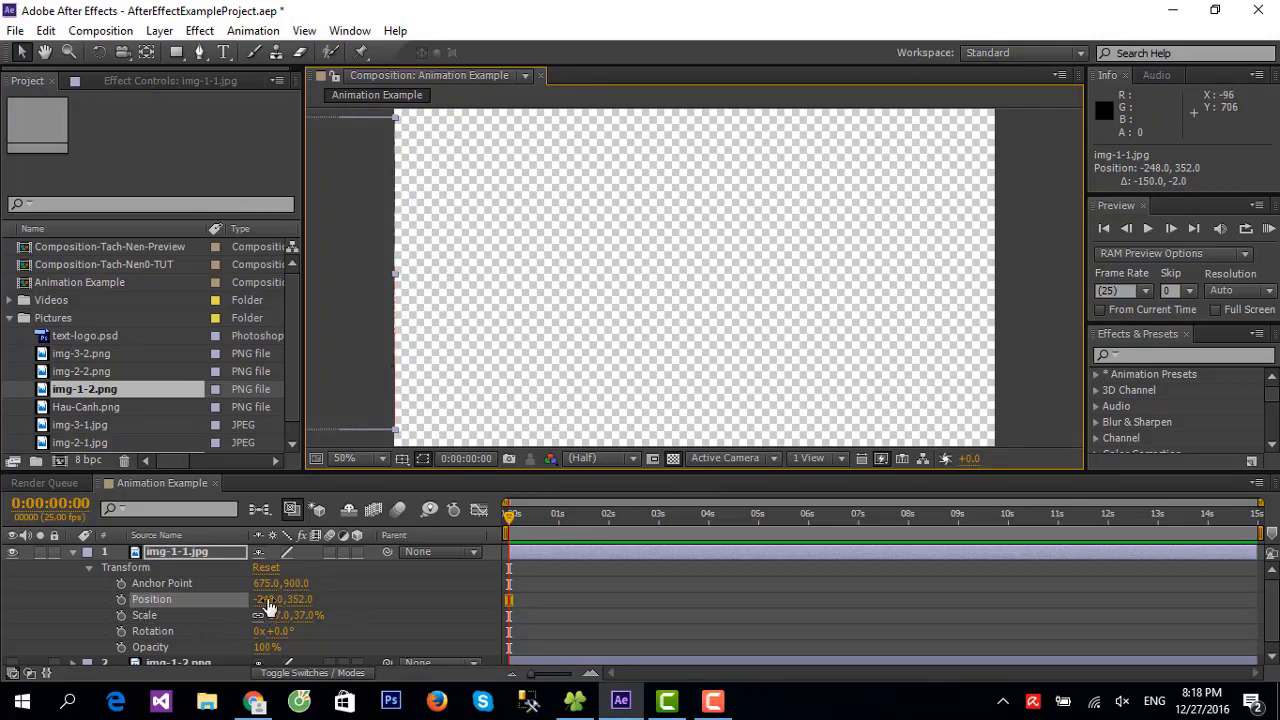
{"action": "mouse_move", "coordinate": [290, 599]}
{"action": "left_mouse_down"}
{"action": "mouse_move", "coordinate": [227, 597]}
{"action": "mouse_move", "coordinate": [300, 599]}
{"action": "left_mouse_up"}
{"action": "left_click_drag", "start_coordinate": [268, 583], "coordinate": [148, 600]}
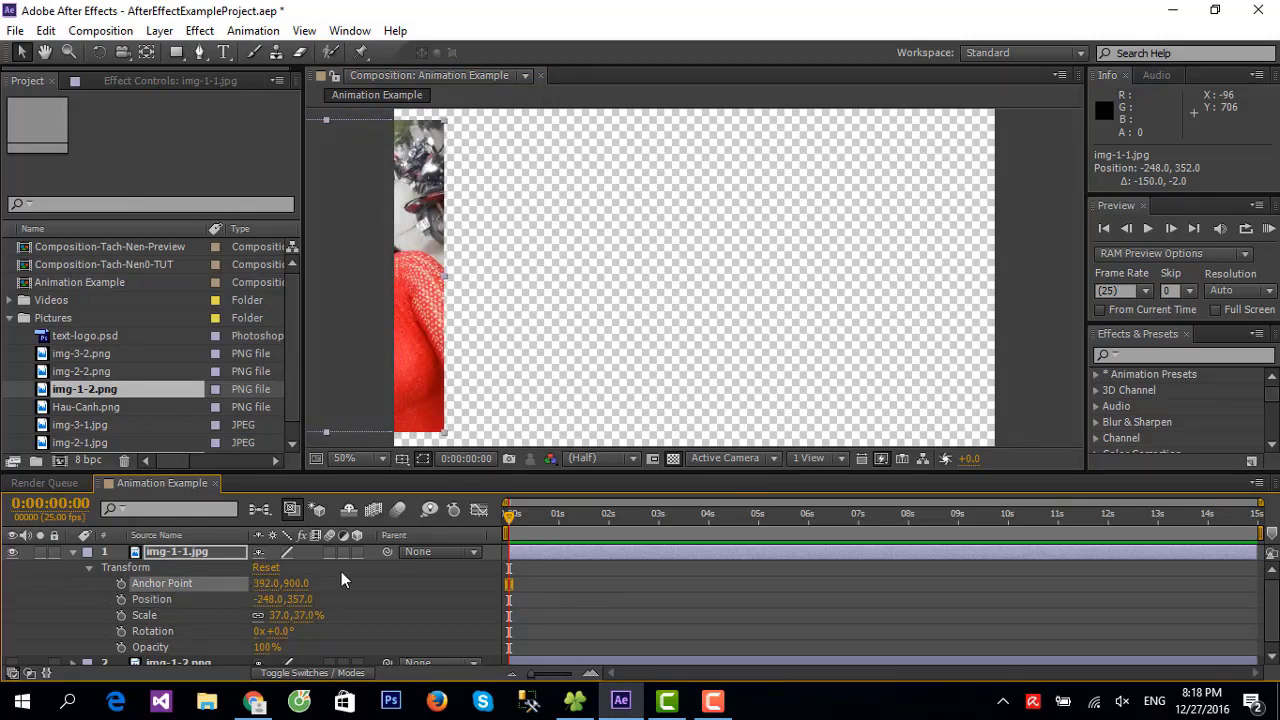
{"action": "left_click_drag", "start_coordinate": [266, 590], "coordinate": [544, 590]}
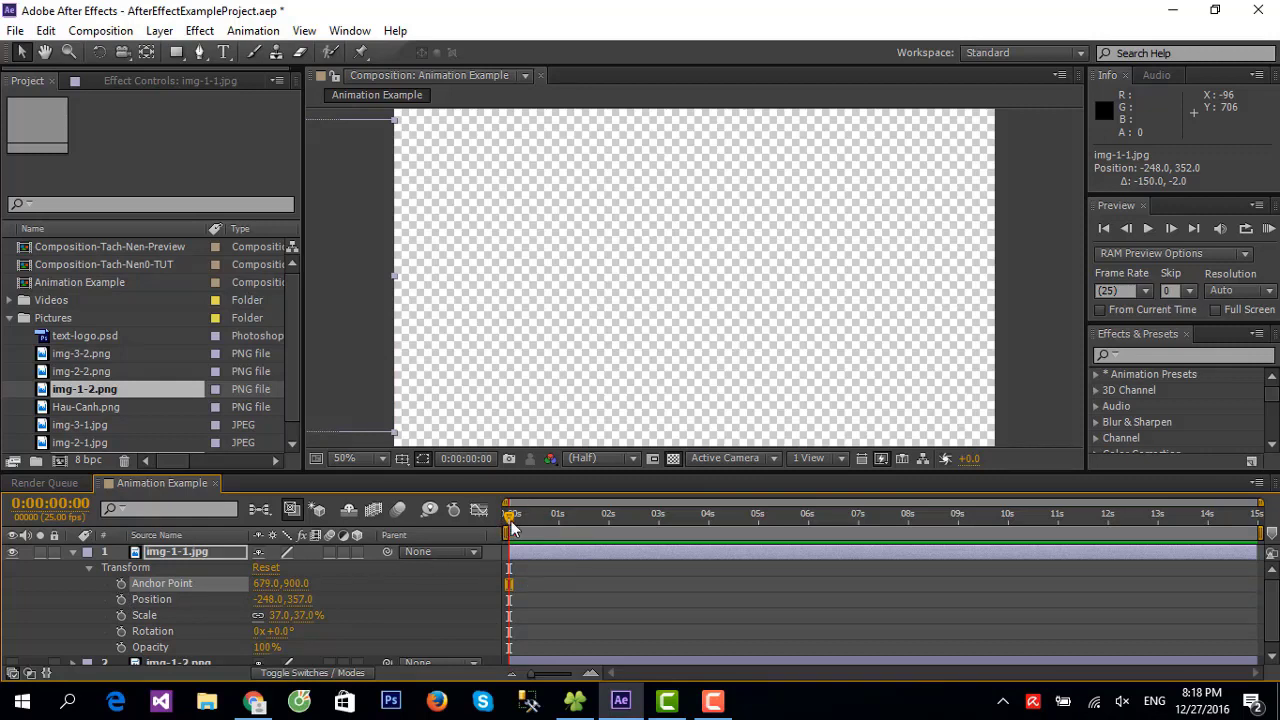
{"action": "left_click_drag", "start_coordinate": [511, 527], "coordinate": [508, 530]}
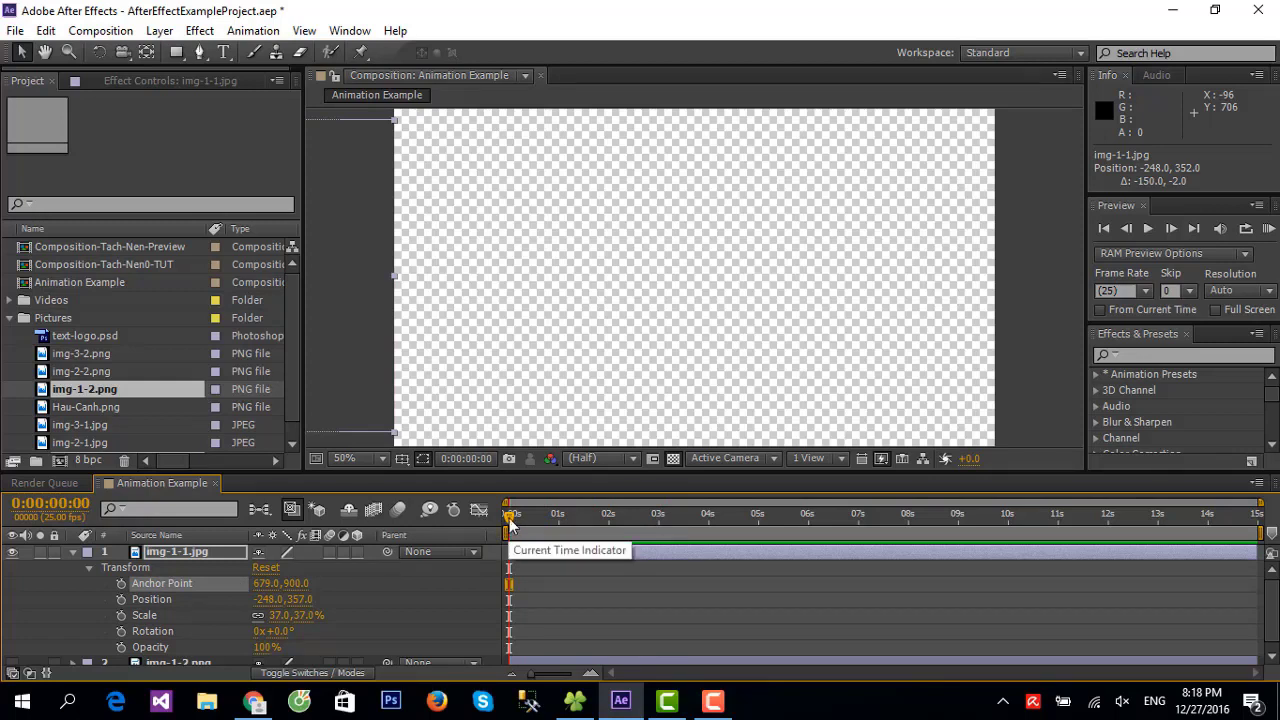
Keyframe img-1-1's Anchor Point at 0 s and 2 s, ending at -713,900 so it slides in
{"action": "left_click", "coordinate": [120, 586]}
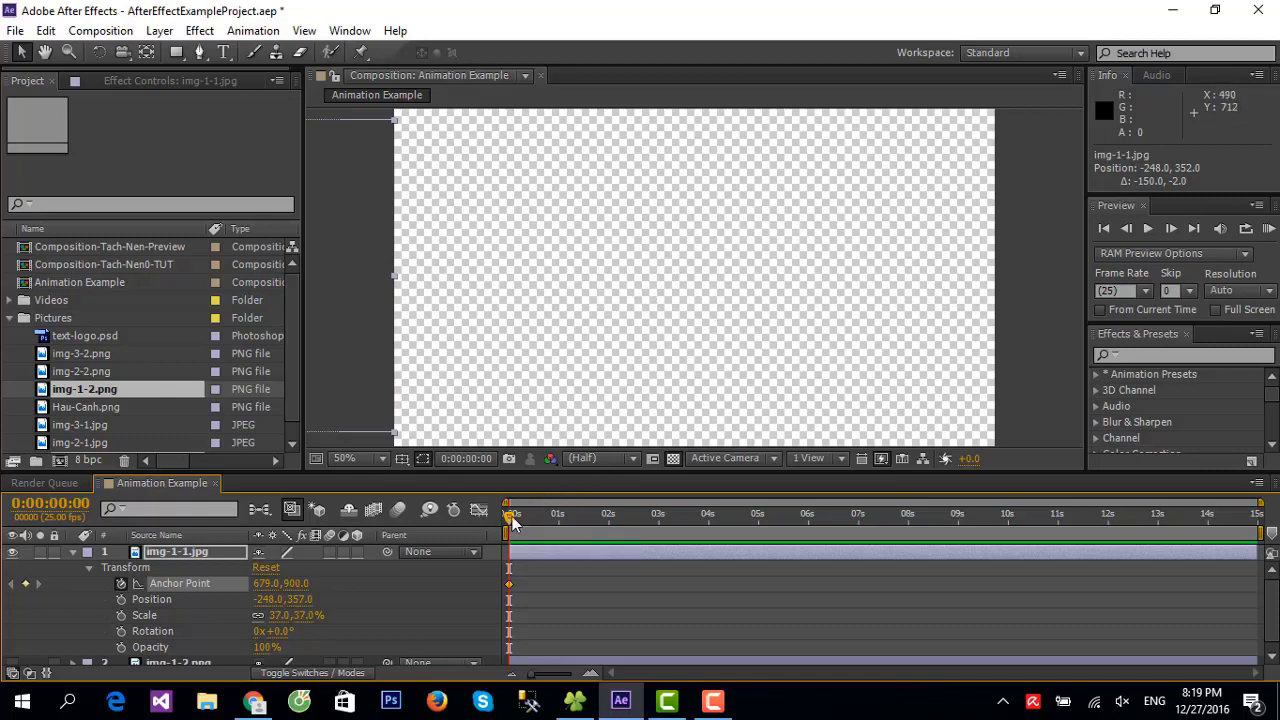
{"action": "left_click_drag", "start_coordinate": [512, 517], "coordinate": [612, 526]}
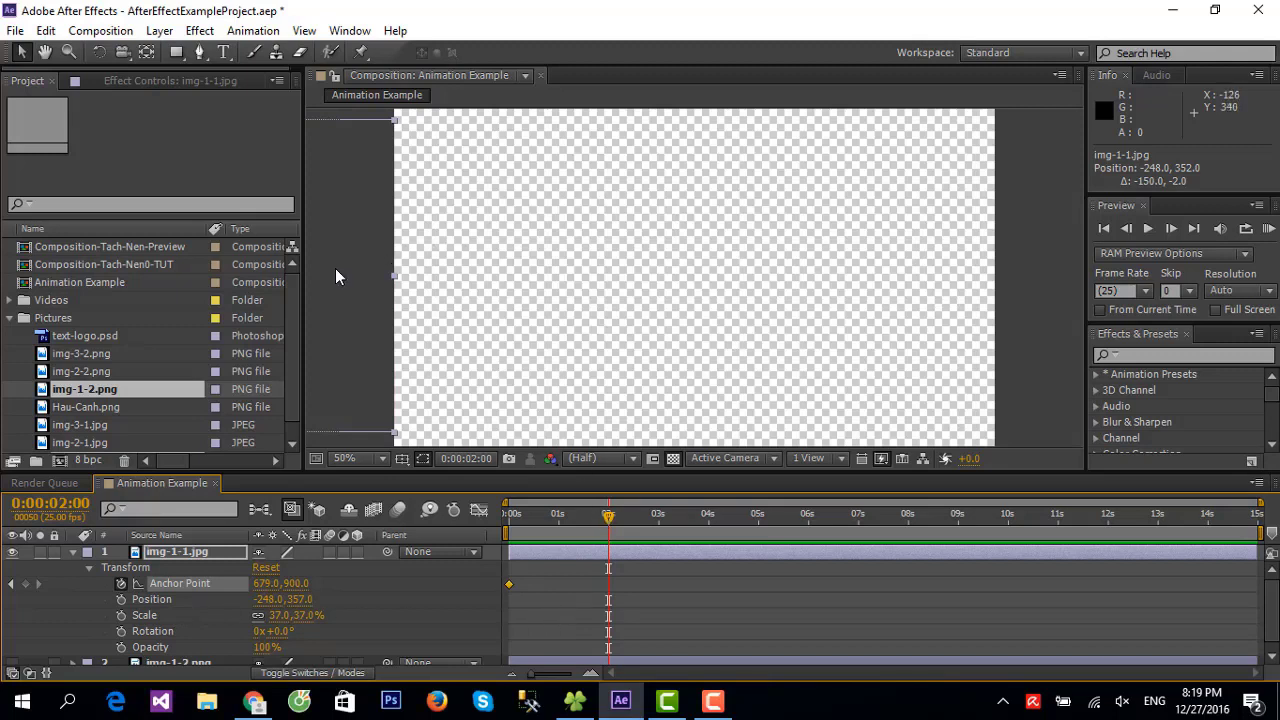
{"action": "left_click", "coordinate": [265, 583]}
{"action": "type", "text": "598"}
{"action": "key", "text": "Return"}
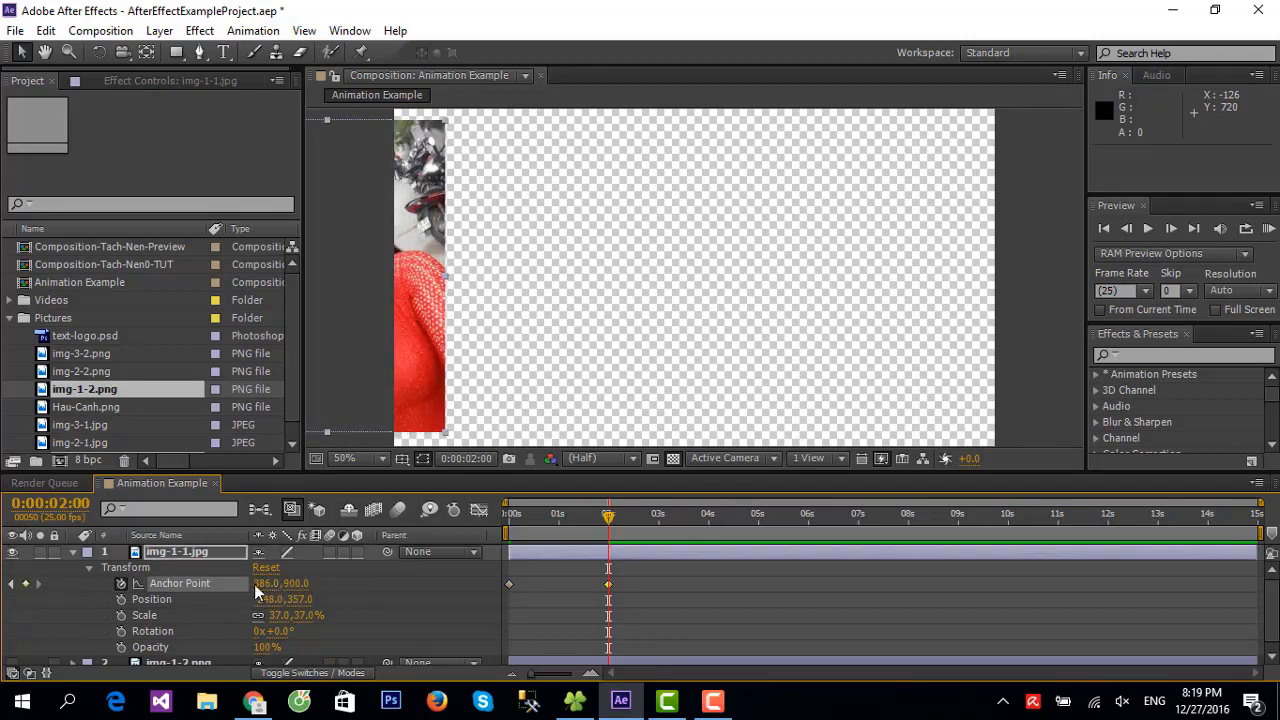
{"action": "left_click_drag", "start_coordinate": [265, 583], "coordinate": [96, 580]}
{"action": "left_click_drag", "start_coordinate": [296, 588], "coordinate": [178, 585]}
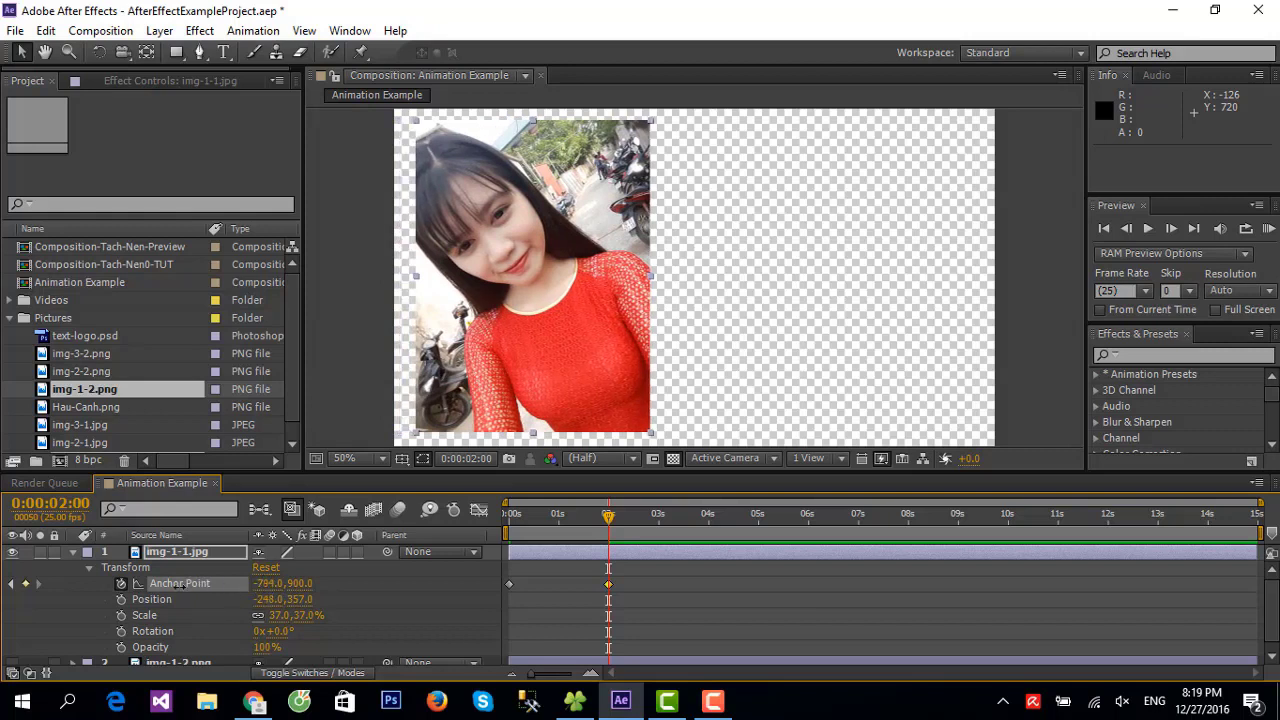
{"action": "left_click_drag", "start_coordinate": [180, 585], "coordinate": [252, 583]}
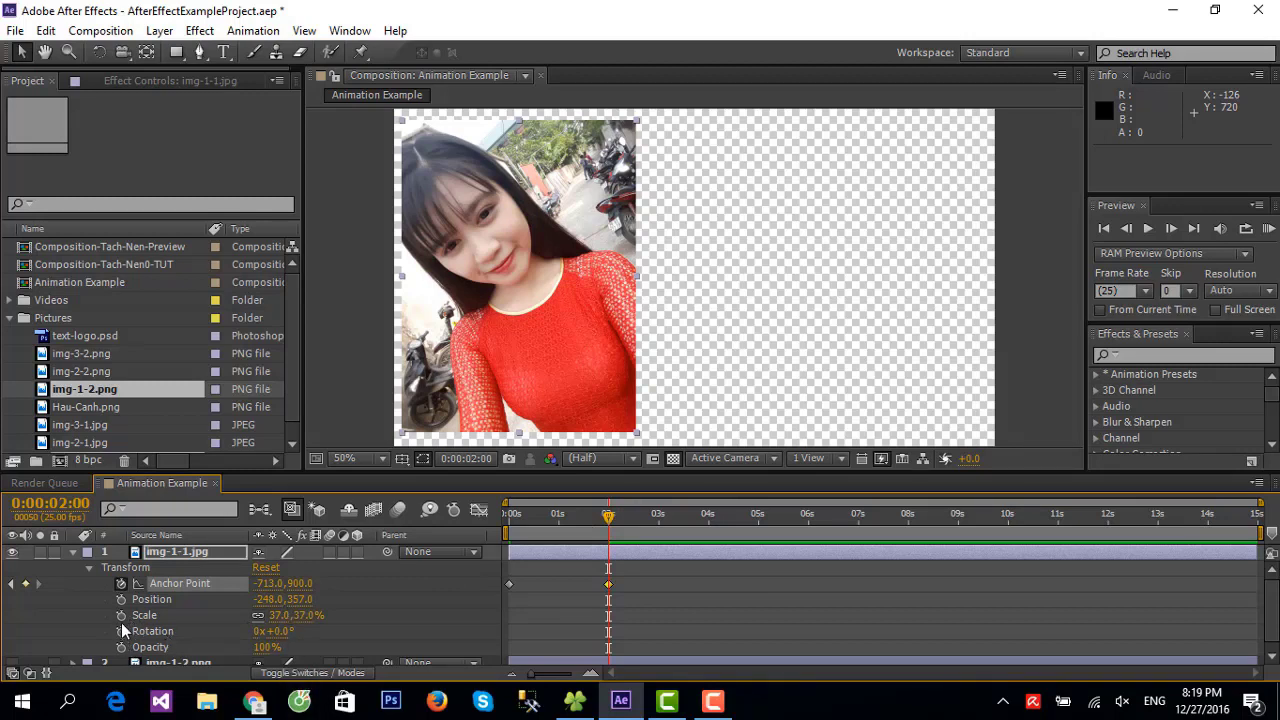
{"action": "scroll", "coordinate": [143, 640], "scroll_direction": "down", "scroll_amount": 1}
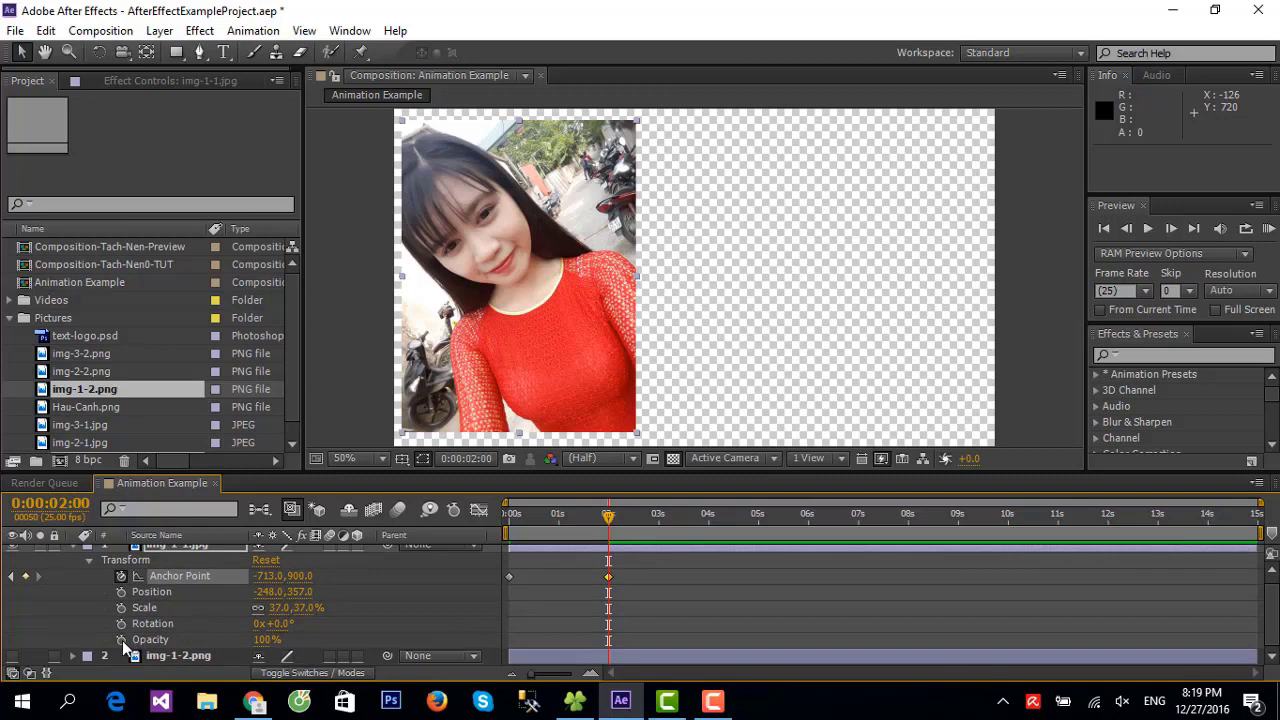
Keyframe img-1-1's Opacity from 100% at 2 s to 0% at 3 s, moving the anchor keyframe to 3 s
{"action": "left_click", "coordinate": [121, 640]}
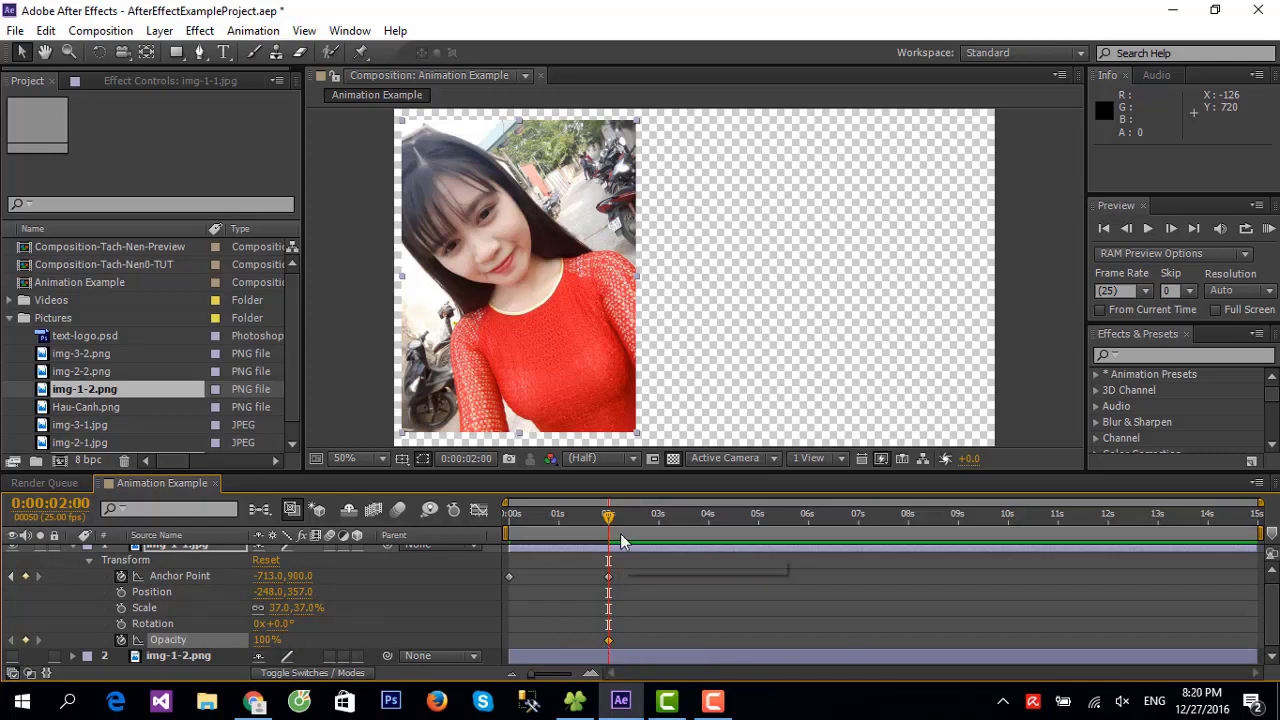
{"action": "left_click_drag", "start_coordinate": [609, 516], "coordinate": [661, 528]}
{"action": "left_click_drag", "start_coordinate": [662, 527], "coordinate": [659, 527]}
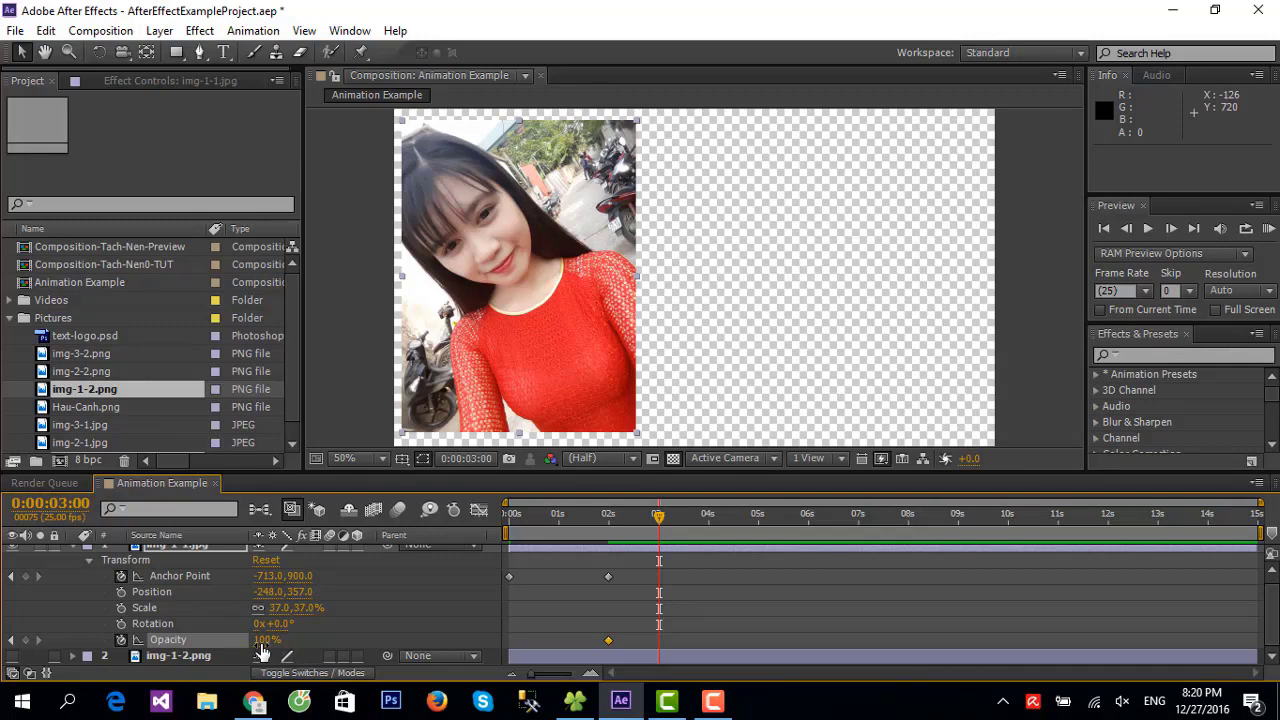
{"action": "left_click_drag", "start_coordinate": [261, 645], "coordinate": [181, 645]}
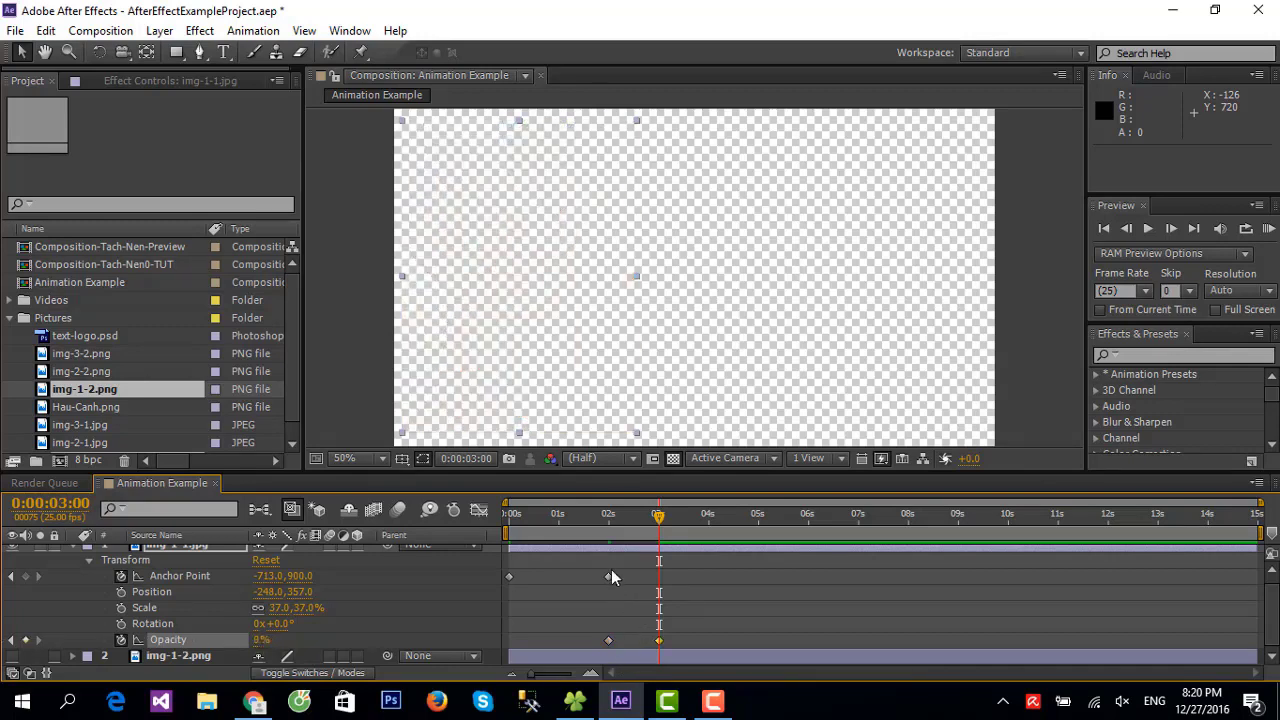
{"action": "left_click_drag", "start_coordinate": [608, 577], "coordinate": [659, 584]}
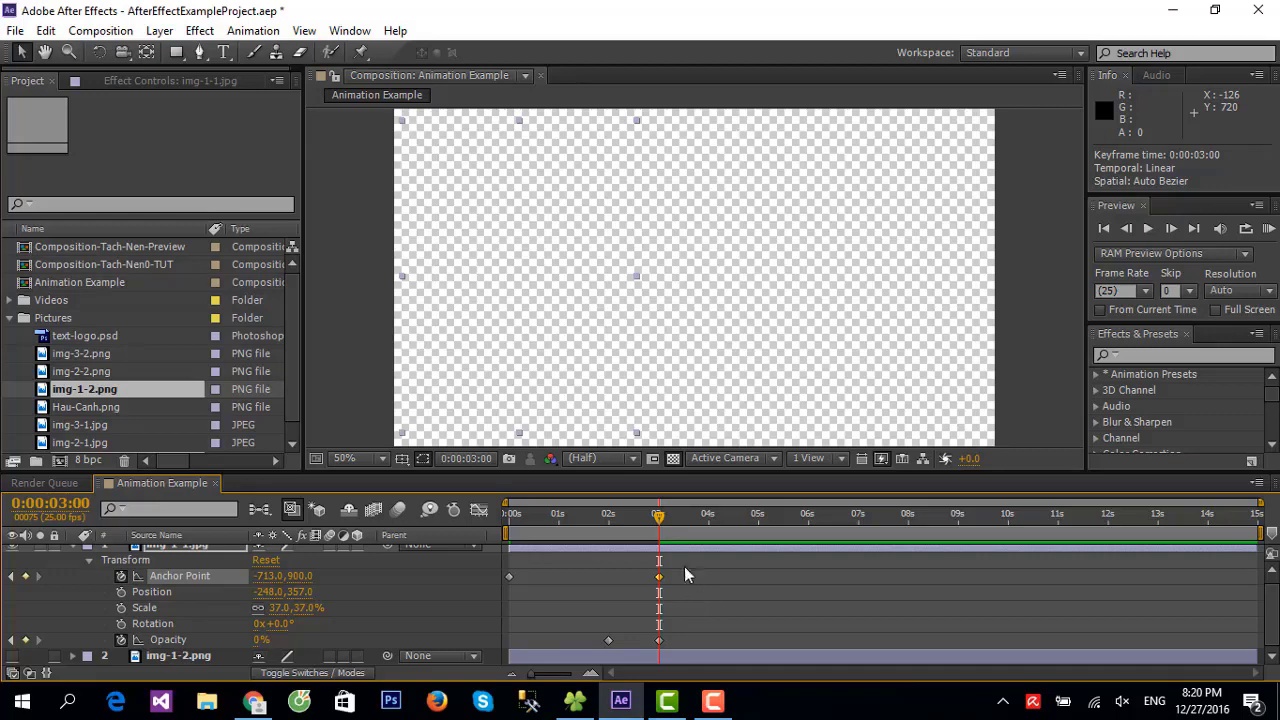
{"action": "mouse_move", "coordinate": [660, 520]}
{"action": "left_mouse_down"}
{"action": "mouse_move", "coordinate": [595, 532]}
{"action": "mouse_move", "coordinate": [632, 560]}
{"action": "mouse_move", "coordinate": [587, 584]}
{"action": "mouse_move", "coordinate": [610, 596]}
{"action": "left_mouse_up"}
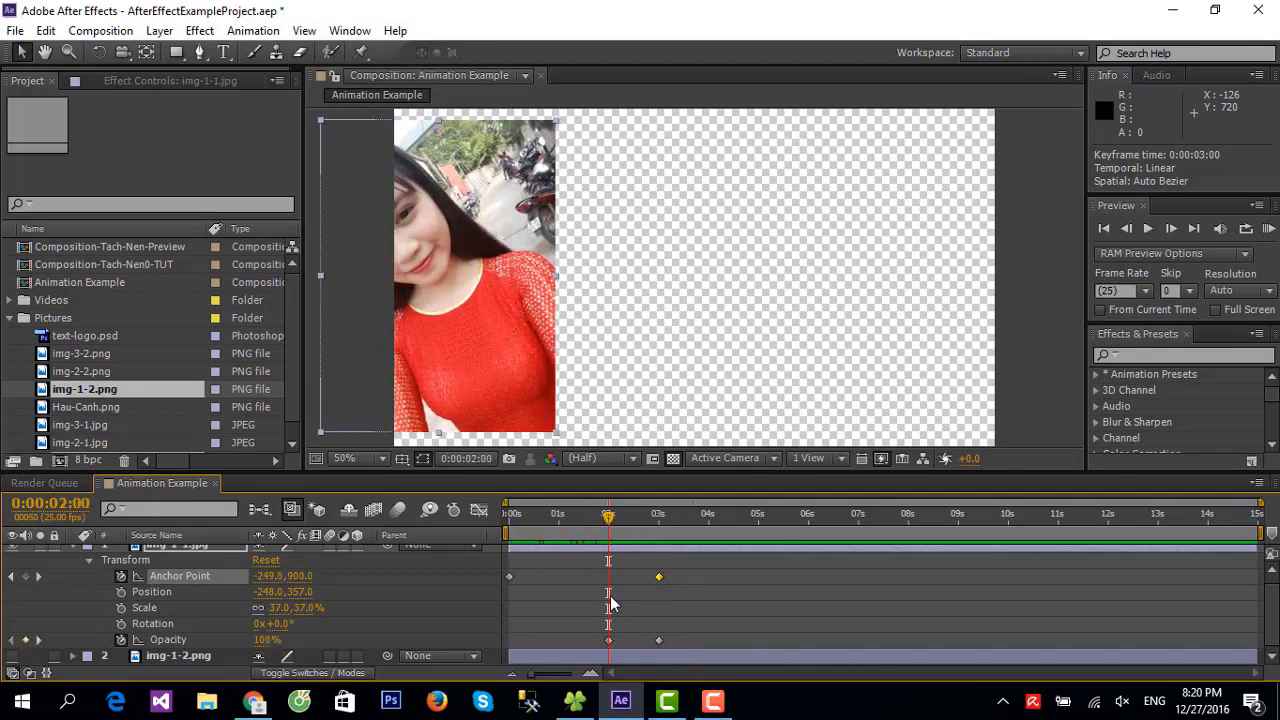
{"action": "scroll", "coordinate": [80, 592], "scroll_direction": "up", "scroll_amount": 1}
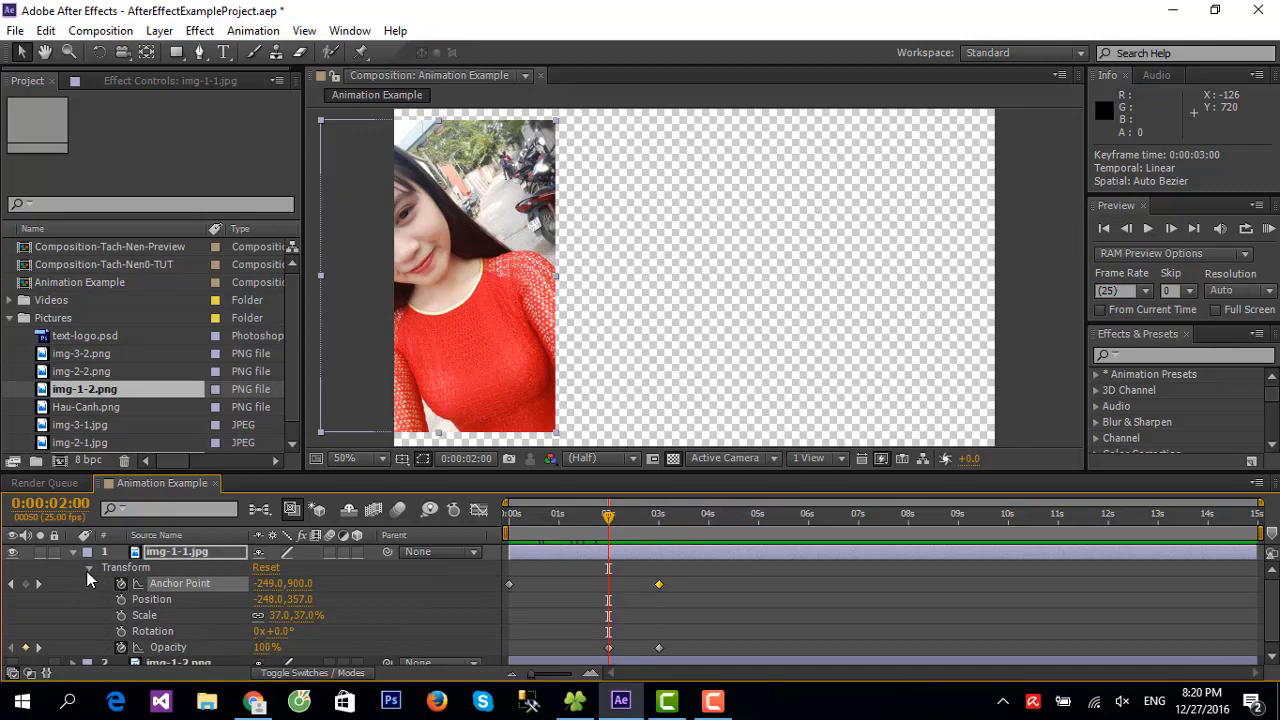
Collapse img-1-1's properties, make img-1-2.png visible and expand its Transform group
{"action": "left_click", "coordinate": [87, 569]}
{"action": "left_click", "coordinate": [72, 551]}
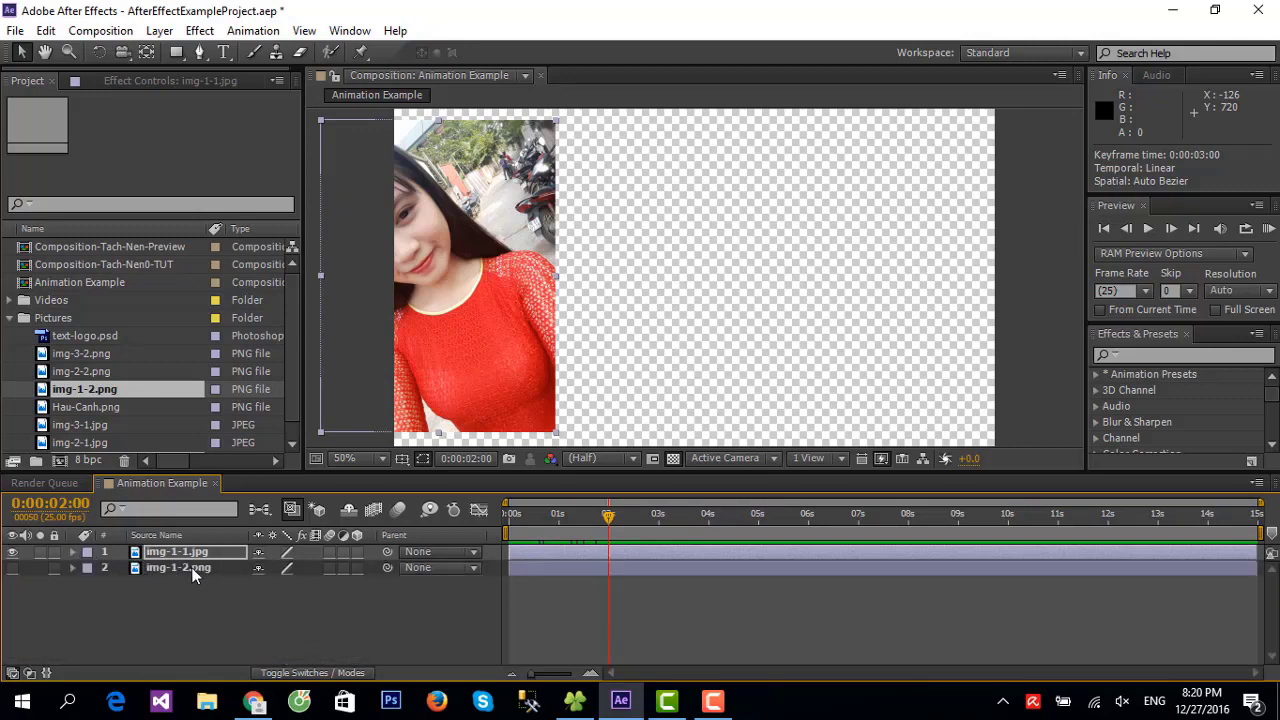
{"action": "left_click", "coordinate": [12, 567]}
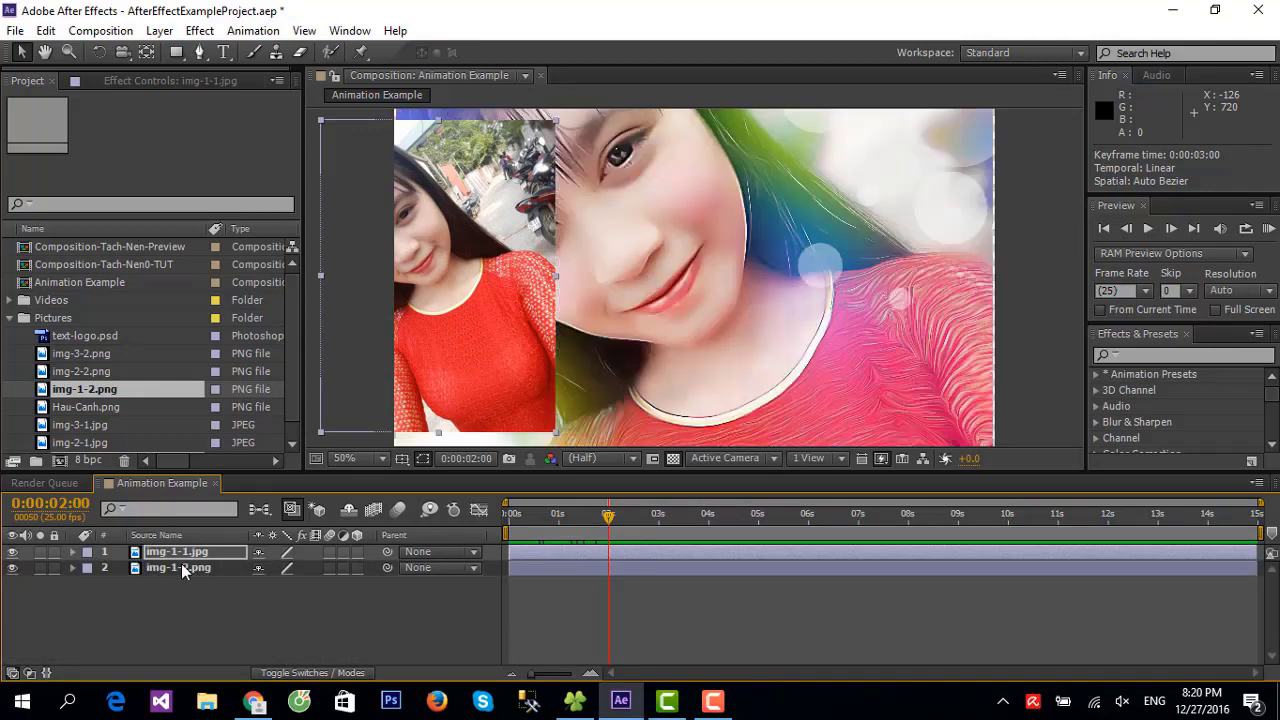
{"action": "left_click", "coordinate": [181, 567]}
{"action": "left_click", "coordinate": [781, 229]}
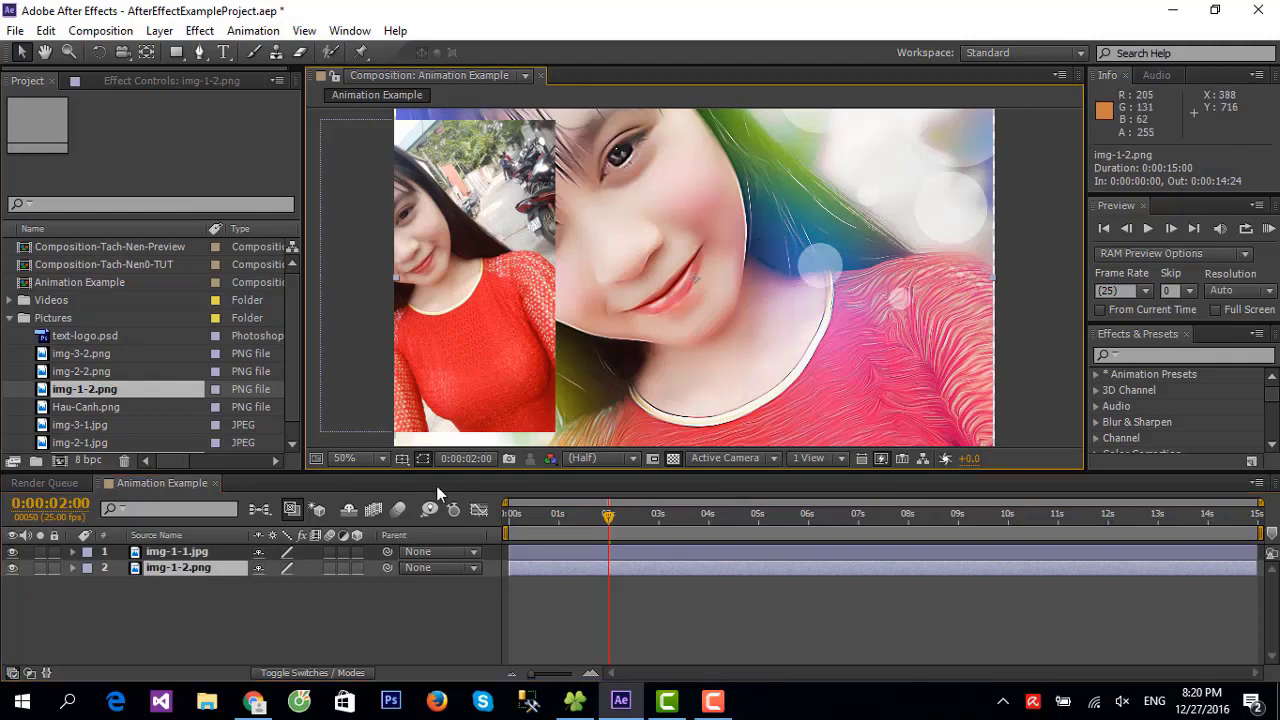
{"action": "left_click", "coordinate": [72, 568]}
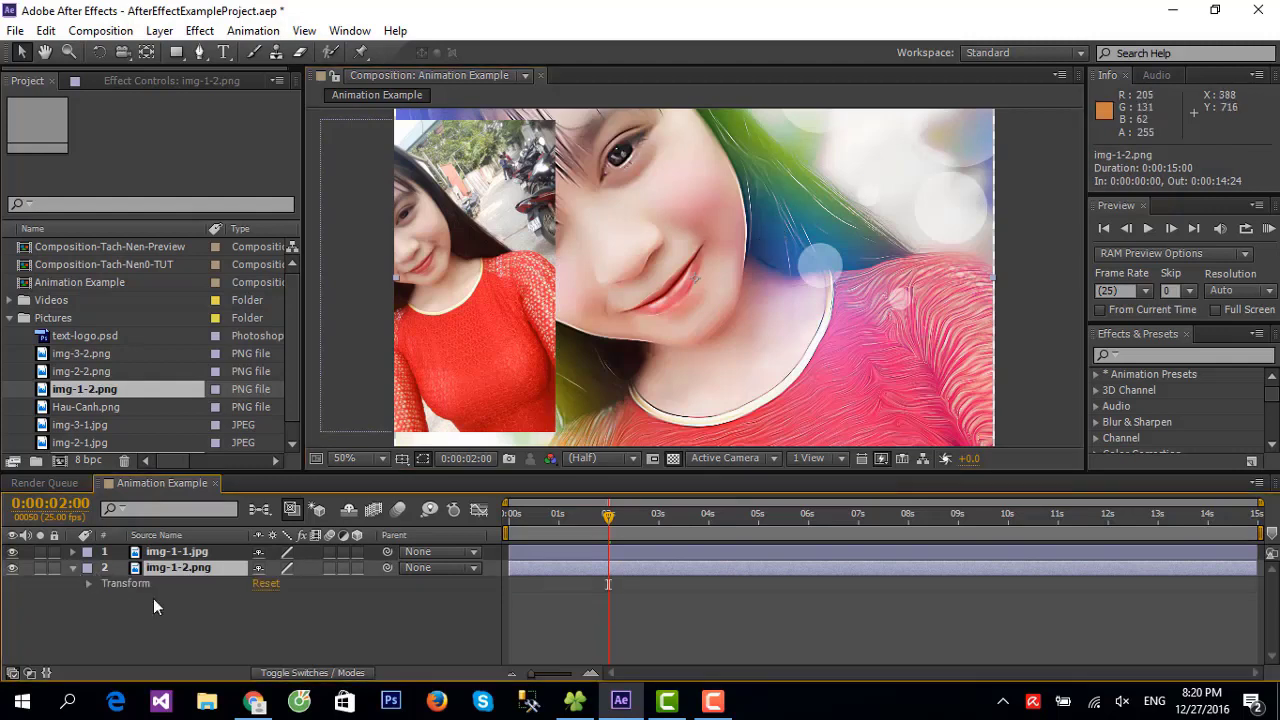
{"action": "left_click", "coordinate": [89, 582]}
Scale img-1-2 to 42% and position it at 614,352 beside the first image
{"action": "left_click_drag", "start_coordinate": [303, 627], "coordinate": [258, 623]}
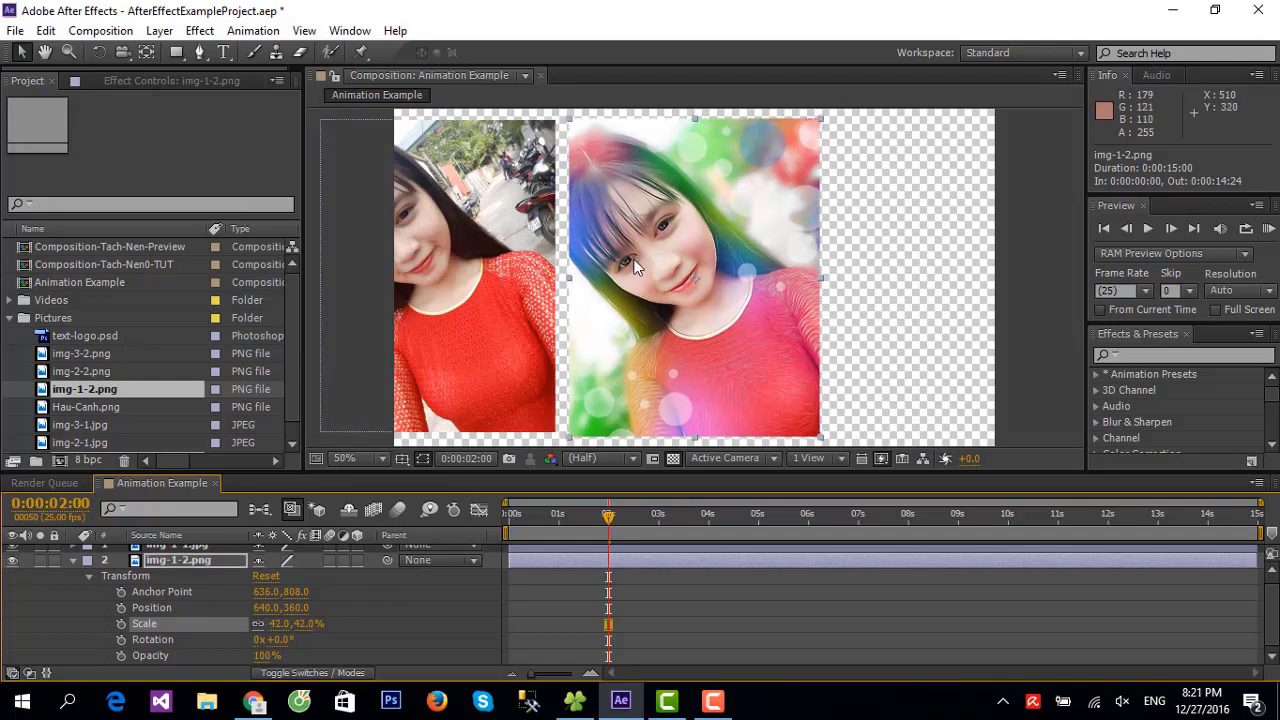
{"action": "left_click_drag", "start_coordinate": [635, 262], "coordinate": [624, 260]}
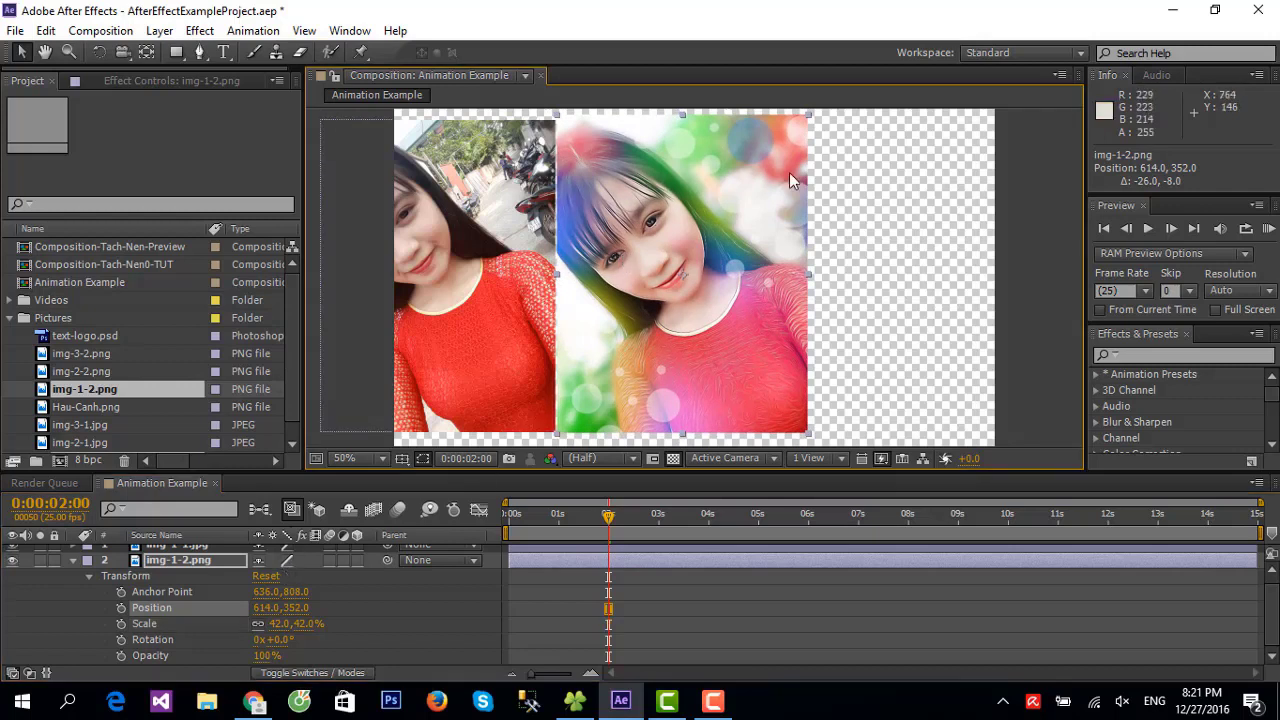
{"action": "left_click", "coordinate": [295, 609]}
{"action": "key", "text": "Return"}
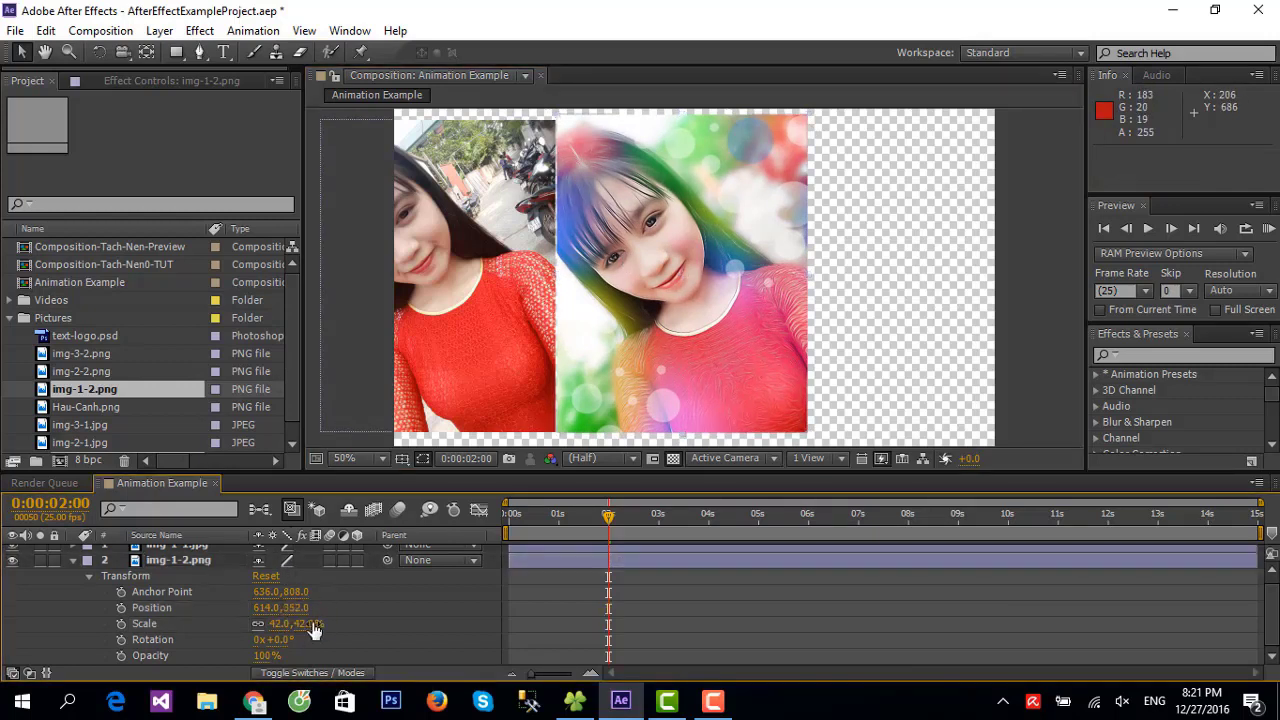
{"action": "left_click_drag", "start_coordinate": [303, 623], "coordinate": [303, 623]}
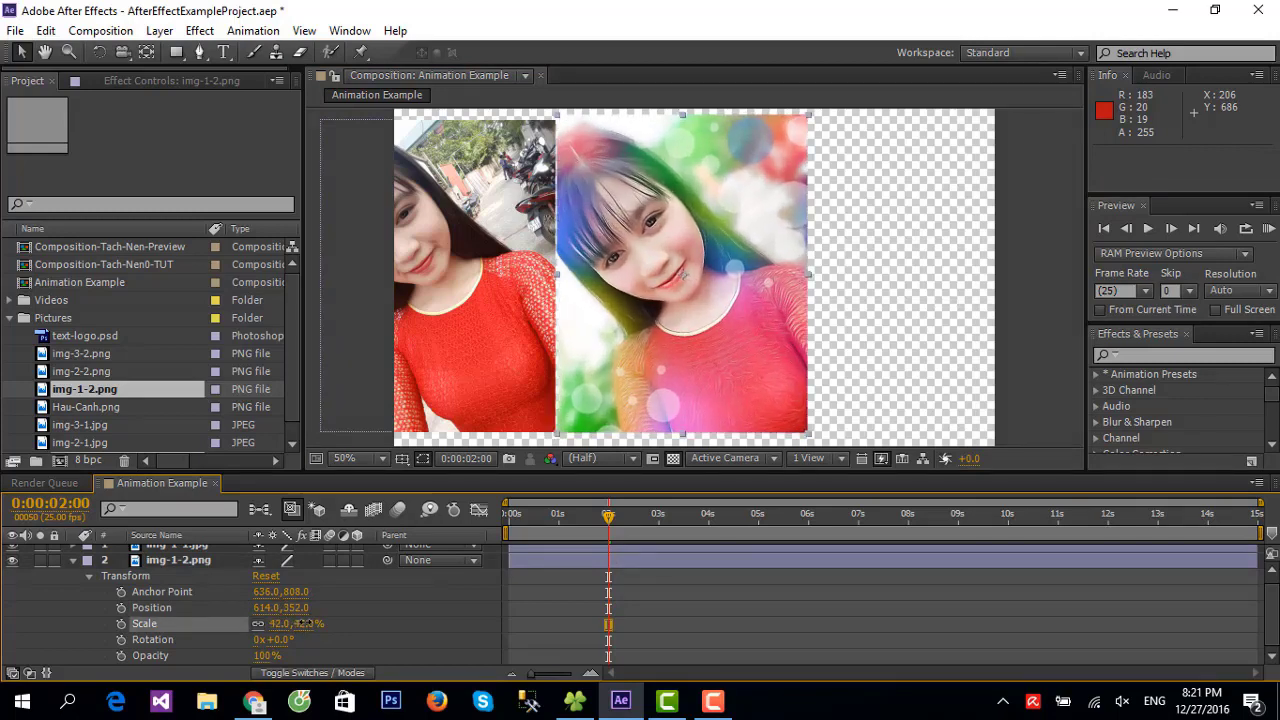
{"action": "left_click", "coordinate": [200, 625]}
{"action": "left_click", "coordinate": [73, 544]}
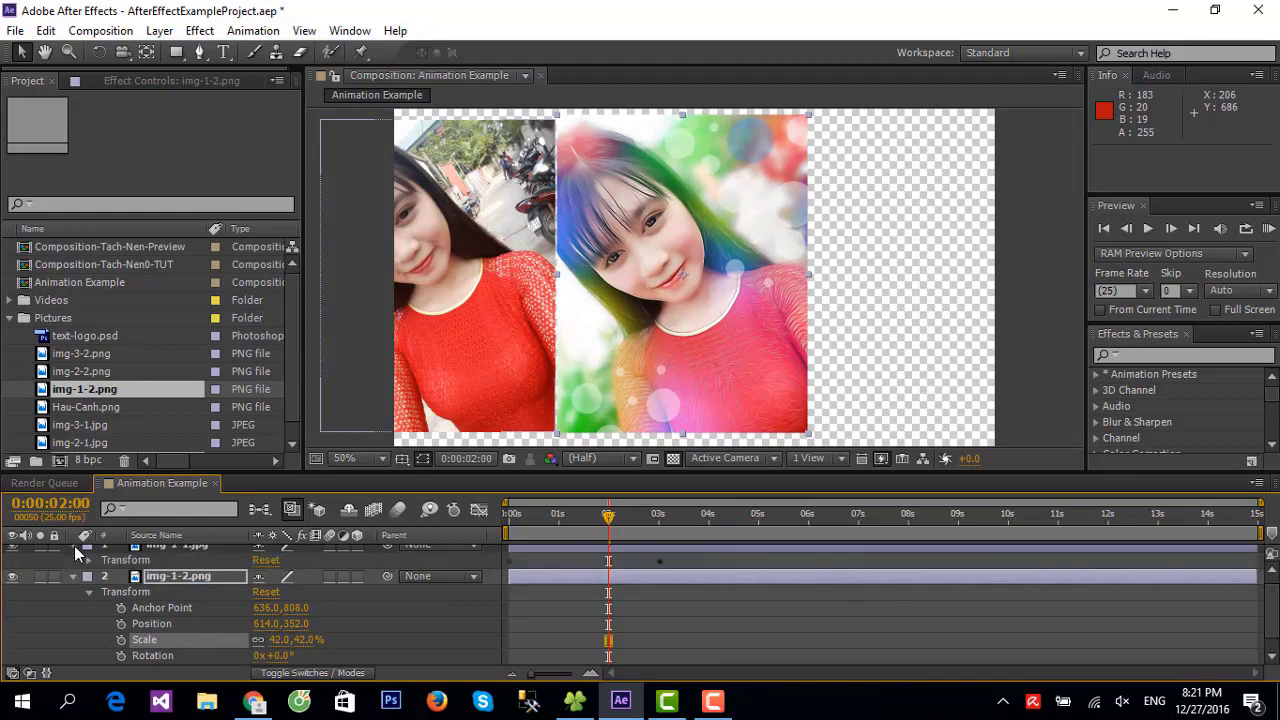
{"action": "left_click", "coordinate": [306, 640]}
{"action": "left_click", "coordinate": [354, 639]}
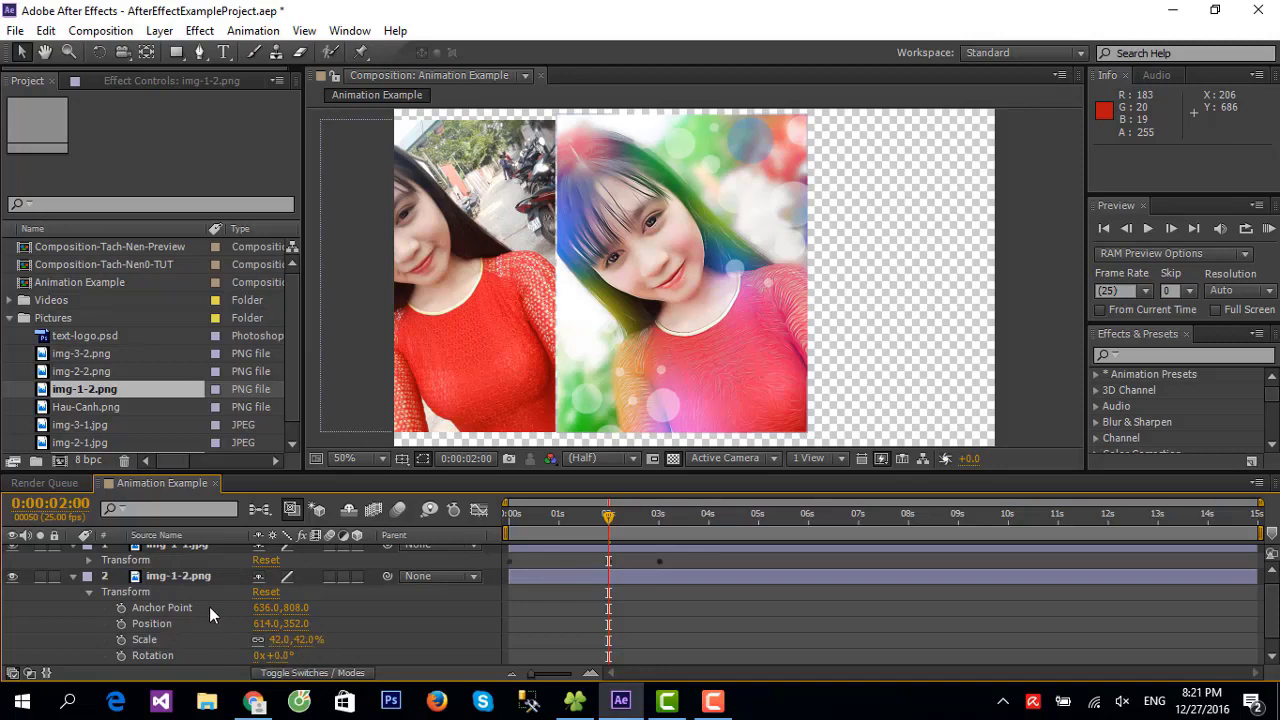
{"action": "scroll", "coordinate": [262, 600], "scroll_direction": "down", "scroll_amount": 1}
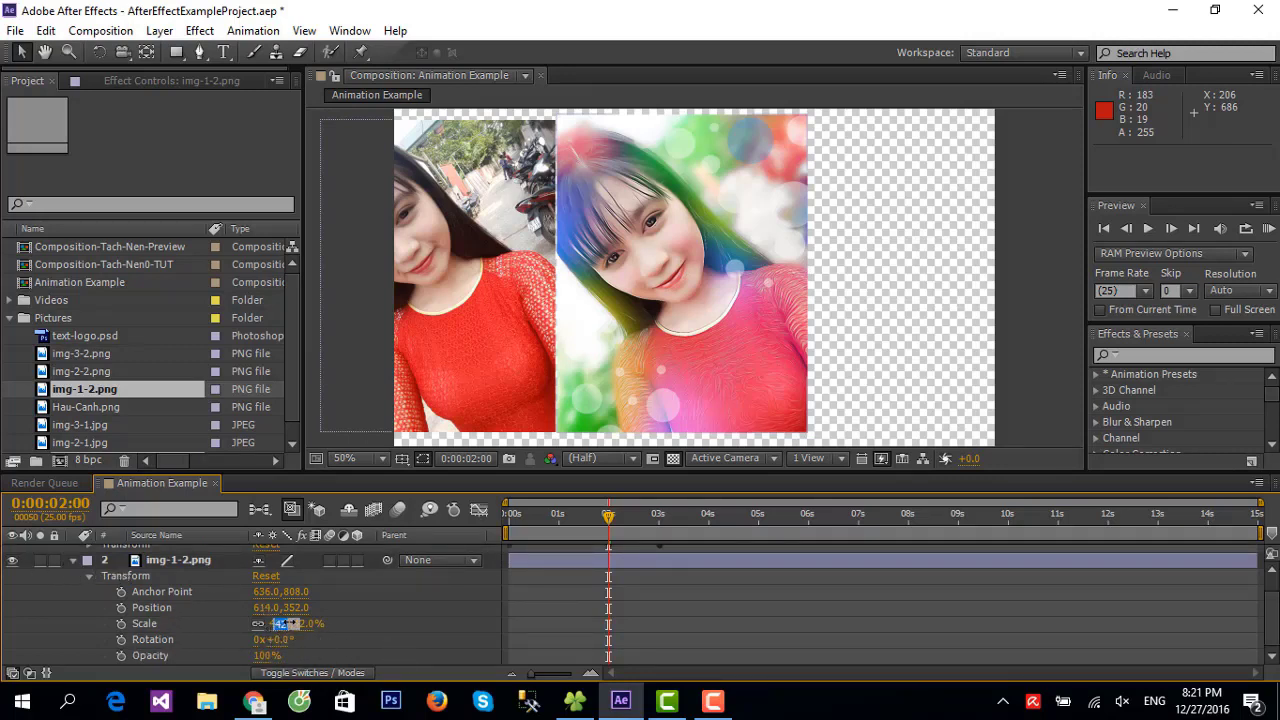
{"action": "scroll", "coordinate": [363, 640], "scroll_direction": "up", "scroll_amount": 1}
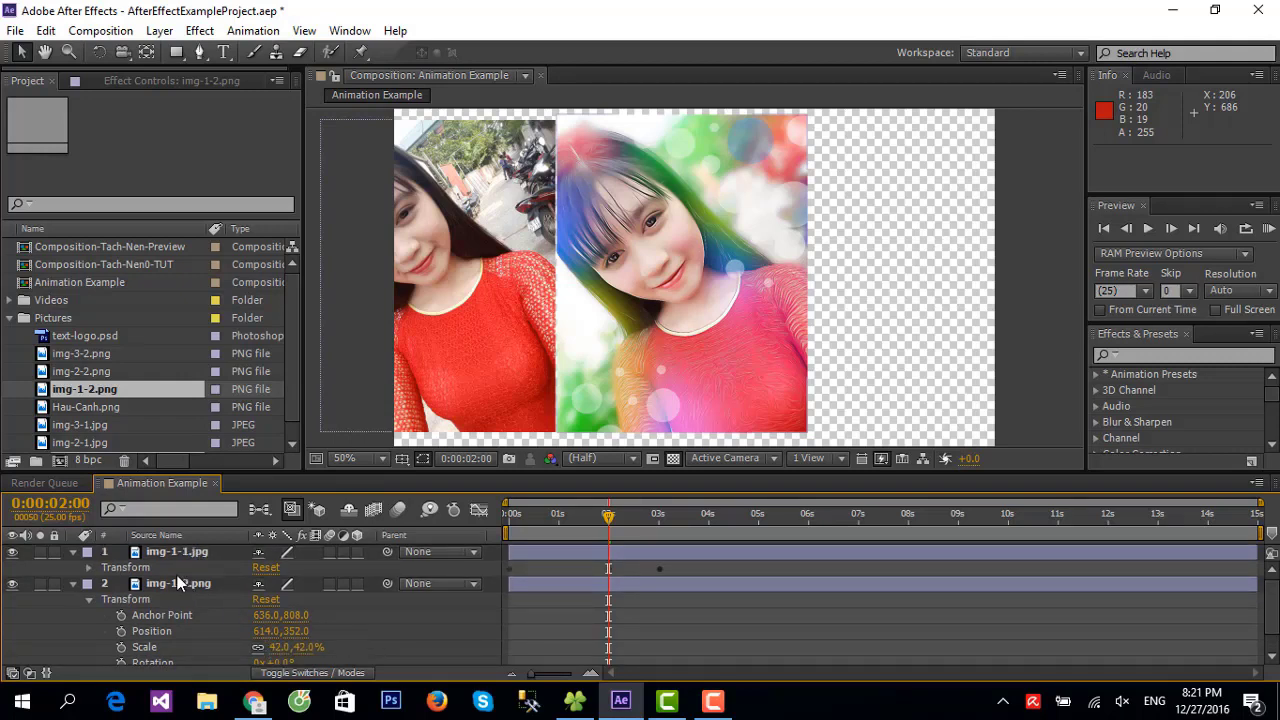
Try img-1-2's Scale at 37% and 40%, settling on 41%
{"action": "left_click", "coordinate": [87, 569]}
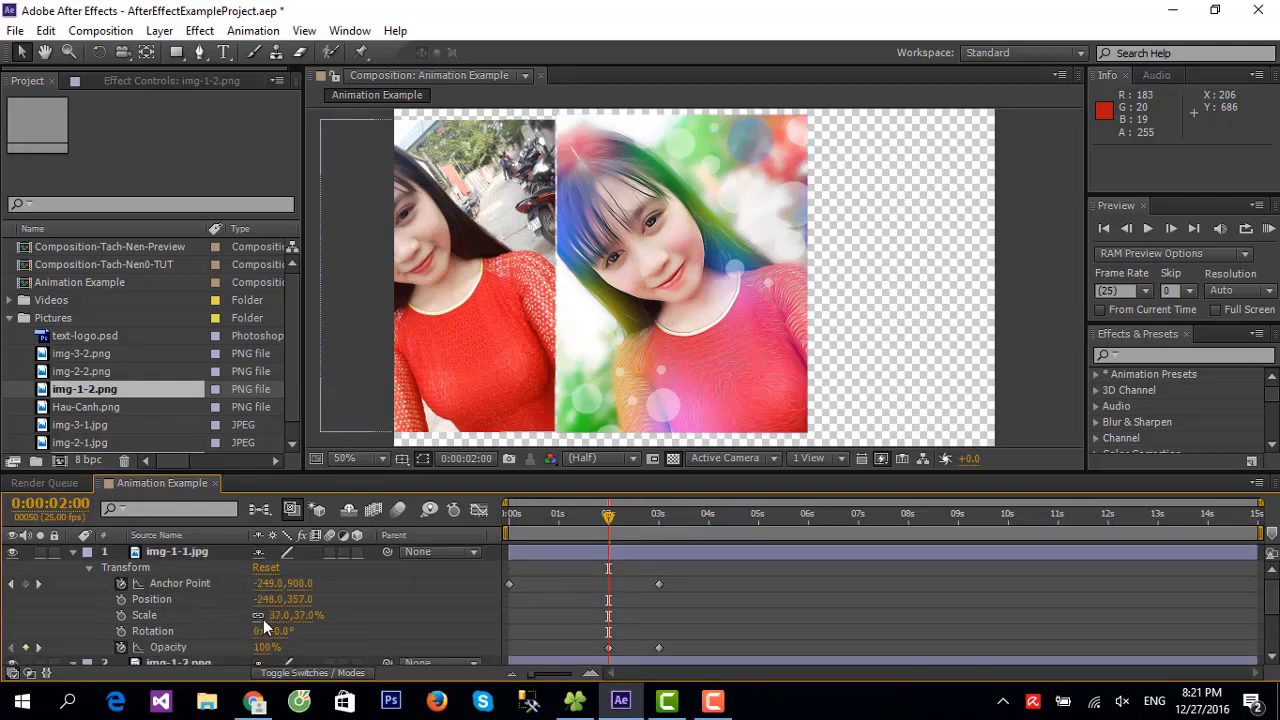
{"action": "scroll", "coordinate": [289, 637], "scroll_direction": "down", "scroll_amount": 1}
{"action": "scroll", "coordinate": [289, 637], "scroll_direction": "down", "scroll_amount": 1}
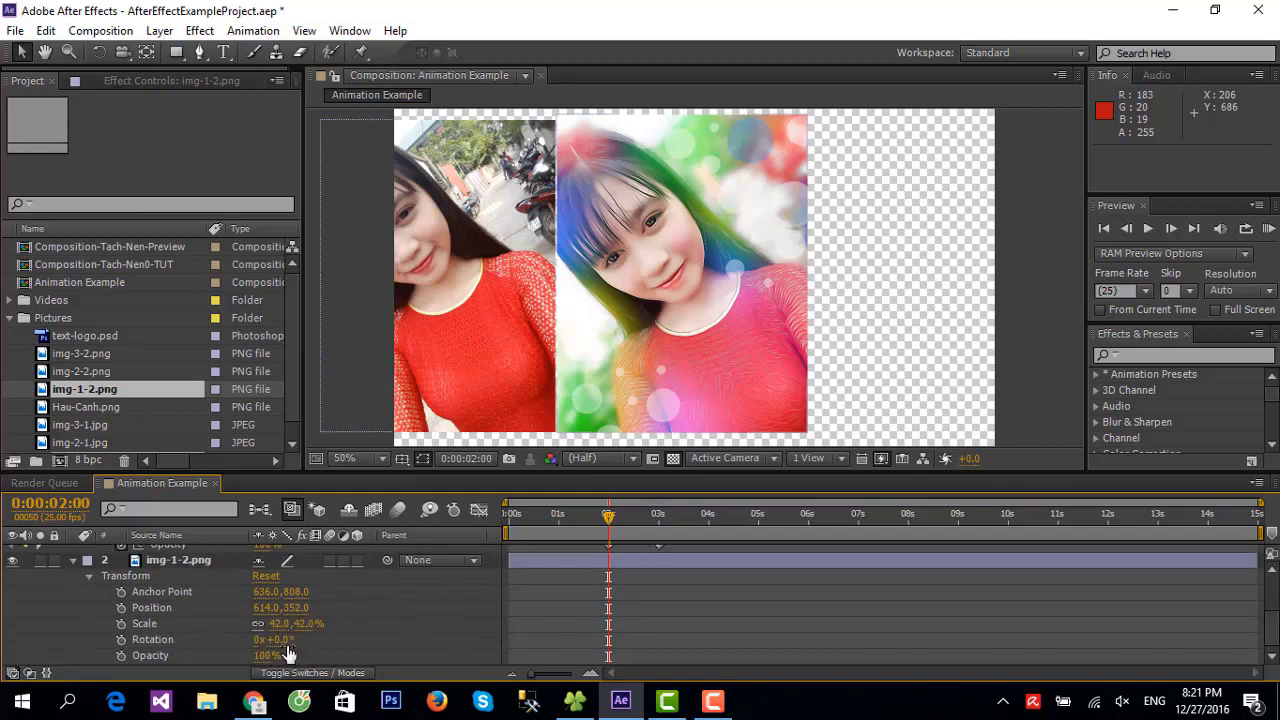
{"action": "type", "text": "7"}
{"action": "key", "text": "Tab"}
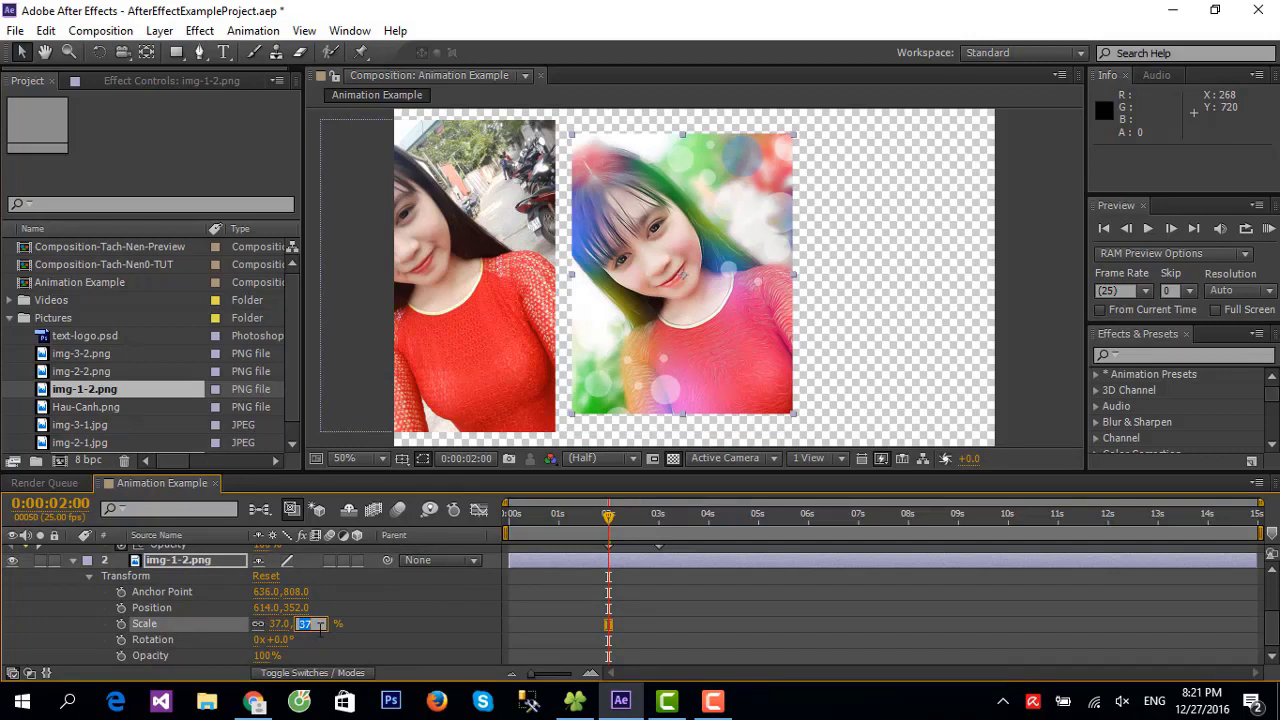
{"action": "type", "text": "40"}
{"action": "key", "text": "Return"}
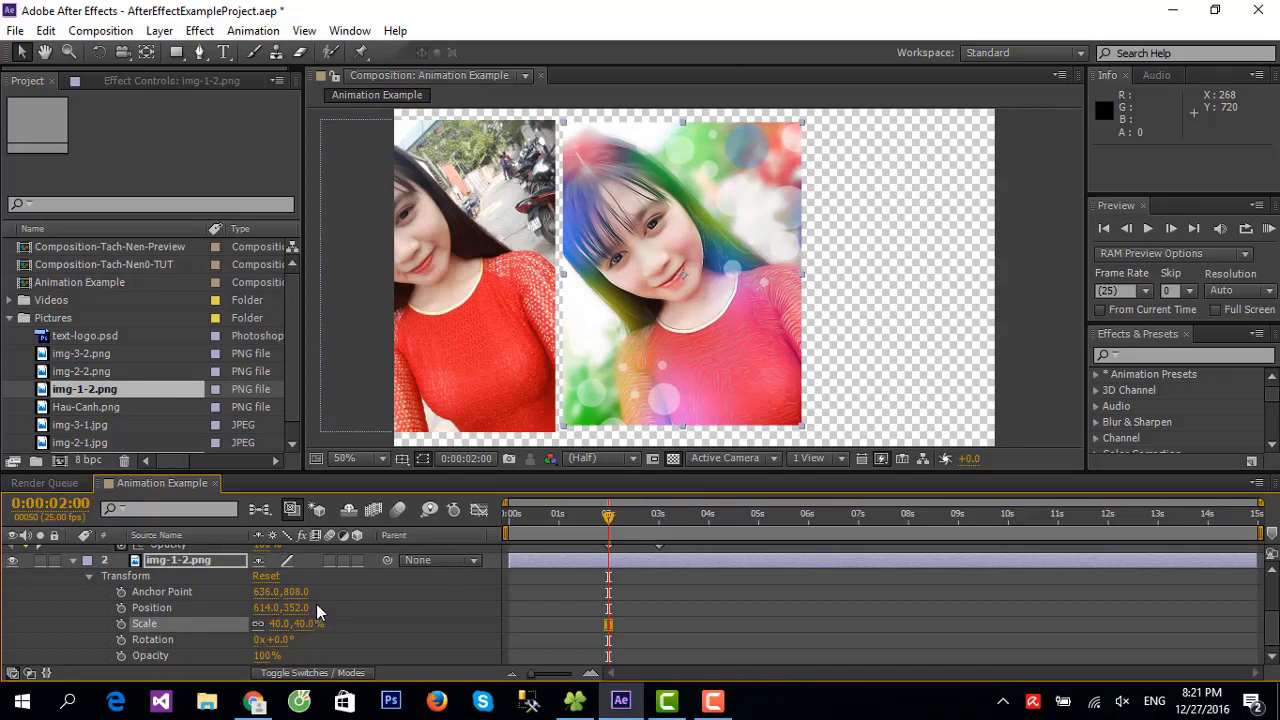
{"action": "left_click", "coordinate": [278, 624]}
{"action": "type", "text": "41"}
{"action": "key", "text": "Return"}
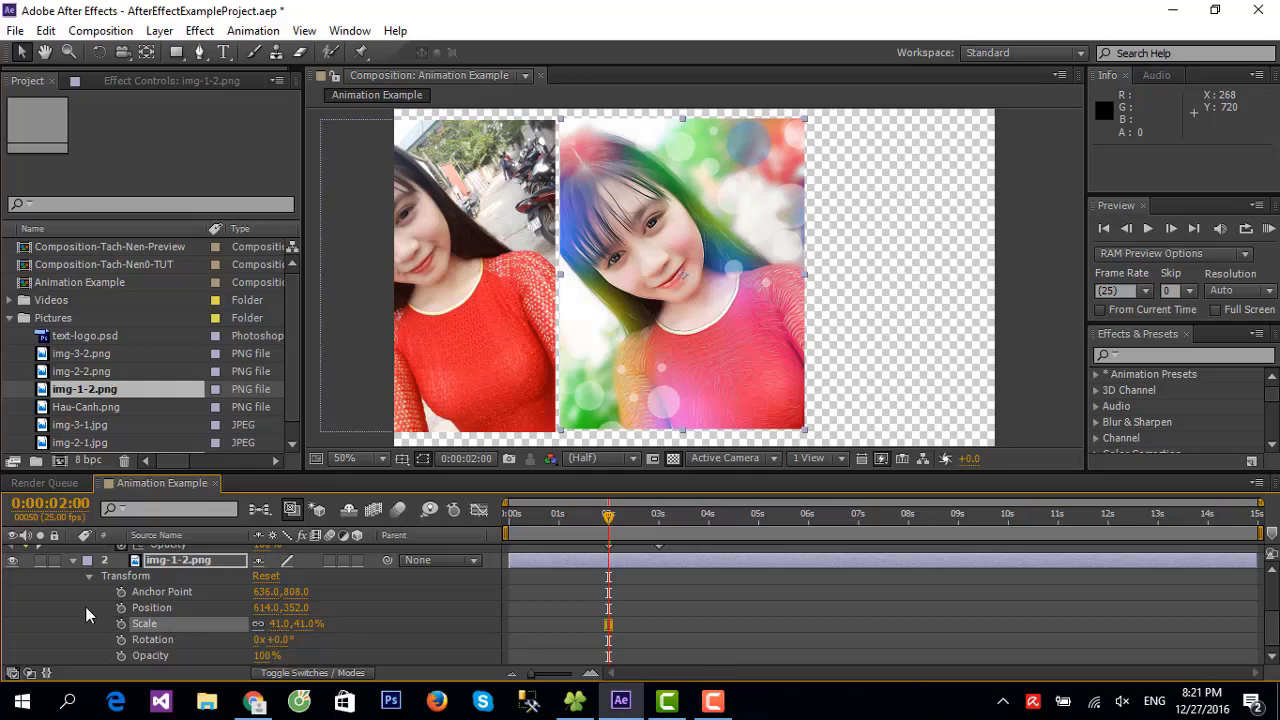
{"action": "left_click", "coordinate": [713, 343]}
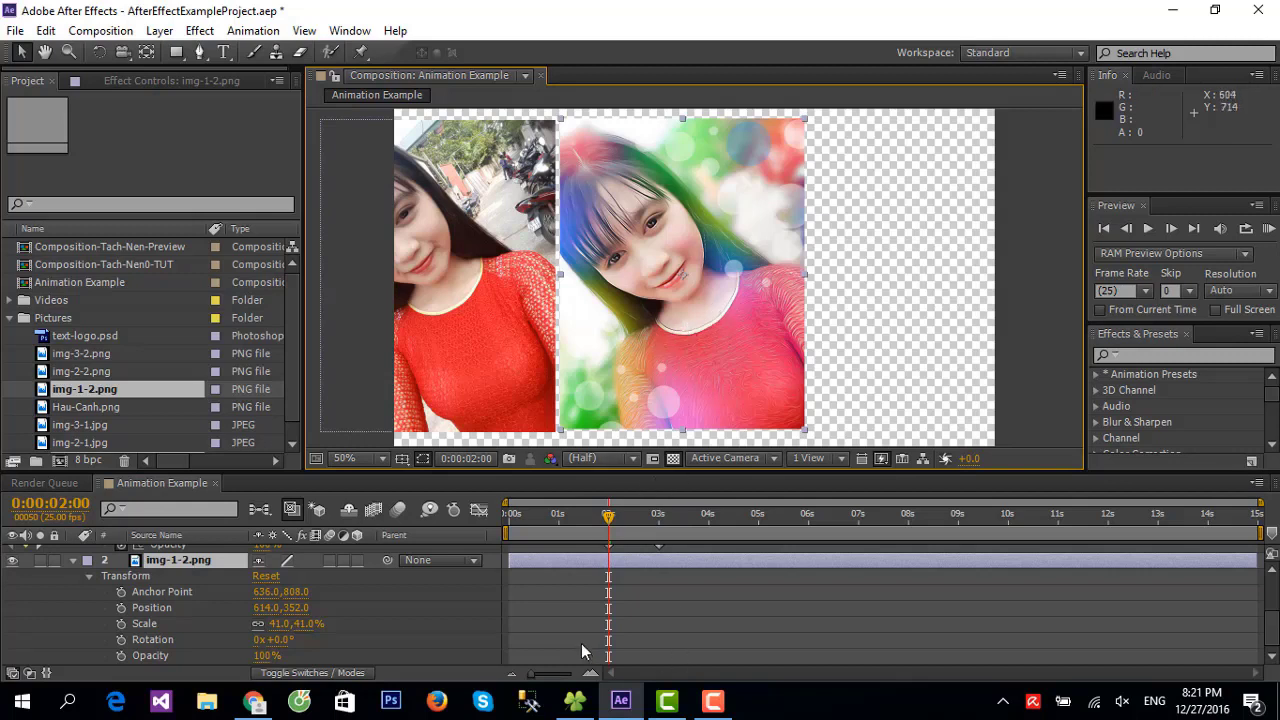
{"action": "left_click_drag", "start_coordinate": [606, 520], "coordinate": [611, 520]}
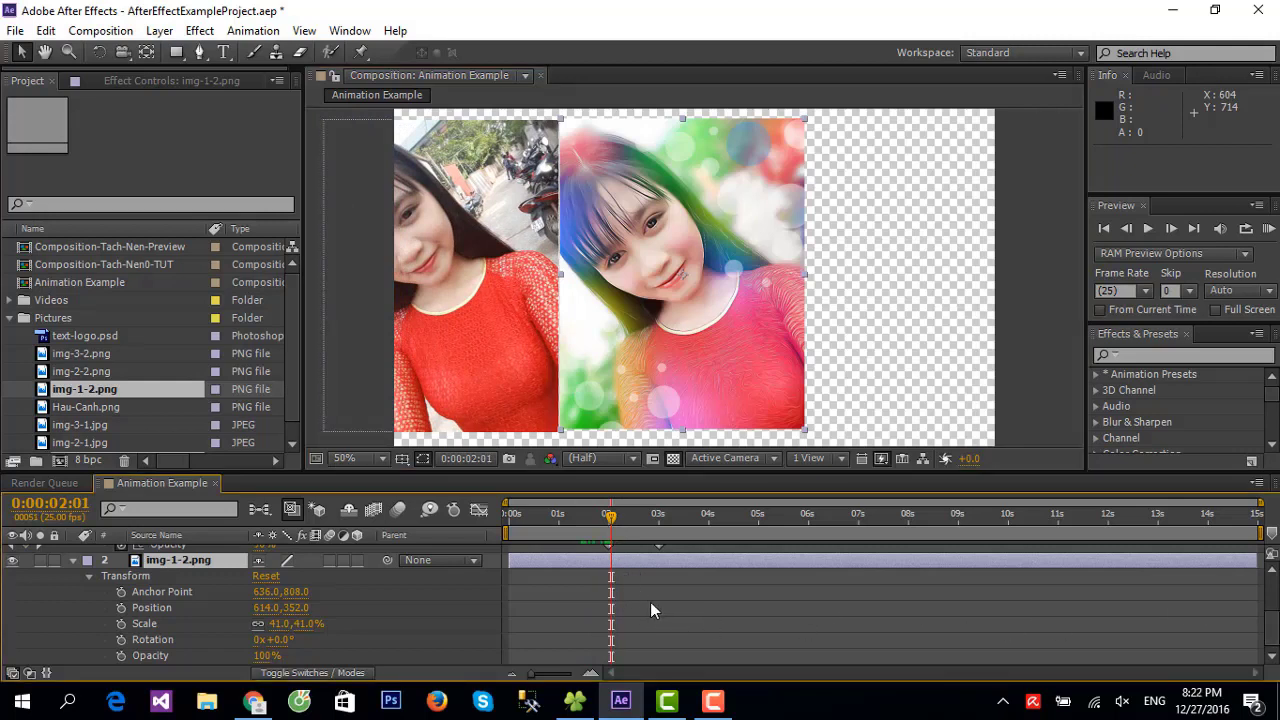
At 2 seconds, drag img-1-2 left to position 84,358 behind img-1-1
{"action": "scroll", "coordinate": [650, 602], "scroll_direction": "up", "scroll_amount": 3}
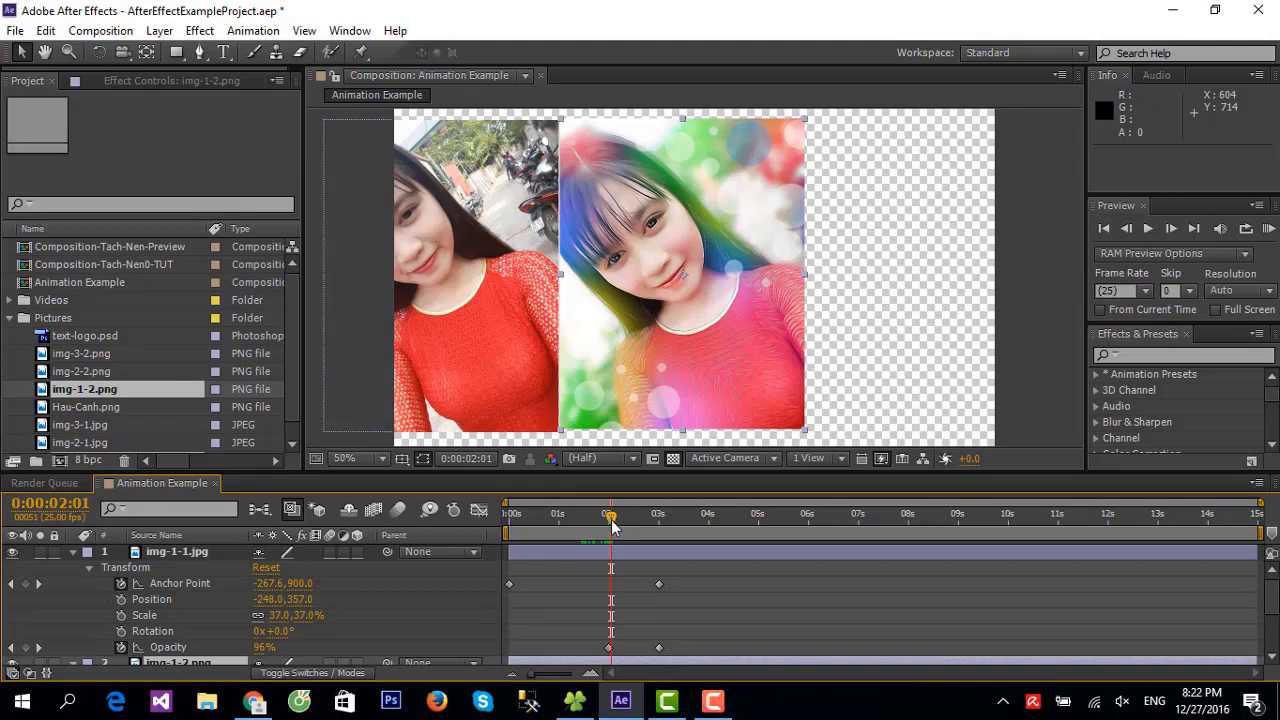
{"action": "left_click_drag", "start_coordinate": [613, 527], "coordinate": [608, 520]}
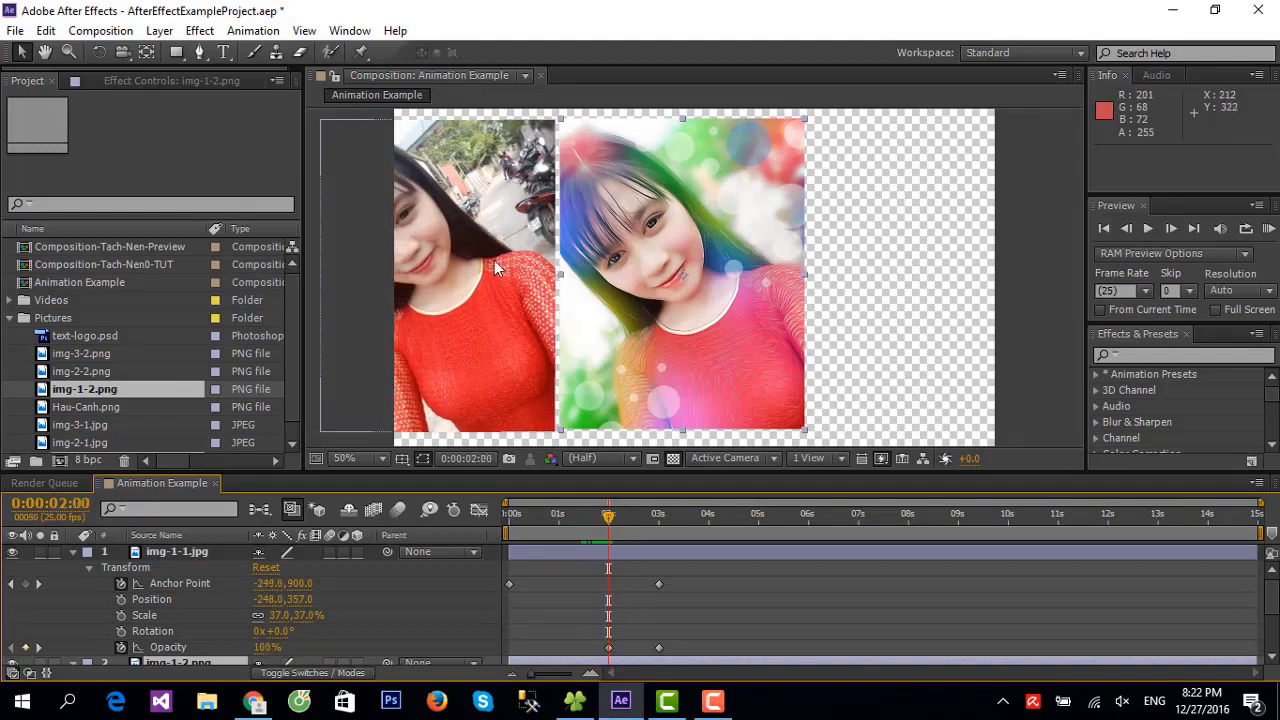
{"action": "left_click_drag", "start_coordinate": [725, 332], "coordinate": [470, 333]}
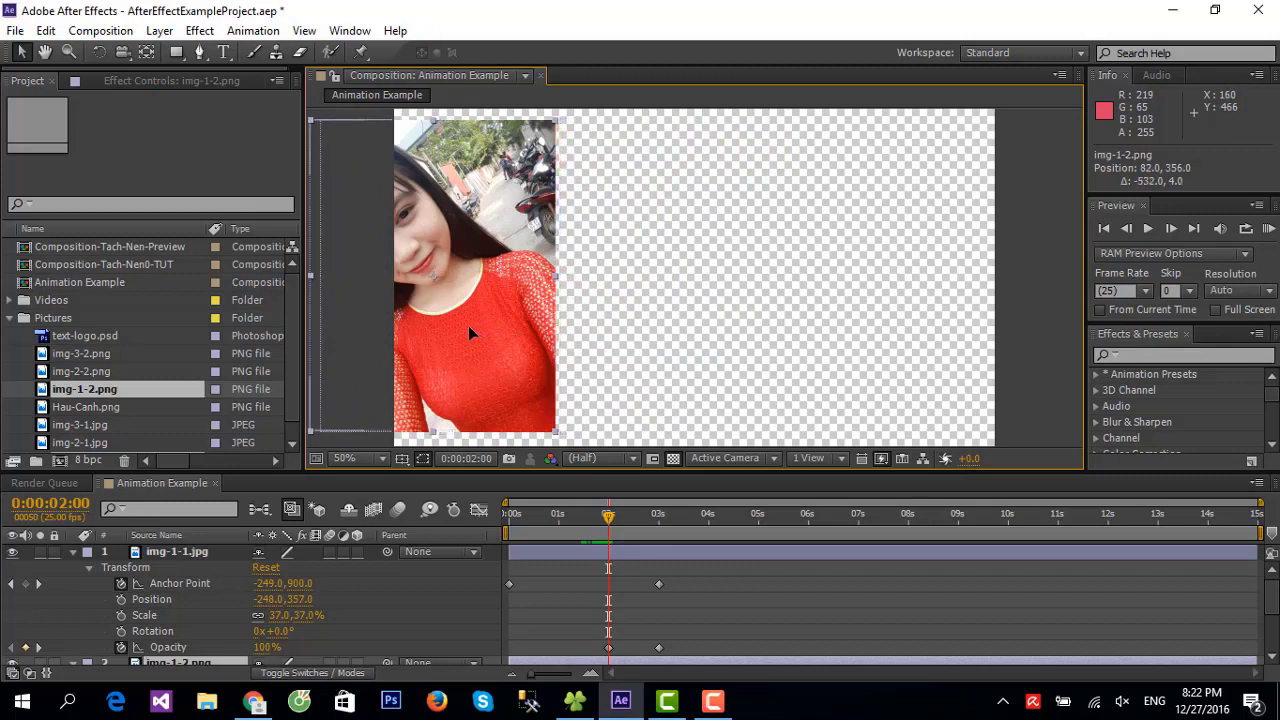
{"action": "left_click_drag", "start_coordinate": [470, 333], "coordinate": [468, 334]}
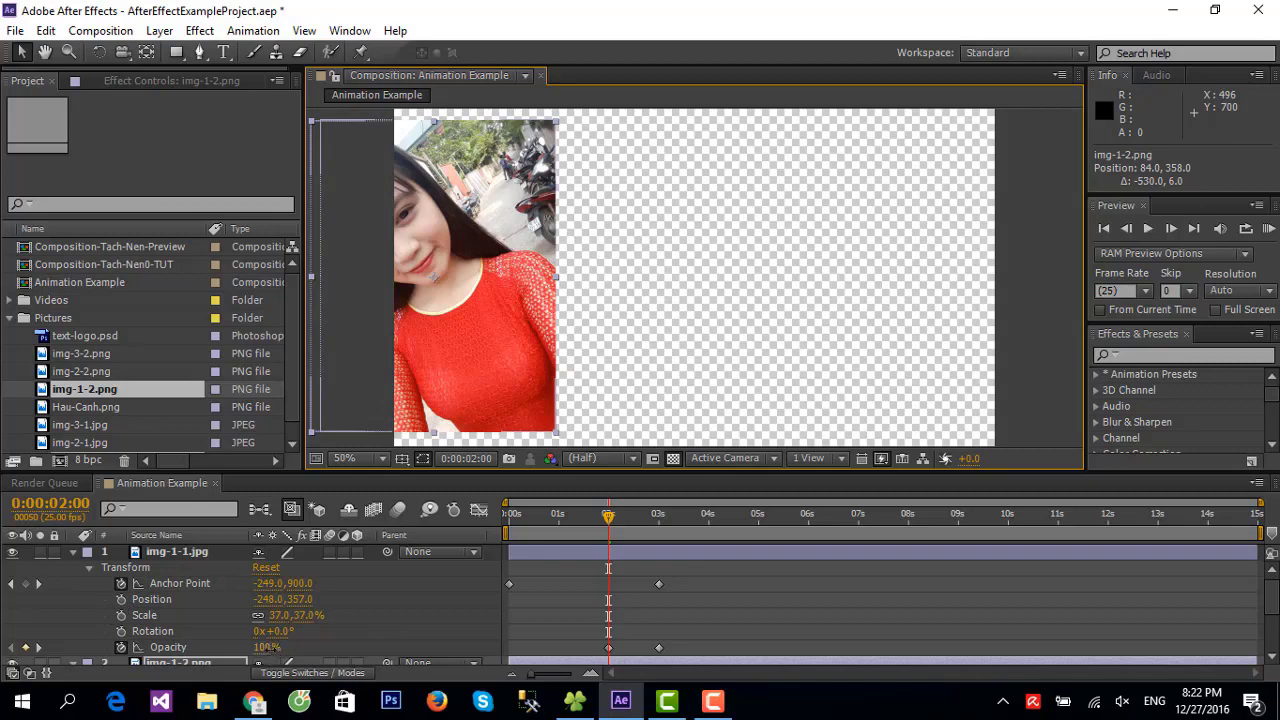
Briefly set img-1-1's Opacity to 0% to check behind it, then undo back to 100%
{"action": "left_click", "coordinate": [267, 647]}
{"action": "type", "text": "0"}
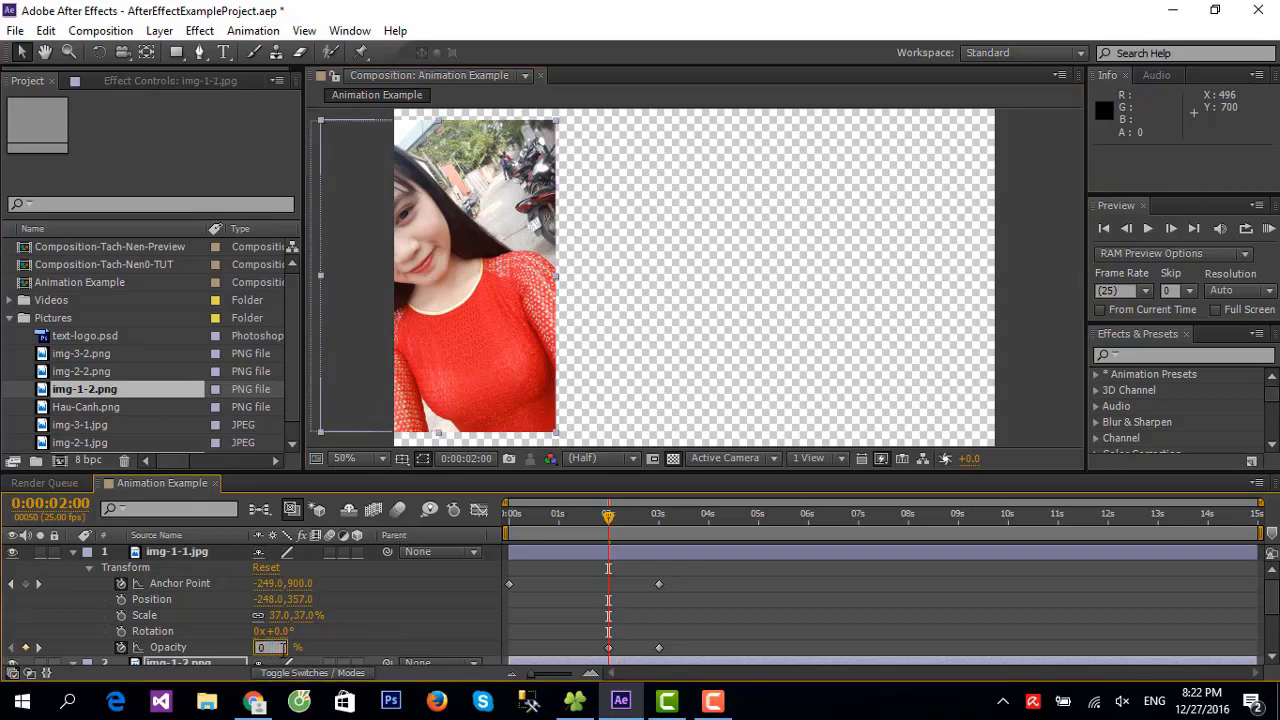
{"action": "key", "text": "Return"}
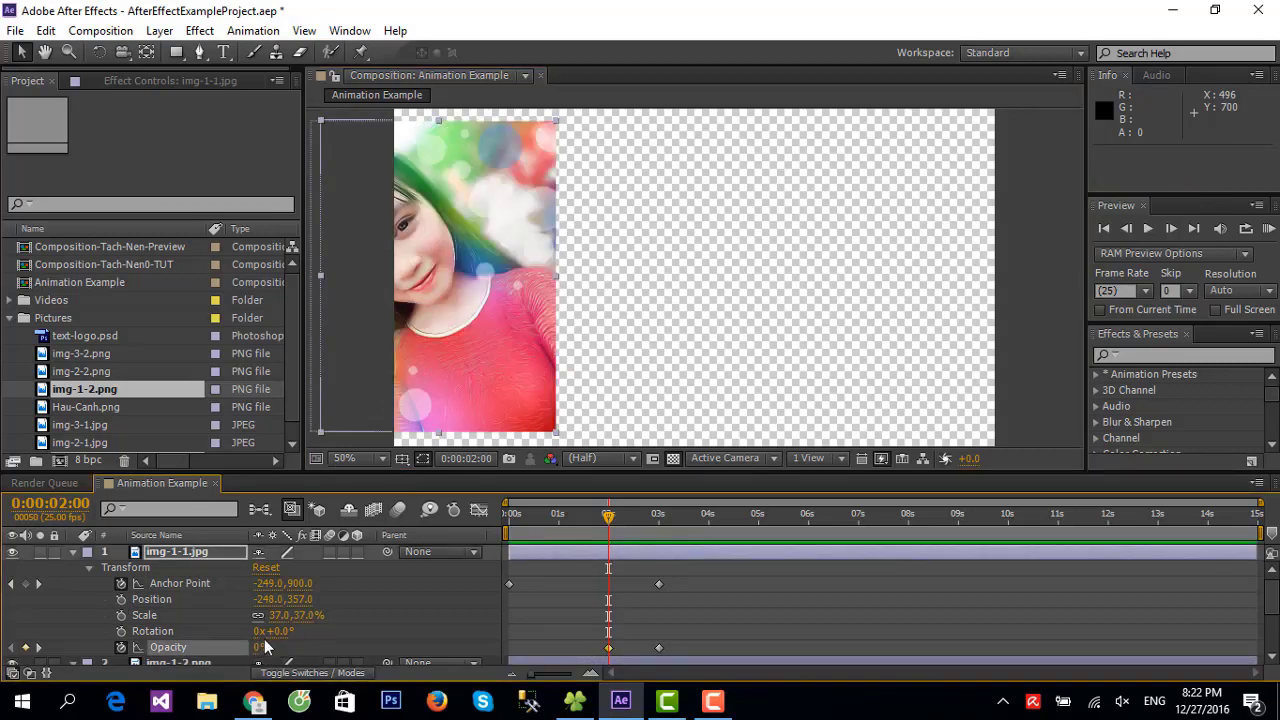
{"action": "key", "text": "ctrl+z"}
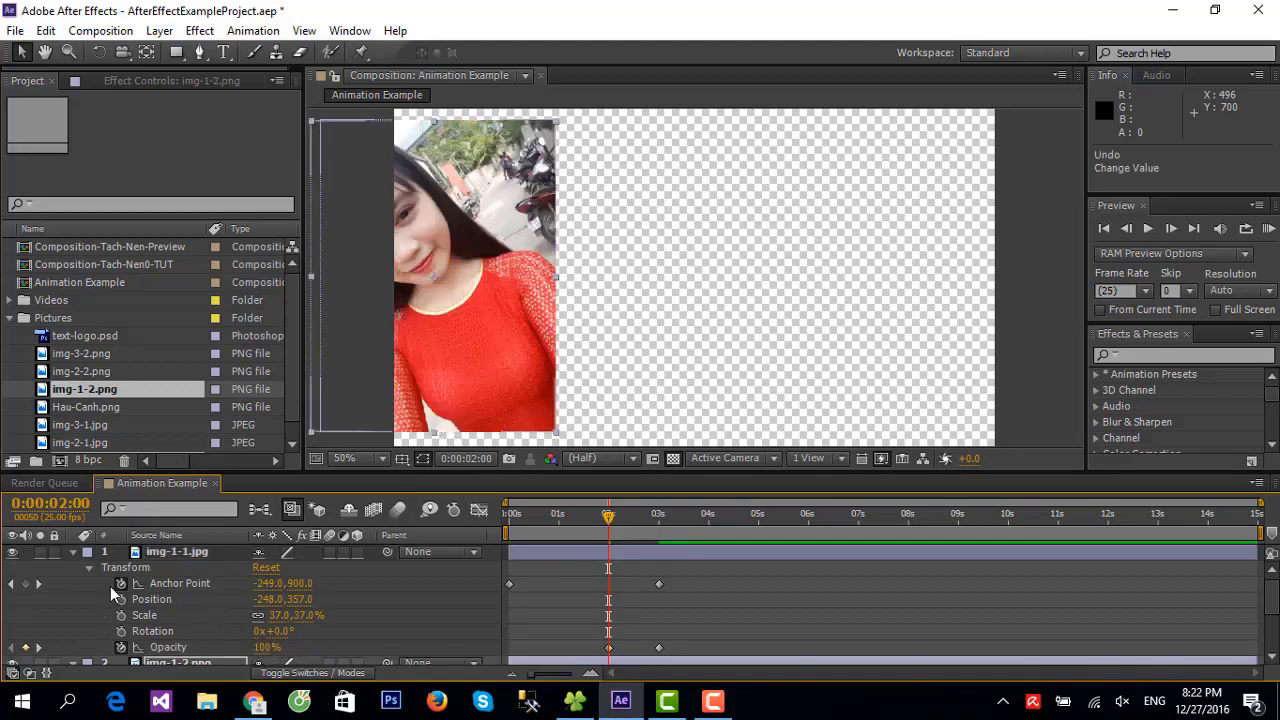
Select img-1-2.png and keyframe its Opacity at 0% and Position at 84,358 at 2 seconds
{"action": "left_click", "coordinate": [73, 552]}
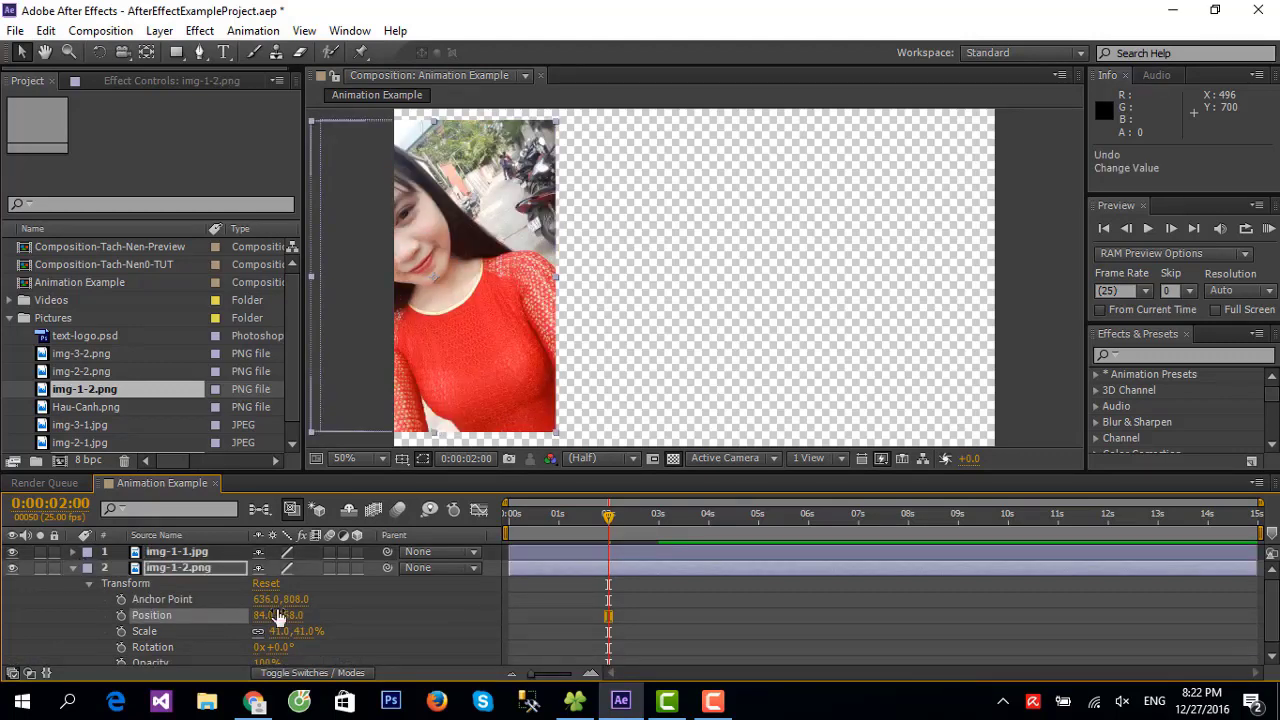
{"action": "left_click", "coordinate": [567, 578]}
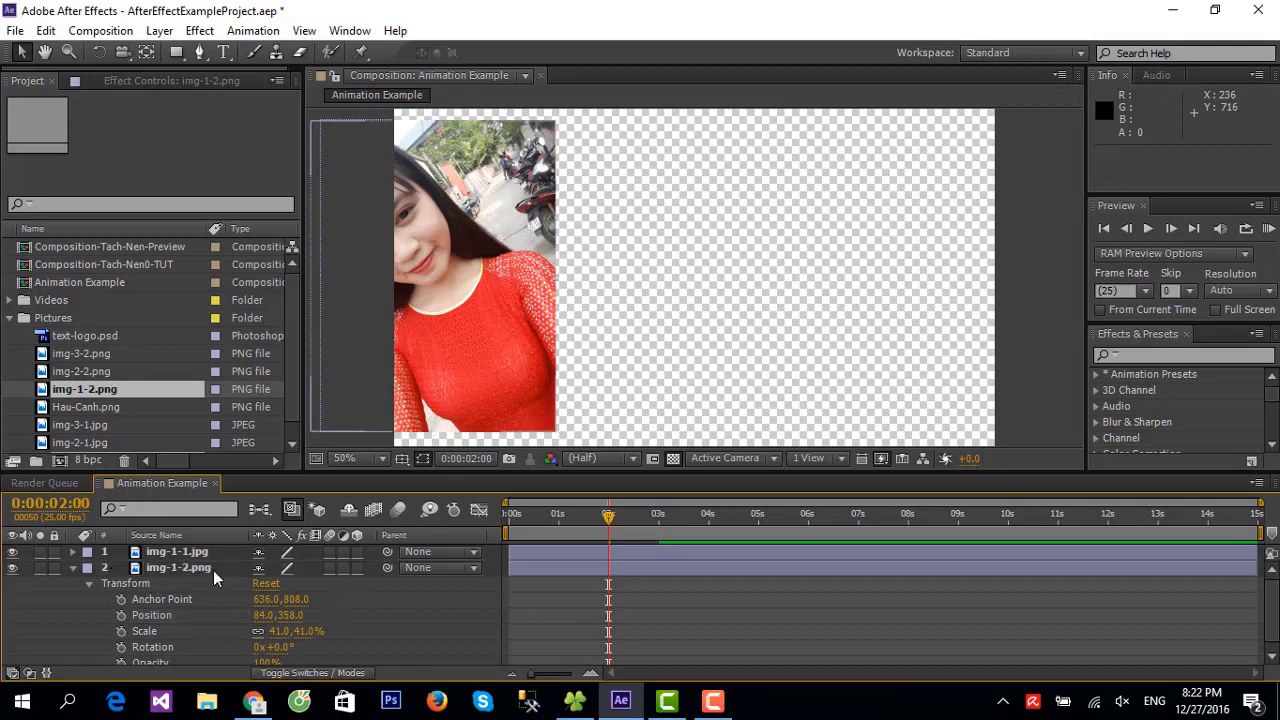
{"action": "left_click", "coordinate": [136, 567]}
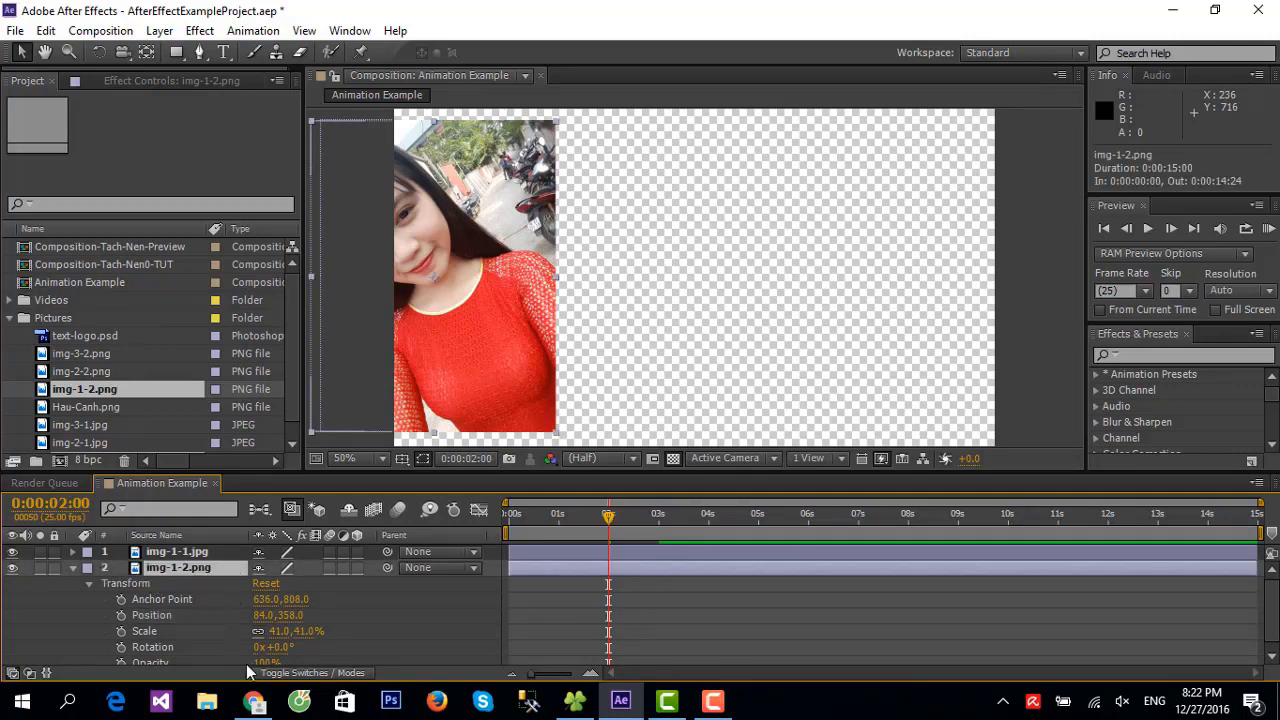
{"action": "scroll", "coordinate": [284, 651], "scroll_direction": "down", "scroll_amount": 1}
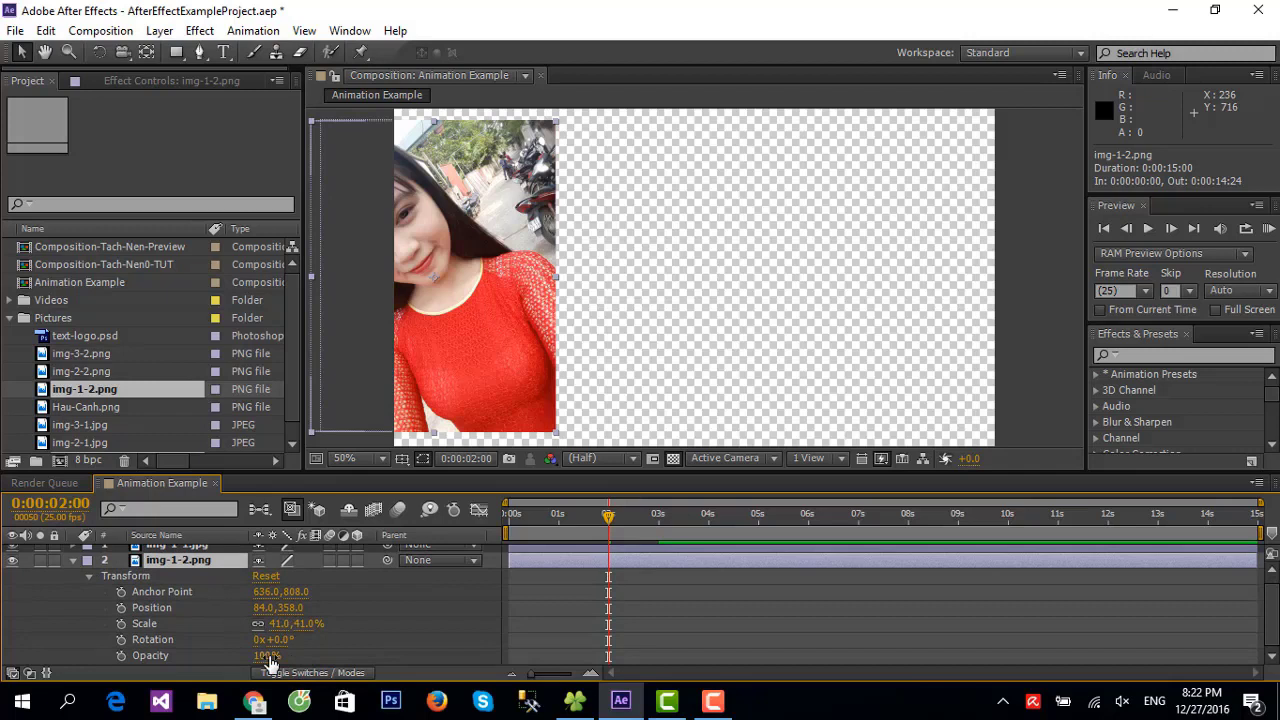
{"action": "left_click_drag", "start_coordinate": [267, 656], "coordinate": [62, 656]}
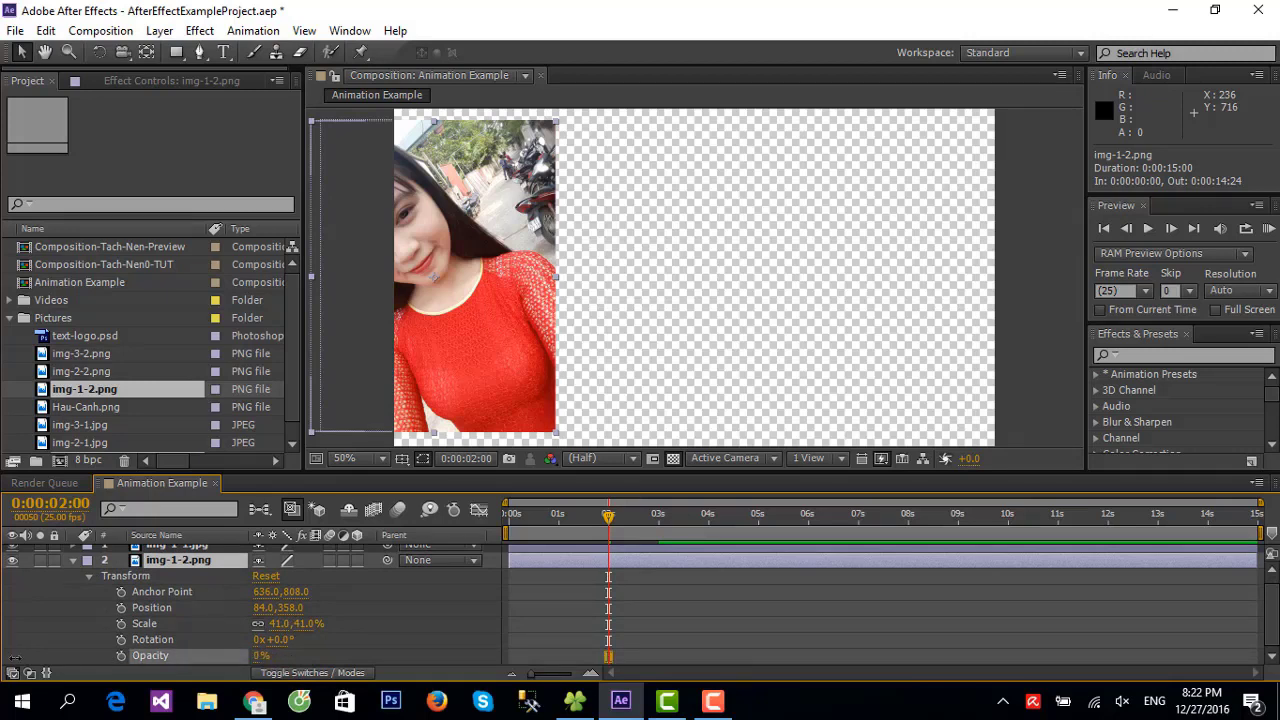
{"action": "left_click", "coordinate": [121, 656]}
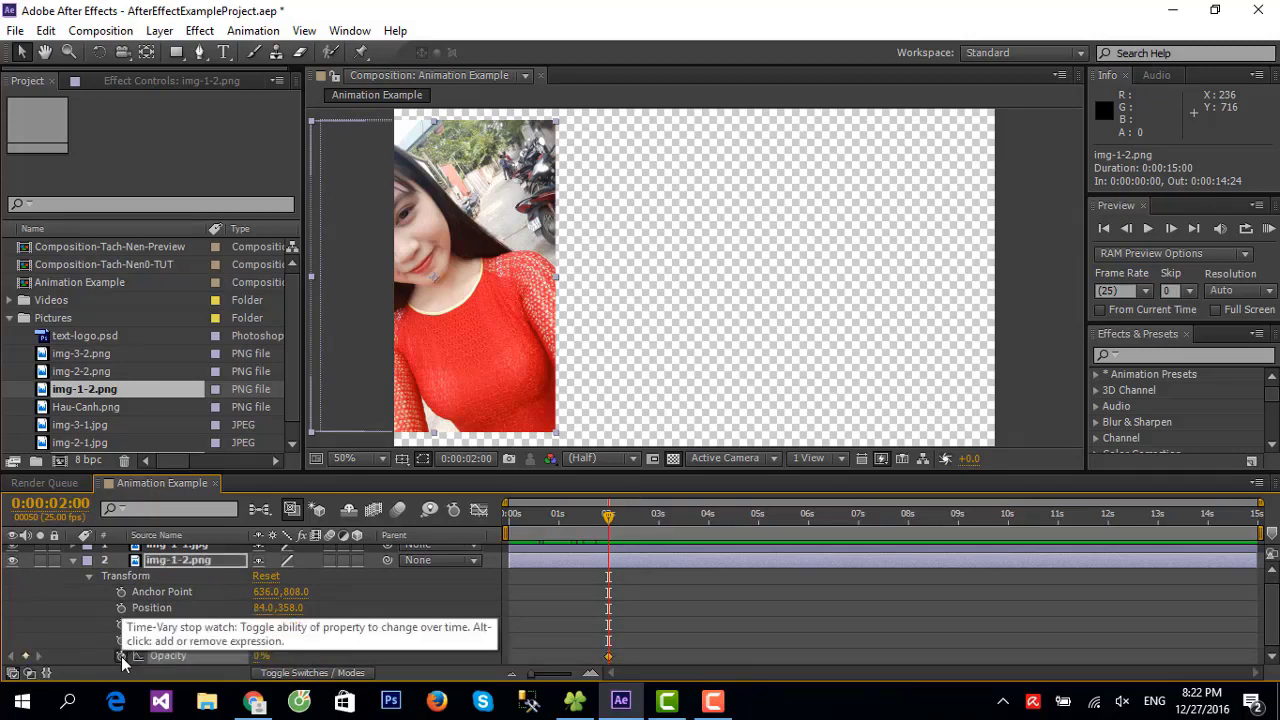
{"action": "scroll", "coordinate": [631, 607], "scroll_direction": "up", "scroll_amount": 1}
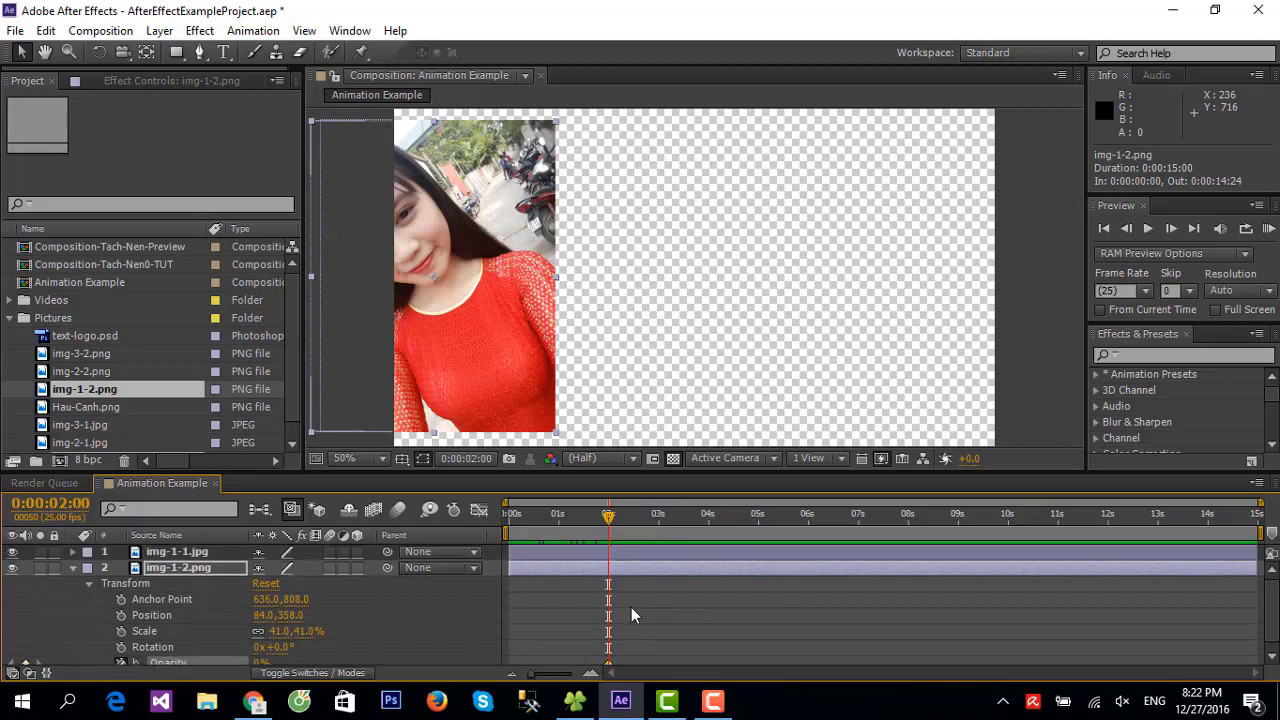
{"action": "scroll", "coordinate": [631, 615], "scroll_direction": "down", "scroll_amount": 1}
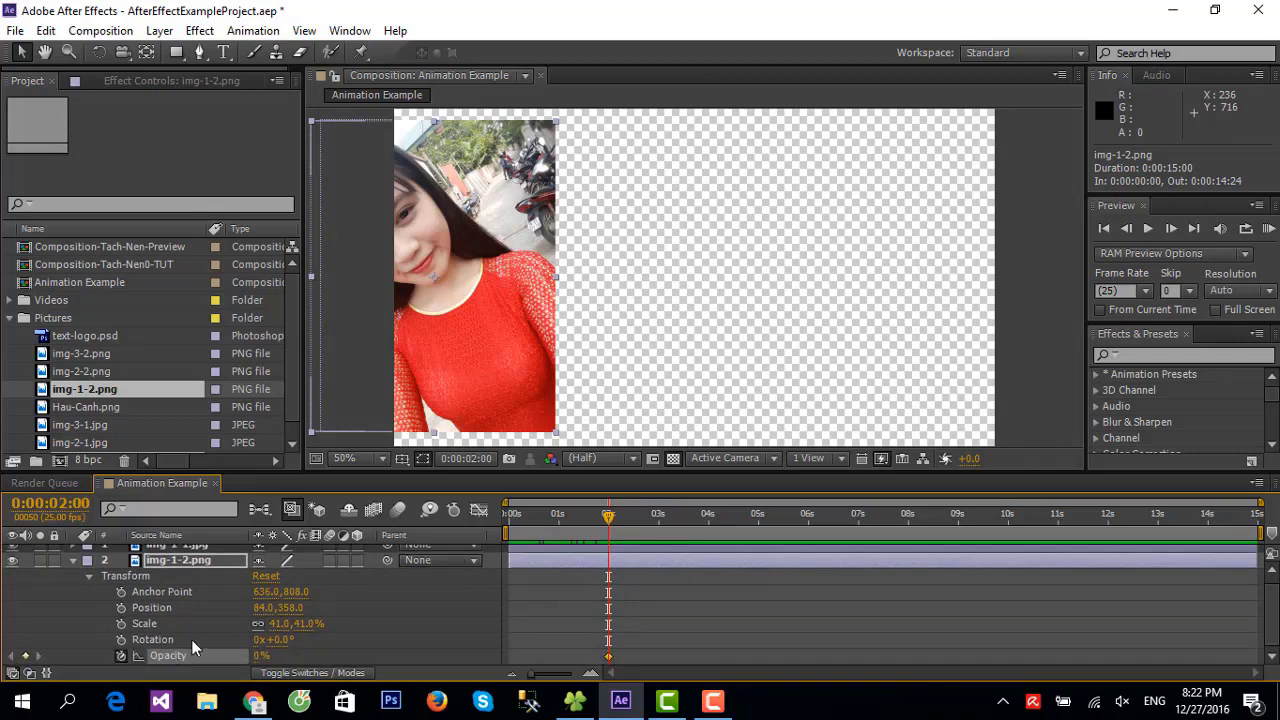
{"action": "left_click", "coordinate": [121, 609]}
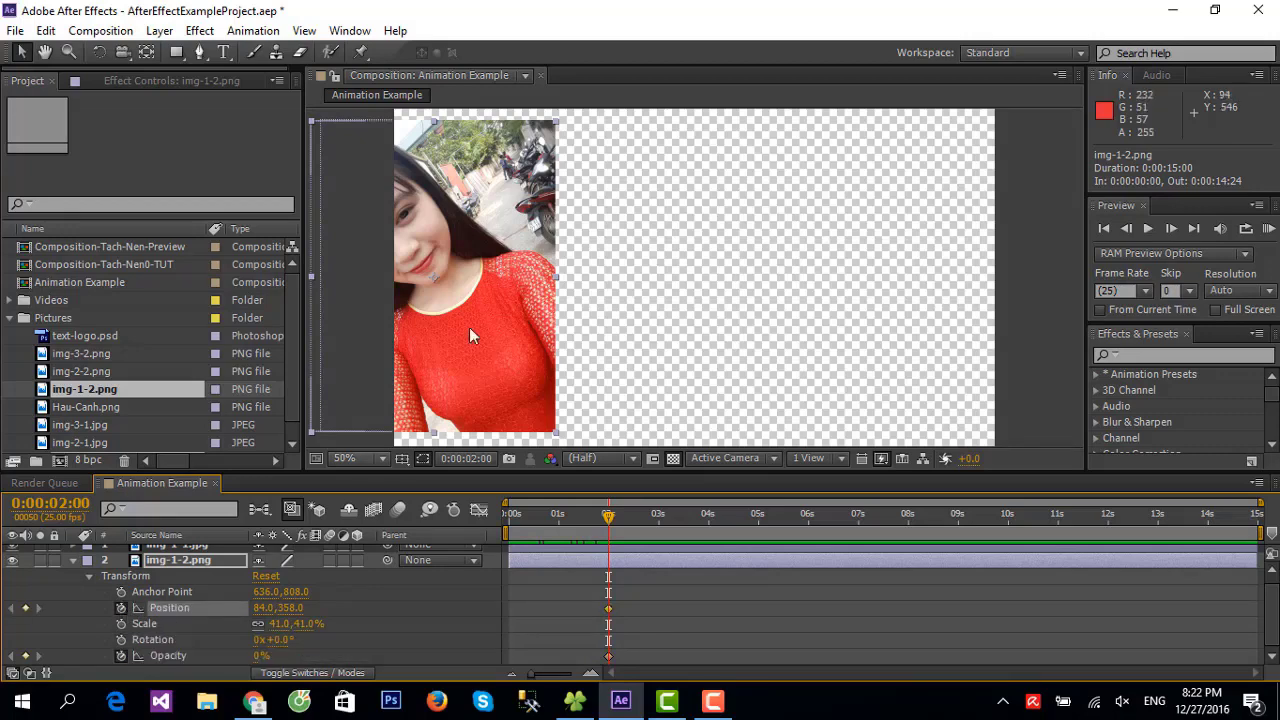
{"action": "scroll", "coordinate": [633, 623], "scroll_direction": "up", "scroll_amount": 1}
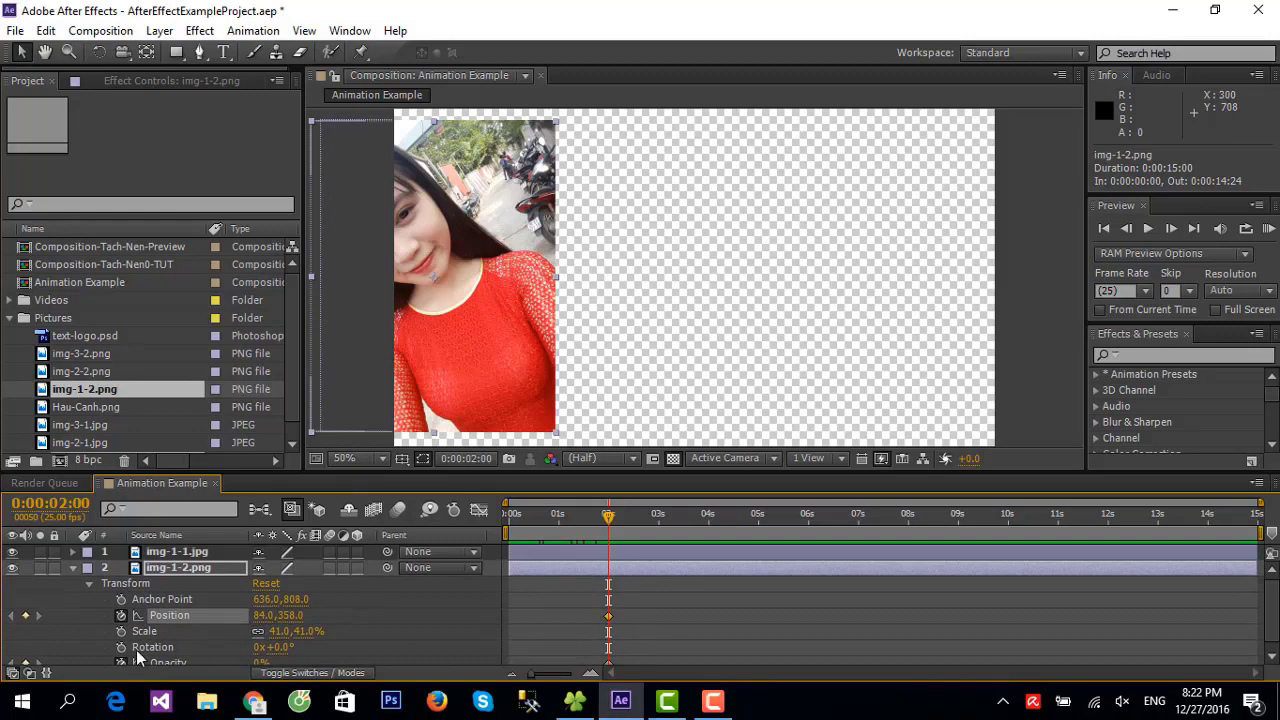
{"action": "left_click", "coordinate": [71, 566]}
Twirl open the Transform properties of both img-1-1.jpg and img-1-2.png
{"action": "left_click", "coordinate": [70, 552]}
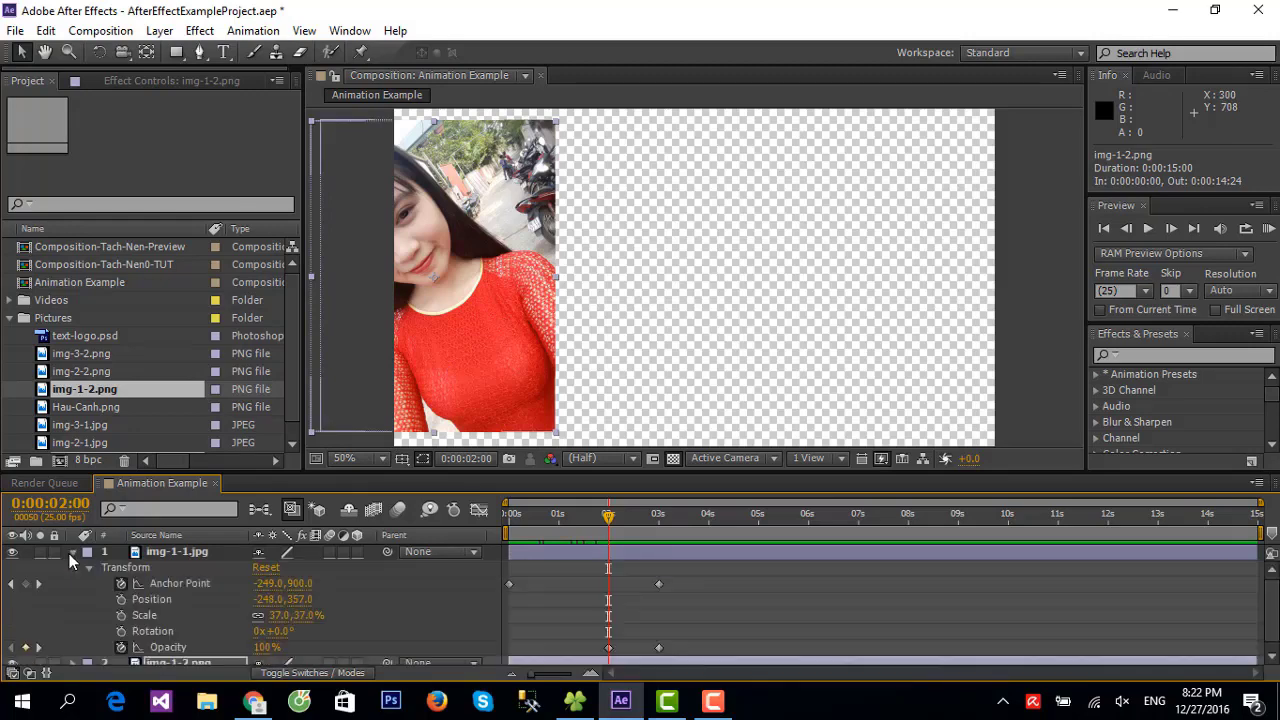
{"action": "left_click", "coordinate": [206, 585]}
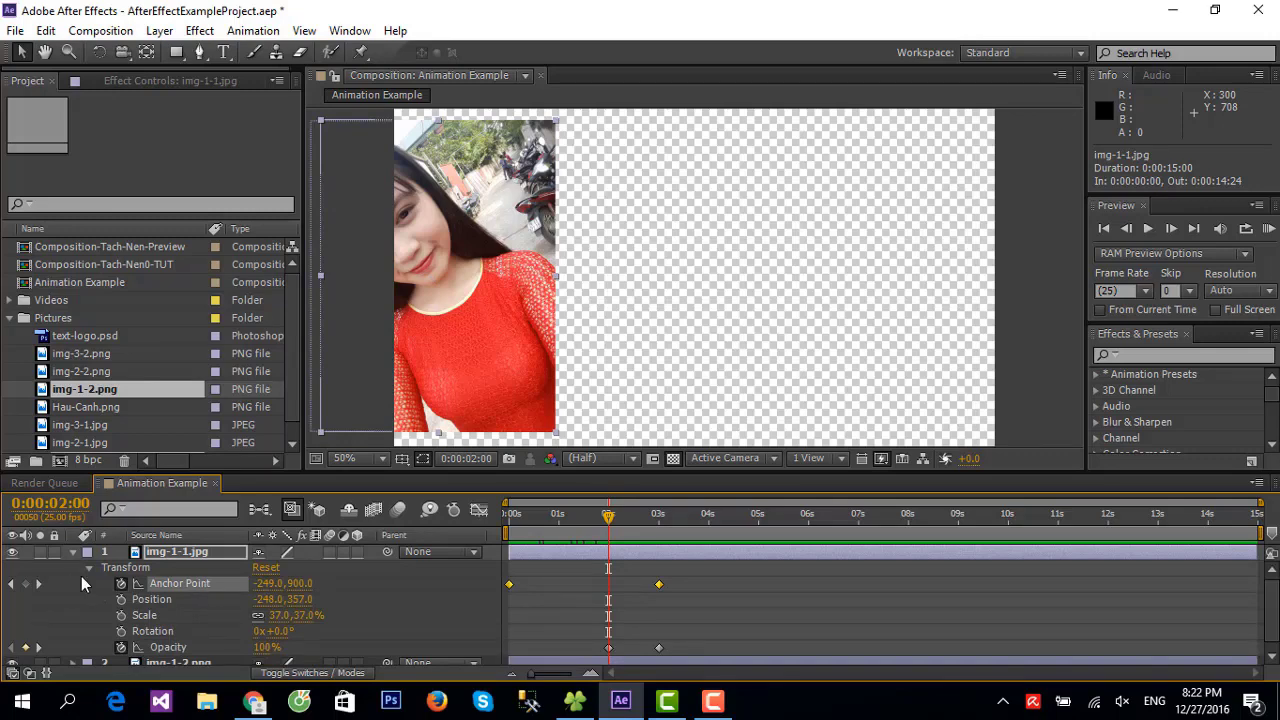
{"action": "scroll", "coordinate": [120, 626], "scroll_direction": "down", "scroll_amount": 1}
{"action": "left_click", "coordinate": [73, 656]}
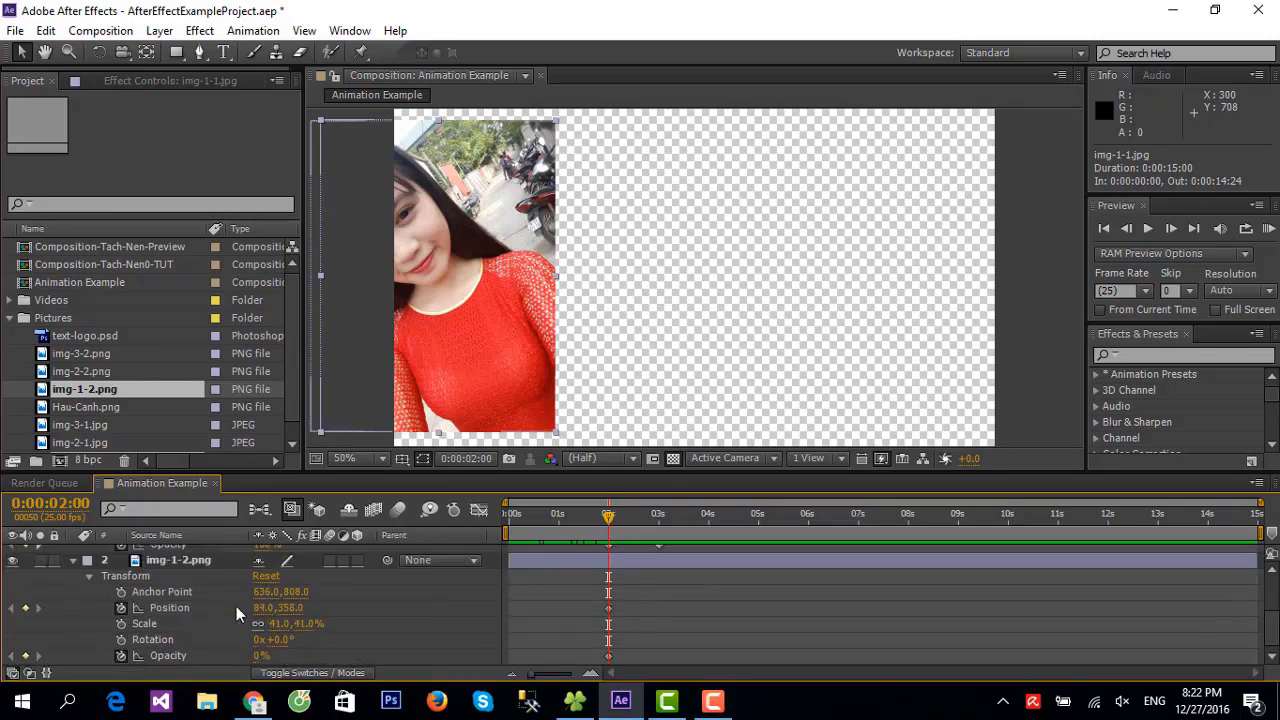
{"action": "scroll", "coordinate": [677, 604], "scroll_direction": "up", "scroll_amount": 1}
{"action": "scroll", "coordinate": [677, 604], "scroll_direction": "up", "scroll_amount": 1}
{"action": "scroll", "coordinate": [677, 604], "scroll_direction": "up", "scroll_amount": 1}
{"action": "scroll", "coordinate": [580, 598], "scroll_direction": "up", "scroll_amount": 1}
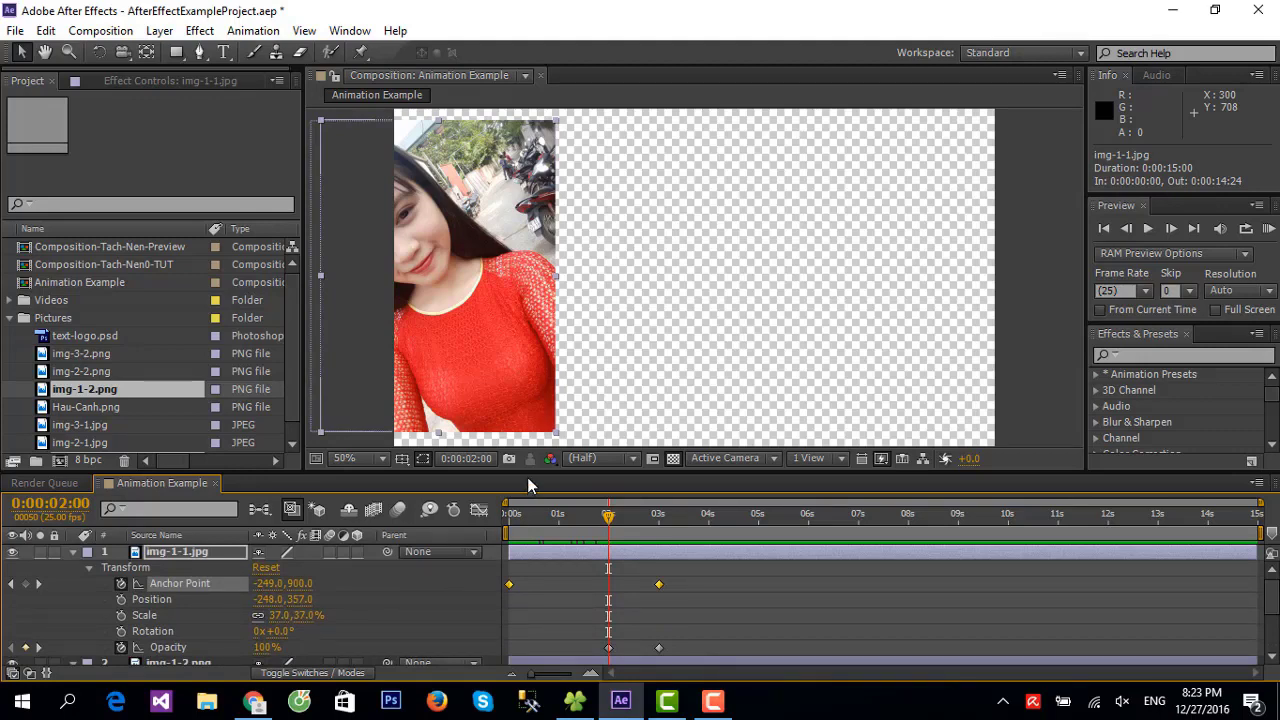
Enlarge the timeline area and move the current time to 3 seconds
{"action": "mouse_move", "coordinate": [530, 475]}
{"action": "left_mouse_down"}
{"action": "mouse_move", "coordinate": [614, 243]}
{"action": "mouse_move", "coordinate": [613, 318]}
{"action": "left_mouse_up"}
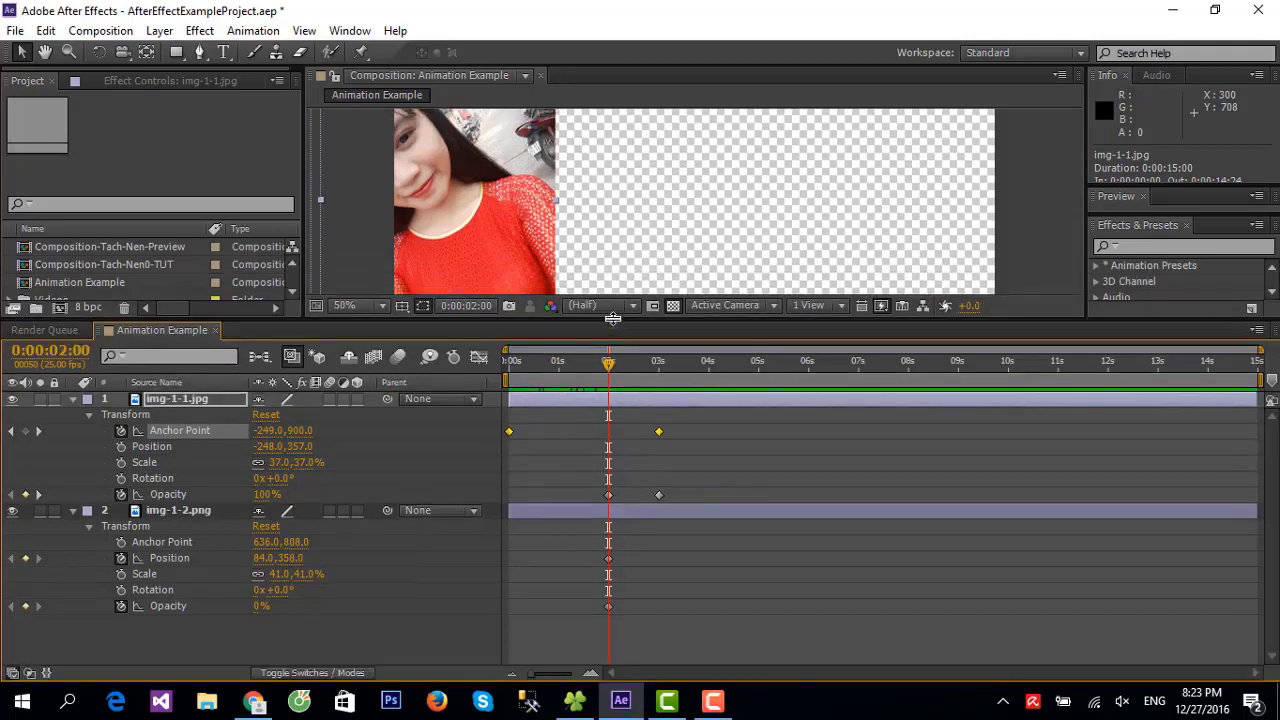
{"action": "scroll", "coordinate": [720, 200], "scroll_direction": "down", "scroll_amount": 1}
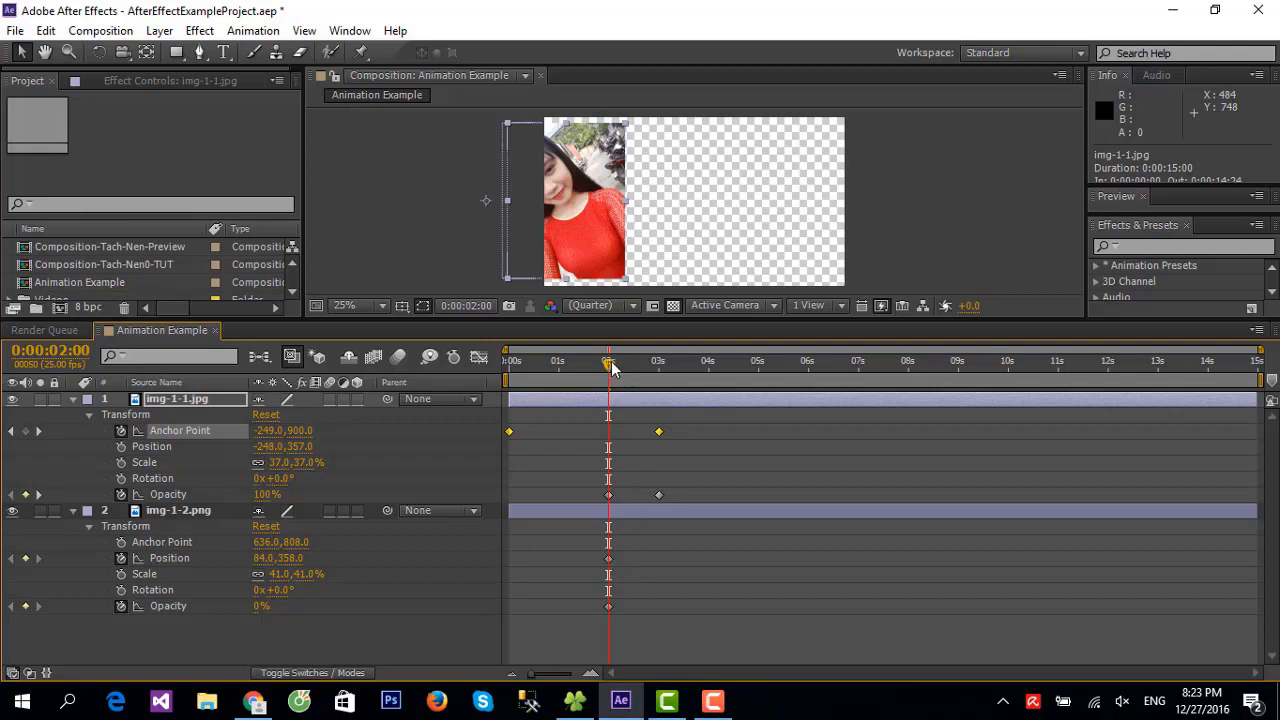
{"action": "left_click_drag", "start_coordinate": [614, 364], "coordinate": [662, 371]}
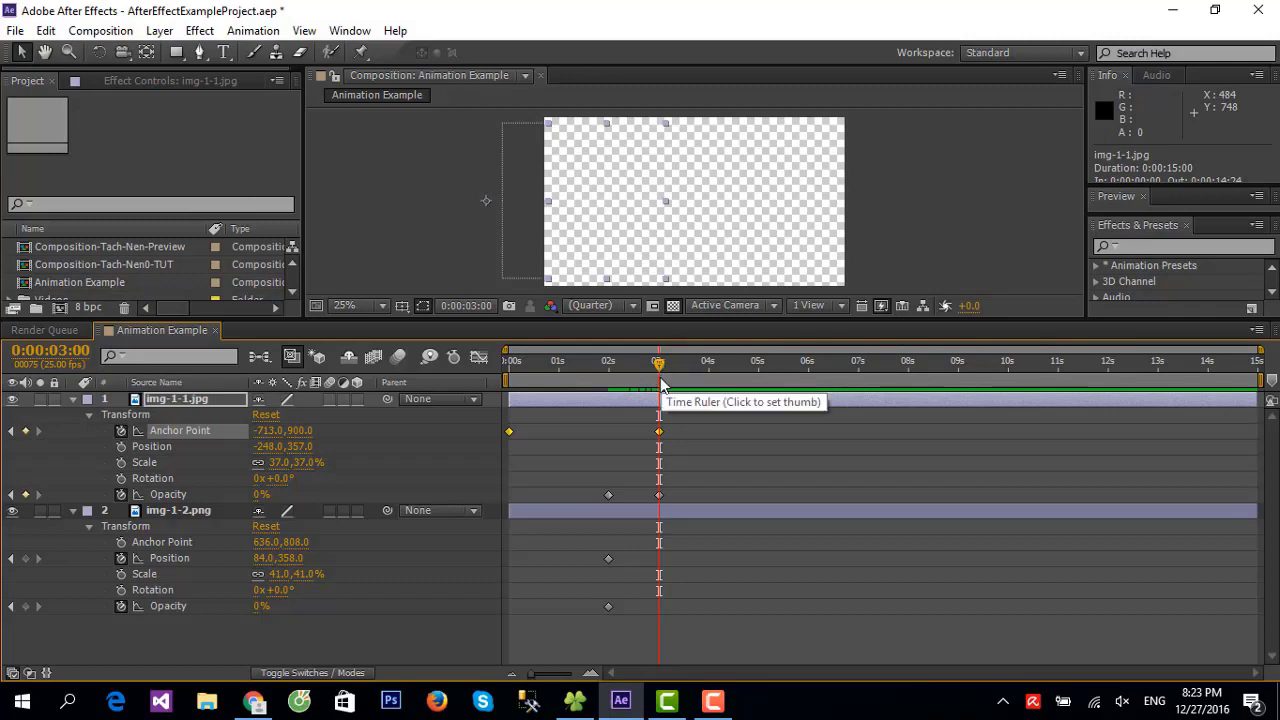
Scrub img-1-2.png's Position X and enter 248, creating a 3-second keyframe at 248,358
{"action": "left_click", "coordinate": [188, 560]}
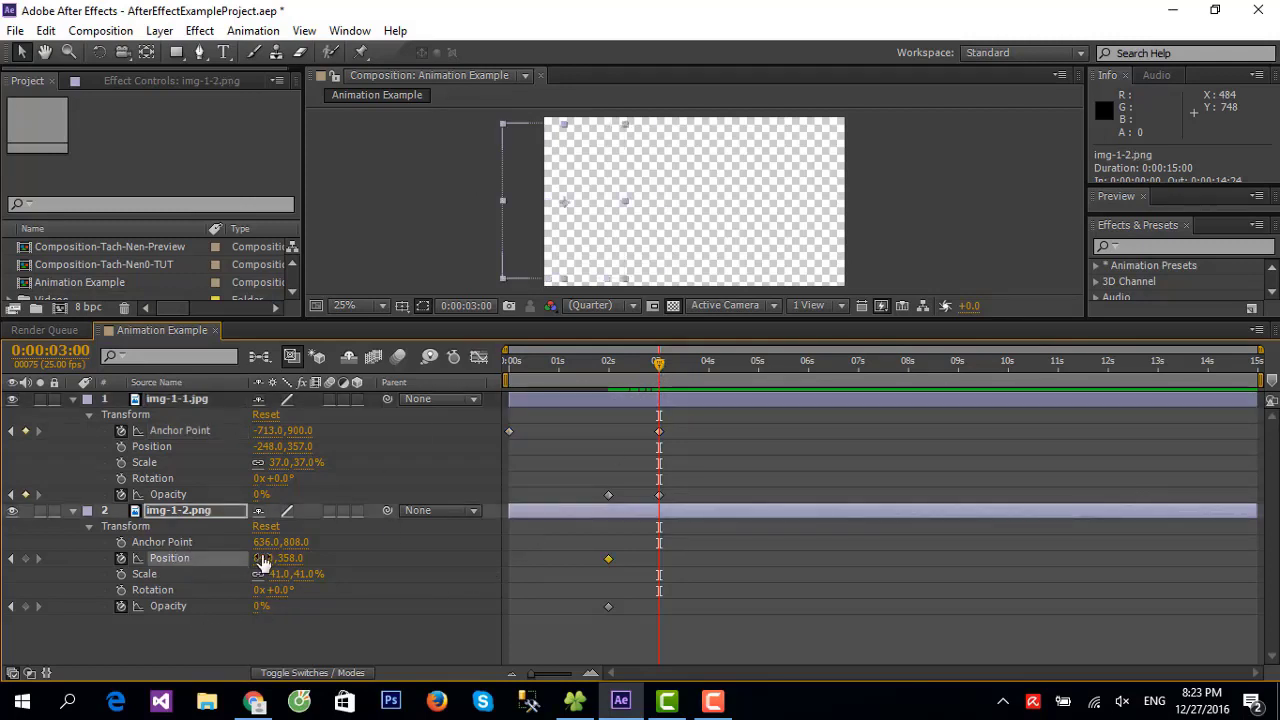
{"action": "left_click_drag", "start_coordinate": [262, 562], "coordinate": [465, 562]}
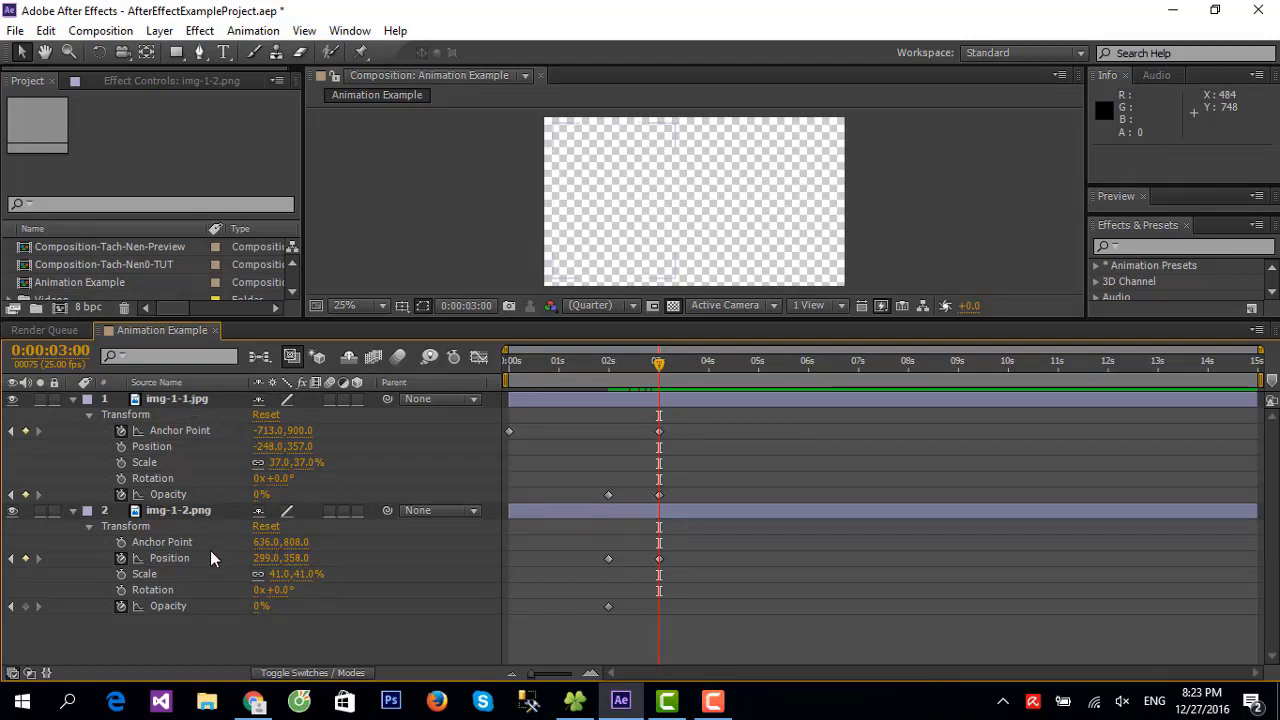
{"action": "left_click", "coordinate": [263, 549]}
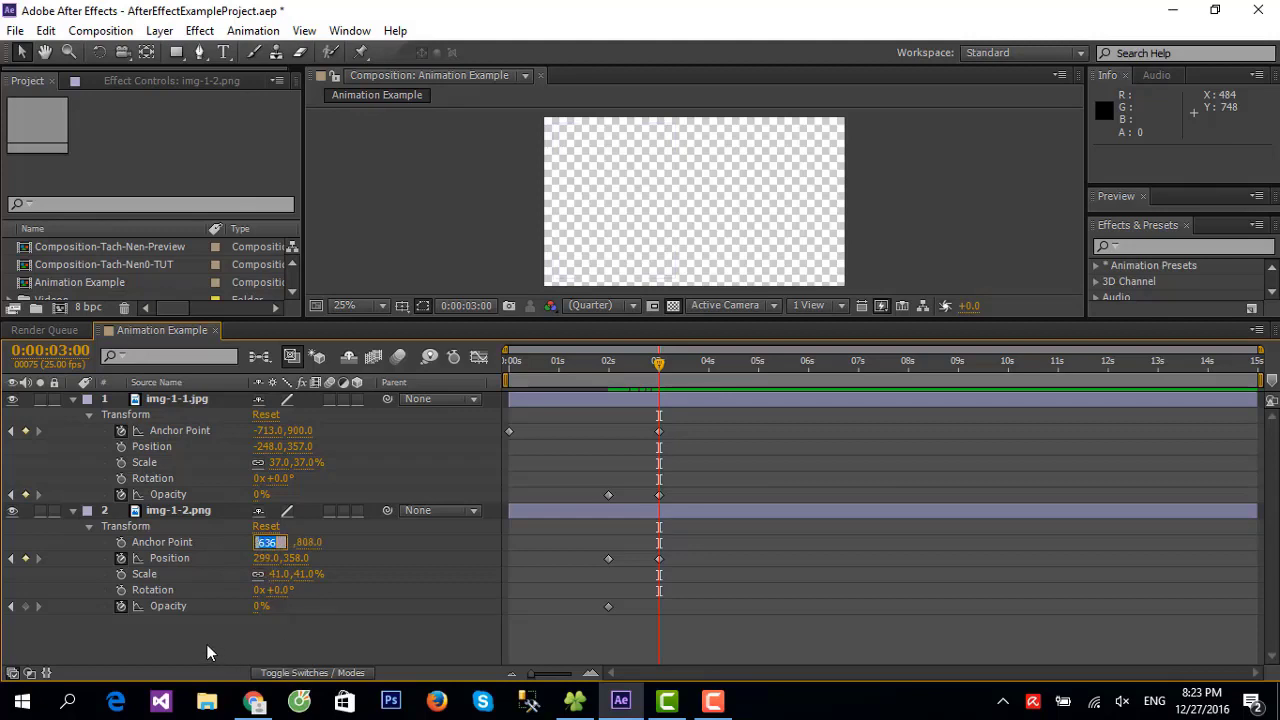
{"action": "key", "text": "Return"}
{"action": "left_click", "coordinate": [265, 558]}
{"action": "left_click", "coordinate": [185, 655]}
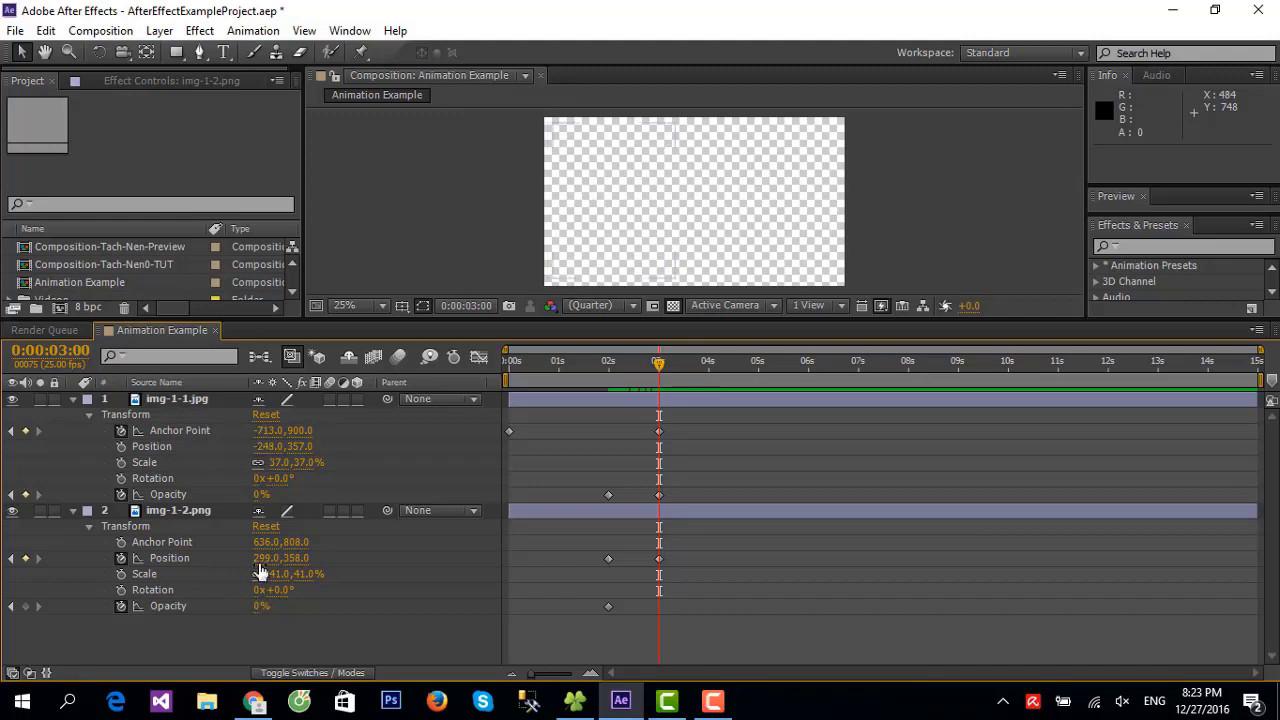
{"action": "left_click_drag", "start_coordinate": [265, 558], "coordinate": [275, 558]}
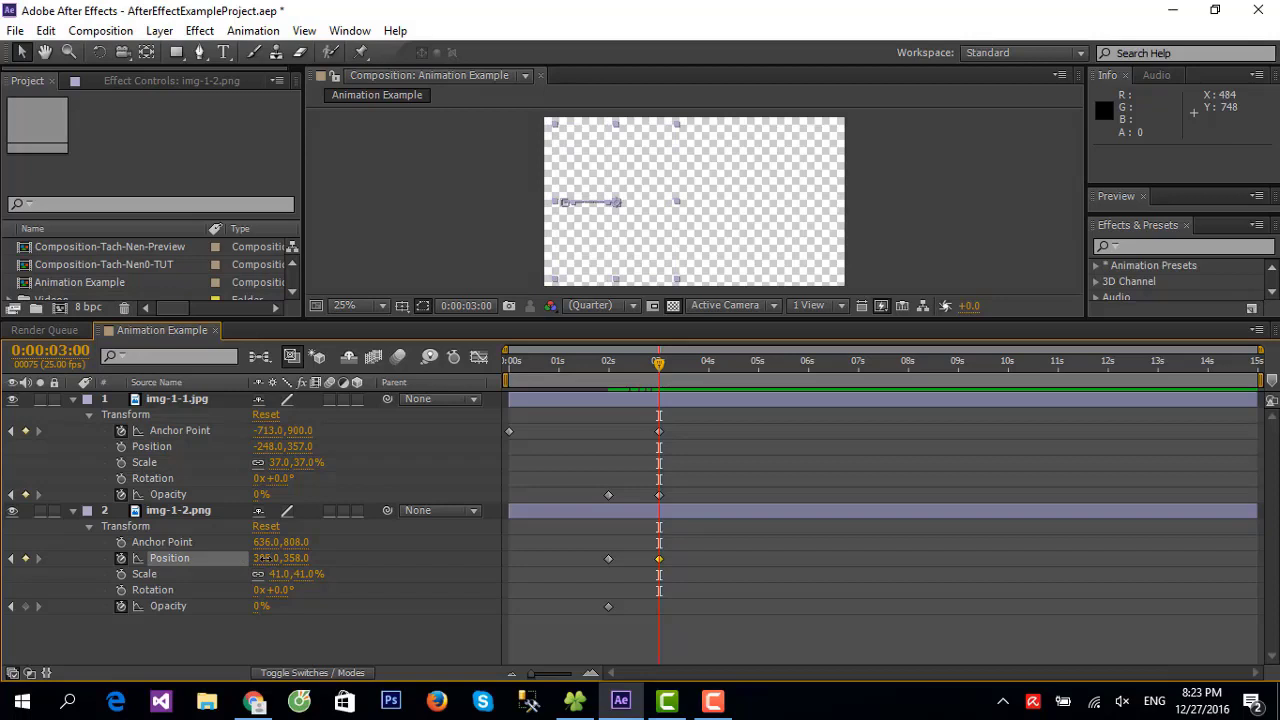
{"action": "left_click", "coordinate": [268, 558]}
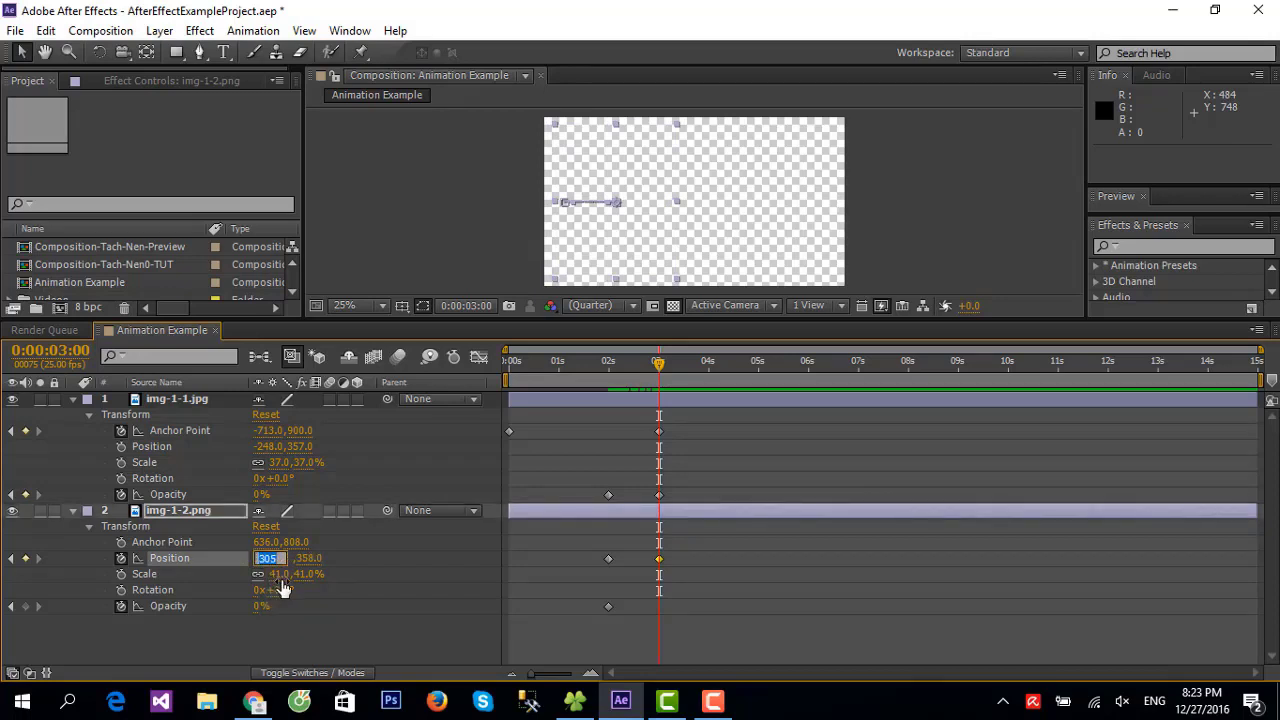
{"action": "type", "text": "248"}
{"action": "key", "text": "Return"}
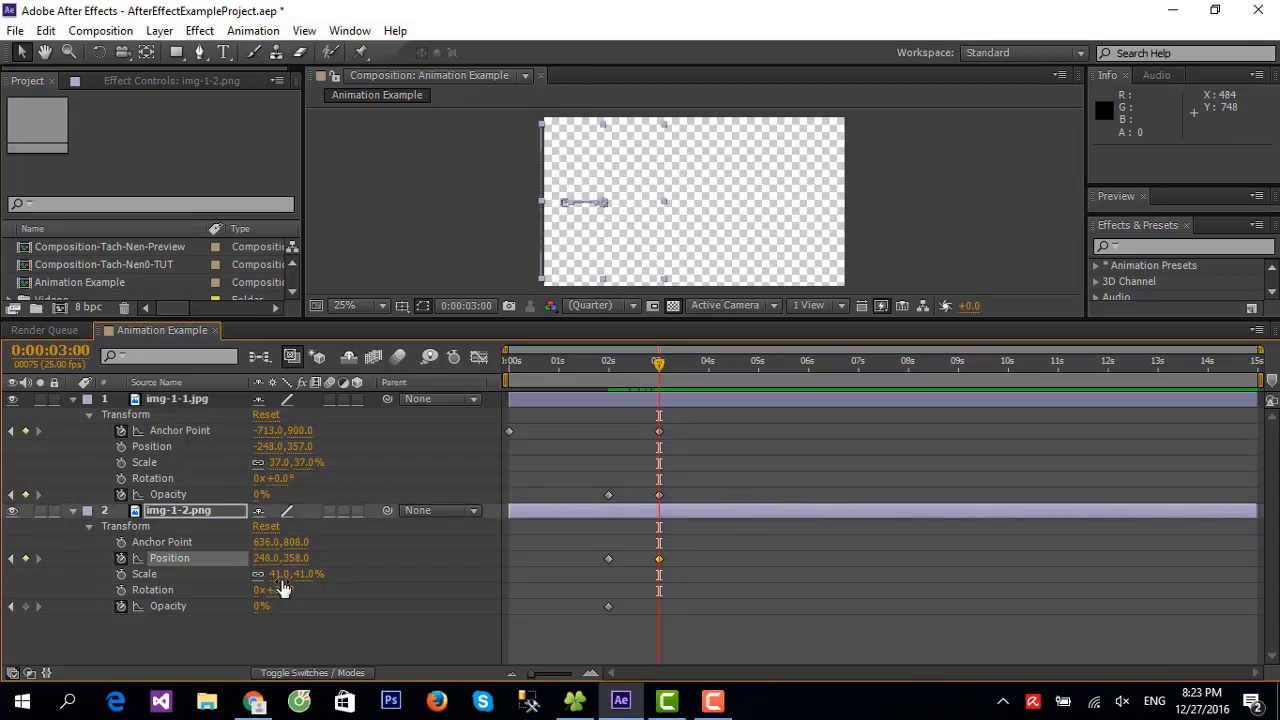
Raise img-1-2.png's Opacity to 100% with a 3-second keyframe, then scrub back to preview
{"action": "left_click", "coordinate": [173, 399]}
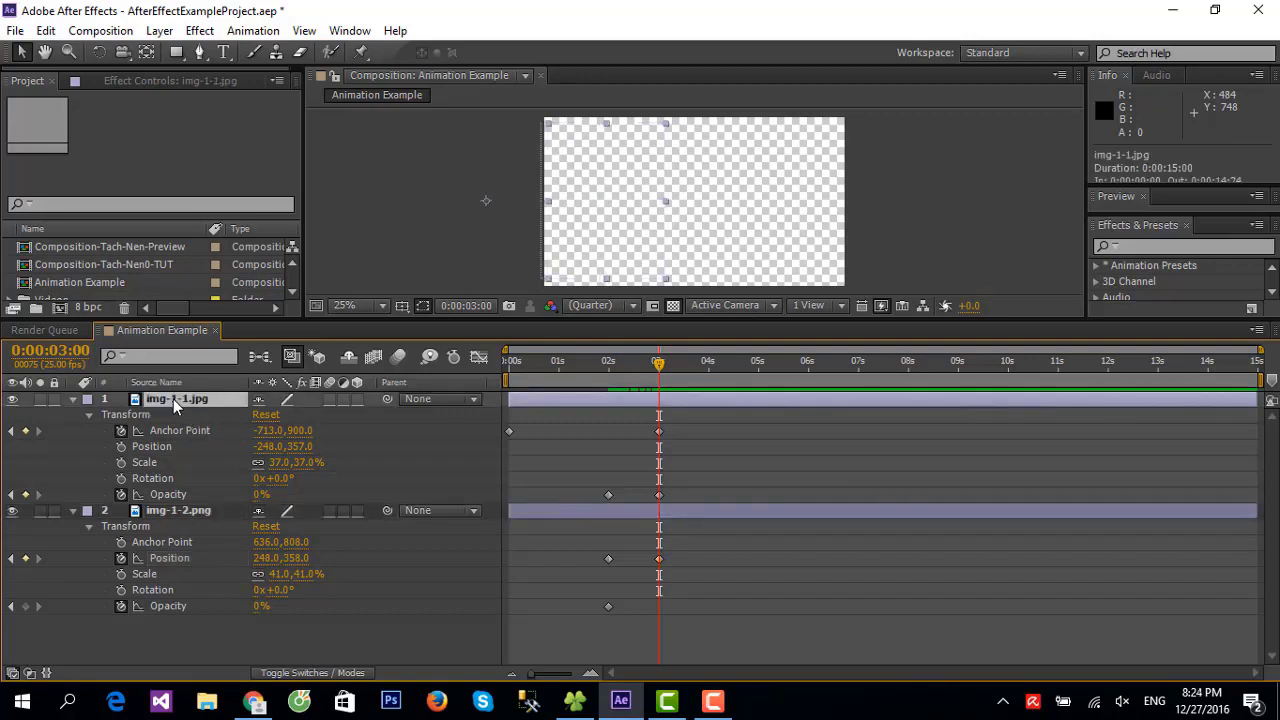
{"action": "left_click", "coordinate": [176, 511]}
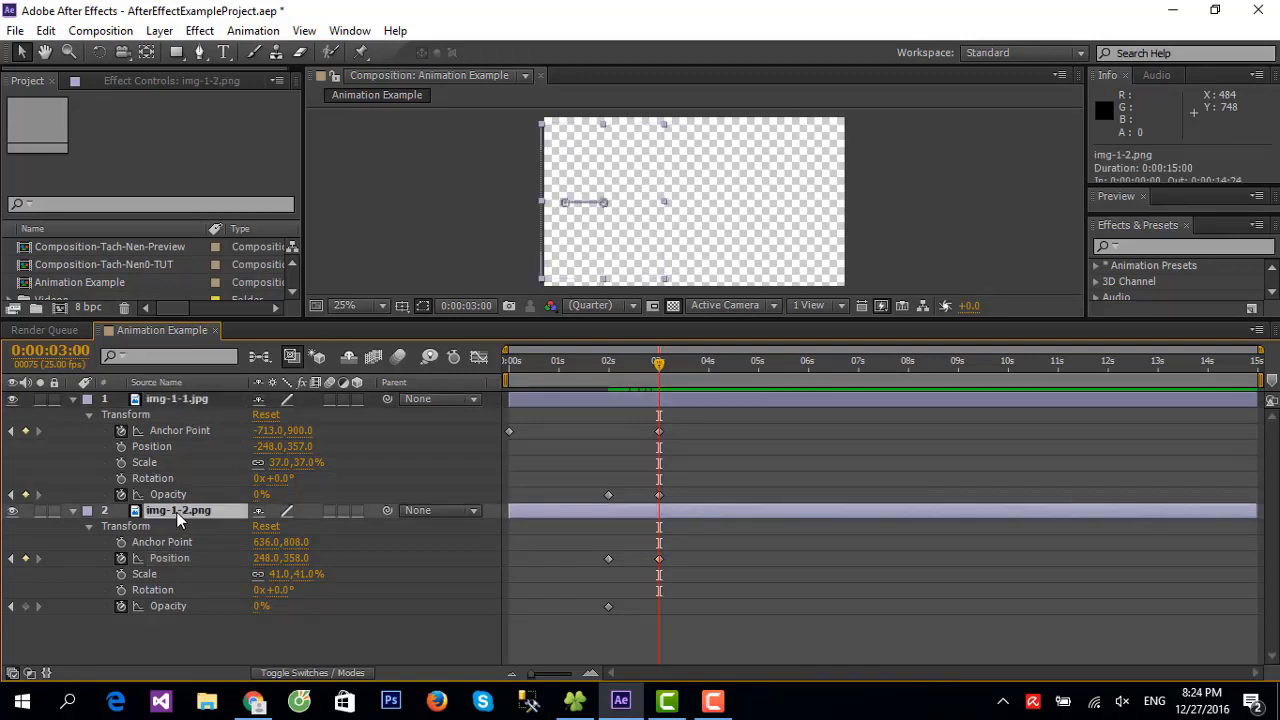
{"action": "left_click", "coordinate": [189, 398]}
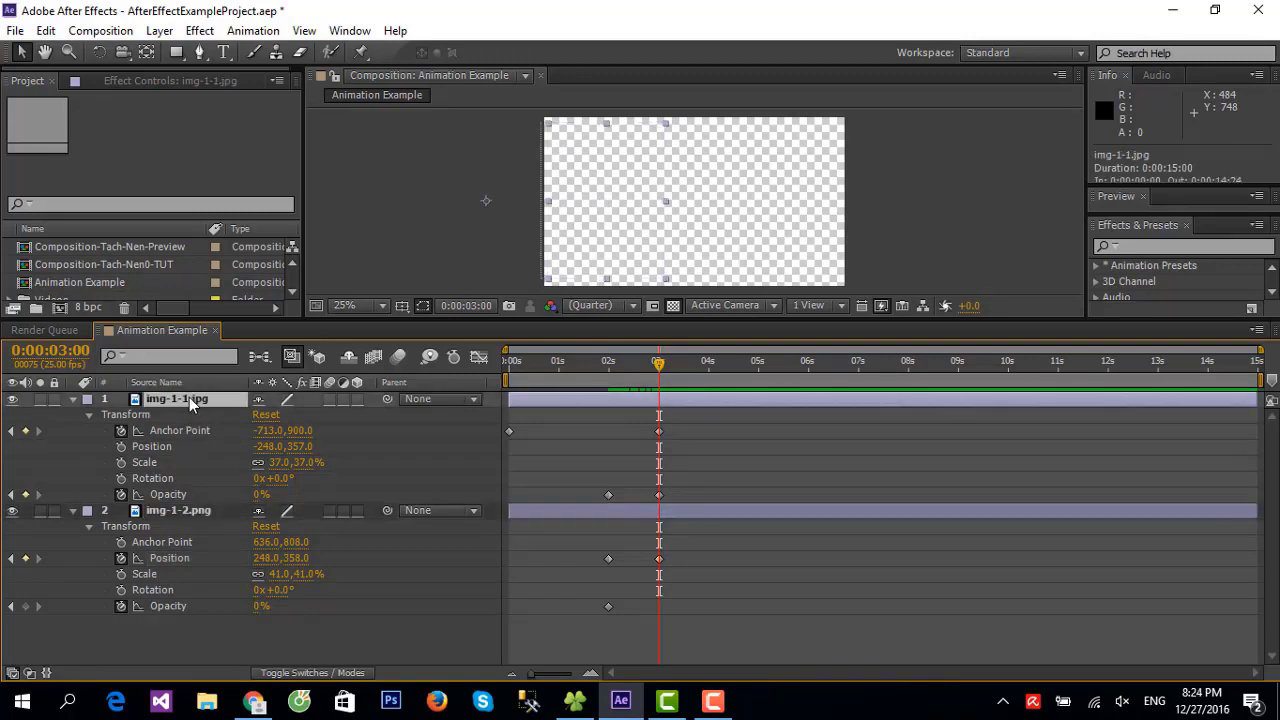
{"action": "left_click", "coordinate": [177, 513]}
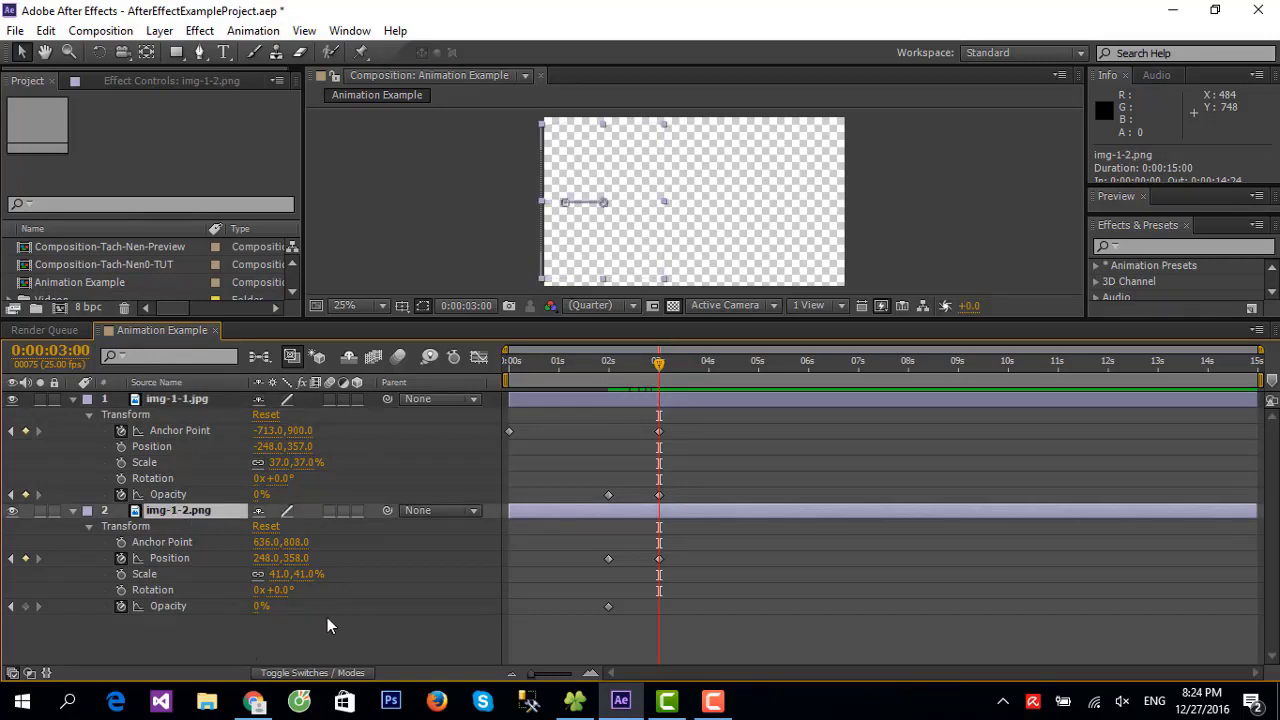
{"action": "left_click", "coordinate": [262, 608]}
{"action": "key", "text": "Return"}
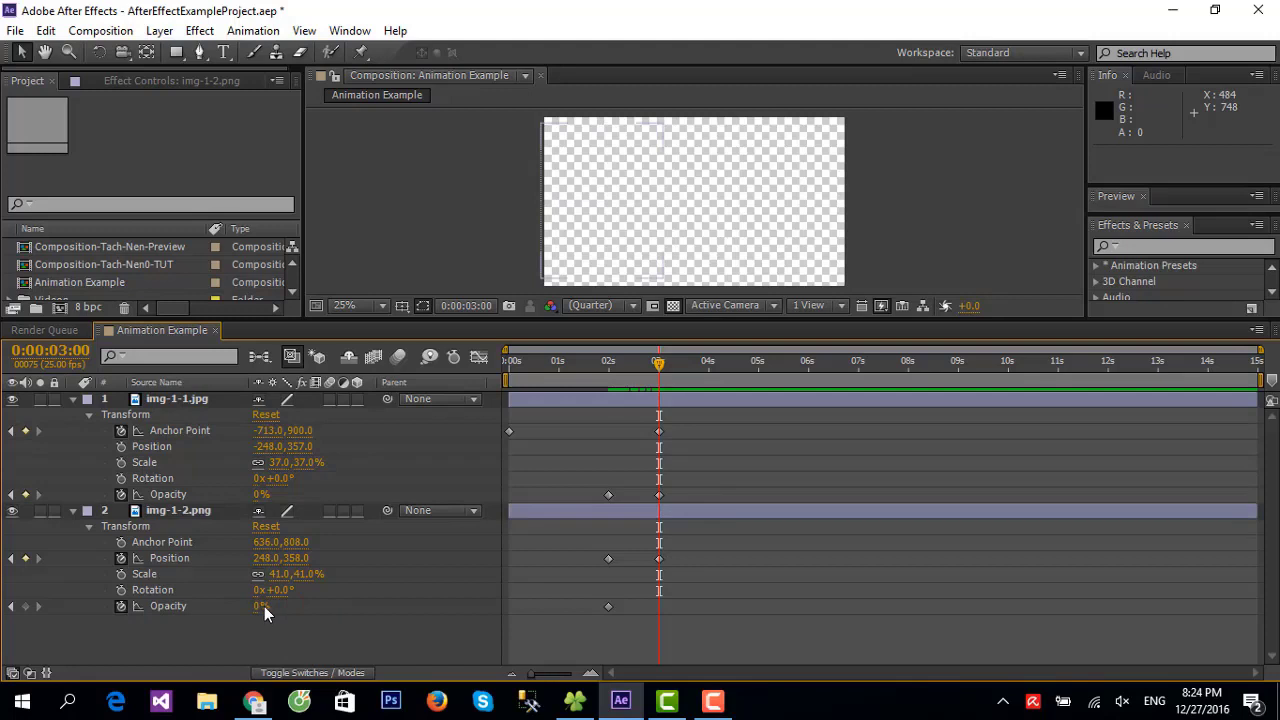
{"action": "left_click", "coordinate": [260, 607]}
{"action": "key", "text": "Return"}
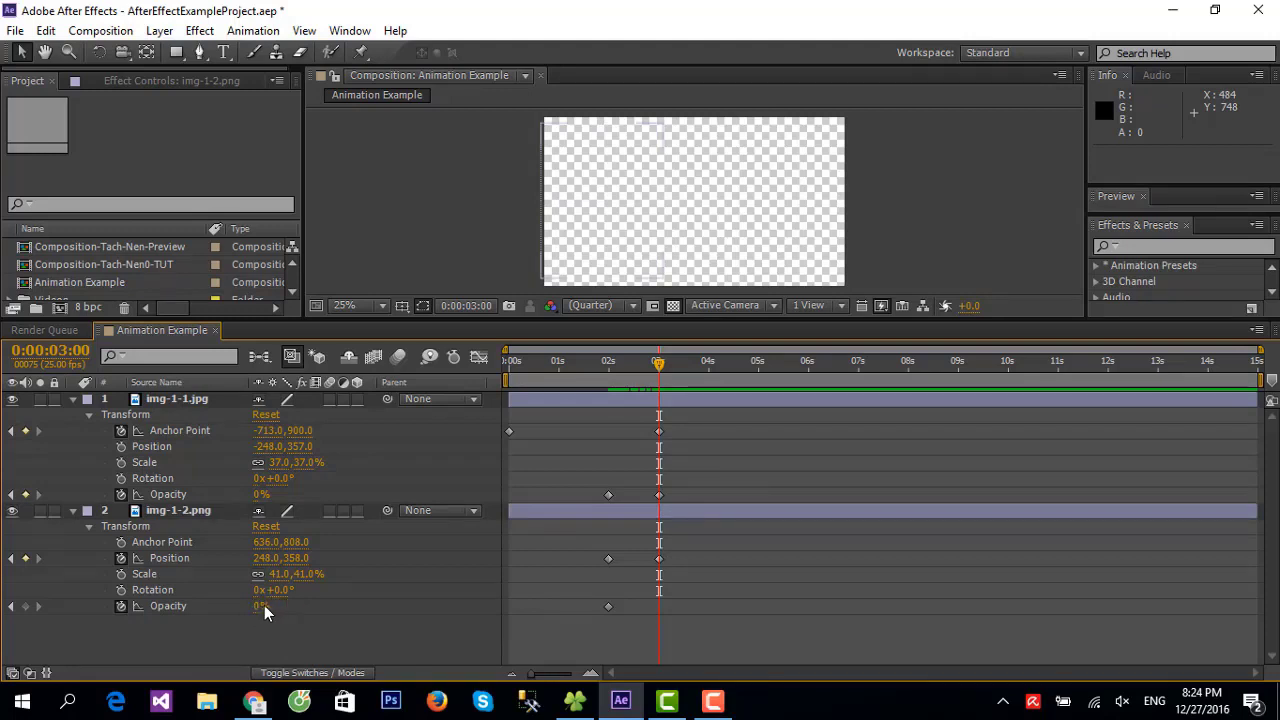
{"action": "left_click_drag", "start_coordinate": [258, 616], "coordinate": [428, 610]}
{"action": "left_click", "coordinate": [659, 613]}
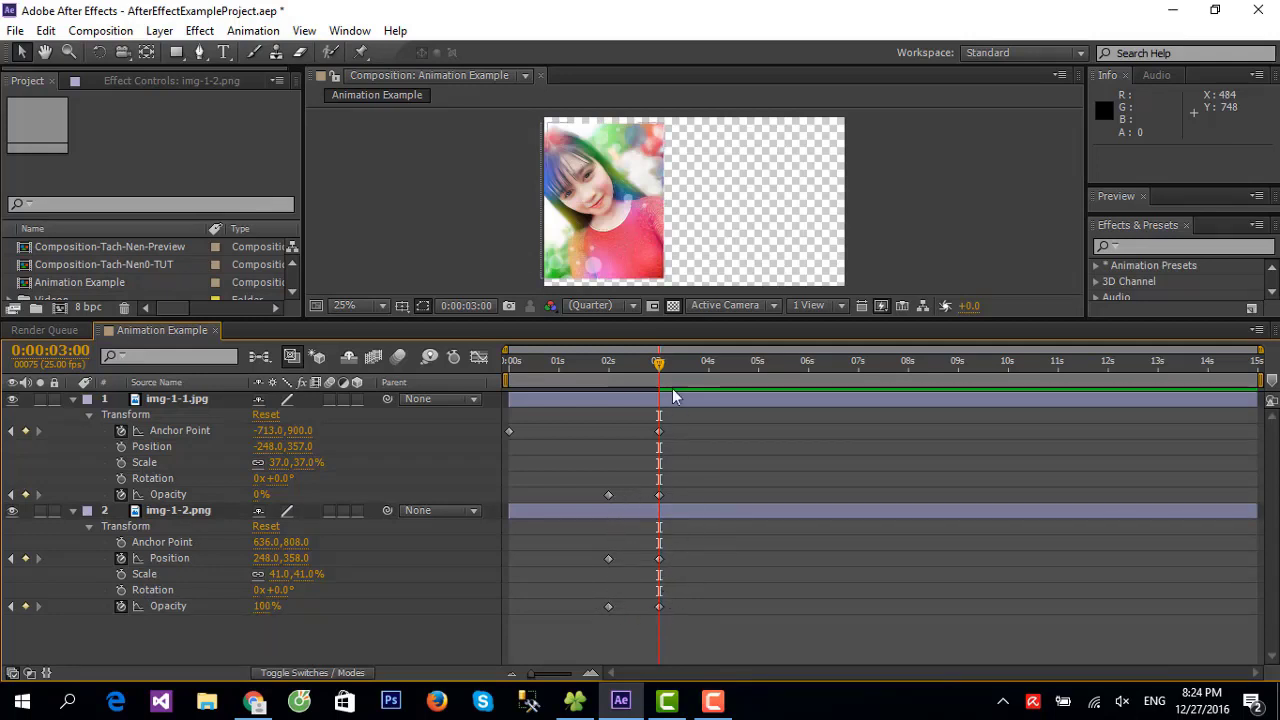
{"action": "mouse_move", "coordinate": [659, 366]}
{"action": "left_mouse_down"}
{"action": "mouse_move", "coordinate": [505, 383]}
{"action": "mouse_move", "coordinate": [648, 381]}
{"action": "mouse_move", "coordinate": [501, 396]}
{"action": "mouse_move", "coordinate": [691, 391]}
{"action": "mouse_move", "coordinate": [662, 390]}
{"action": "left_mouse_up"}
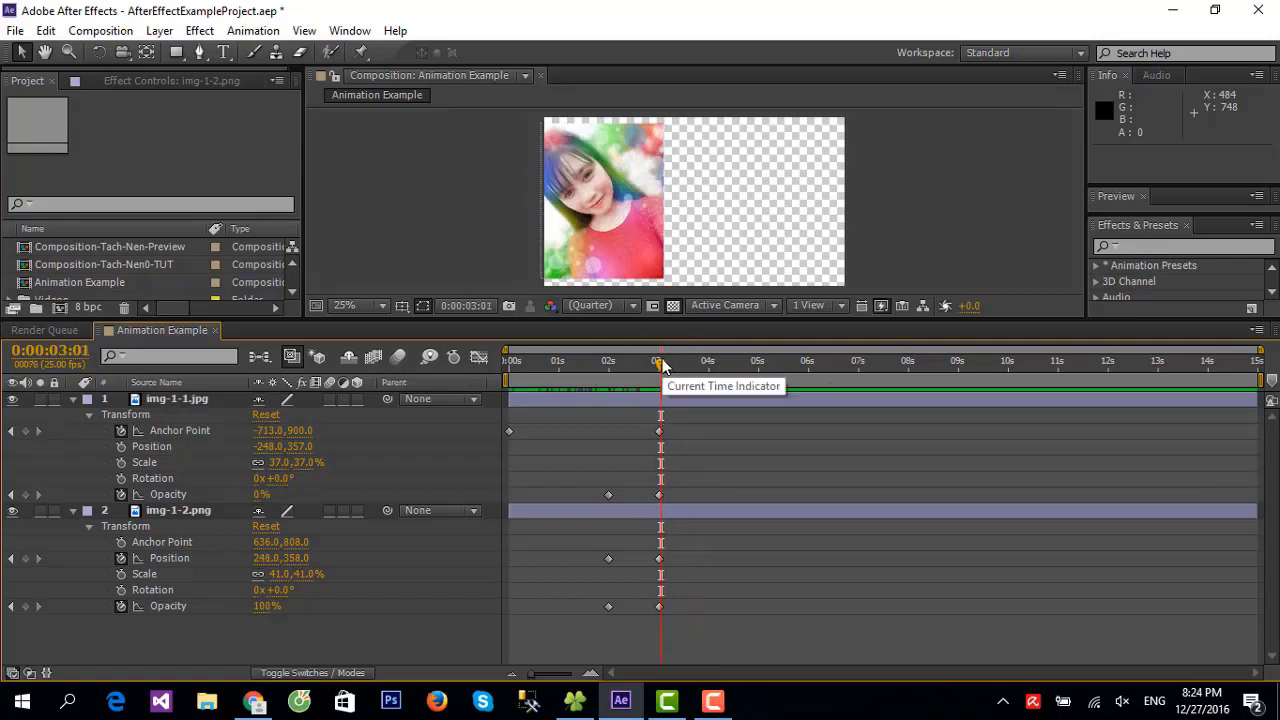
Try shifting img-1-2.png's Position near 3:21, then undo that change with Ctrl+Z
{"action": "left_click_drag", "start_coordinate": [660, 366], "coordinate": [658, 366]}
{"action": "left_click", "coordinate": [659, 559]}
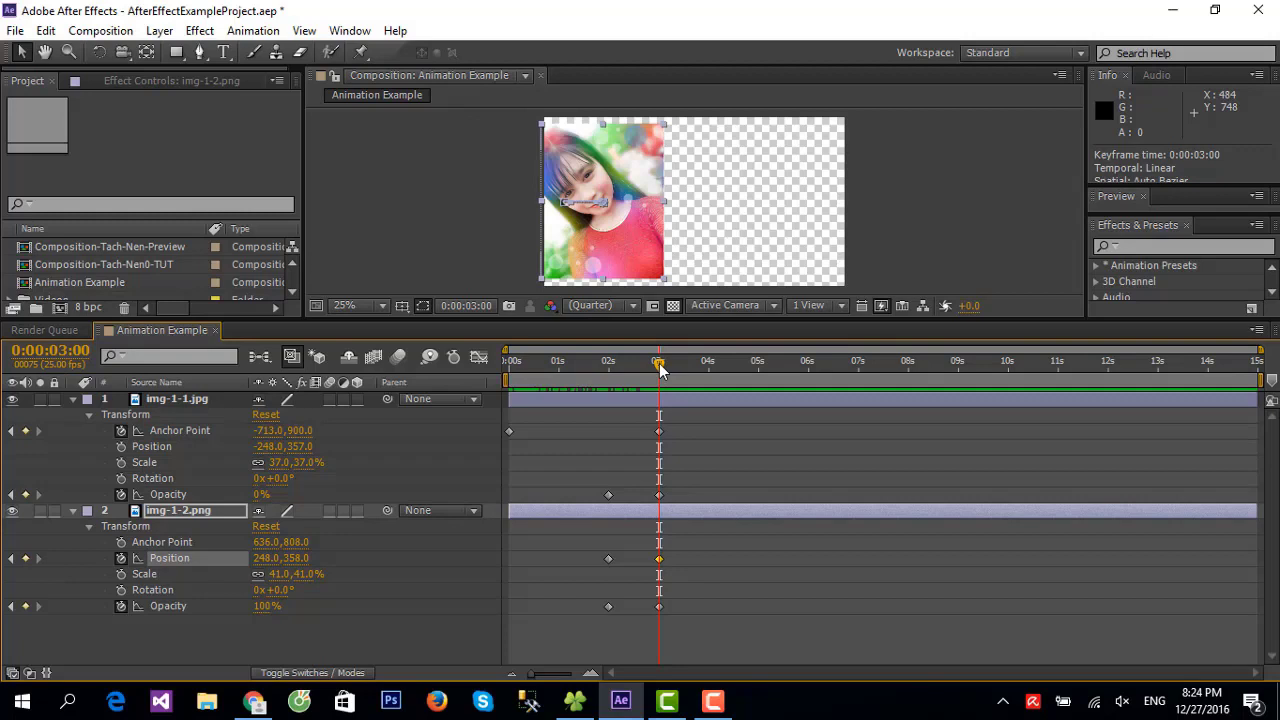
{"action": "mouse_move", "coordinate": [660, 368]}
{"action": "left_mouse_down"}
{"action": "mouse_move", "coordinate": [677, 370]}
{"action": "mouse_move", "coordinate": [660, 372]}
{"action": "left_mouse_up"}
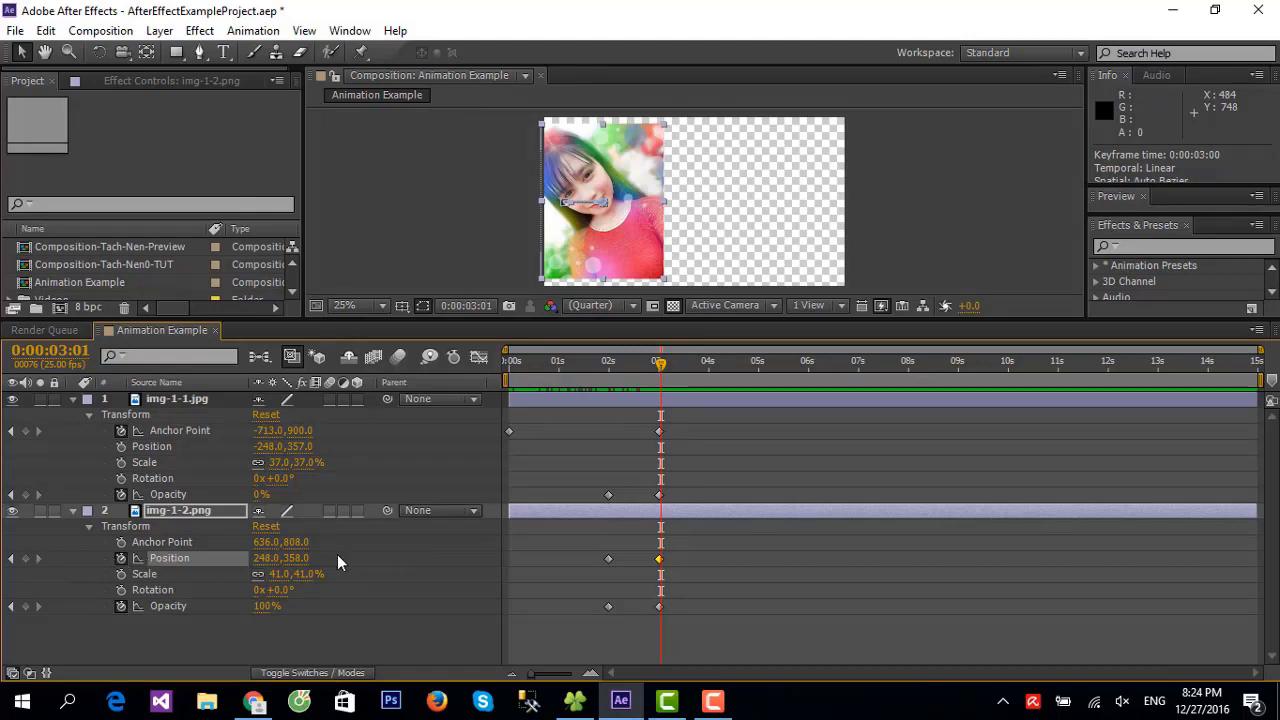
{"action": "left_click_drag", "start_coordinate": [664, 368], "coordinate": [703, 368]}
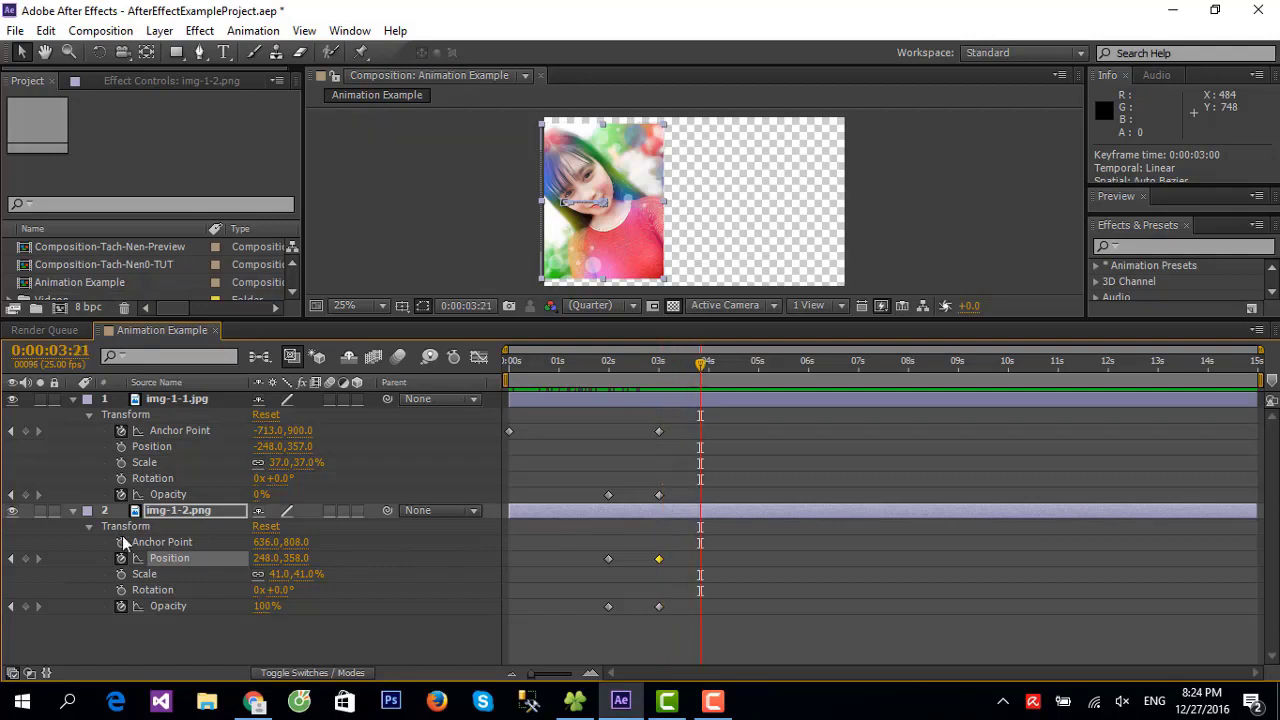
{"action": "left_click_drag", "start_coordinate": [280, 557], "coordinate": [201, 563]}
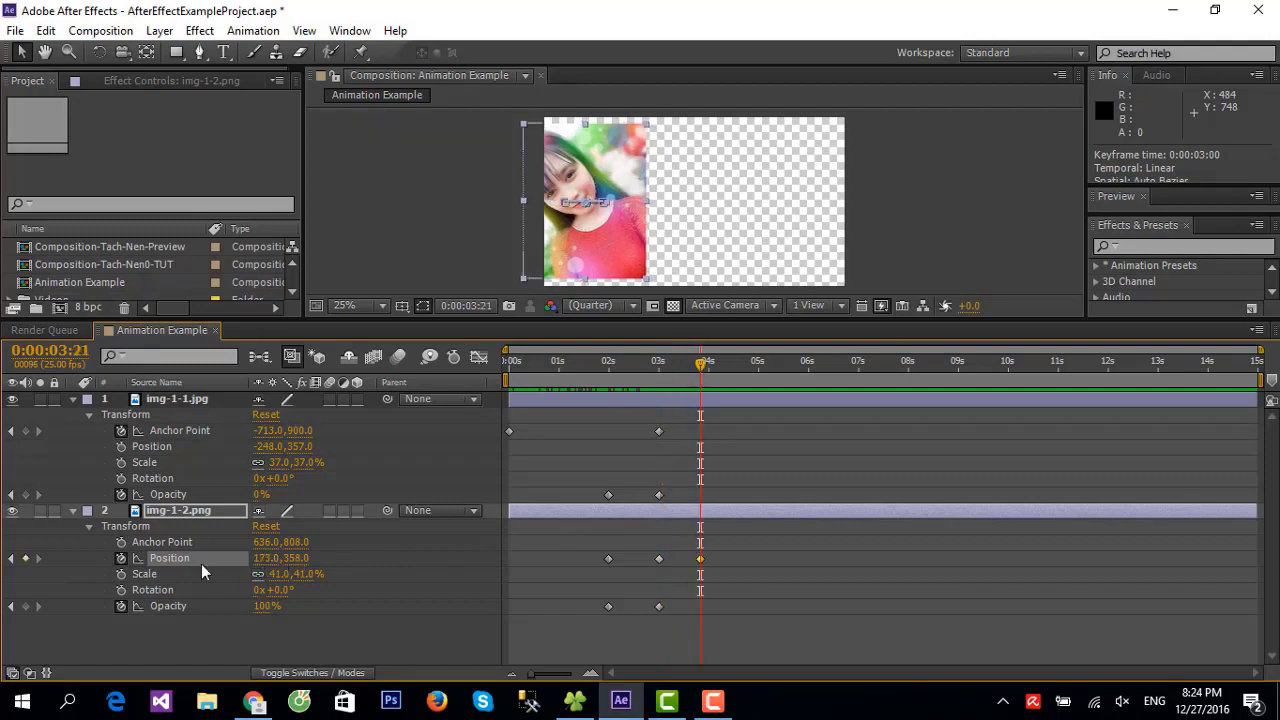
{"action": "key", "text": "ctrl+z"}
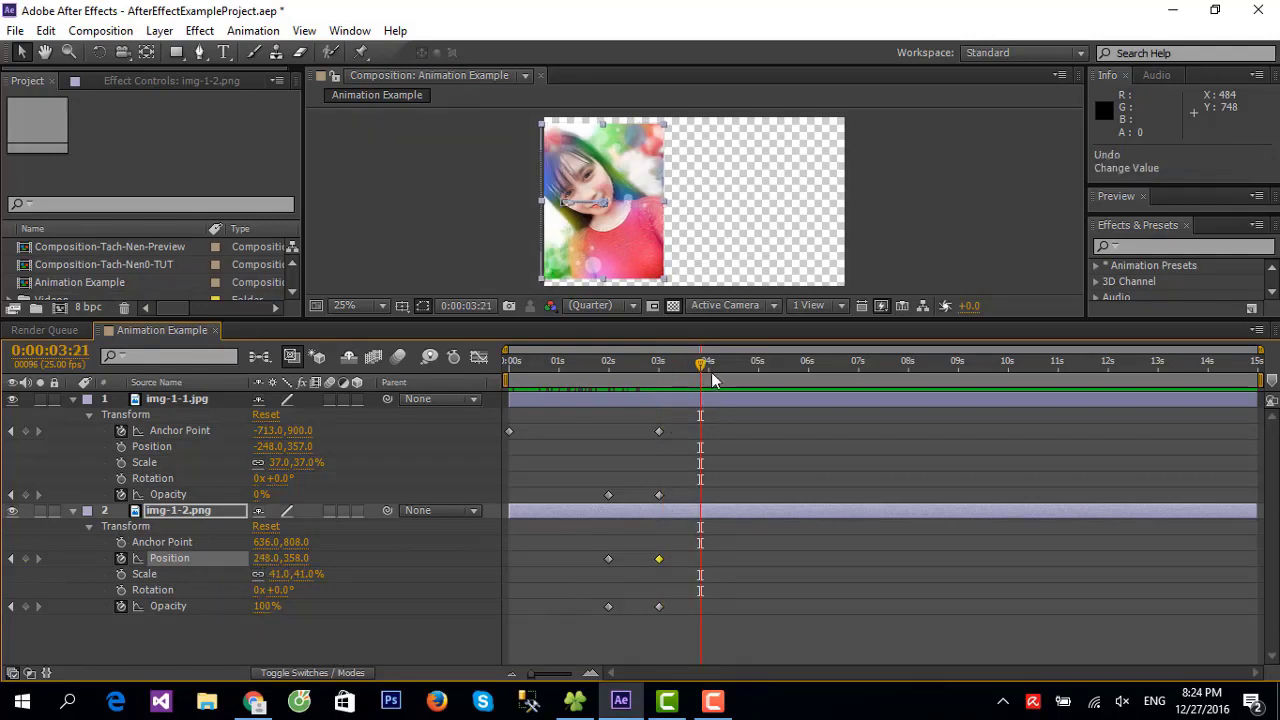
Key img-1-2.png's Position at 988,358 and move that keyframe to 6 seconds
{"action": "left_click_drag", "start_coordinate": [703, 364], "coordinate": [660, 368]}
{"action": "mouse_move", "coordinate": [660, 370]}
{"action": "left_mouse_down"}
{"action": "mouse_move", "coordinate": [770, 380]}
{"action": "mouse_move", "coordinate": [758, 390]}
{"action": "left_mouse_up"}
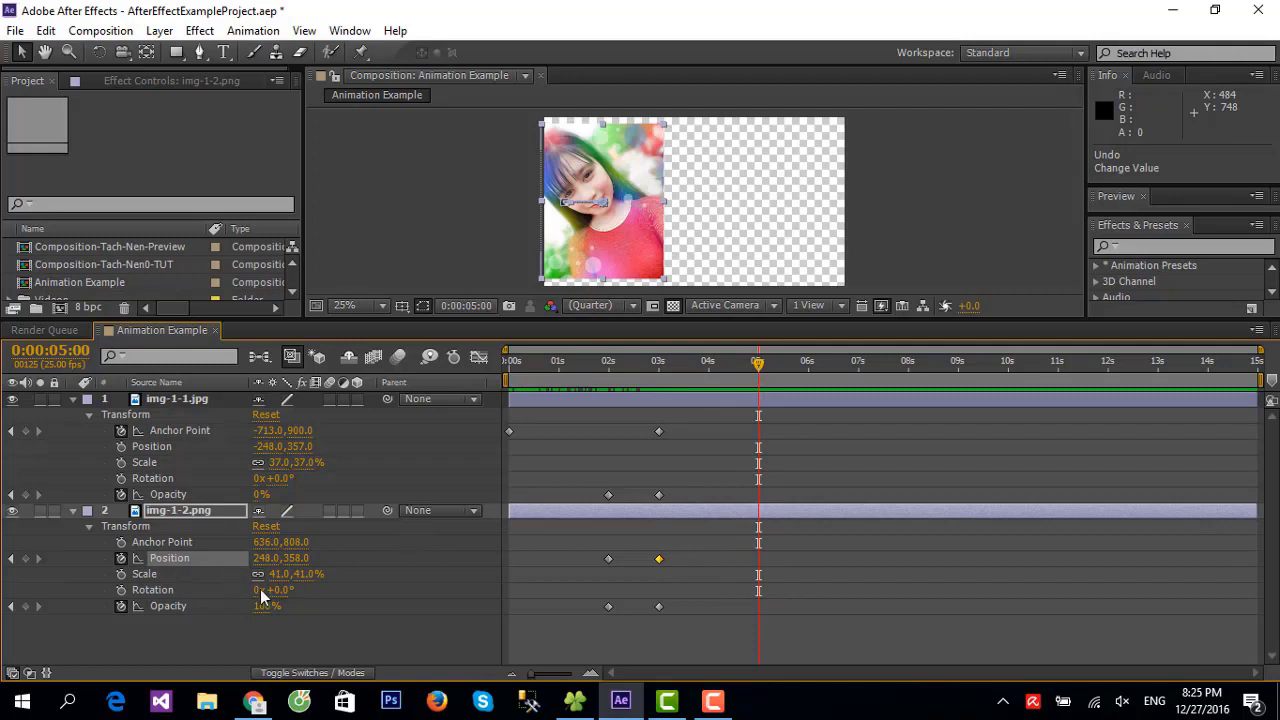
{"action": "mouse_move", "coordinate": [265, 558]}
{"action": "left_mouse_down"}
{"action": "mouse_move", "coordinate": [78, 567]}
{"action": "mouse_move", "coordinate": [813, 557]}
{"action": "left_mouse_up"}
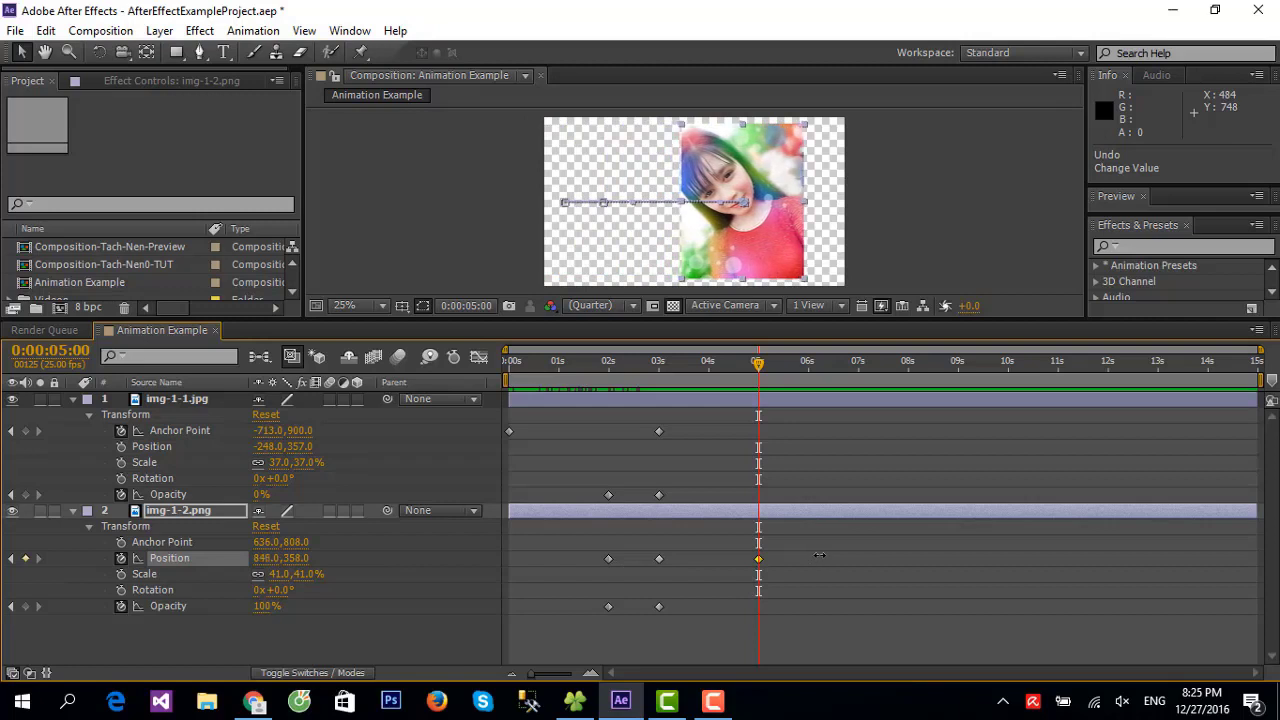
{"action": "left_click_drag", "start_coordinate": [813, 557], "coordinate": [922, 528]}
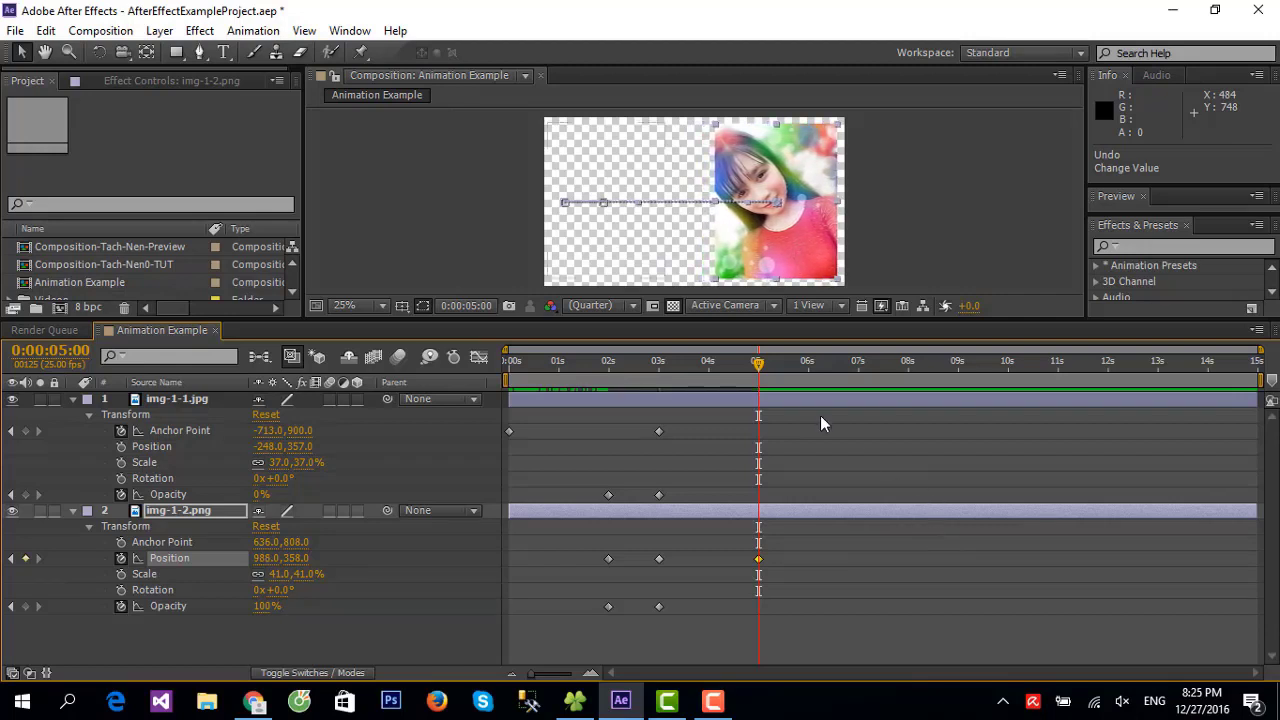
{"action": "mouse_move", "coordinate": [760, 362]}
{"action": "left_mouse_down"}
{"action": "mouse_move", "coordinate": [860, 372]}
{"action": "mouse_move", "coordinate": [808, 378]}
{"action": "left_mouse_up"}
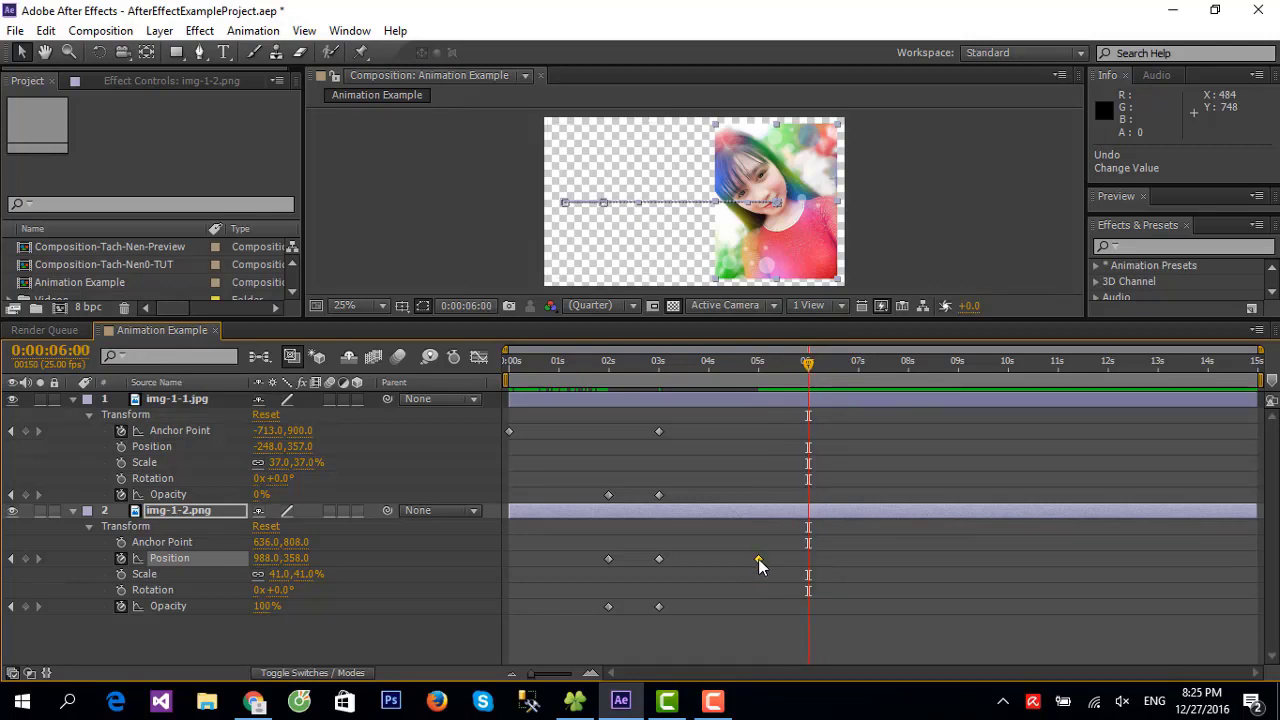
{"action": "left_click_drag", "start_coordinate": [758, 560], "coordinate": [808, 560]}
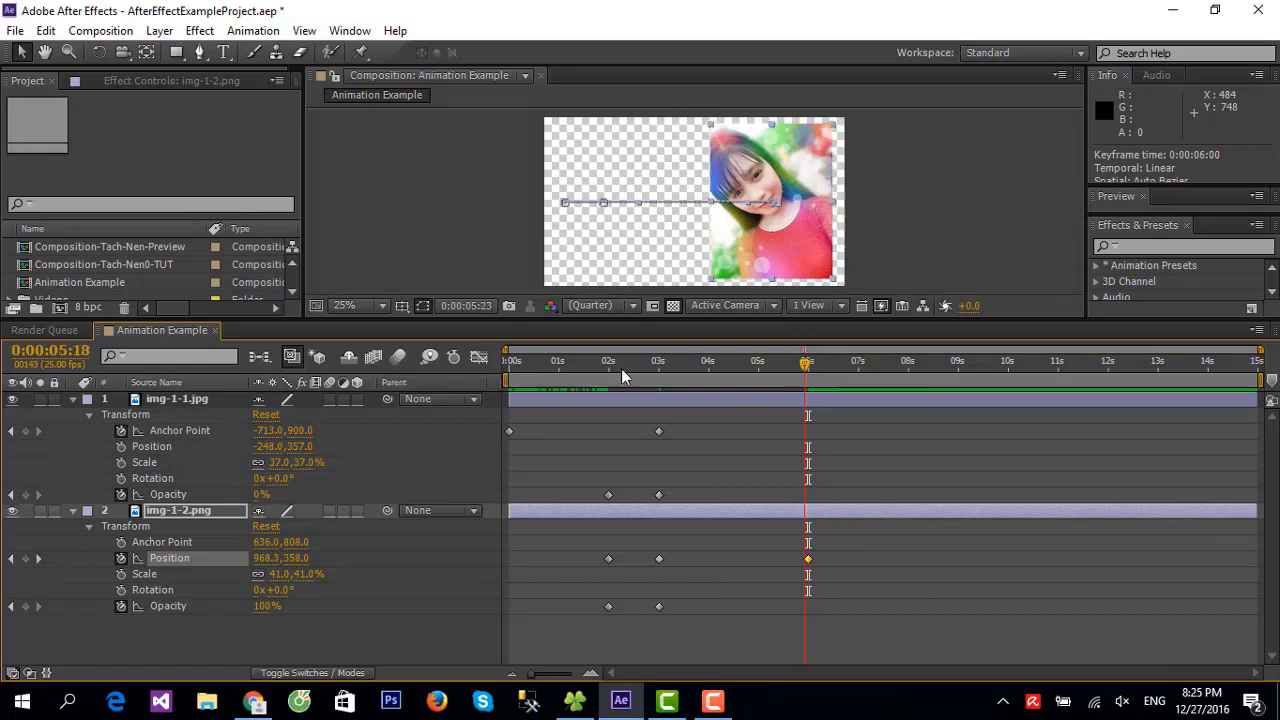
Preview the animation from the start, then park the playhead just before 7 seconds
{"action": "key", "text": "Home"}
{"action": "key", "text": "space"}
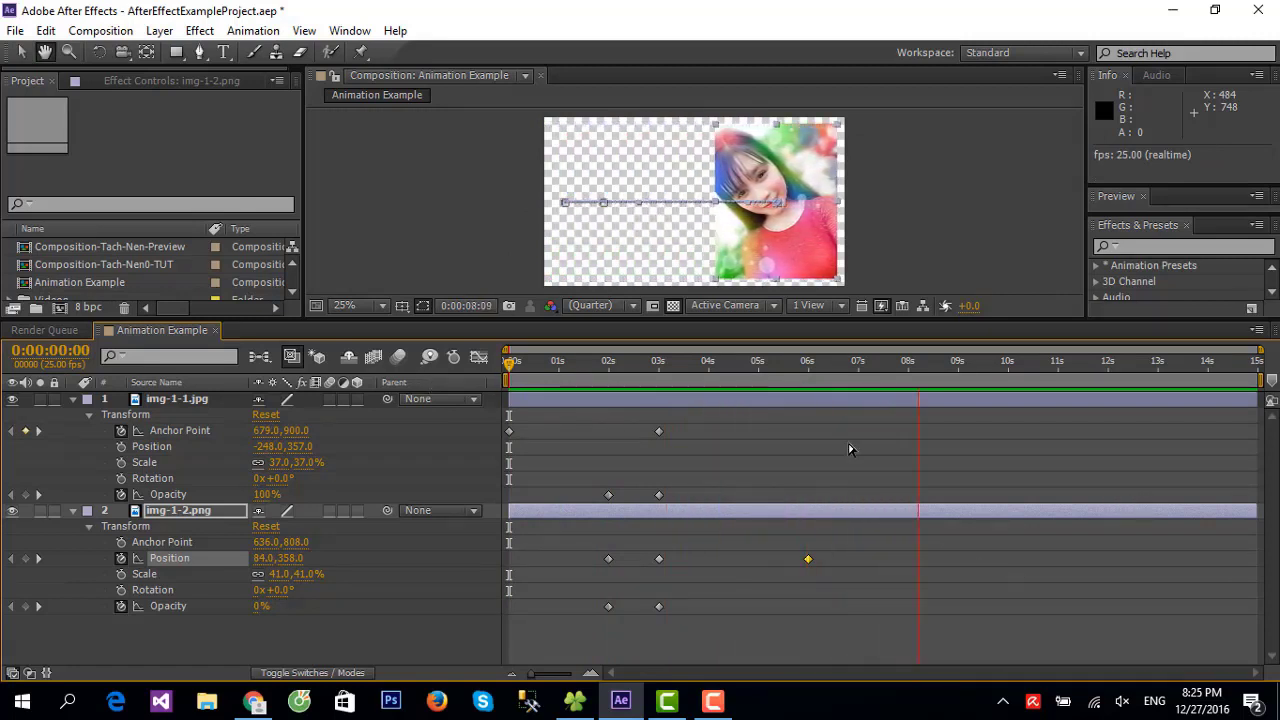
{"action": "key", "text": "space"}
{"action": "left_click_drag", "start_coordinate": [942, 410], "coordinate": [811, 418]}
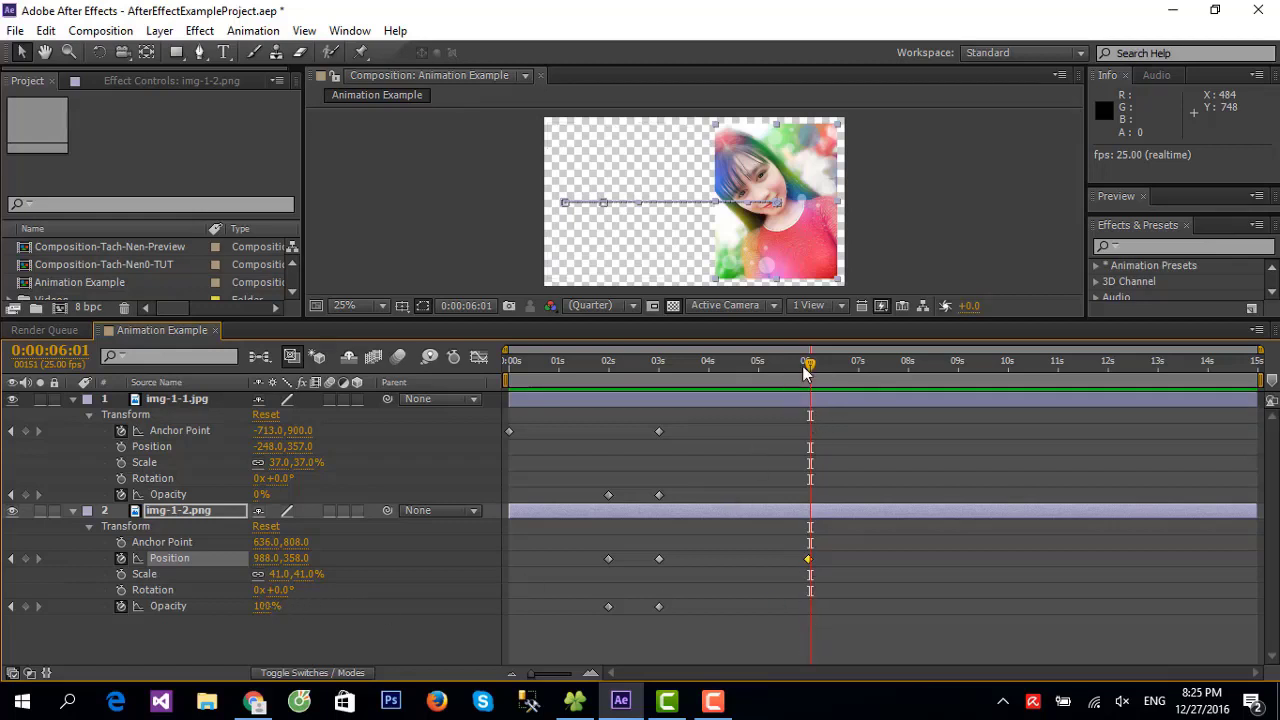
{"action": "left_click_drag", "start_coordinate": [813, 368], "coordinate": [860, 376]}
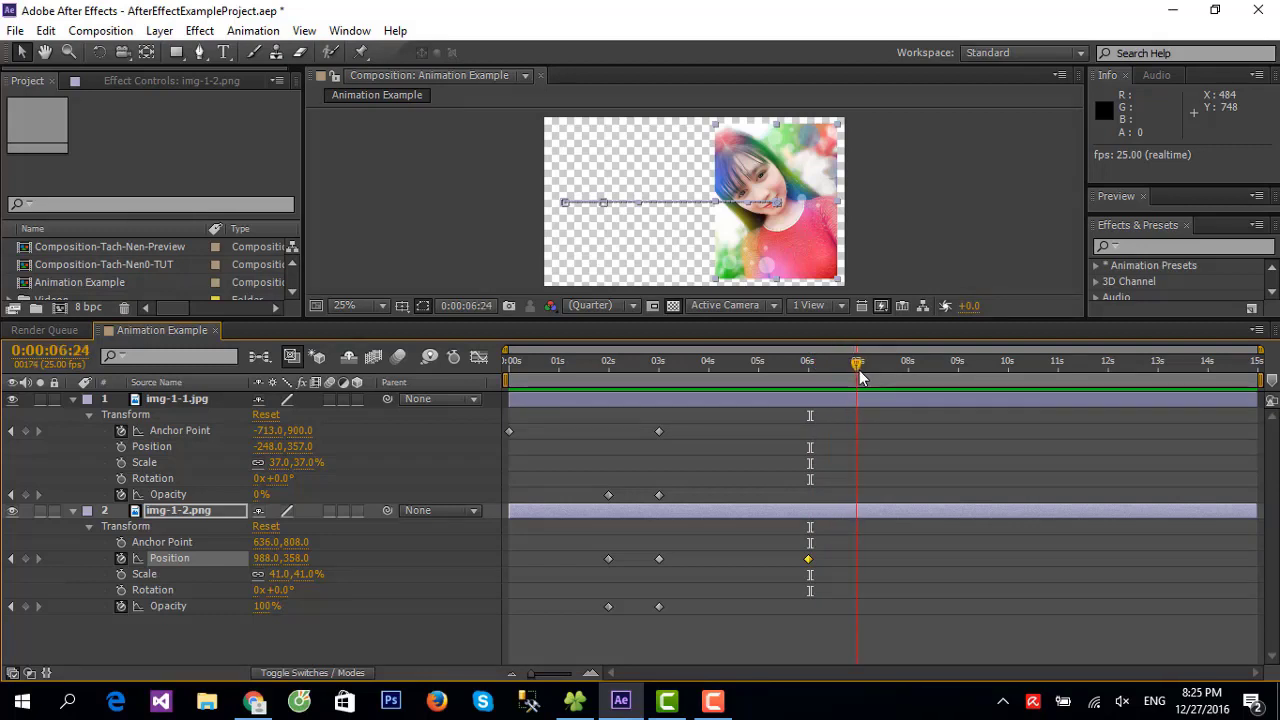
Near 7 seconds, slide img-1-2.png past the right edge to x 1548 and fade it to 0%
{"action": "left_click_drag", "start_coordinate": [260, 563], "coordinate": [780, 549]}
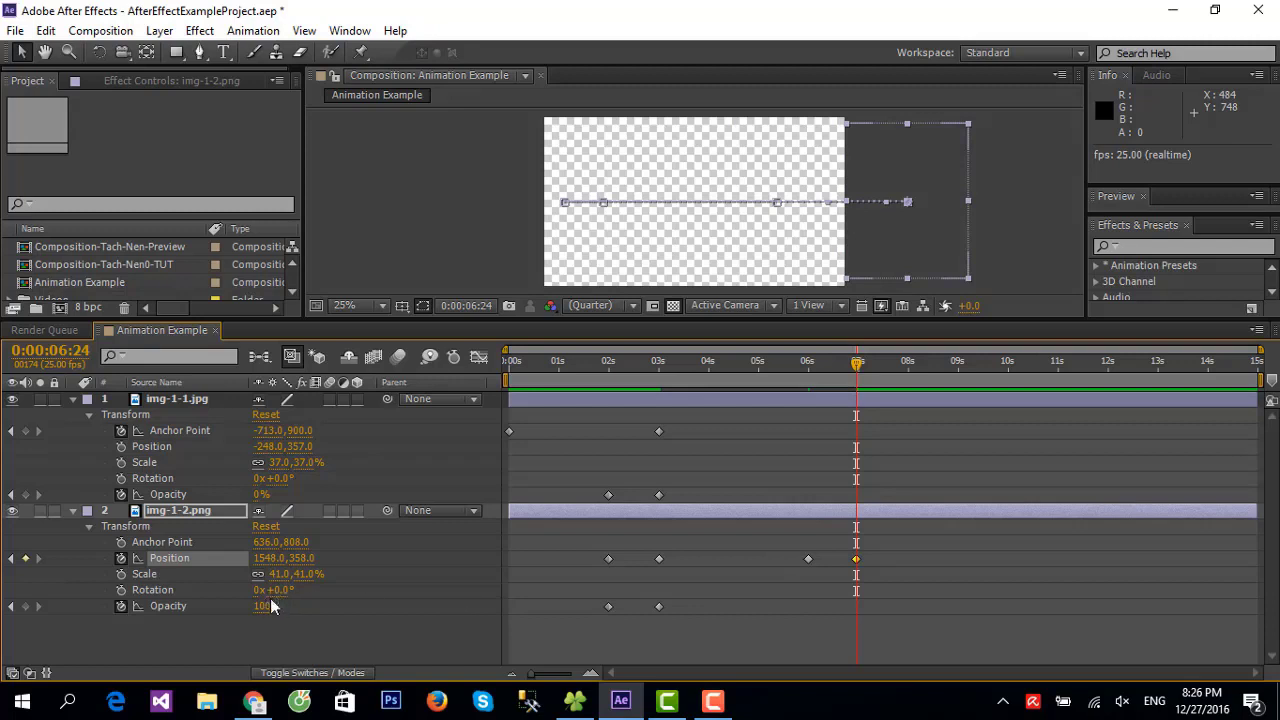
{"action": "left_click_drag", "start_coordinate": [271, 606], "coordinate": [195, 606]}
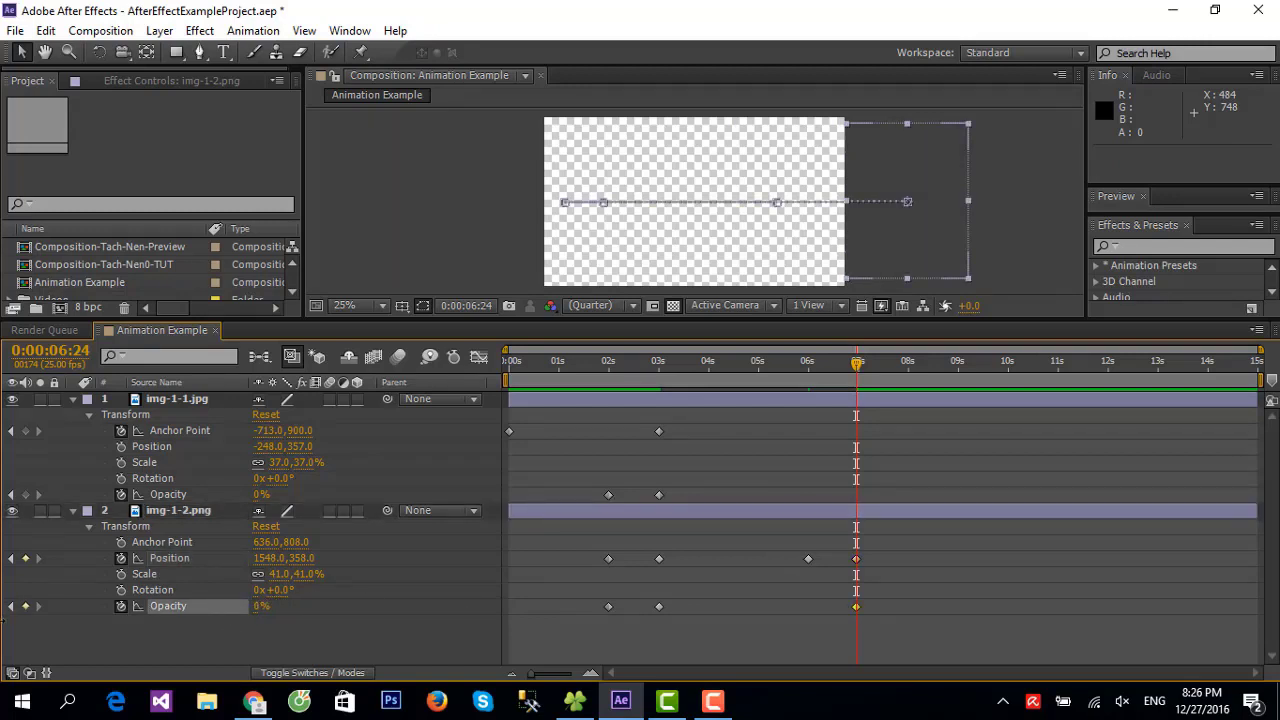
{"action": "left_click", "coordinate": [178, 510]}
{"action": "left_click_drag", "start_coordinate": [856, 363], "coordinate": [557, 363]}
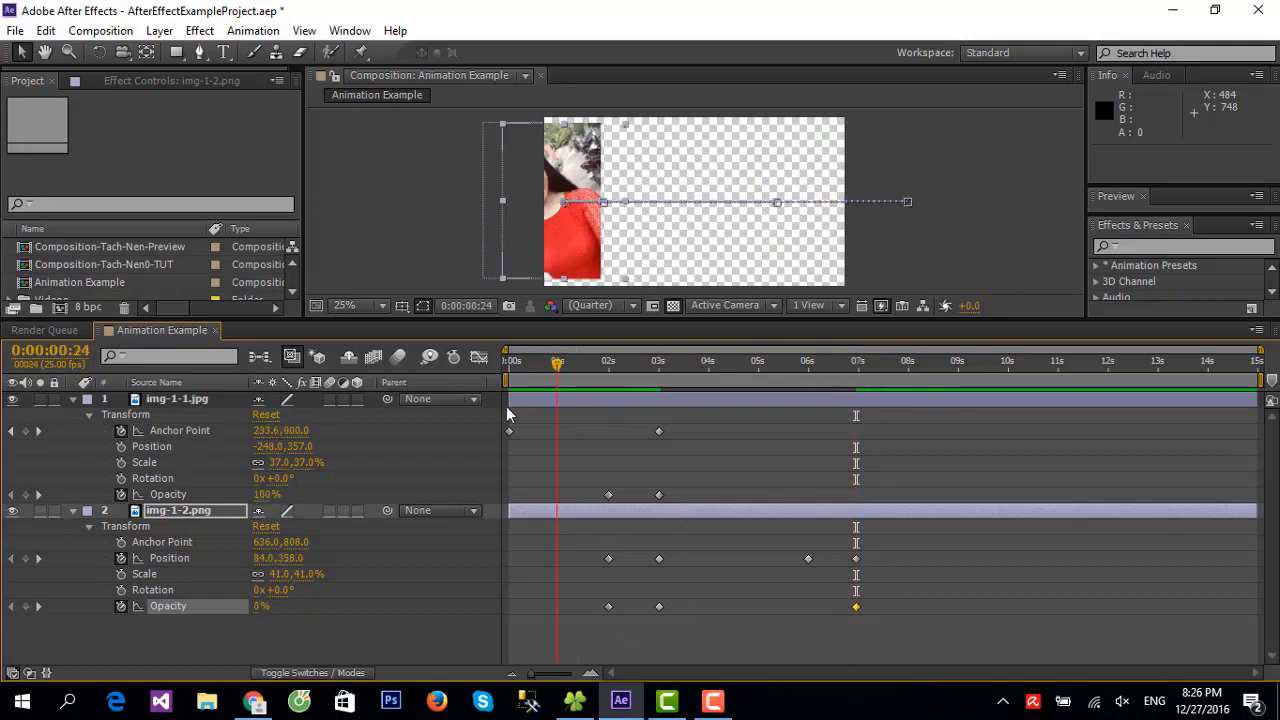
Set img-1-2.png's Opacity to 100 at 6 seconds and scrub back to check the fade
{"action": "key", "text": "Home"}
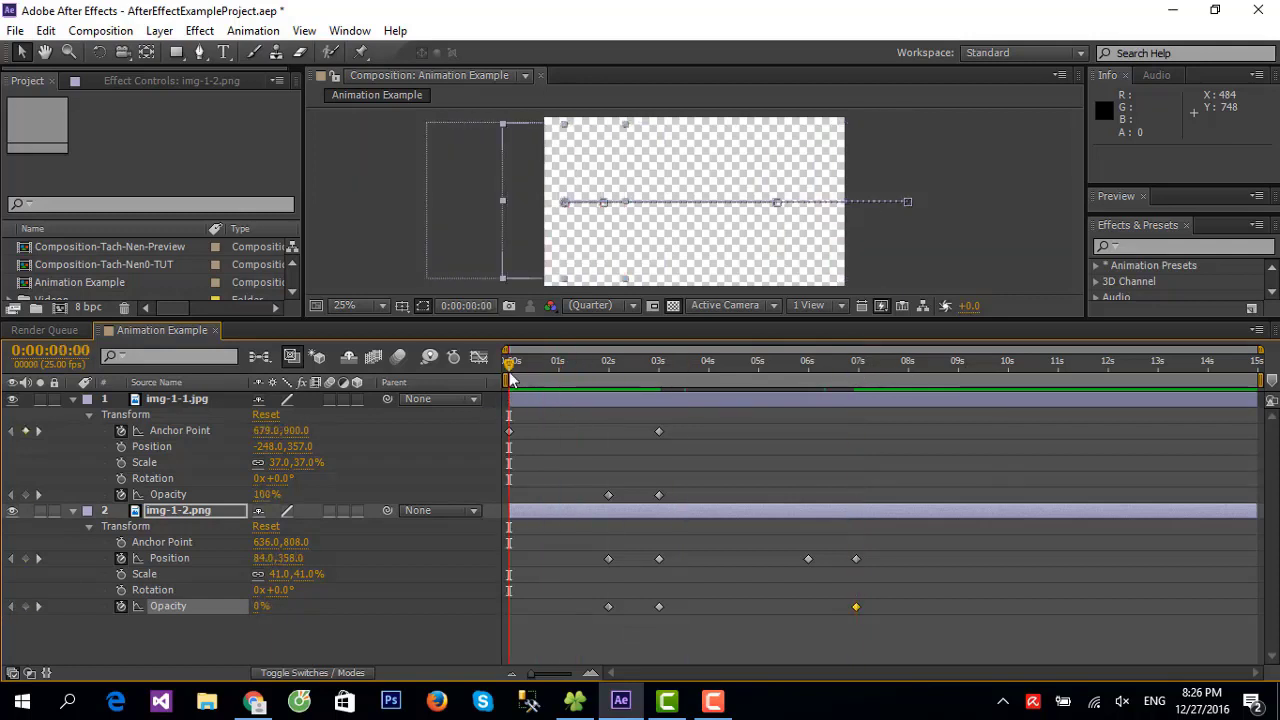
{"action": "left_click", "coordinate": [510, 368]}
{"action": "mouse_move", "coordinate": [510, 368]}
{"action": "left_mouse_down"}
{"action": "mouse_move", "coordinate": [781, 367]}
{"action": "mouse_move", "coordinate": [740, 397]}
{"action": "mouse_move", "coordinate": [810, 400]}
{"action": "left_mouse_up"}
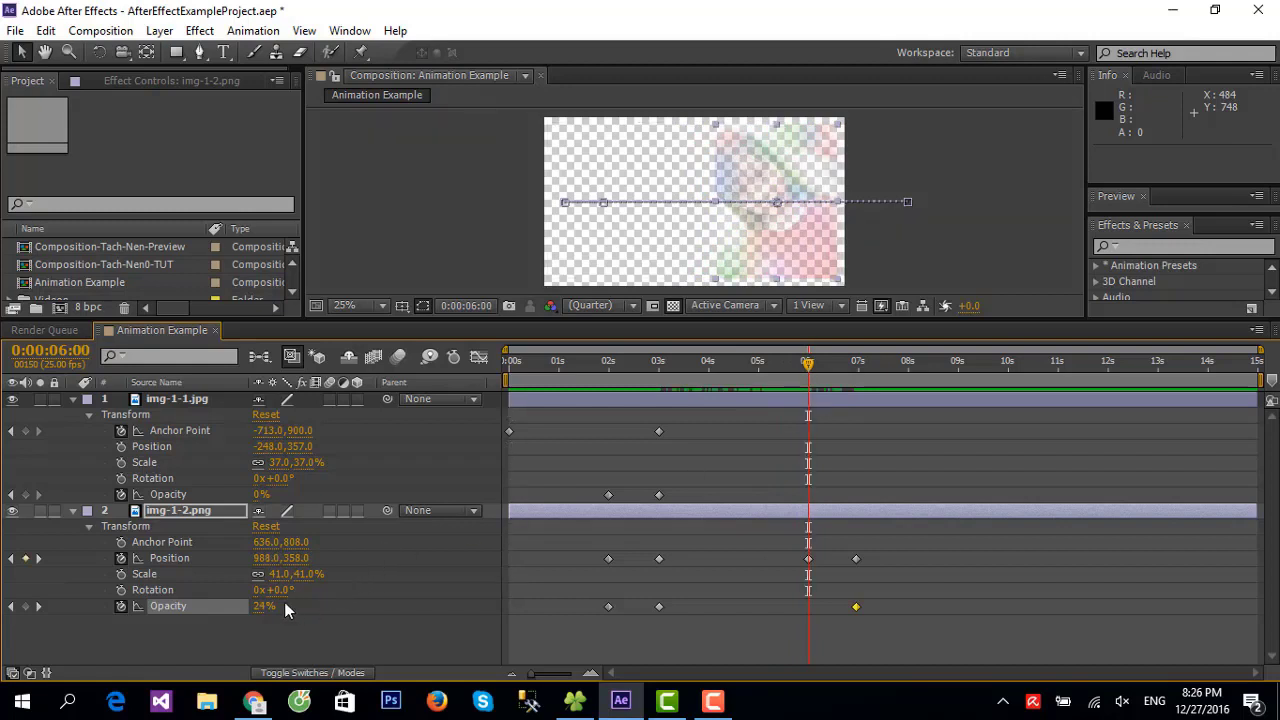
{"action": "type", "text": "100"}
{"action": "key", "text": "Return"}
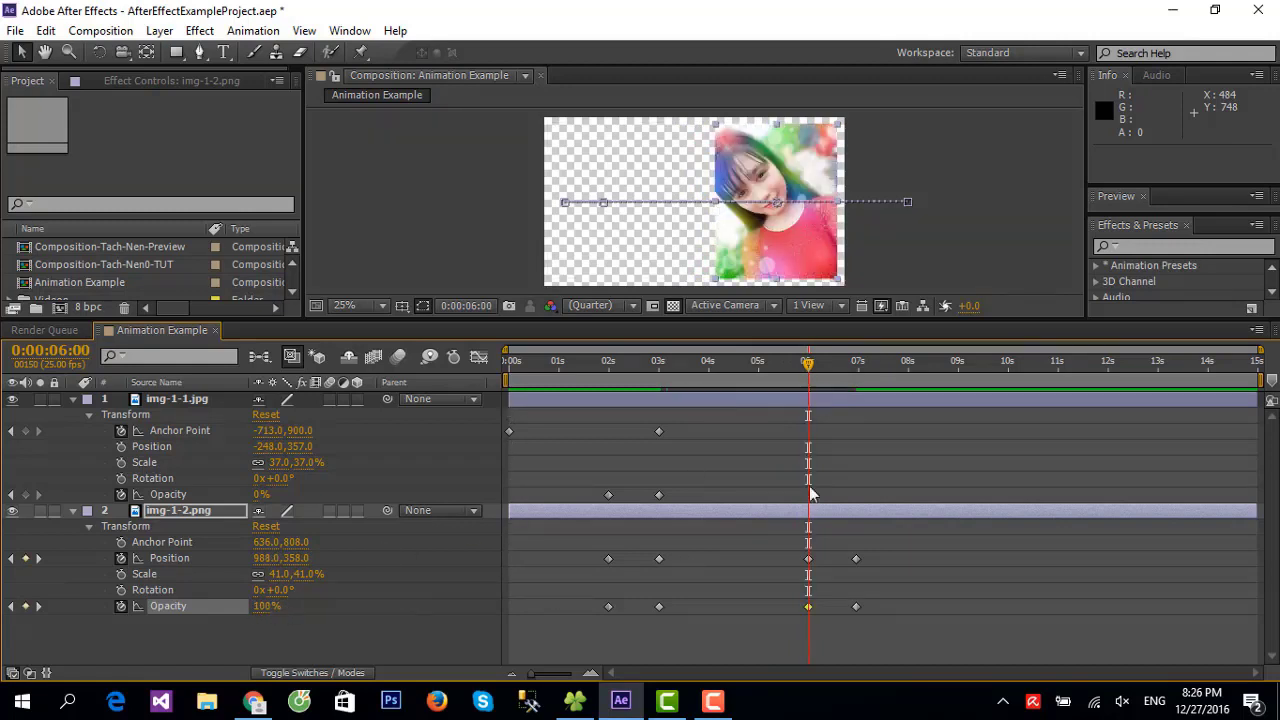
{"action": "mouse_move", "coordinate": [813, 371]}
{"action": "left_mouse_down"}
{"action": "mouse_move", "coordinate": [662, 377]}
{"action": "mouse_move", "coordinate": [878, 377]}
{"action": "mouse_move", "coordinate": [439, 387]}
{"action": "left_mouse_up"}
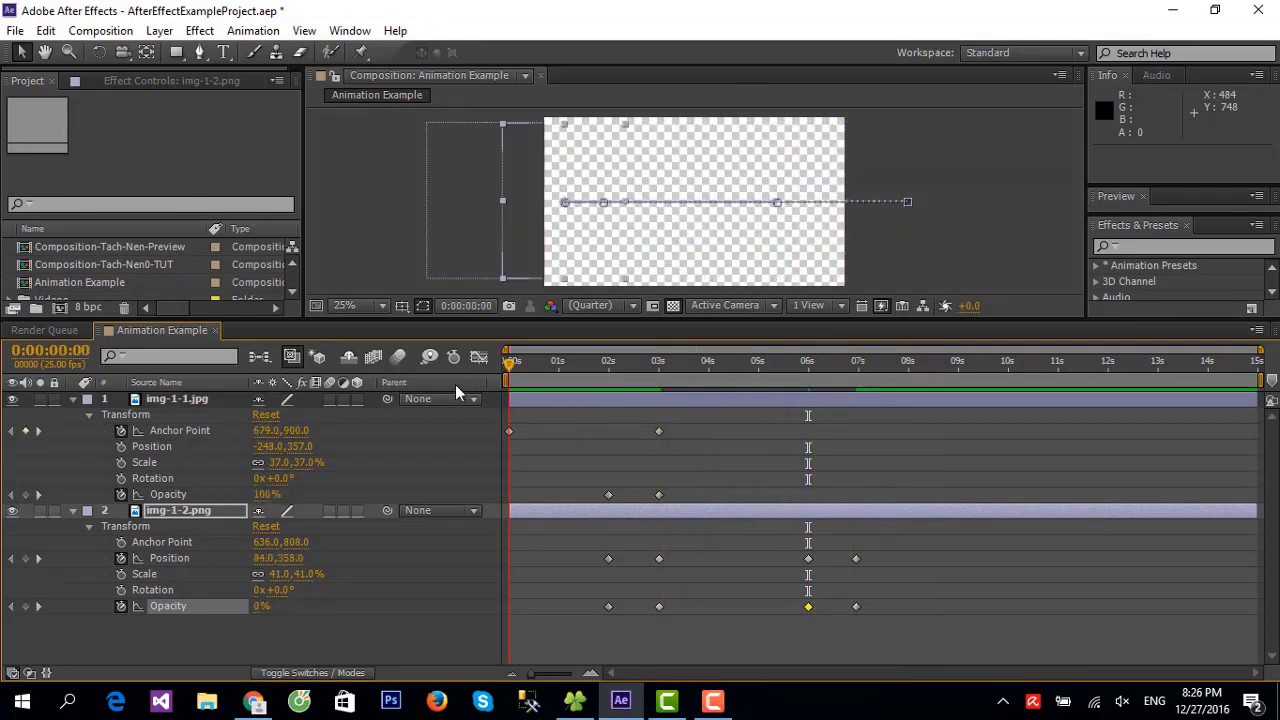
{"action": "key", "text": "space"}
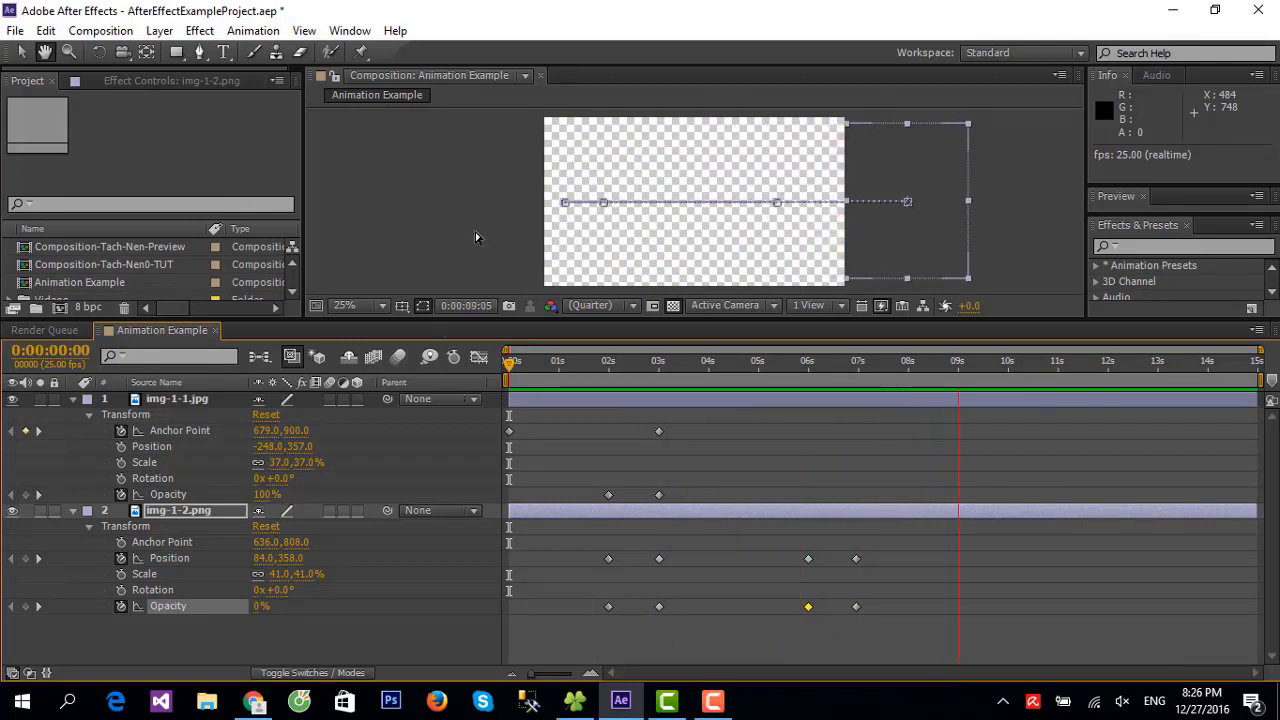
{"action": "key", "text": "space"}
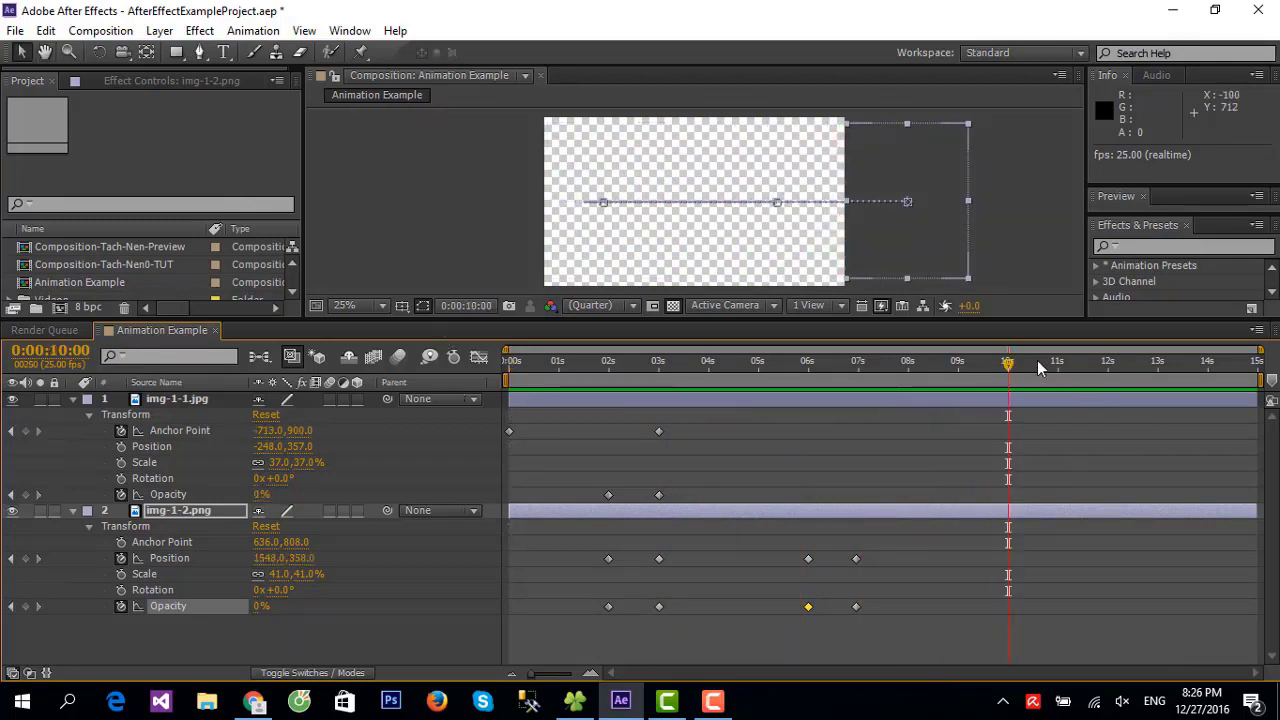
{"action": "left_click", "coordinate": [73, 512]}
{"action": "left_click", "coordinate": [72, 399]}
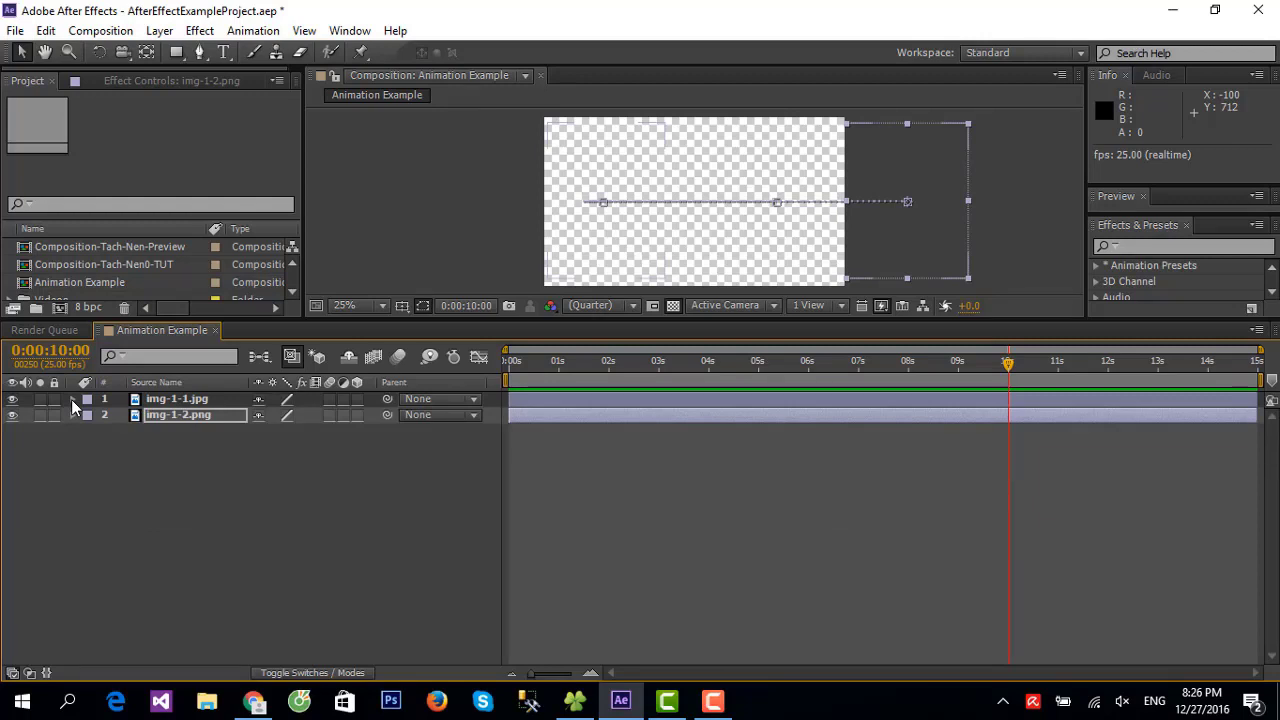
{"action": "left_click", "coordinate": [72, 400]}
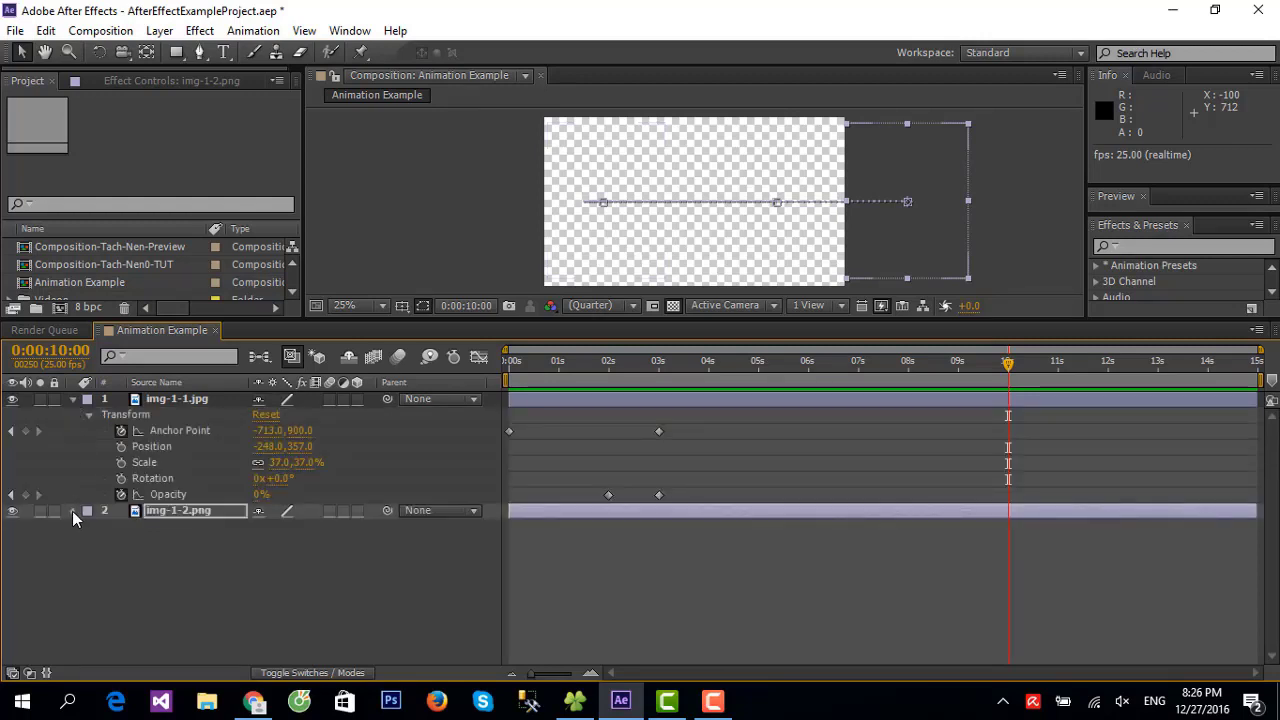
{"action": "left_click", "coordinate": [72, 511]}
{"action": "mouse_move", "coordinate": [1000, 370]}
{"action": "left_mouse_down"}
{"action": "mouse_move", "coordinate": [544, 407]}
{"action": "mouse_move", "coordinate": [756, 412]}
{"action": "mouse_move", "coordinate": [659, 393]}
{"action": "left_mouse_up"}
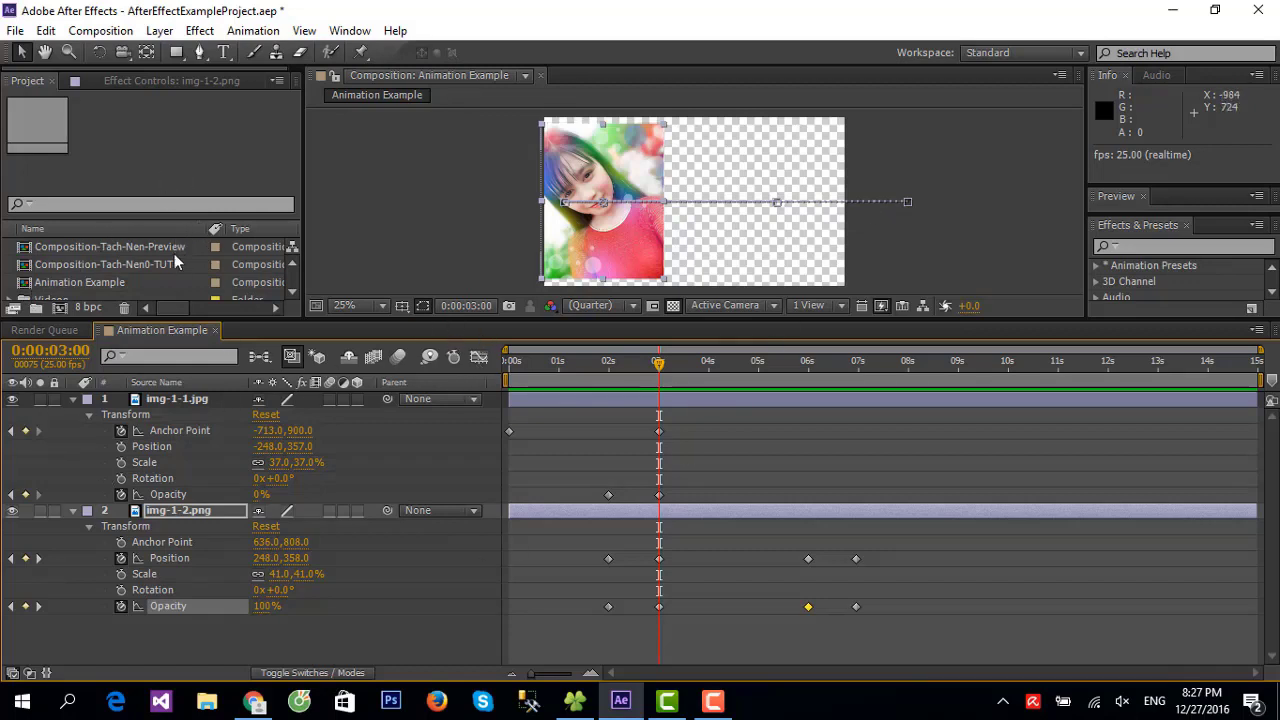
Drag img-2-1.jpg and img-2-2.png from the Project panel into the timeline, hiding img-2-2.png
{"action": "scroll", "coordinate": [170, 262], "scroll_direction": "down", "scroll_amount": 3}
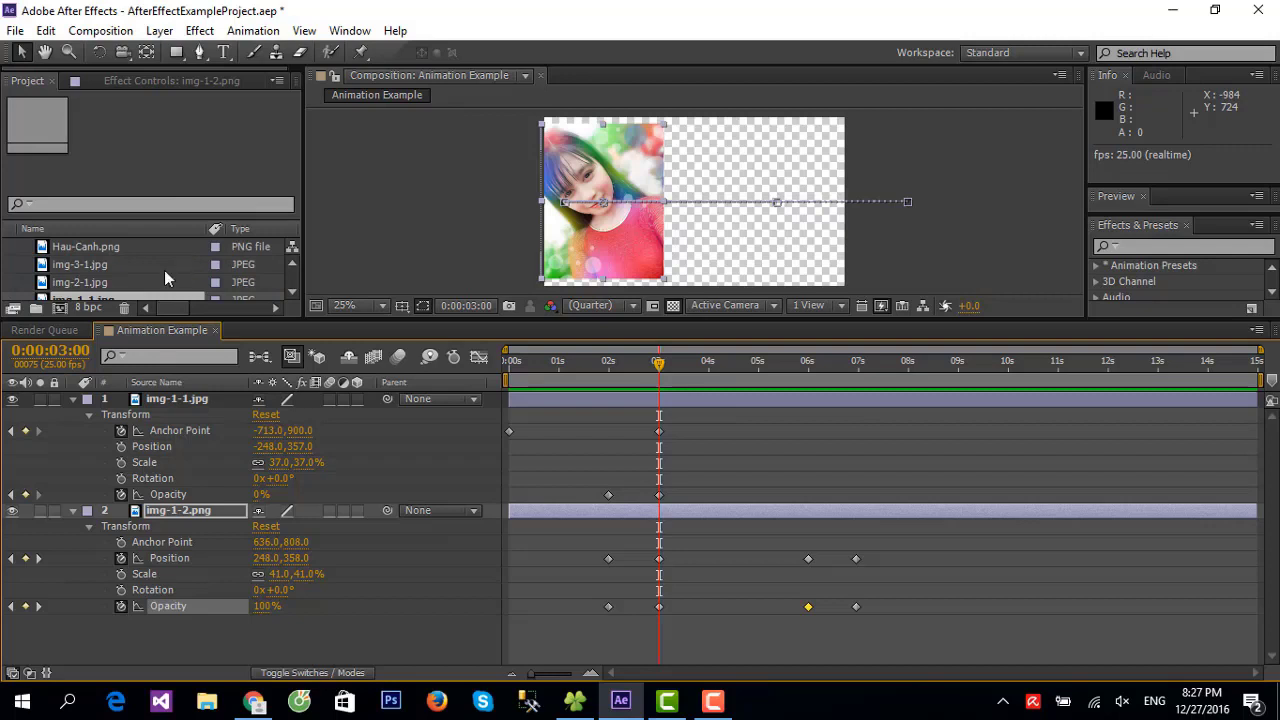
{"action": "left_click", "coordinate": [100, 284]}
{"action": "scroll", "coordinate": [113, 282], "scroll_direction": "down", "scroll_amount": 1}
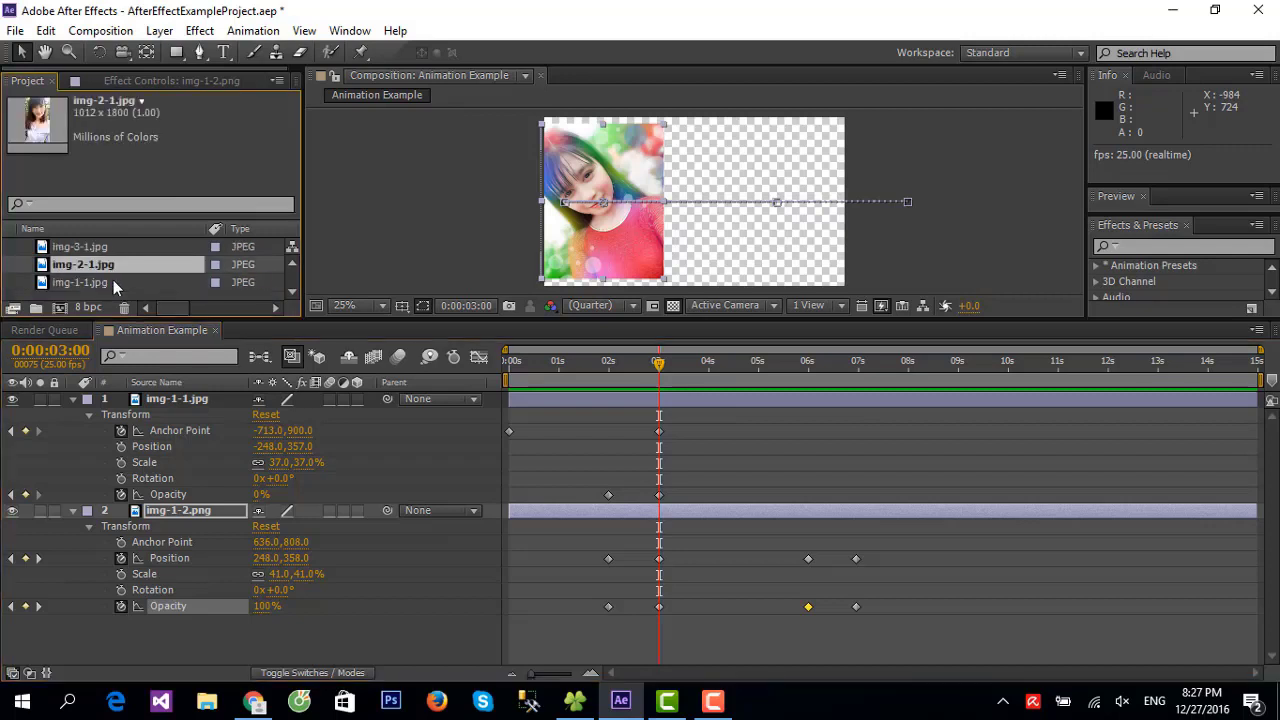
{"action": "scroll", "coordinate": [113, 280], "scroll_direction": "up", "scroll_amount": 3}
{"action": "mouse_move", "coordinate": [89, 249]}
{"action": "left_mouse_down"}
{"action": "mouse_move", "coordinate": [146, 573]}
{"action": "mouse_move", "coordinate": [140, 646]}
{"action": "left_mouse_up"}
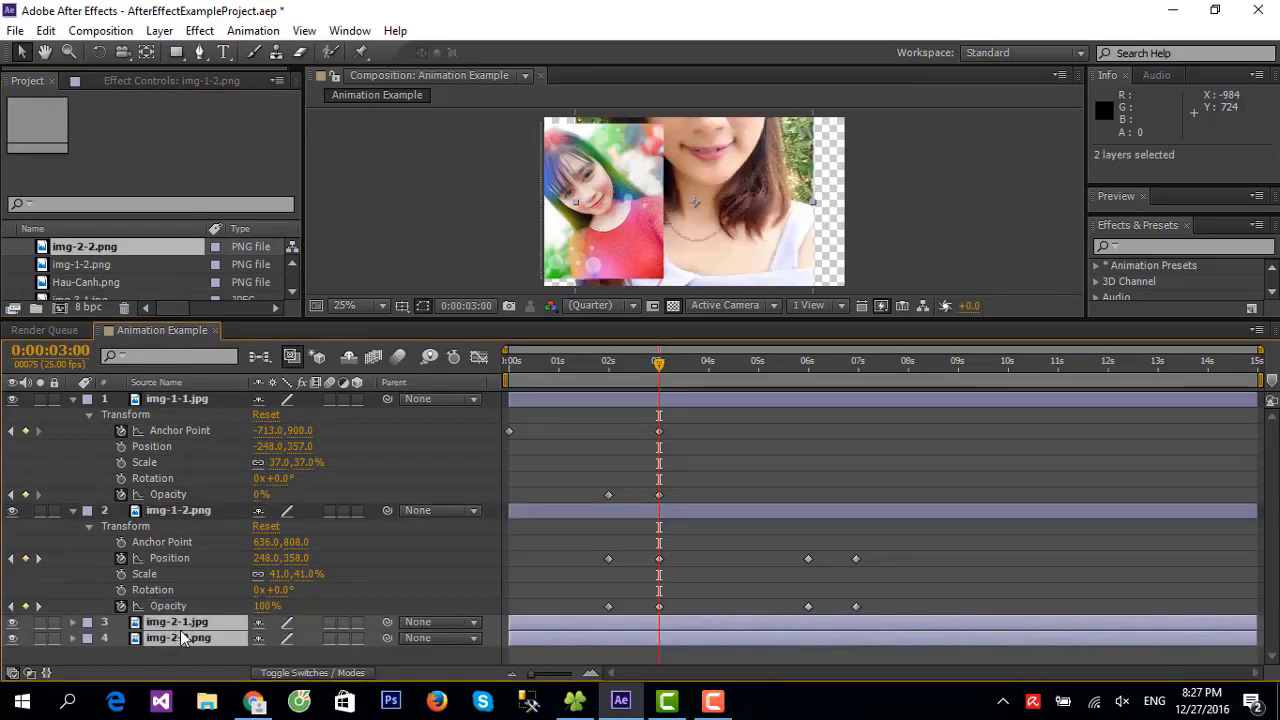
{"action": "left_click_drag", "start_coordinate": [12, 622], "coordinate": [12, 638]}
{"action": "key", "text": "F2"}
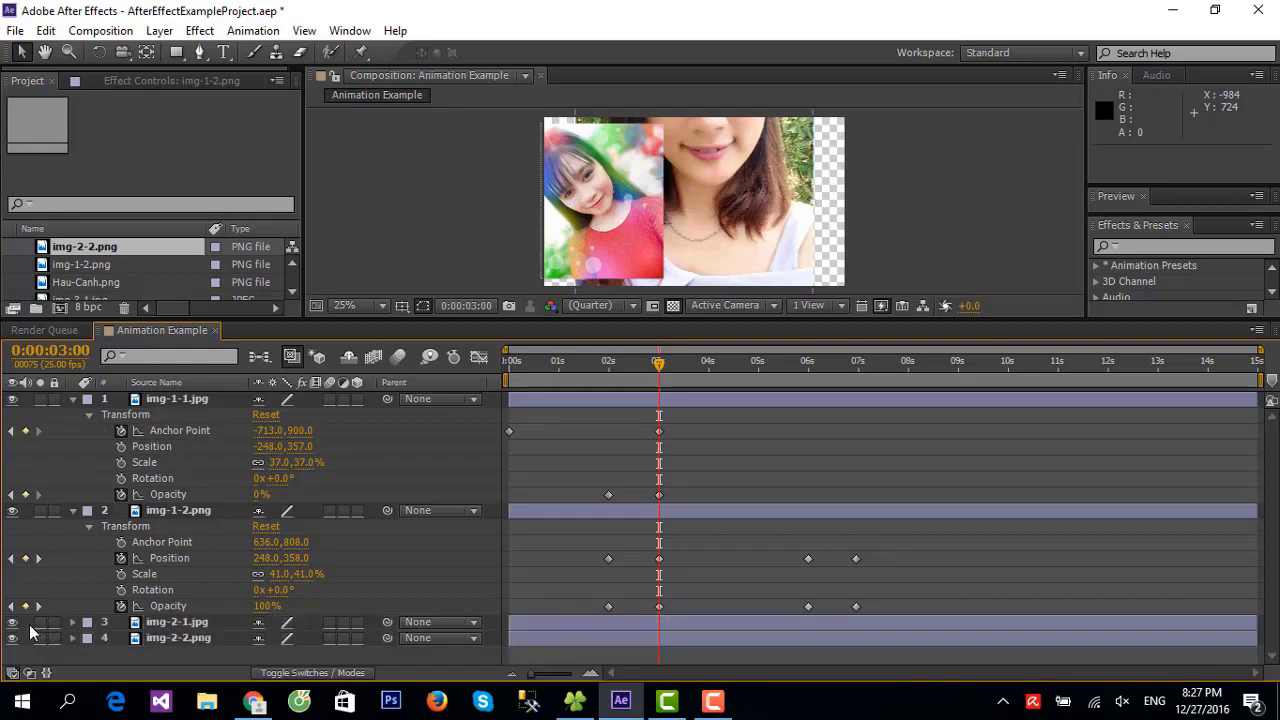
{"action": "left_click", "coordinate": [172, 621]}
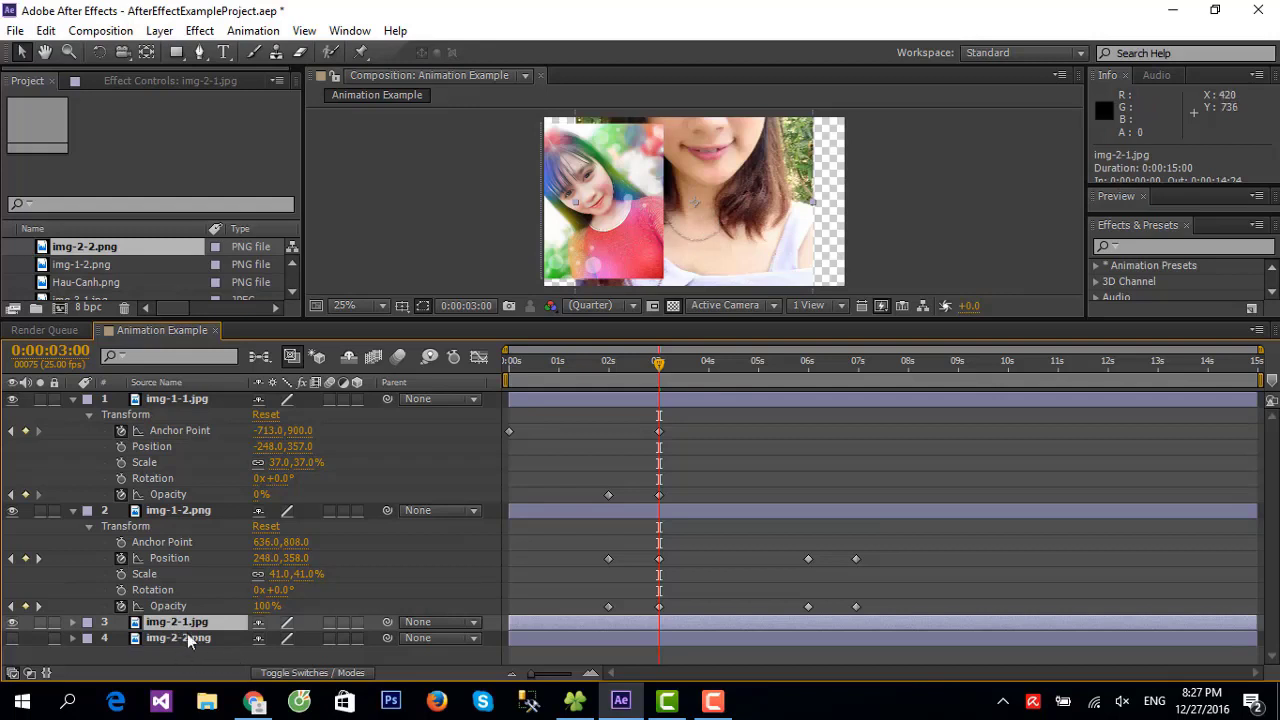
Scale img-2-1.jpg to 37%, move it off-frame left, and key Position -212,364 at 3 seconds
{"action": "left_click", "coordinate": [71, 622]}
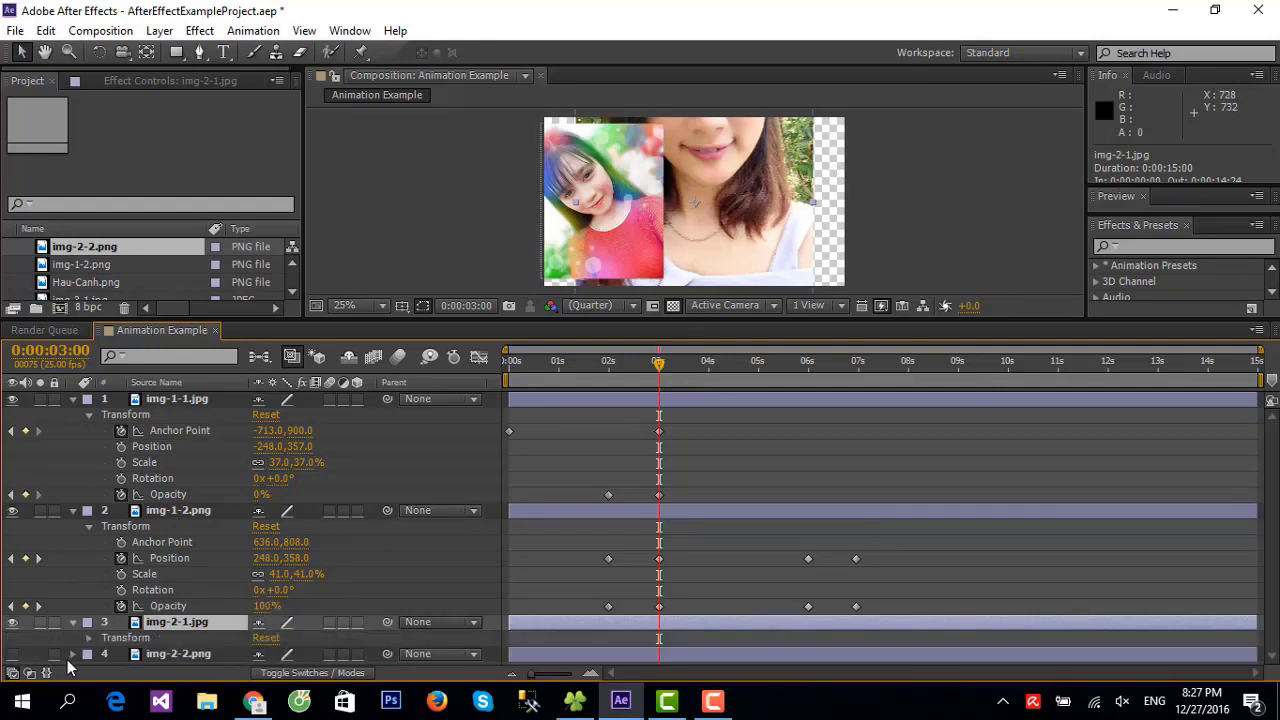
{"action": "left_click", "coordinate": [88, 640]}
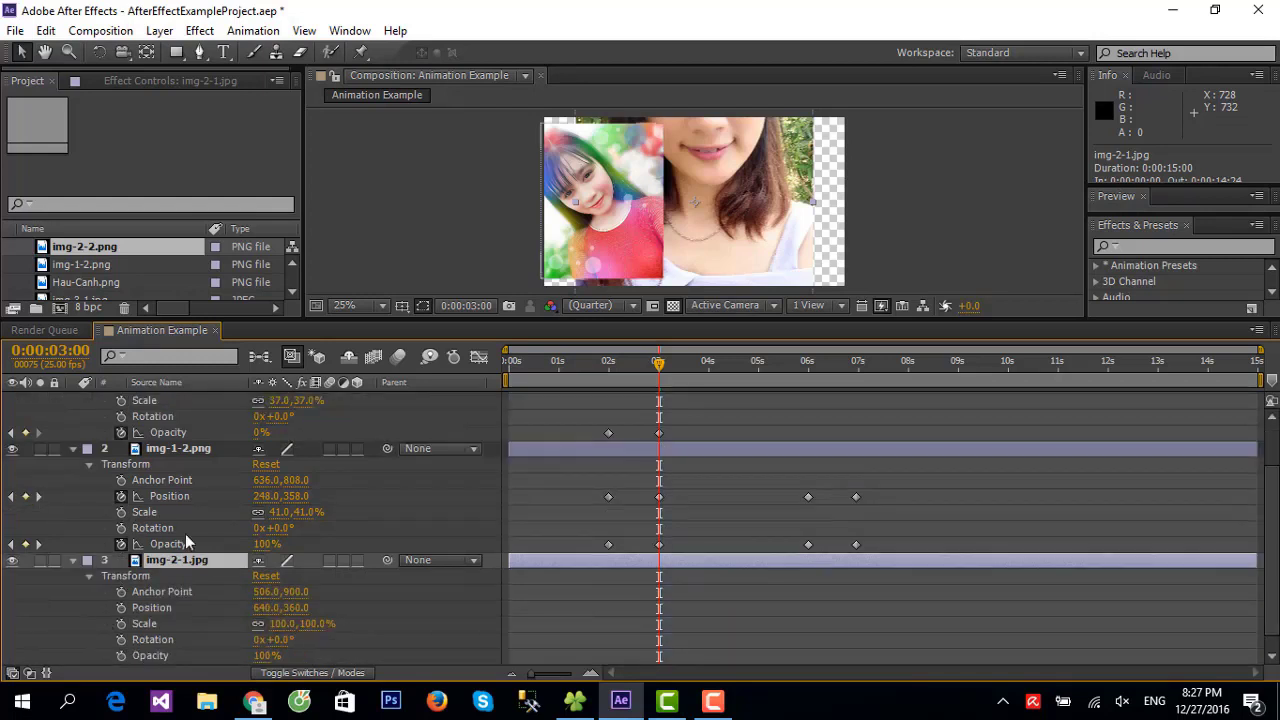
{"action": "scroll", "coordinate": [240, 550], "scroll_direction": "down", "scroll_amount": 2}
{"action": "left_click_drag", "start_coordinate": [307, 615], "coordinate": [248, 612]}
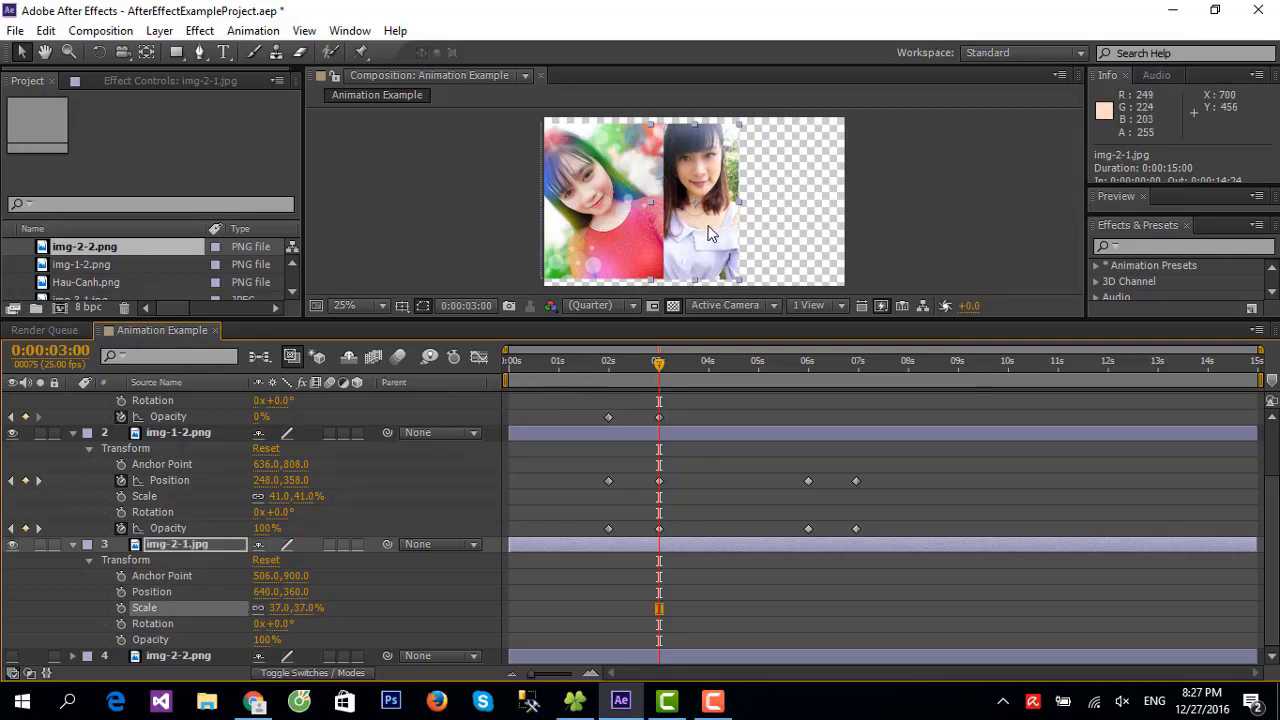
{"action": "mouse_move", "coordinate": [706, 231]}
{"action": "left_mouse_down"}
{"action": "mouse_move", "coordinate": [553, 237]}
{"action": "mouse_move", "coordinate": [507, 224]}
{"action": "left_mouse_up"}
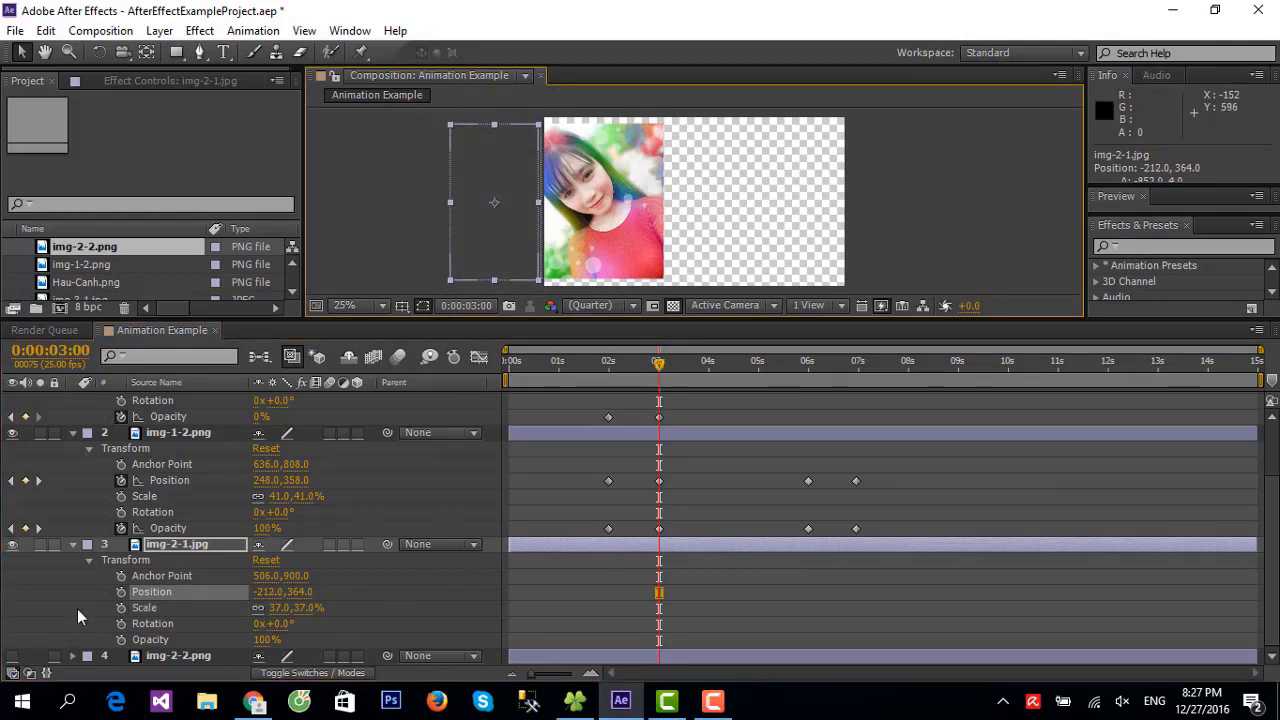
{"action": "left_click", "coordinate": [120, 592]}
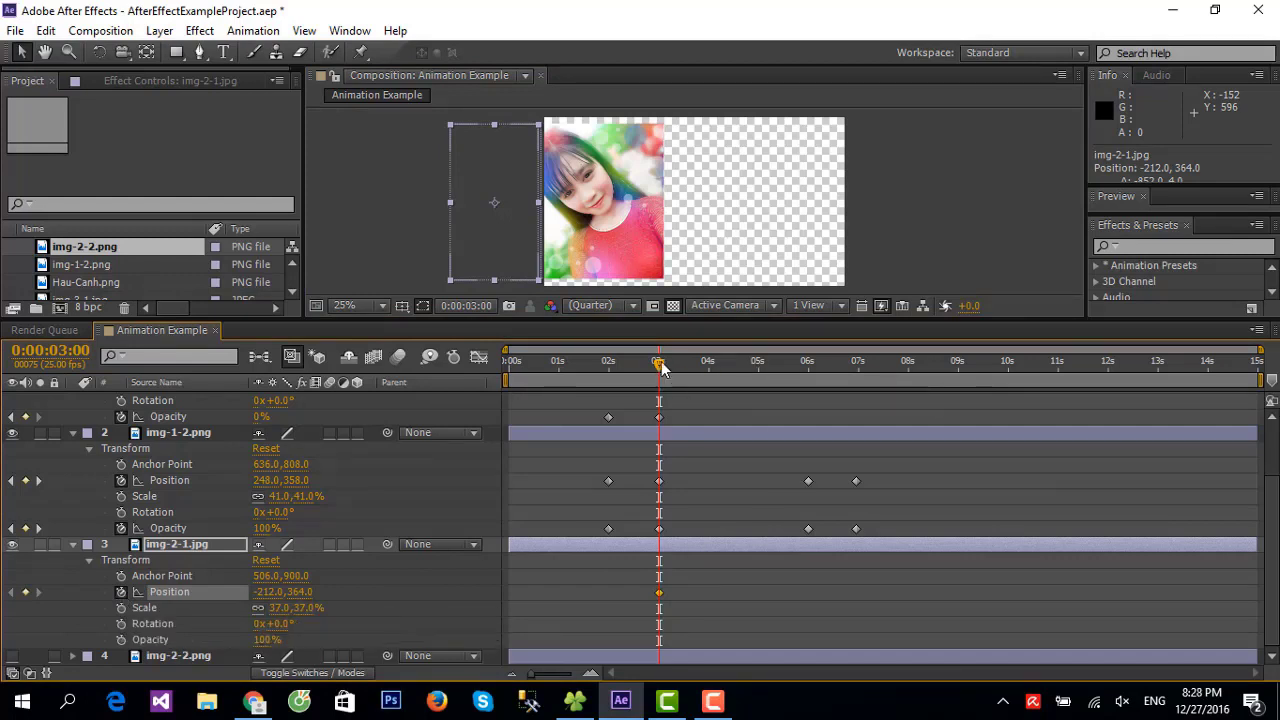
Slide img-2-1.jpg in to x 100 at 5 seconds and start an Opacity keyframe there
{"action": "mouse_move", "coordinate": [667, 369]}
{"action": "left_mouse_down"}
{"action": "mouse_move", "coordinate": [771, 366]}
{"action": "mouse_move", "coordinate": [758, 366]}
{"action": "left_mouse_up"}
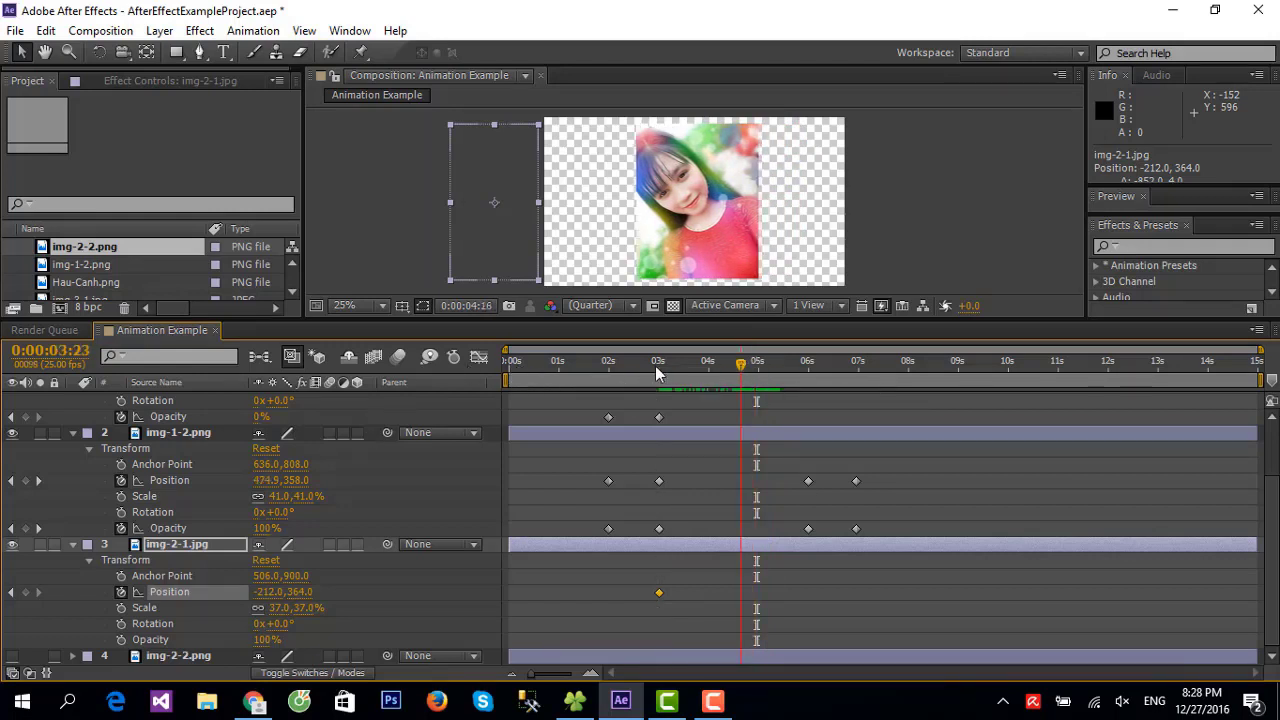
{"action": "mouse_move", "coordinate": [757, 366]}
{"action": "left_mouse_down"}
{"action": "mouse_move", "coordinate": [481, 381]}
{"action": "mouse_move", "coordinate": [606, 391]}
{"action": "left_mouse_up"}
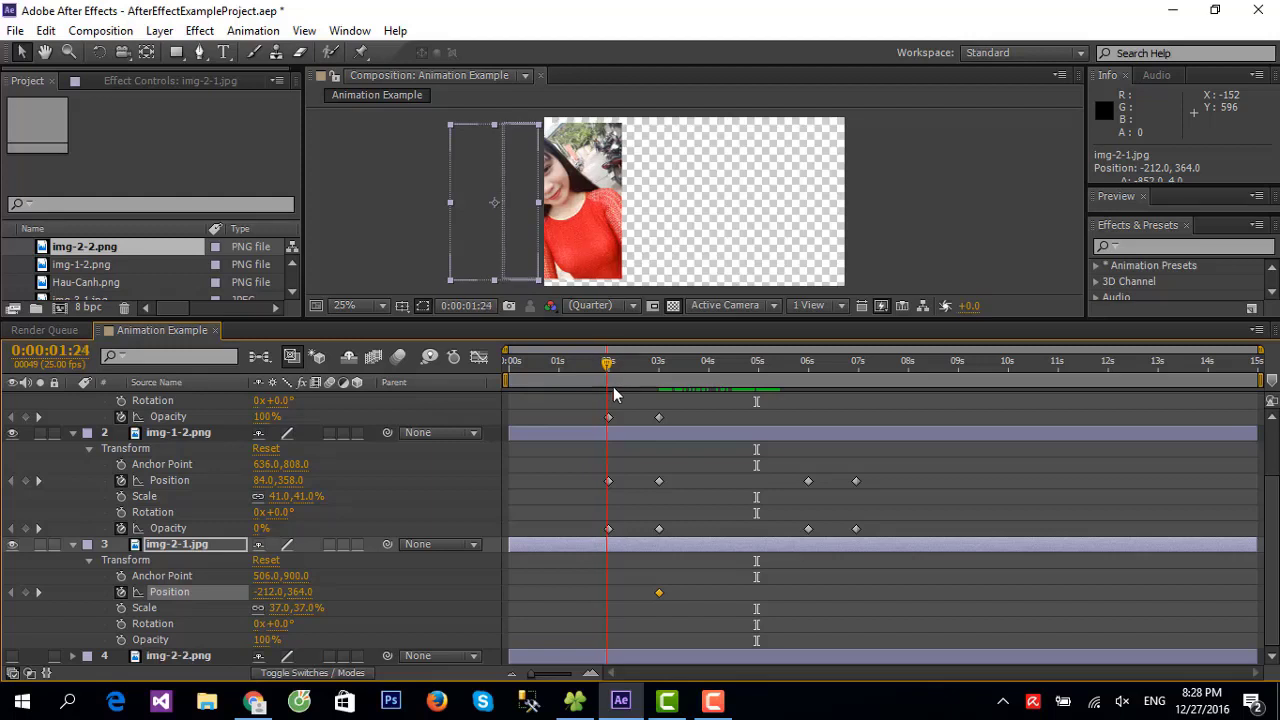
{"action": "left_click_drag", "start_coordinate": [607, 392], "coordinate": [758, 401]}
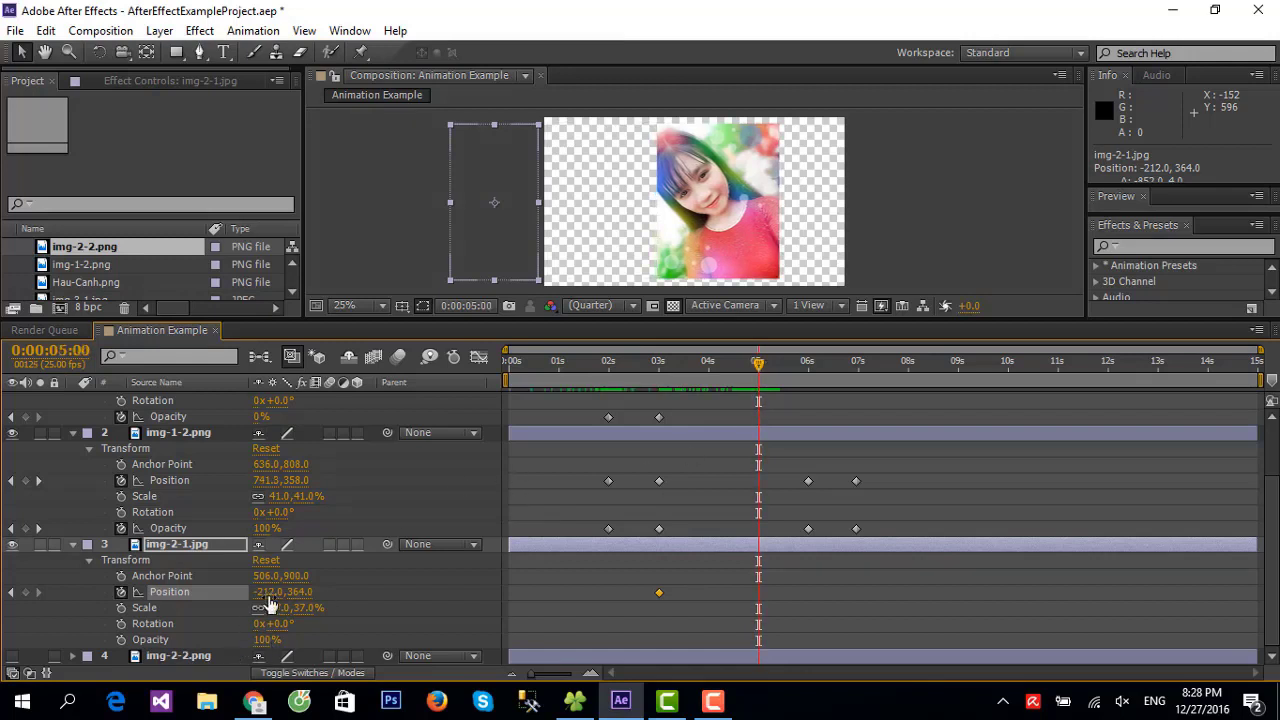
{"action": "left_click_drag", "start_coordinate": [268, 592], "coordinate": [567, 592]}
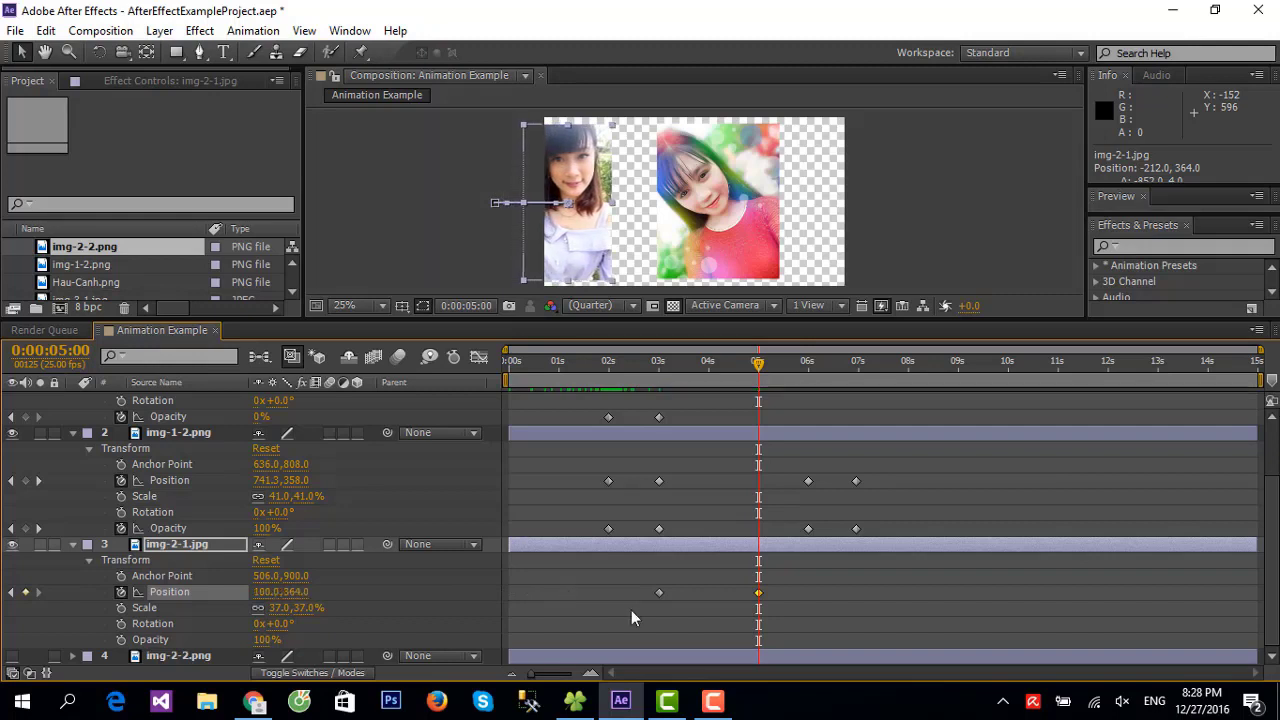
{"action": "left_click", "coordinate": [122, 639]}
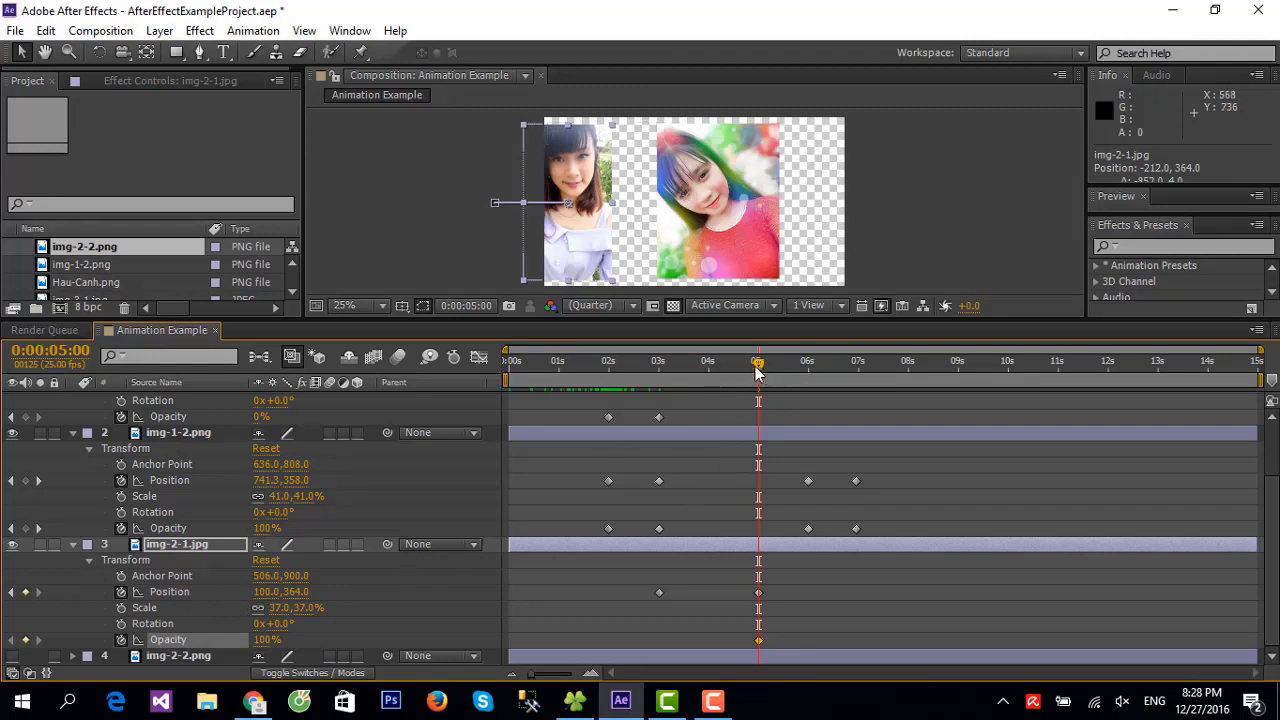
Move img-2-1.jpg further right to 278,364 with a 6-second Position keyframe
{"action": "left_click_drag", "start_coordinate": [757, 370], "coordinate": [639, 386]}
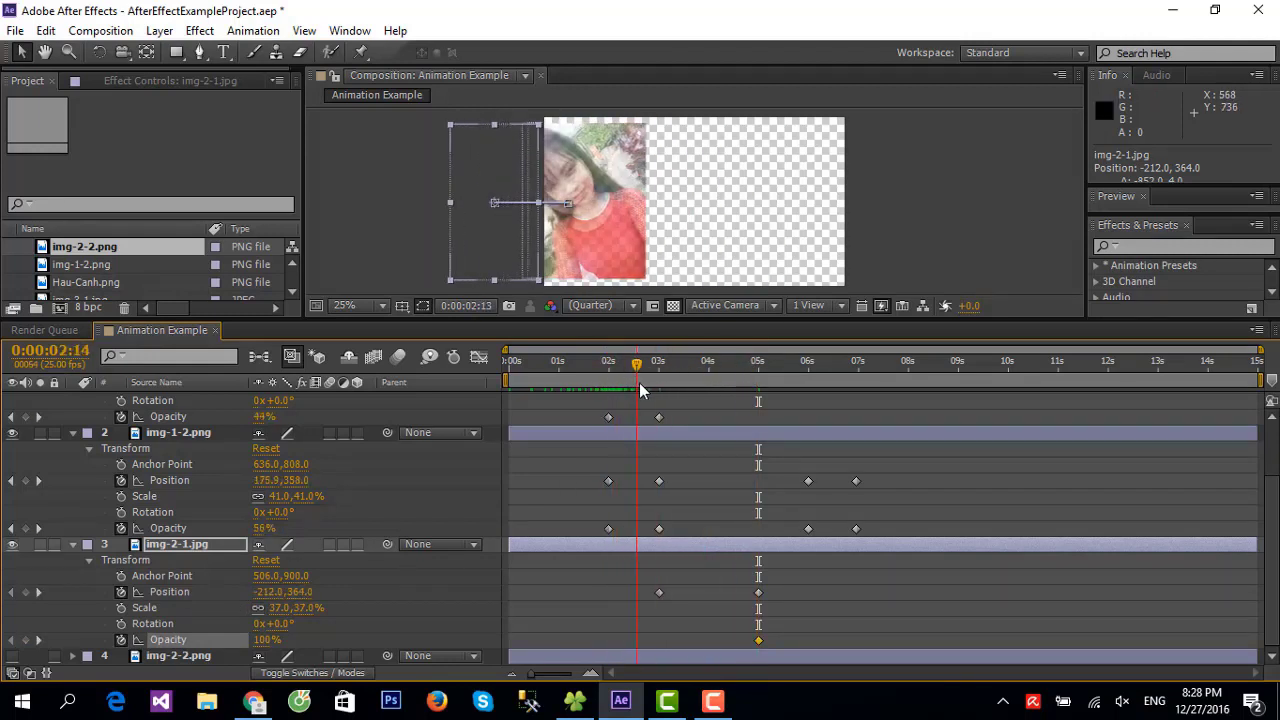
{"action": "left_click_drag", "start_coordinate": [639, 390], "coordinate": [811, 398]}
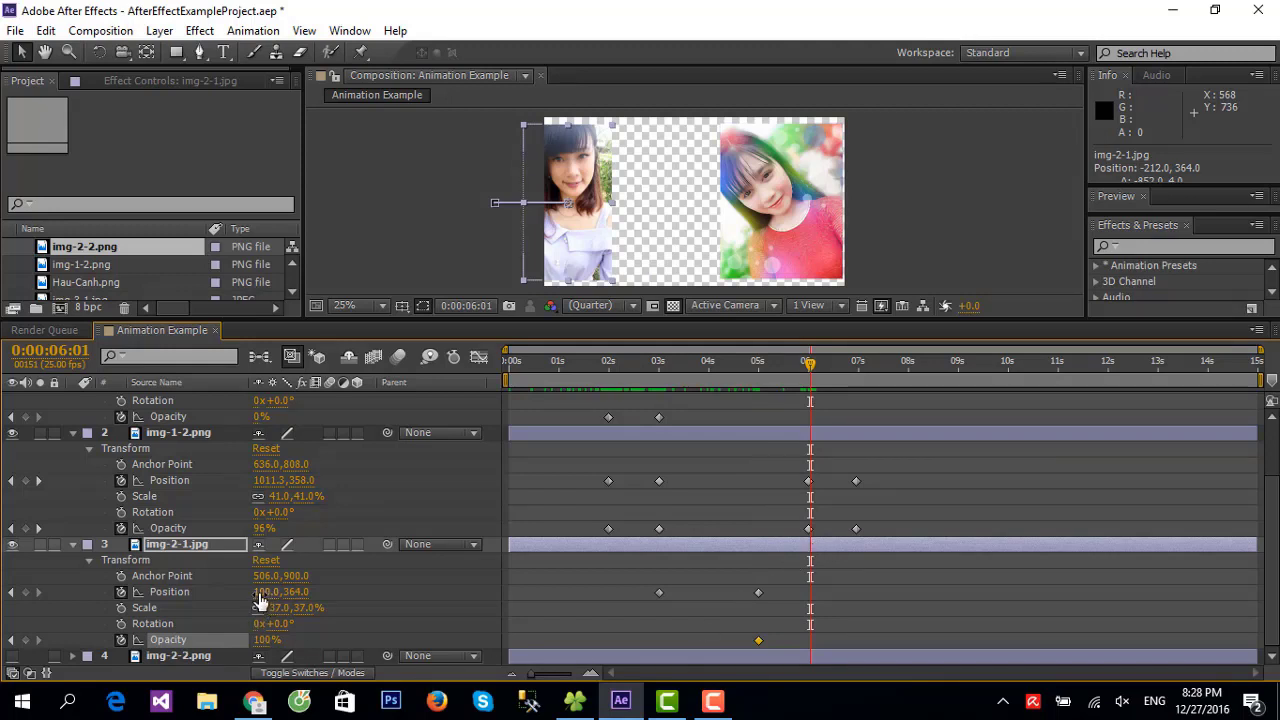
{"action": "mouse_move", "coordinate": [265, 600]}
{"action": "left_mouse_down"}
{"action": "mouse_move", "coordinate": [429, 584]}
{"action": "mouse_move", "coordinate": [380, 587]}
{"action": "mouse_move", "coordinate": [418, 585]}
{"action": "left_mouse_up"}
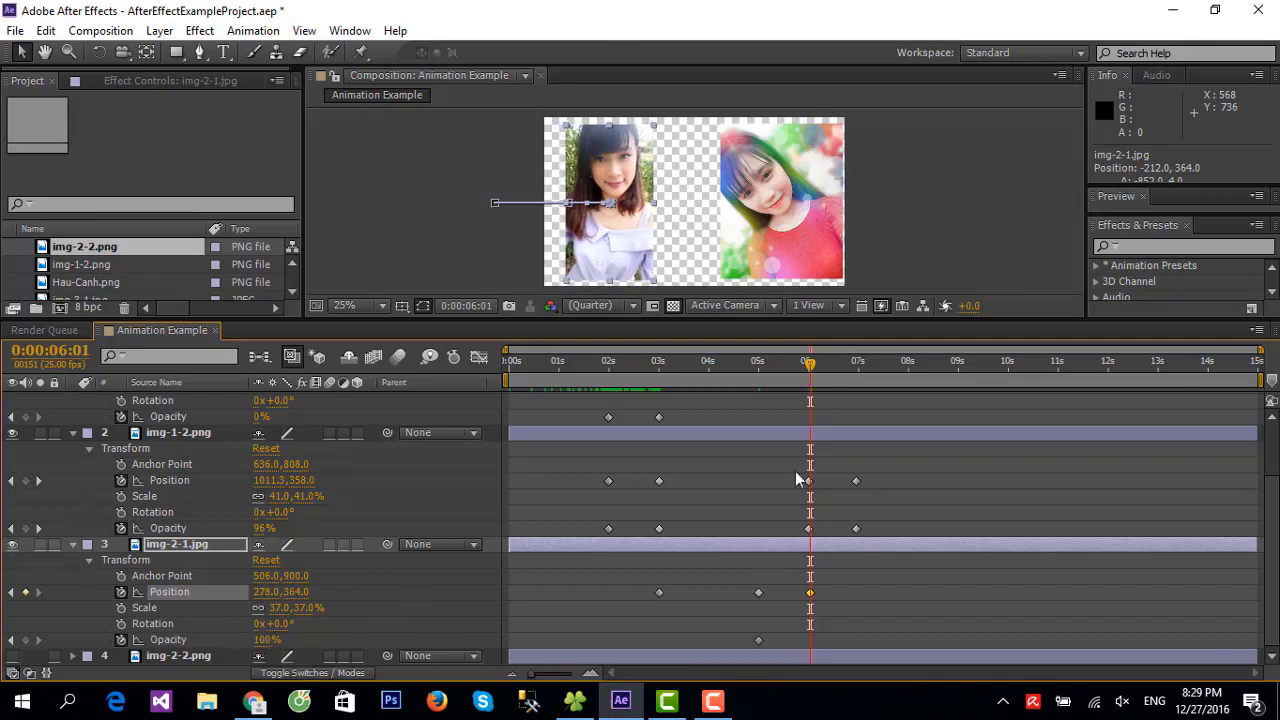
Add an Opacity keyframe for img-2-1.jpg at 6 seconds, checking the 5-second keyframe
{"action": "left_click", "coordinate": [168, 640]}
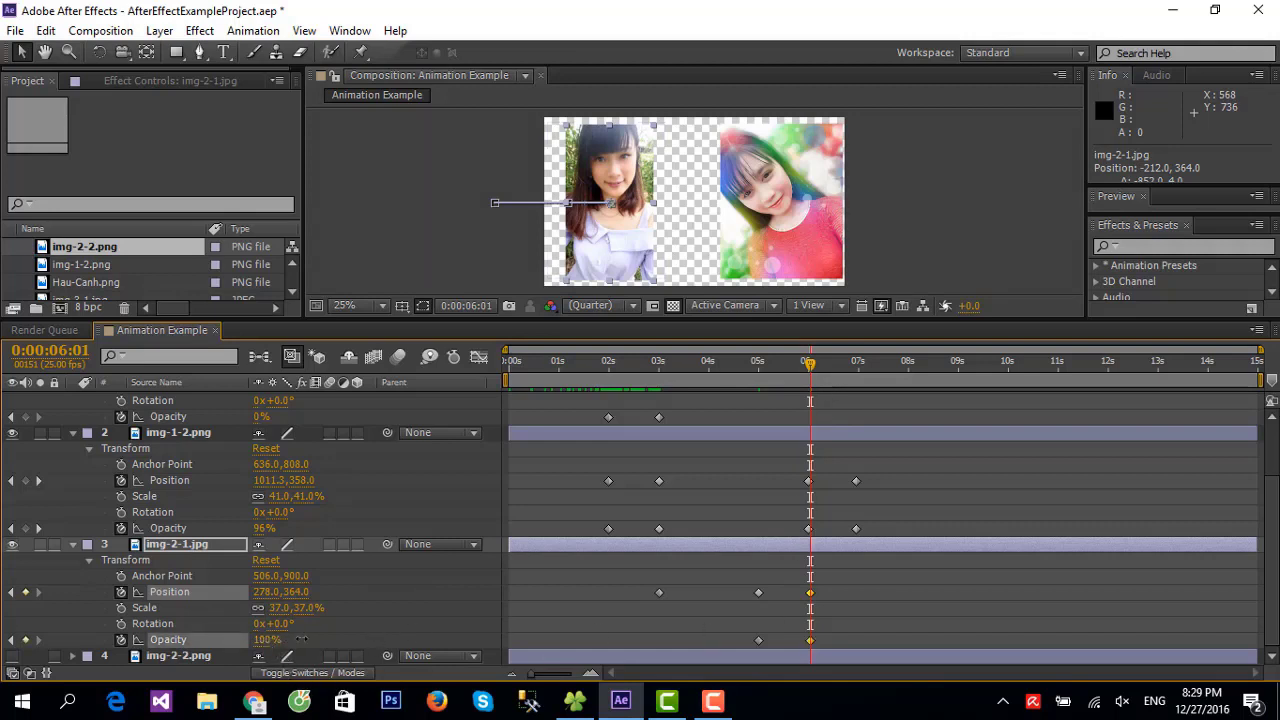
{"action": "key", "text": "alt+shift+t"}
{"action": "left_click_drag", "start_coordinate": [812, 370], "coordinate": [758, 380]}
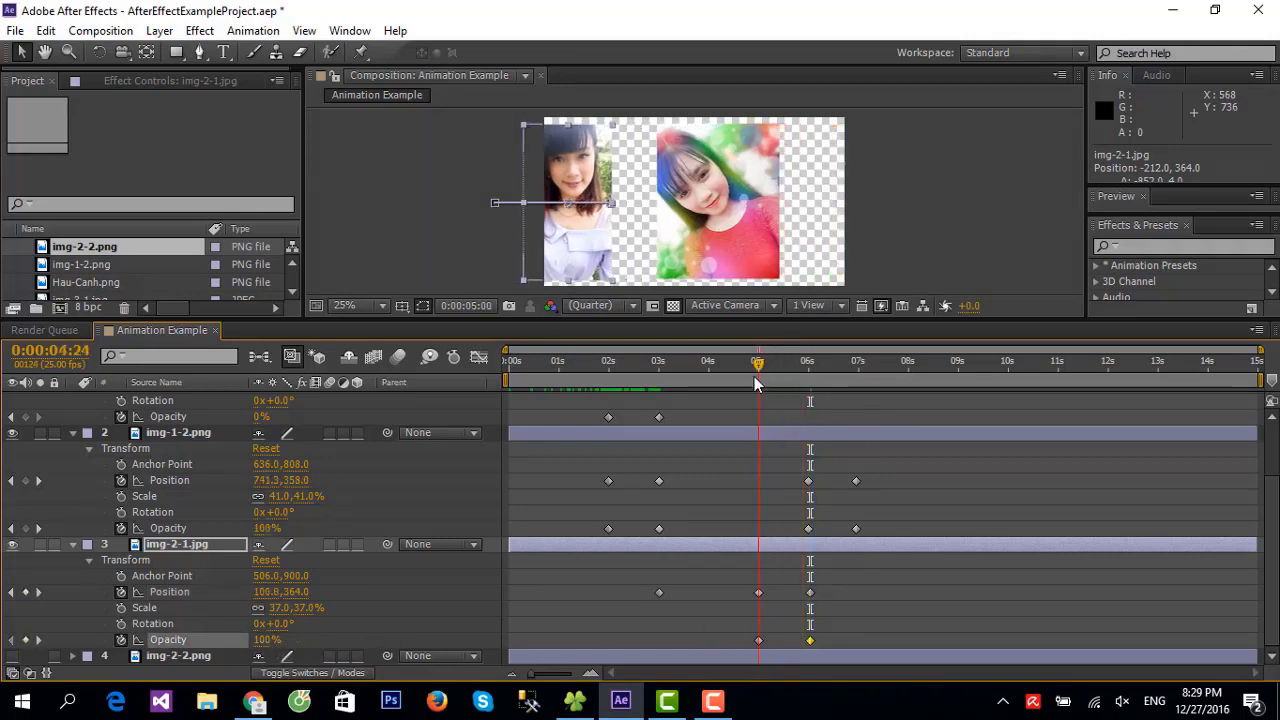
{"action": "left_click", "coordinate": [758, 641]}
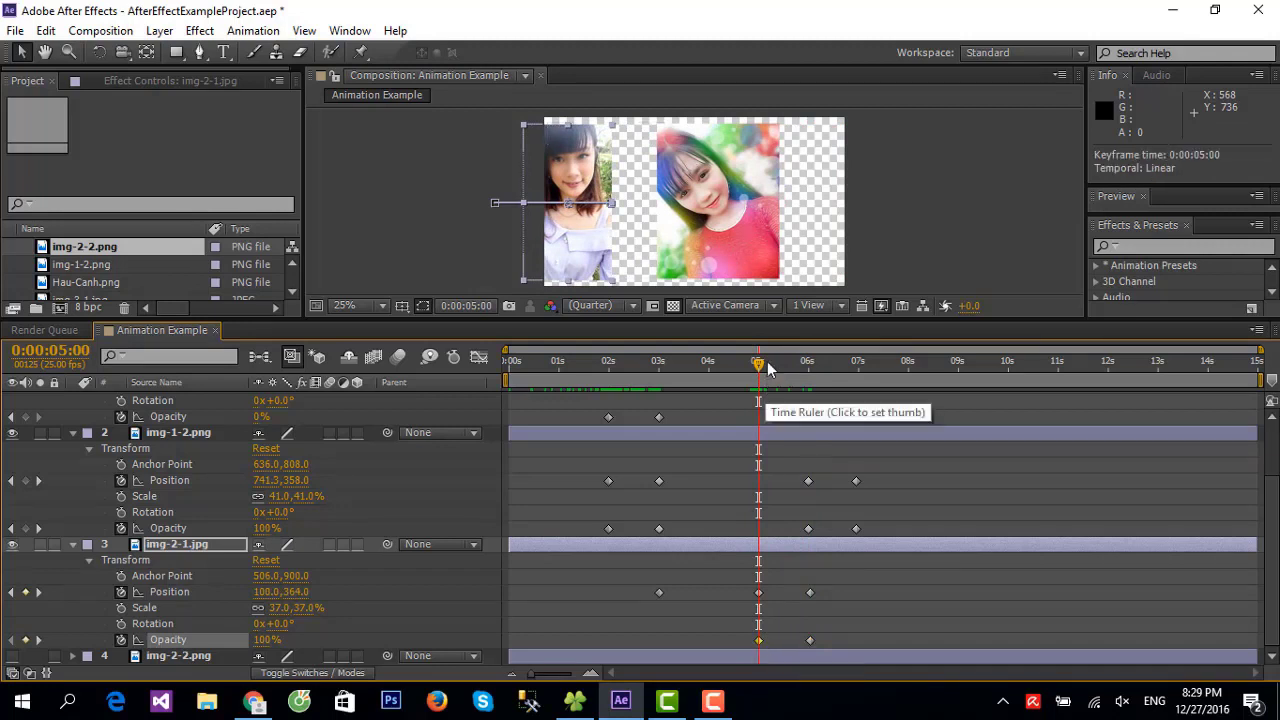
{"action": "left_click_drag", "start_coordinate": [758, 366], "coordinate": [812, 370]}
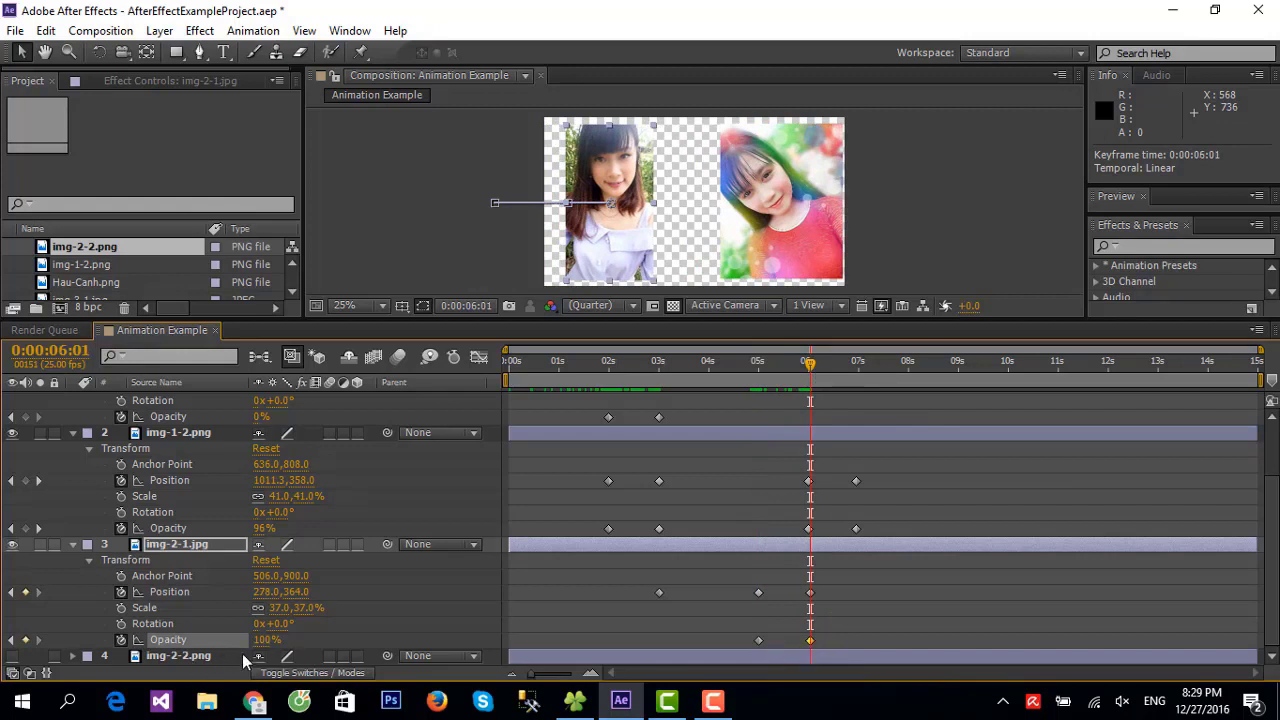
Drop img-2-1.jpg's 6-second Opacity to 0% and scrub back to preview the fade
{"action": "left_click_drag", "start_coordinate": [262, 639], "coordinate": [8, 638]}
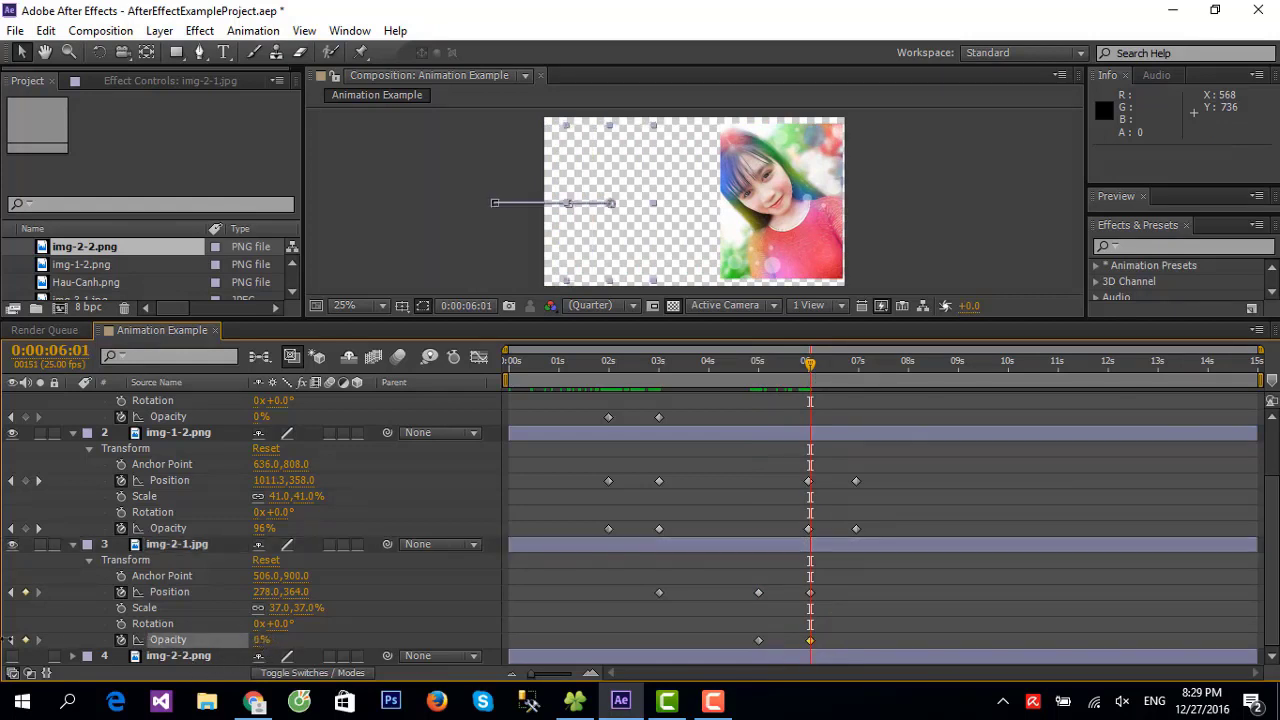
{"action": "mouse_move", "coordinate": [811, 366]}
{"action": "left_mouse_down"}
{"action": "mouse_move", "coordinate": [586, 399]}
{"action": "mouse_move", "coordinate": [869, 393]}
{"action": "mouse_move", "coordinate": [760, 395]}
{"action": "left_mouse_up"}
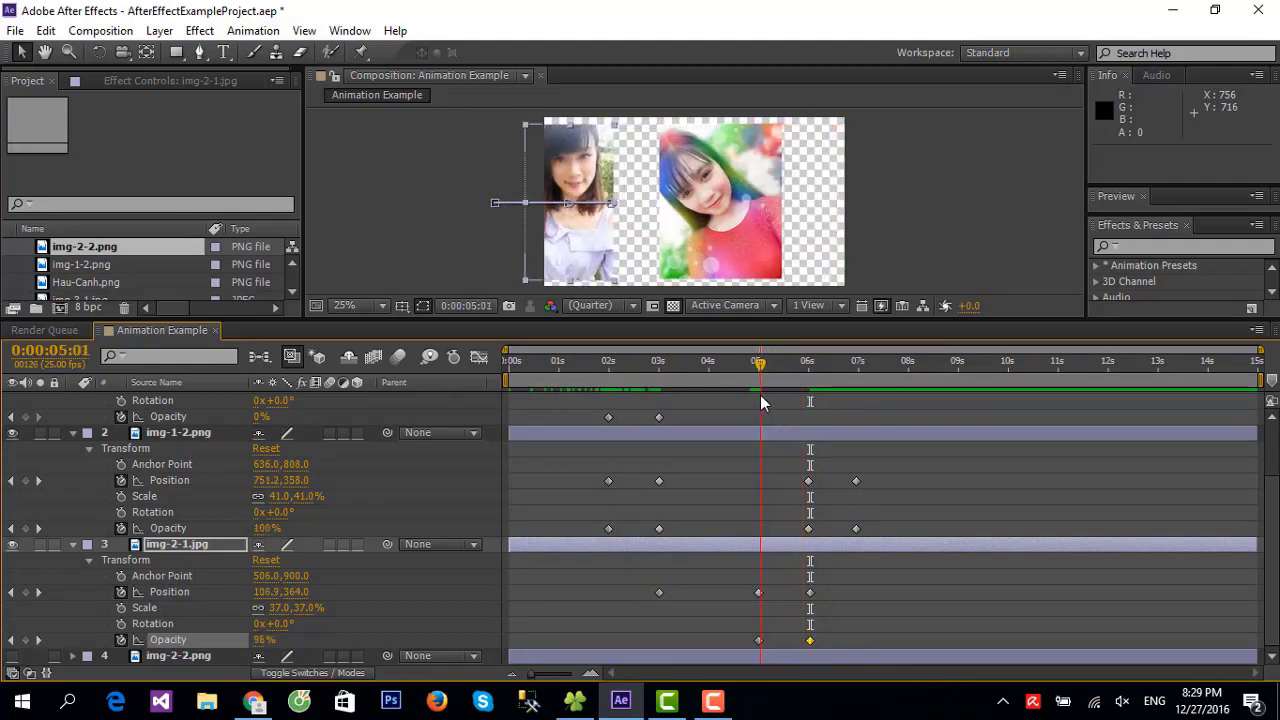
{"action": "left_click", "coordinate": [758, 641]}
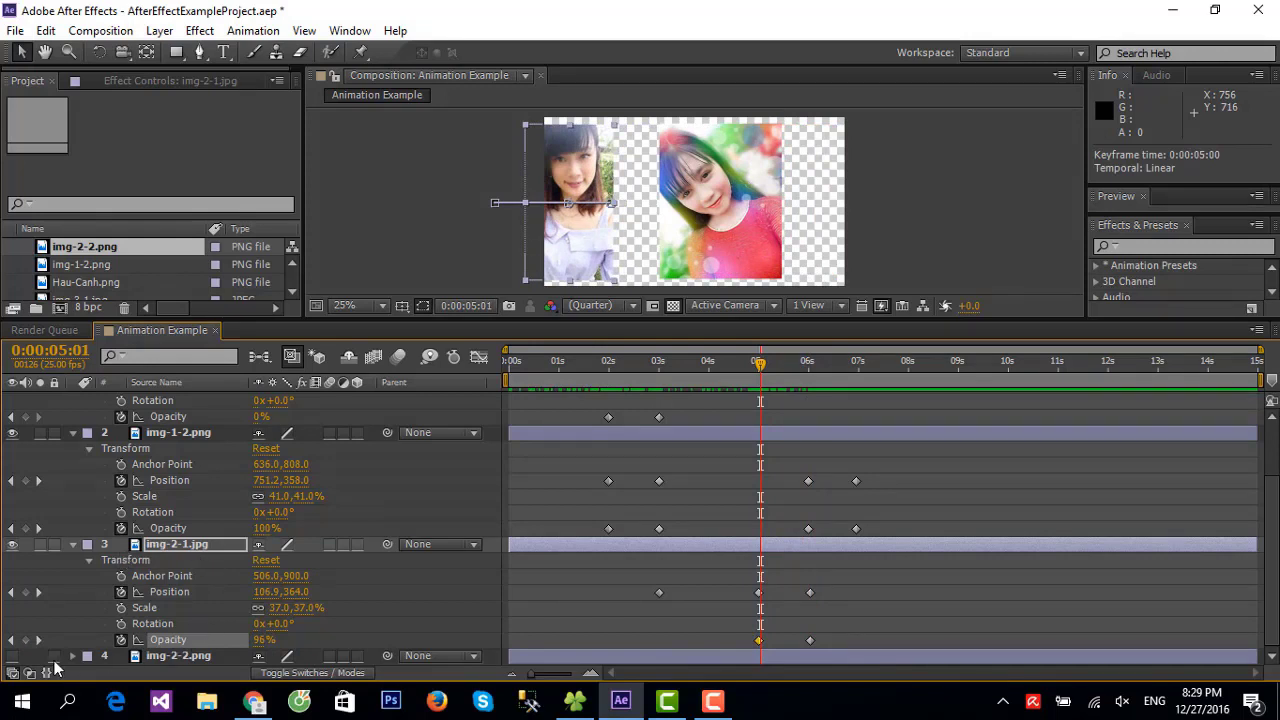
{"action": "scroll", "coordinate": [112, 656], "scroll_direction": "down", "scroll_amount": 1}
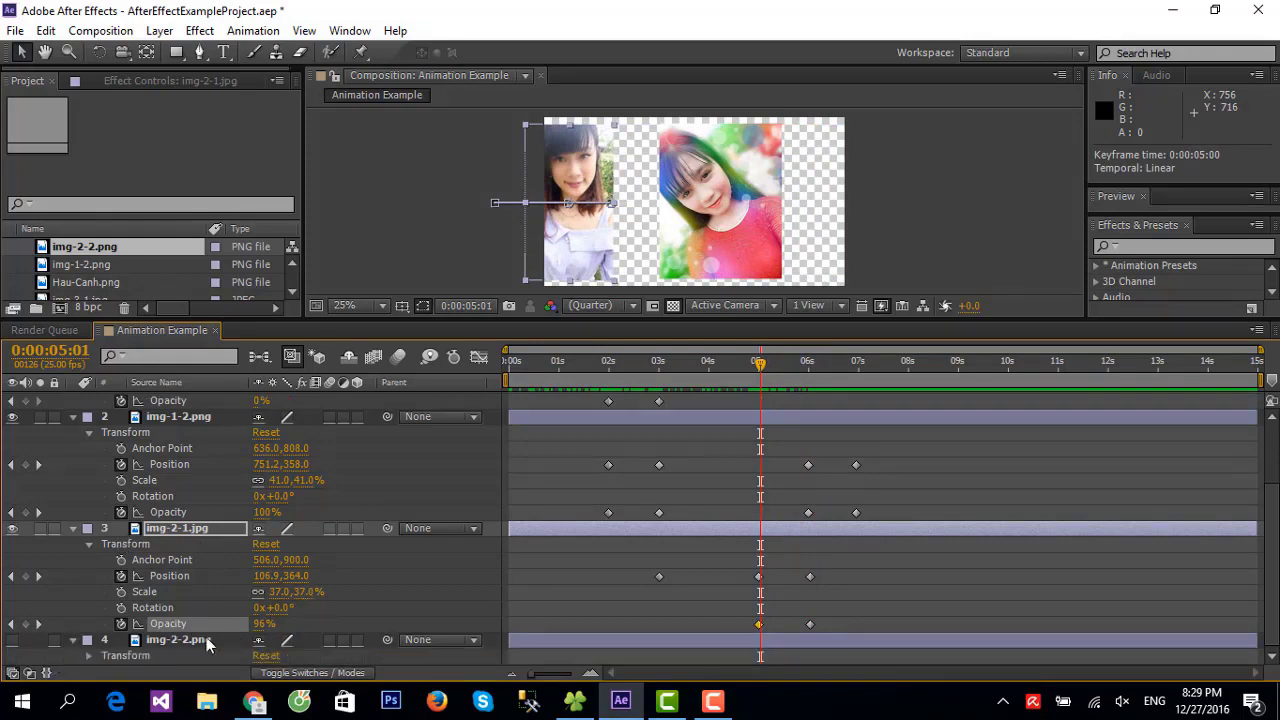
Make img-2-2.png visible and scale it down to 37%
{"action": "left_click", "coordinate": [5, 645]}
{"action": "left_click", "coordinate": [12, 640]}
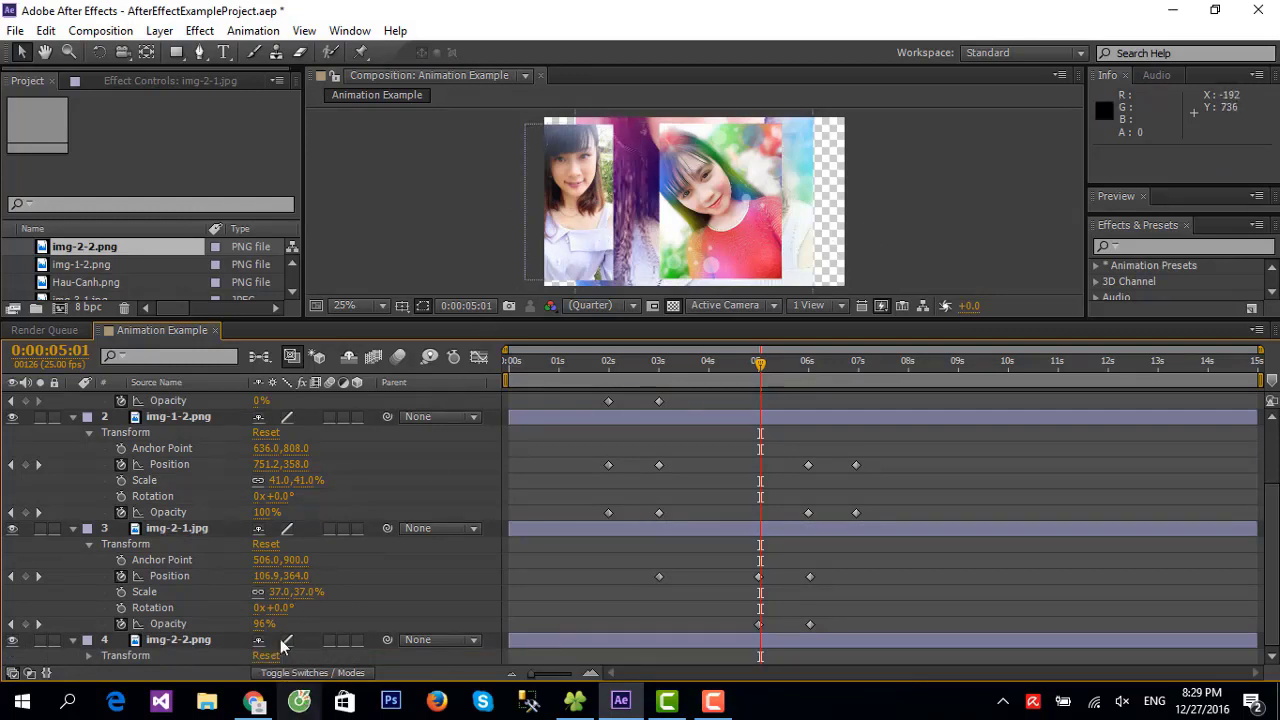
{"action": "left_click", "coordinate": [89, 655]}
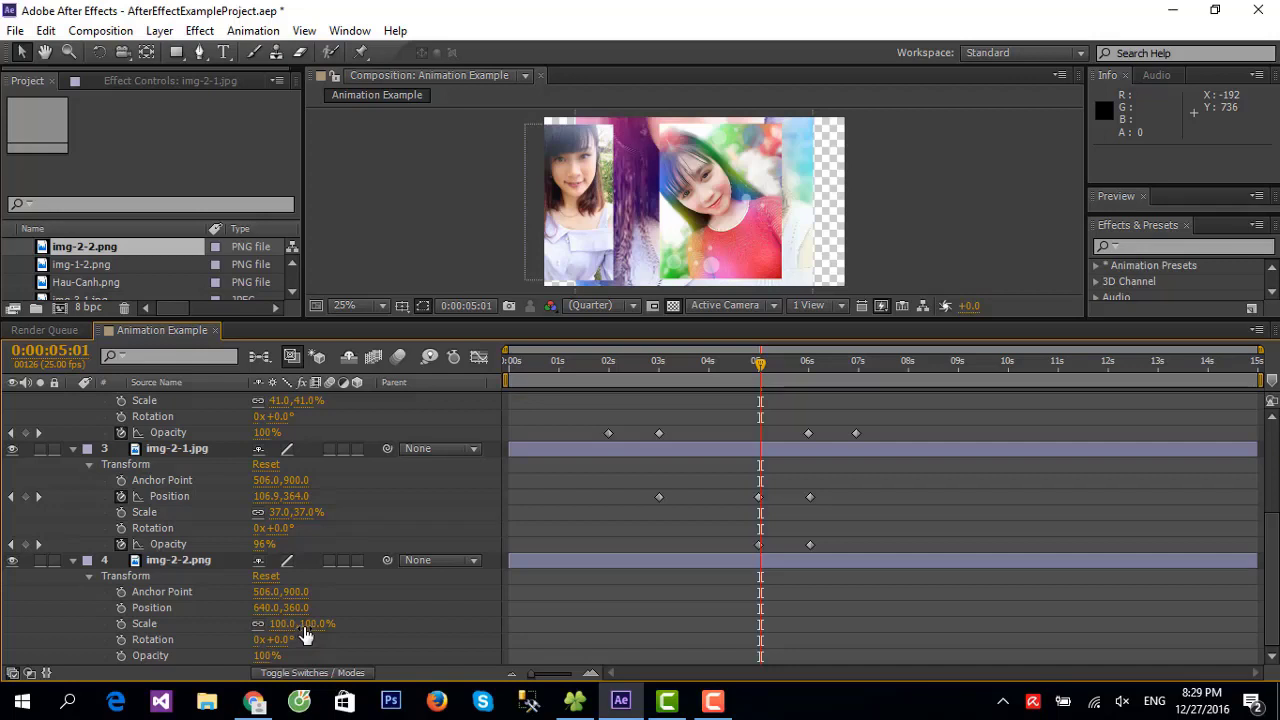
{"action": "left_click_drag", "start_coordinate": [300, 626], "coordinate": [236, 622]}
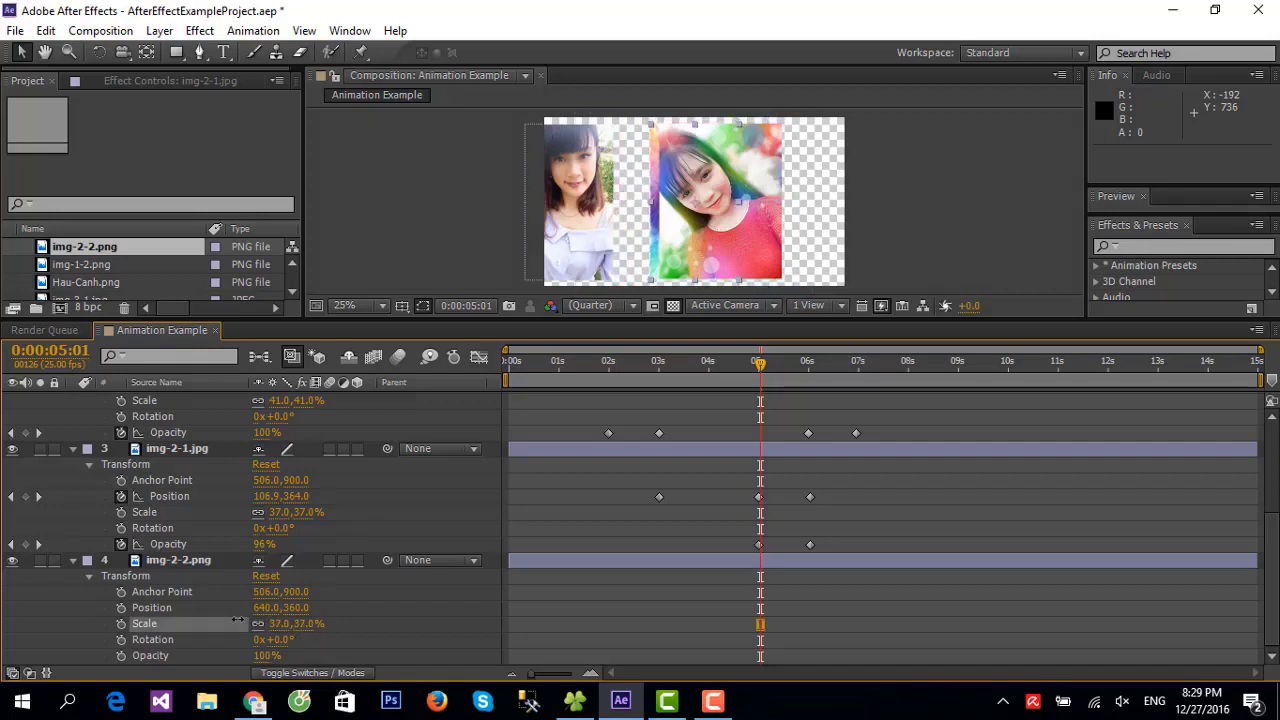
{"action": "left_click", "coordinate": [357, 558]}
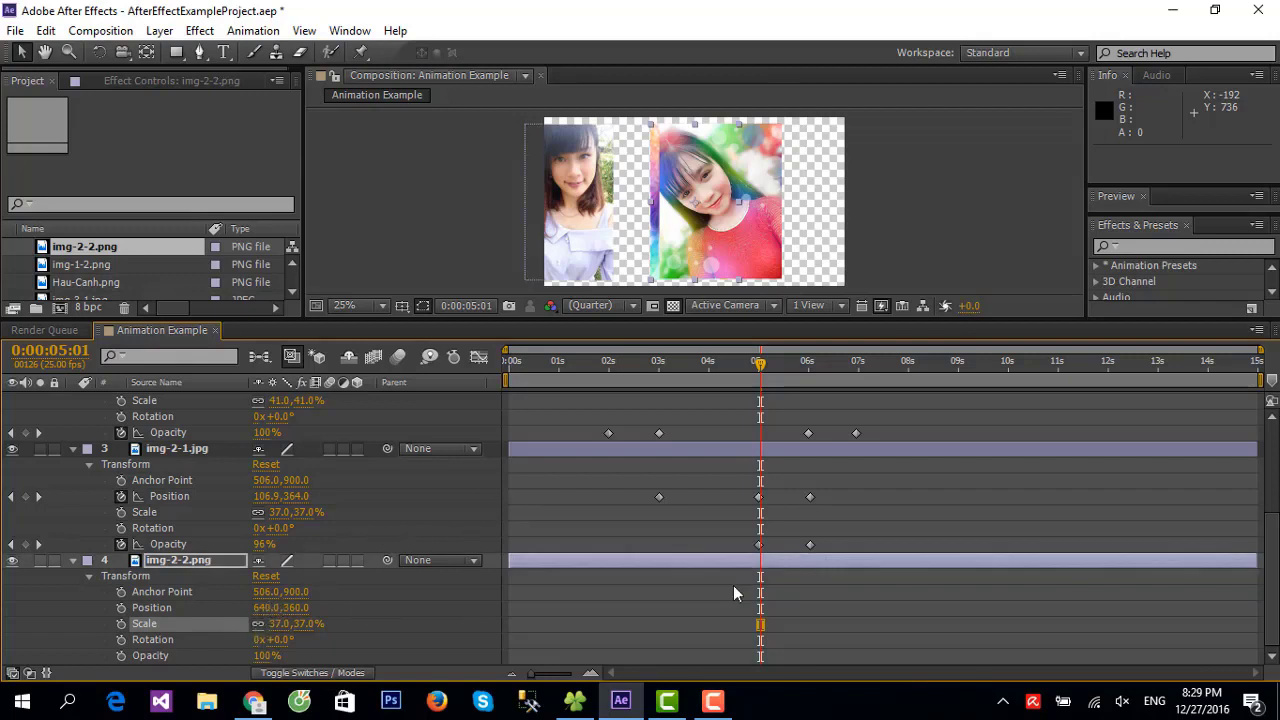
Key img-2-2.png at Position 110,360 and Opacity 0% at 5:01
{"action": "left_click_drag", "start_coordinate": [265, 608], "coordinate": [3, 603]}
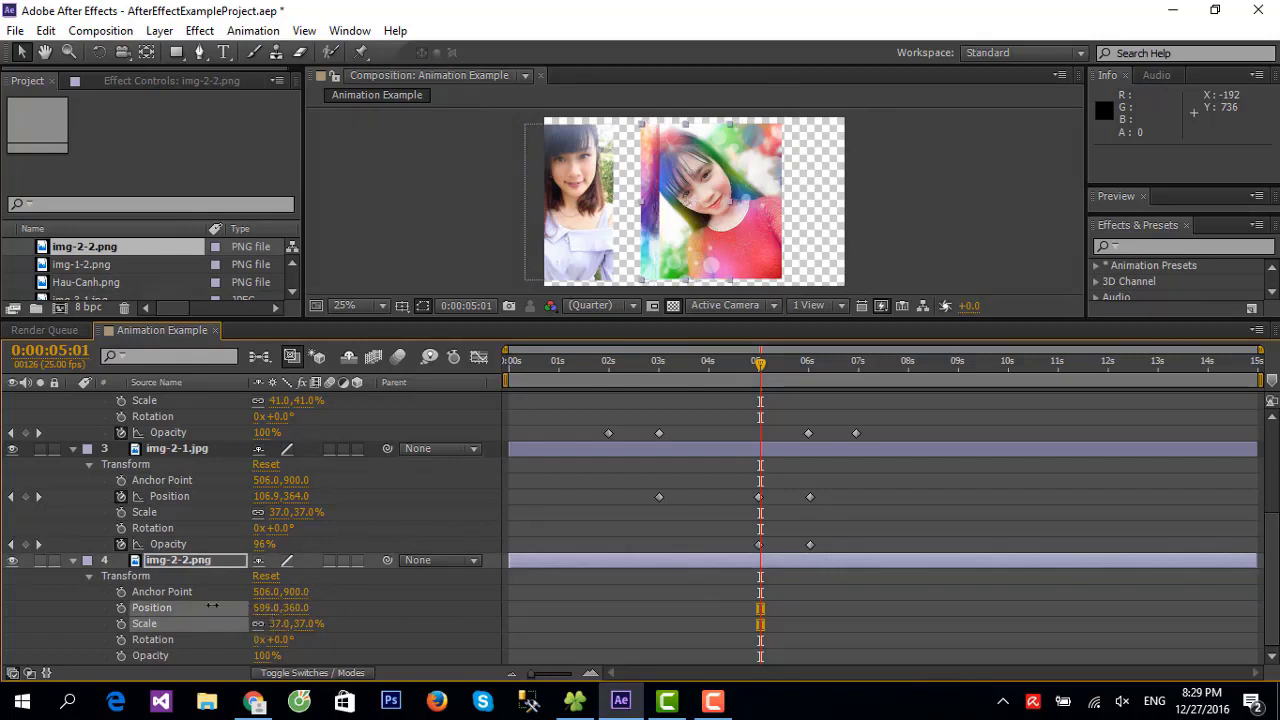
{"action": "left_click", "coordinate": [3, 612]}
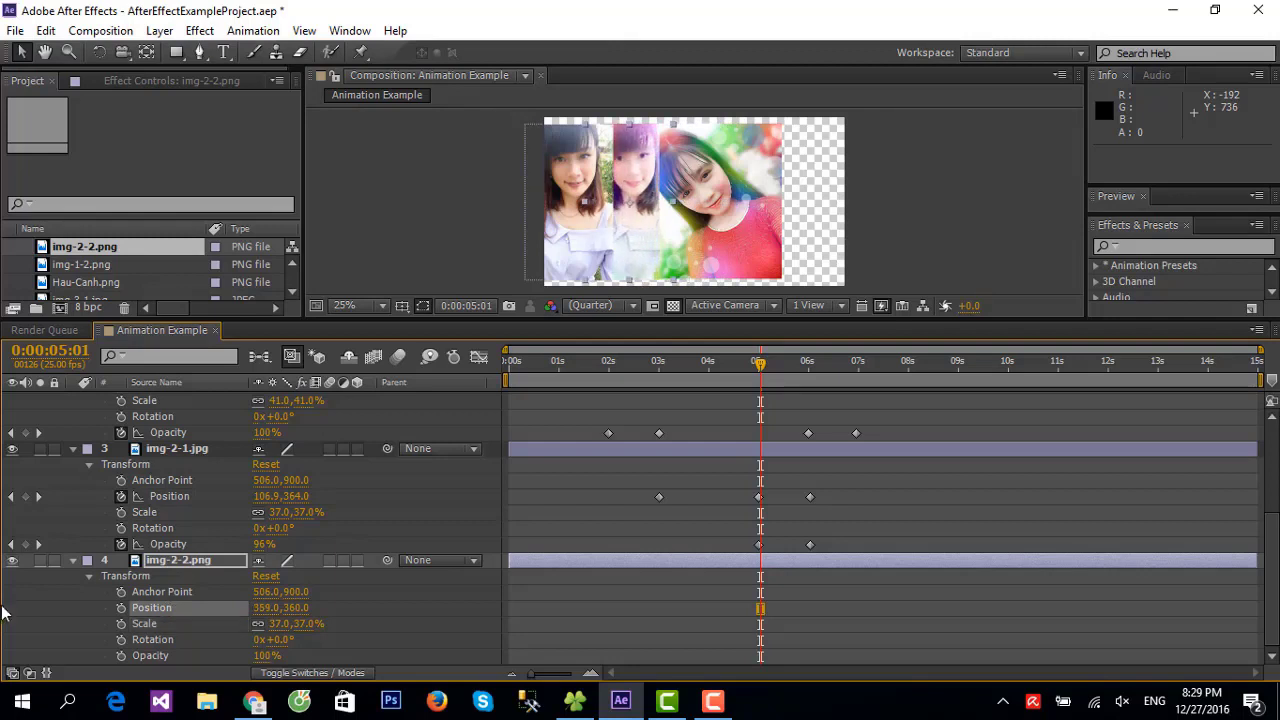
{"action": "left_click_drag", "start_coordinate": [259, 608], "coordinate": [26, 607]}
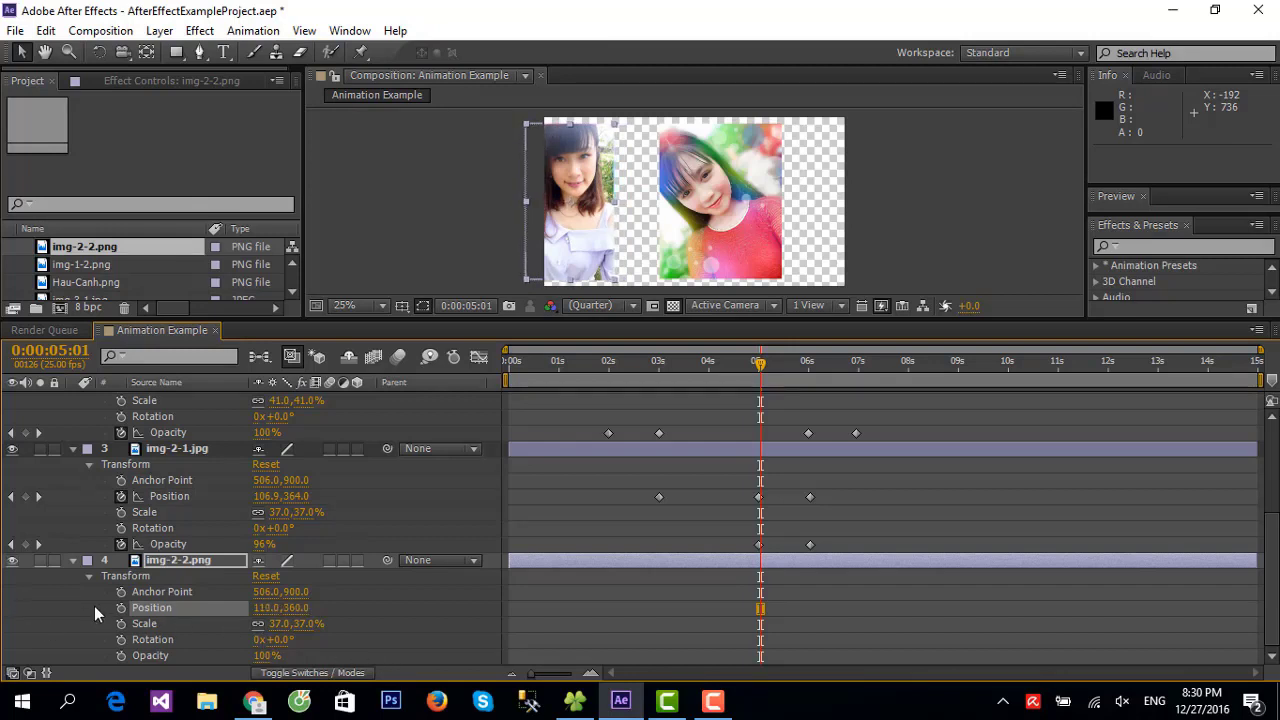
{"action": "left_click", "coordinate": [120, 607]}
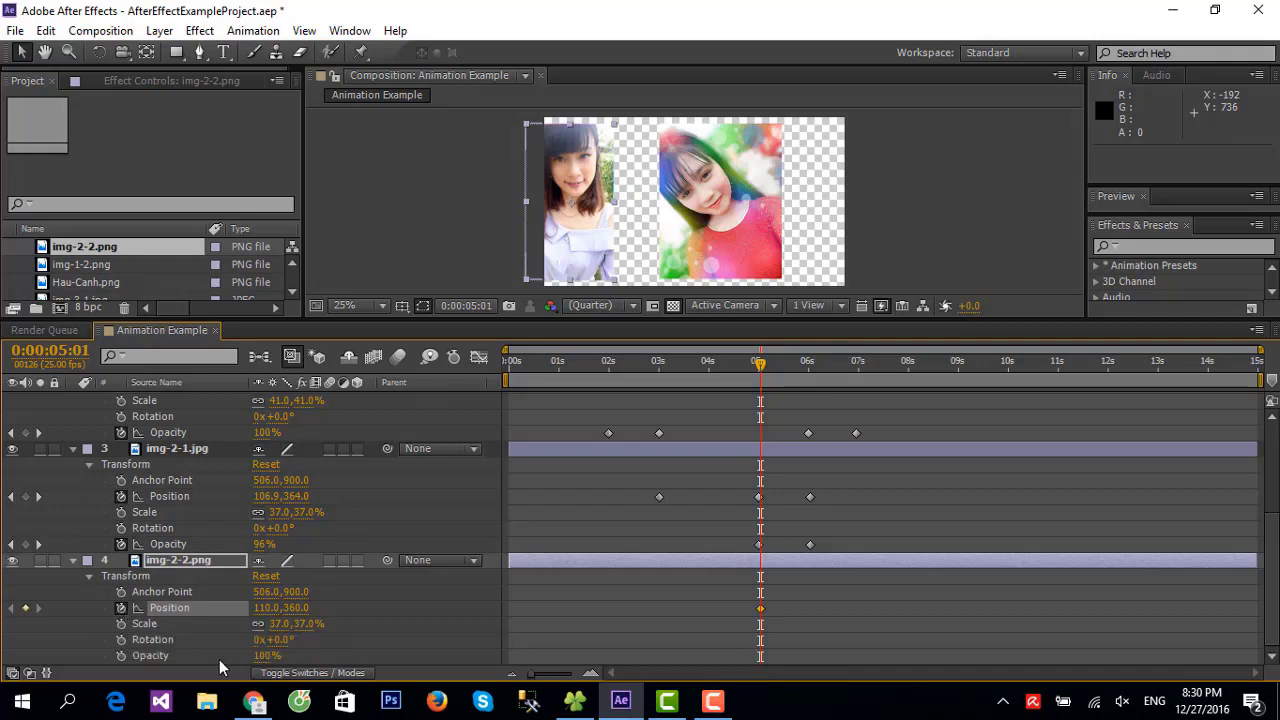
{"action": "left_click", "coordinate": [121, 655]}
{"action": "left_click", "coordinate": [267, 655]}
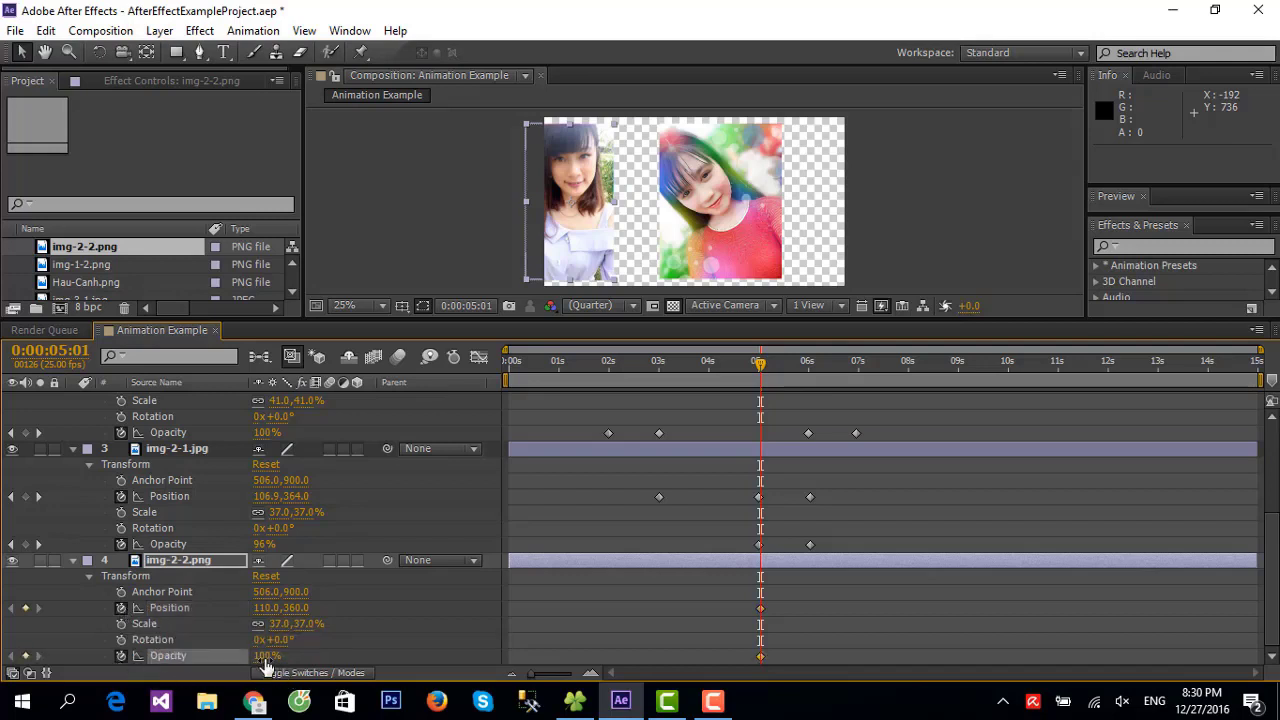
{"action": "type", "text": "0"}
{"action": "key", "text": "Return"}
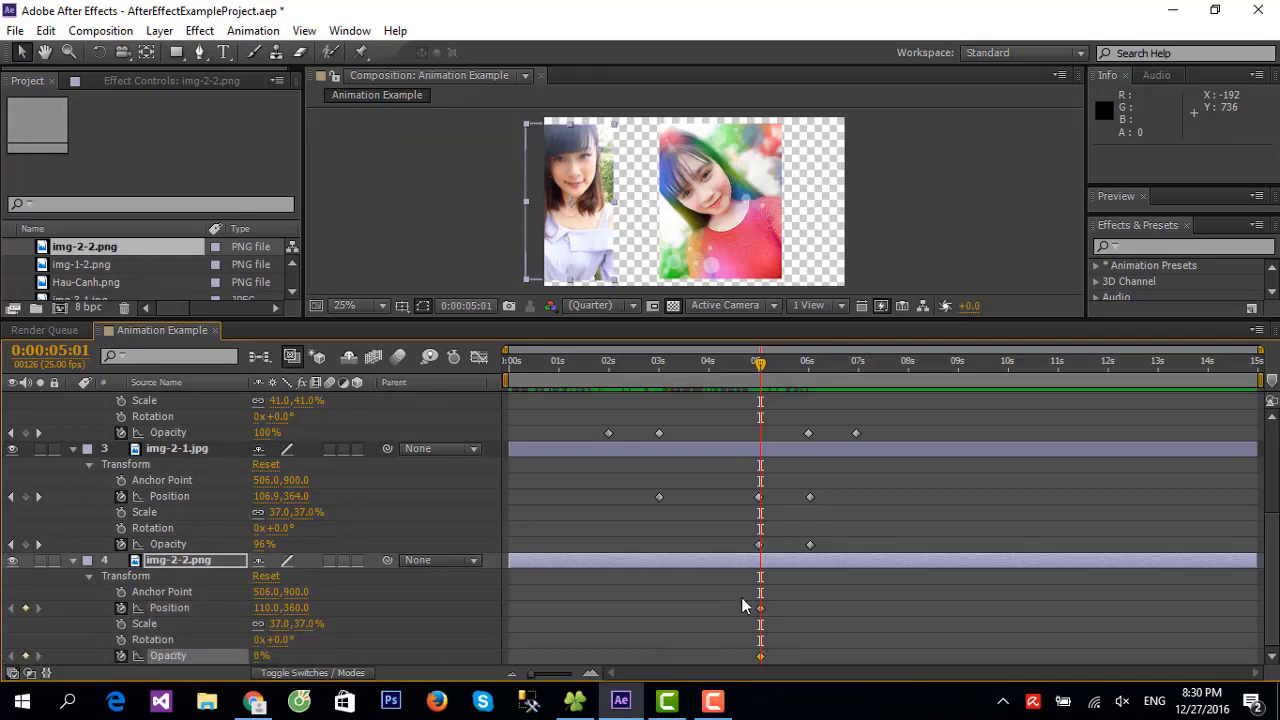
{"action": "left_click", "coordinate": [742, 598]}
{"action": "left_click_drag", "start_coordinate": [762, 366], "coordinate": [813, 372]}
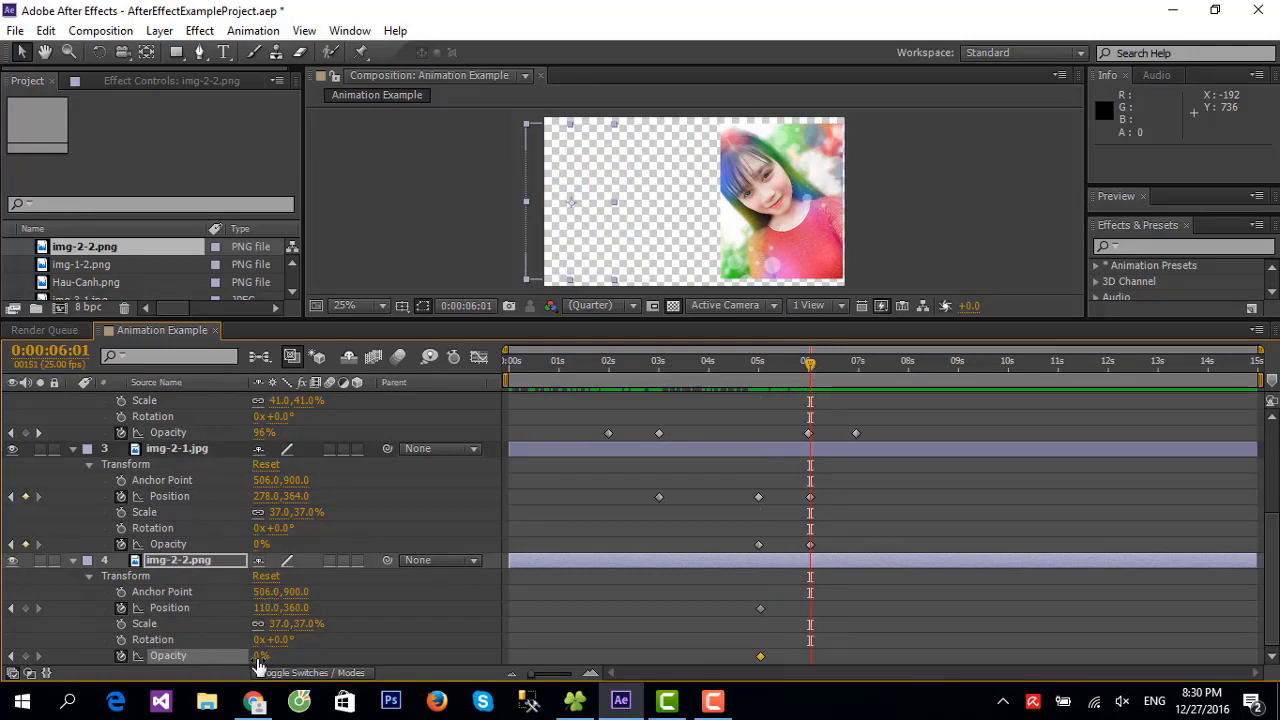
{"action": "left_click_drag", "start_coordinate": [262, 656], "coordinate": [439, 657]}
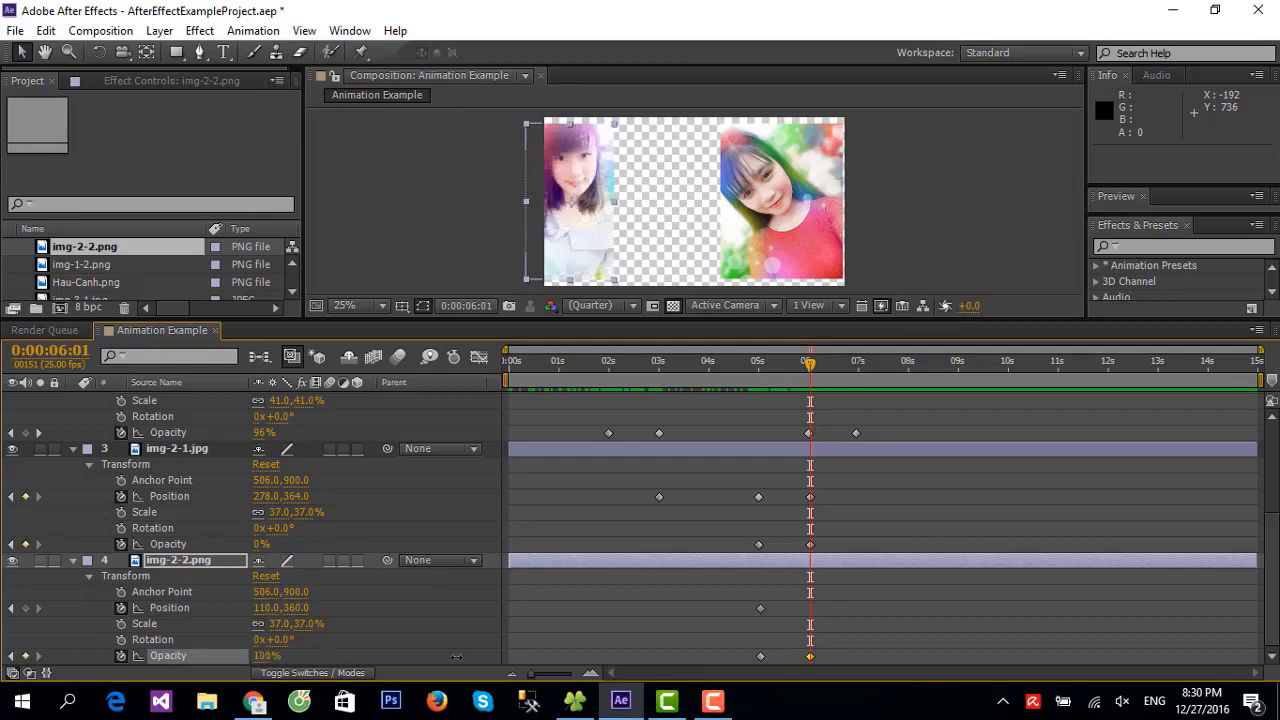
{"action": "left_click_drag", "start_coordinate": [266, 608], "coordinate": [339, 598]}
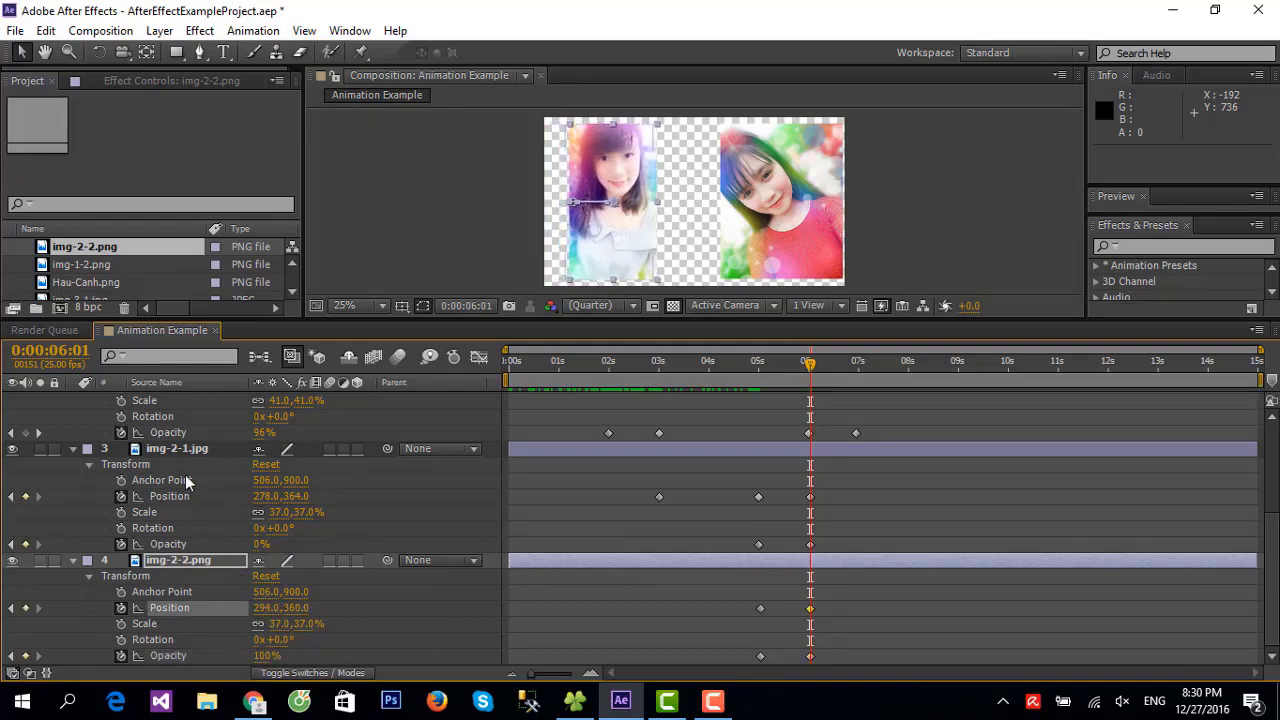
{"action": "left_click", "coordinate": [173, 449]}
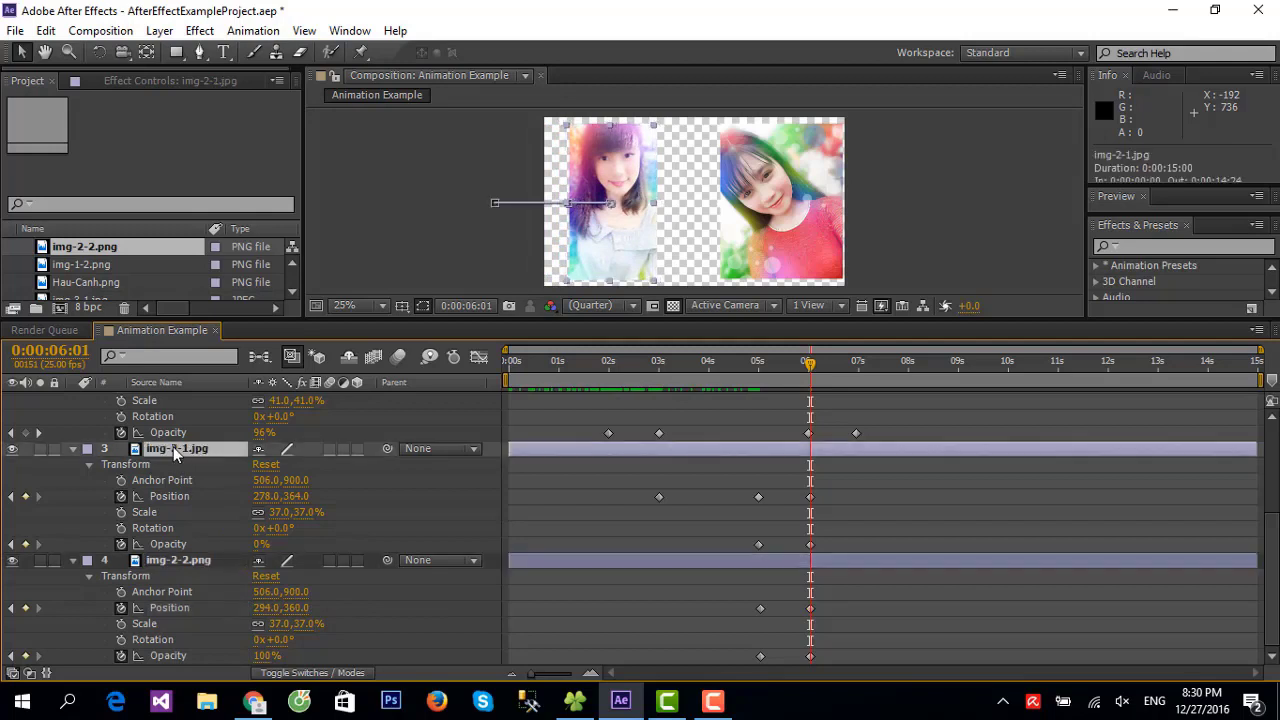
{"action": "left_click", "coordinate": [176, 560]}
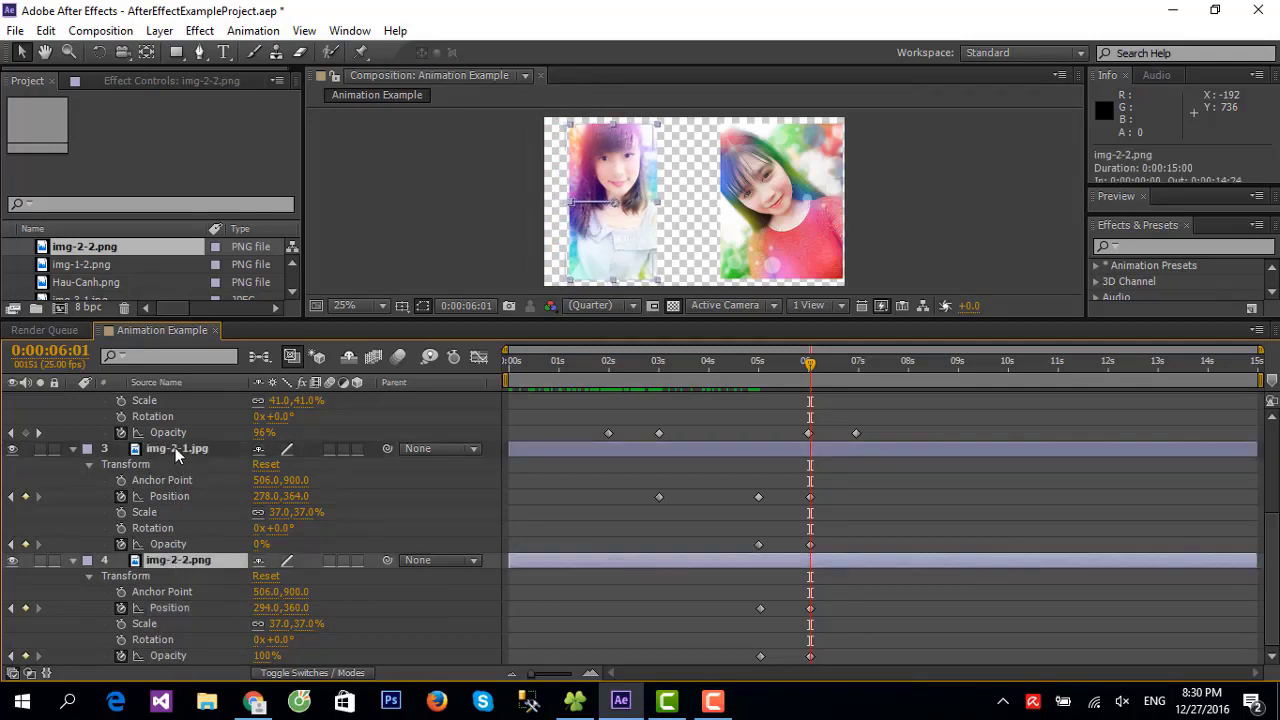
{"action": "left_click", "coordinate": [175, 449]}
{"action": "left_click", "coordinate": [165, 562]}
{"action": "mouse_move", "coordinate": [810, 365]}
{"action": "left_mouse_down"}
{"action": "mouse_move", "coordinate": [815, 398]}
{"action": "mouse_move", "coordinate": [787, 402]}
{"action": "mouse_move", "coordinate": [811, 402]}
{"action": "left_mouse_up"}
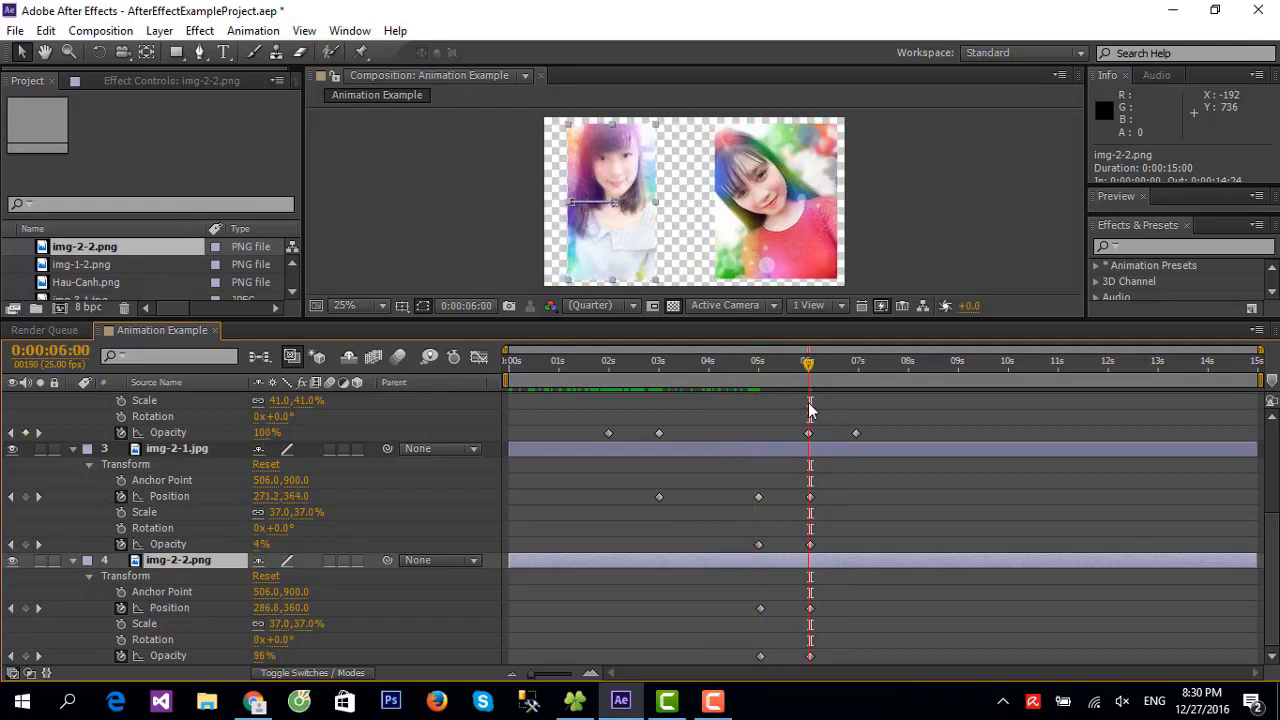
{"action": "scroll", "coordinate": [883, 518], "scroll_direction": "up", "scroll_amount": 3}
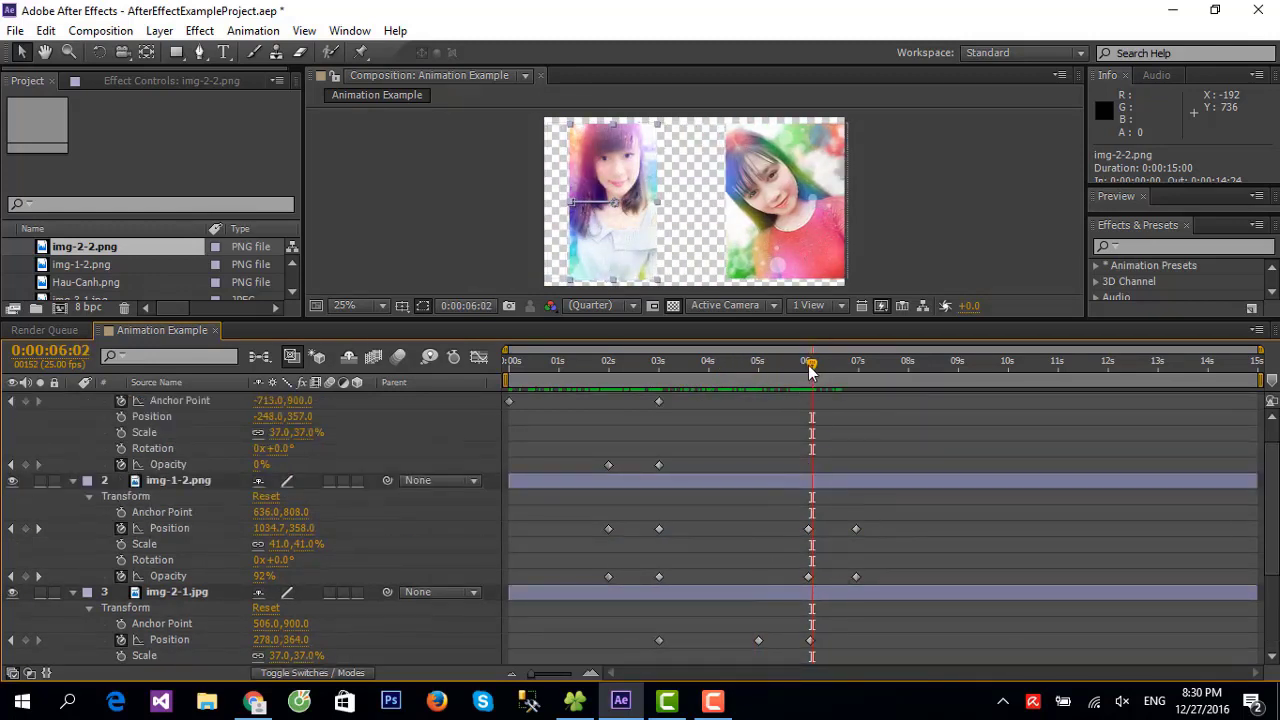
{"action": "mouse_move", "coordinate": [811, 372]}
{"action": "left_mouse_down"}
{"action": "mouse_move", "coordinate": [656, 394]}
{"action": "mouse_move", "coordinate": [808, 410]}
{"action": "left_mouse_up"}
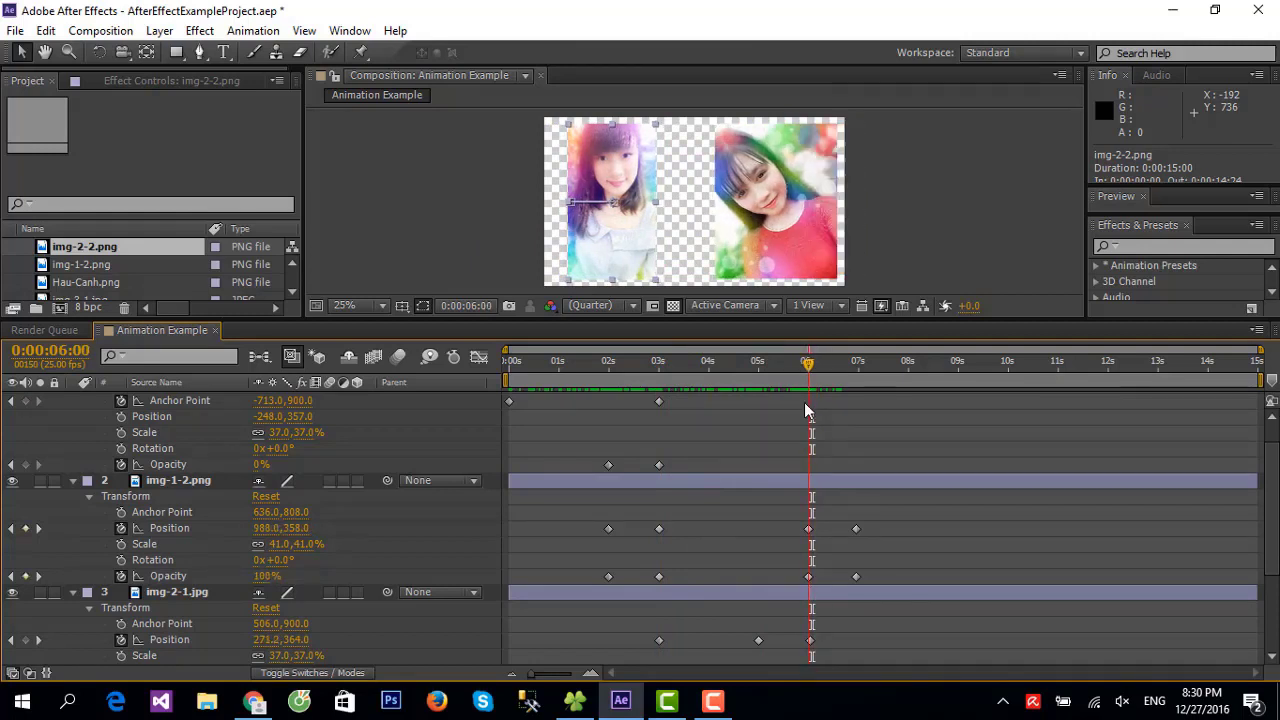
{"action": "scroll", "coordinate": [810, 500], "scroll_direction": "down", "scroll_amount": 3}
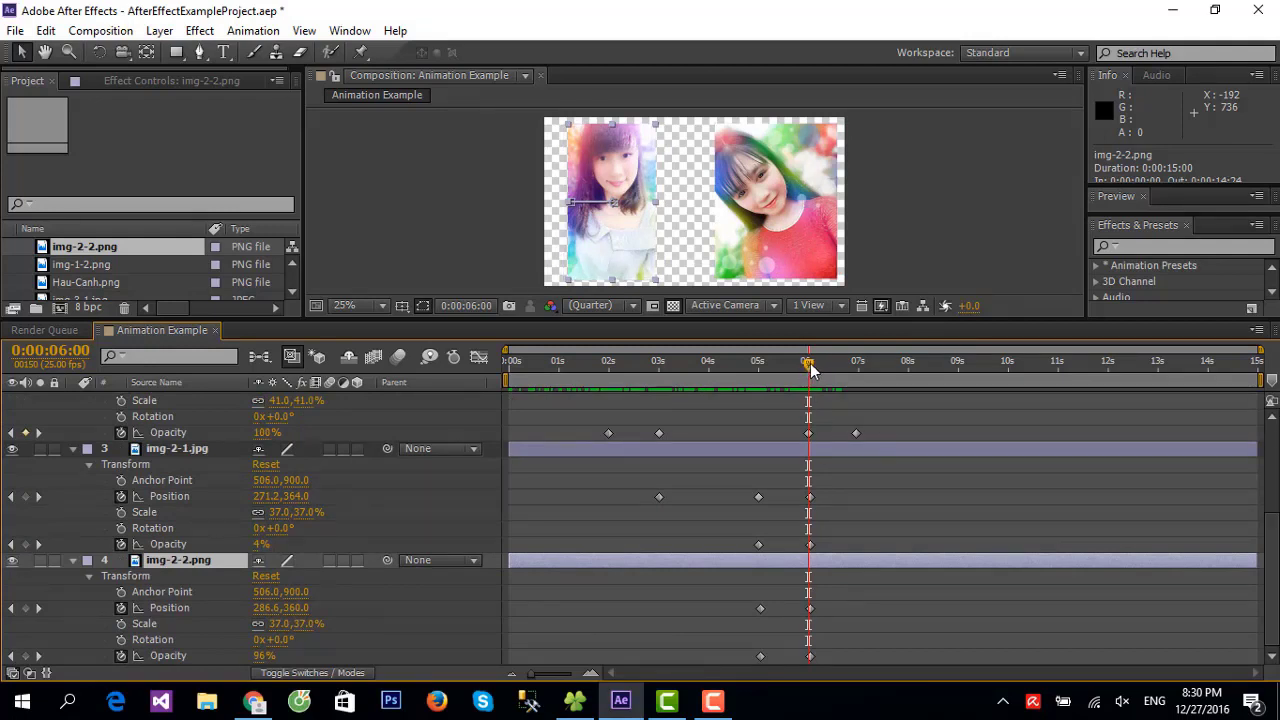
{"action": "left_click_drag", "start_coordinate": [814, 364], "coordinate": [959, 381]}
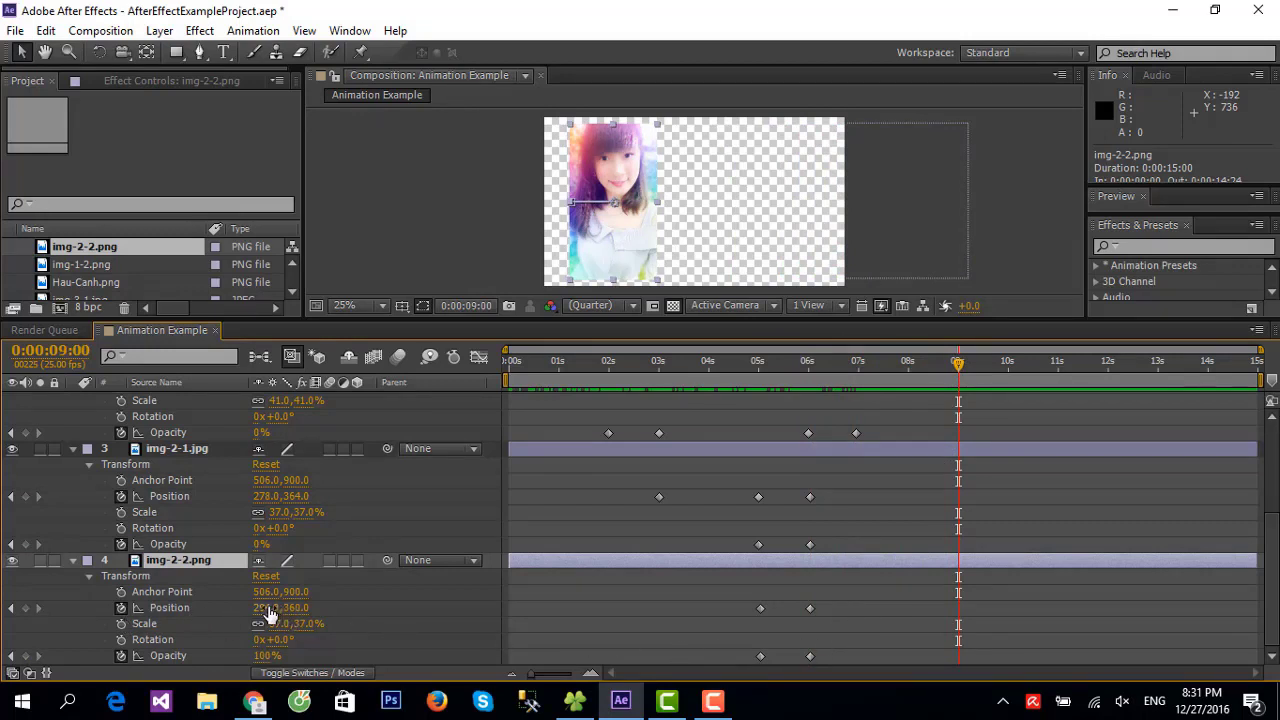
Keyframe img-2-2.png's Position and 100% Opacity at 9 seconds so it holds
{"action": "left_click_drag", "start_coordinate": [265, 608], "coordinate": [975, 601]}
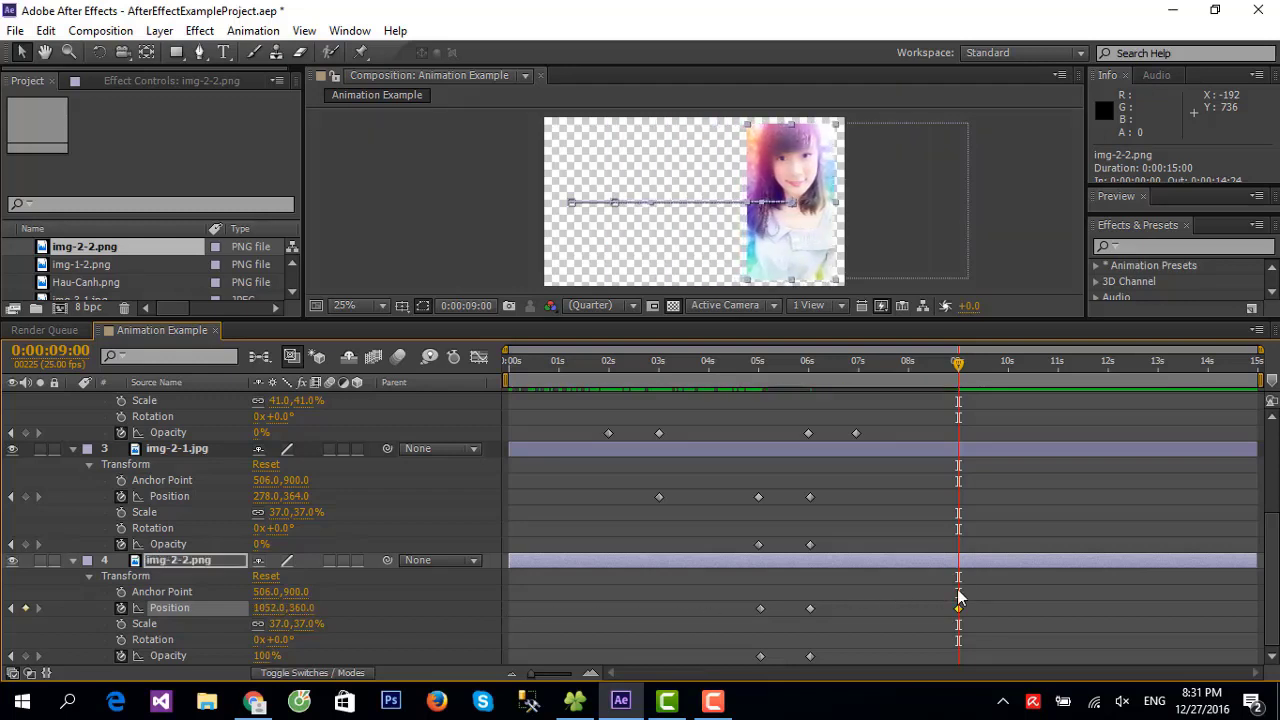
{"action": "scroll", "coordinate": [953, 603], "scroll_direction": "up", "scroll_amount": 1}
{"action": "scroll", "coordinate": [950, 595], "scroll_direction": "up", "scroll_amount": 1}
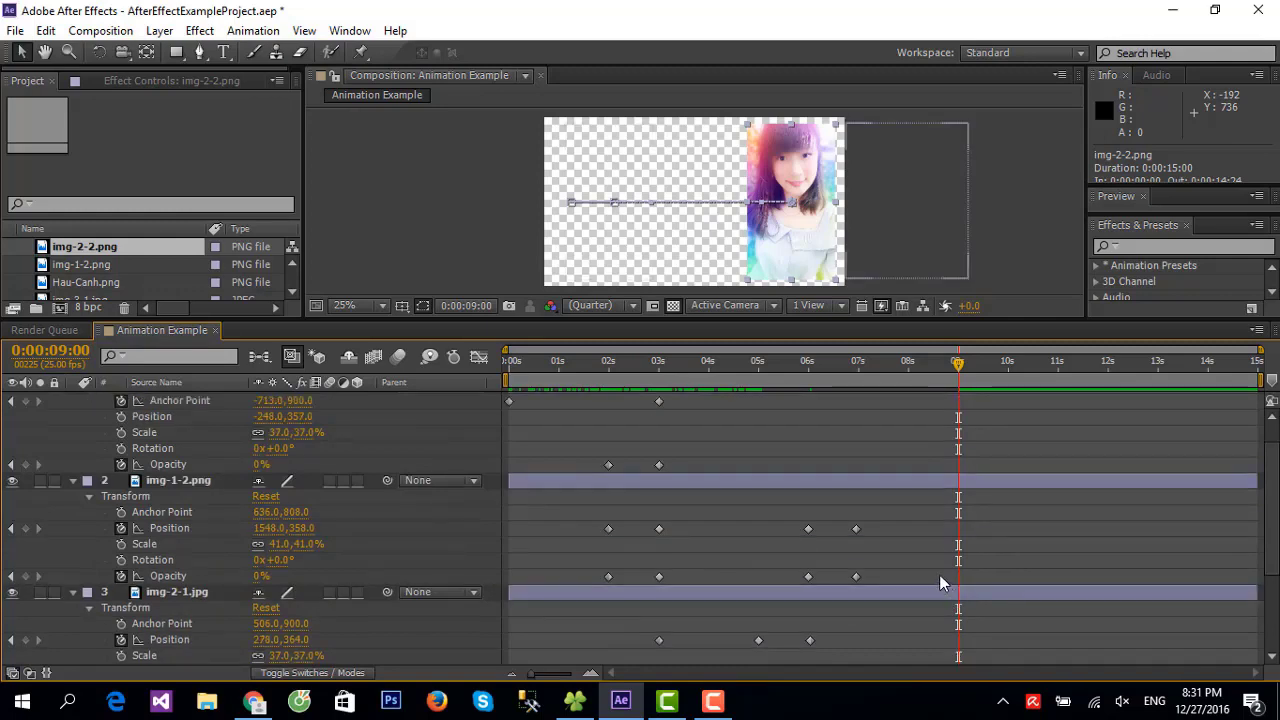
{"action": "scroll", "coordinate": [938, 572], "scroll_direction": "up", "scroll_amount": 2}
{"action": "scroll", "coordinate": [934, 566], "scroll_direction": "down", "scroll_amount": 1}
{"action": "scroll", "coordinate": [930, 530], "scroll_direction": "down", "scroll_amount": 2}
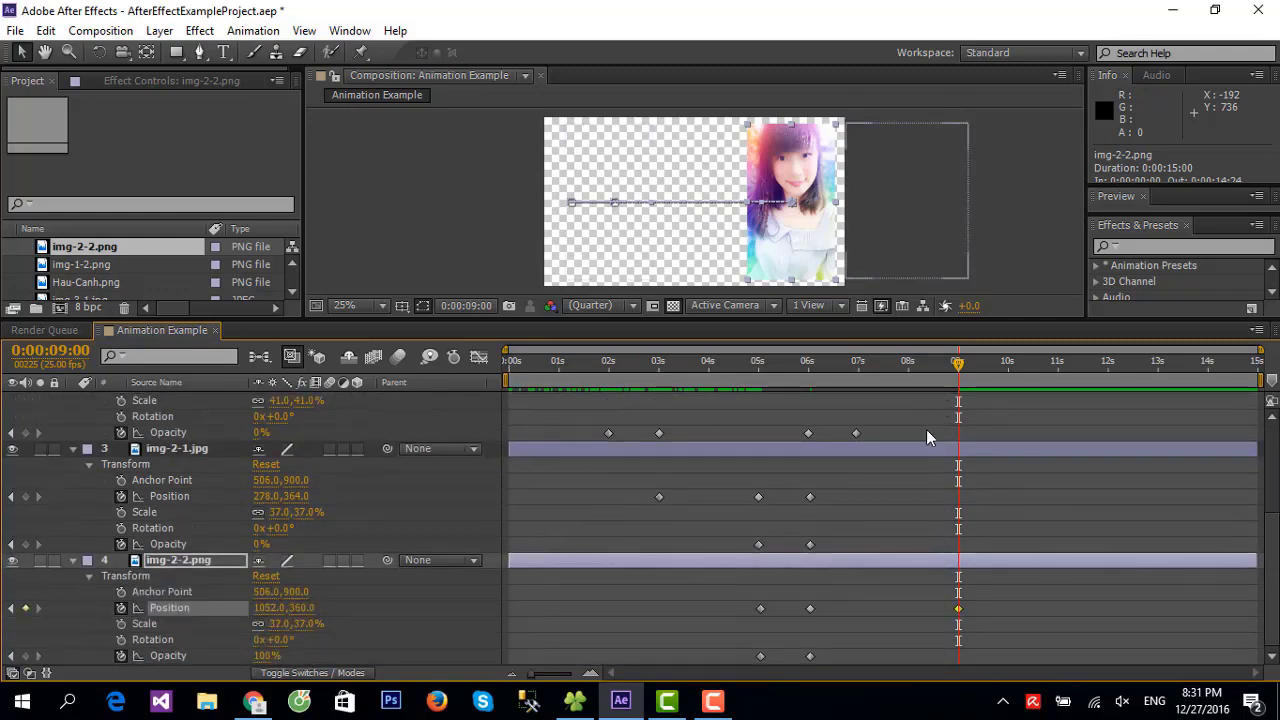
{"action": "mouse_move", "coordinate": [958, 370]}
{"action": "left_mouse_down"}
{"action": "mouse_move", "coordinate": [801, 390]}
{"action": "mouse_move", "coordinate": [956, 386]}
{"action": "left_mouse_up"}
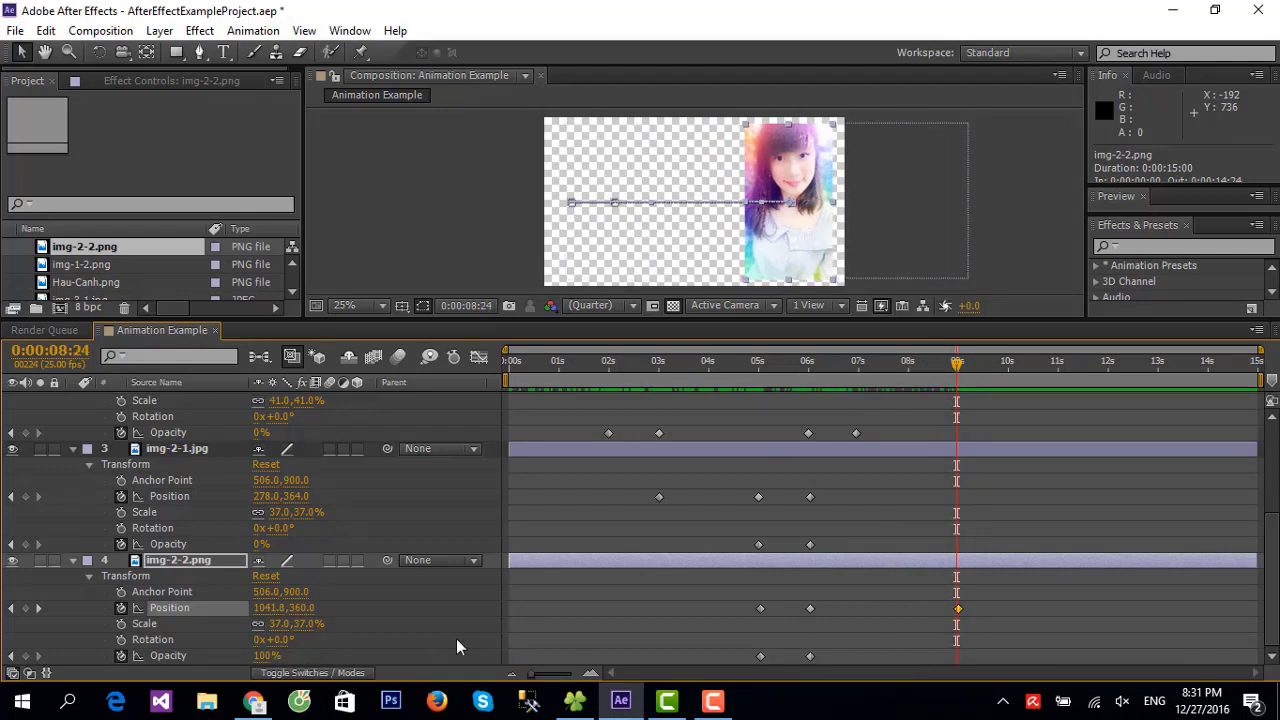
{"action": "left_click", "coordinate": [267, 656]}
{"action": "key", "text": "Return"}
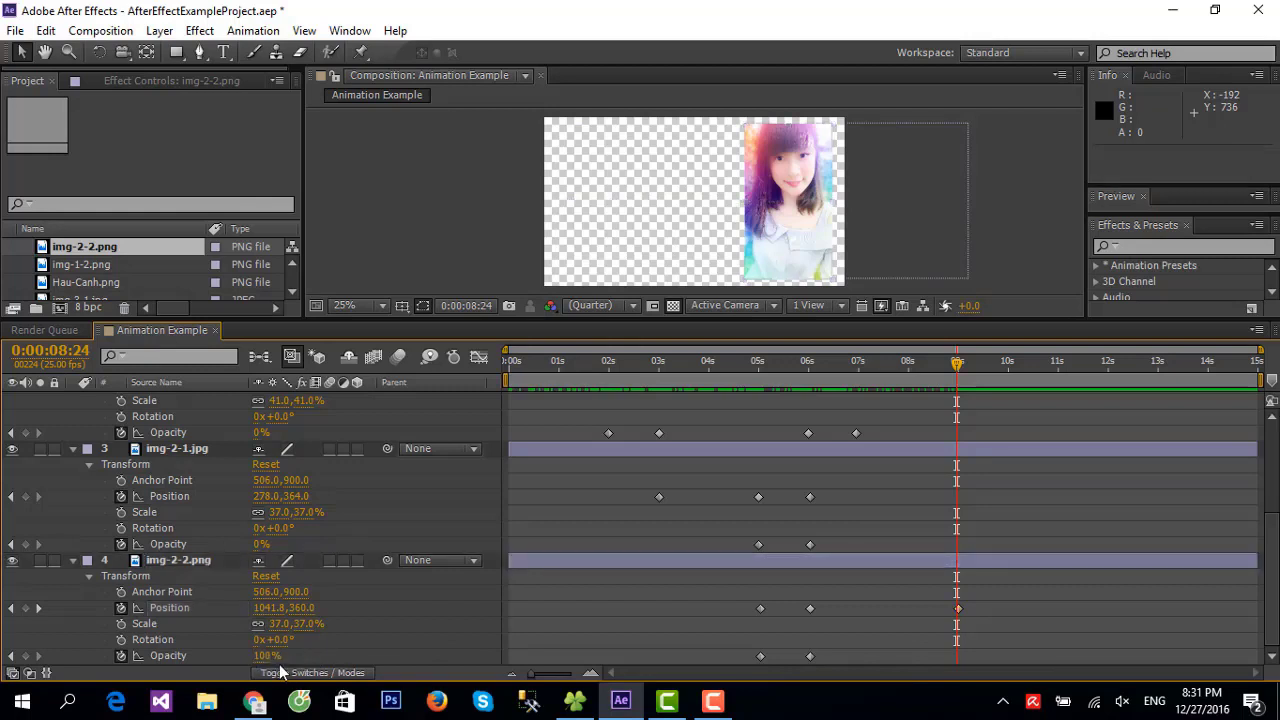
{"action": "left_click", "coordinate": [168, 655]}
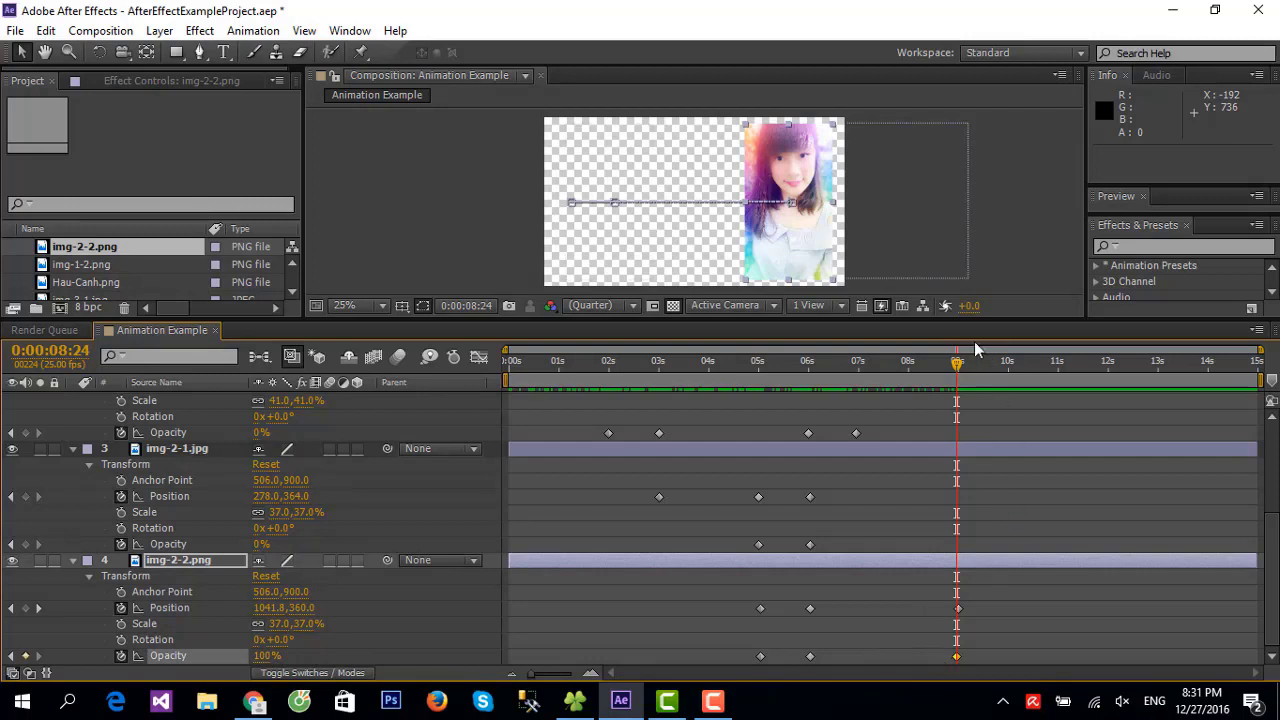
At 10 seconds, slide img-2-2.png to X 1481 and fade Opacity to 0%
{"action": "scroll", "coordinate": [914, 480], "scroll_direction": "up", "scroll_amount": 1}
{"action": "scroll", "coordinate": [928, 437], "scroll_direction": "up", "scroll_amount": 2}
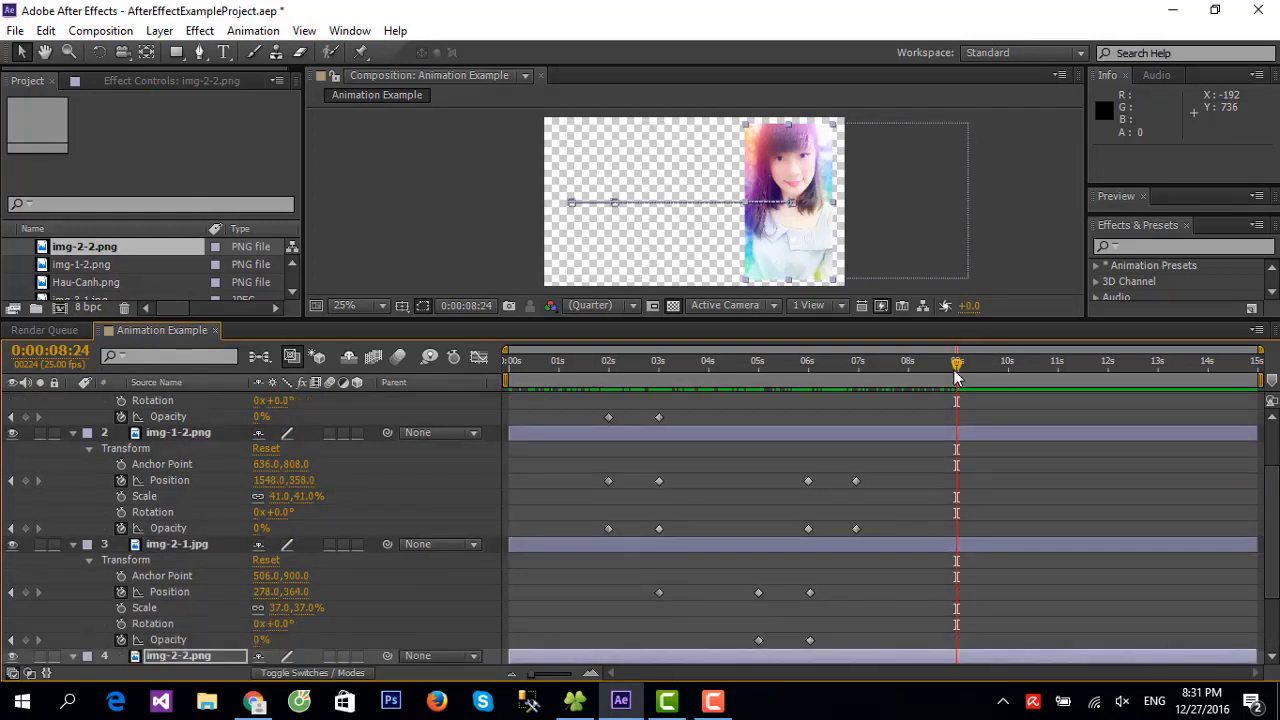
{"action": "mouse_move", "coordinate": [955, 370]}
{"action": "left_mouse_down"}
{"action": "mouse_move", "coordinate": [938, 386]}
{"action": "mouse_move", "coordinate": [1010, 388]}
{"action": "left_mouse_up"}
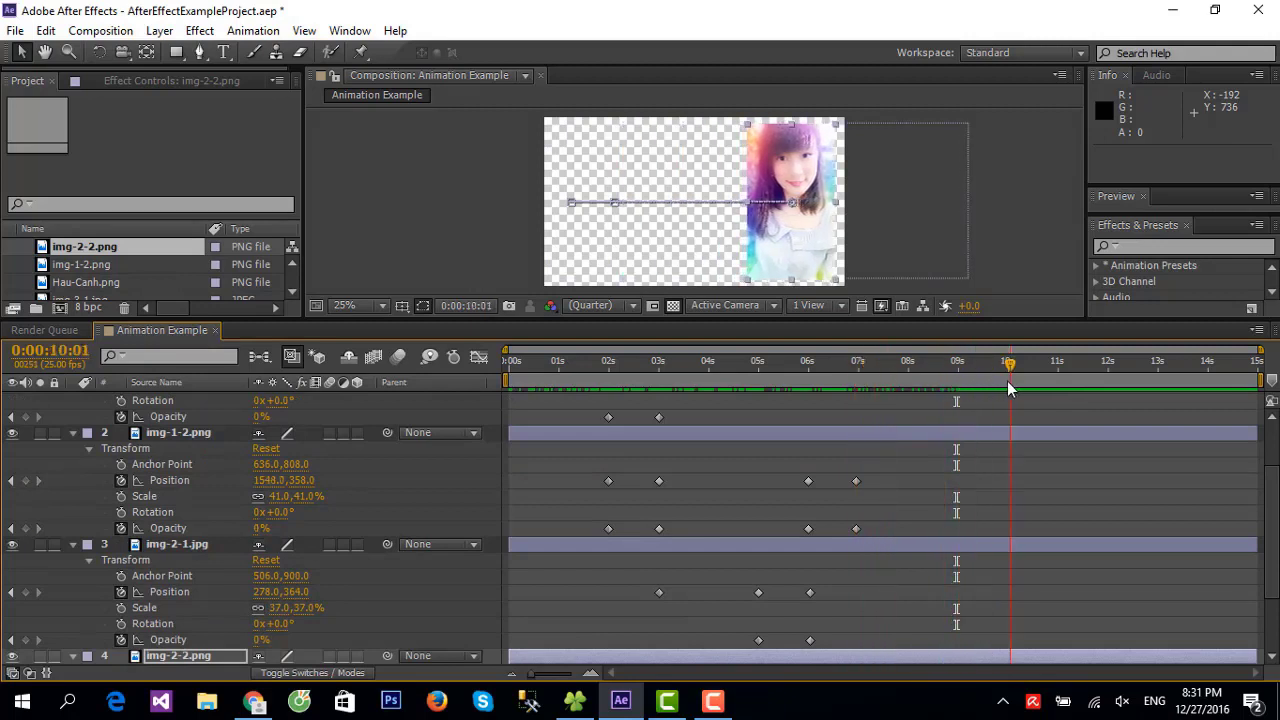
{"action": "scroll", "coordinate": [969, 599], "scroll_direction": "down", "scroll_amount": 3}
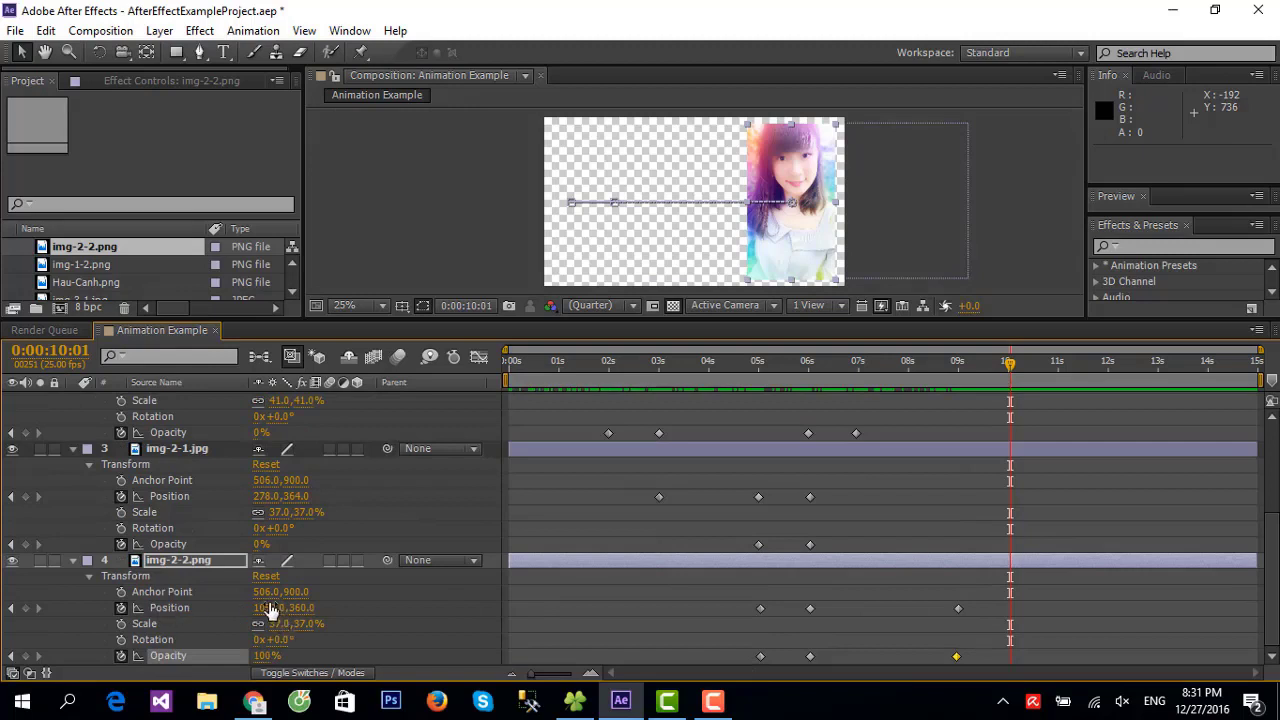
{"action": "left_click_drag", "start_coordinate": [271, 607], "coordinate": [669, 600]}
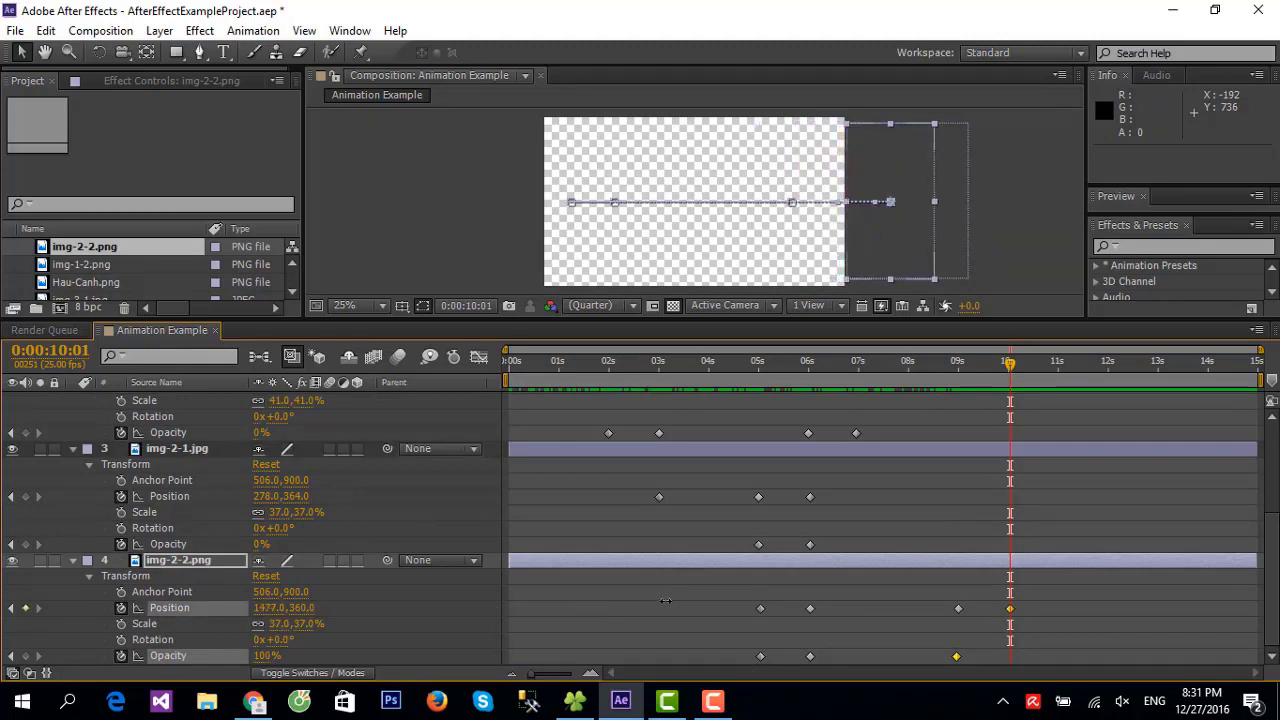
{"action": "left_click", "coordinate": [270, 666]}
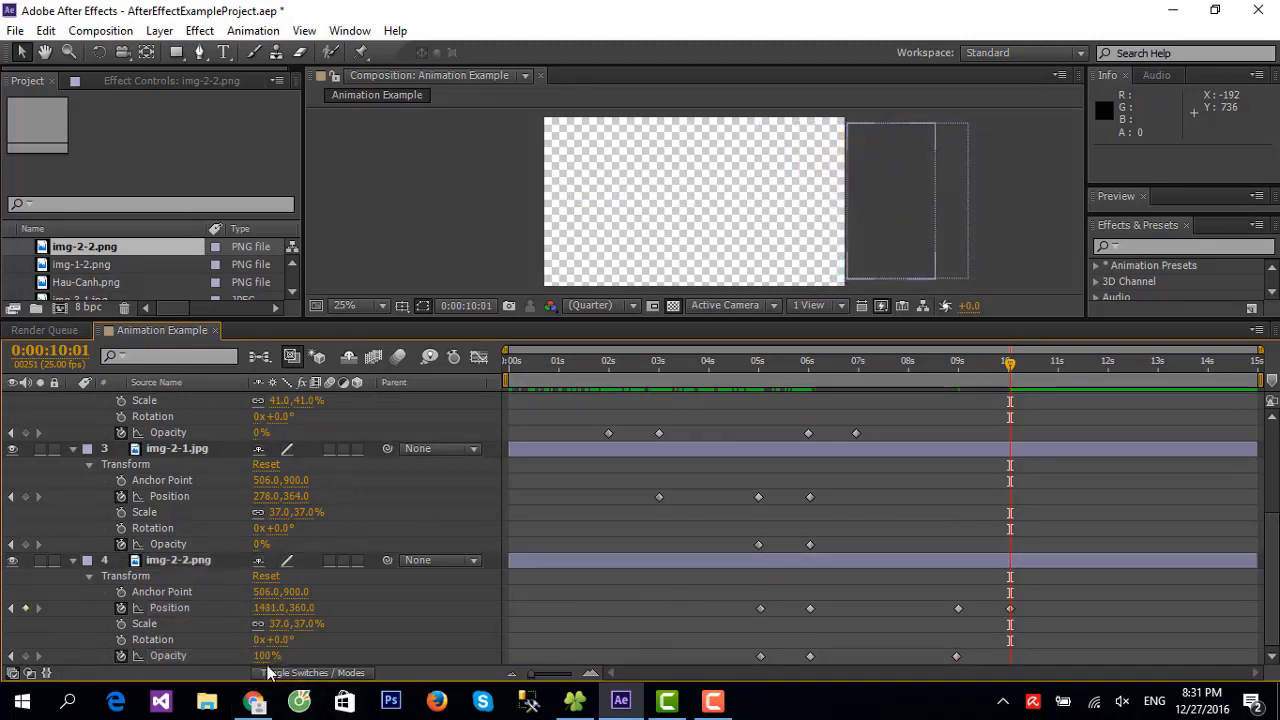
{"action": "left_click_drag", "start_coordinate": [268, 658], "coordinate": [192, 658]}
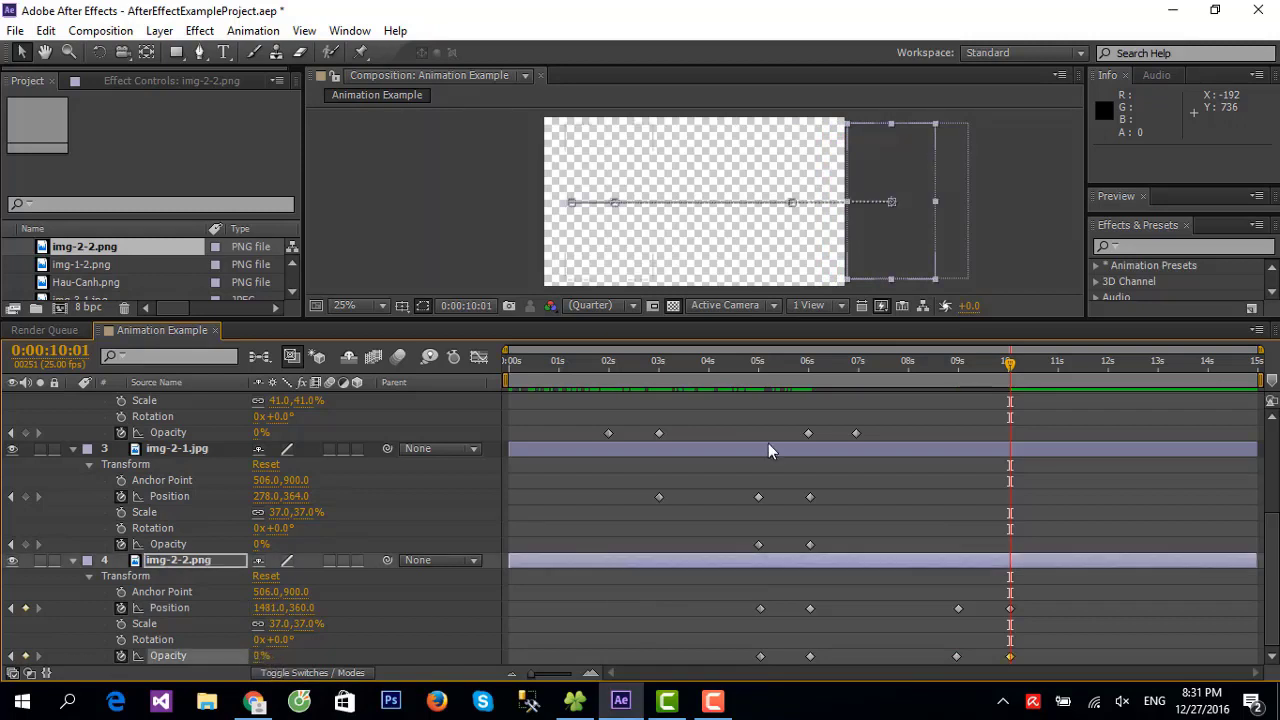
{"action": "left_click_drag", "start_coordinate": [1012, 367], "coordinate": [471, 392]}
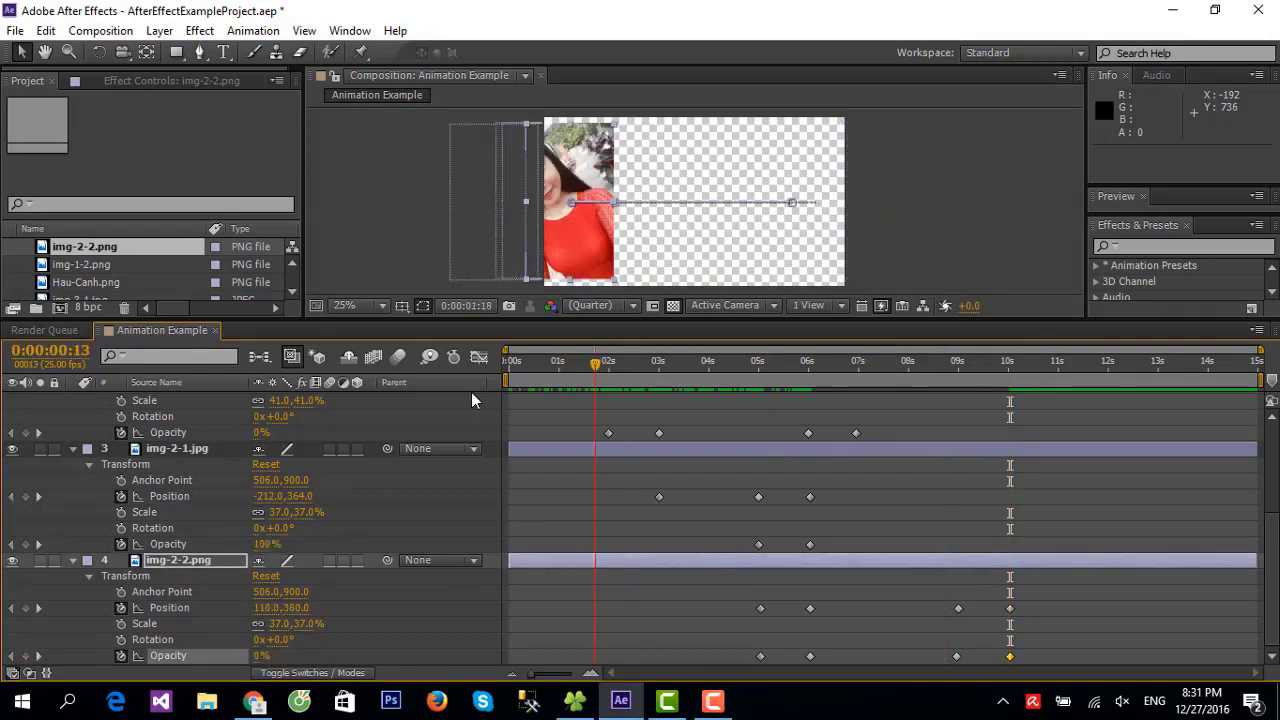
Deselect the layers and play back Animation Example from 0:00 to watch all four photos
{"action": "left_click", "coordinate": [940, 177]}
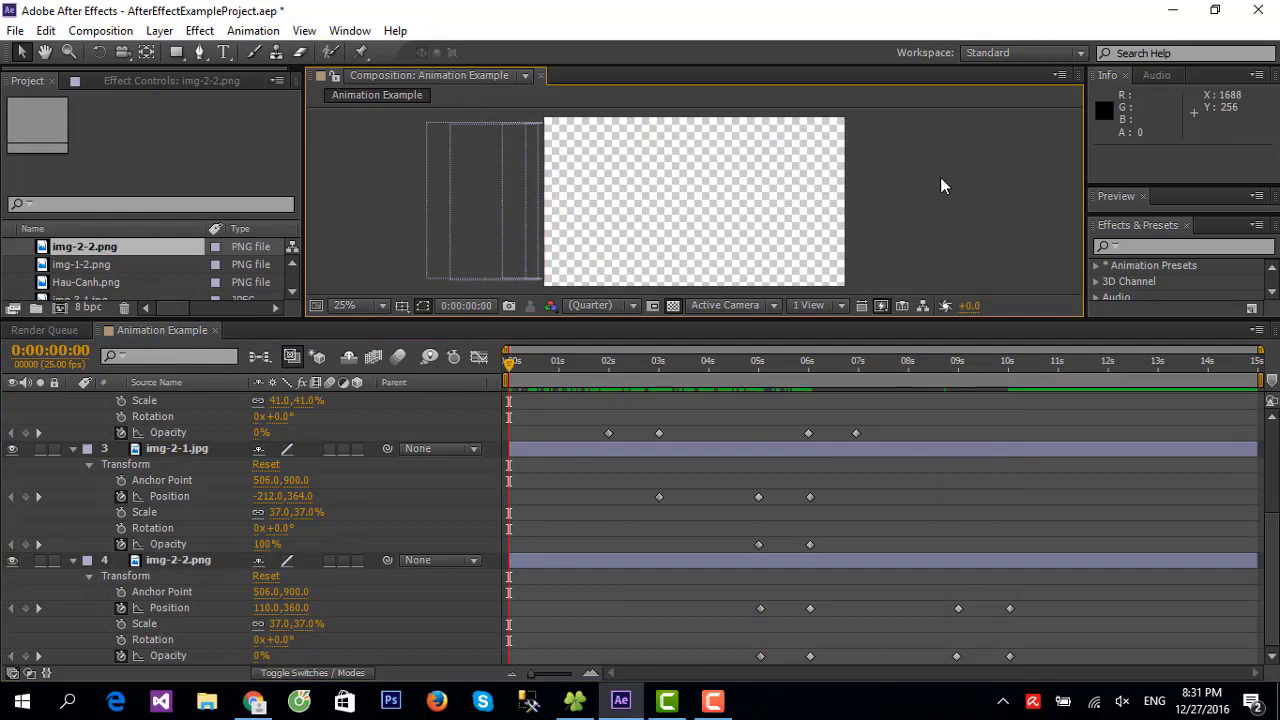
{"action": "key", "text": "space"}
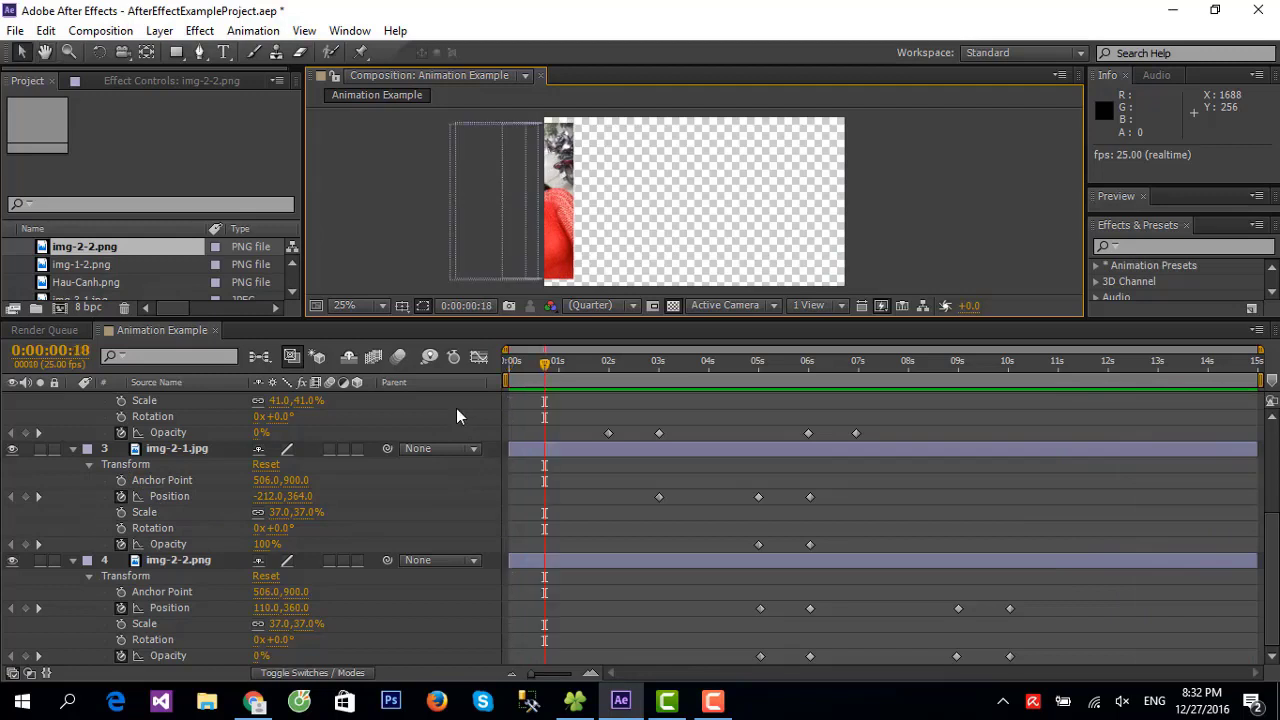
{"action": "scroll", "coordinate": [365, 455], "scroll_direction": "up", "scroll_amount": 4}
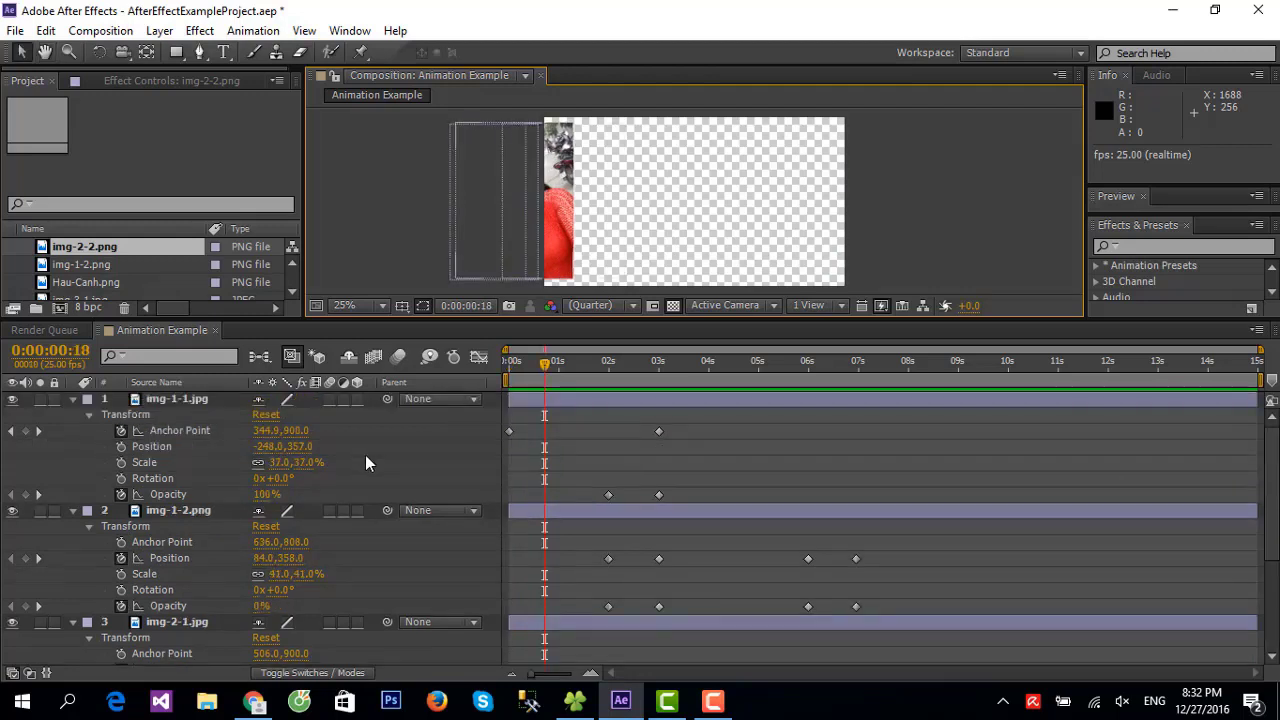
Collapse the img-1-1.jpg and img-1-2.png layer properties in the timeline
{"action": "left_click", "coordinate": [71, 400]}
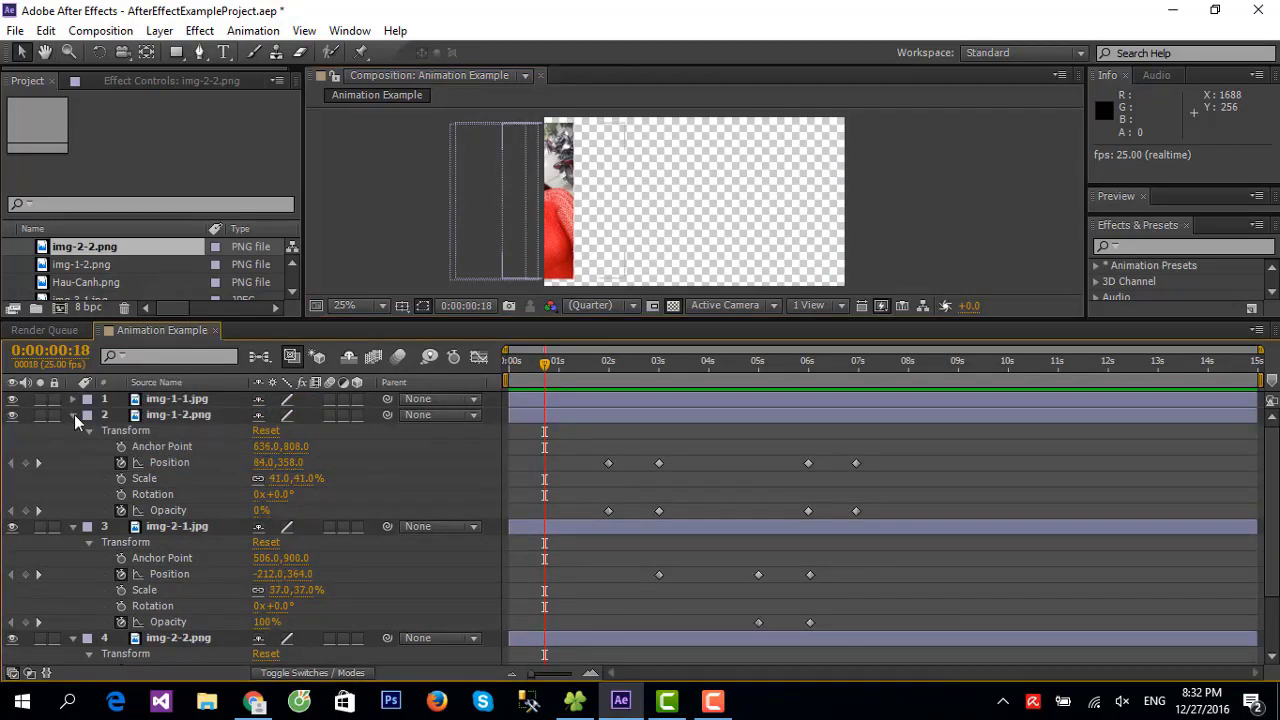
{"action": "left_click", "coordinate": [72, 414]}
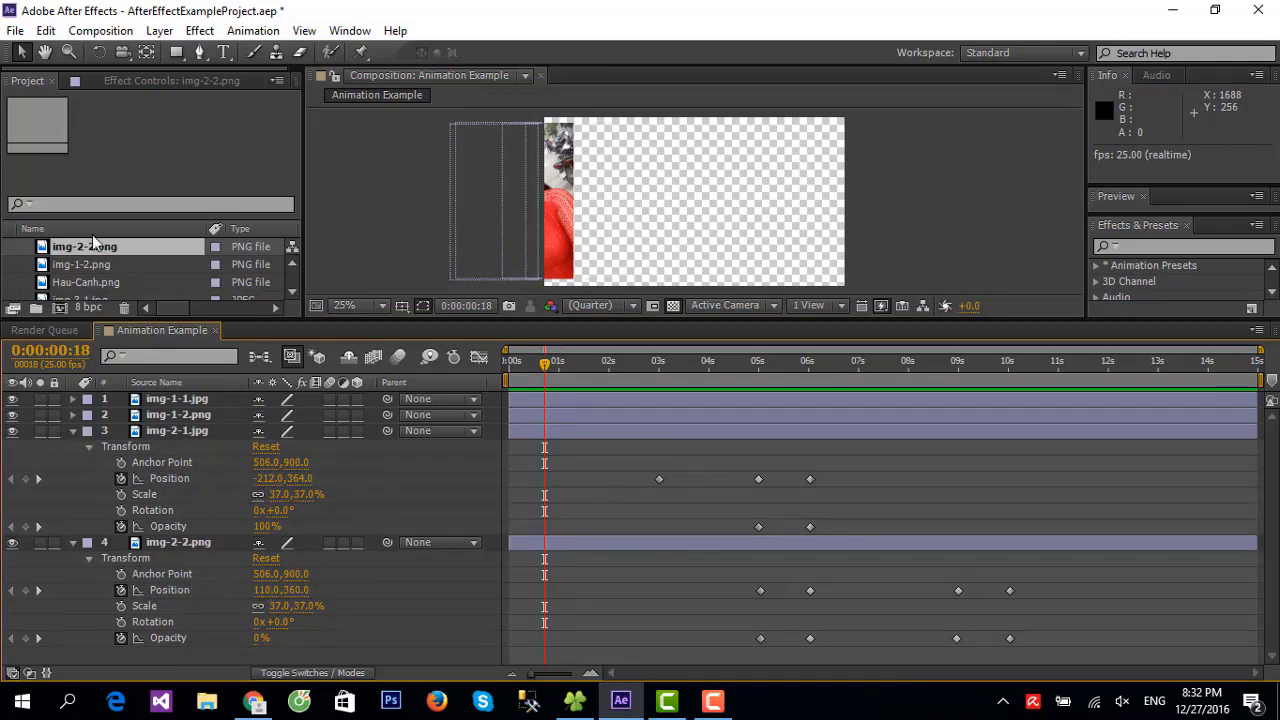
{"action": "scroll", "coordinate": [93, 248], "scroll_direction": "up", "scroll_amount": 2}
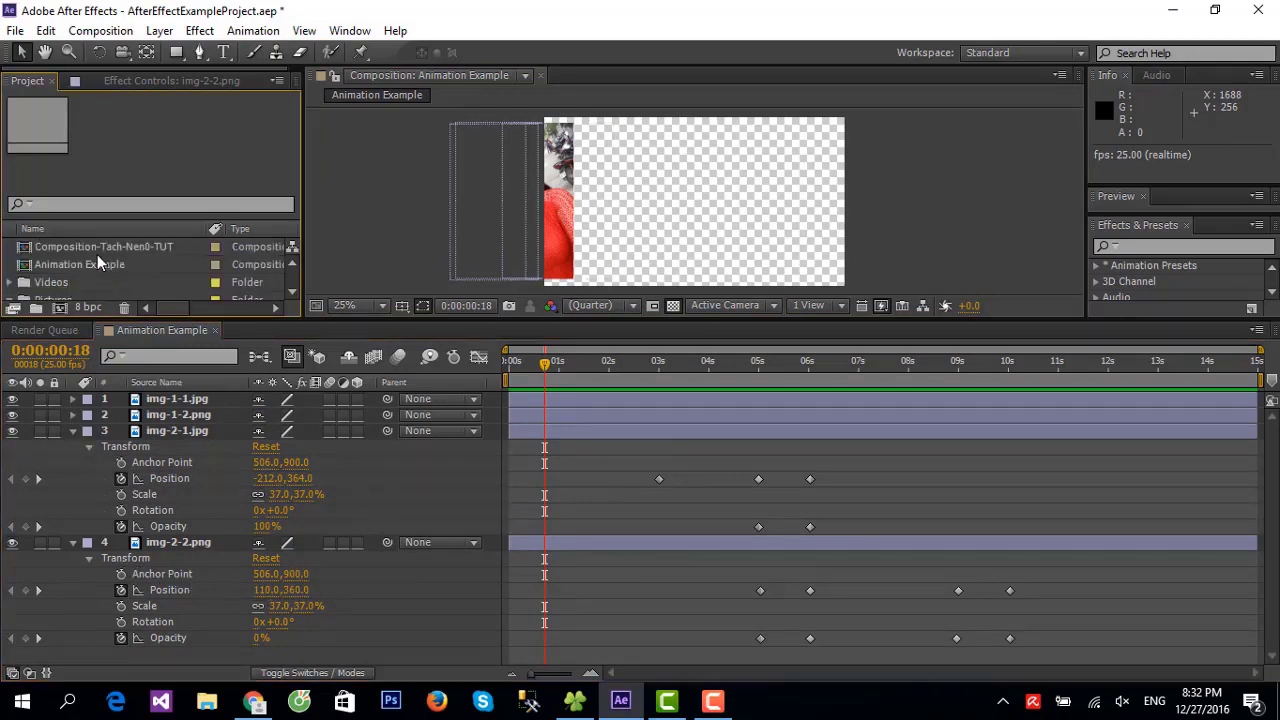
{"action": "scroll", "coordinate": [97, 254], "scroll_direction": "up", "scroll_amount": 2}
Select img-3-2.png in the Project panel to view its details
{"action": "left_click", "coordinate": [106, 286]}
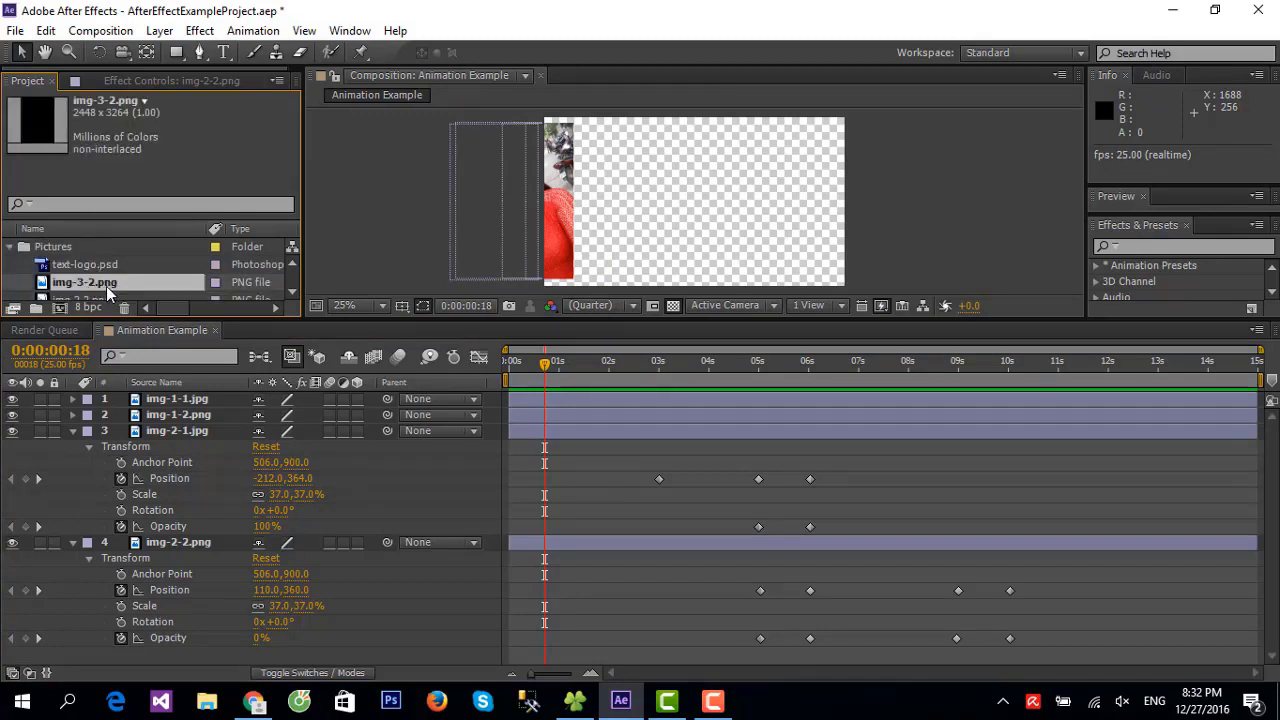
{"action": "scroll", "coordinate": [105, 268], "scroll_direction": "down", "scroll_amount": 2}
{"action": "scroll", "coordinate": [95, 262], "scroll_direction": "up", "scroll_amount": 1}
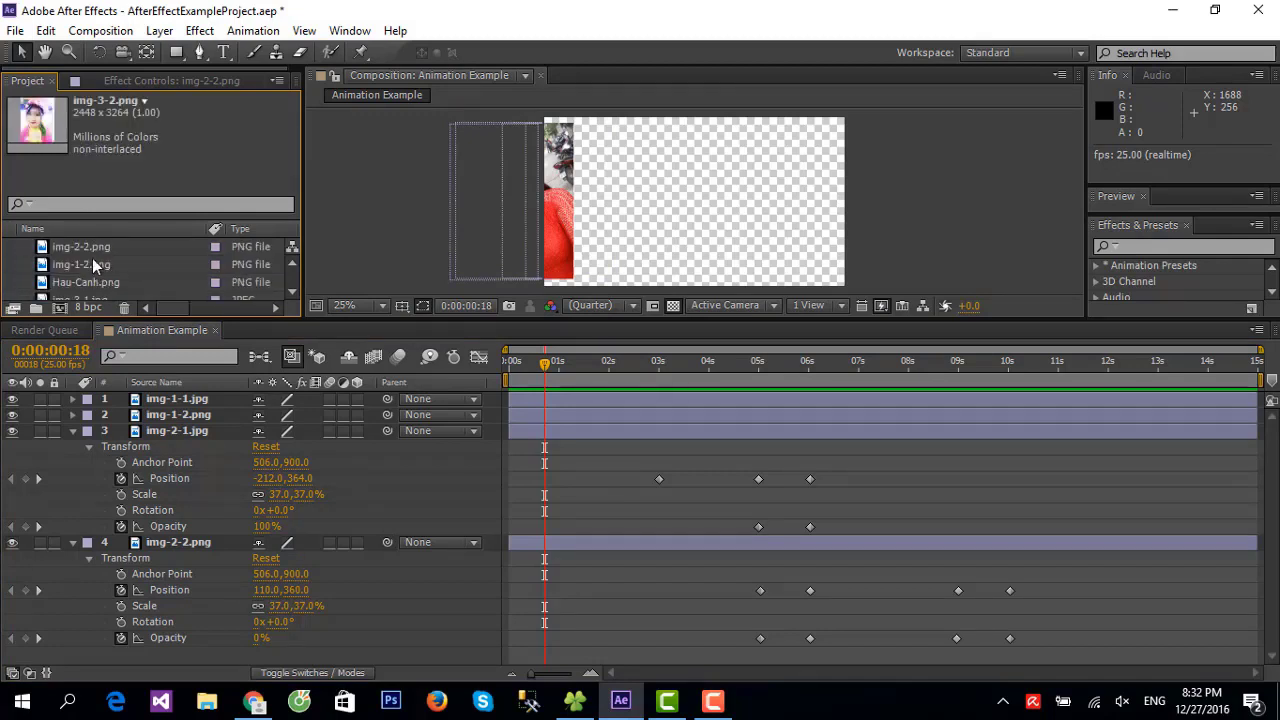
{"action": "scroll", "coordinate": [92, 260], "scroll_direction": "up", "scroll_amount": 1}
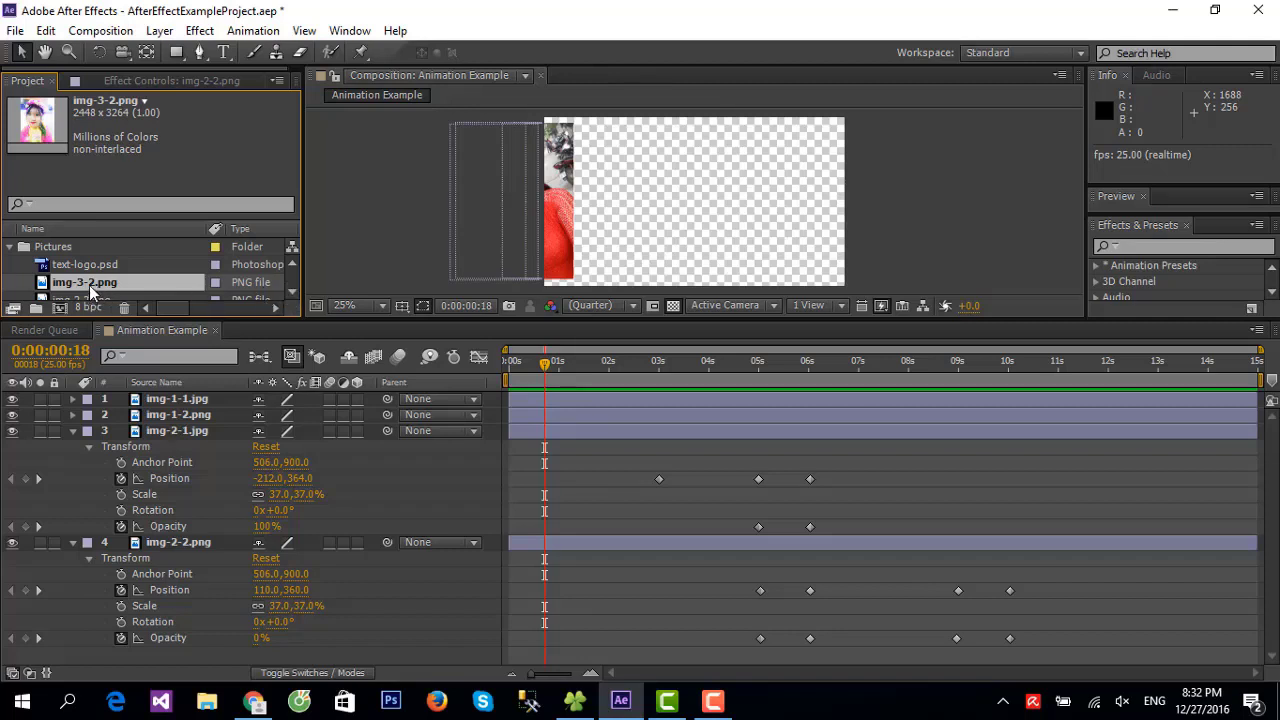
{"action": "scroll", "coordinate": [89, 285], "scroll_direction": "down", "scroll_amount": 3}
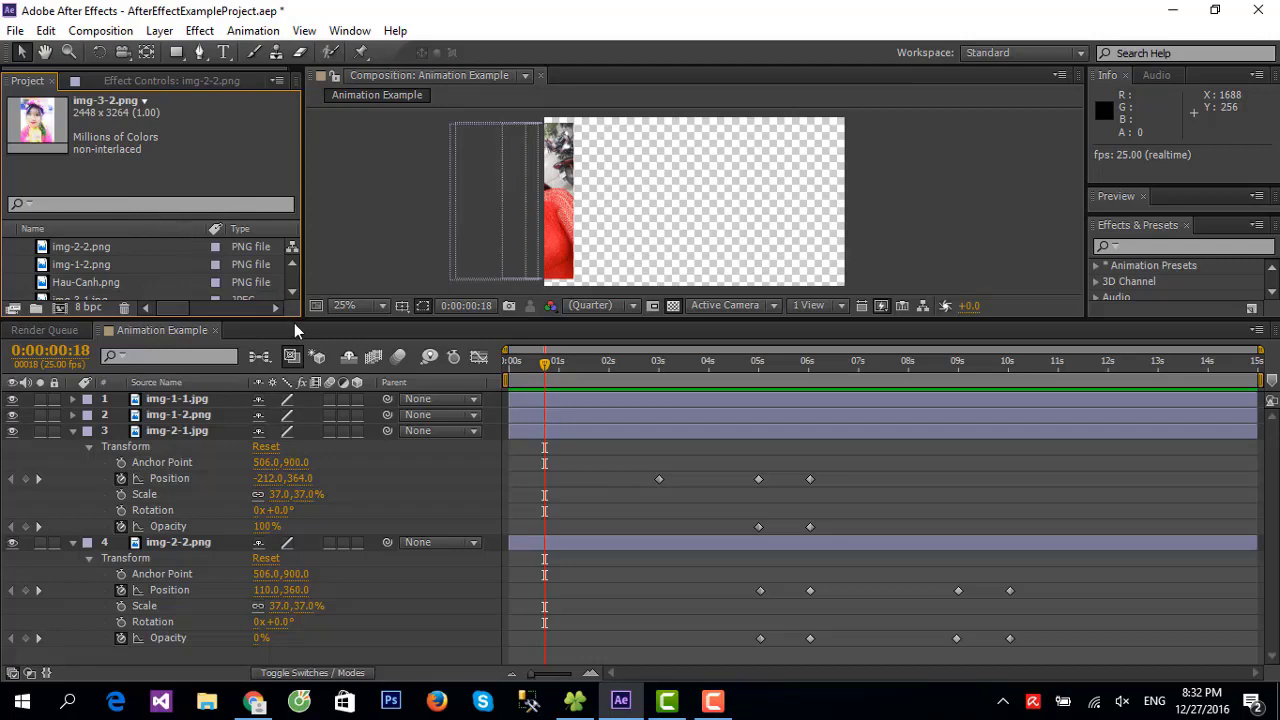
Drag img-3-1.jpg and img-3-2.png from the Project panel into the timeline as layers 5 and 6
{"action": "left_click_drag", "start_coordinate": [298, 320], "coordinate": [305, 342]}
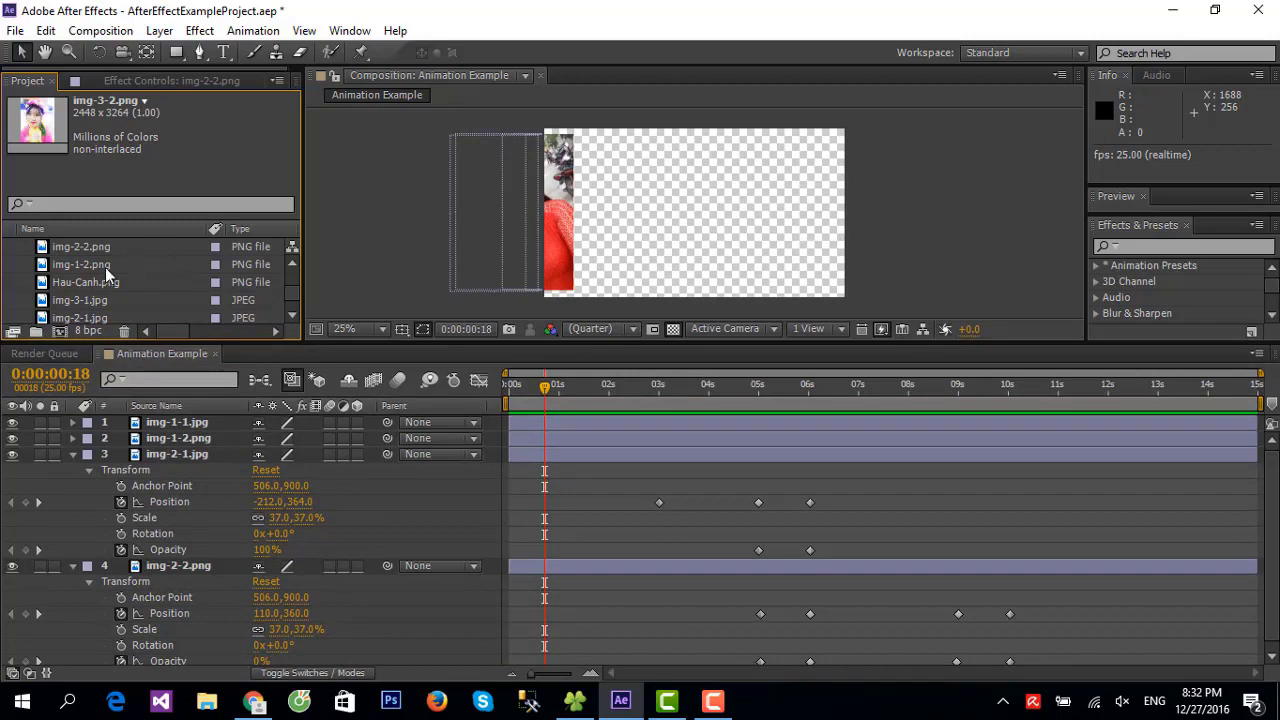
{"action": "left_click", "coordinate": [91, 250]}
{"action": "left_click", "coordinate": [95, 300]}
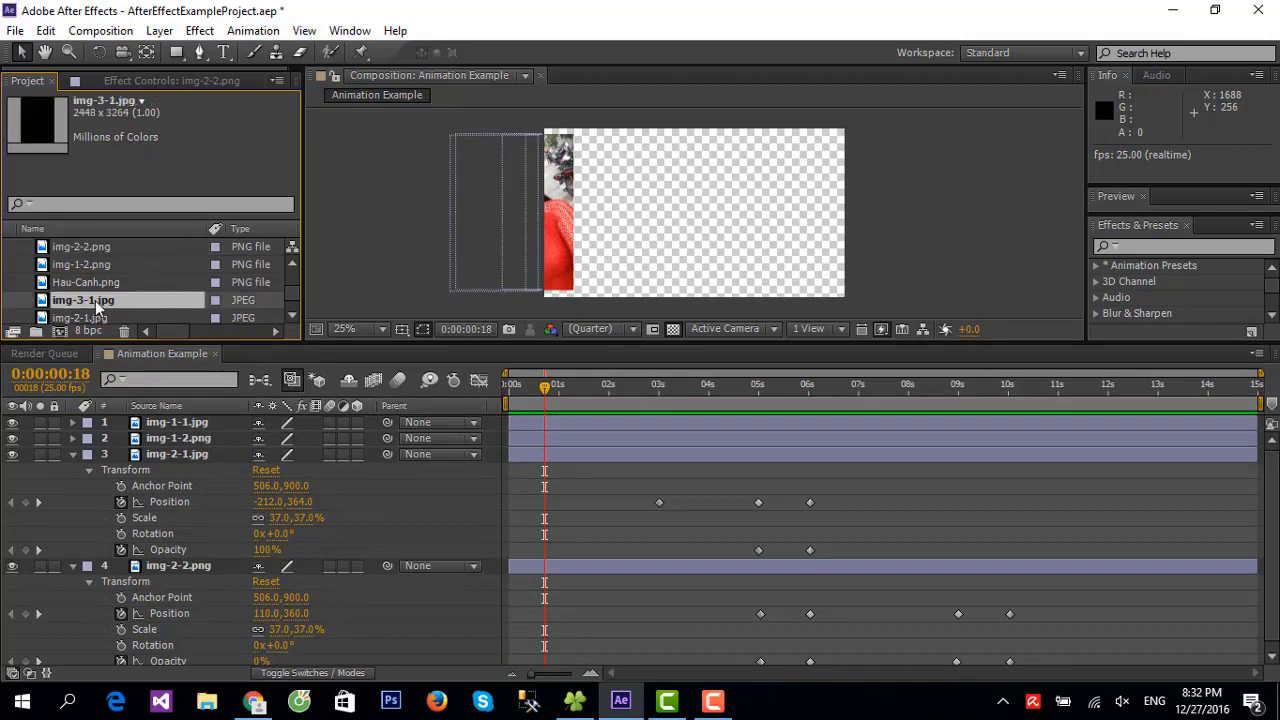
{"action": "scroll", "coordinate": [152, 281], "scroll_direction": "up", "scroll_amount": 3}
{"action": "scroll", "coordinate": [135, 287], "scroll_direction": "down", "scroll_amount": 1}
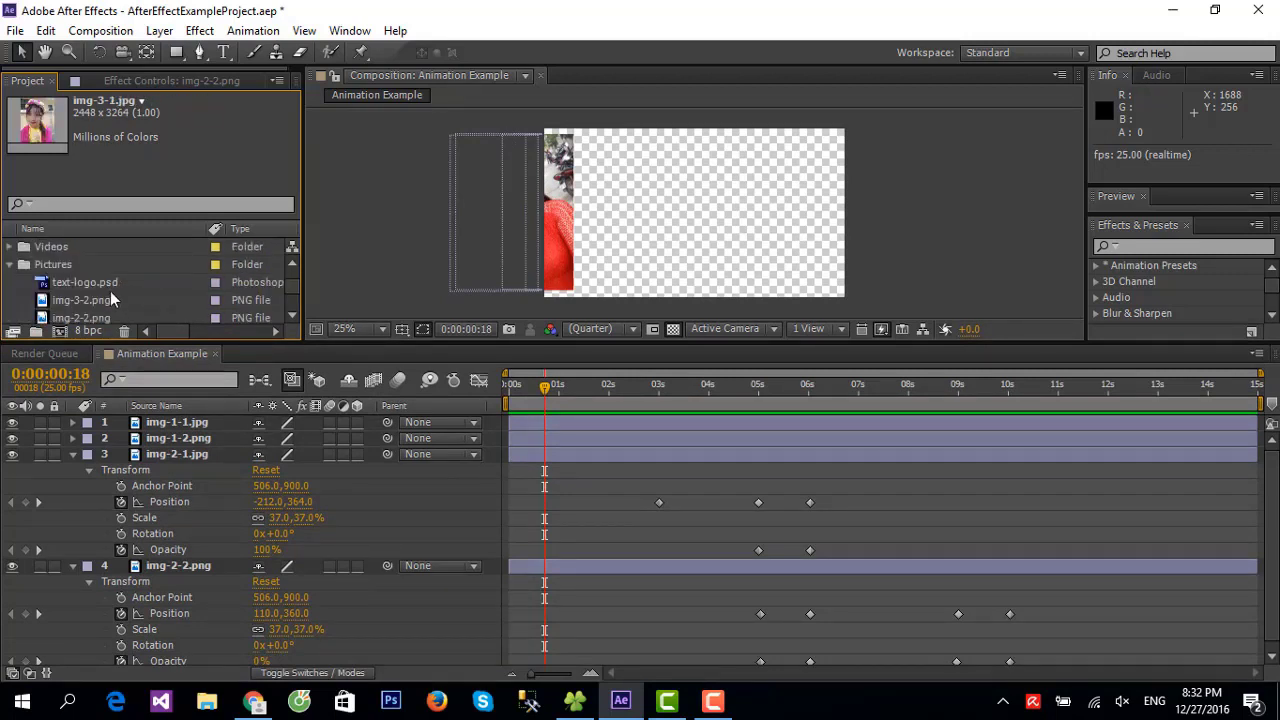
{"action": "left_click", "coordinate": [95, 302]}
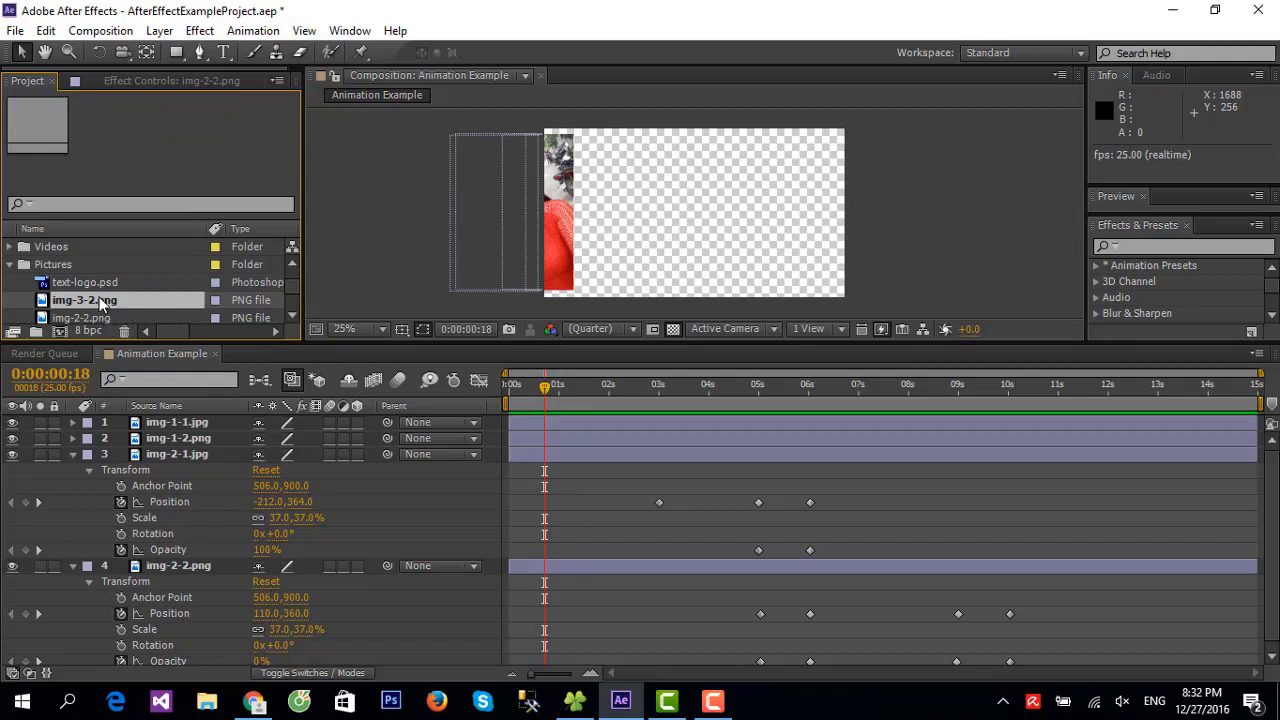
{"action": "scroll", "coordinate": [194, 496], "scroll_direction": "down", "scroll_amount": 1}
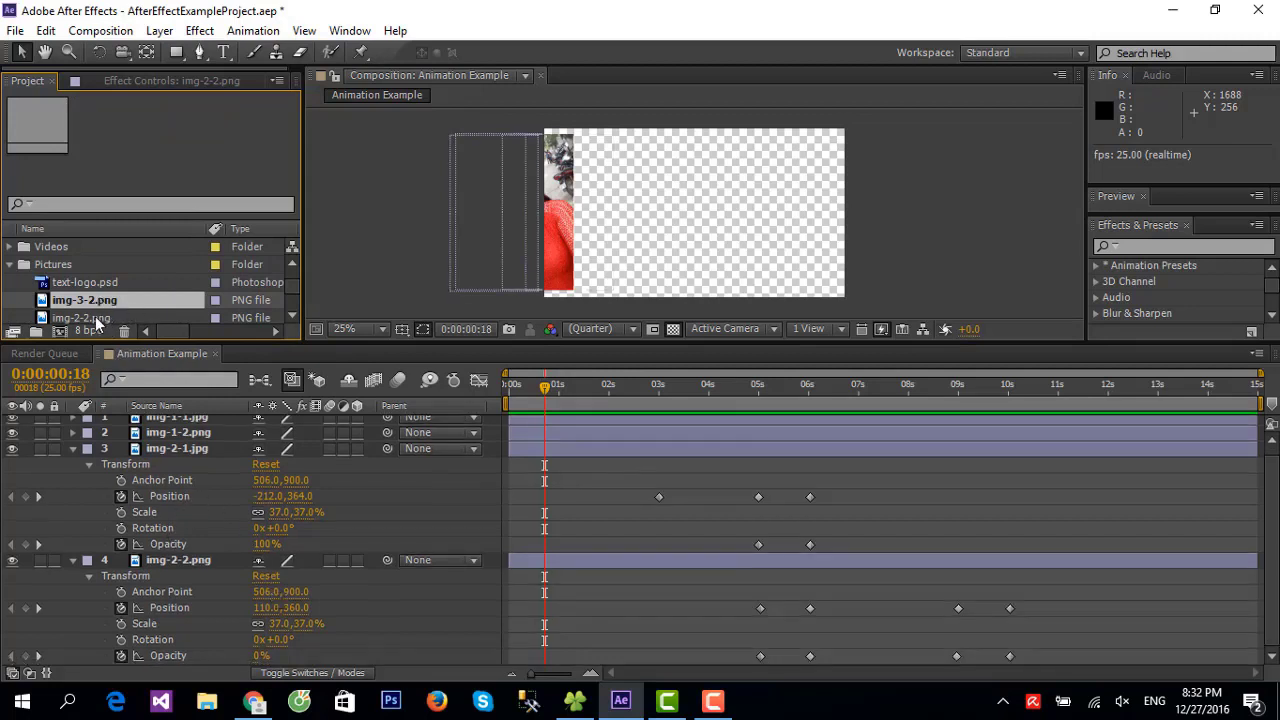
{"action": "left_click_drag", "start_coordinate": [87, 310], "coordinate": [151, 666]}
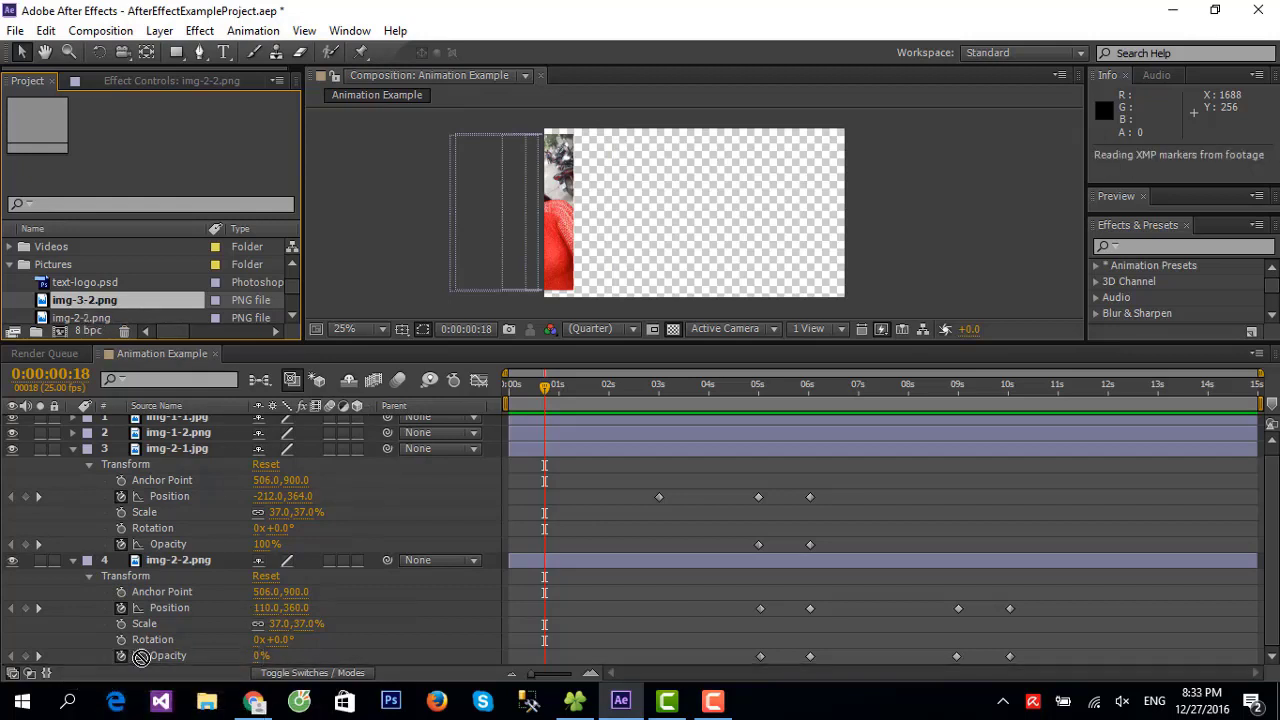
{"action": "left_click_drag", "start_coordinate": [167, 712], "coordinate": [135, 660]}
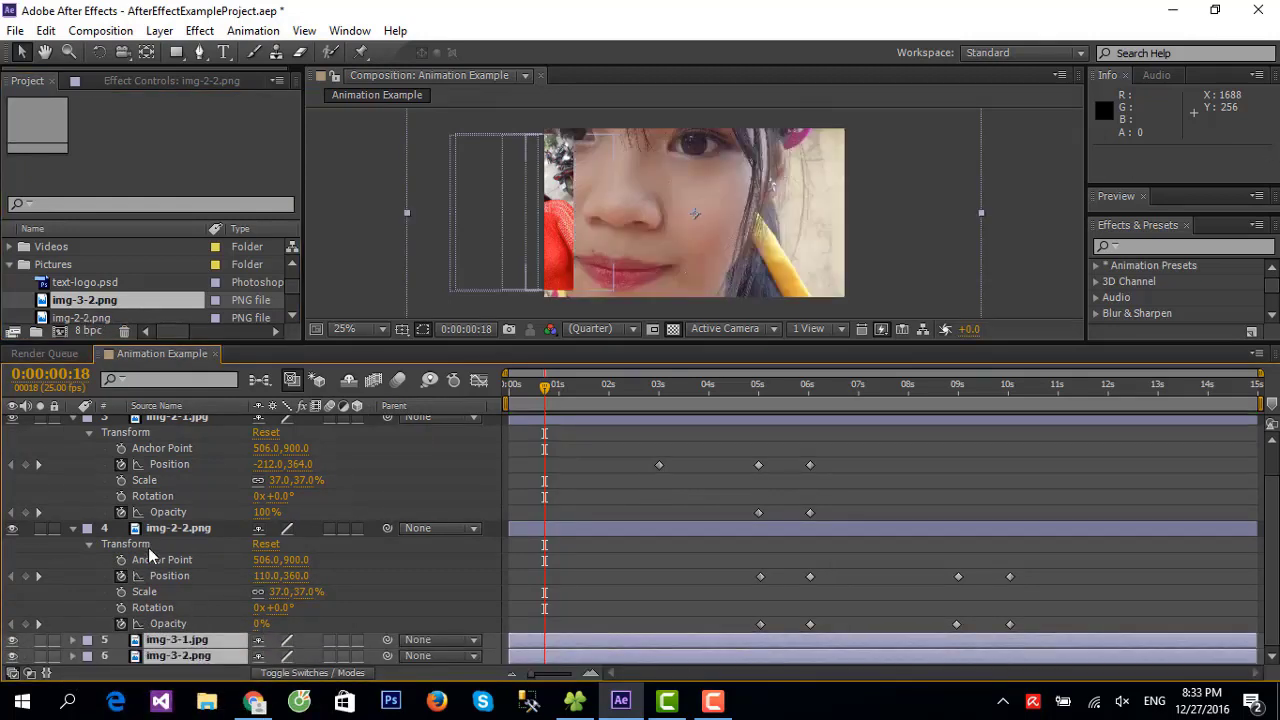
Select the two new picture layers, then clear the layer selection
{"action": "scroll", "coordinate": [150, 550], "scroll_direction": "up", "scroll_amount": 3}
{"action": "scroll", "coordinate": [150, 552], "scroll_direction": "down", "scroll_amount": 2}
{"action": "left_click", "coordinate": [165, 652], "text": "shift"}
{"action": "left_click", "coordinate": [72, 645]}
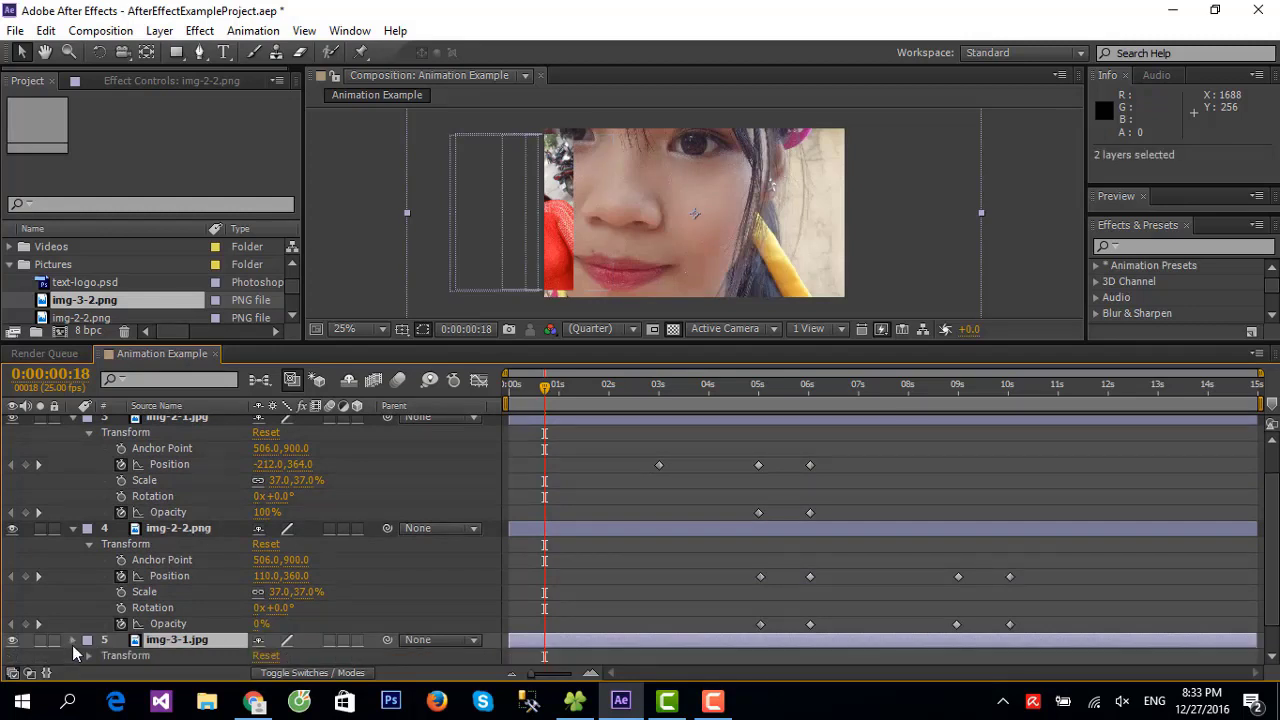
{"action": "left_click", "coordinate": [72, 645]}
{"action": "key", "text": "F2"}
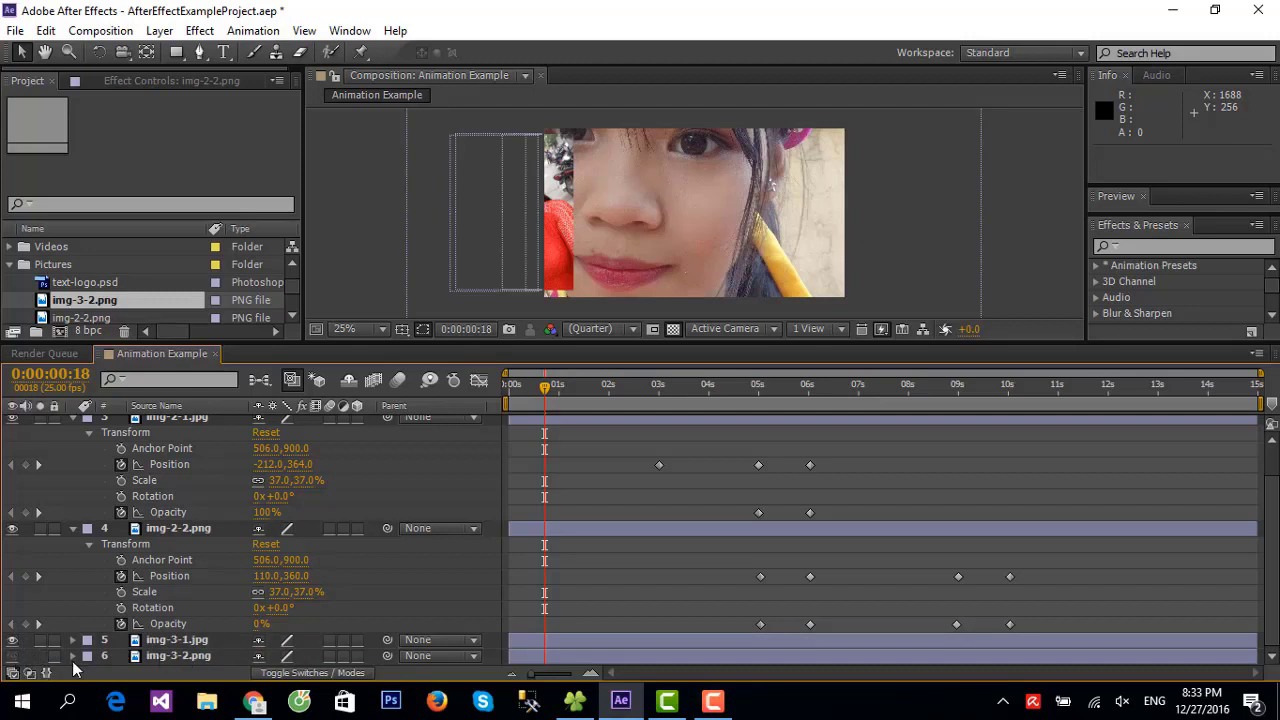
Select img-3-1.jpg alone and expand its Transform group, showing Position 640,360 and Scale 100%
{"action": "left_click", "coordinate": [159, 641]}
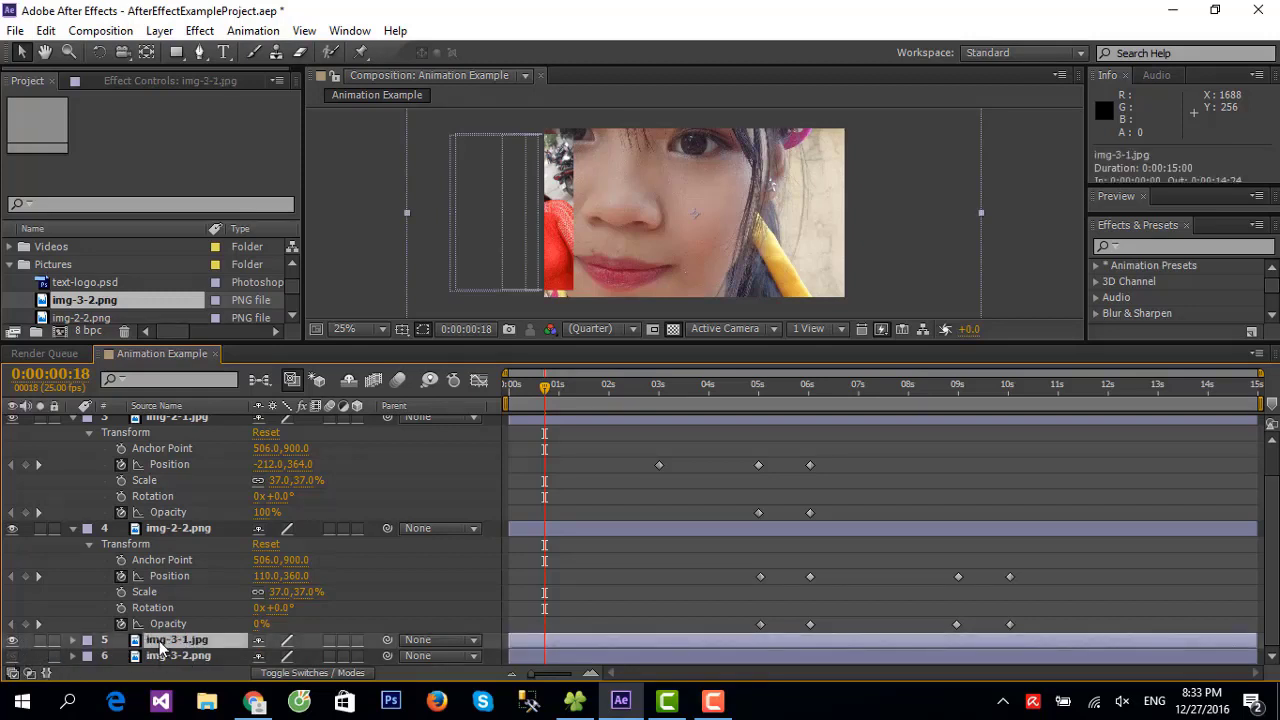
{"action": "left_click", "coordinate": [73, 639]}
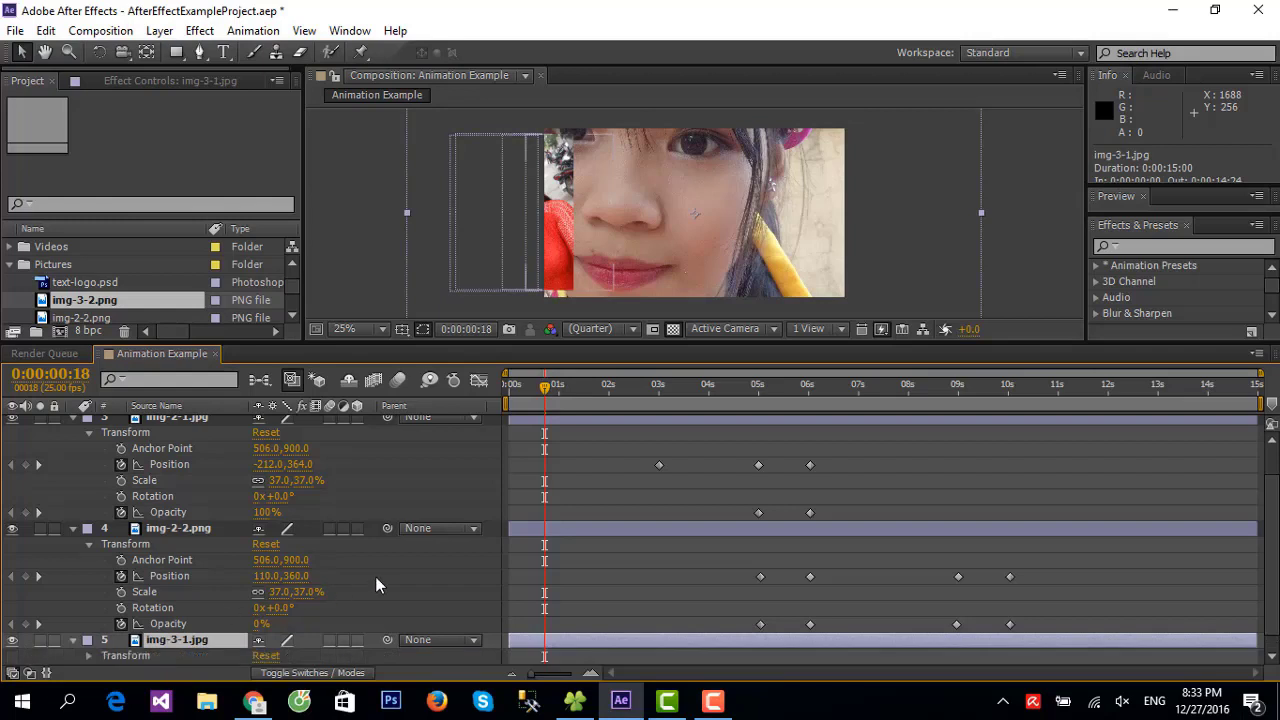
{"action": "scroll", "coordinate": [375, 576], "scroll_direction": "down", "scroll_amount": 1}
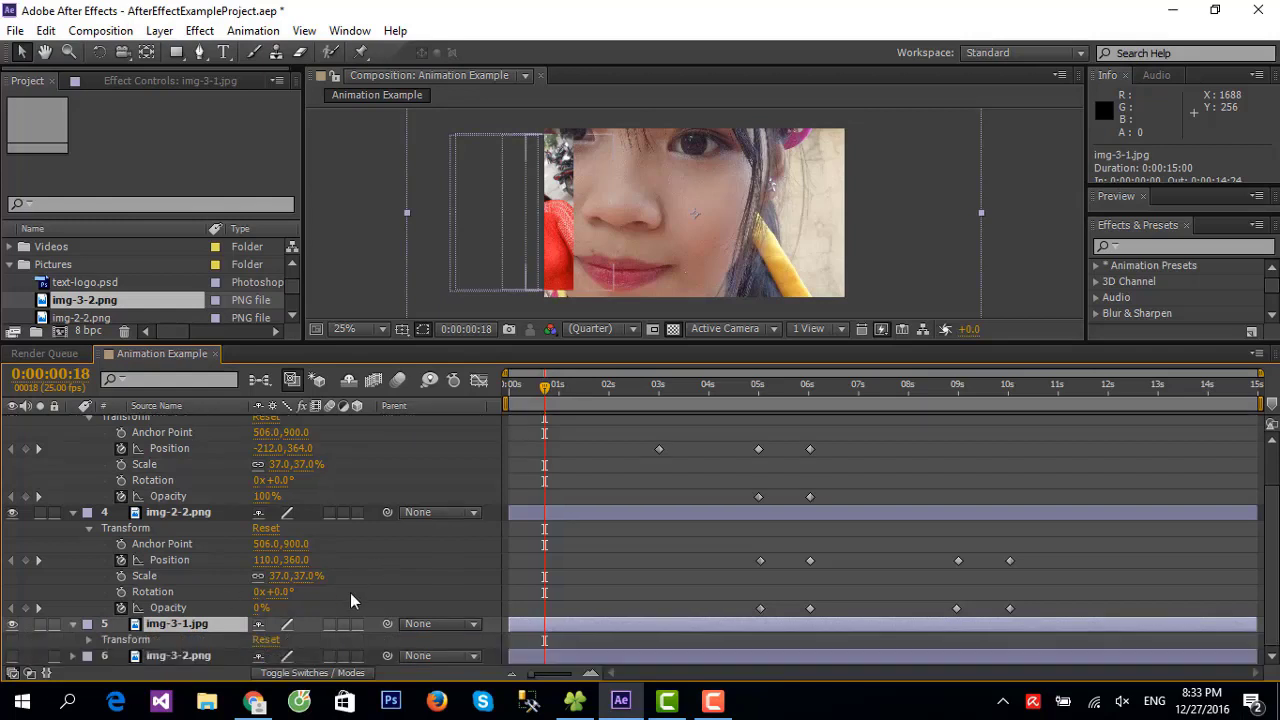
{"action": "left_click", "coordinate": [89, 639]}
{"action": "scroll", "coordinate": [240, 590], "scroll_direction": "down", "scroll_amount": 3}
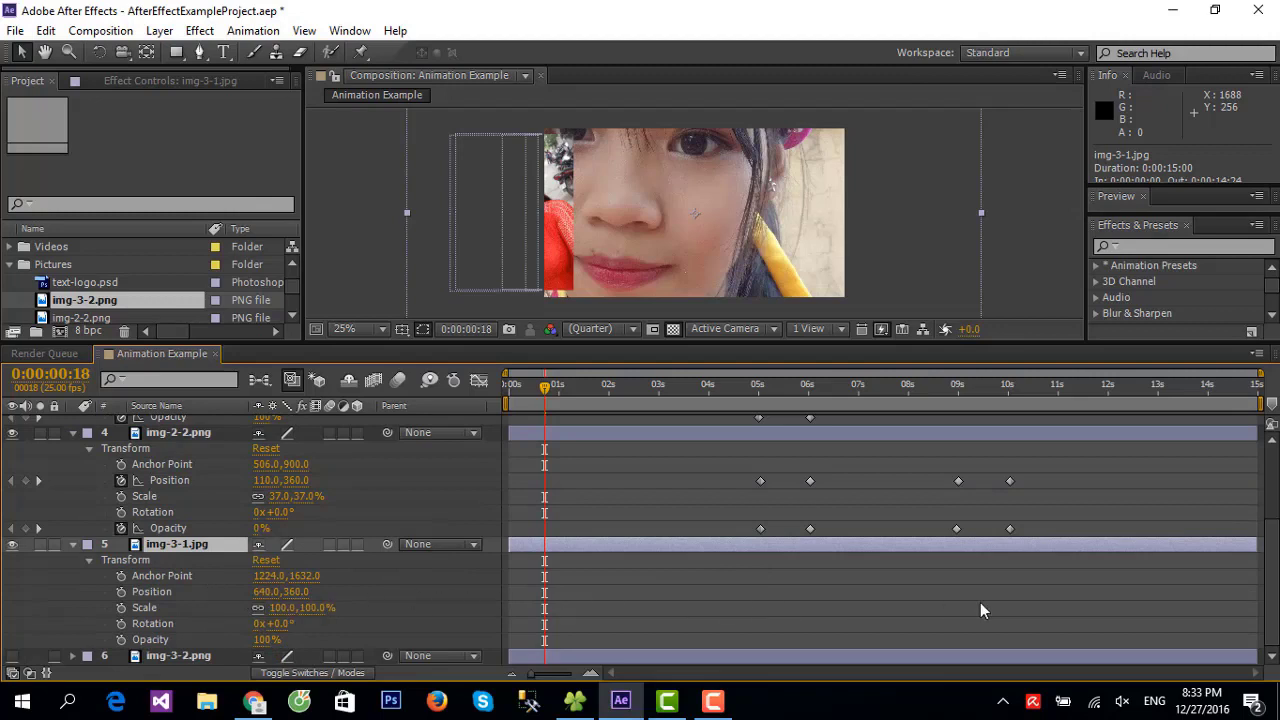
{"action": "scroll", "coordinate": [793, 624], "scroll_direction": "up", "scroll_amount": 2}
{"action": "scroll", "coordinate": [793, 624], "scroll_direction": "down", "scroll_amount": 2}
{"action": "scroll", "coordinate": [228, 486], "scroll_direction": "up", "scroll_amount": 1}
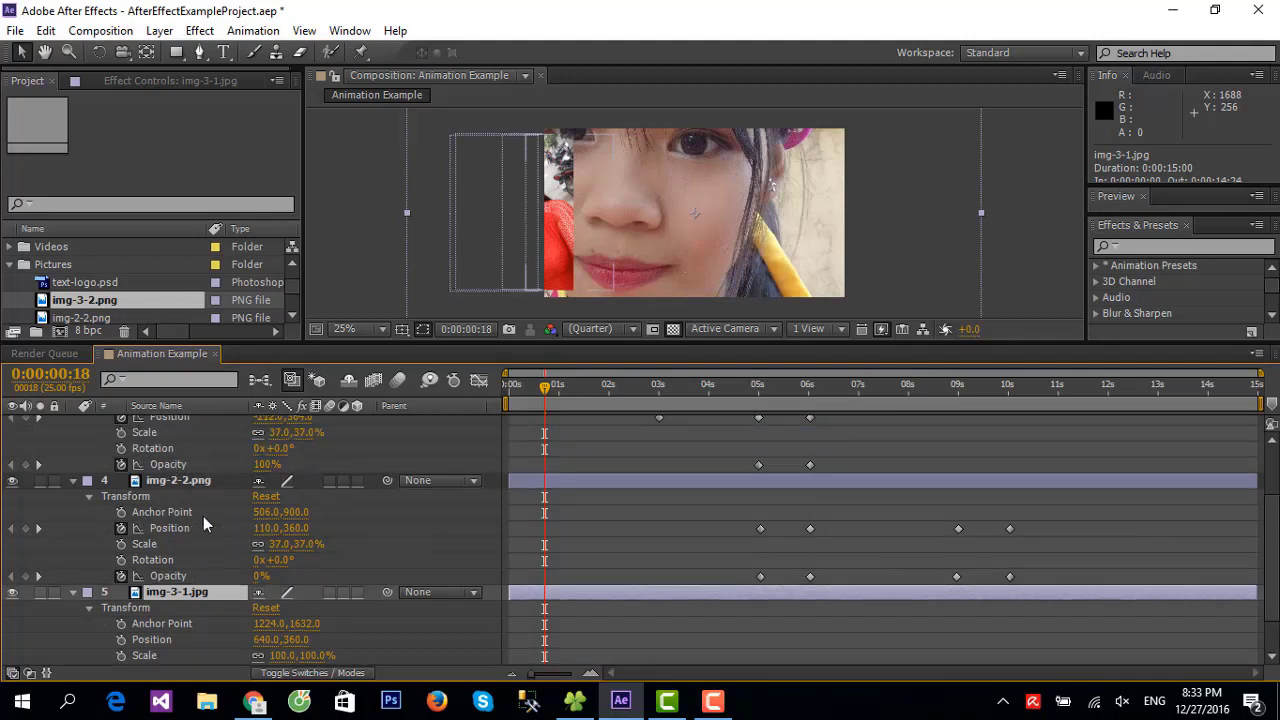
{"action": "scroll", "coordinate": [488, 580], "scroll_direction": "down", "scroll_amount": 1}
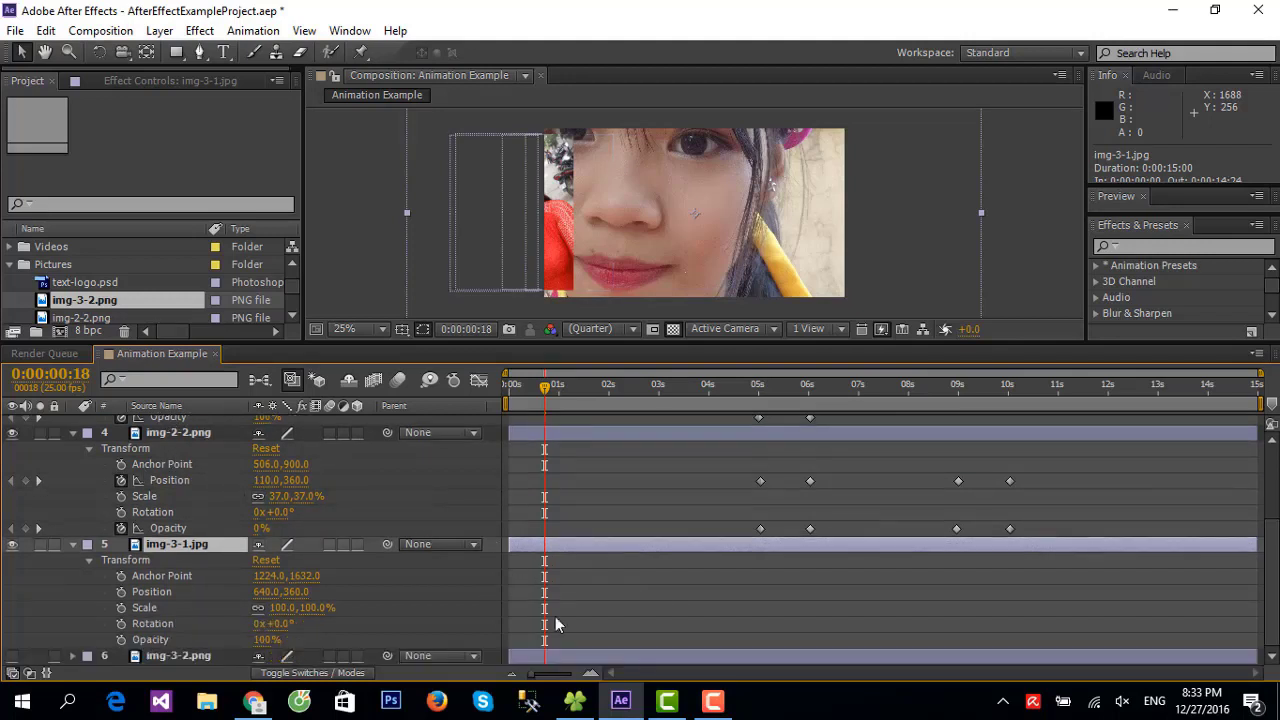
{"action": "scroll", "coordinate": [913, 624], "scroll_direction": "up", "scroll_amount": 1}
{"action": "scroll", "coordinate": [879, 612], "scroll_direction": "up", "scroll_amount": 1}
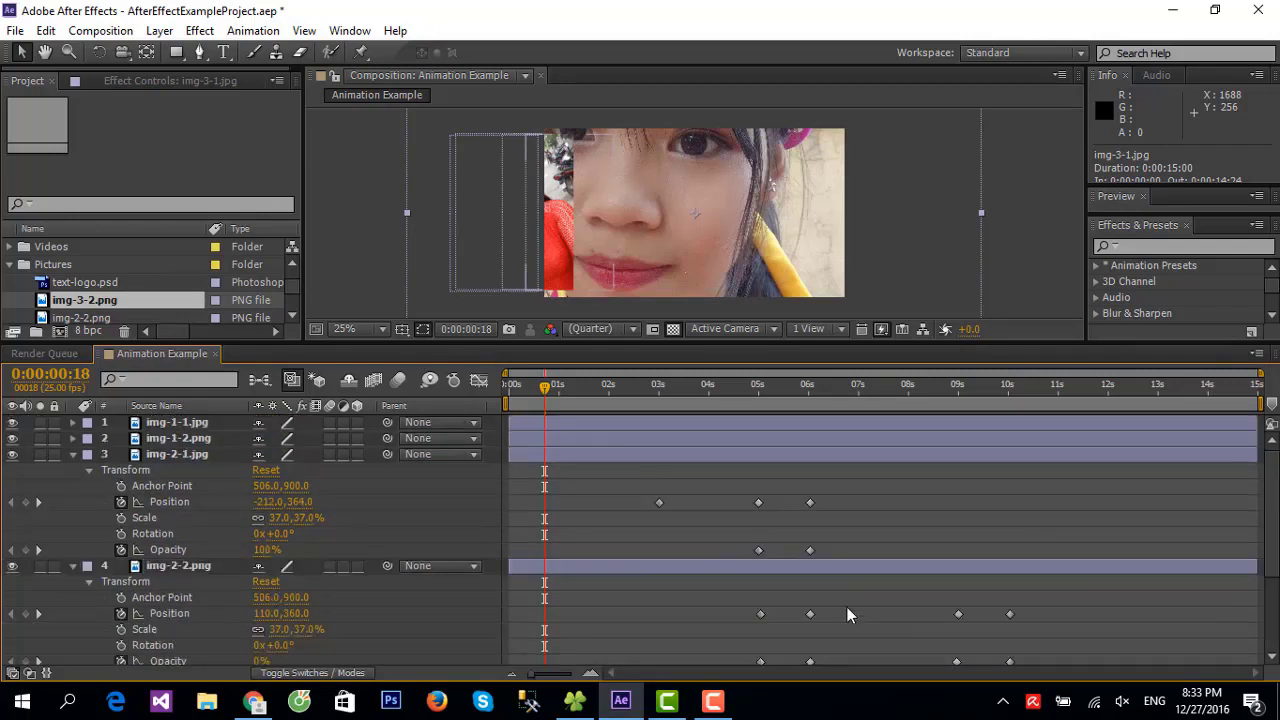
{"action": "scroll", "coordinate": [847, 607], "scroll_direction": "down", "scroll_amount": 2}
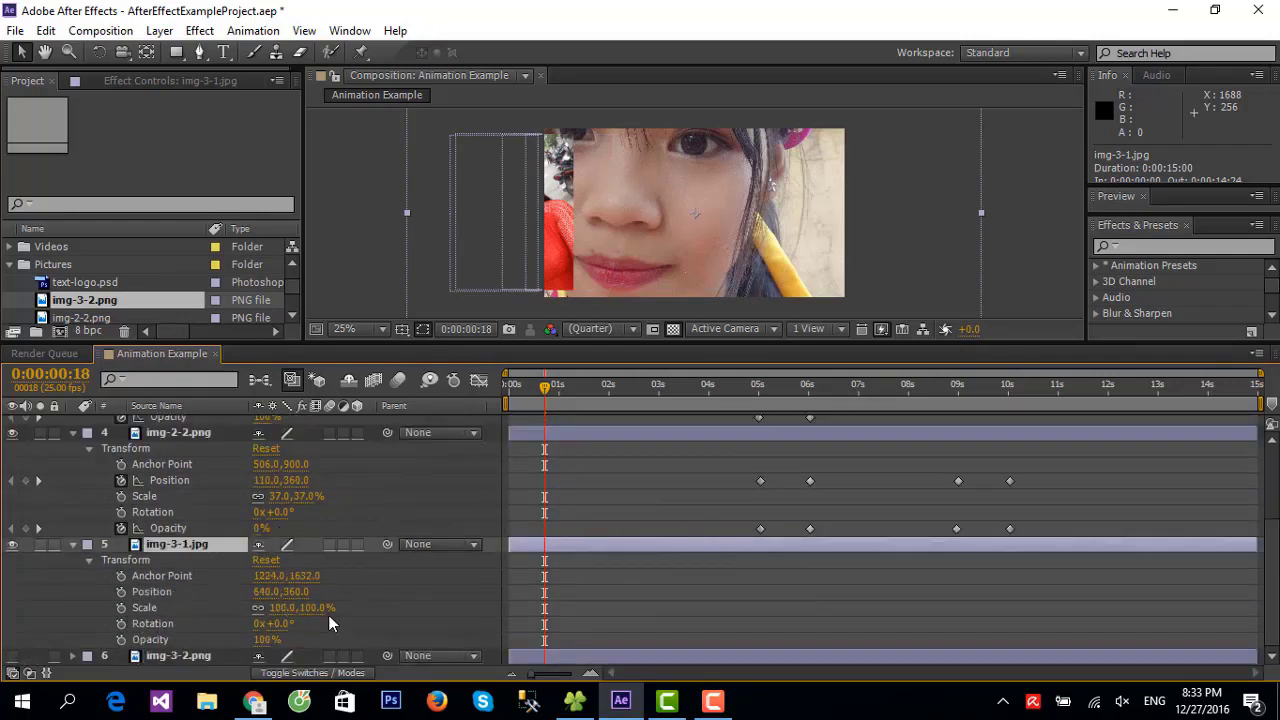
Scrub img-3-1.jpg's Scale down to 21.0,21.0%
{"action": "mouse_move", "coordinate": [305, 609]}
{"action": "left_mouse_down"}
{"action": "mouse_move", "coordinate": [207, 615]}
{"action": "mouse_move", "coordinate": [238, 615]}
{"action": "left_mouse_up"}
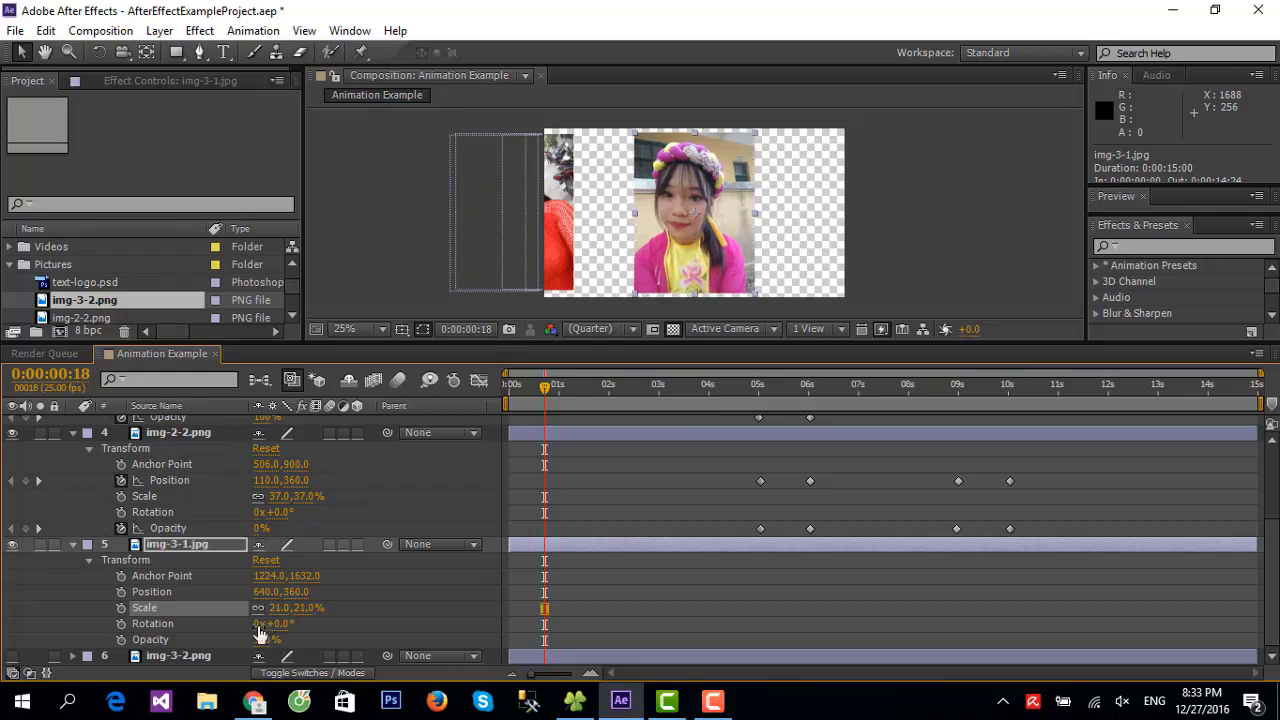
{"action": "scroll", "coordinate": [696, 563], "scroll_direction": "up", "scroll_amount": 1}
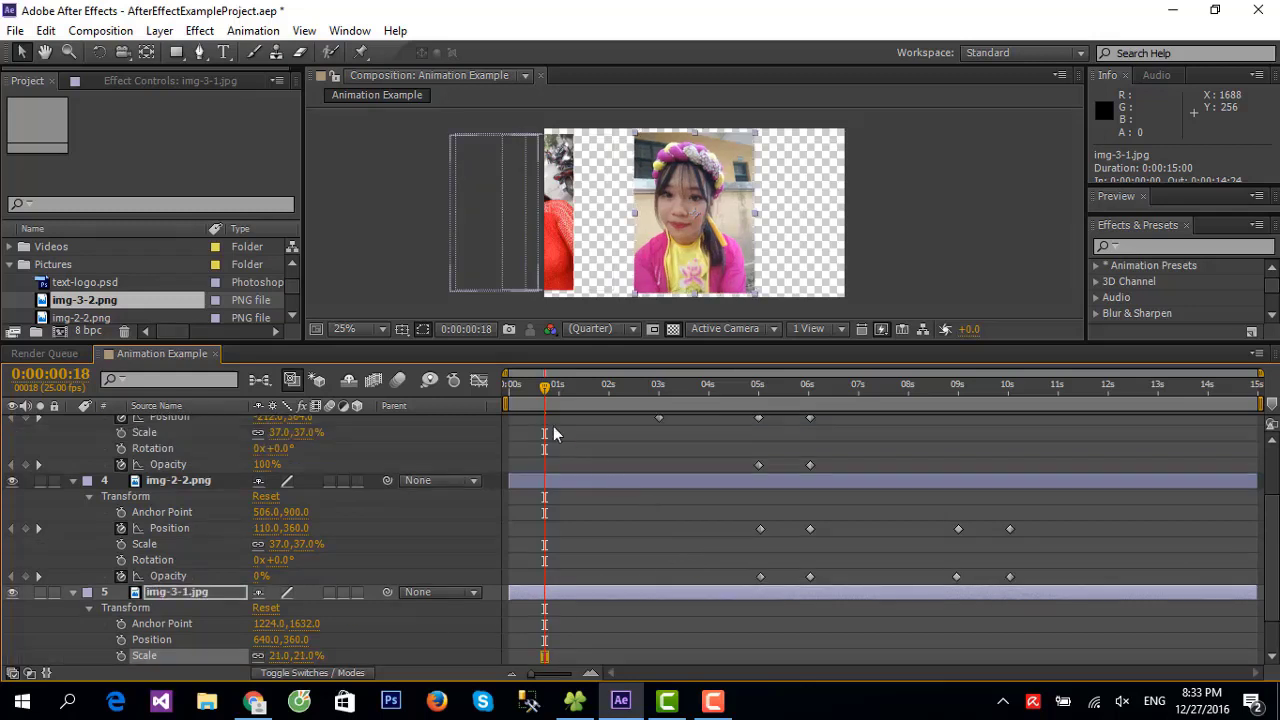
{"action": "scroll", "coordinate": [624, 520], "scroll_direction": "up", "scroll_amount": 2}
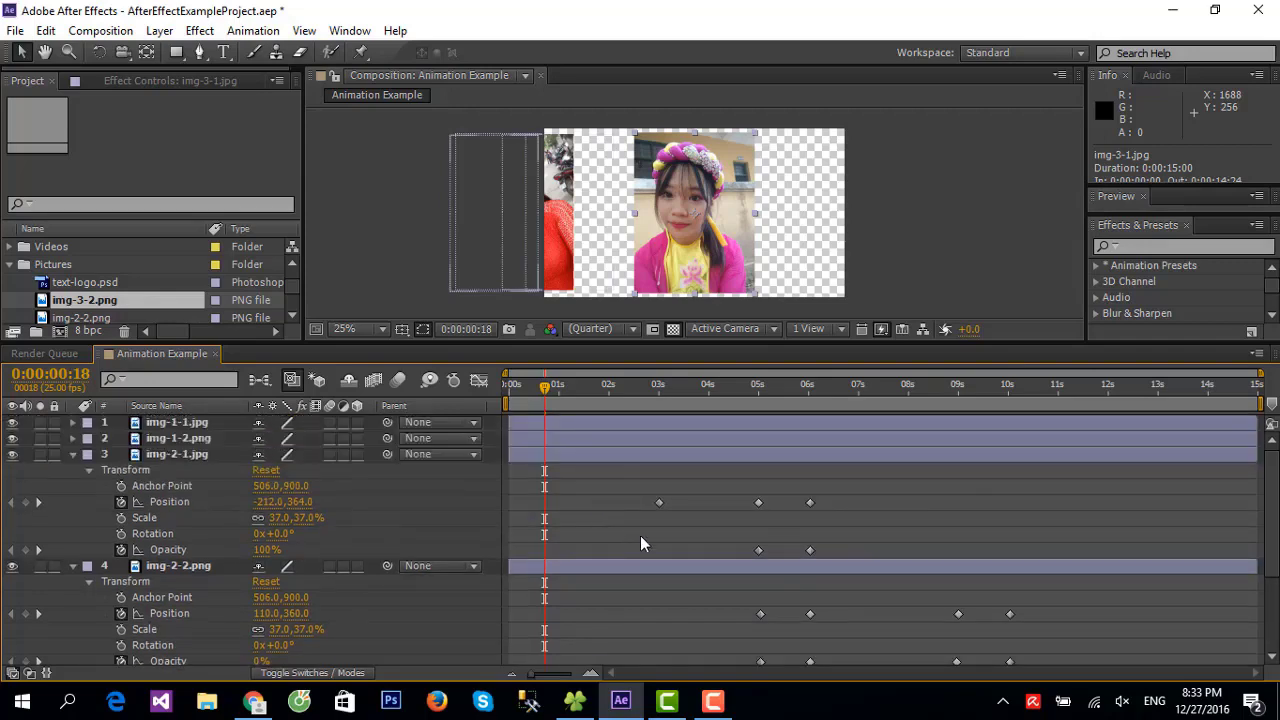
{"action": "scroll", "coordinate": [625, 515], "scroll_direction": "down", "scroll_amount": 1}
{"action": "scroll", "coordinate": [634, 471], "scroll_direction": "up", "scroll_amount": 1}
{"action": "scroll", "coordinate": [634, 471], "scroll_direction": "down", "scroll_amount": 1}
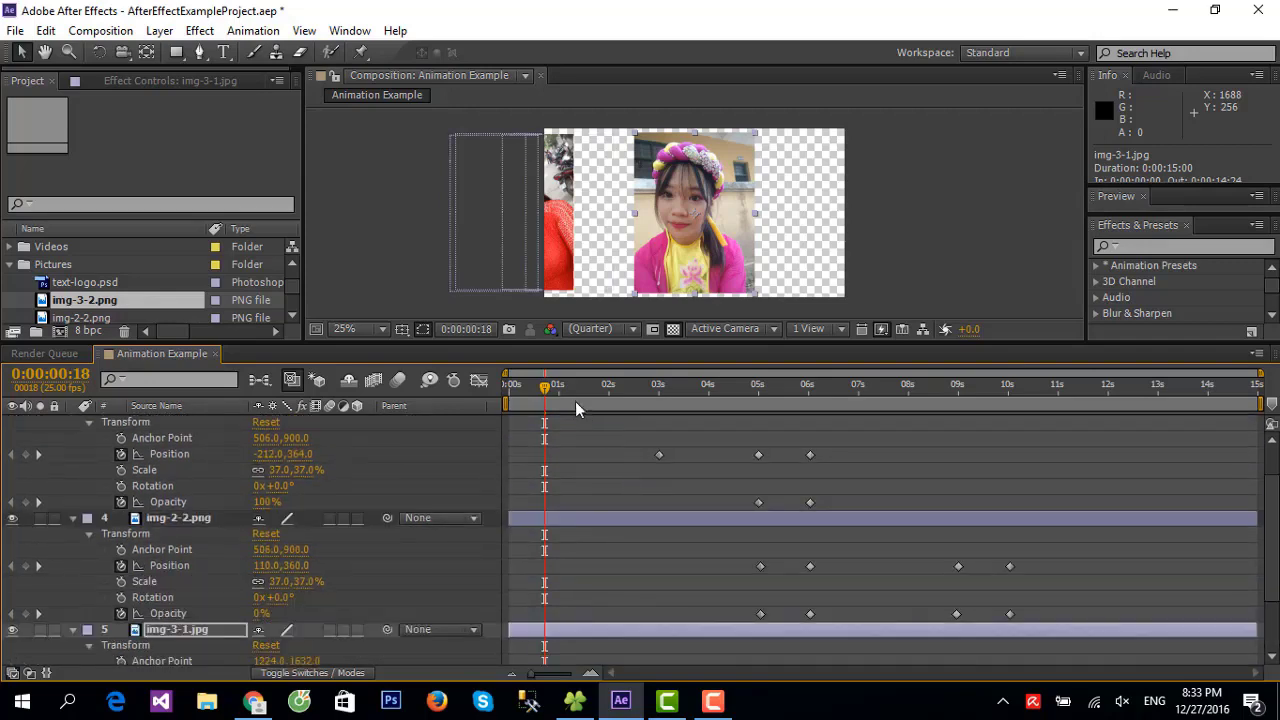
{"action": "scroll", "coordinate": [624, 531], "scroll_direction": "up", "scroll_amount": 1}
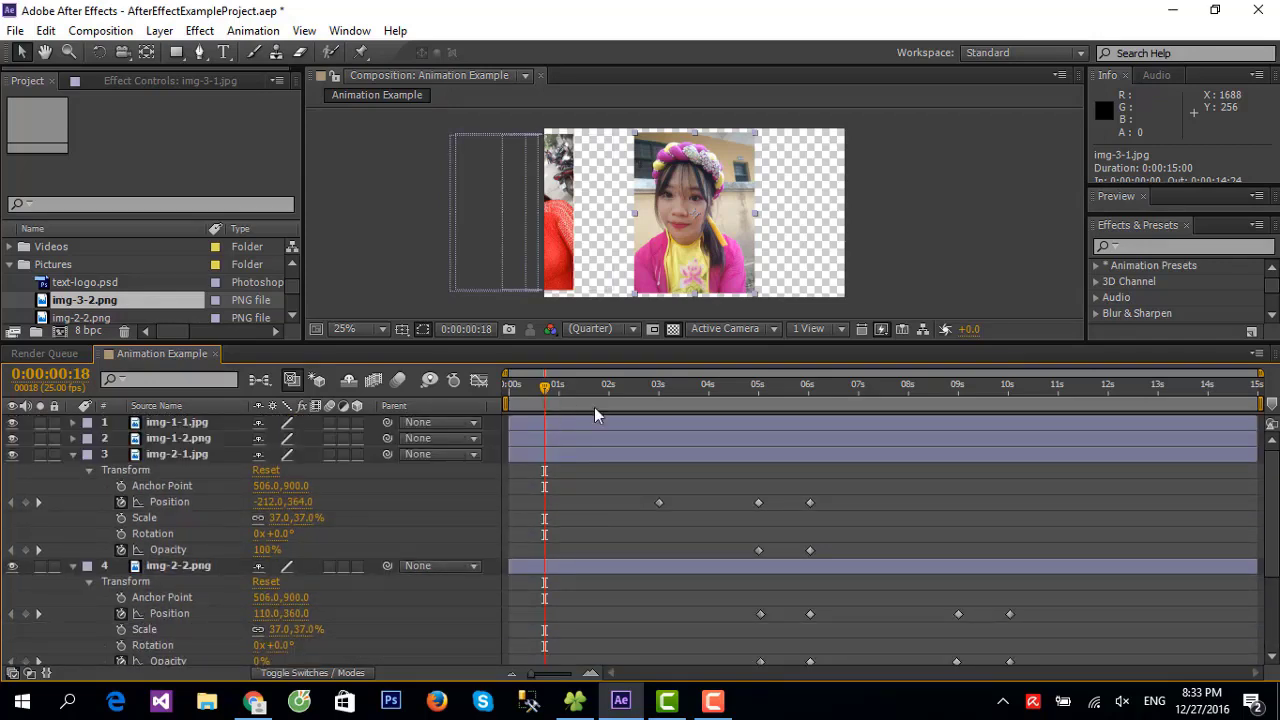
Drag the playhead forward to preview the sliding photos in later frames
{"action": "mouse_move", "coordinate": [594, 407]}
{"action": "left_mouse_down"}
{"action": "mouse_move", "coordinate": [798, 438]}
{"action": "mouse_move", "coordinate": [660, 436]}
{"action": "left_mouse_up"}
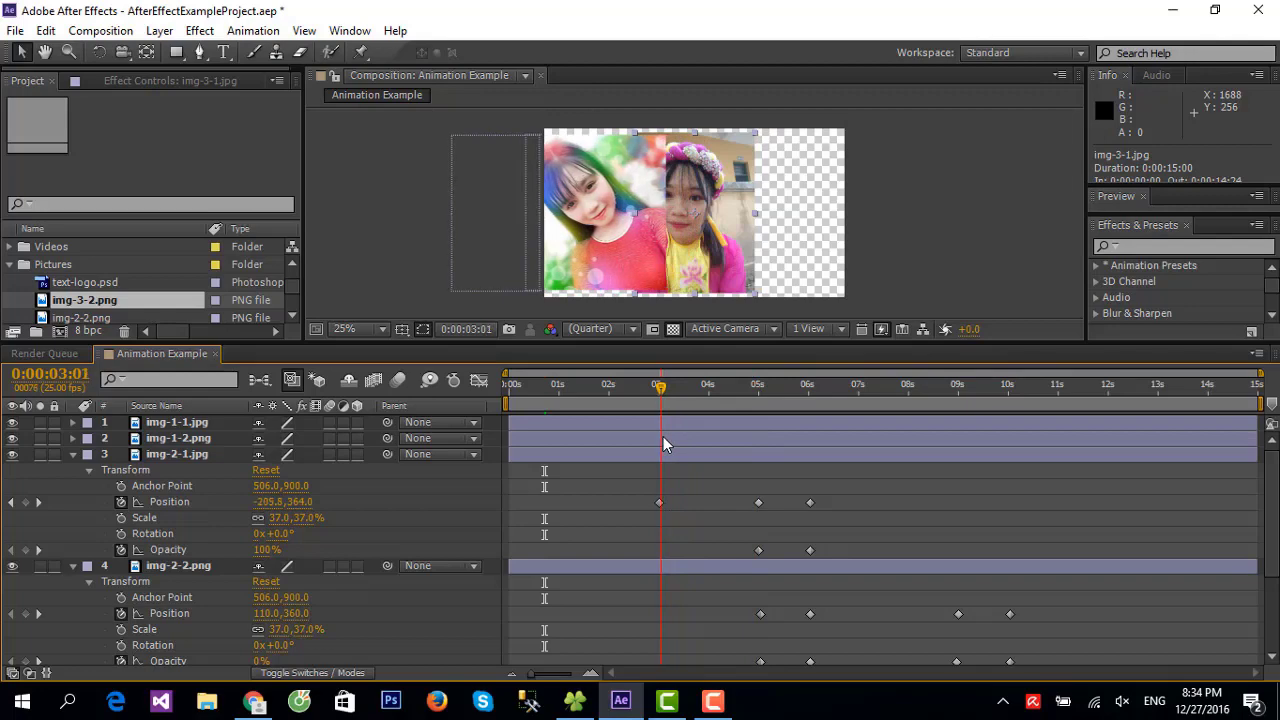
{"action": "scroll", "coordinate": [686, 535], "scroll_direction": "down", "scroll_amount": 3}
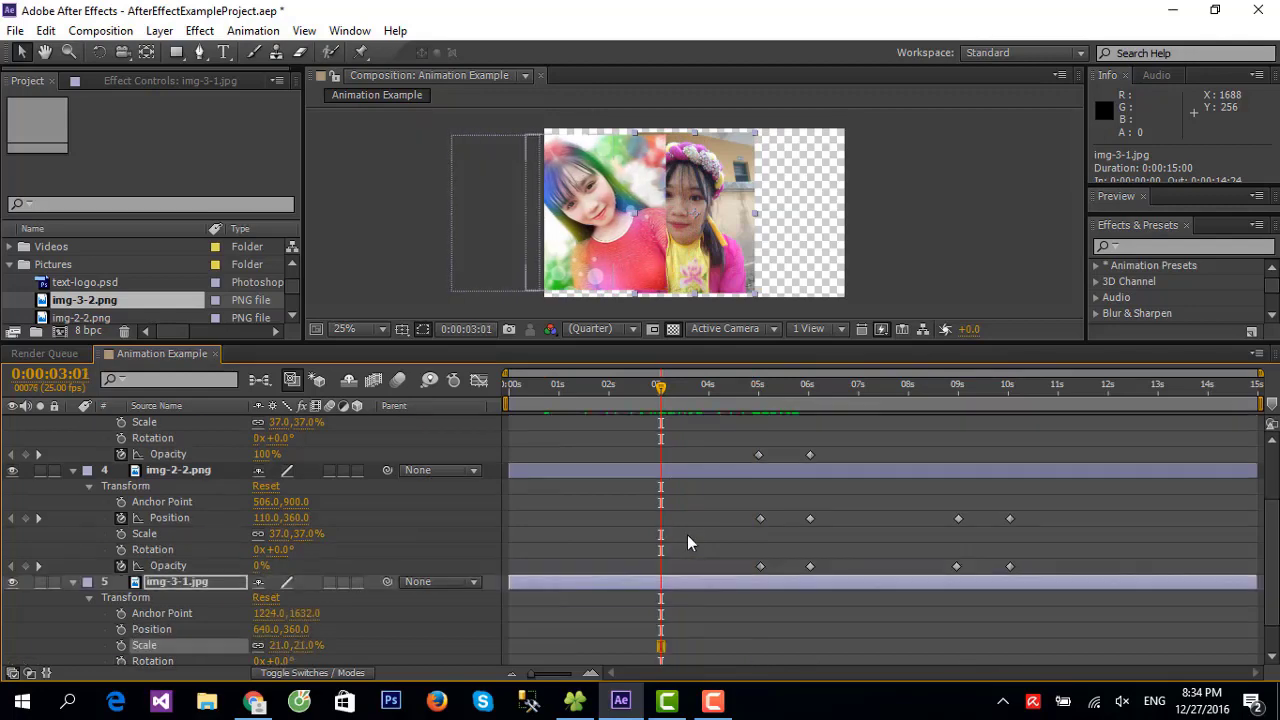
{"action": "scroll", "coordinate": [687, 536], "scroll_direction": "up", "scroll_amount": 2}
{"action": "scroll", "coordinate": [687, 536], "scroll_direction": "up", "scroll_amount": 1}
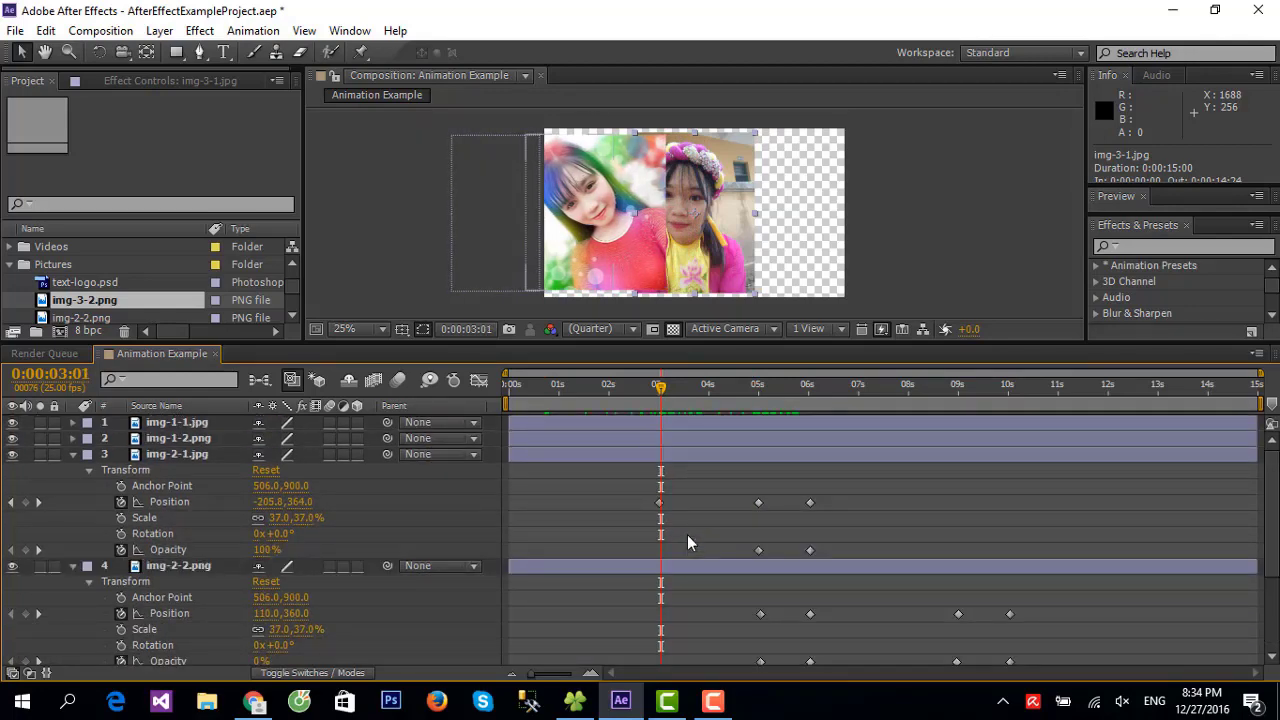
{"action": "mouse_move", "coordinate": [660, 392]}
{"action": "left_mouse_down"}
{"action": "mouse_move", "coordinate": [761, 411]}
{"action": "mouse_move", "coordinate": [664, 406]}
{"action": "left_mouse_up"}
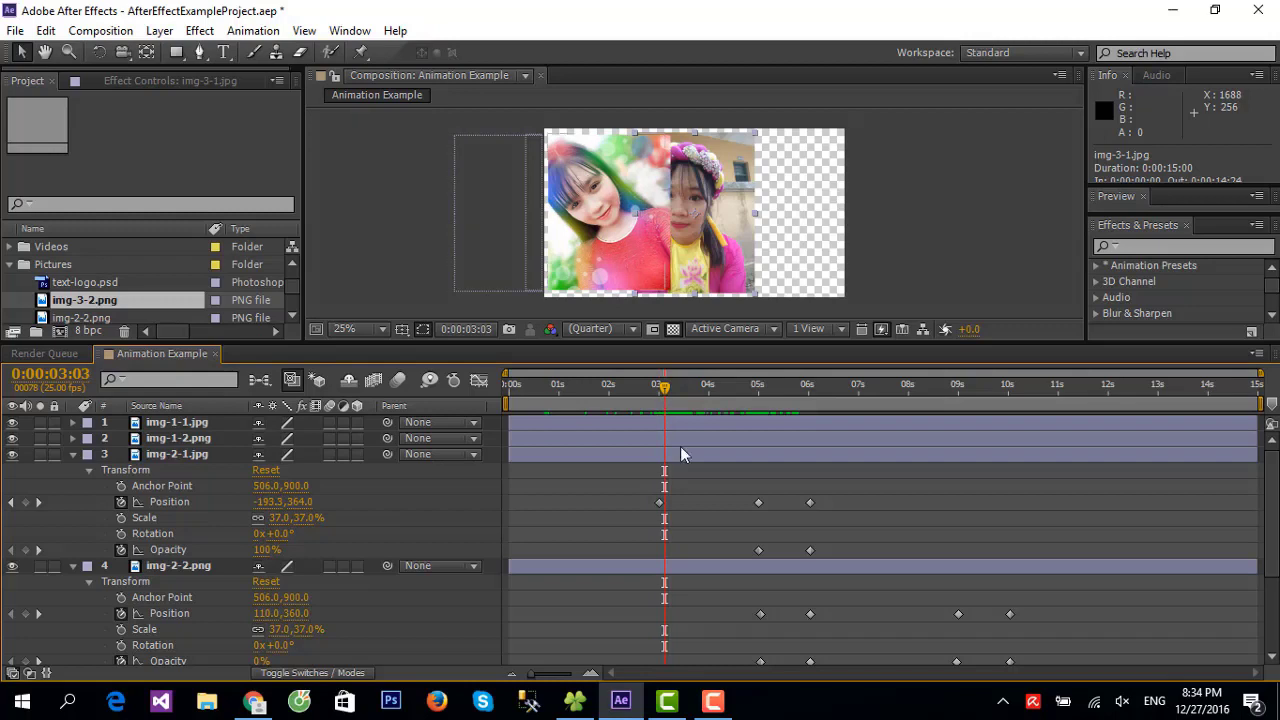
{"action": "scroll", "coordinate": [703, 486], "scroll_direction": "down", "scroll_amount": 2}
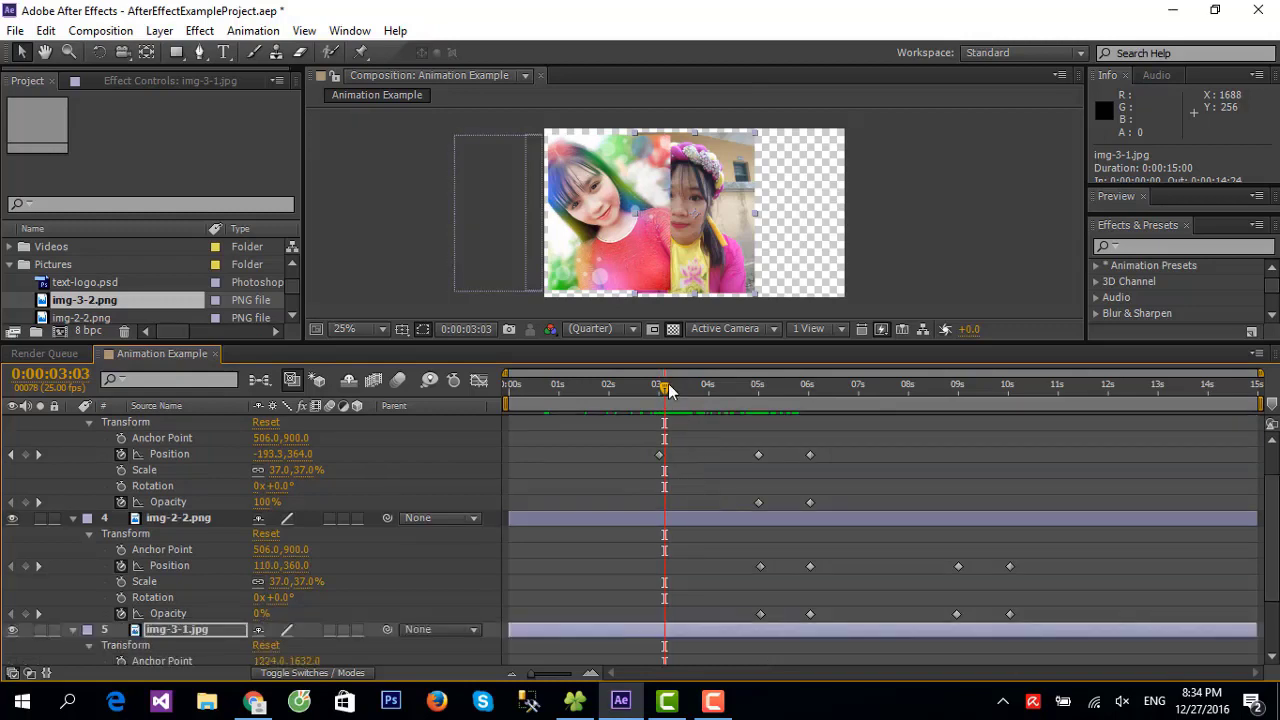
Scrub through the slides and fades, stopping the playhead at 0:00:06:01
{"action": "left_click_drag", "start_coordinate": [668, 402], "coordinate": [814, 418]}
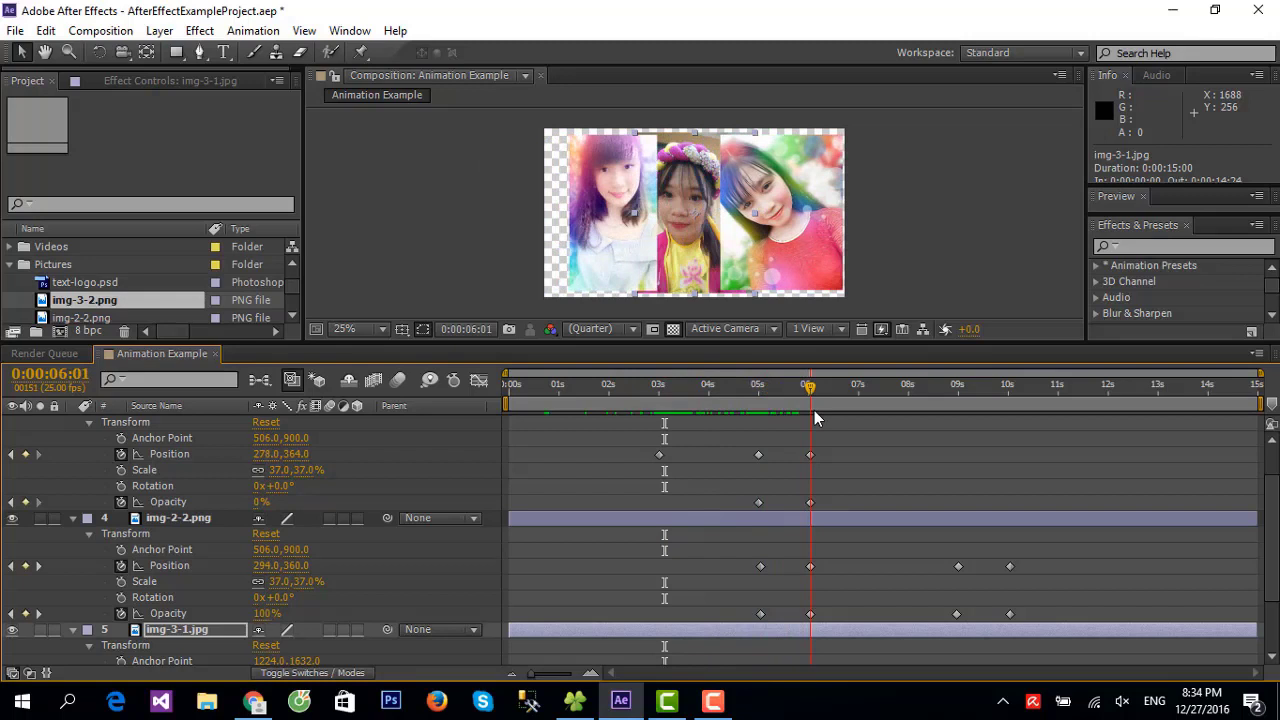
{"action": "left_click_drag", "start_coordinate": [814, 418], "coordinate": [815, 420]}
{"action": "scroll", "coordinate": [844, 564], "scroll_direction": "down", "scroll_amount": 3}
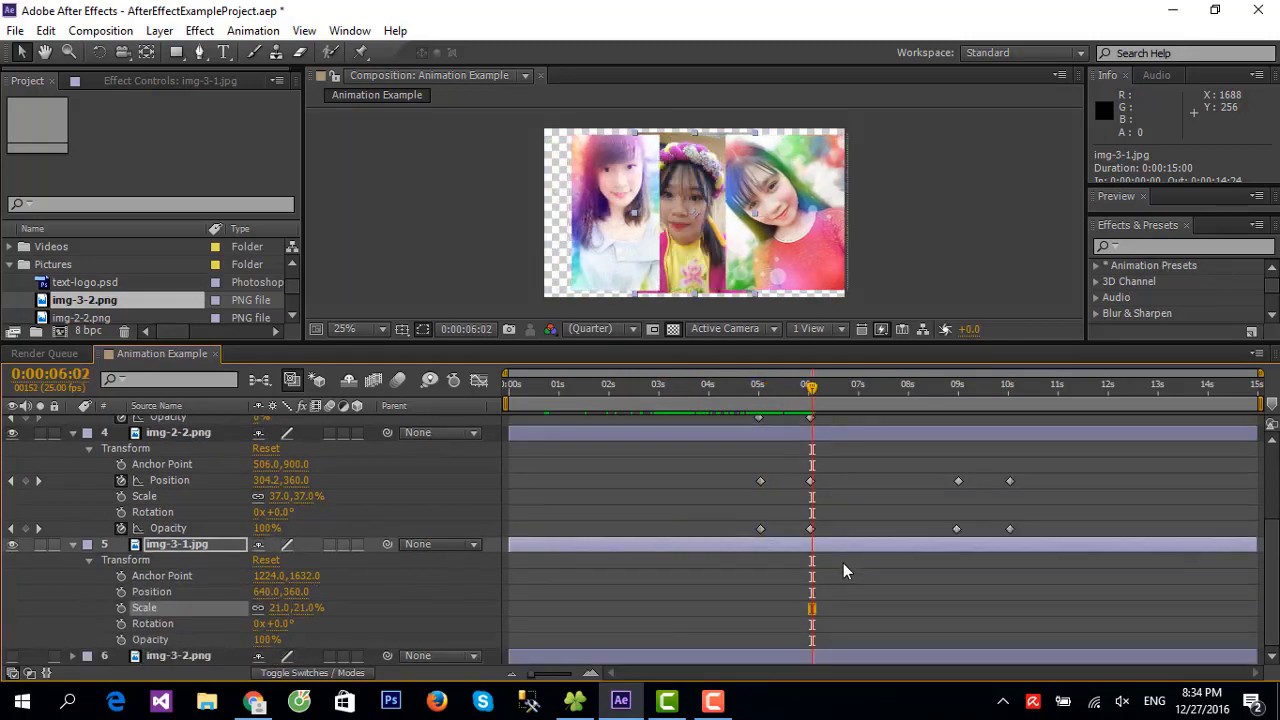
{"action": "left_click_drag", "start_coordinate": [814, 388], "coordinate": [813, 392]}
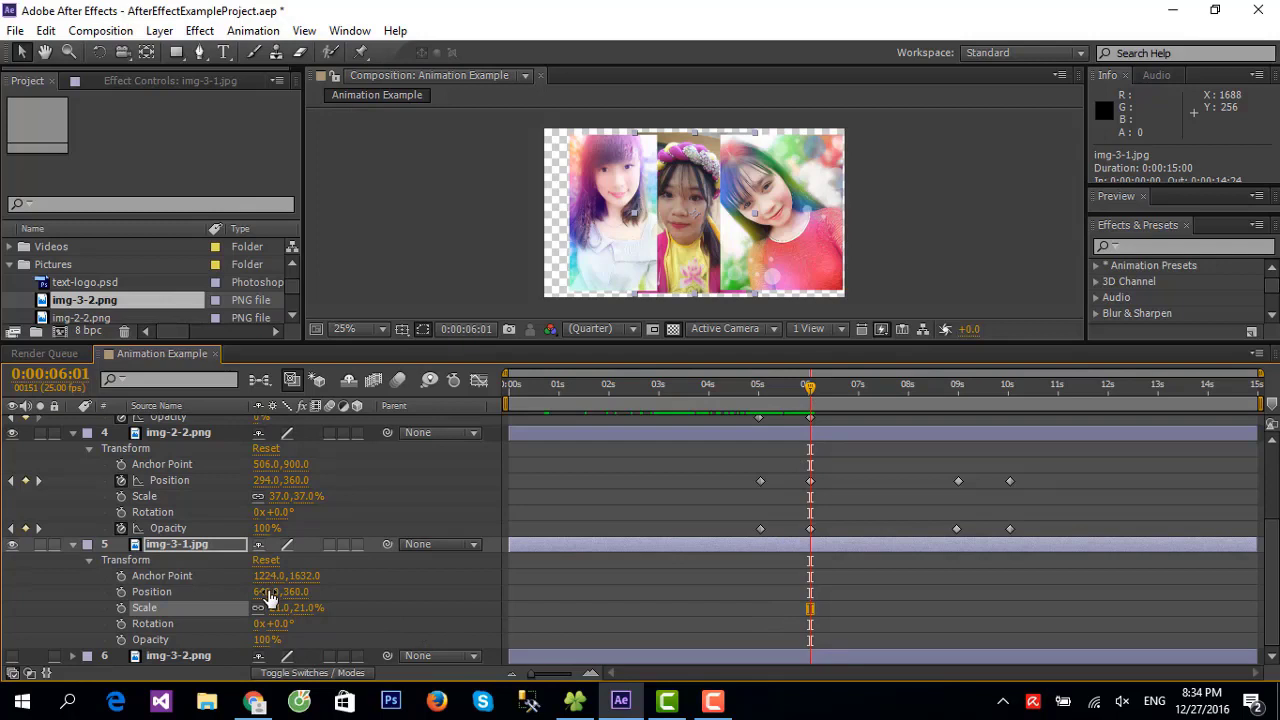
Push img-3-1 off the left edge to Position X about -280 and keyframe it
{"action": "left_click_drag", "start_coordinate": [268, 598], "coordinate": [58, 592]}
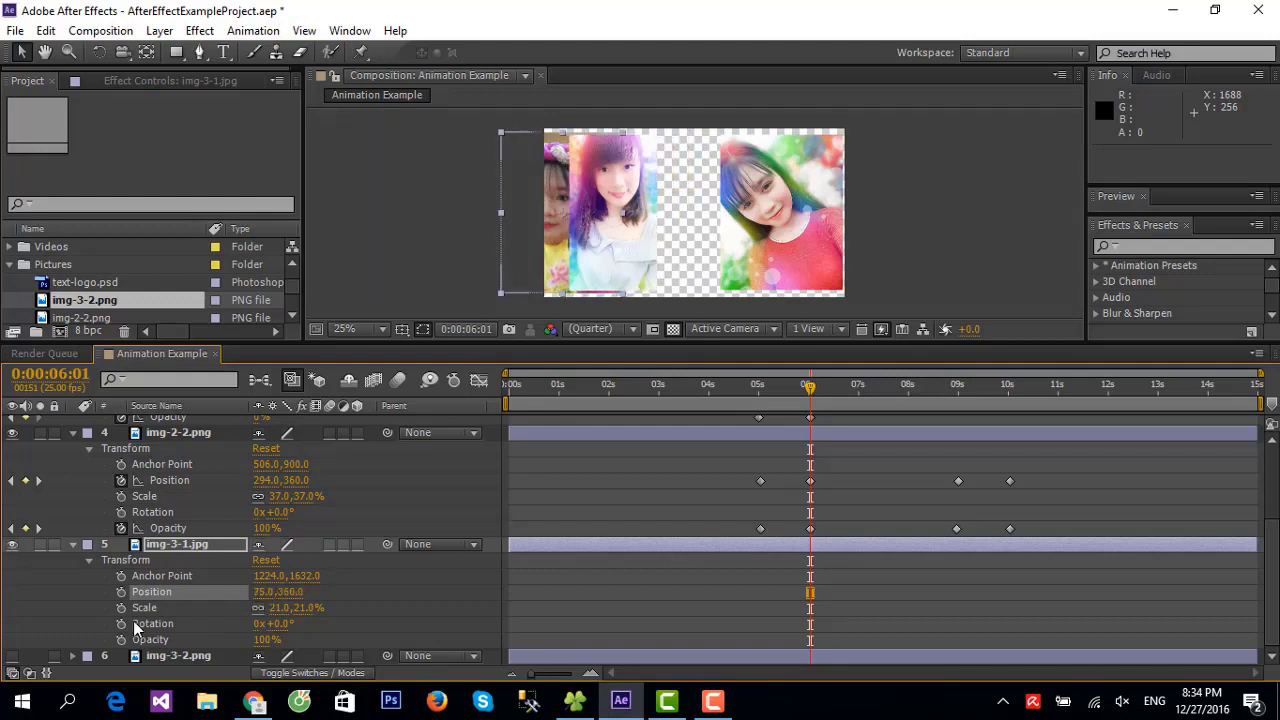
{"action": "mouse_move", "coordinate": [276, 598]}
{"action": "left_mouse_down"}
{"action": "mouse_move", "coordinate": [56, 600]}
{"action": "mouse_move", "coordinate": [237, 592]}
{"action": "mouse_move", "coordinate": [185, 590]}
{"action": "left_mouse_up"}
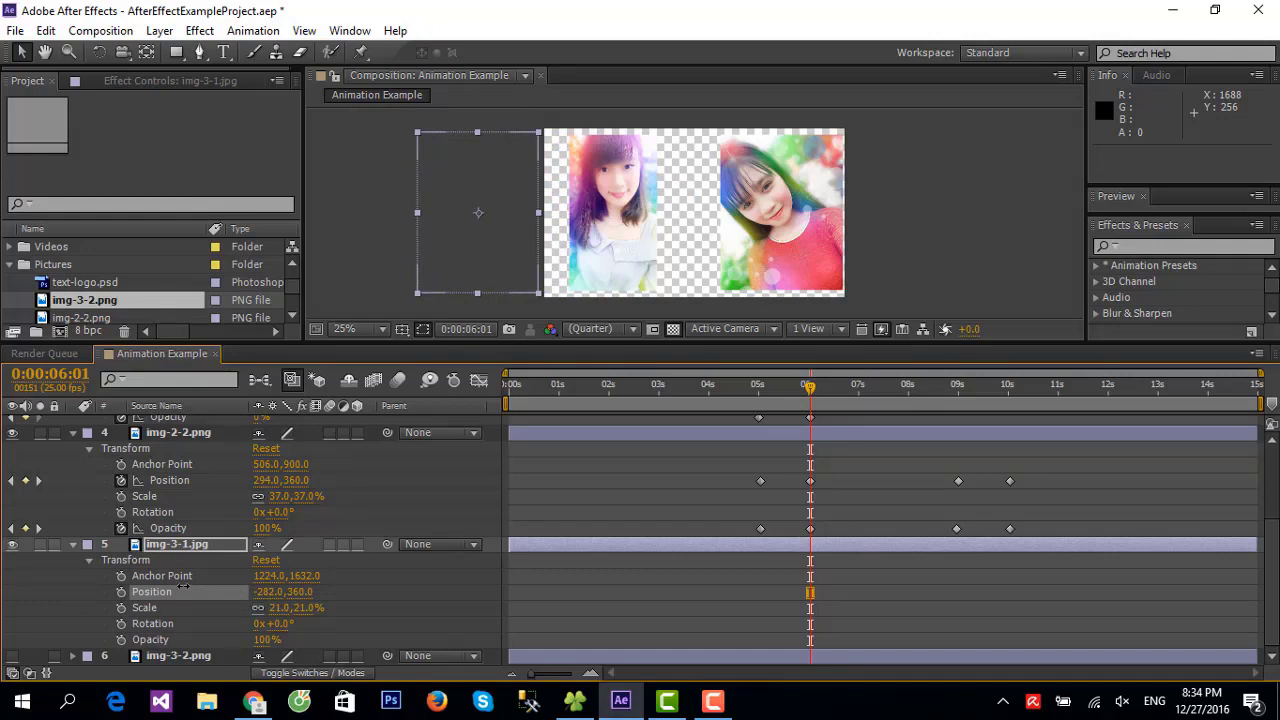
{"action": "left_click", "coordinate": [121, 592]}
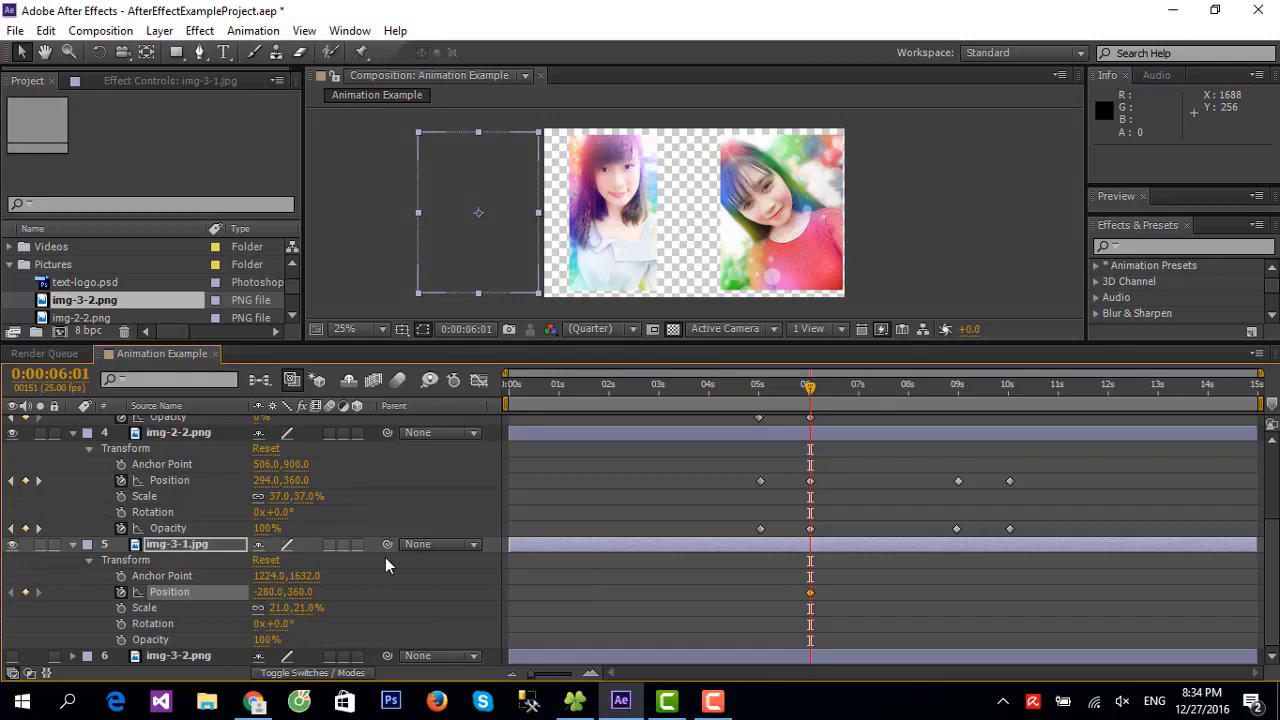
{"action": "scroll", "coordinate": [780, 450], "scroll_direction": "up", "scroll_amount": 2}
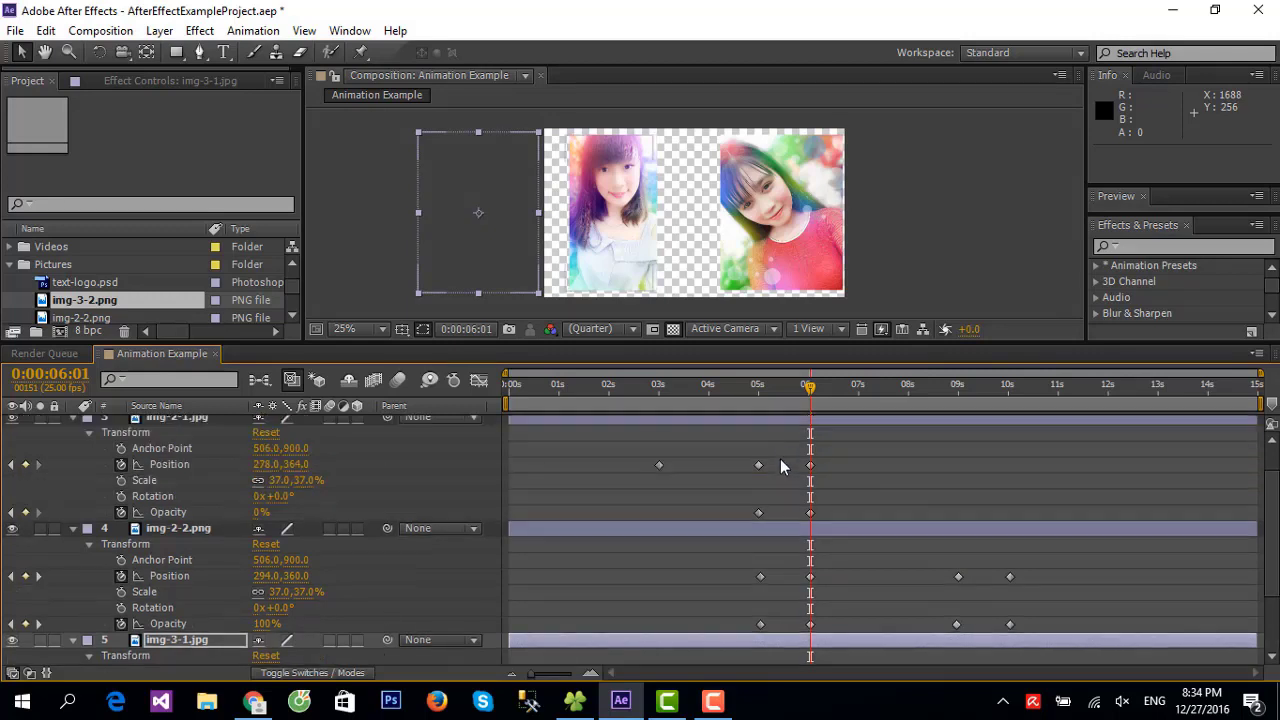
At about 7:24, slide img-3-1 back to Position X 157 and keyframe Opacity at 100%
{"action": "mouse_move", "coordinate": [810, 388]}
{"action": "left_mouse_down"}
{"action": "mouse_move", "coordinate": [656, 404]}
{"action": "mouse_move", "coordinate": [814, 398]}
{"action": "left_mouse_up"}
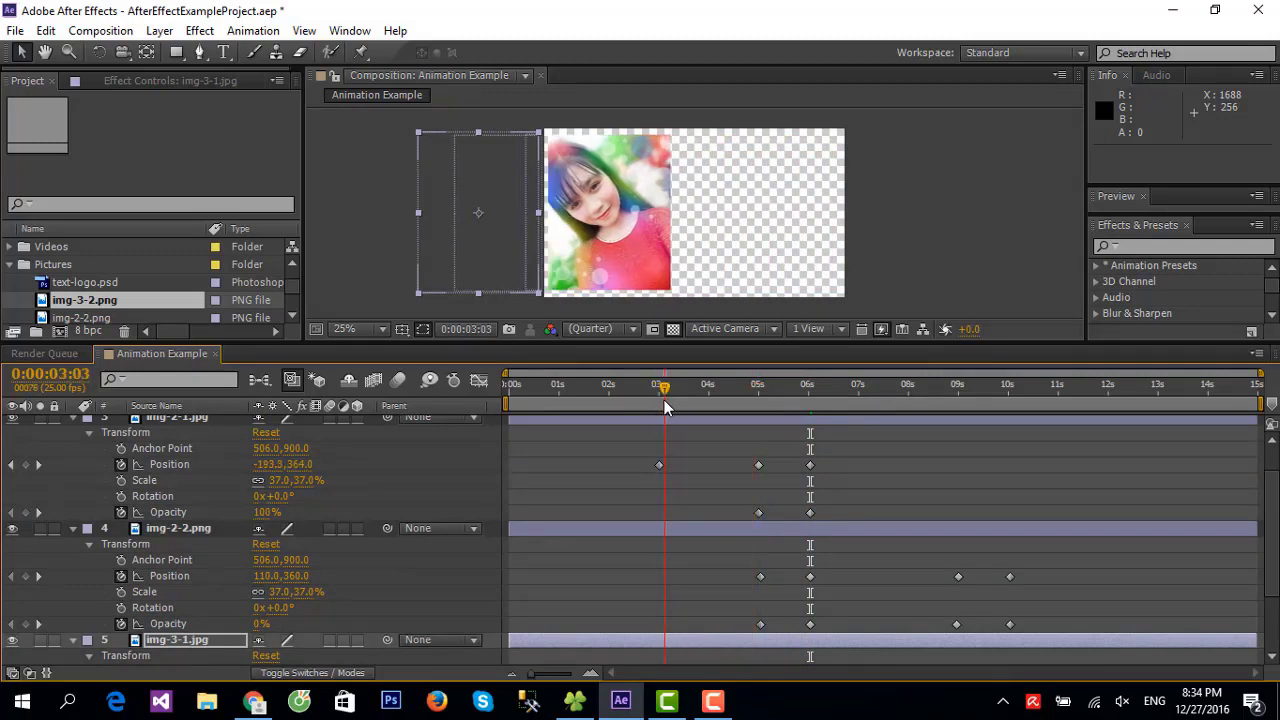
{"action": "key", "text": "alt+shift+p"}
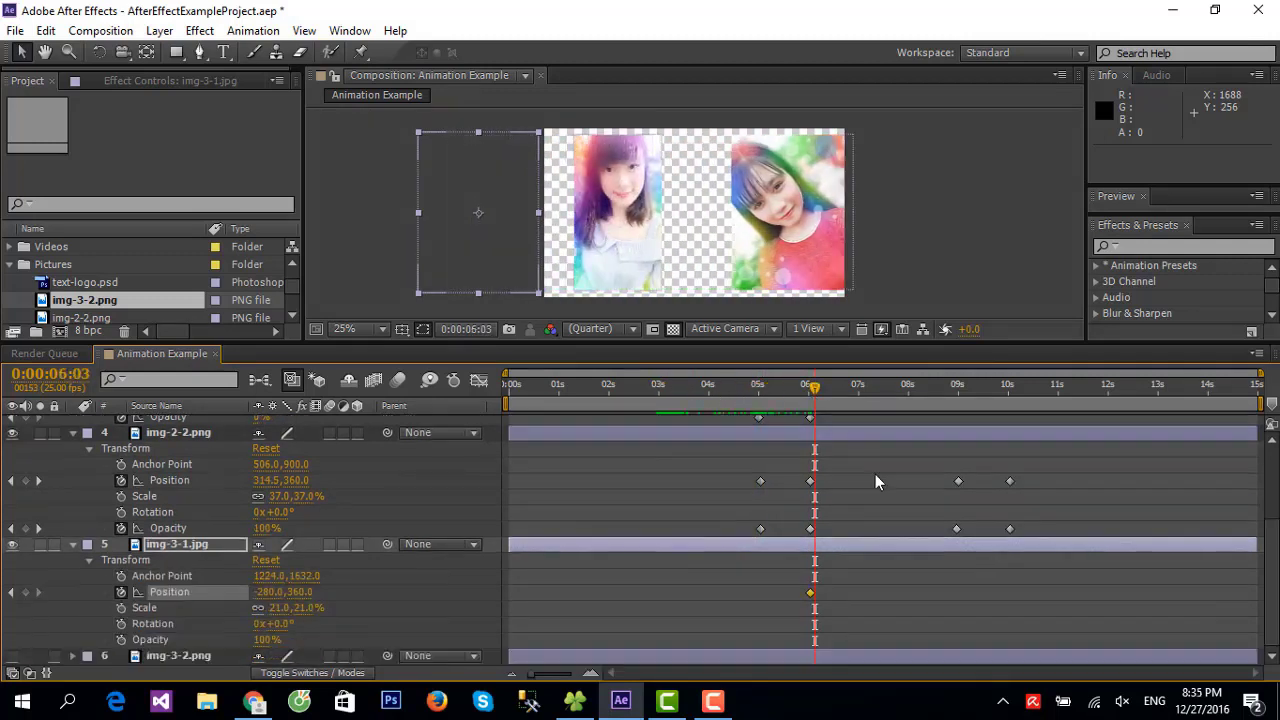
{"action": "left_click_drag", "start_coordinate": [814, 390], "coordinate": [905, 397]}
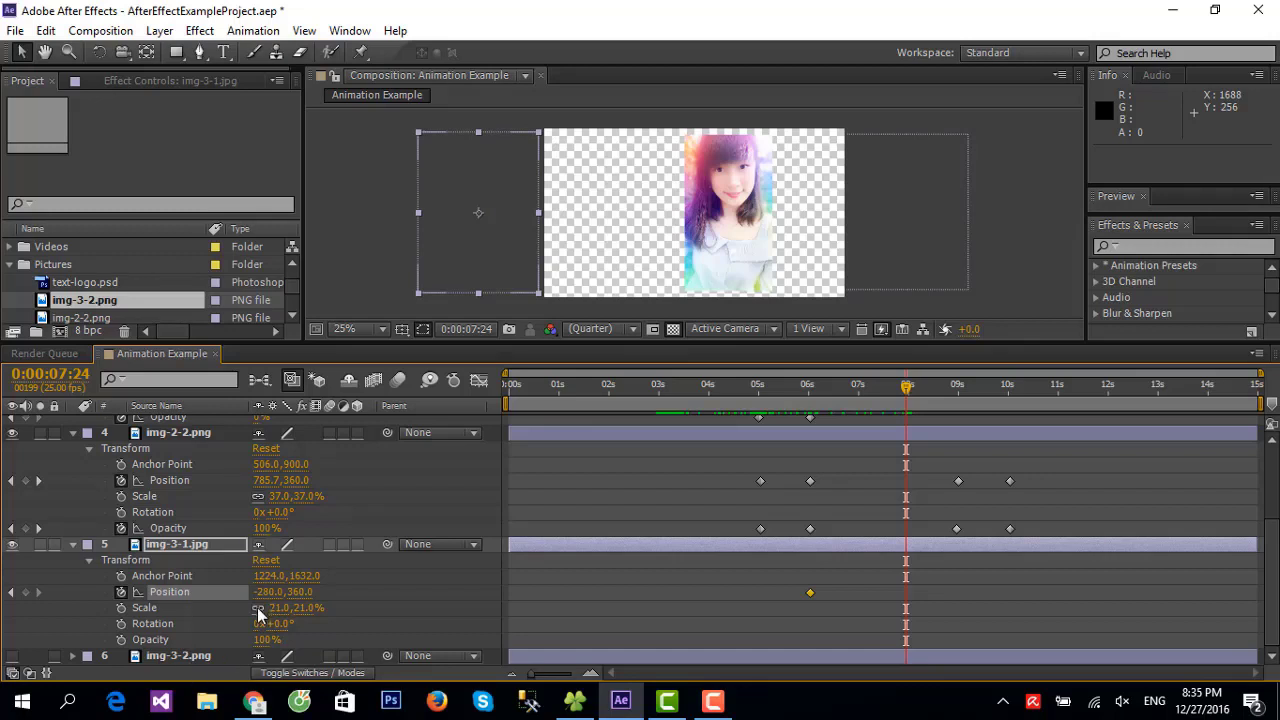
{"action": "left_click_drag", "start_coordinate": [268, 592], "coordinate": [669, 587]}
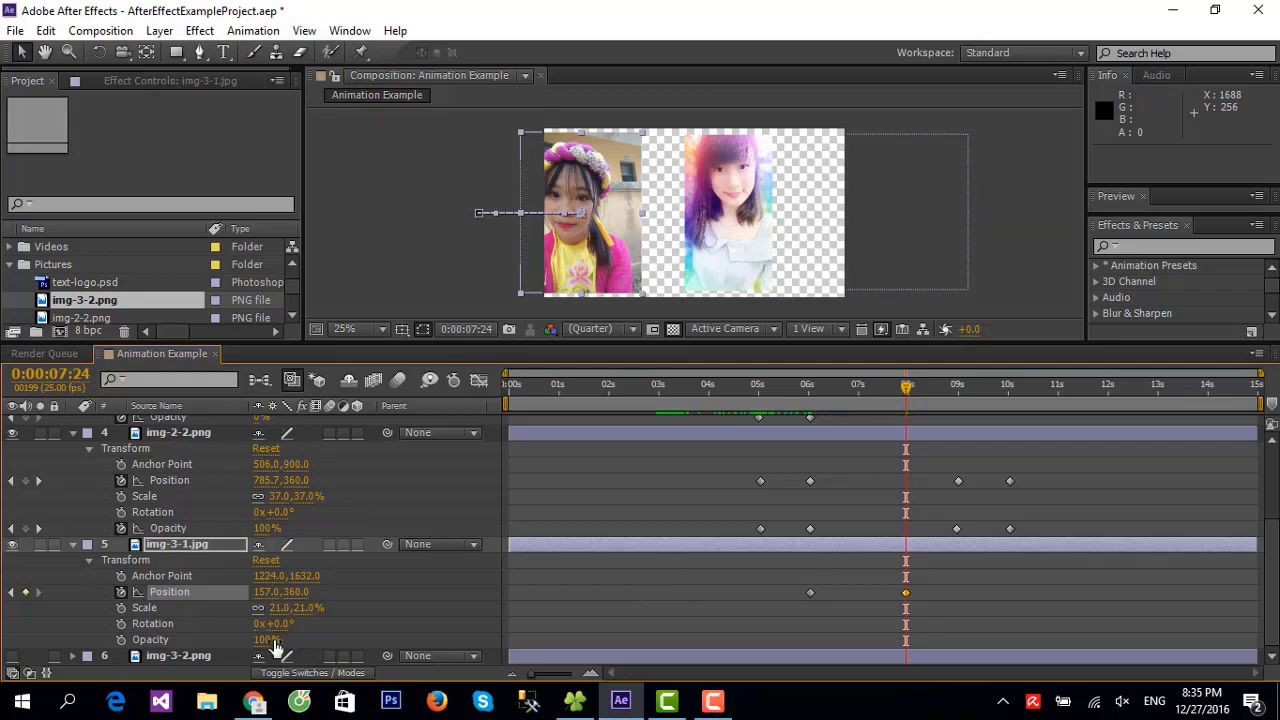
{"action": "left_click", "coordinate": [120, 640]}
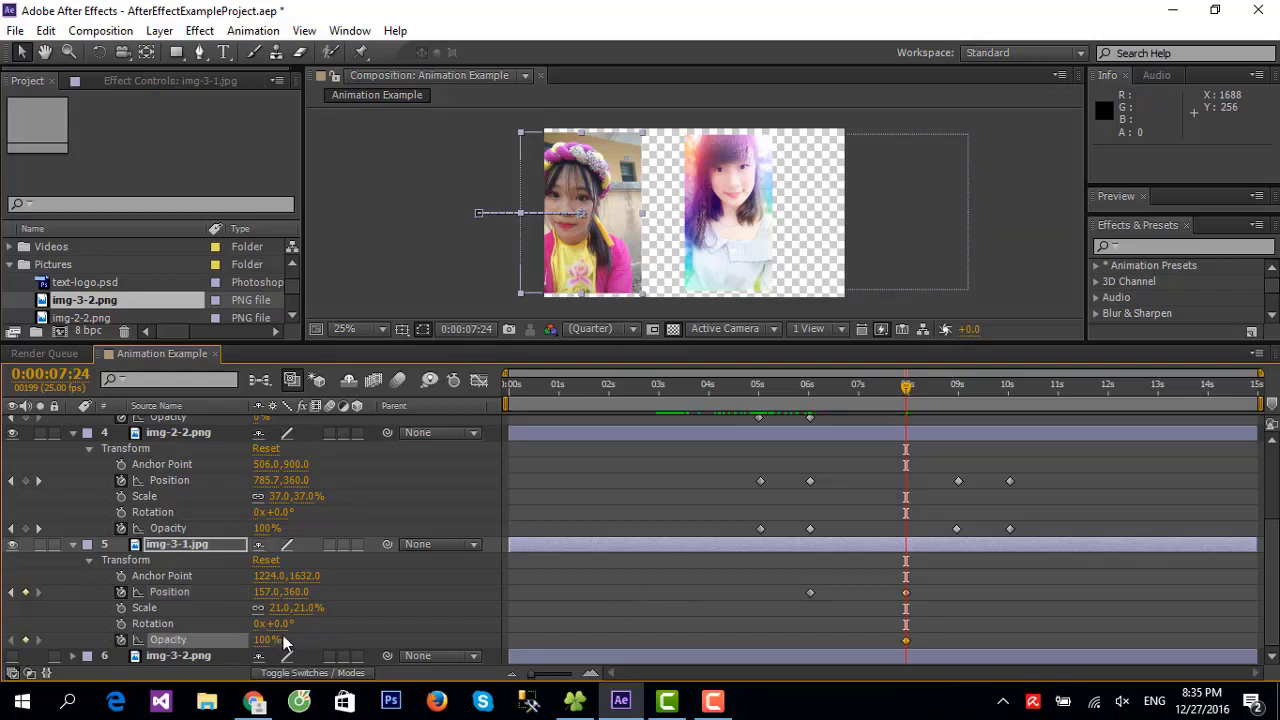
At 9:01, move img-3-1 to Position 309,360, fade it to 0% Opacity, and unhide img-3-2
{"action": "left_click_drag", "start_coordinate": [910, 390], "coordinate": [962, 397]}
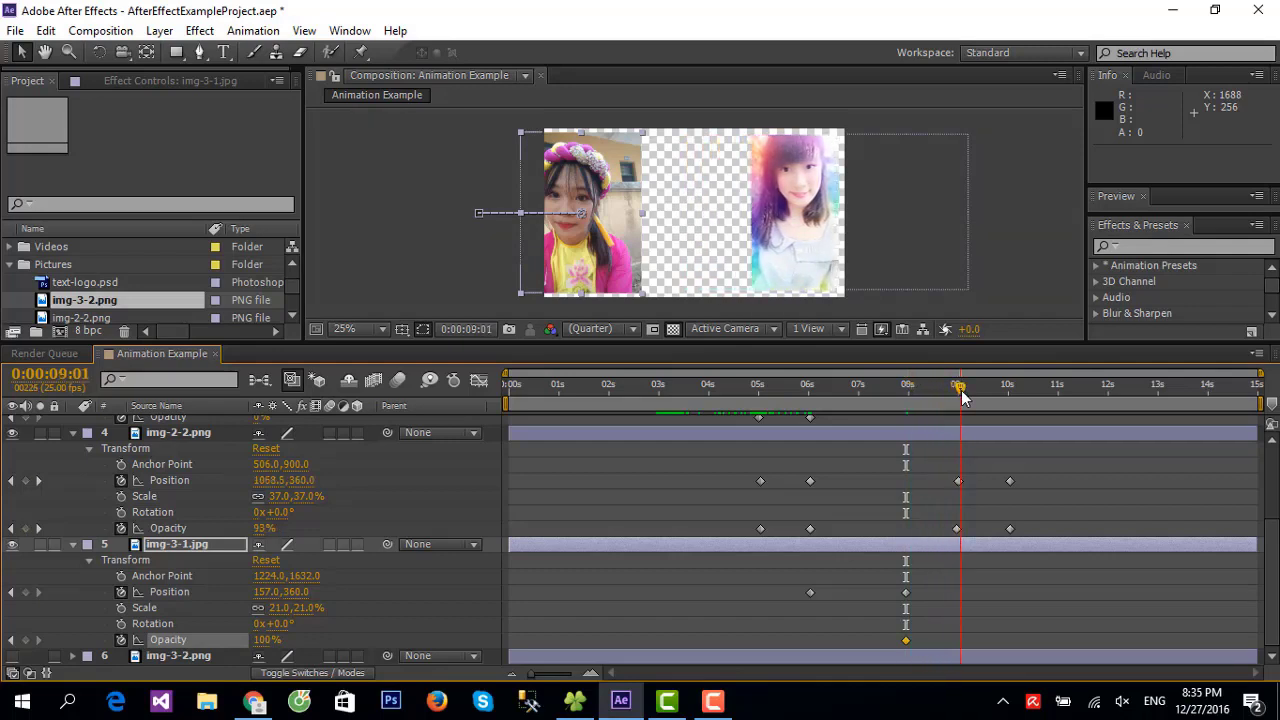
{"action": "left_click_drag", "start_coordinate": [266, 592], "coordinate": [403, 580]}
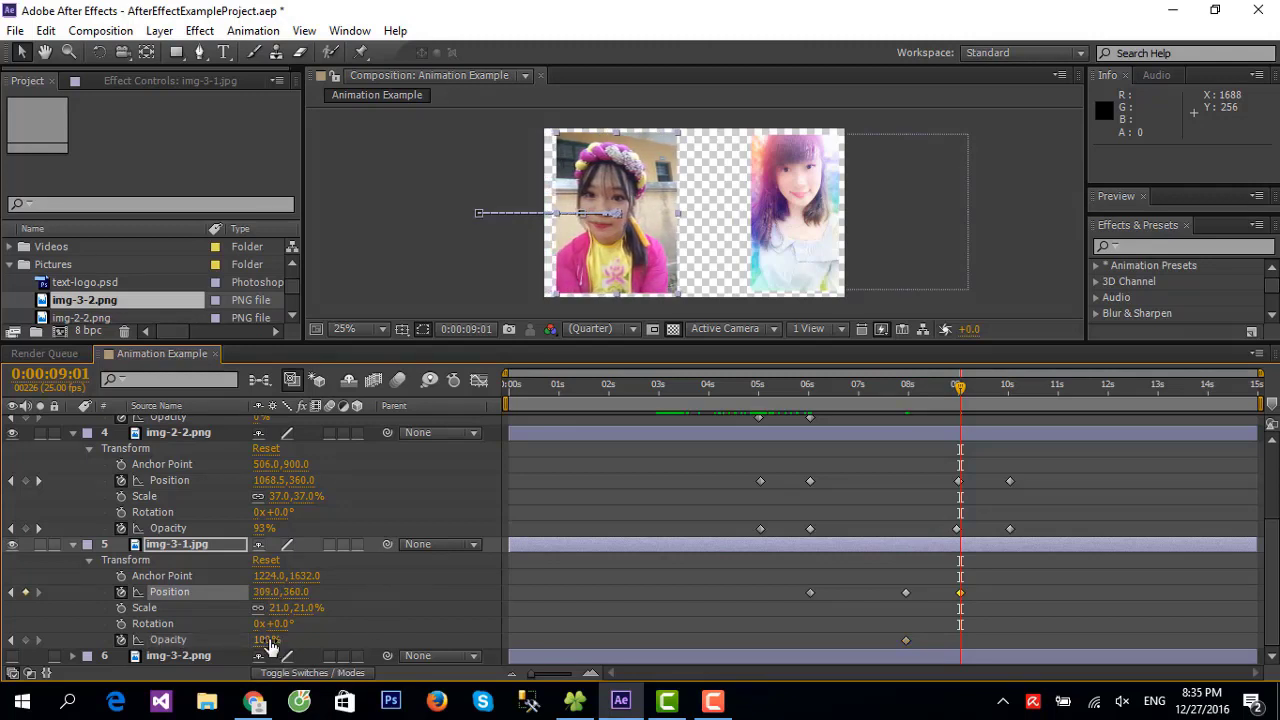
{"action": "left_click_drag", "start_coordinate": [266, 640], "coordinate": [200, 640]}
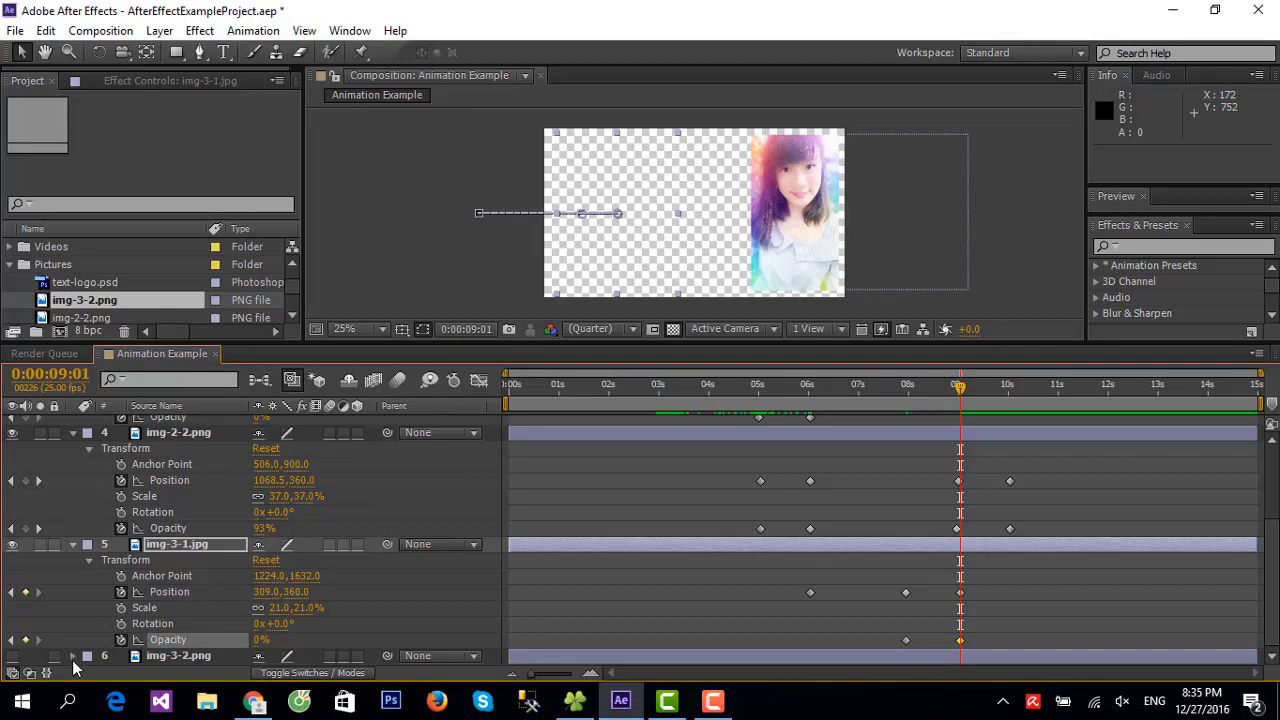
{"action": "left_click", "coordinate": [12, 656]}
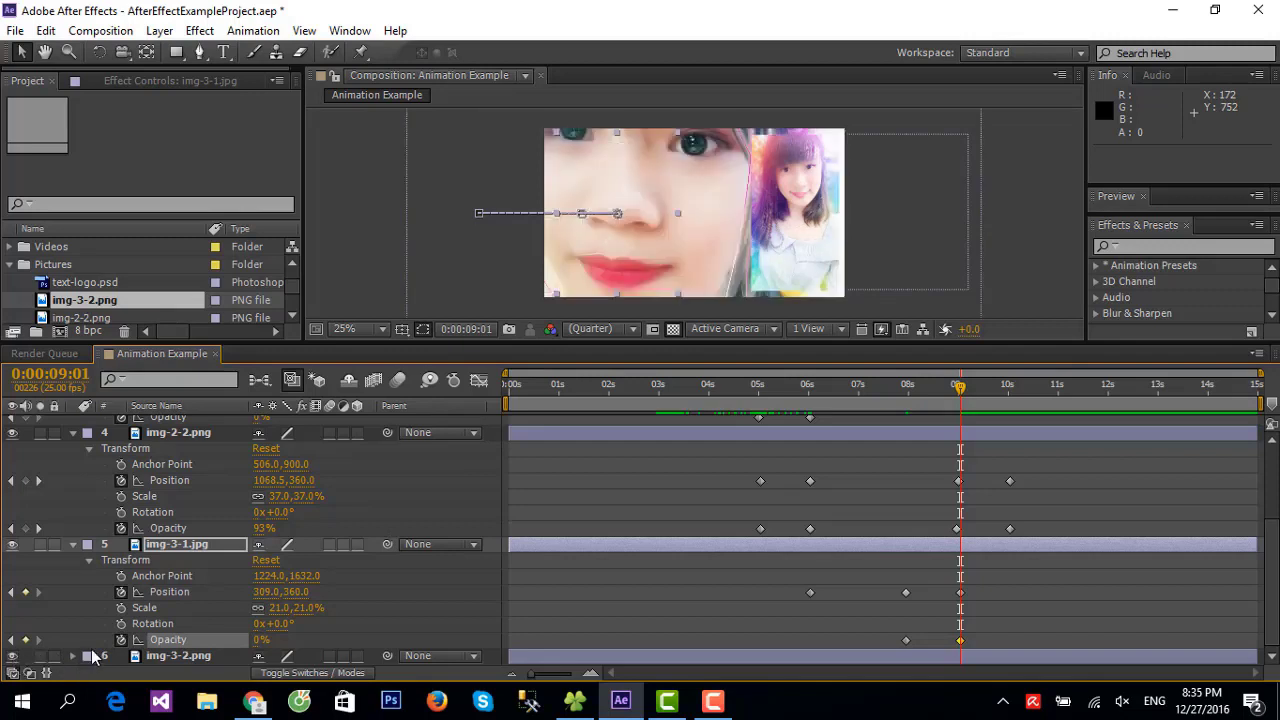
Expand img-3-2's Transform properties and scrub its Scale down to 21%
{"action": "left_click", "coordinate": [72, 656]}
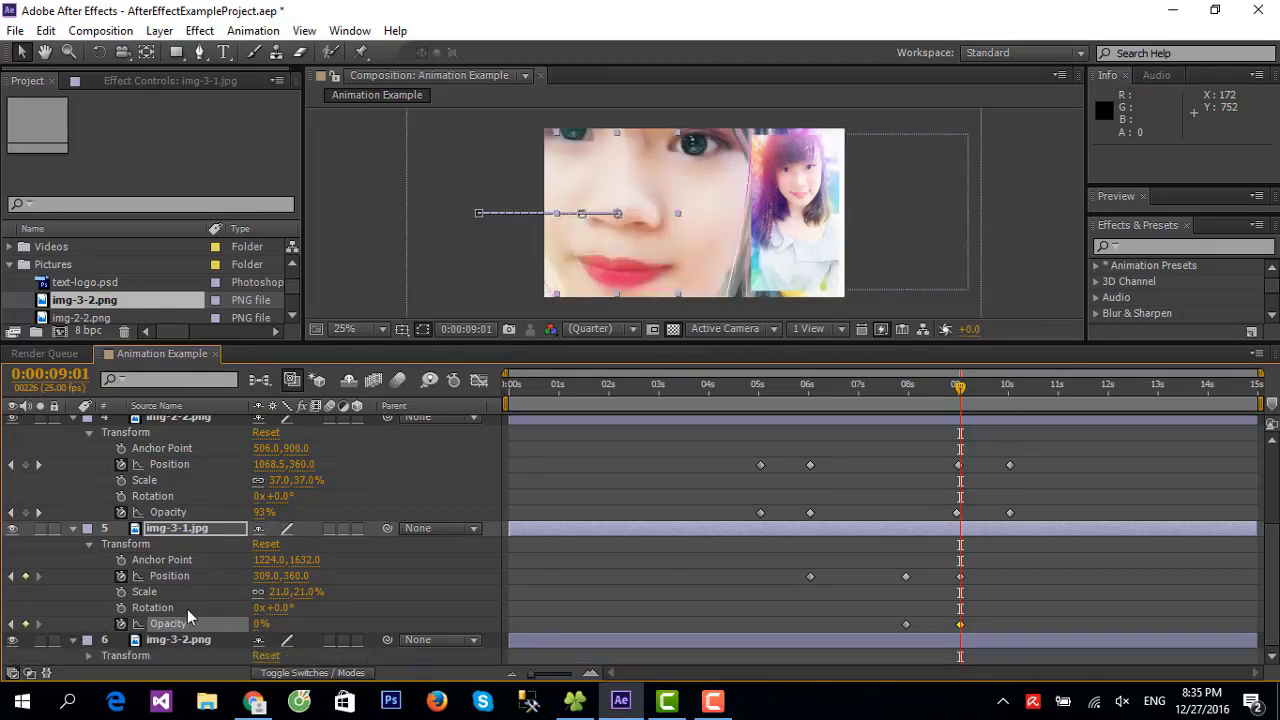
{"action": "left_click", "coordinate": [88, 656]}
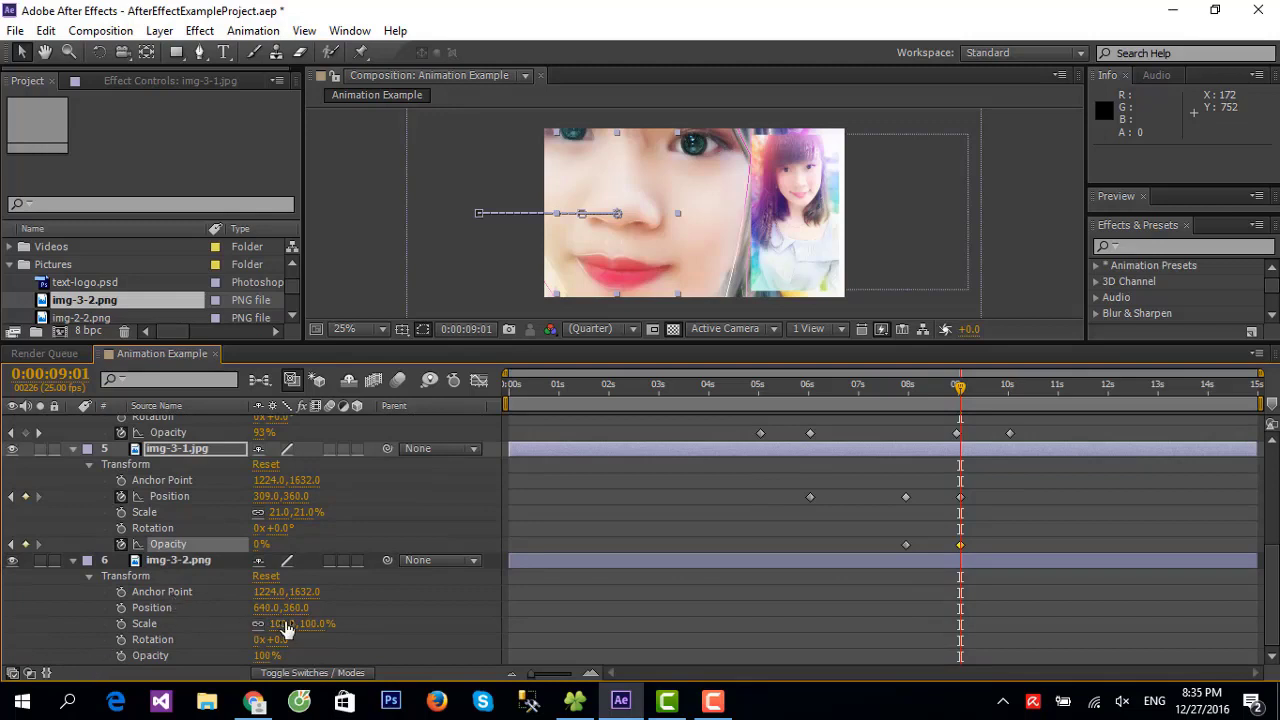
{"action": "left_click_drag", "start_coordinate": [290, 624], "coordinate": [228, 627]}
{"action": "left_click_drag", "start_coordinate": [231, 629], "coordinate": [239, 629]}
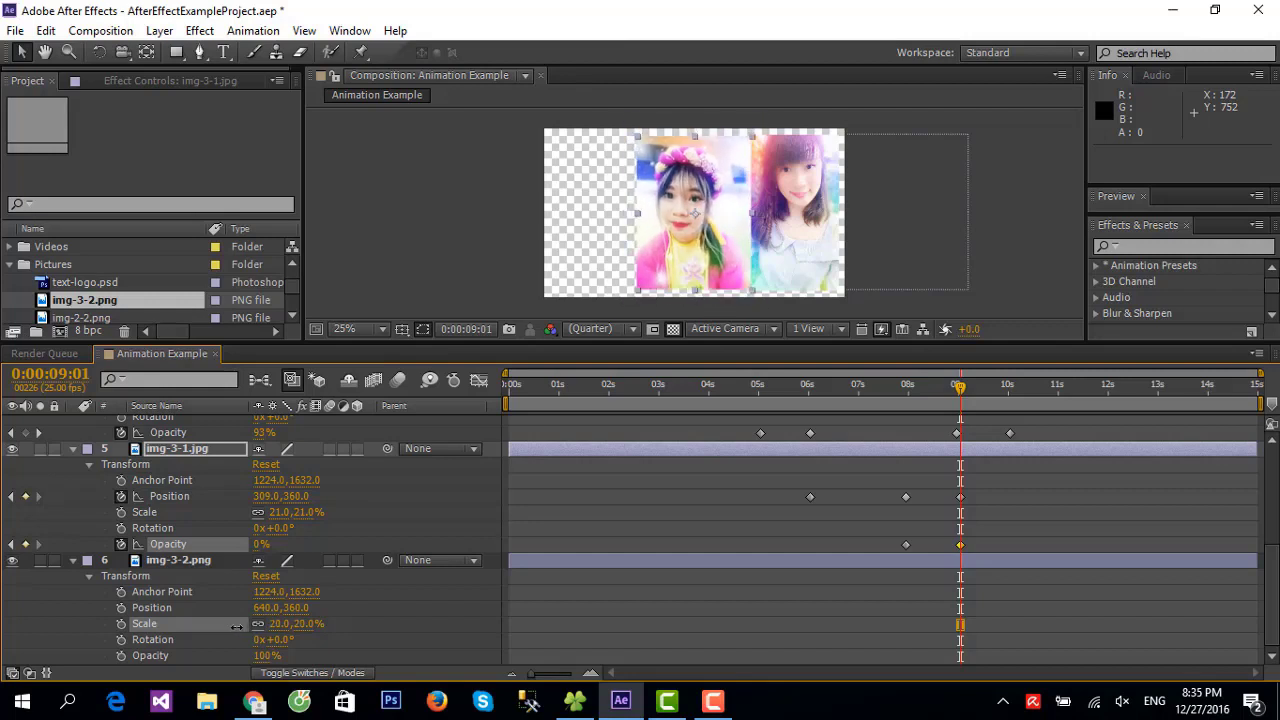
{"action": "left_click_drag", "start_coordinate": [237, 627], "coordinate": [239, 627]}
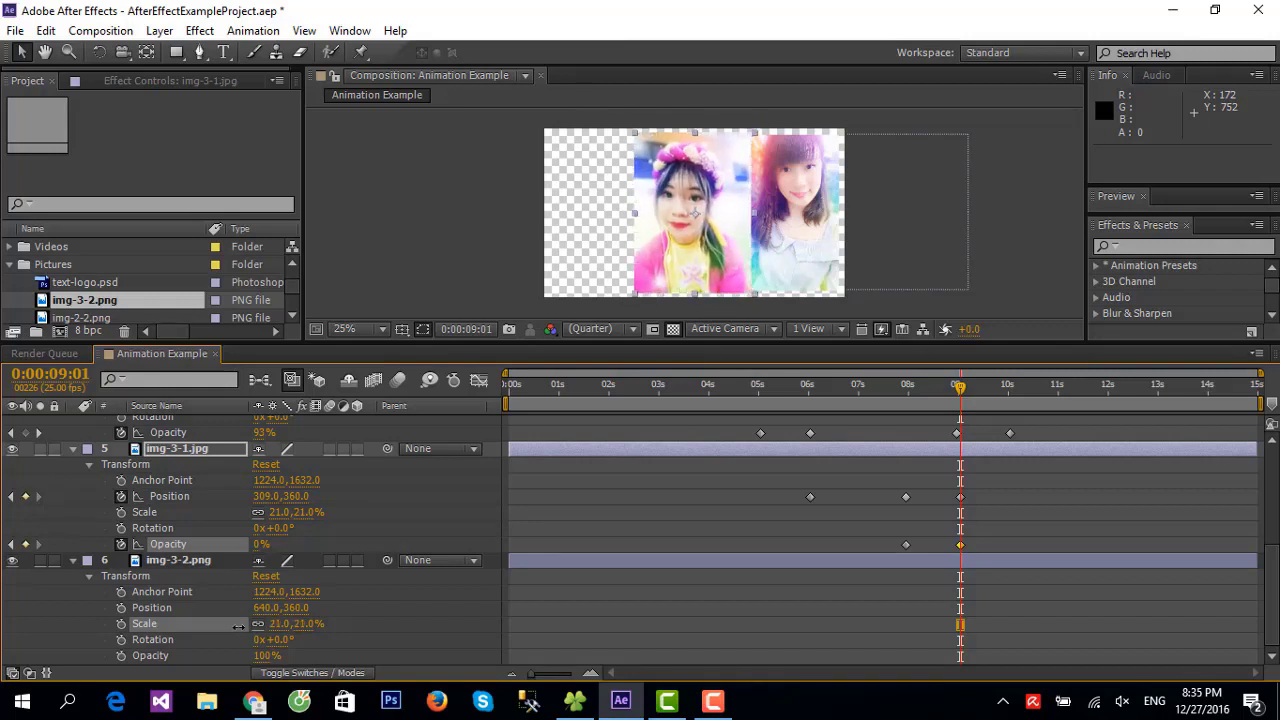
{"action": "left_click", "coordinate": [238, 627]}
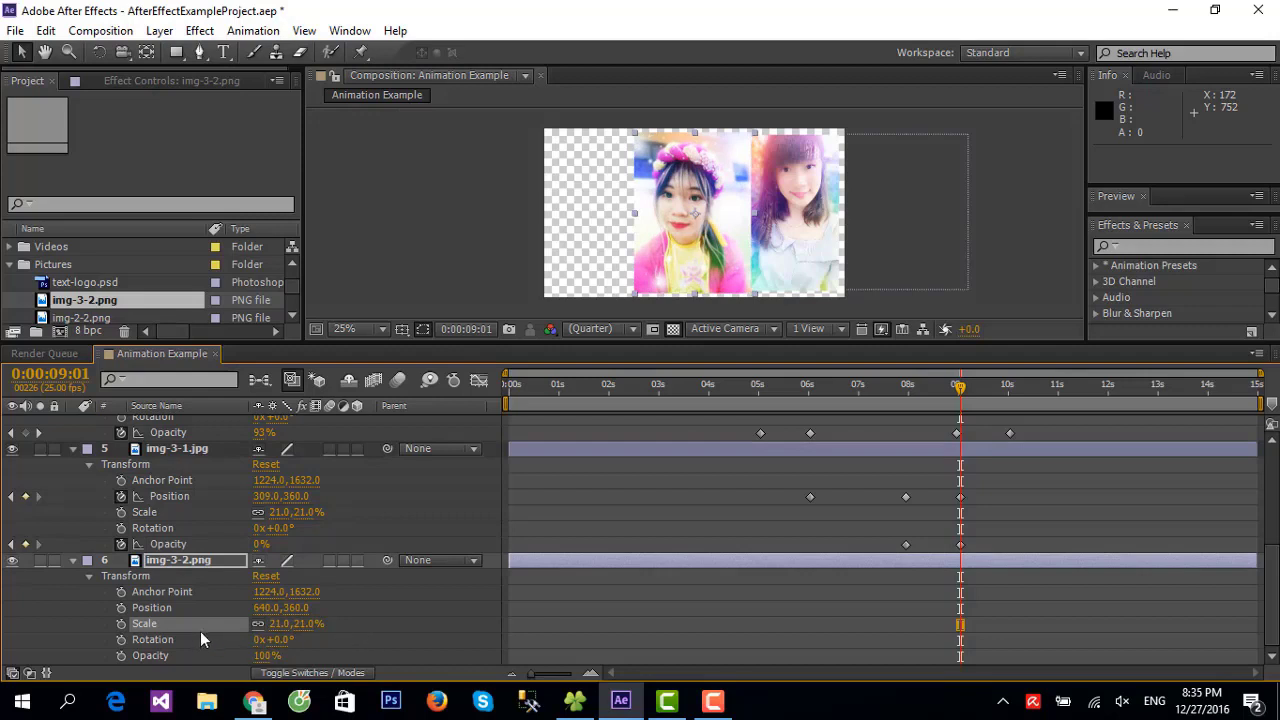
Move img-3-2 to Position 419,360 and enter 1556 as its Anchor Point X
{"action": "left_click_drag", "start_coordinate": [270, 612], "coordinate": [70, 612]}
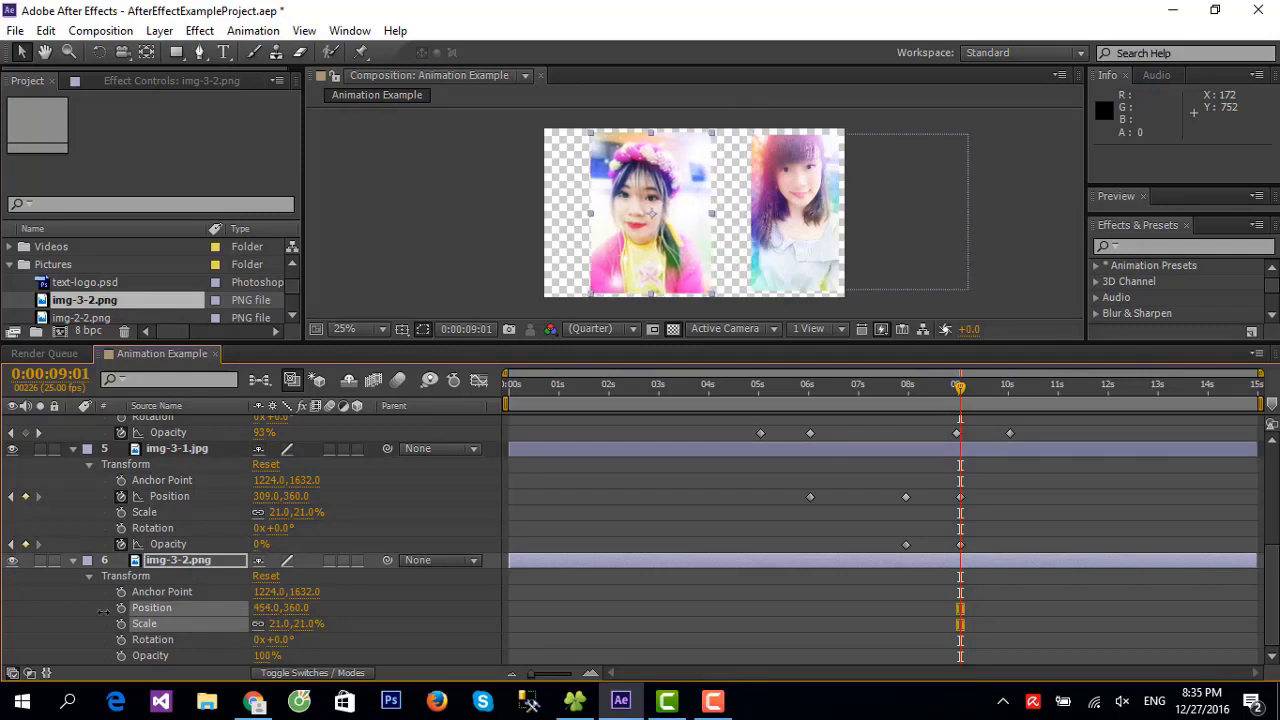
{"action": "left_click", "coordinate": [70, 612]}
{"action": "left_click", "coordinate": [176, 448]}
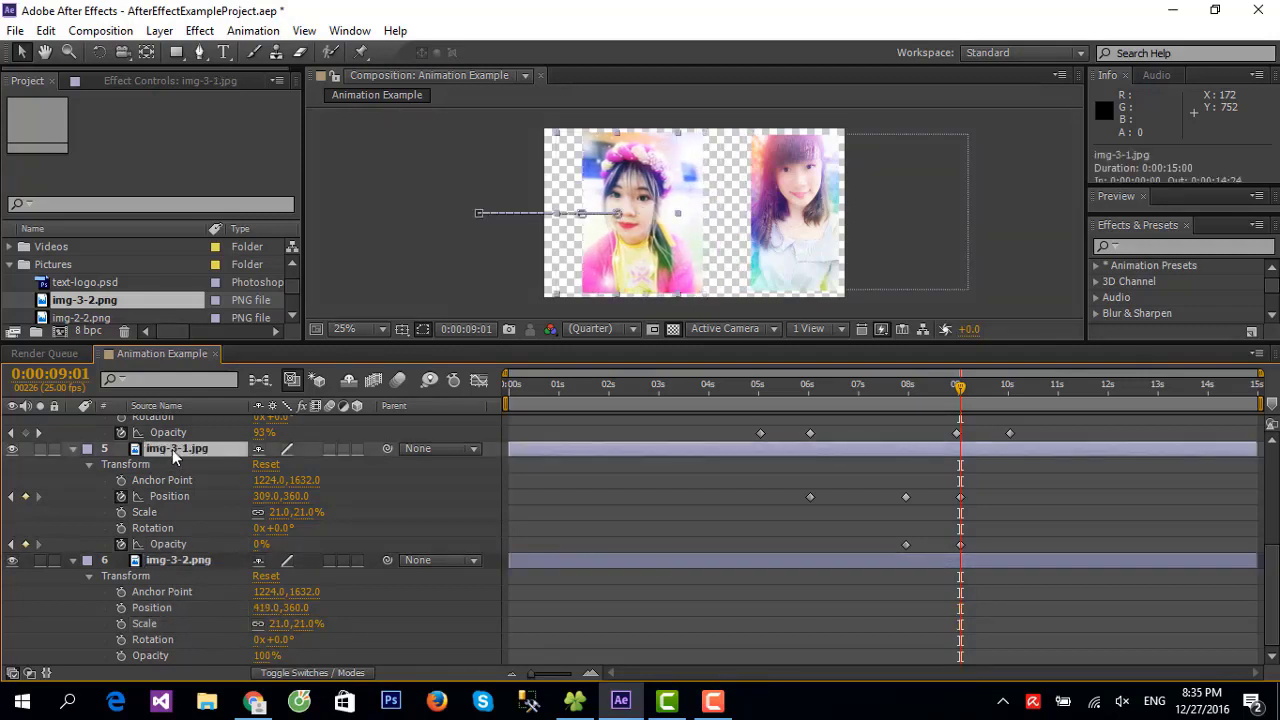
{"action": "mouse_move", "coordinate": [270, 592]}
{"action": "left_mouse_down"}
{"action": "mouse_move", "coordinate": [253, 592]}
{"action": "mouse_move", "coordinate": [380, 596]}
{"action": "left_mouse_up"}
{"action": "left_click", "coordinate": [205, 560]}
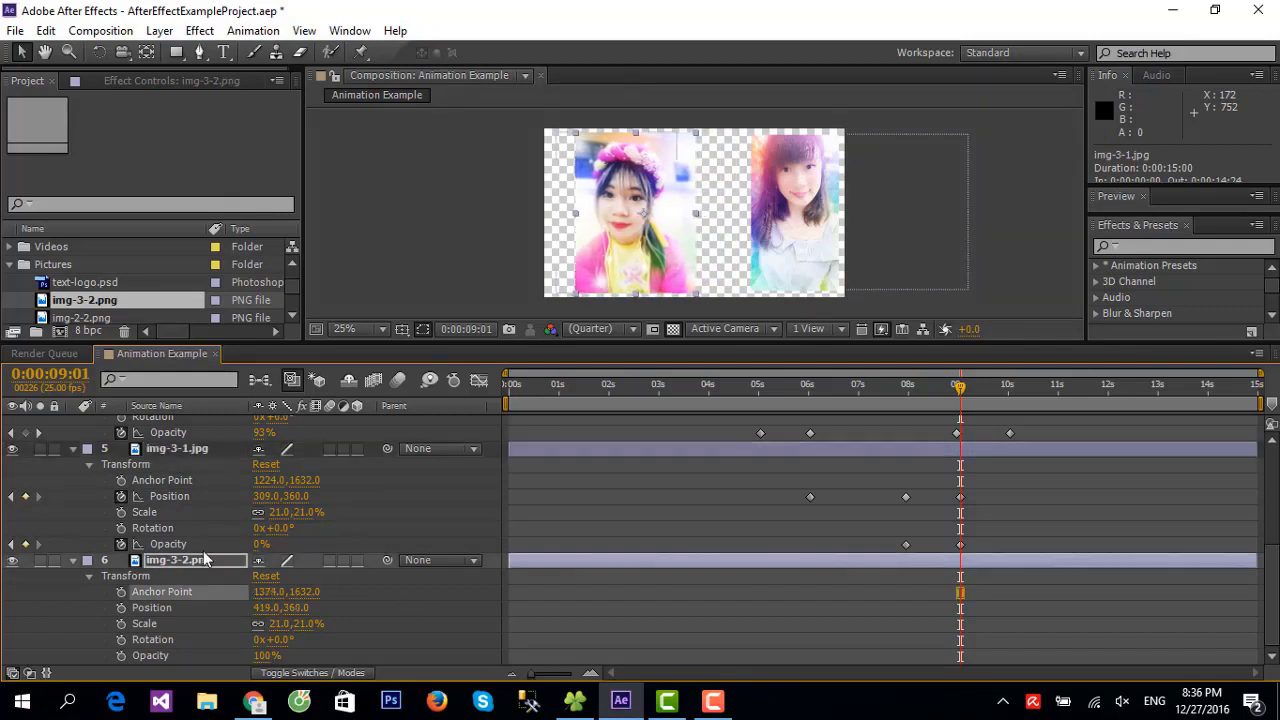
{"action": "left_click", "coordinate": [157, 464]}
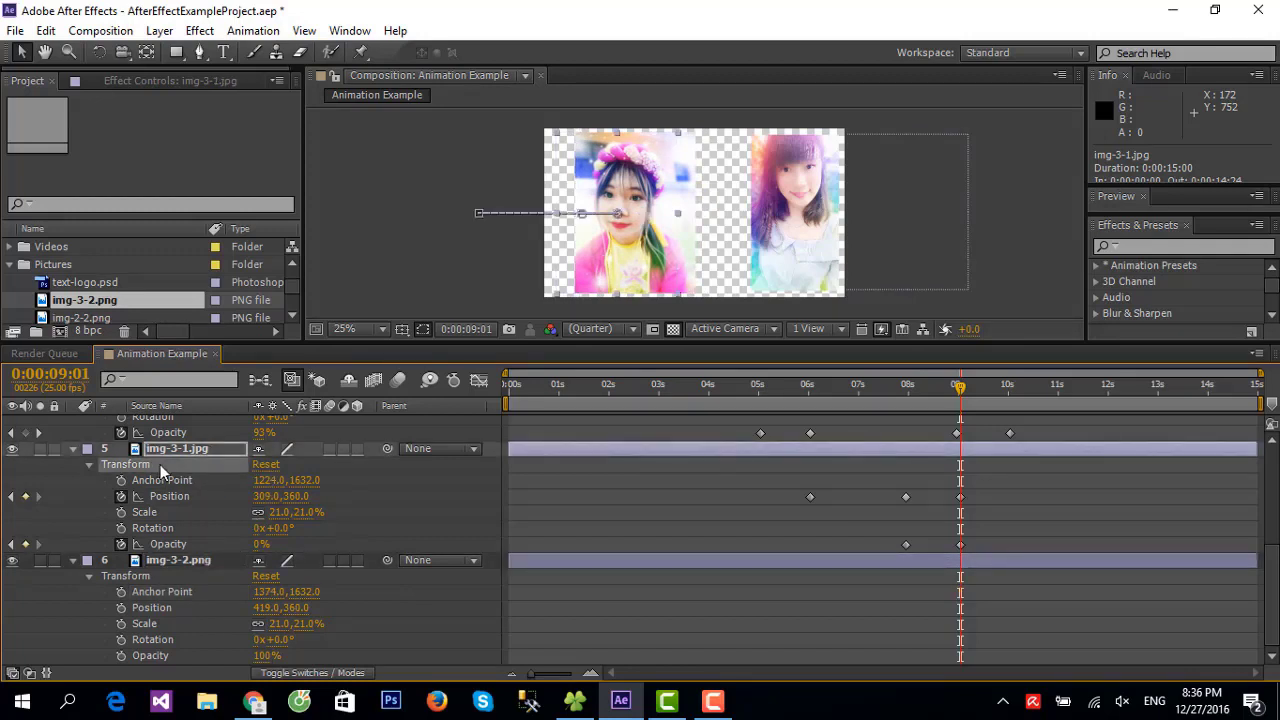
{"action": "left_click", "coordinate": [270, 592]}
{"action": "type", "text": "1556"}
{"action": "key", "text": "Return"}
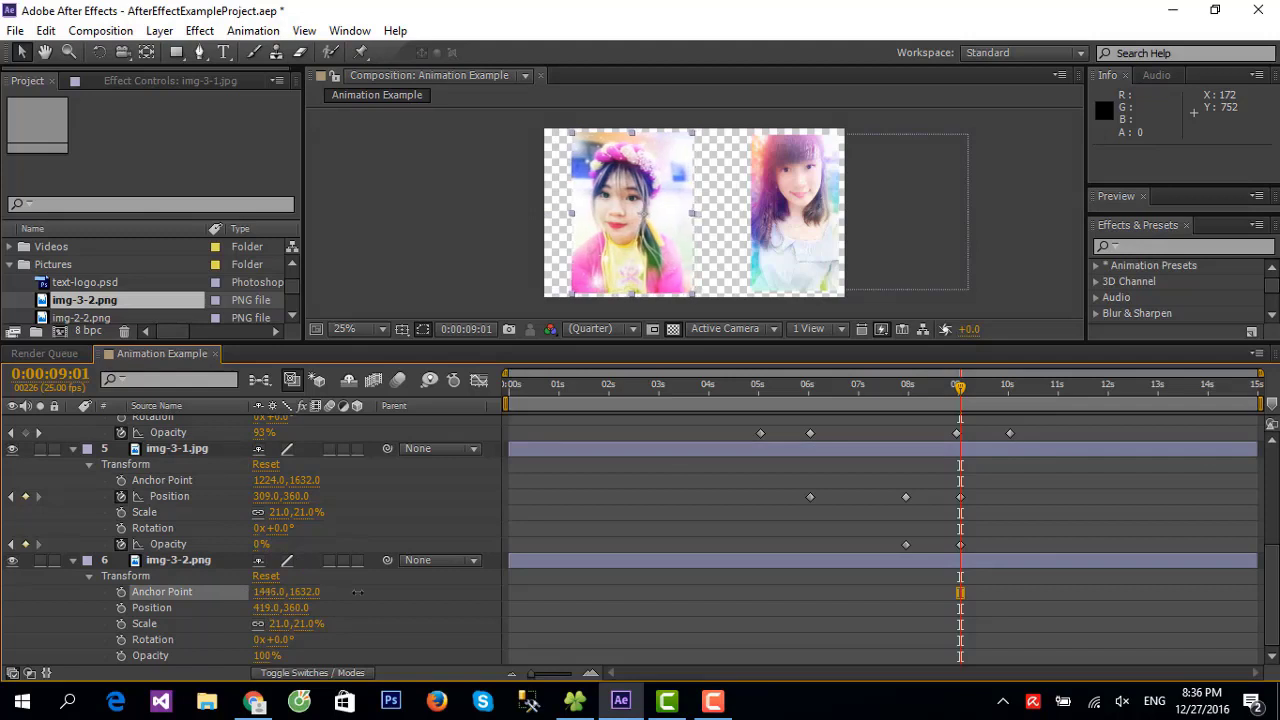
Raise img-3-2's Anchor Point X to 1731 and keyframe its Position
{"action": "left_click_drag", "start_coordinate": [454, 592], "coordinate": [477, 592]}
{"action": "left_click", "coordinate": [155, 449]}
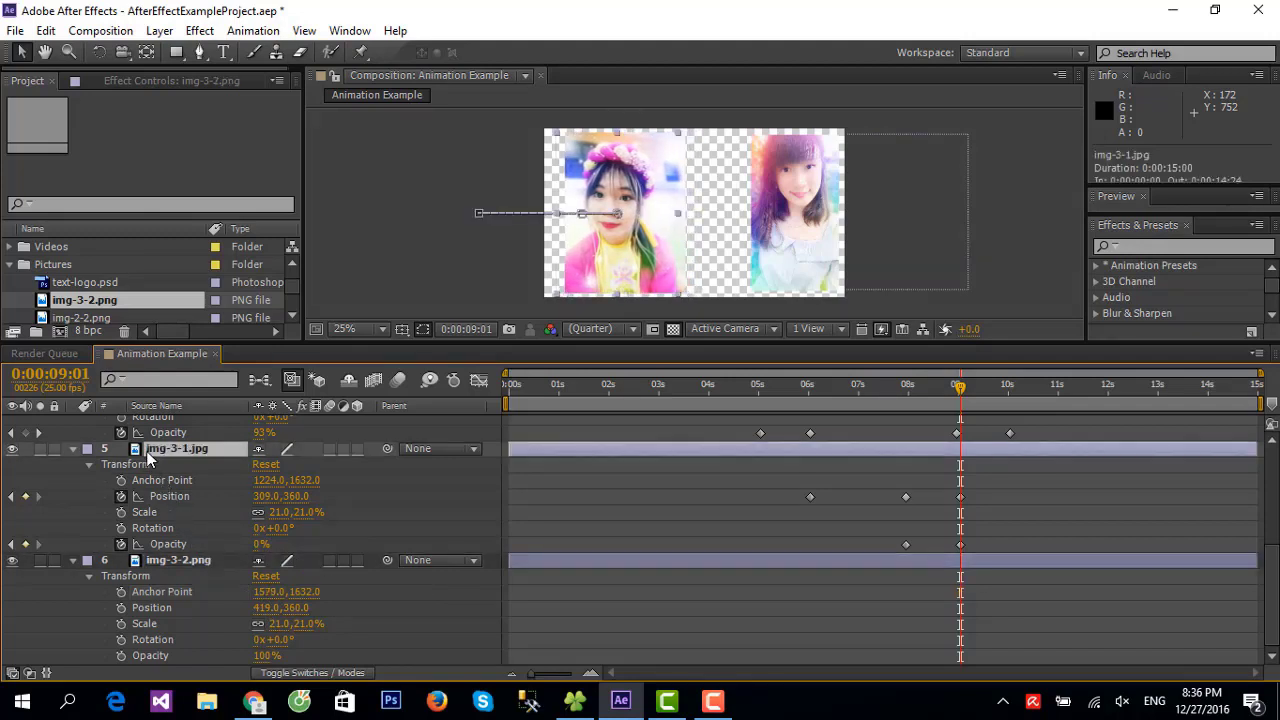
{"action": "left_click", "coordinate": [164, 562]}
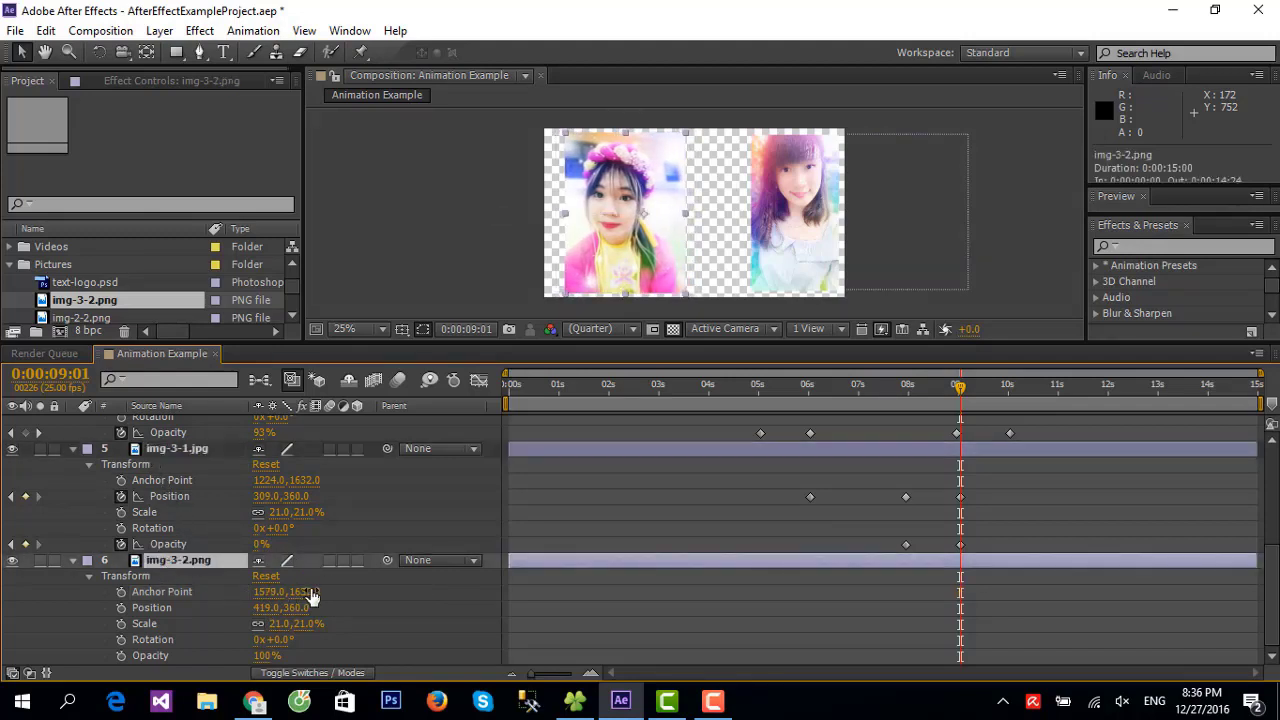
{"action": "left_click_drag", "start_coordinate": [268, 592], "coordinate": [420, 596]}
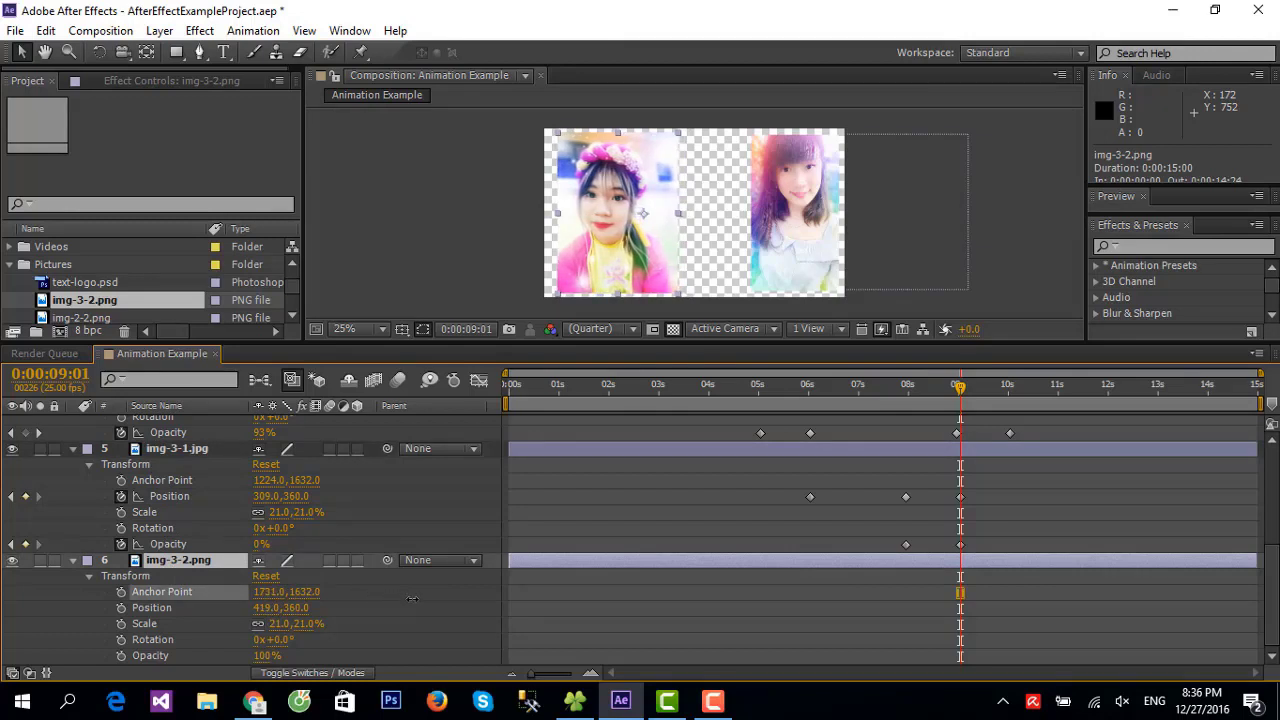
{"action": "left_click", "coordinate": [153, 449]}
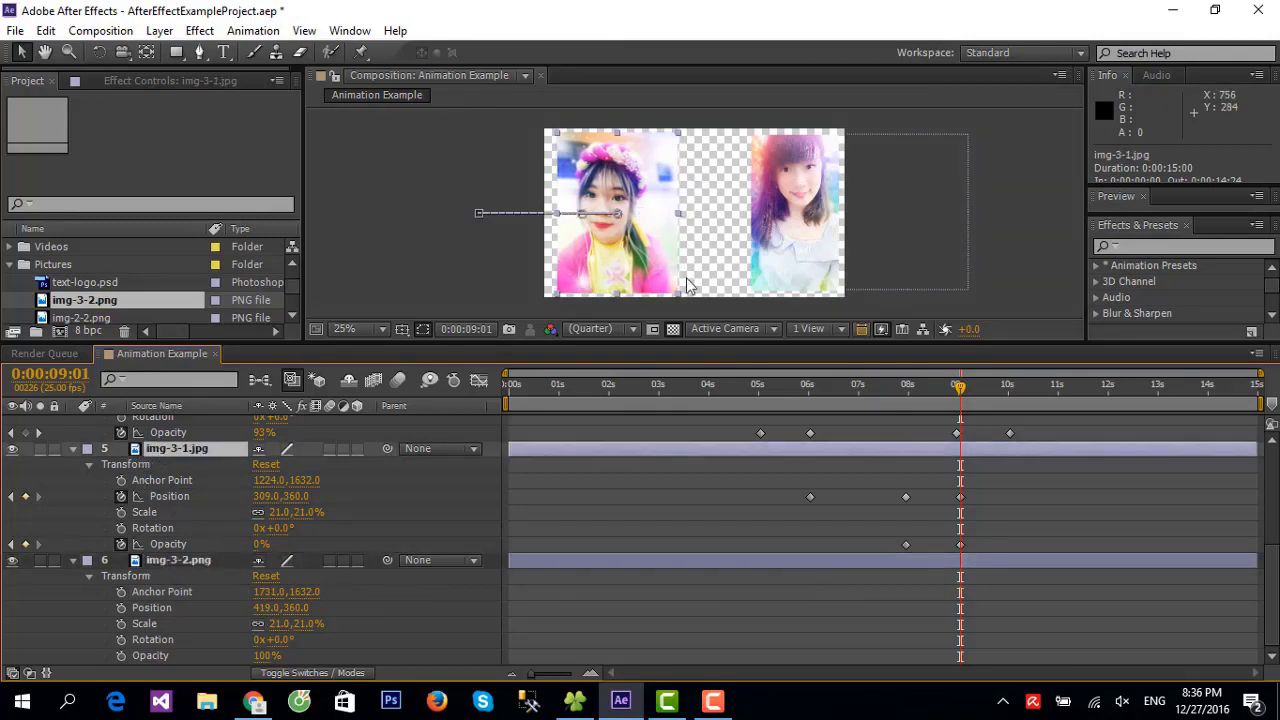
{"action": "left_click", "coordinate": [122, 607]}
Add an Opacity keyframe for img-3-2 at 0%
{"action": "left_click", "coordinate": [120, 656]}
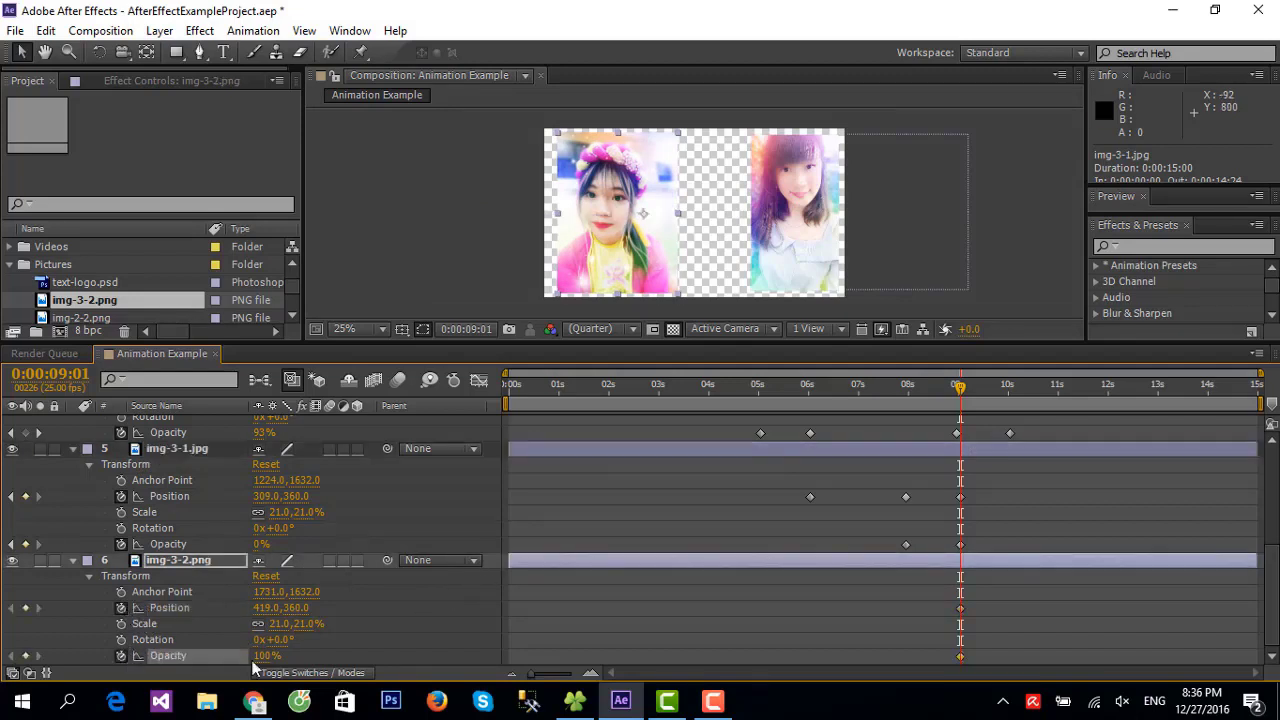
{"action": "left_click_drag", "start_coordinate": [265, 656], "coordinate": [84, 648]}
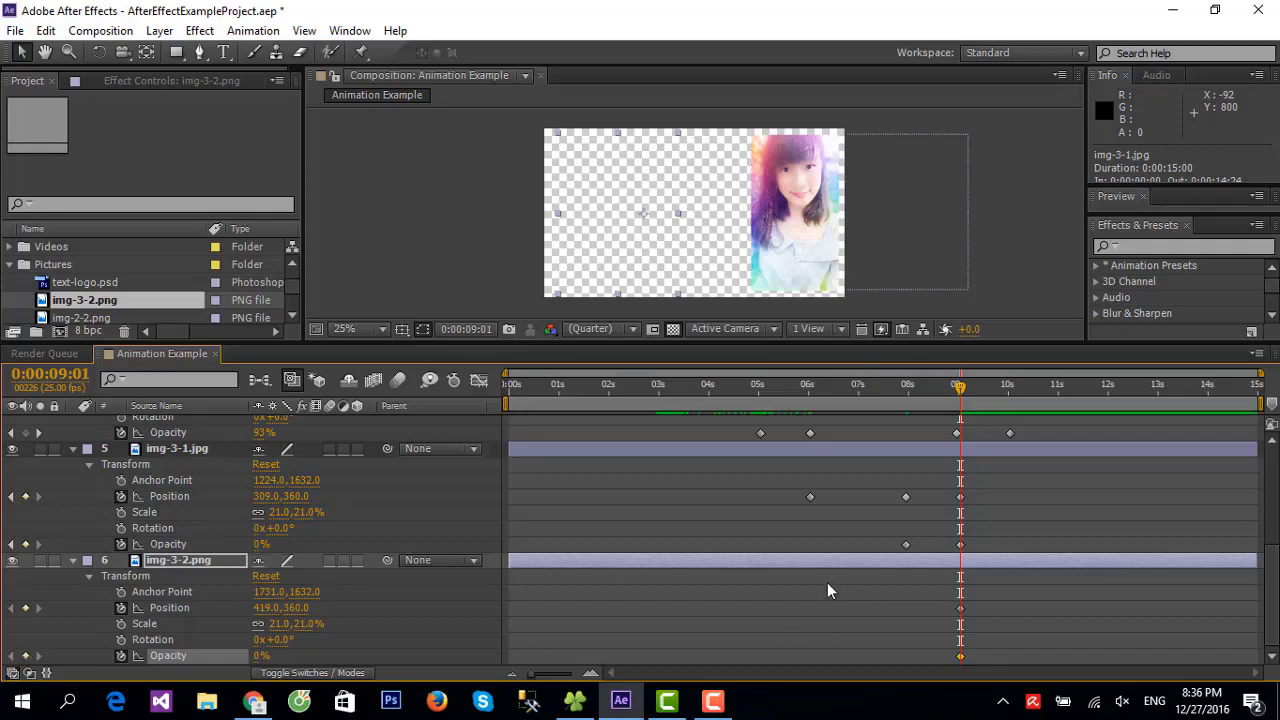
{"action": "scroll", "coordinate": [860, 590], "scroll_direction": "up", "scroll_amount": 1}
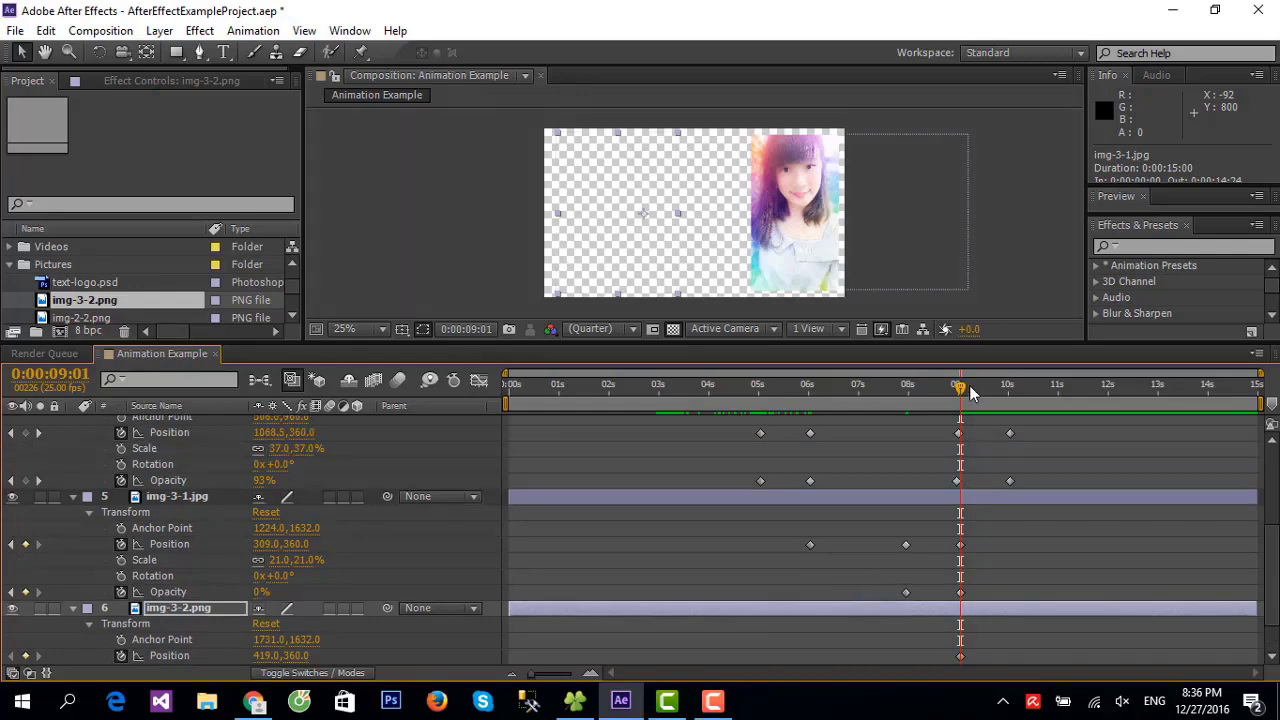
{"action": "mouse_move", "coordinate": [962, 388]}
{"action": "left_mouse_down"}
{"action": "mouse_move", "coordinate": [907, 392]}
{"action": "mouse_move", "coordinate": [962, 390]}
{"action": "mouse_move", "coordinate": [910, 412]}
{"action": "left_mouse_up"}
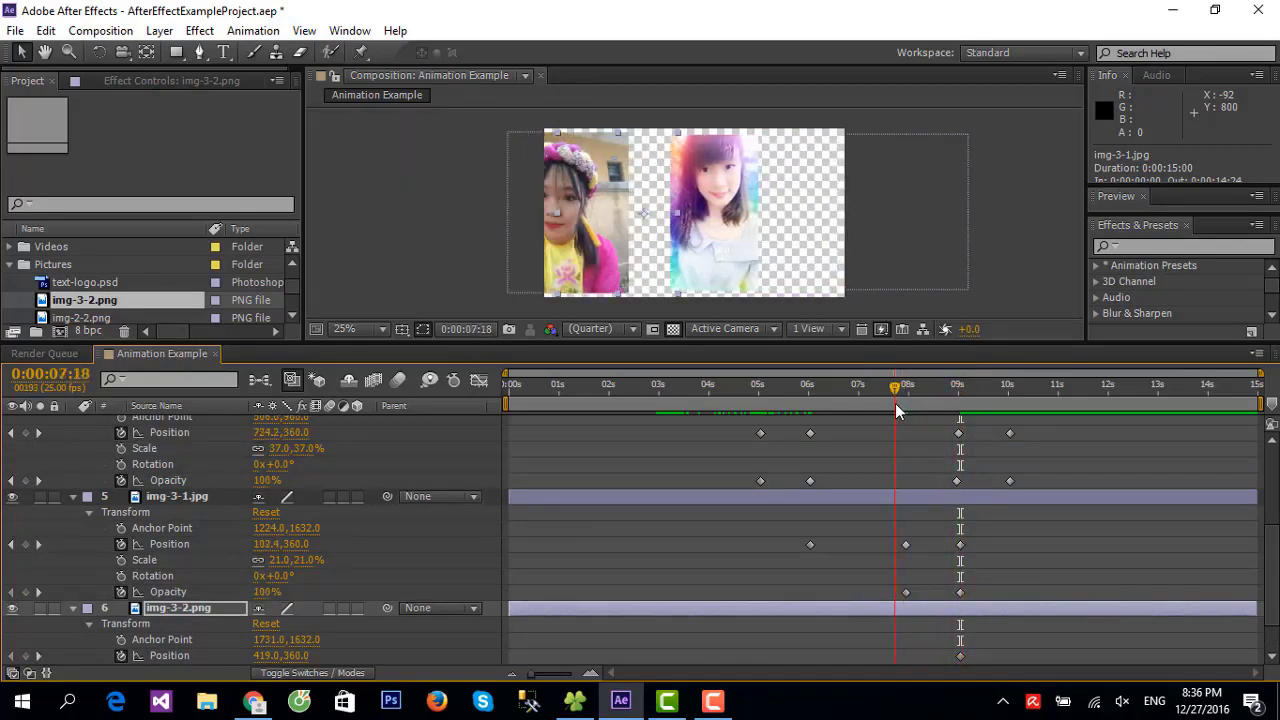
{"action": "scroll", "coordinate": [953, 626], "scroll_direction": "down", "scroll_amount": 2}
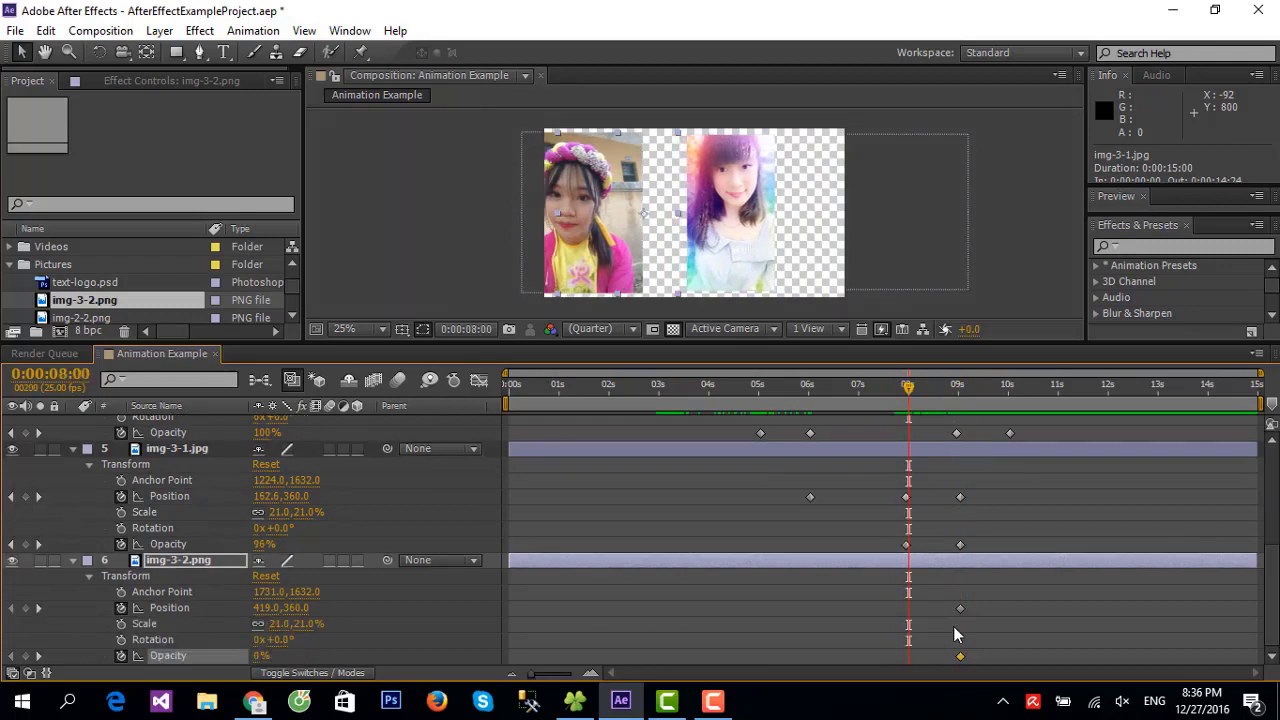
Drag img-3-2's Position and Opacity keyframes from 9s back to 8s and scrub to check
{"action": "left_click_drag", "start_coordinate": [958, 608], "coordinate": [913, 606]}
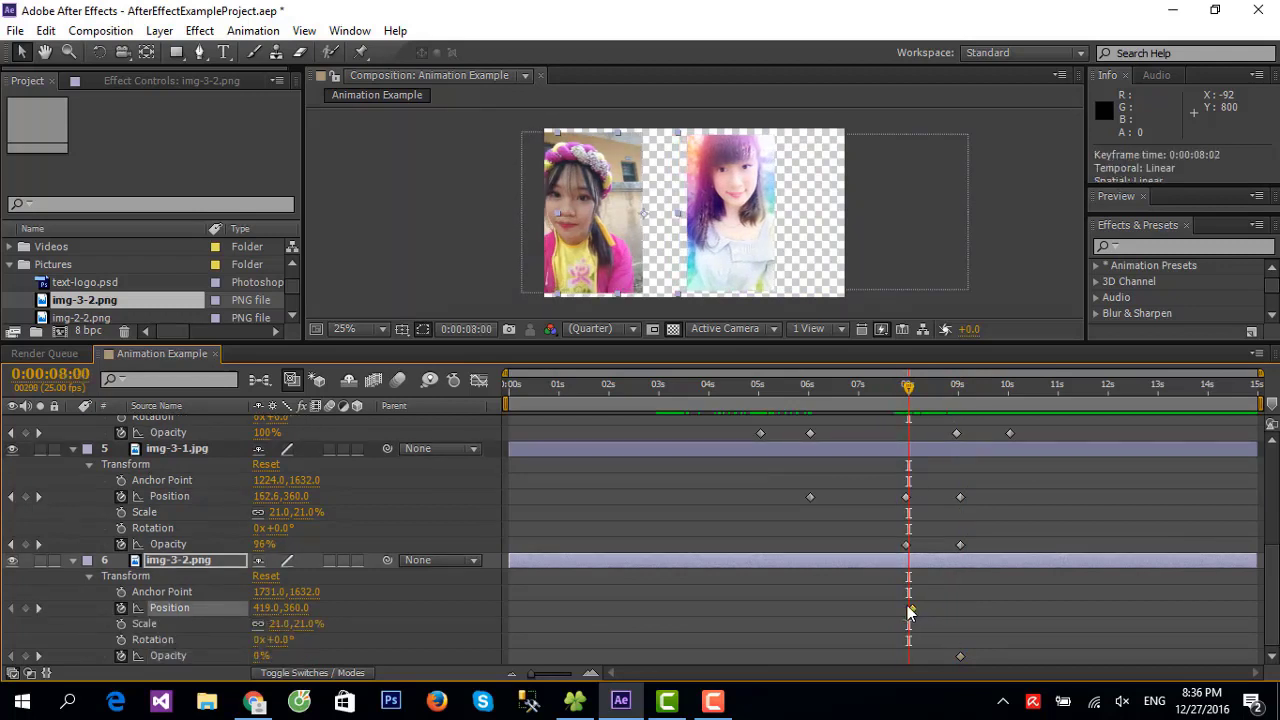
{"action": "left_click_drag", "start_coordinate": [960, 656], "coordinate": [909, 657]}
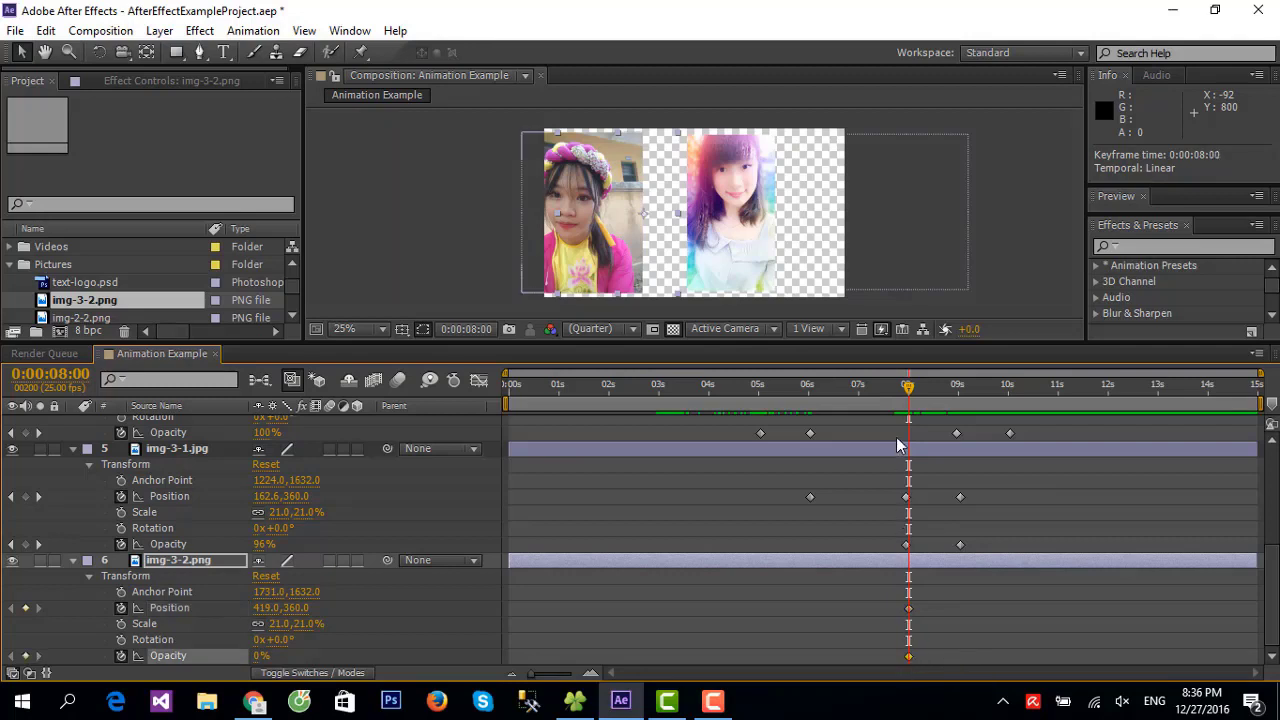
{"action": "left_click_drag", "start_coordinate": [908, 387], "coordinate": [960, 395]}
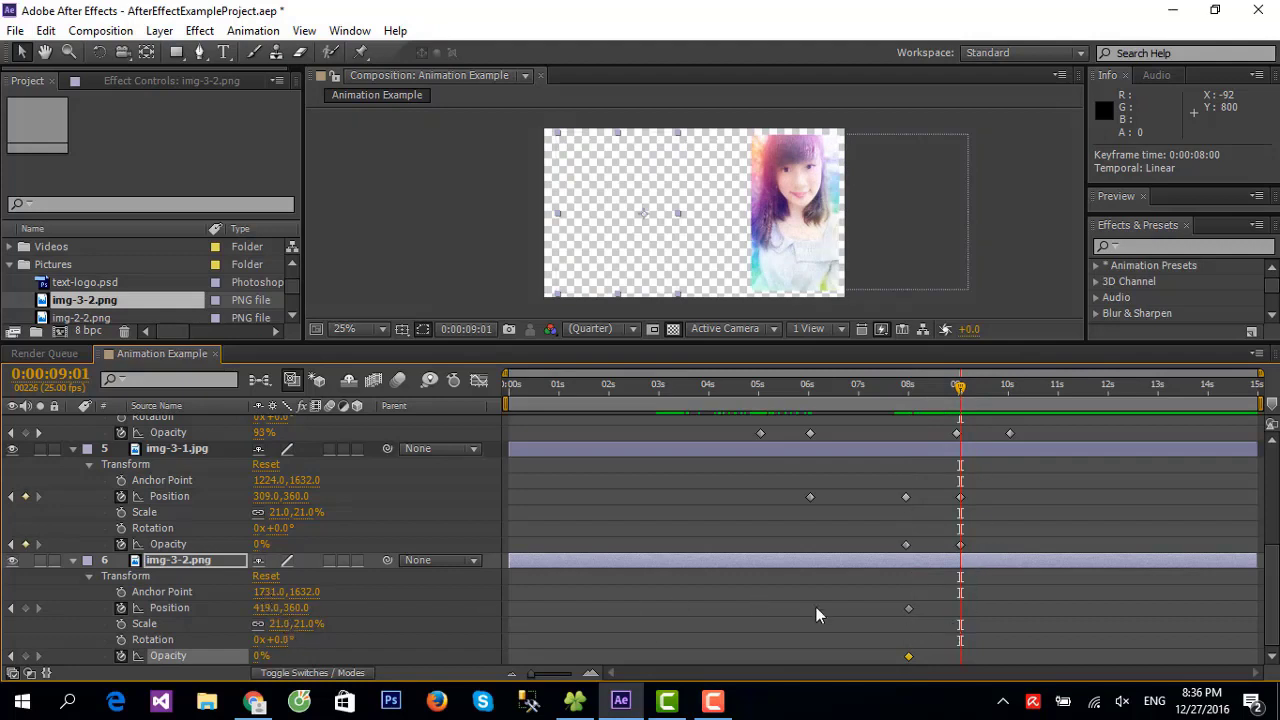
{"action": "left_click", "coordinate": [907, 607]}
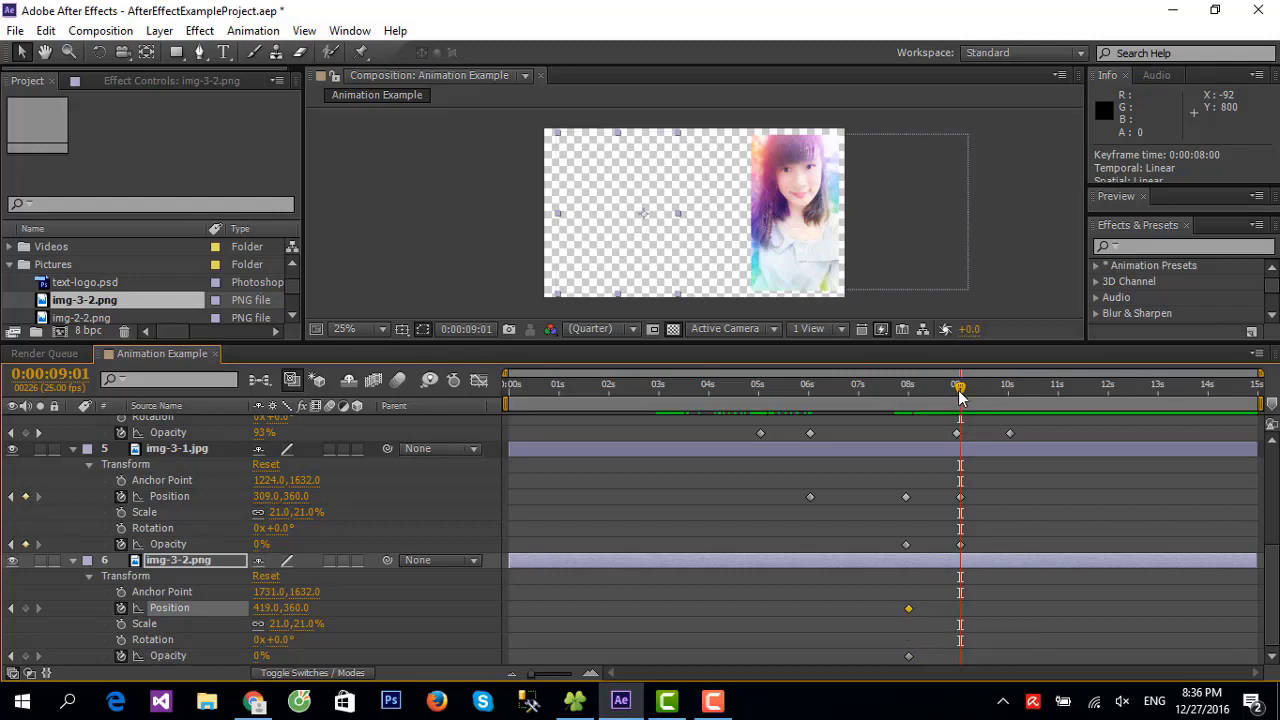
{"action": "mouse_move", "coordinate": [940, 392]}
{"action": "left_mouse_down"}
{"action": "mouse_move", "coordinate": [906, 395]}
{"action": "mouse_move", "coordinate": [961, 400]}
{"action": "left_mouse_up"}
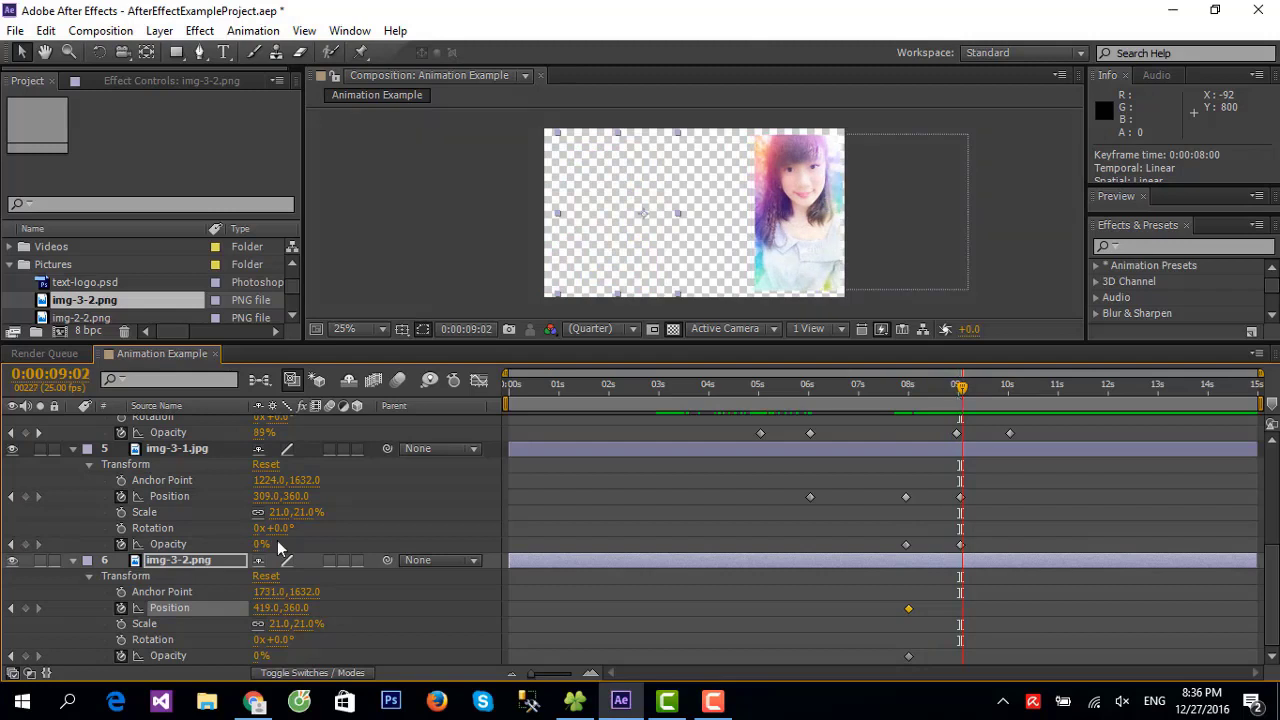
Reselect img-3-2.png near 8 seconds and shift its Anchor Point X horizontally
{"action": "left_click", "coordinate": [195, 563]}
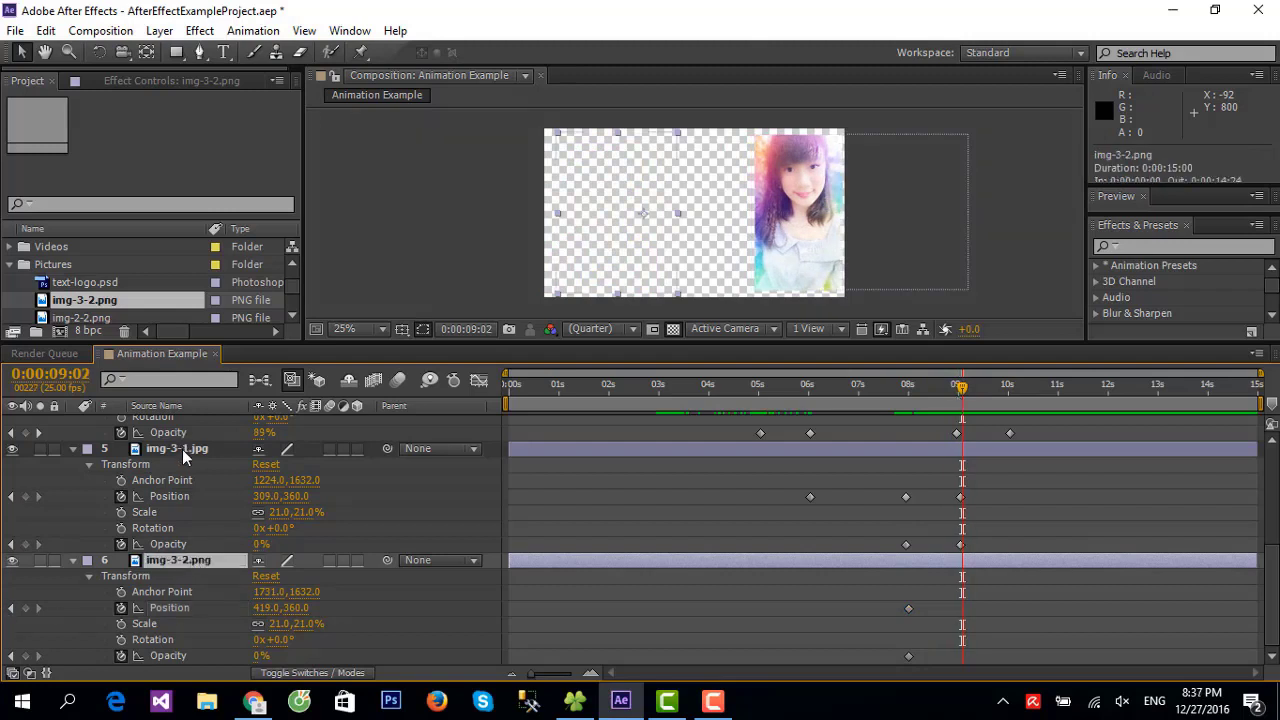
{"action": "left_click", "coordinate": [182, 449]}
{"action": "left_click", "coordinate": [189, 560]}
{"action": "left_click_drag", "start_coordinate": [962, 402], "coordinate": [905, 398]}
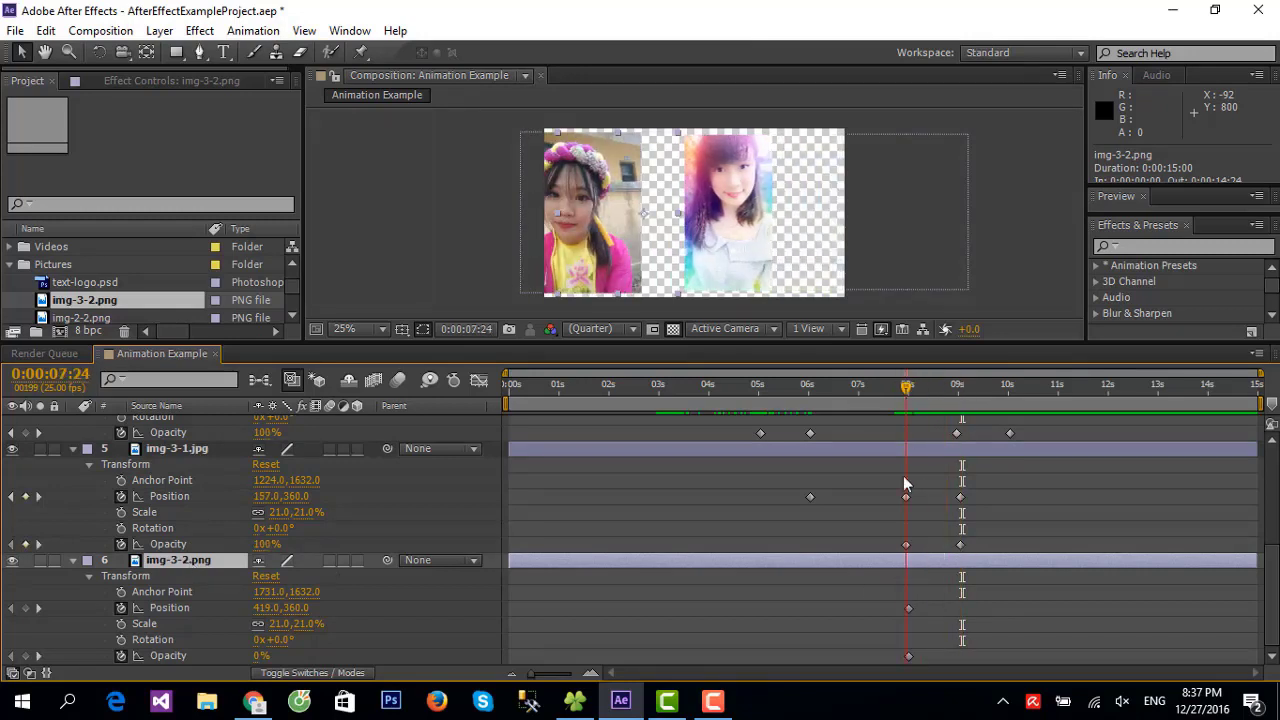
{"action": "left_click", "coordinate": [908, 607]}
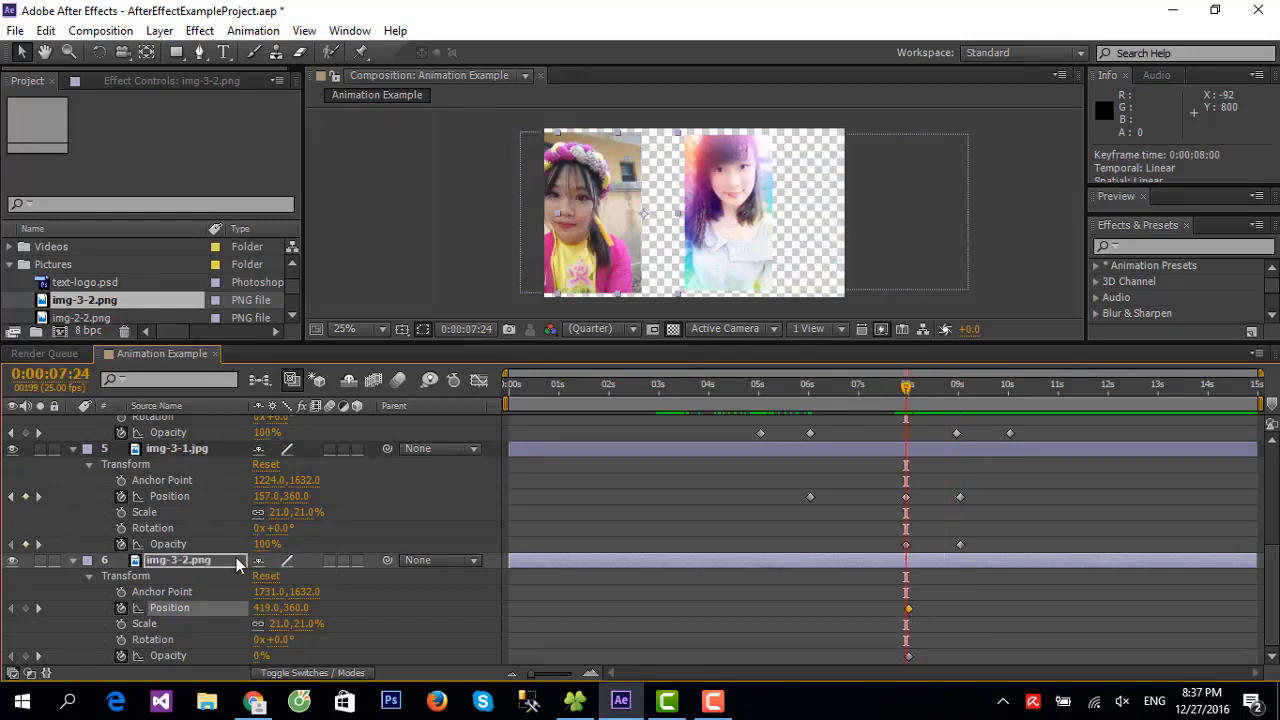
{"action": "left_click", "coordinate": [180, 448]}
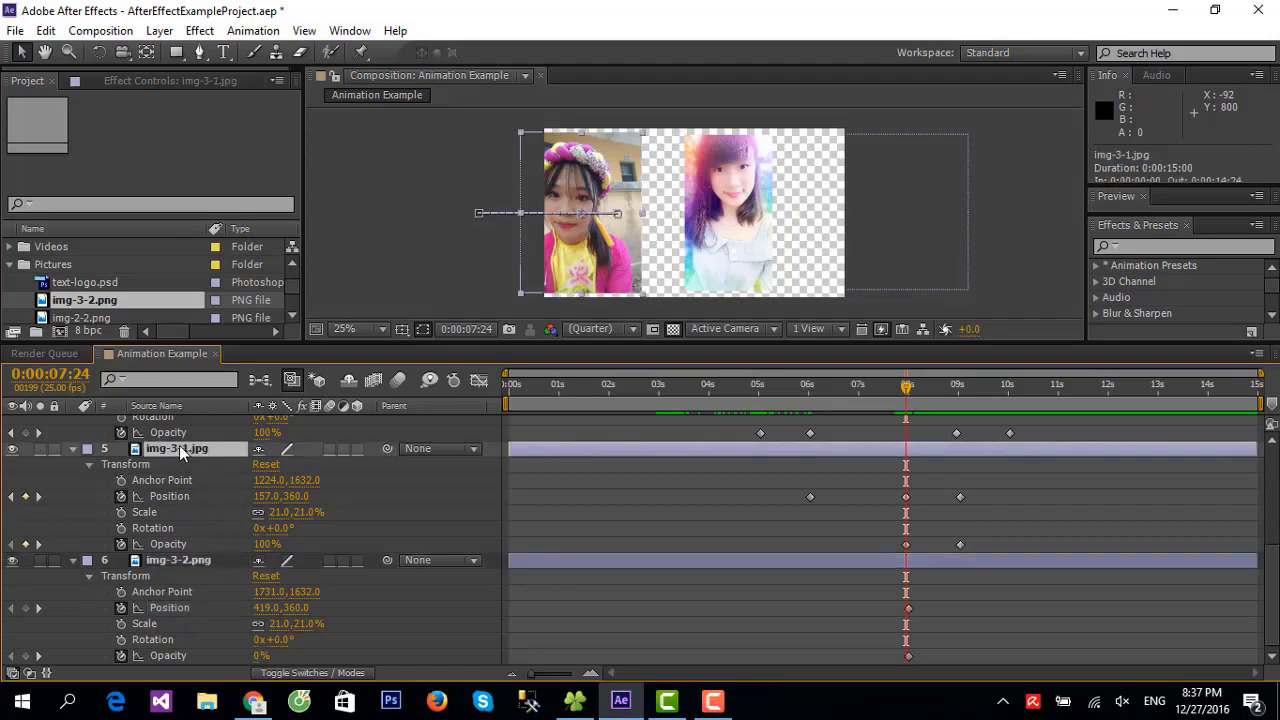
{"action": "left_click", "coordinate": [185, 564]}
{"action": "left_click_drag", "start_coordinate": [275, 591], "coordinate": [946, 581]}
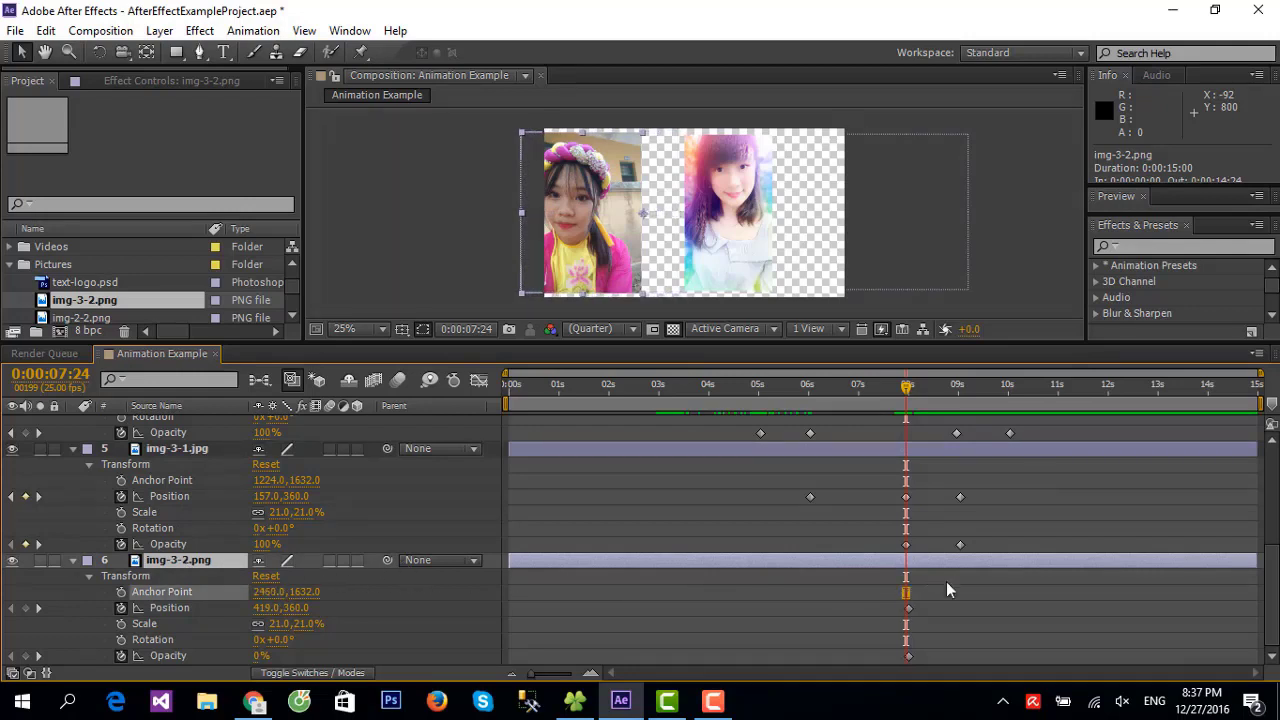
At 9 seconds, raise img-3-2's Opacity to 100% and set its Anchor Point X to 1714
{"action": "left_click_drag", "start_coordinate": [910, 390], "coordinate": [960, 398]}
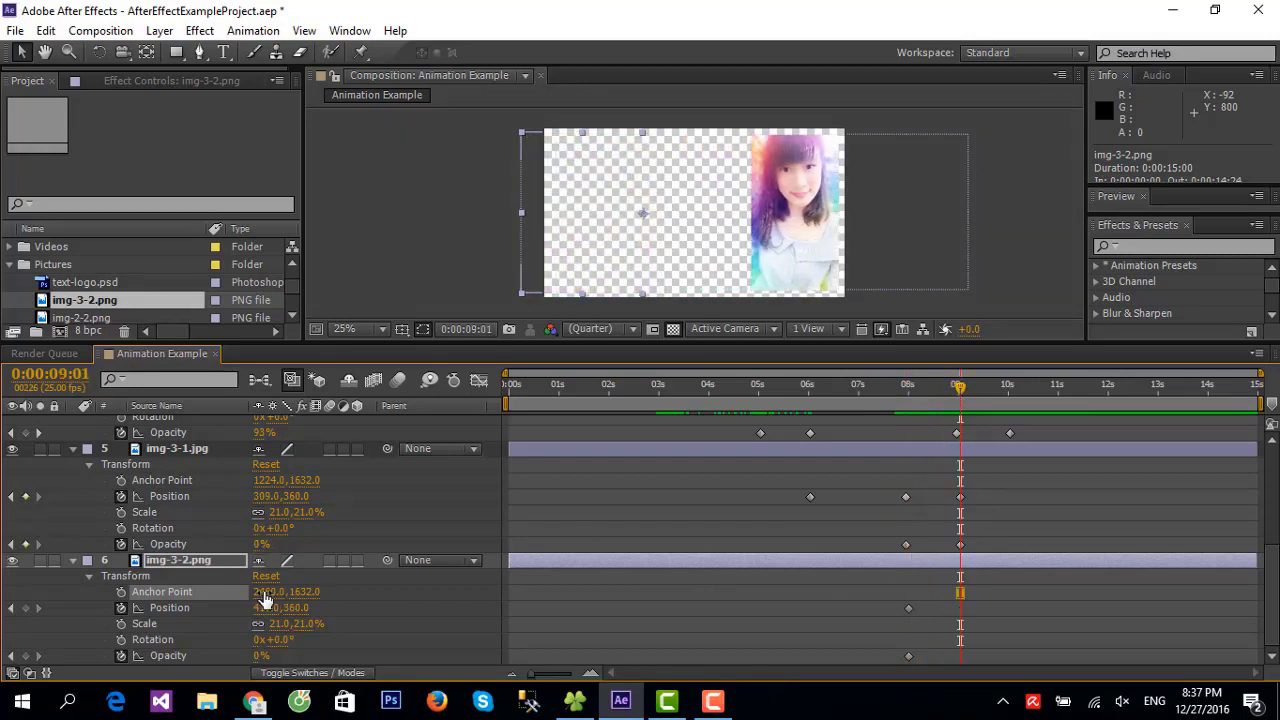
{"action": "mouse_move", "coordinate": [265, 598]}
{"action": "left_mouse_down"}
{"action": "mouse_move", "coordinate": [214, 598]}
{"action": "mouse_move", "coordinate": [250, 598]}
{"action": "left_mouse_up"}
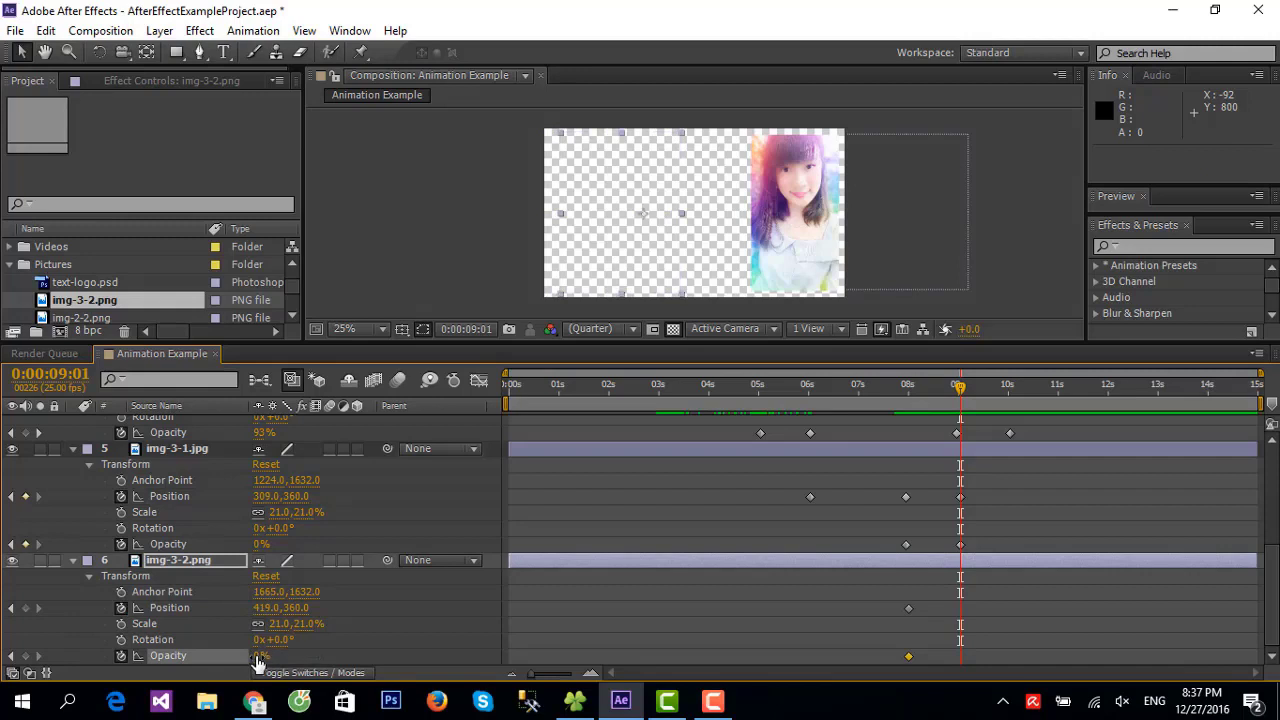
{"action": "left_click_drag", "start_coordinate": [263, 656], "coordinate": [707, 644]}
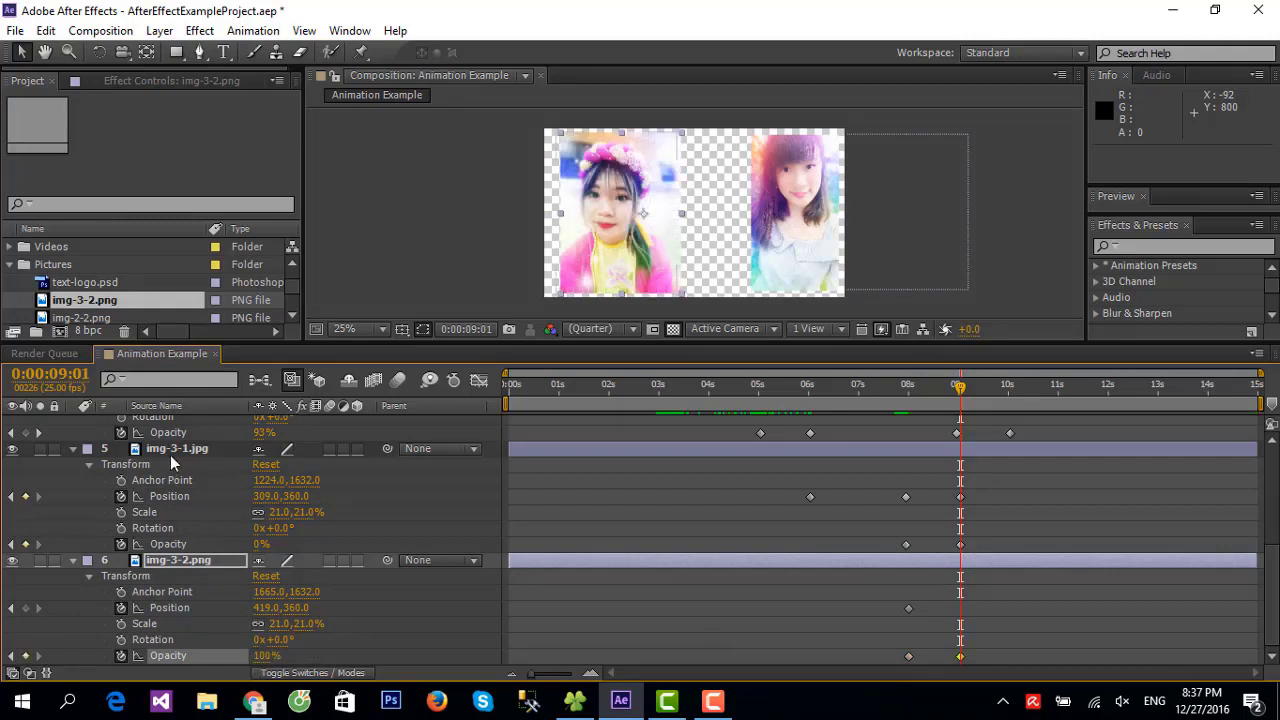
{"action": "left_click", "coordinate": [175, 452]}
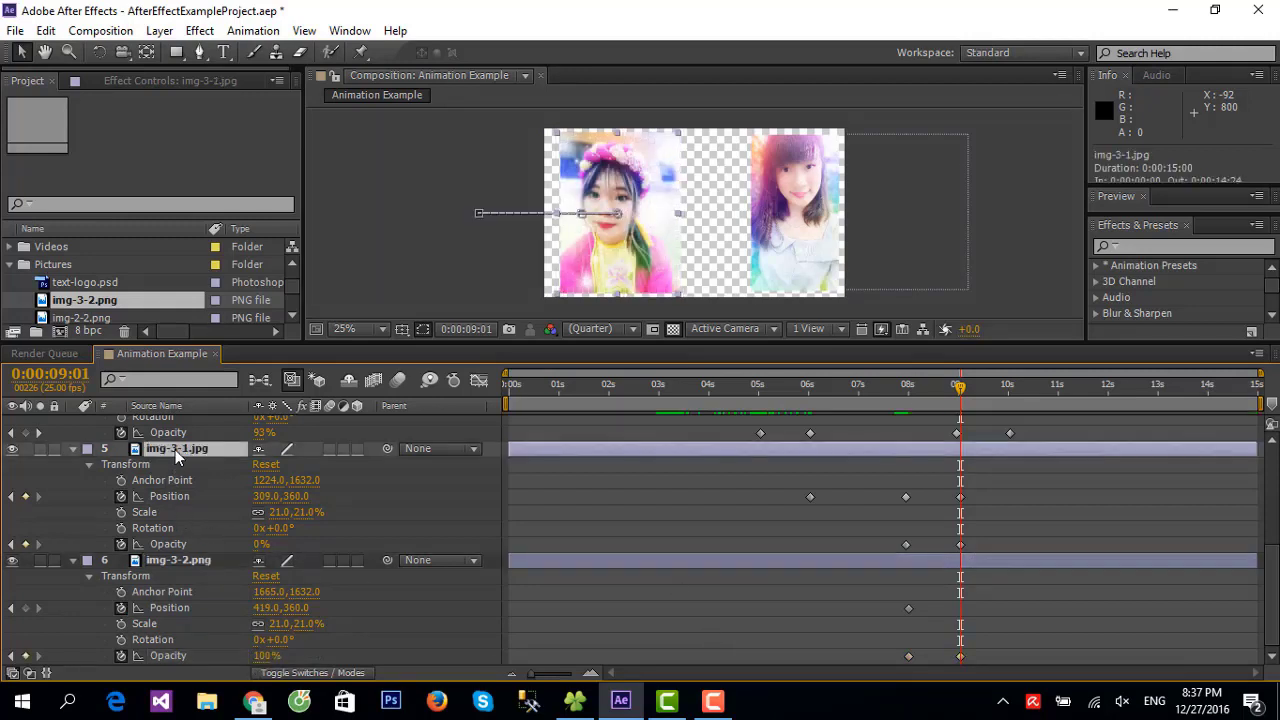
{"action": "left_click", "coordinate": [181, 559]}
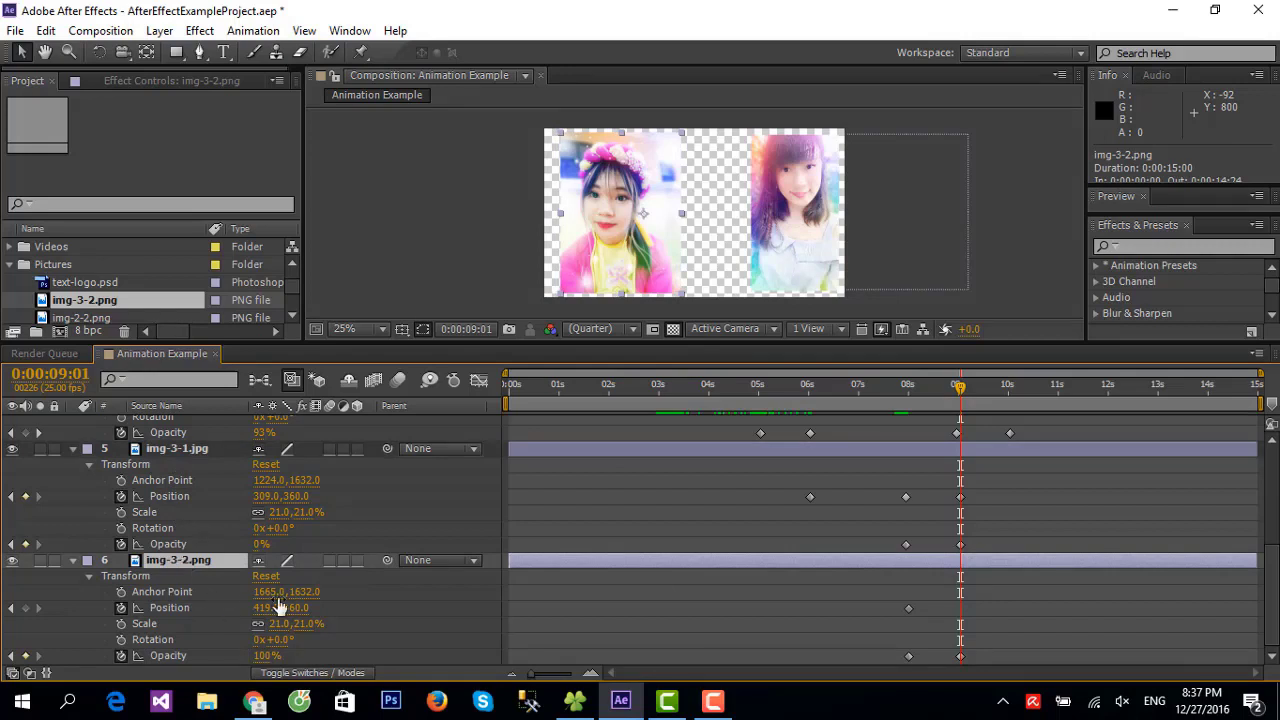
{"action": "mouse_move", "coordinate": [270, 592]}
{"action": "left_mouse_down"}
{"action": "mouse_move", "coordinate": [214, 591]}
{"action": "mouse_move", "coordinate": [300, 590]}
{"action": "left_mouse_up"}
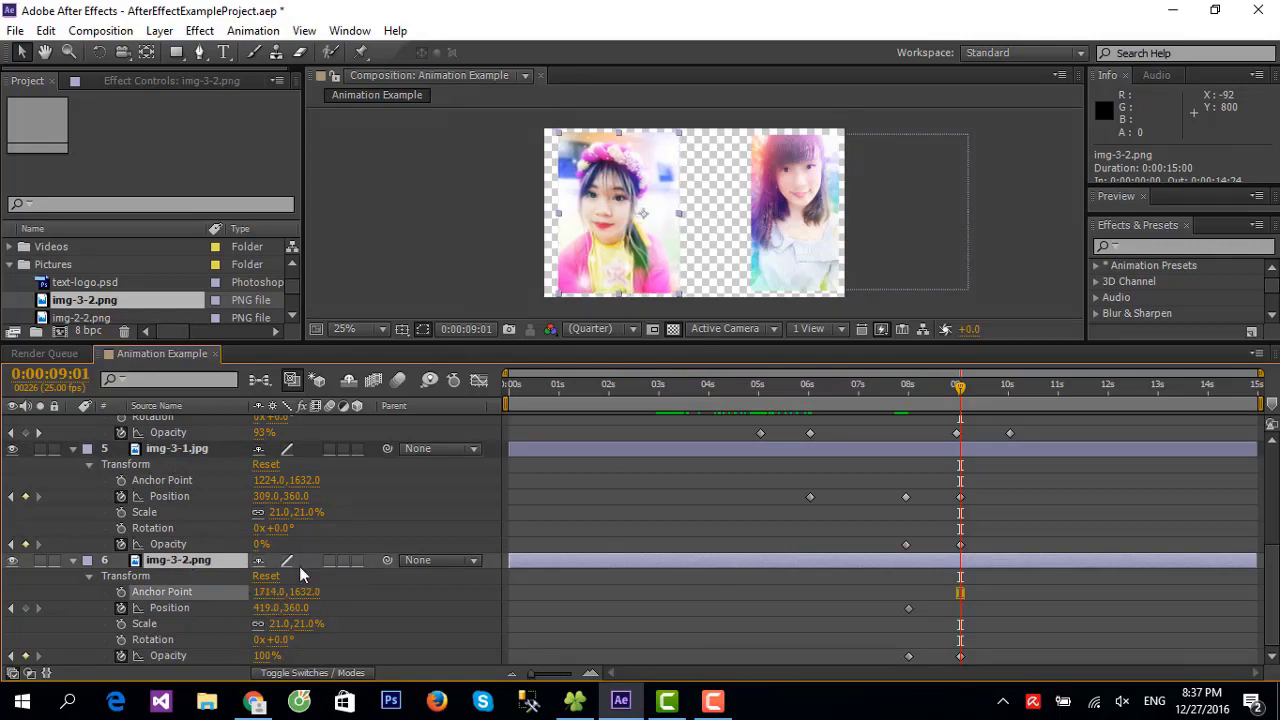
{"action": "left_click", "coordinate": [182, 450]}
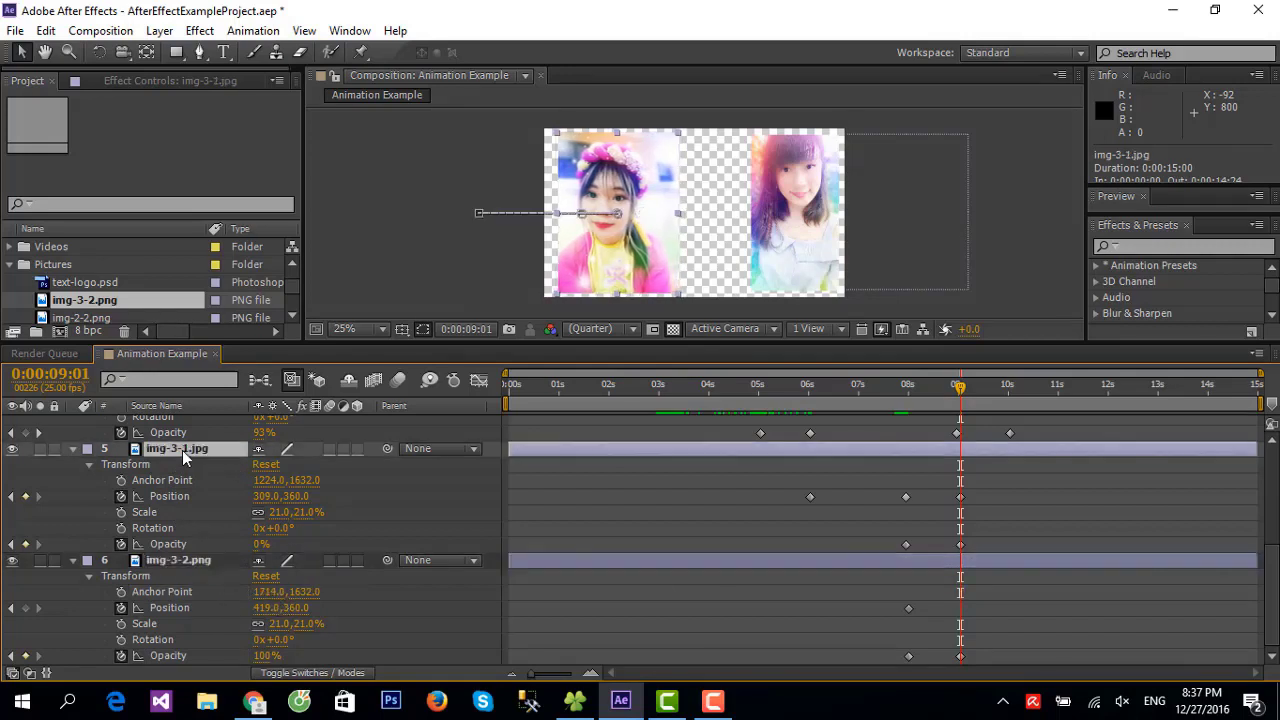
{"action": "left_click", "coordinate": [195, 561]}
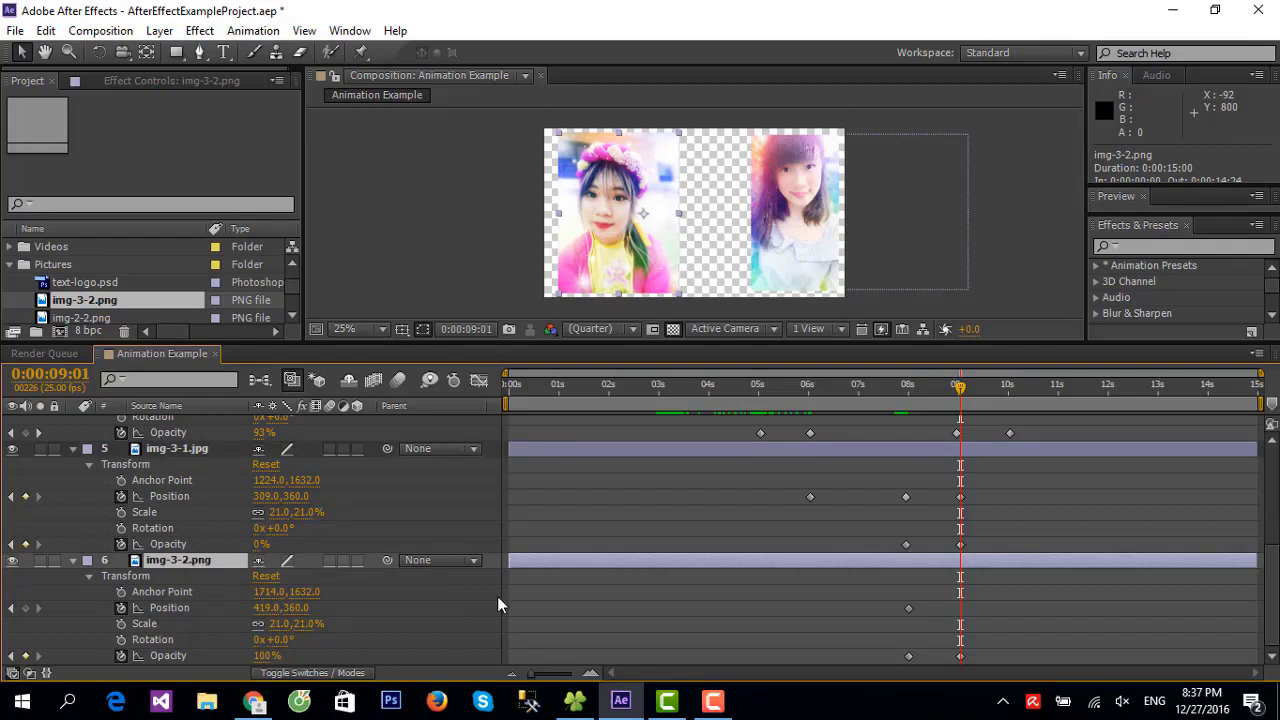
Move the playhead ahead to about 12 seconds
{"action": "scroll", "coordinate": [857, 557], "scroll_direction": "up", "scroll_amount": 1}
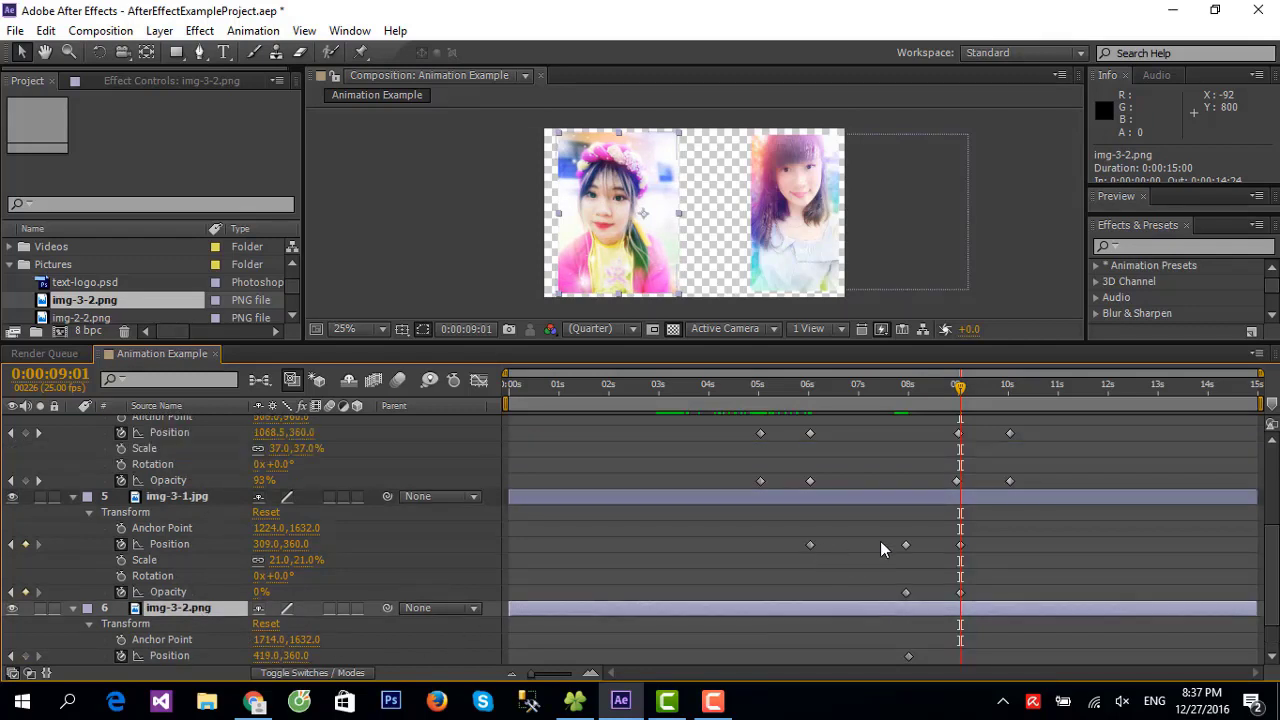
{"action": "scroll", "coordinate": [830, 527], "scroll_direction": "up", "scroll_amount": 1}
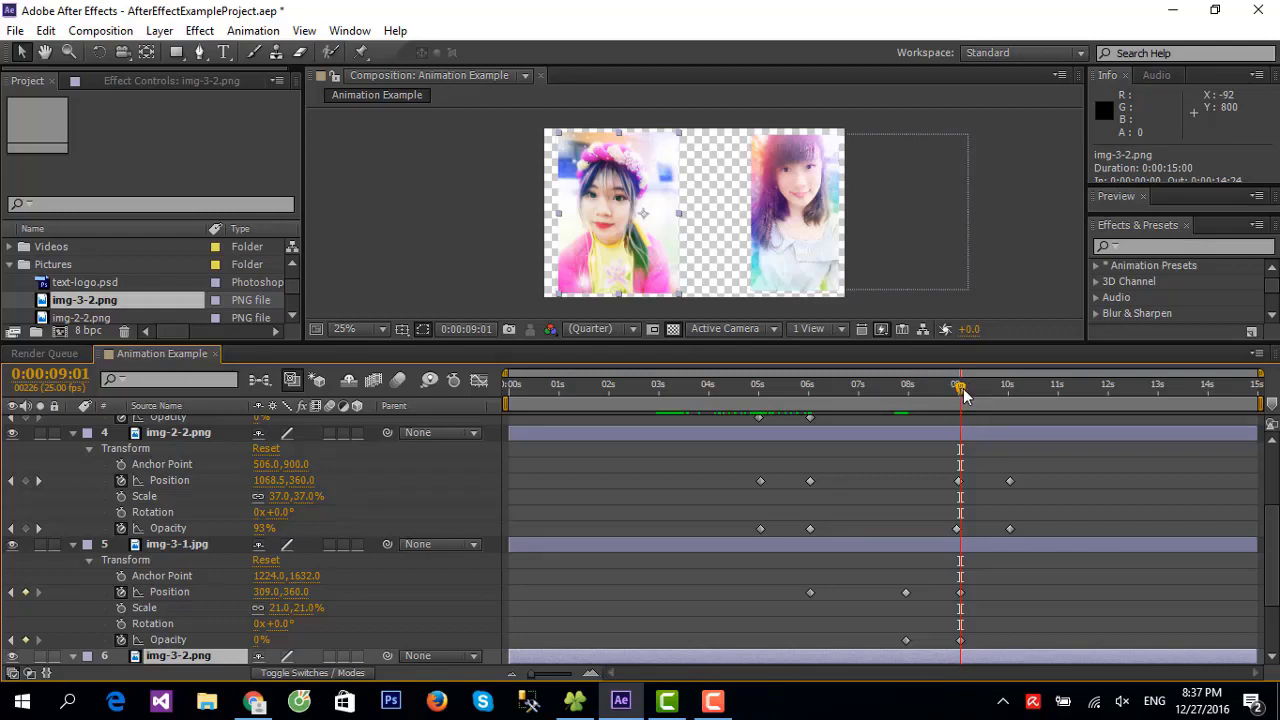
{"action": "left_click_drag", "start_coordinate": [962, 390], "coordinate": [1112, 385]}
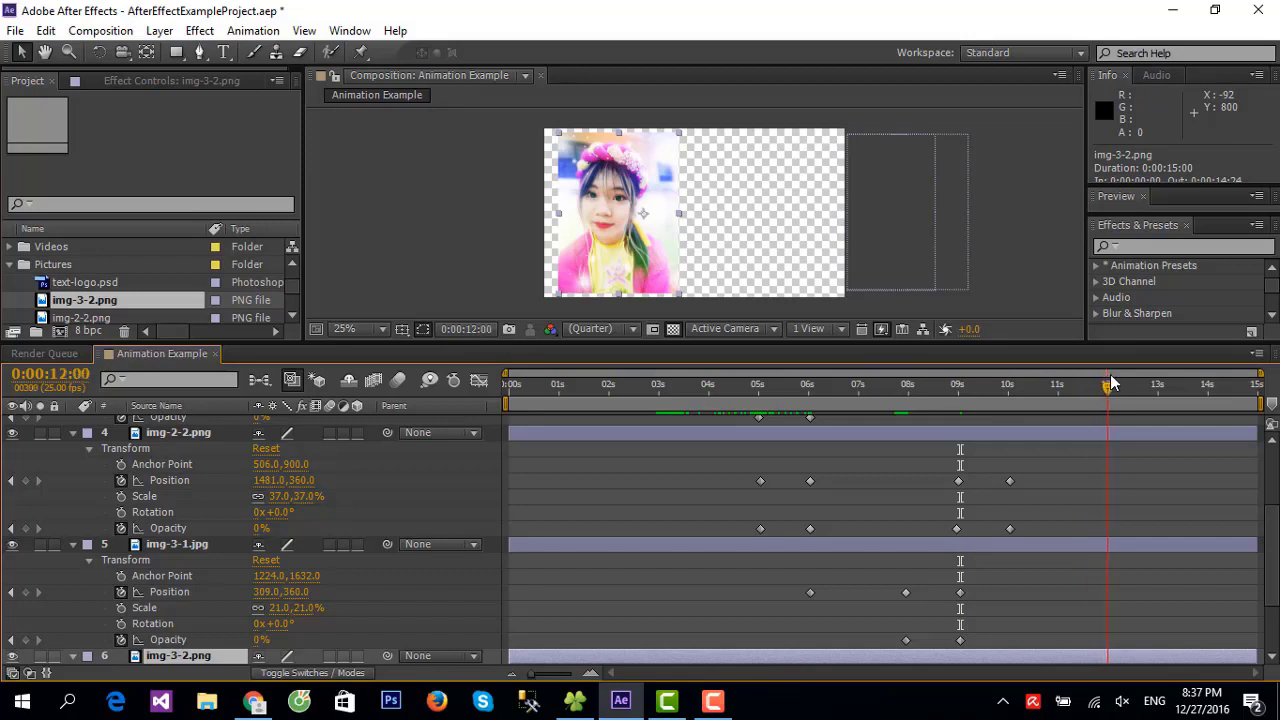
{"action": "scroll", "coordinate": [203, 612], "scroll_direction": "down", "scroll_amount": 1}
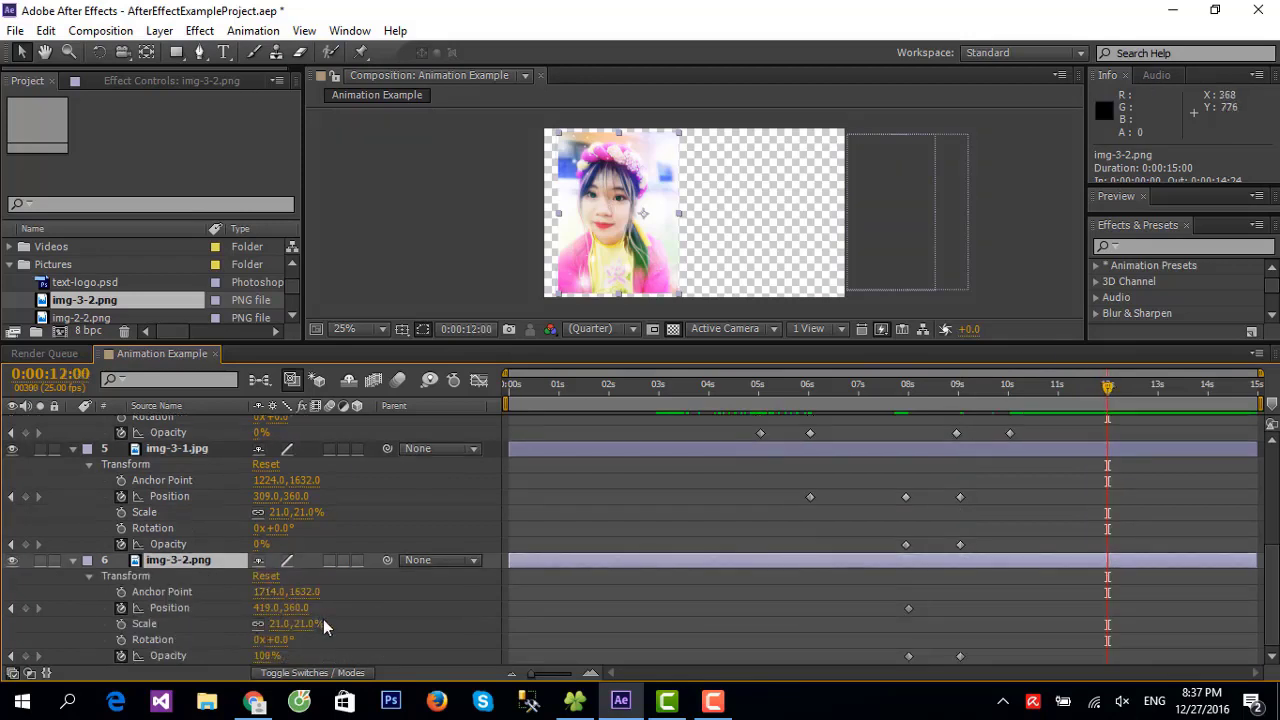
Scrub img-3-2's Anchor Point X down repeatedly to slide its photo right across the frame
{"action": "left_click_drag", "start_coordinate": [281, 600], "coordinate": [176, 592]}
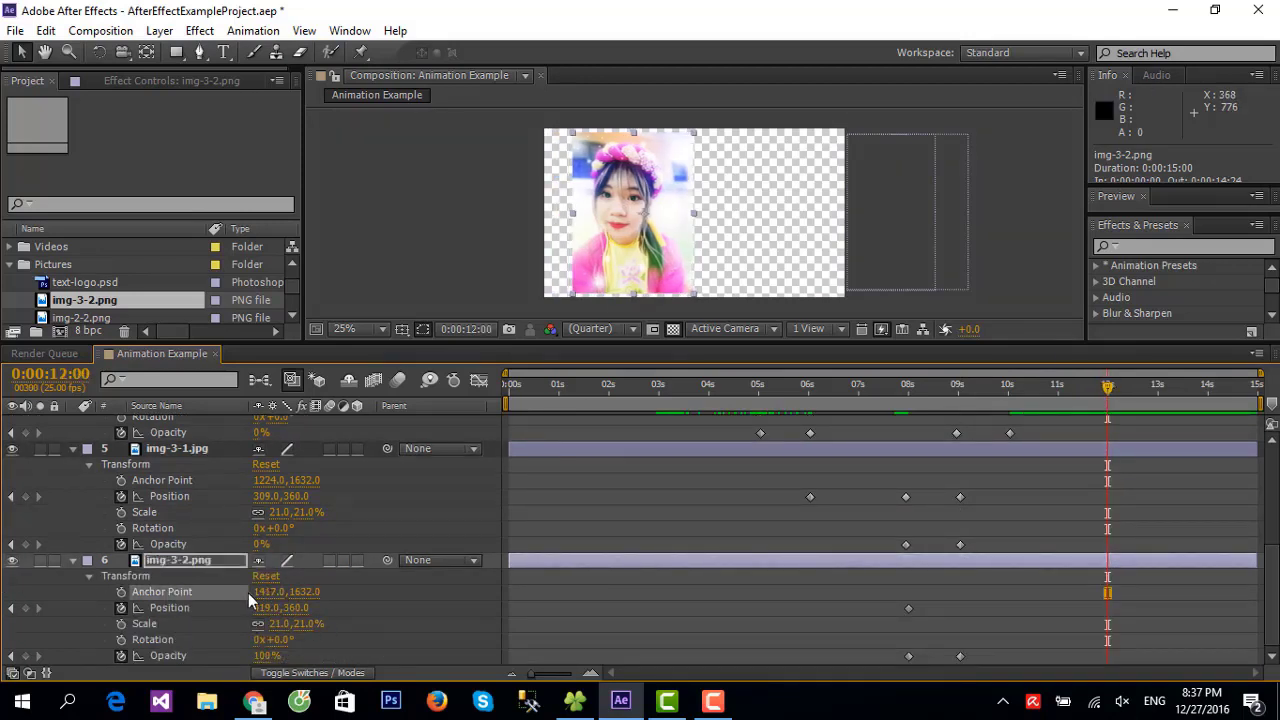
{"action": "left_click_drag", "start_coordinate": [286, 592], "coordinate": [77, 605]}
{"action": "left_click_drag", "start_coordinate": [272, 600], "coordinate": [164, 597]}
{"action": "left_click_drag", "start_coordinate": [270, 600], "coordinate": [118, 593]}
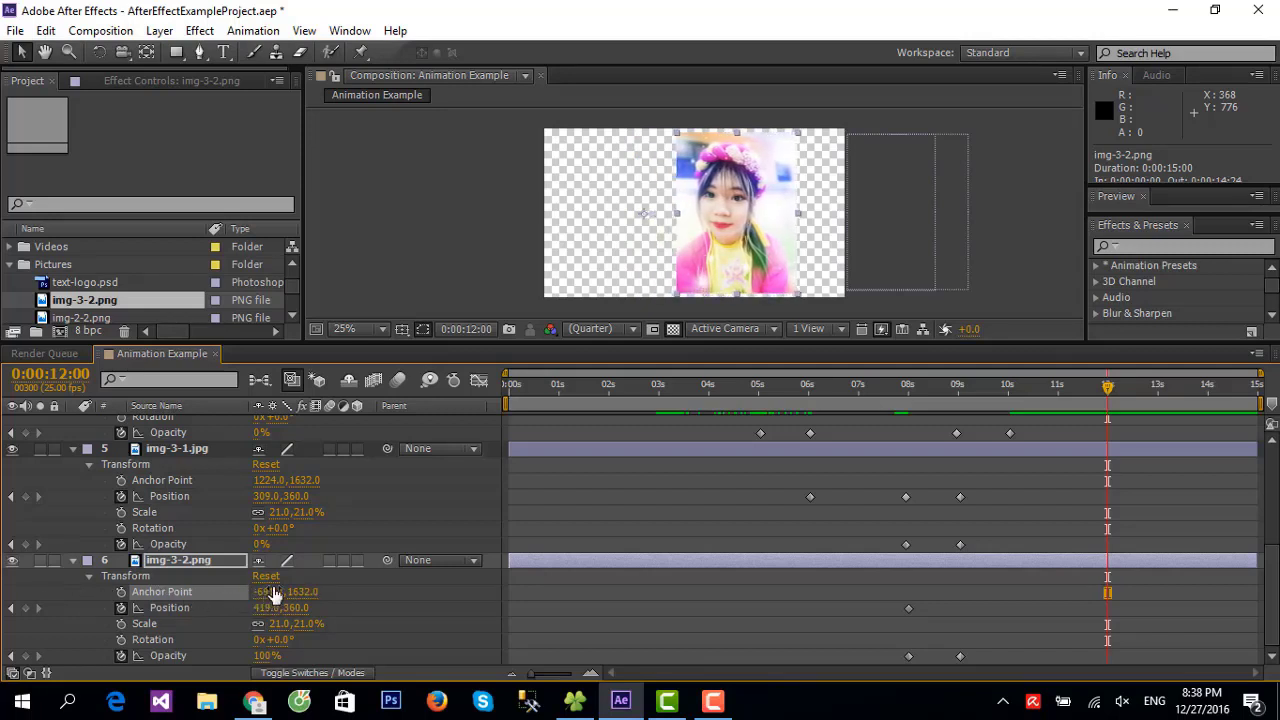
{"action": "left_click_drag", "start_coordinate": [274, 594], "coordinate": [129, 591]}
{"action": "left_click_drag", "start_coordinate": [280, 594], "coordinate": [110, 594]}
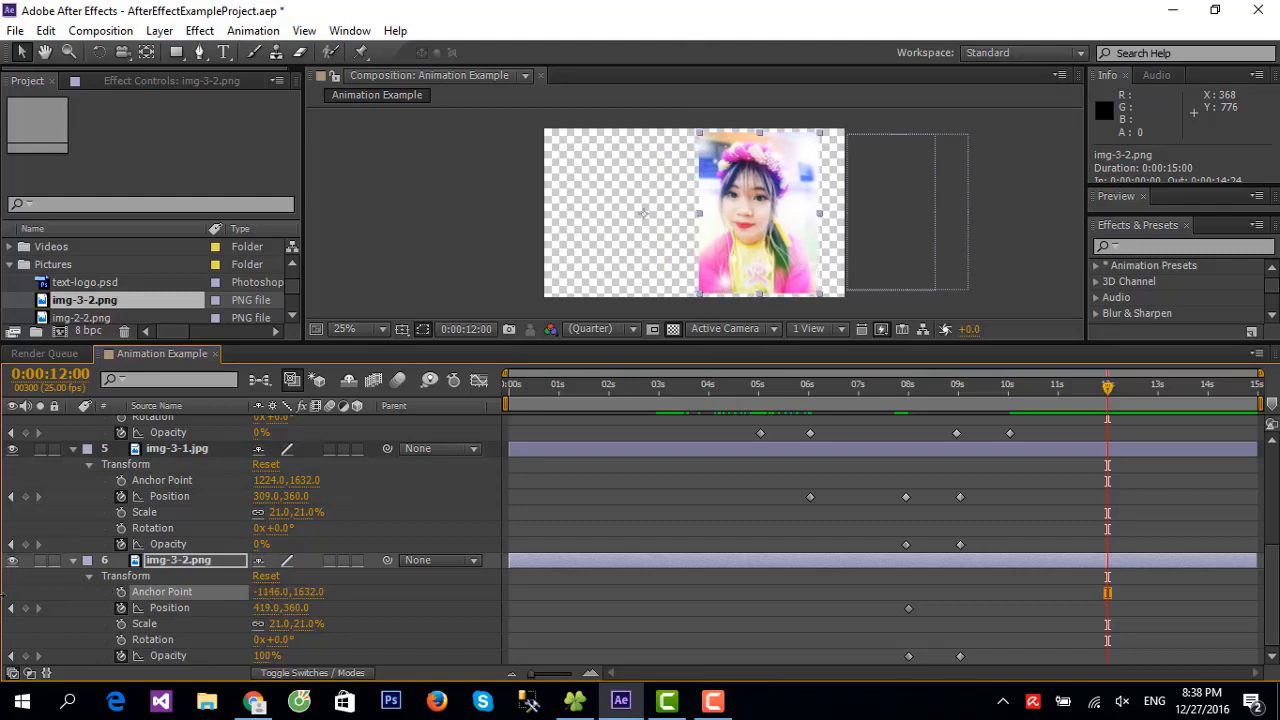
{"action": "left_click_drag", "start_coordinate": [268, 594], "coordinate": [4, 592]}
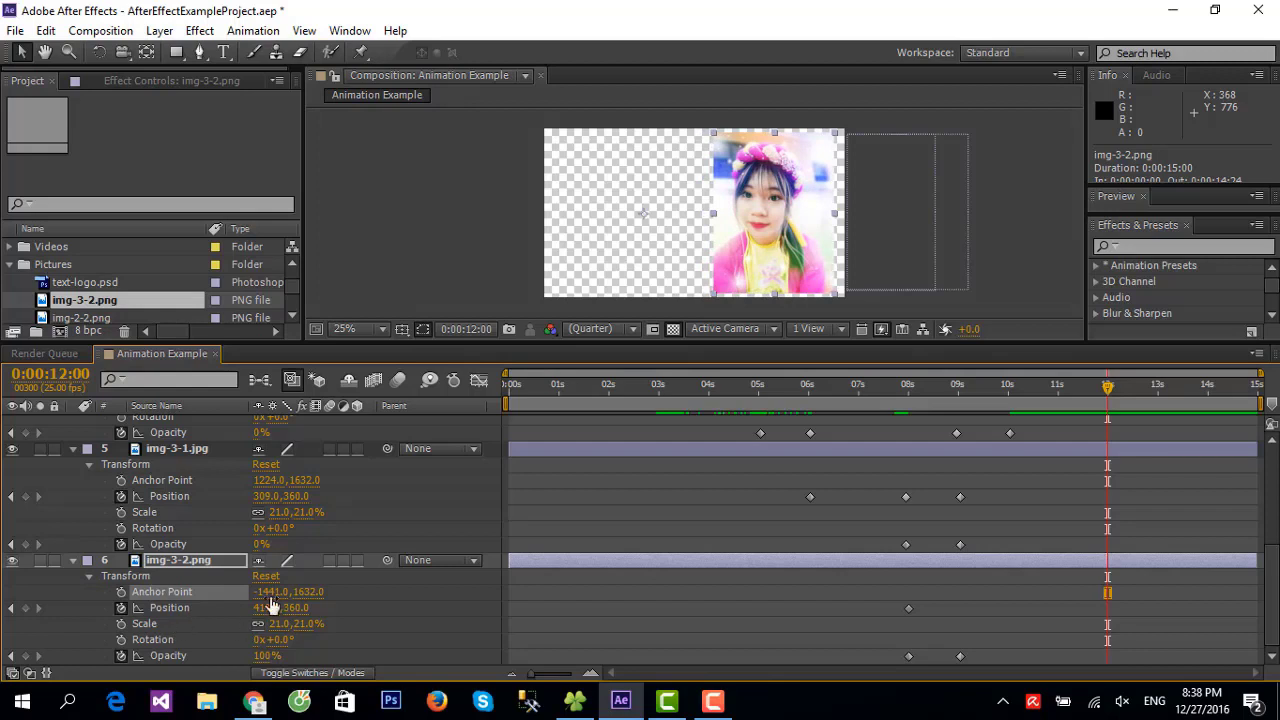
{"action": "left_click_drag", "start_coordinate": [272, 593], "coordinate": [200, 596]}
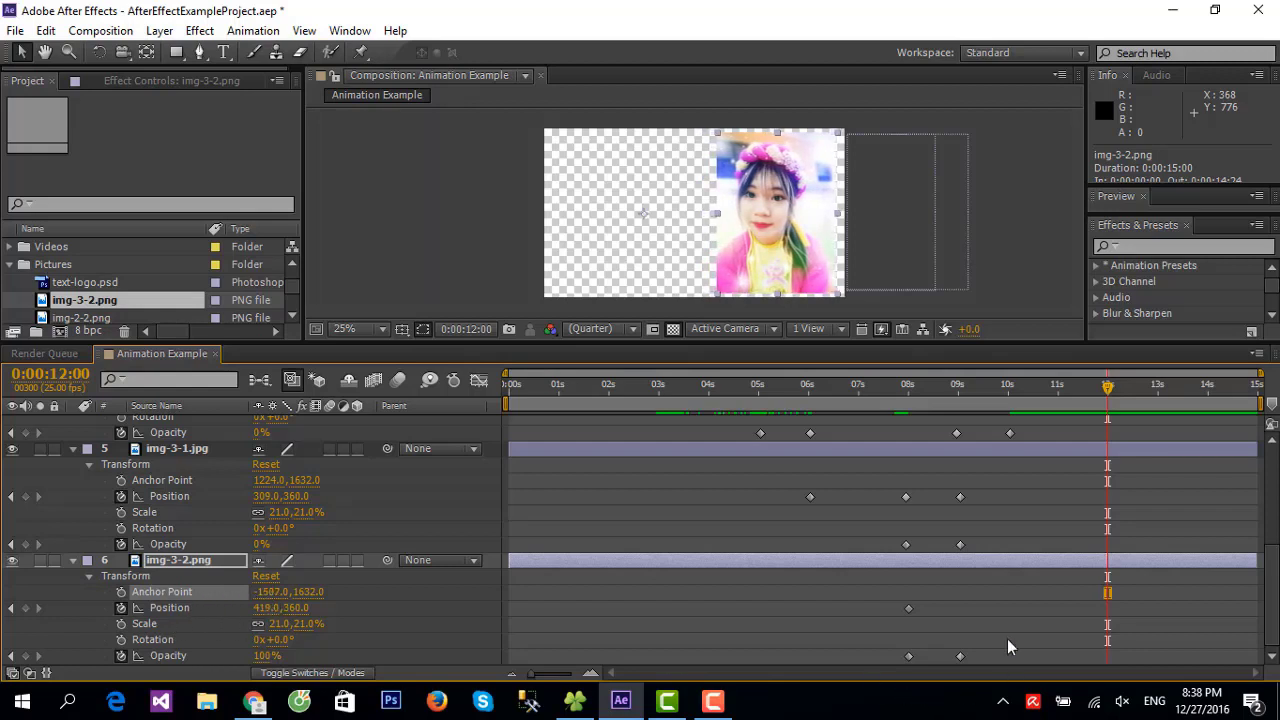
{"action": "left_click", "coordinate": [1105, 607]}
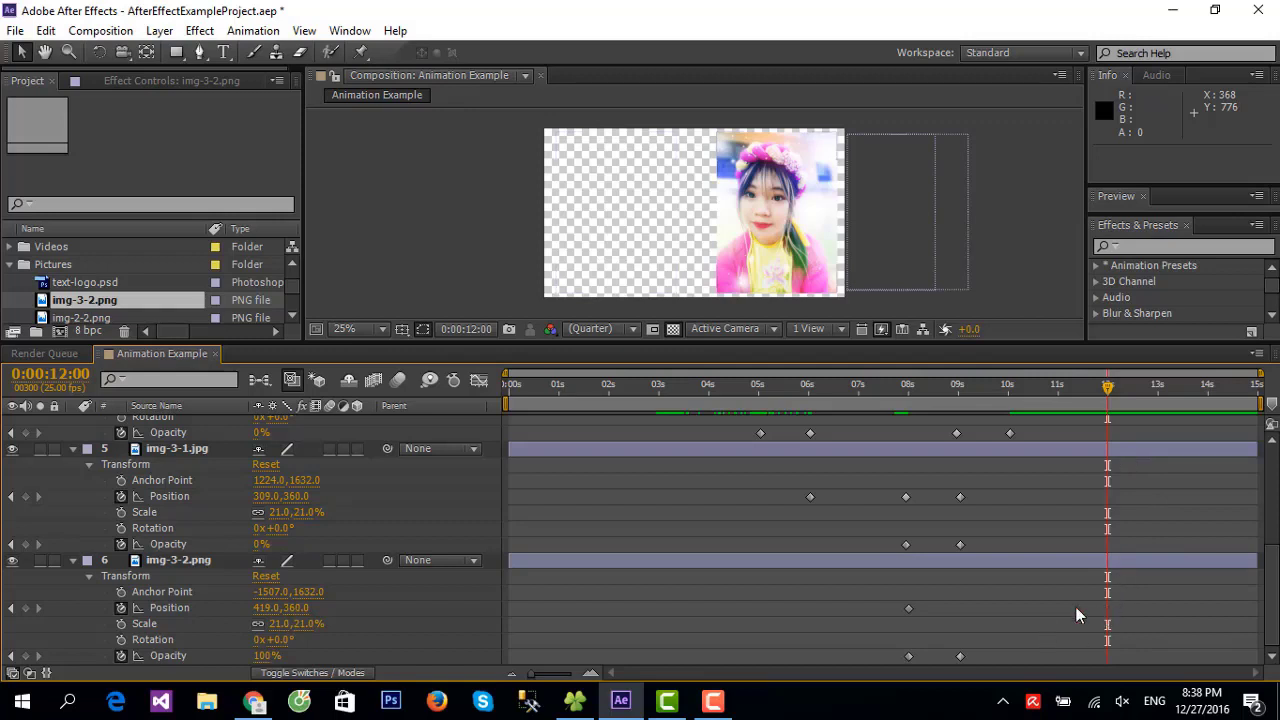
Set img-3-2's Anchor Point X to -1528, keyframe it at 12 seconds, and open its value options
{"action": "left_click_drag", "start_coordinate": [270, 597], "coordinate": [256, 592]}
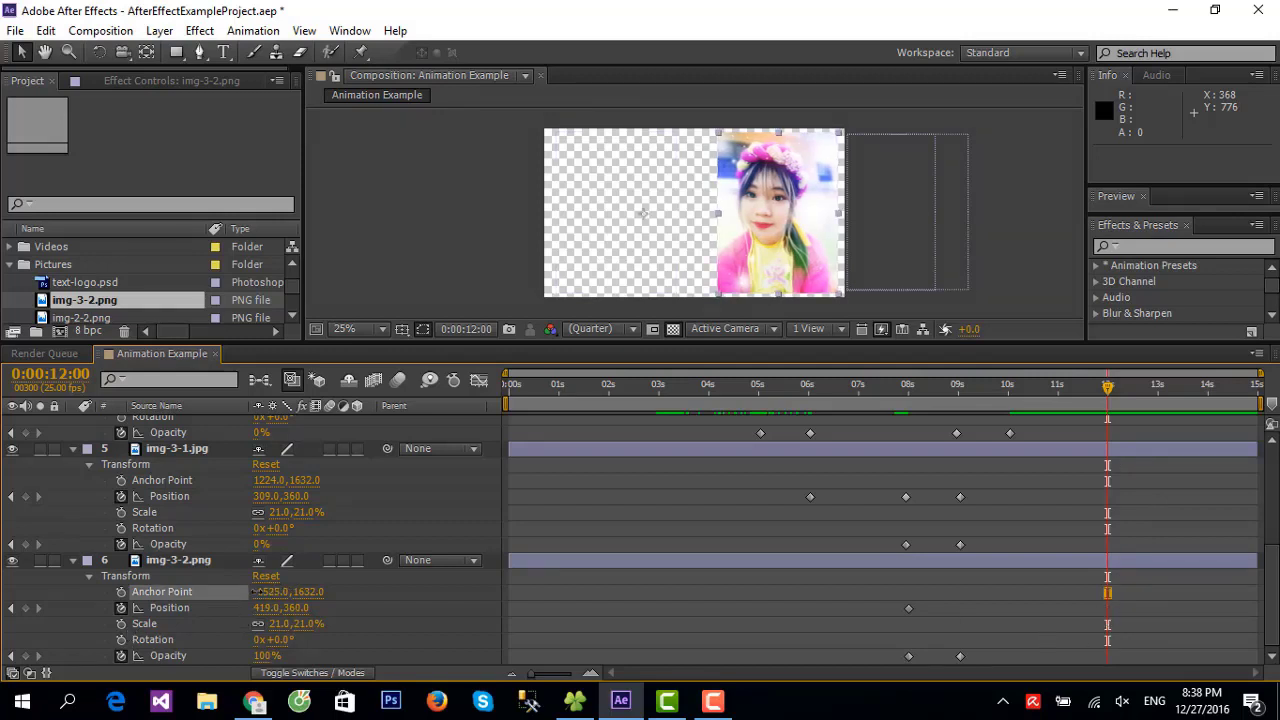
{"action": "left_click", "coordinate": [268, 592]}
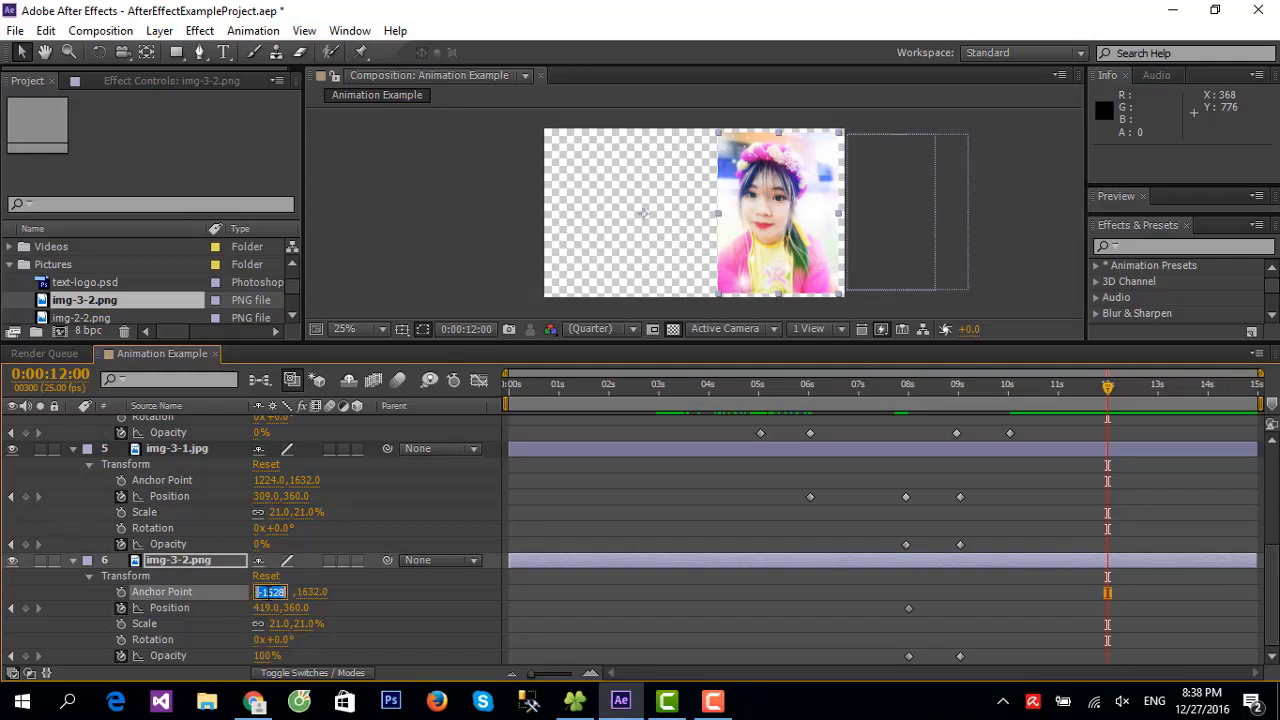
{"action": "left_click", "coordinate": [358, 593]}
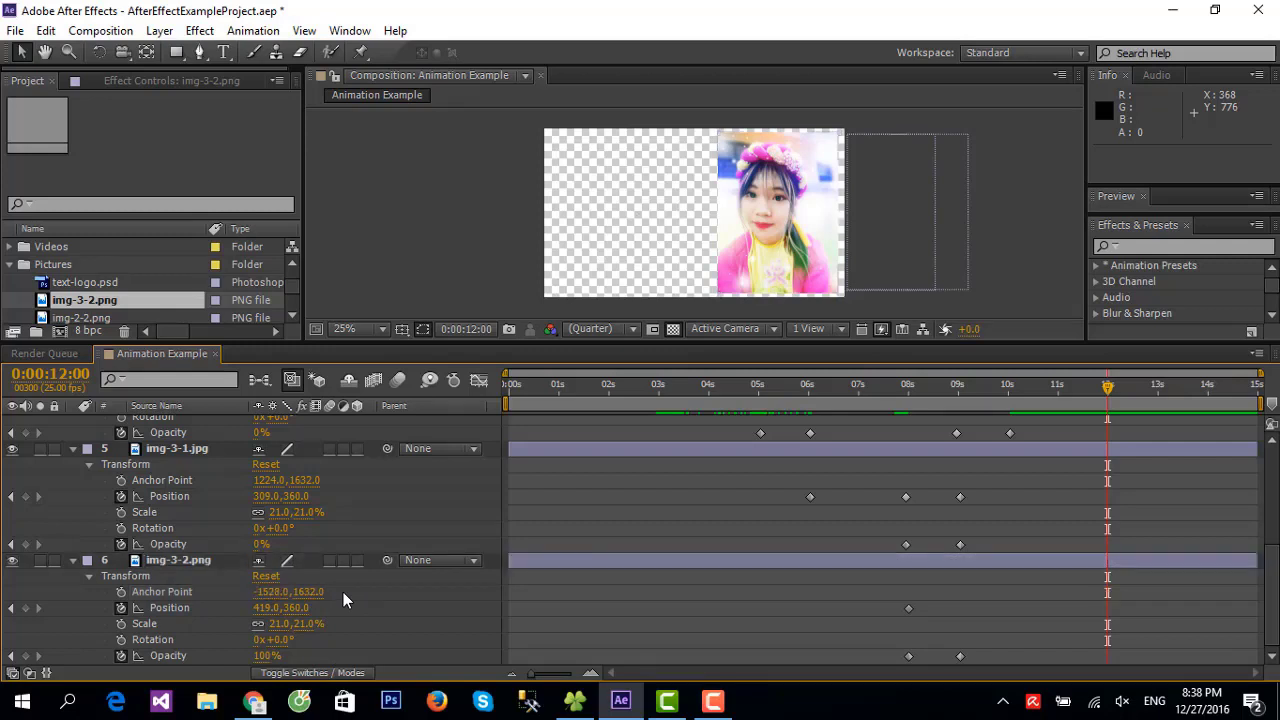
{"action": "left_click", "coordinate": [268, 592]}
{"action": "left_click", "coordinate": [120, 595]}
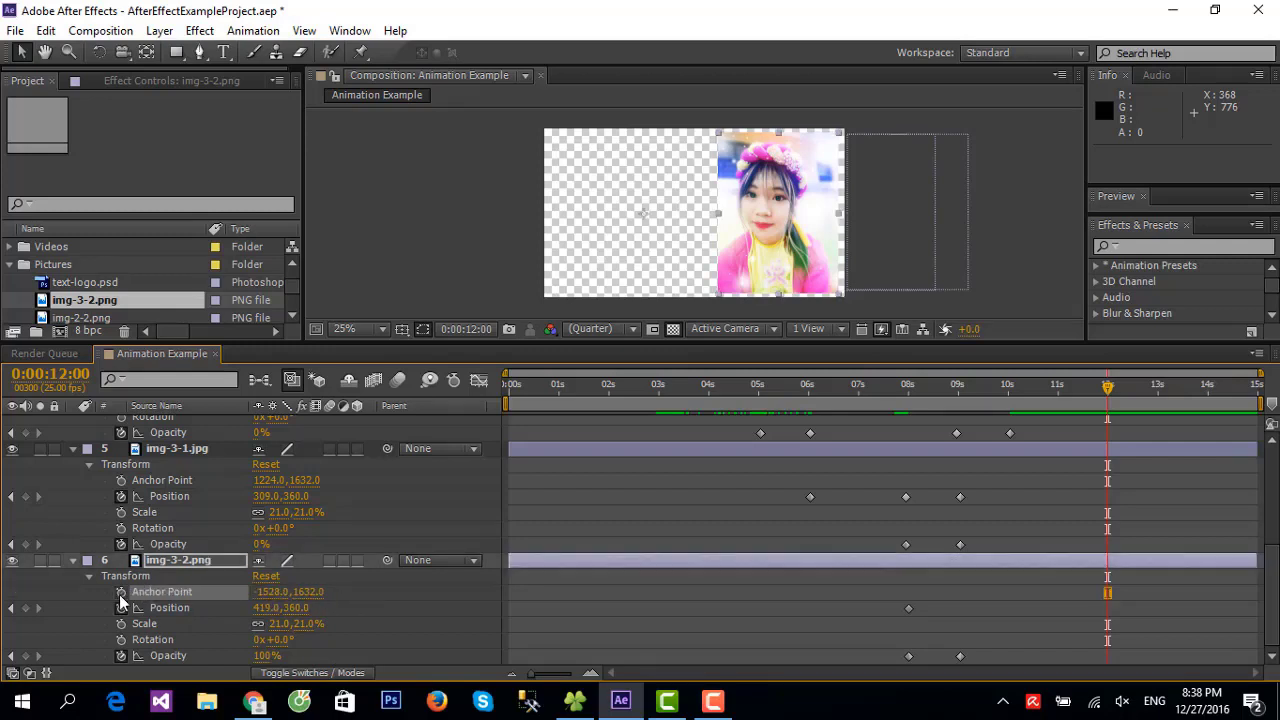
{"action": "right_click", "coordinate": [260, 592]}
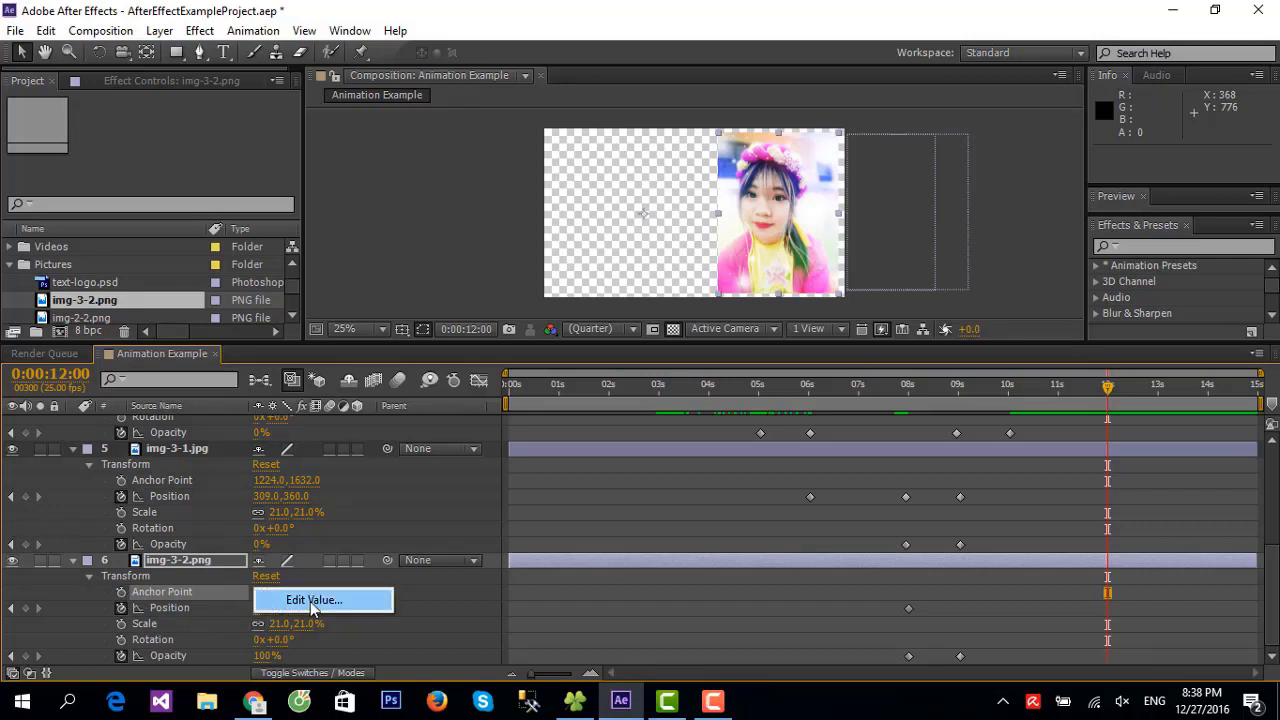
Reset img-3-2's Transform to anchor 1224,1632 and 100% scale, then return to about 8 seconds
{"action": "left_click", "coordinate": [453, 586]}
{"action": "left_click", "coordinate": [266, 579]}
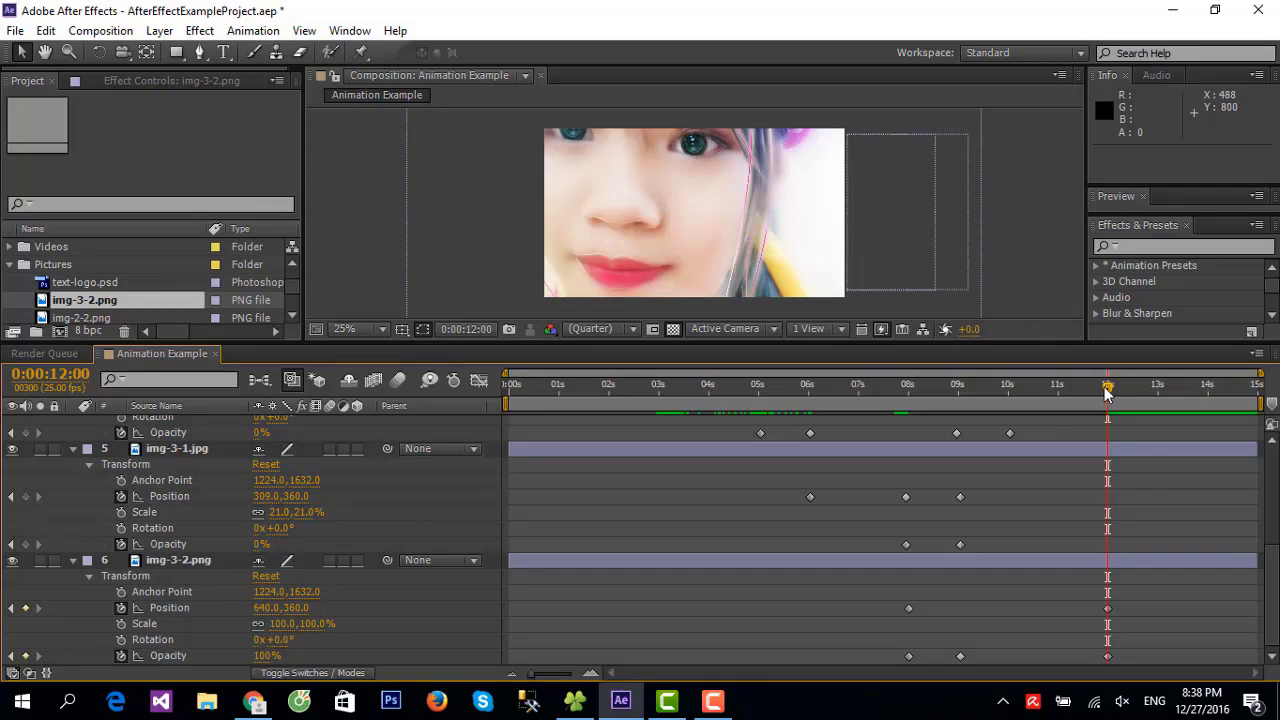
{"action": "mouse_move", "coordinate": [1108, 395]}
{"action": "left_mouse_down"}
{"action": "mouse_move", "coordinate": [835, 411]}
{"action": "mouse_move", "coordinate": [1003, 410]}
{"action": "mouse_move", "coordinate": [901, 425]}
{"action": "mouse_move", "coordinate": [918, 433]}
{"action": "mouse_move", "coordinate": [907, 434]}
{"action": "left_mouse_up"}
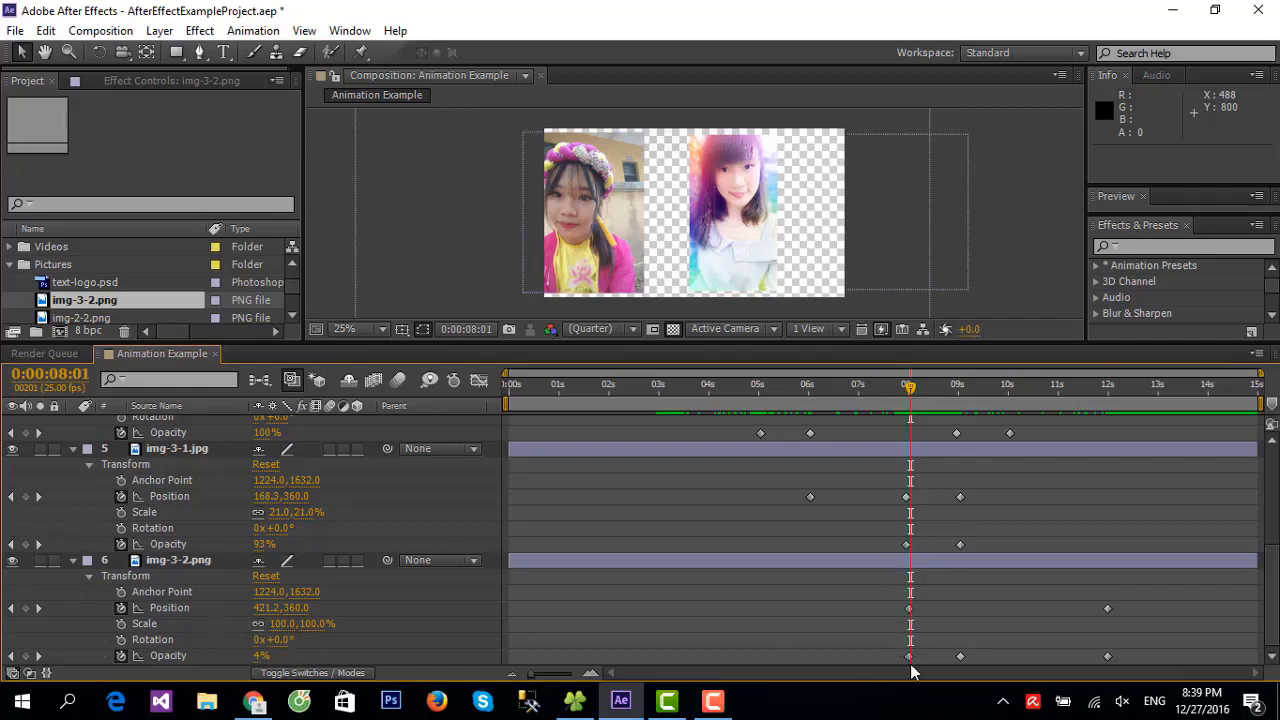
Delete img-3-2.png's old Position and Opacity keyframes at 8 and 12 seconds
{"action": "left_click", "coordinate": [909, 608]}
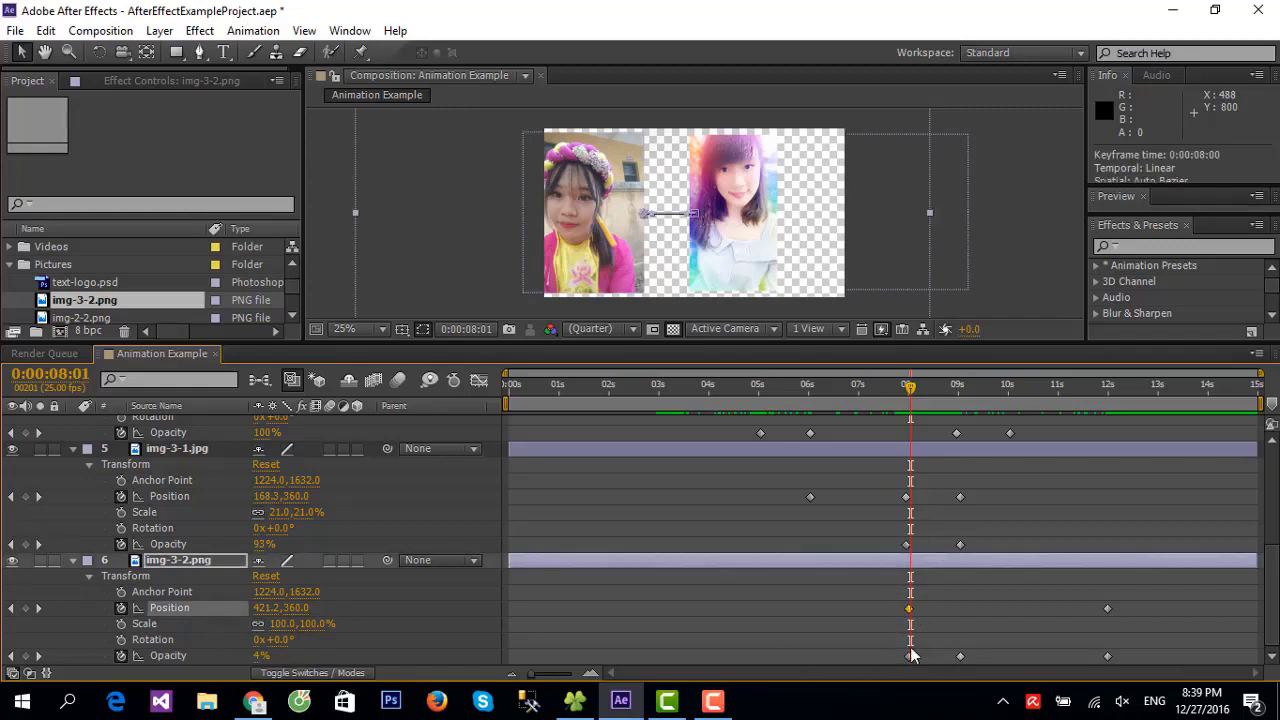
{"action": "key", "text": "Delete"}
{"action": "left_click", "coordinate": [908, 656]}
{"action": "key", "text": "Delete"}
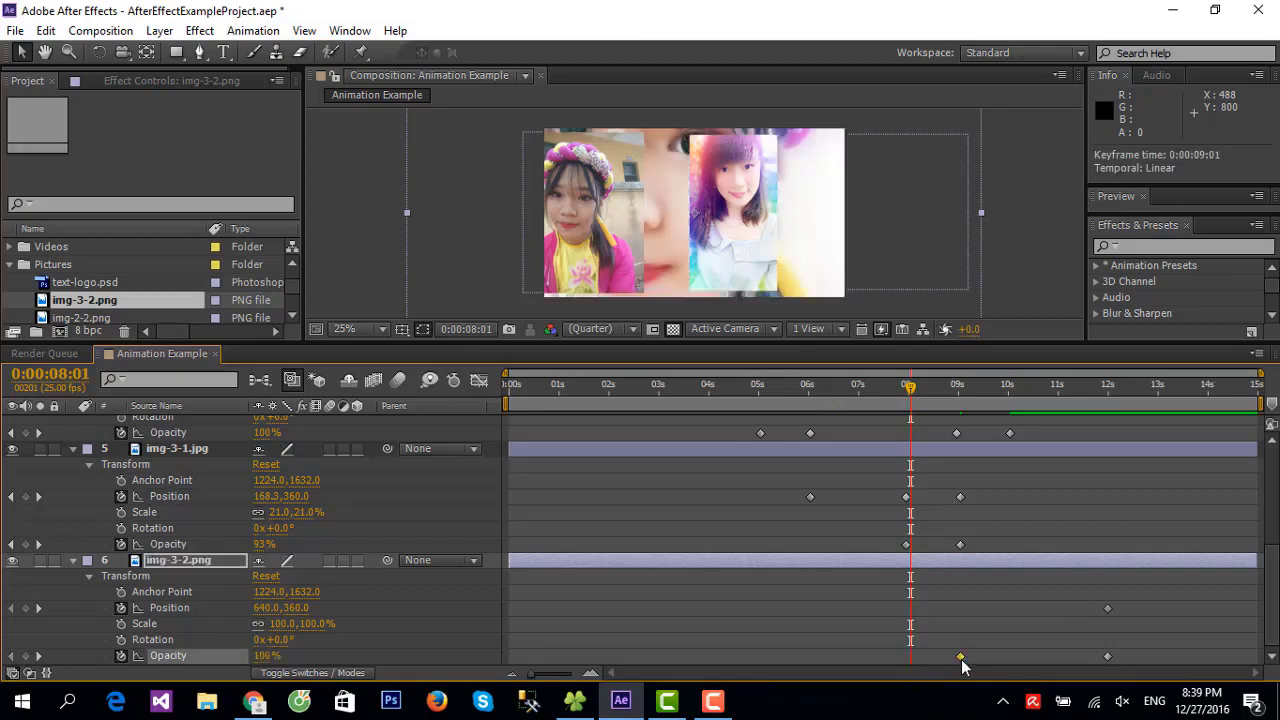
{"action": "left_click", "coordinate": [960, 656]}
{"action": "left_click_drag", "start_coordinate": [1066, 584], "coordinate": [1162, 666]}
{"action": "key", "text": "Delete"}
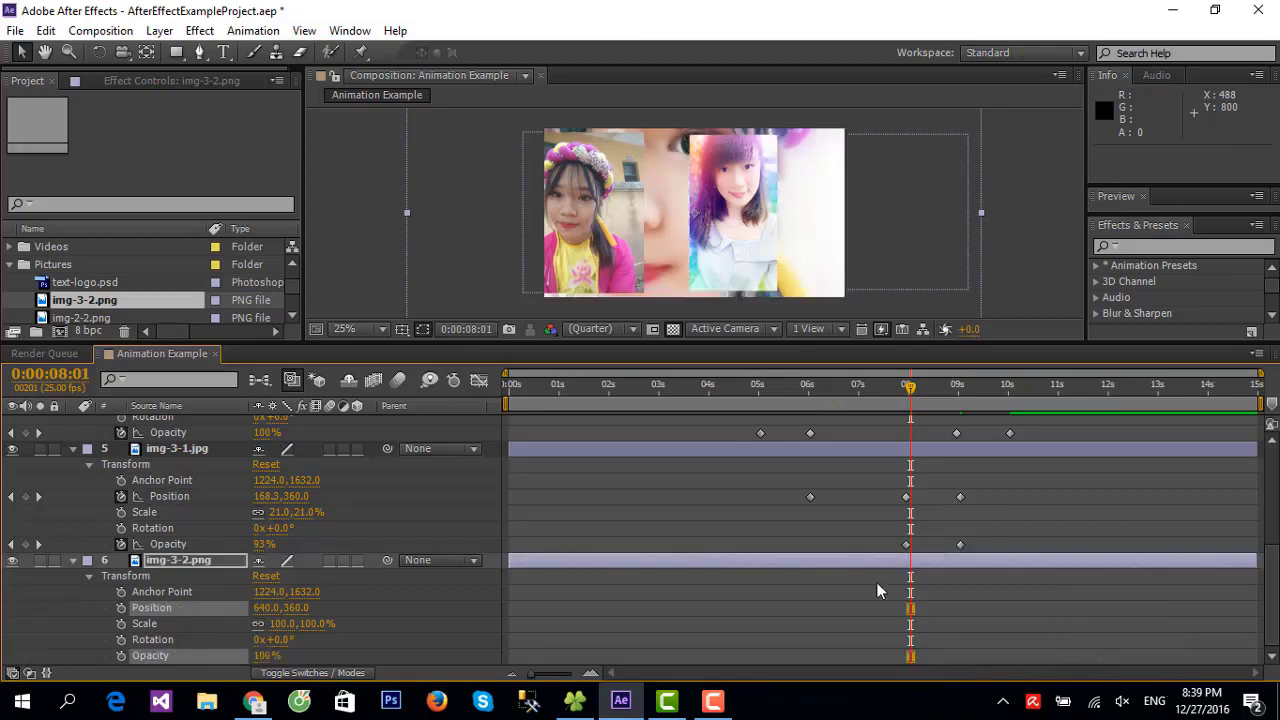
At about 7:24, scale img-3-2.png to 21% and key Position 156,360 and Opacity 0%
{"action": "left_click_drag", "start_coordinate": [908, 388], "coordinate": [906, 390]}
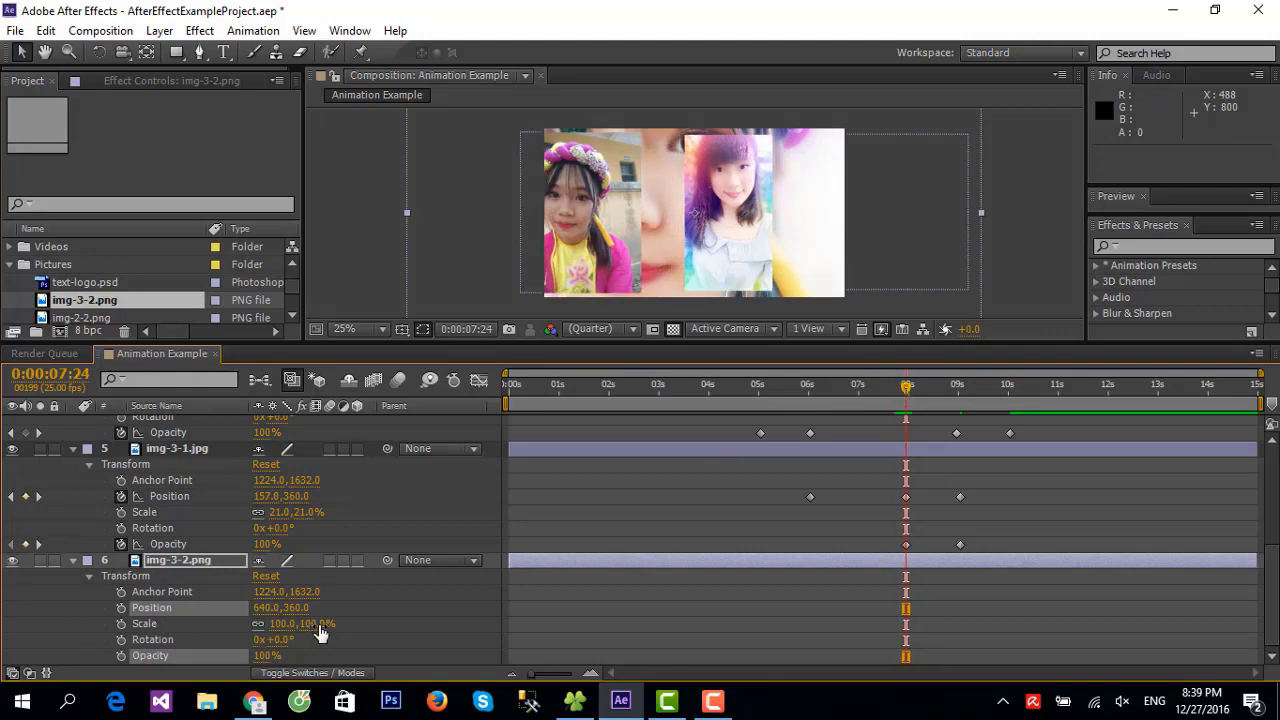
{"action": "left_click_drag", "start_coordinate": [318, 625], "coordinate": [243, 623]}
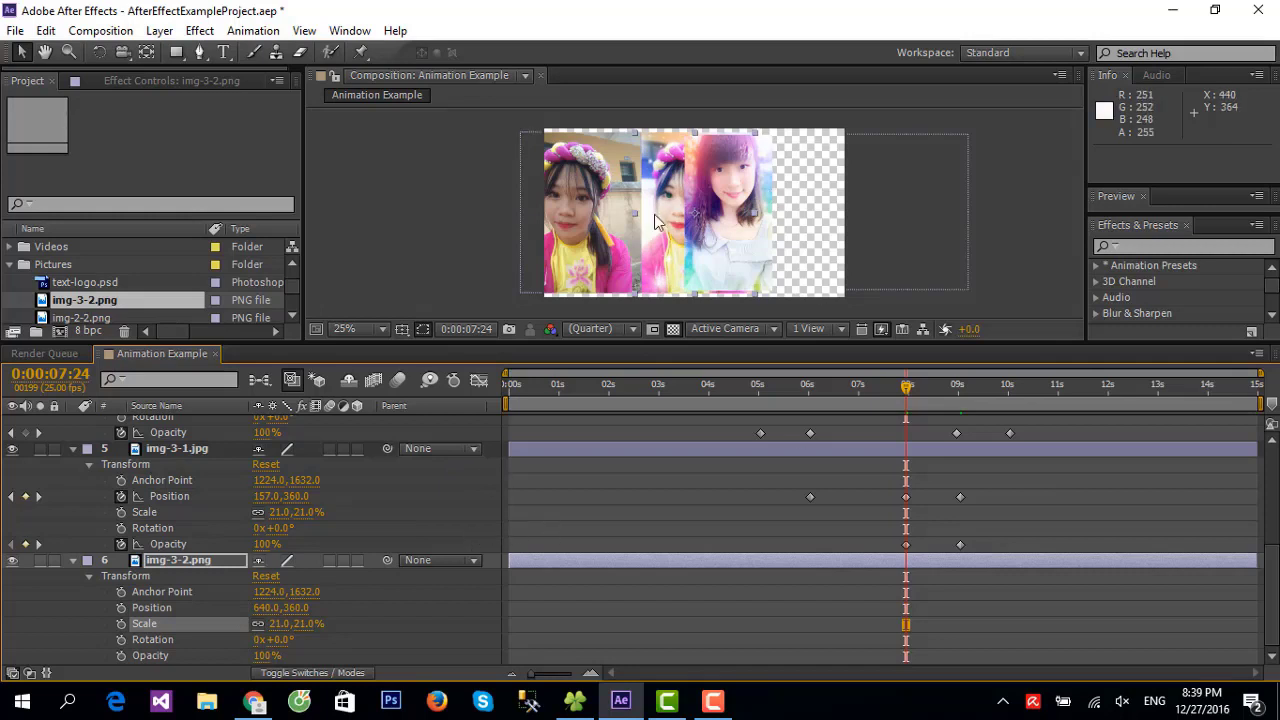
{"action": "left_click_drag", "start_coordinate": [666, 218], "coordinate": [545, 217]}
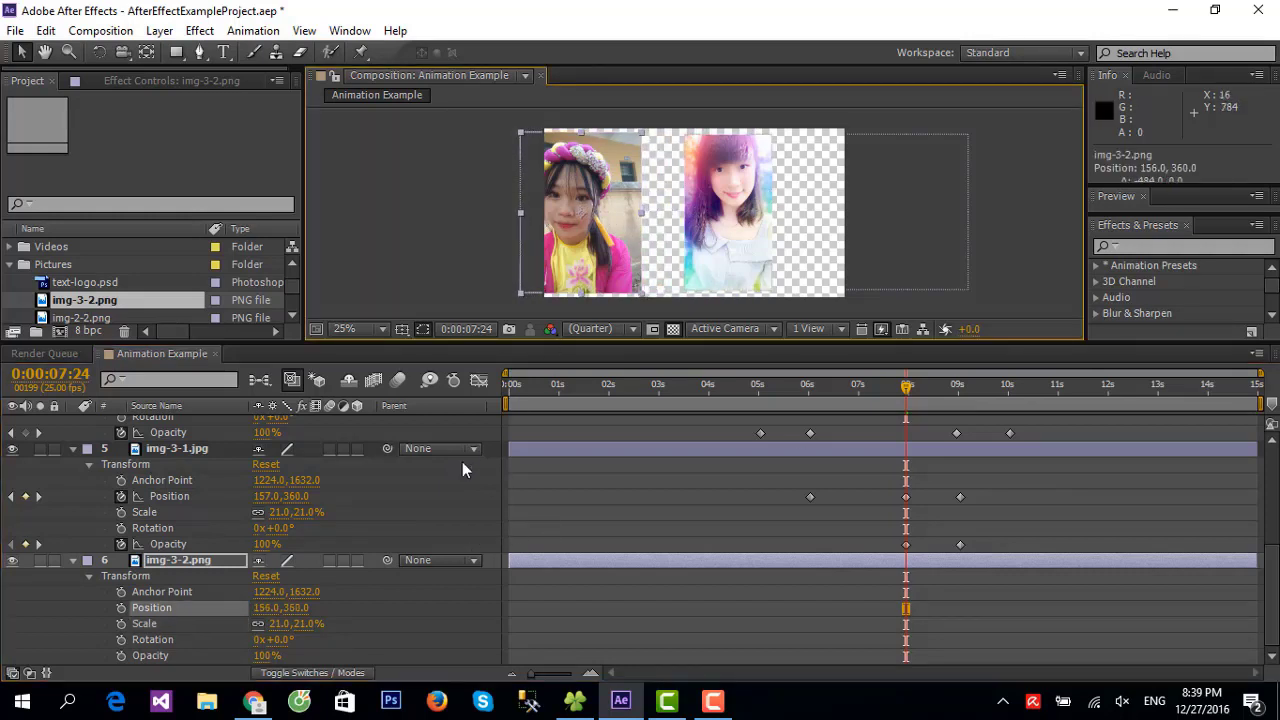
{"action": "left_click", "coordinate": [120, 608]}
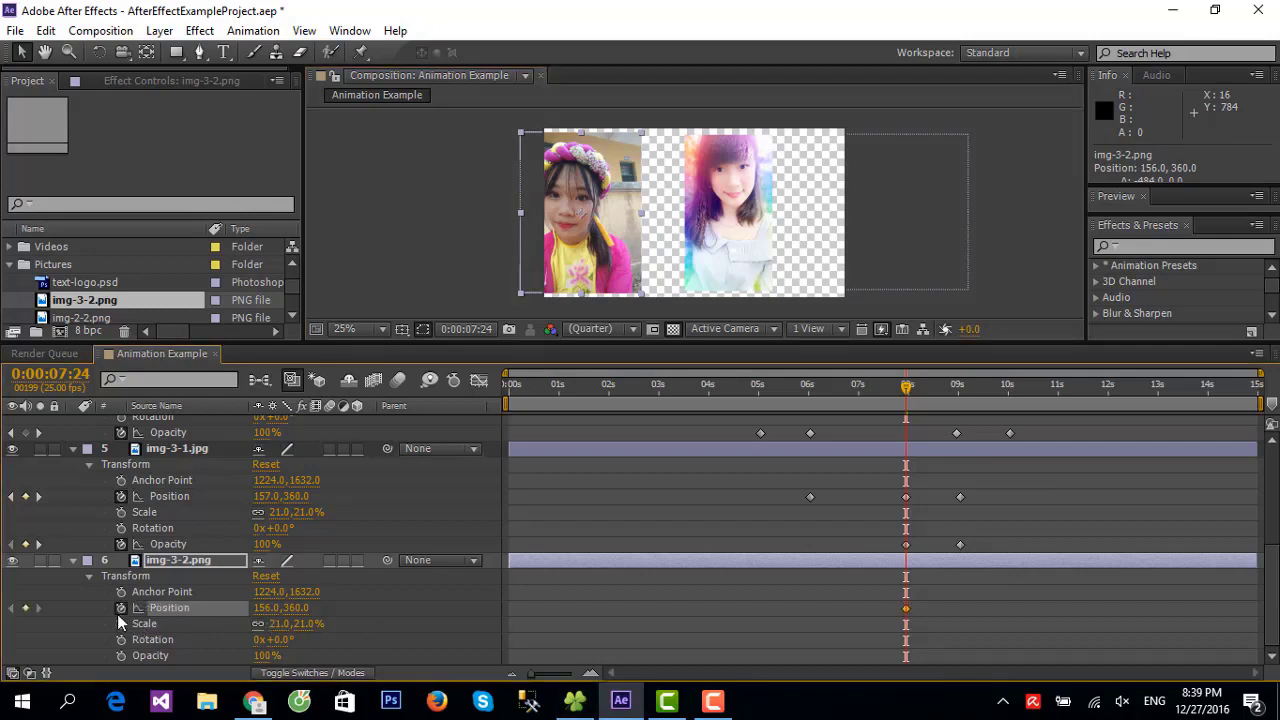
{"action": "left_click", "coordinate": [121, 655]}
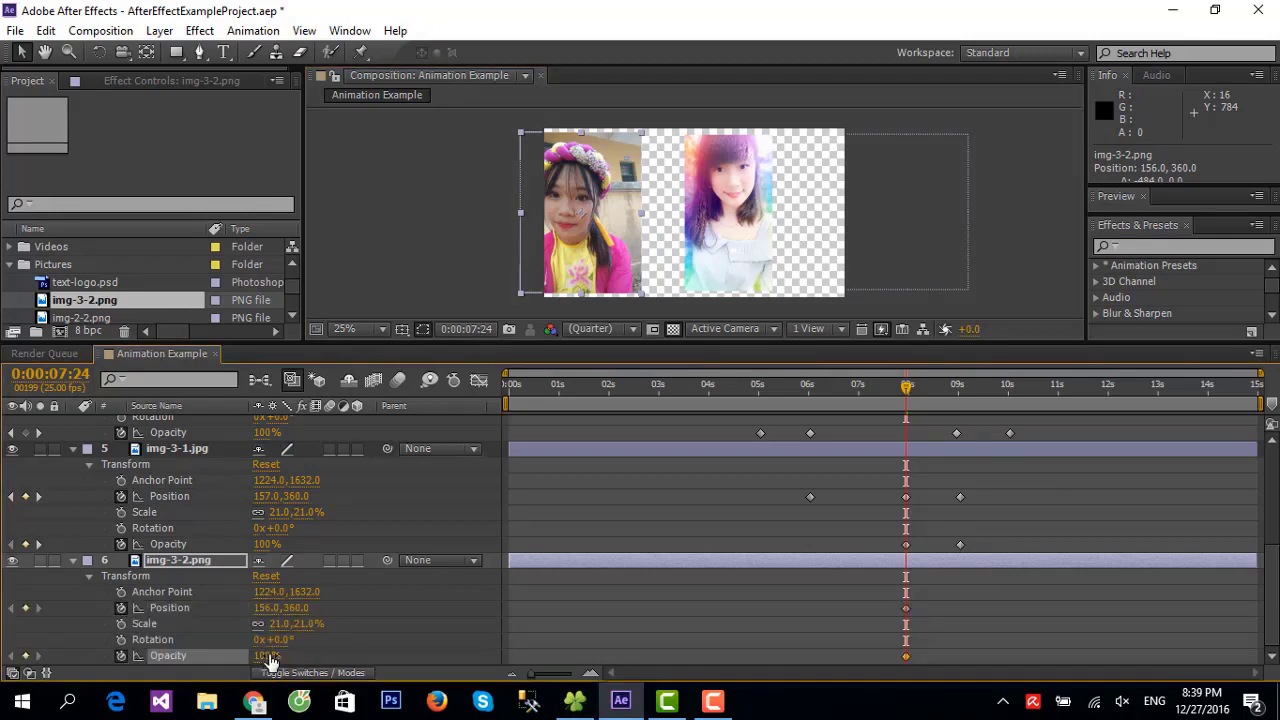
{"action": "left_click_drag", "start_coordinate": [264, 656], "coordinate": [58, 654]}
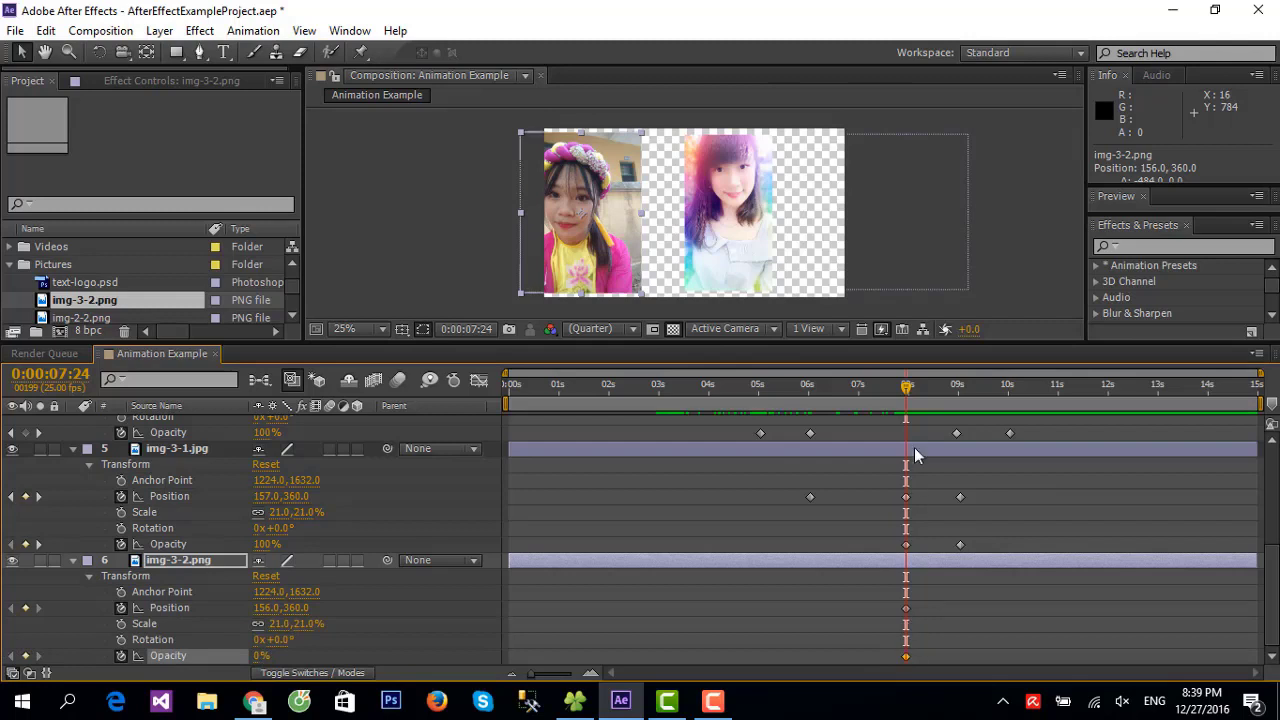
{"action": "left_click_drag", "start_coordinate": [910, 396], "coordinate": [964, 396]}
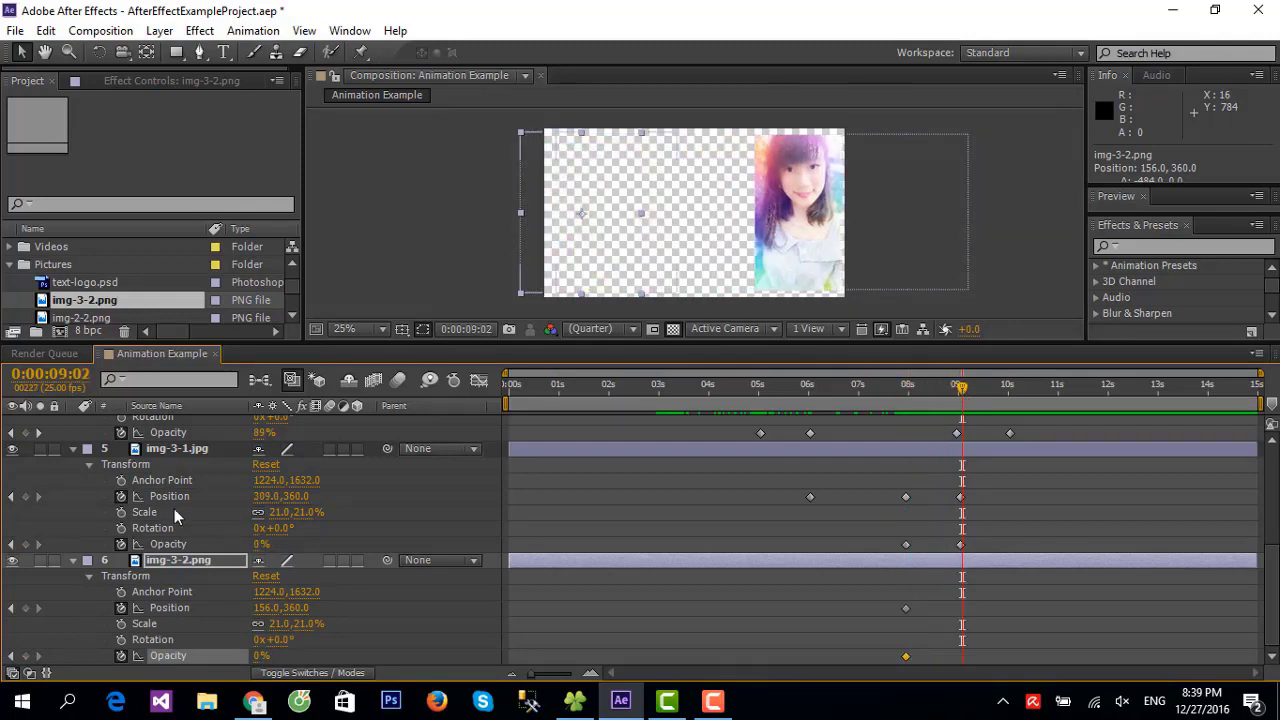
At about 9 seconds, nudge img-3-2.png right toward 311,360, comparing it against img-3-1.jpg
{"action": "left_click", "coordinate": [157, 450]}
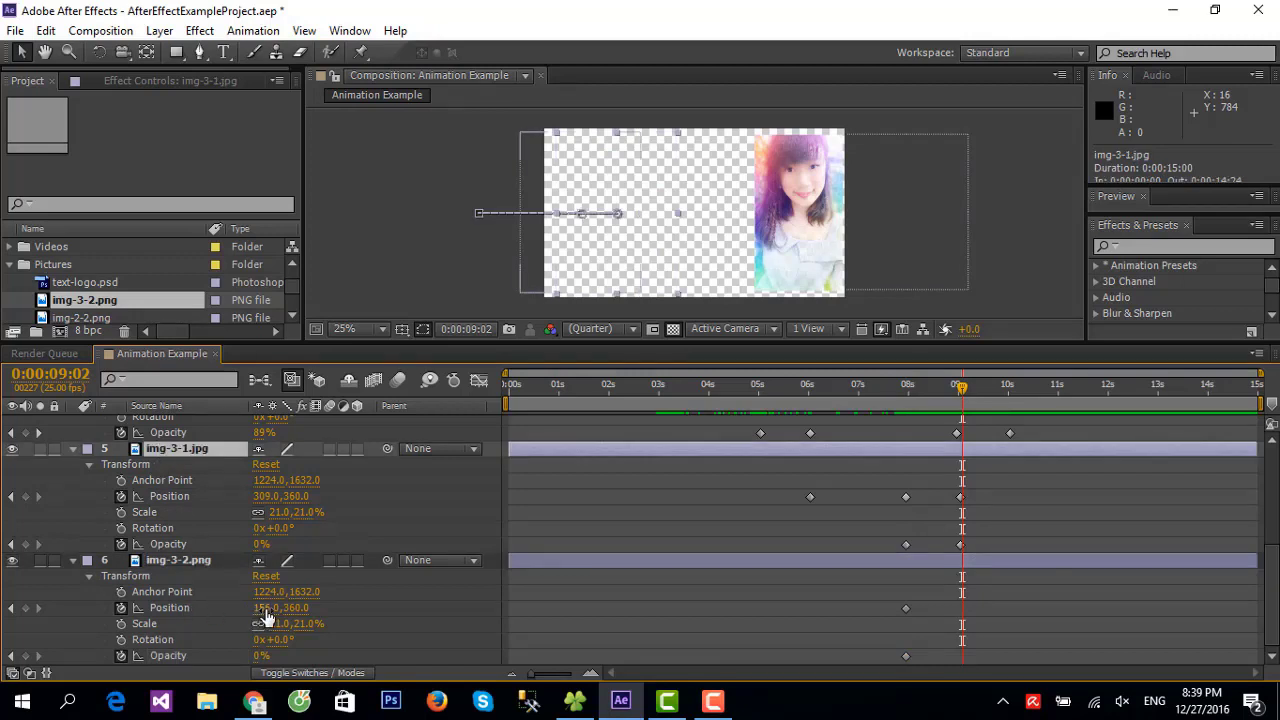
{"action": "left_click_drag", "start_coordinate": [265, 612], "coordinate": [205, 527]}
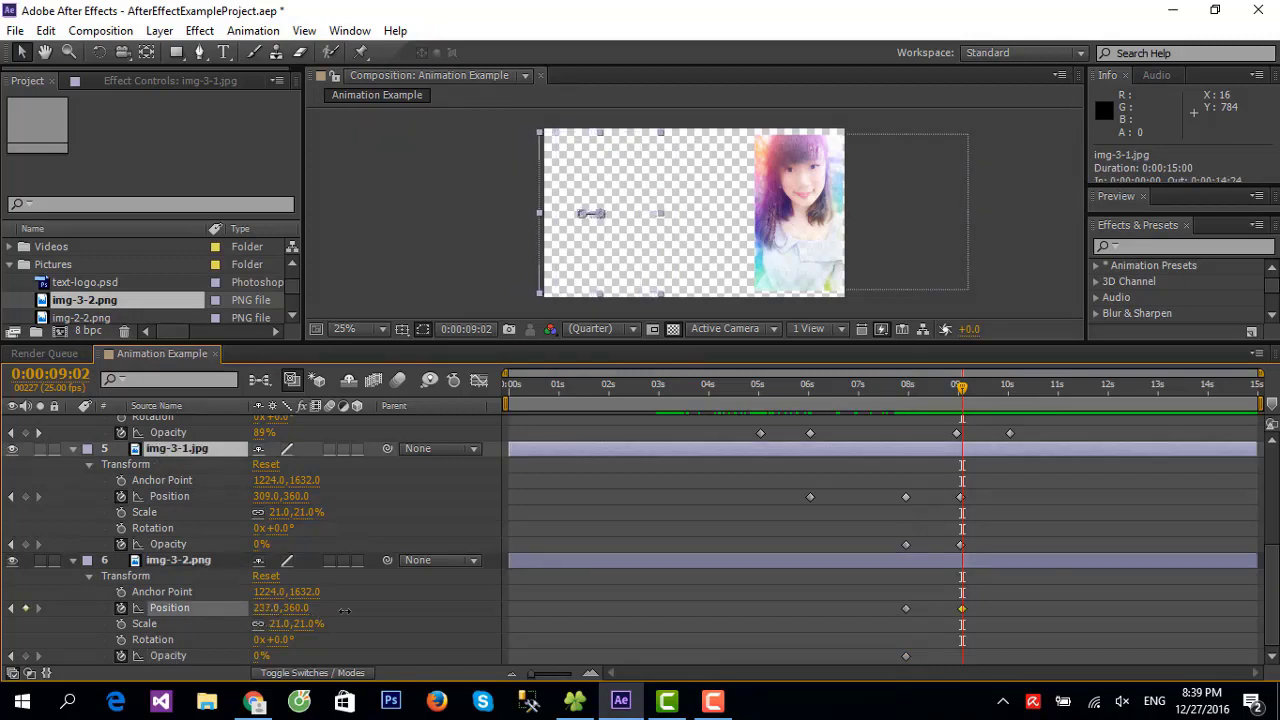
{"action": "left_click", "coordinate": [170, 444]}
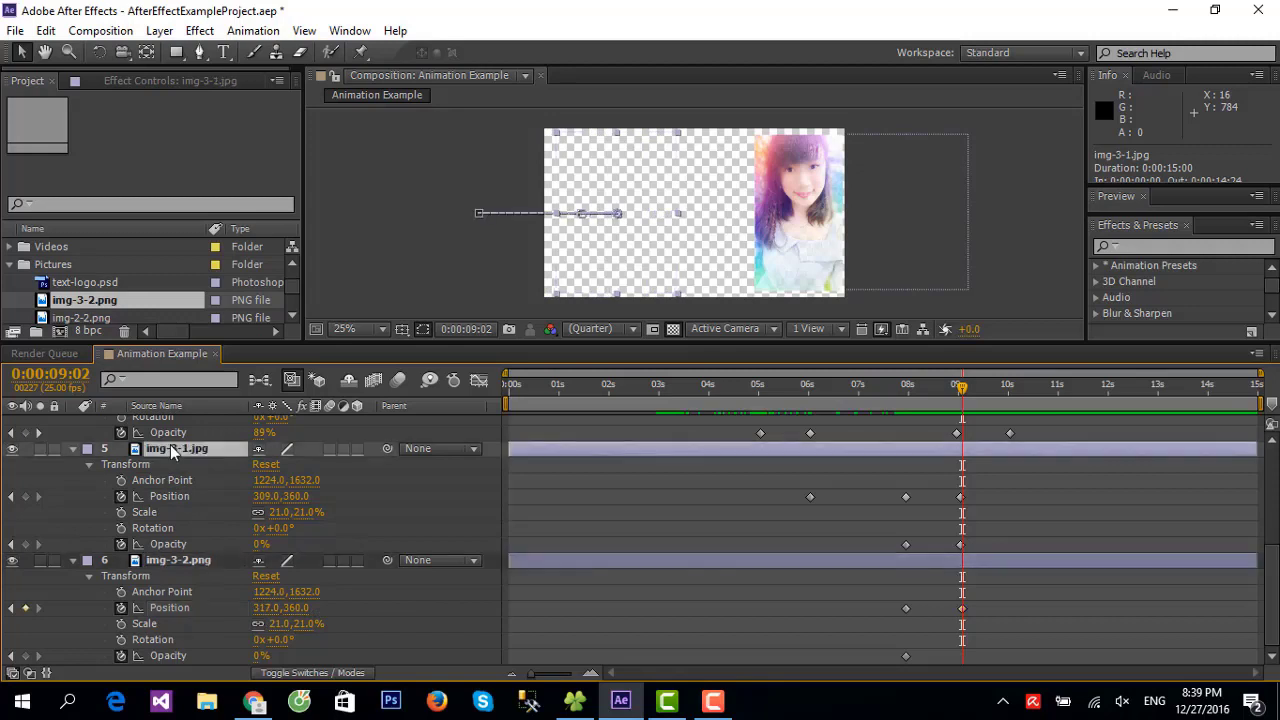
{"action": "left_click", "coordinate": [188, 565]}
{"action": "left_click", "coordinate": [262, 592]}
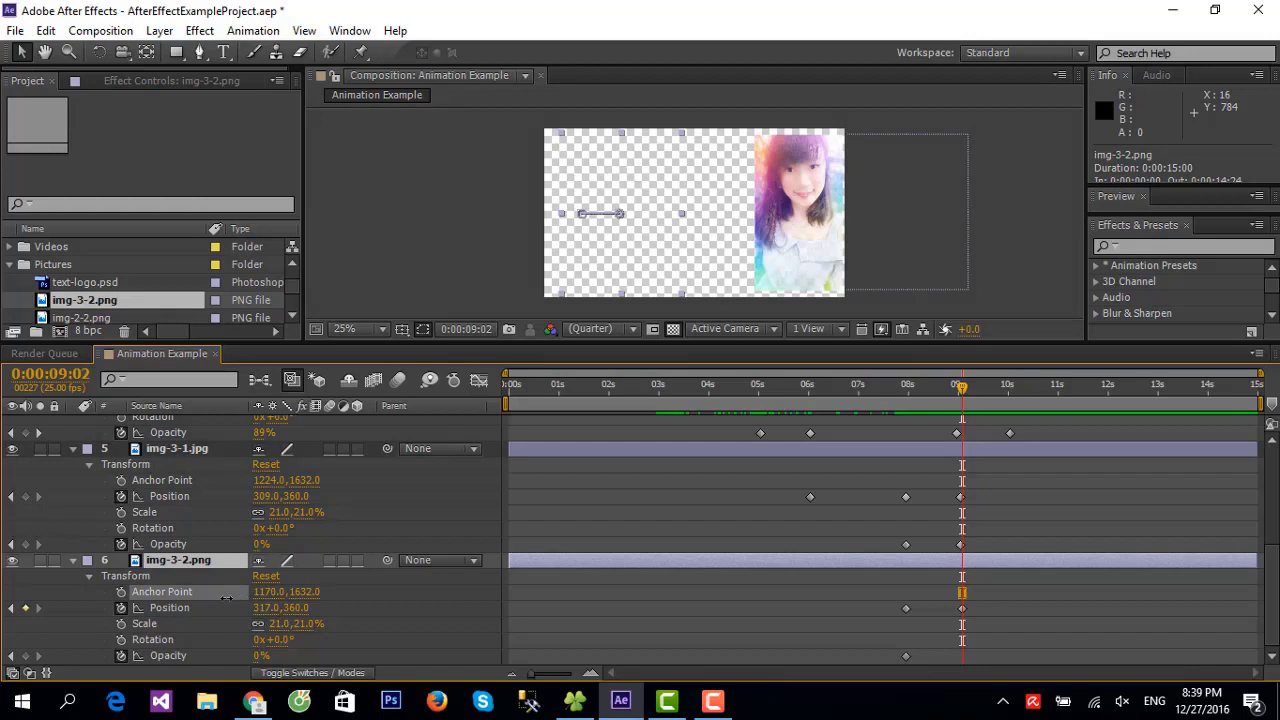
{"action": "key", "text": "ctrl+z"}
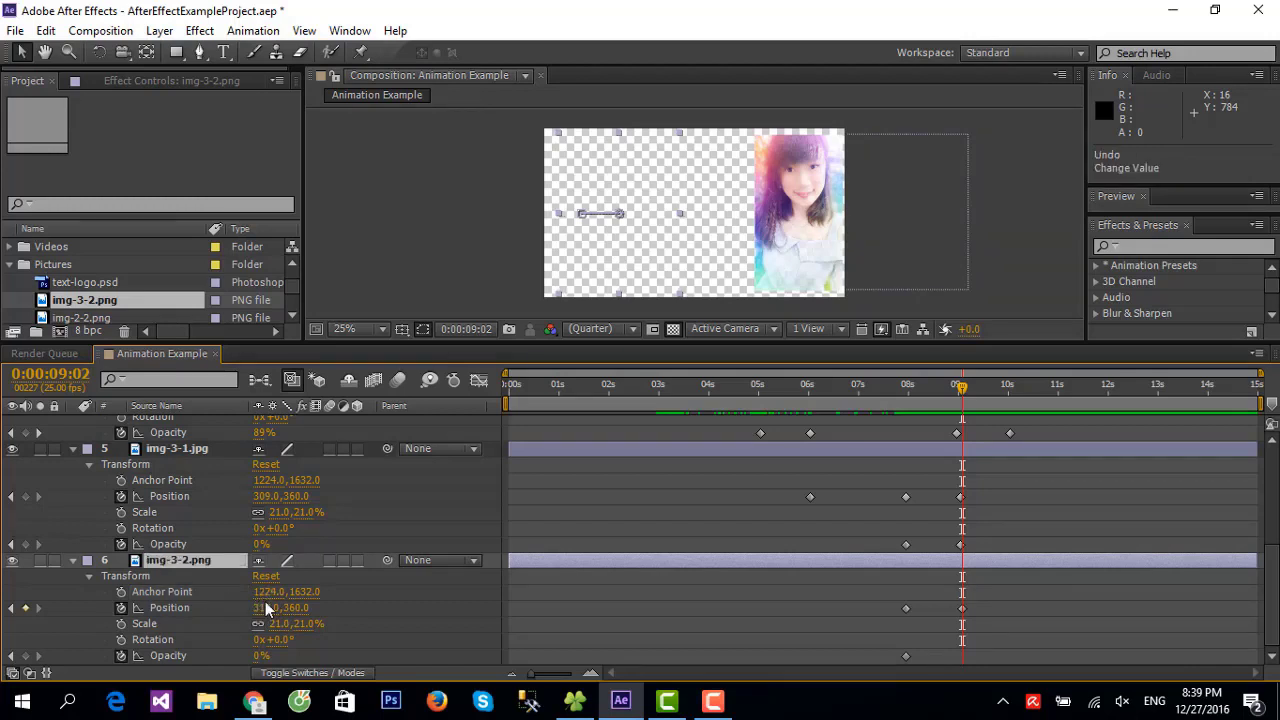
{"action": "left_click_drag", "start_coordinate": [267, 612], "coordinate": [252, 612]}
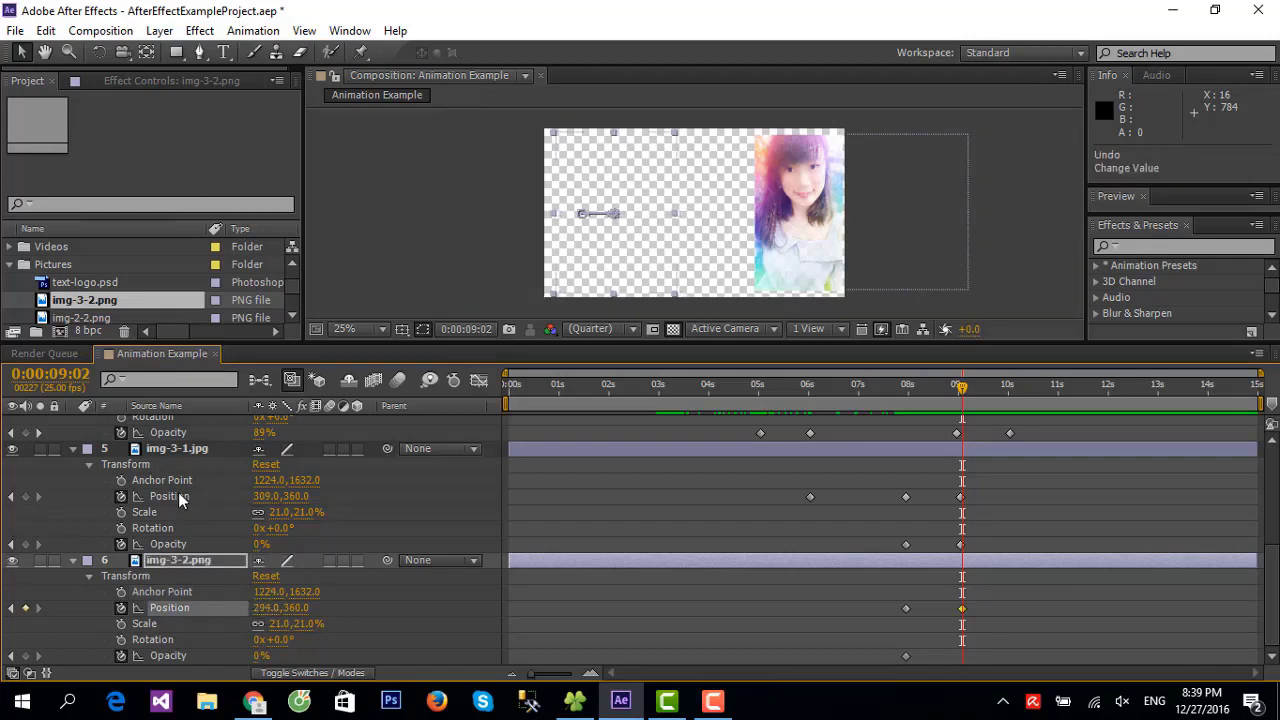
{"action": "left_click", "coordinate": [147, 465]}
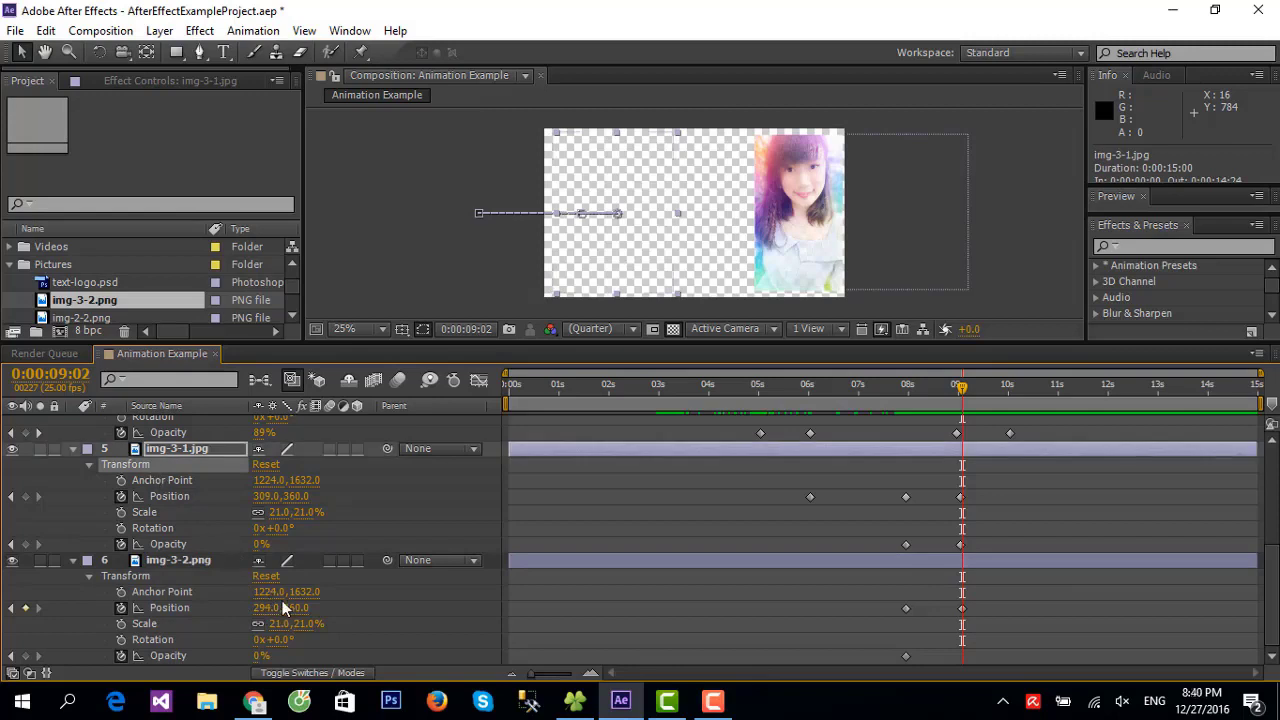
{"action": "left_click", "coordinate": [184, 561]}
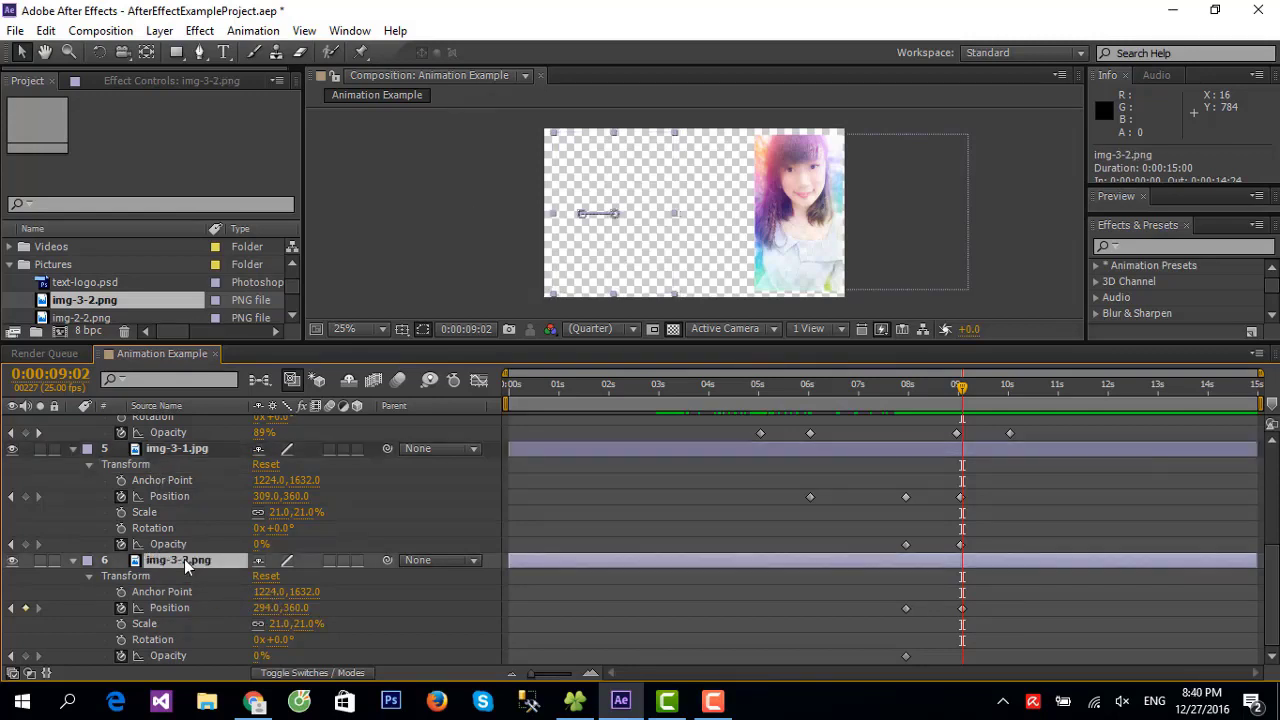
{"action": "left_click_drag", "start_coordinate": [260, 612], "coordinate": [277, 612]}
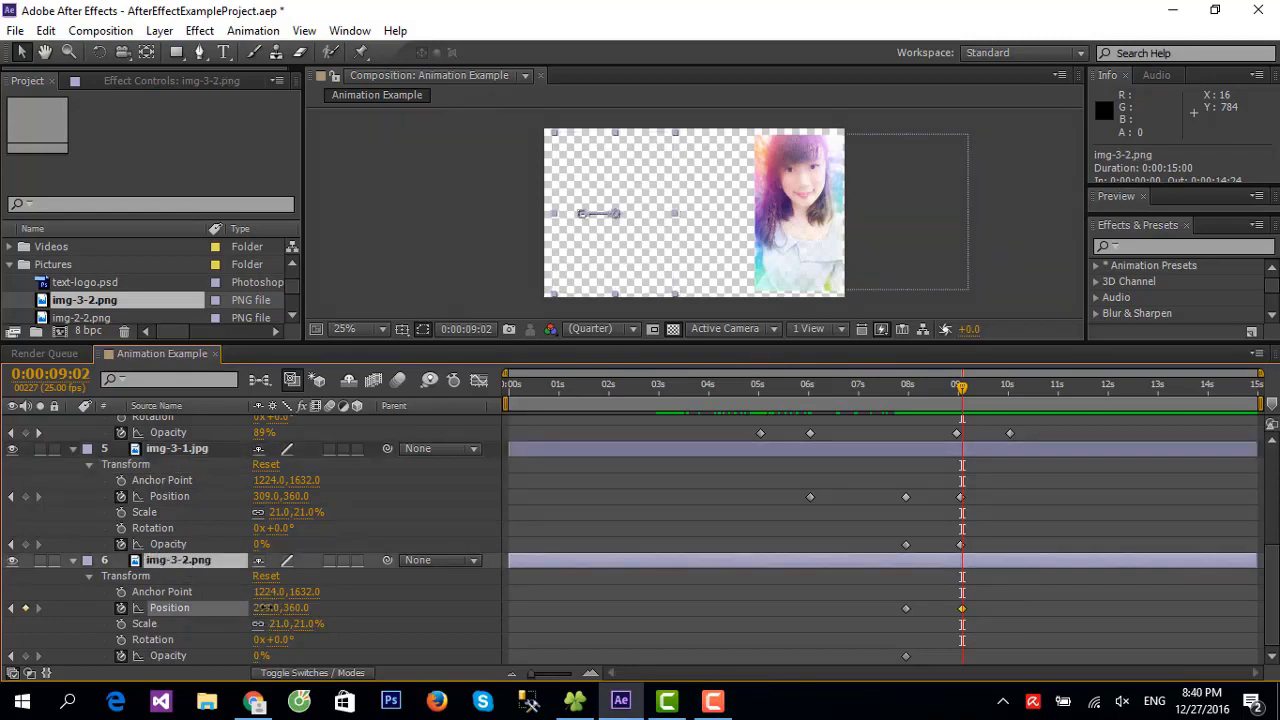
Key img-3-2.png at Position 311,360 and 100% Opacity, then scrub to review the slide-in
{"action": "left_click", "coordinate": [168, 452]}
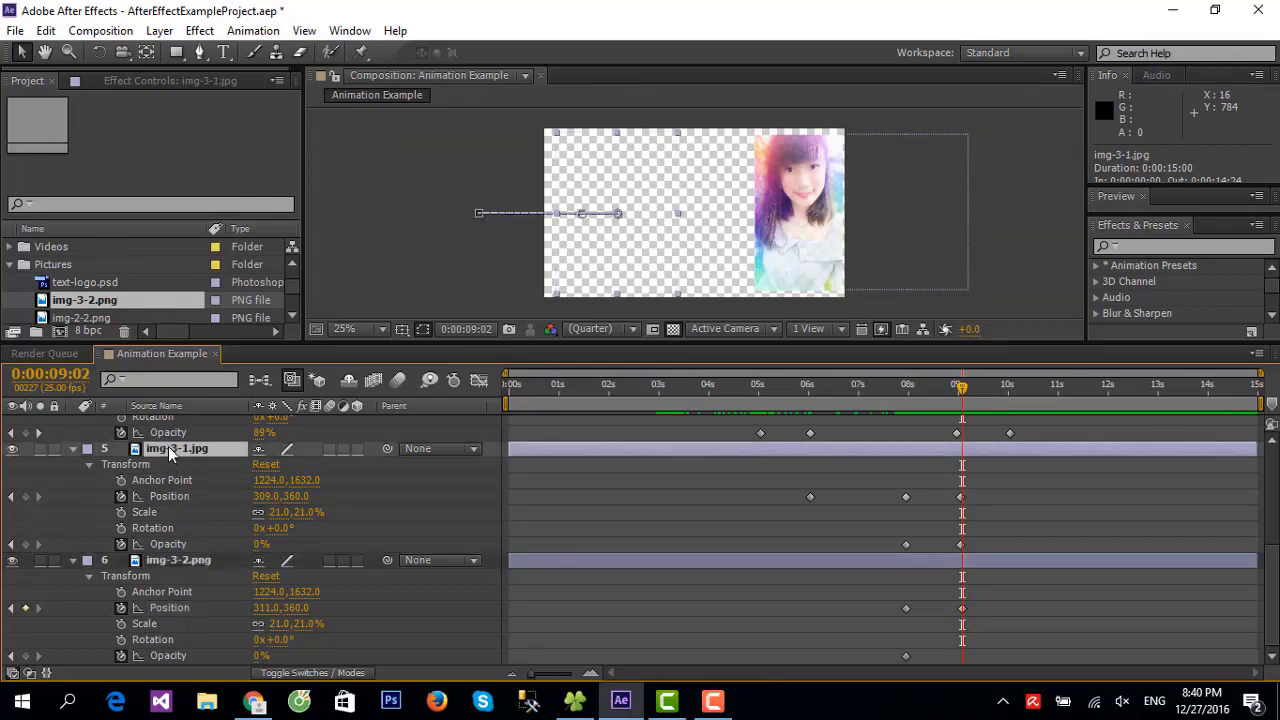
{"action": "left_click", "coordinate": [175, 608]}
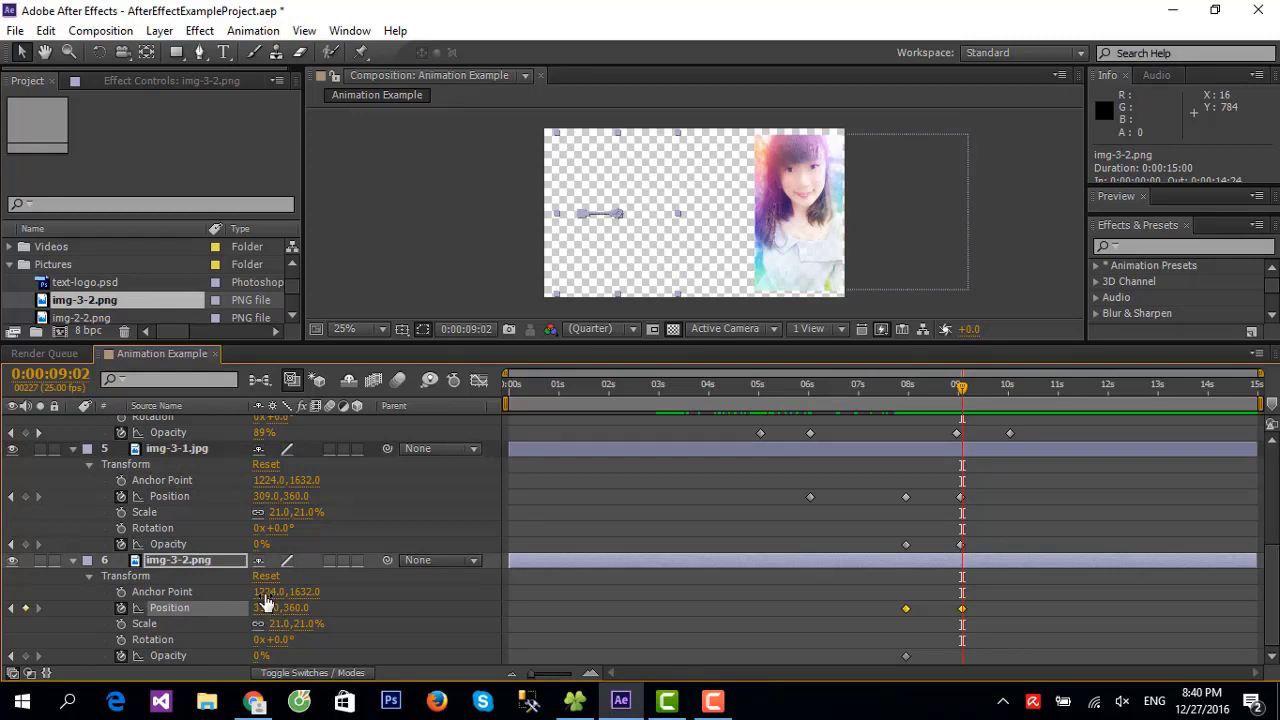
{"action": "mouse_move", "coordinate": [266, 602]}
{"action": "left_mouse_down"}
{"action": "mouse_move", "coordinate": [268, 620]}
{"action": "mouse_move", "coordinate": [453, 655]}
{"action": "left_mouse_up"}
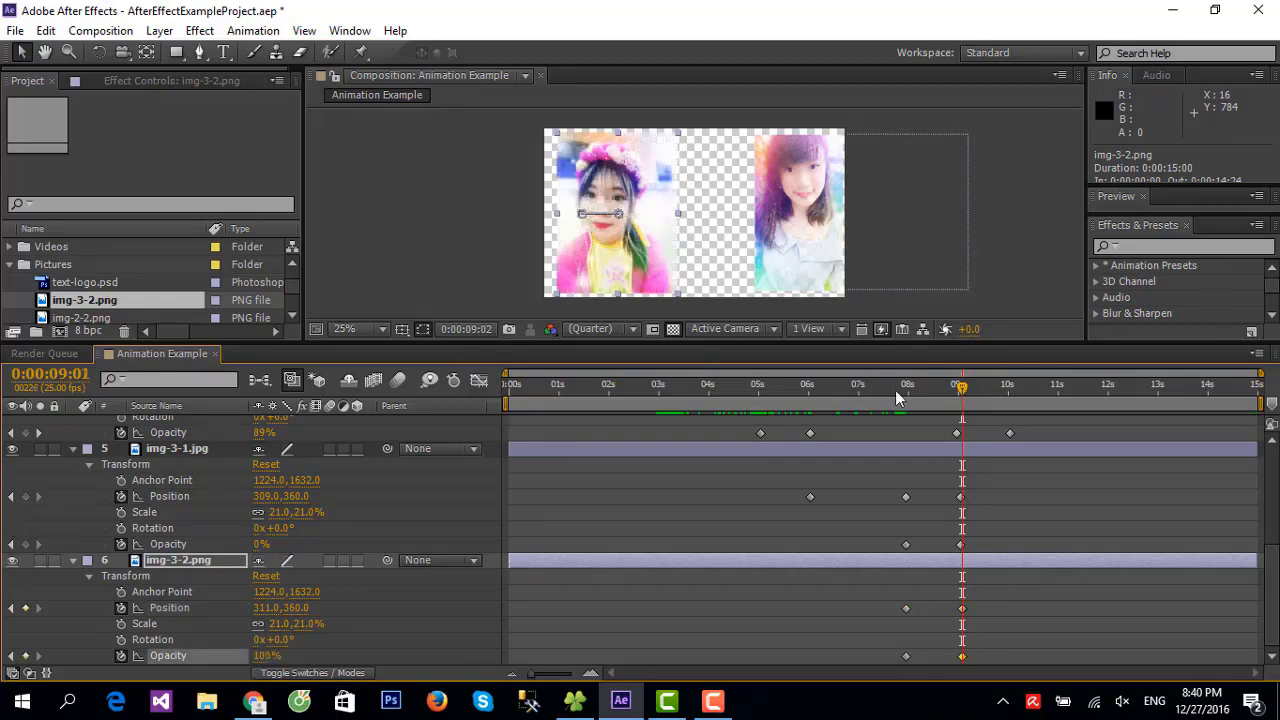
{"action": "mouse_move", "coordinate": [895, 390]}
{"action": "left_mouse_down"}
{"action": "mouse_move", "coordinate": [872, 395]}
{"action": "mouse_move", "coordinate": [992, 404]}
{"action": "left_mouse_up"}
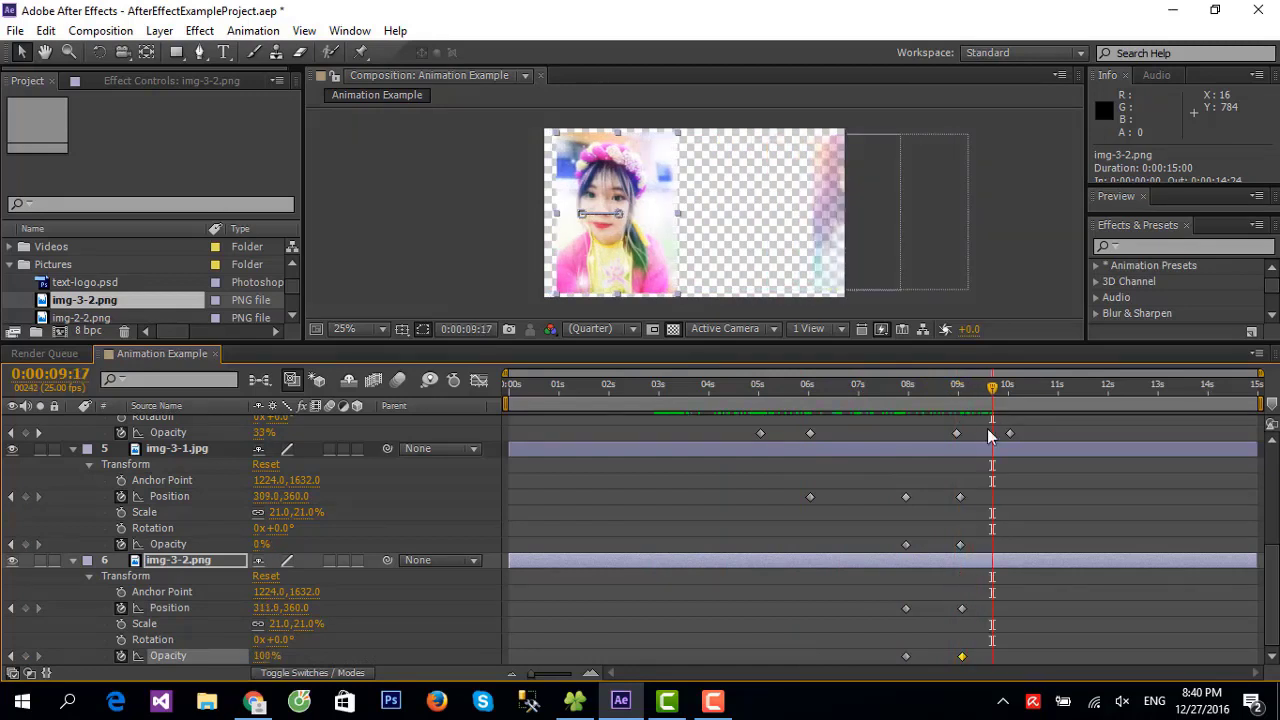
{"action": "left_click_drag", "start_coordinate": [1005, 397], "coordinate": [1108, 397]}
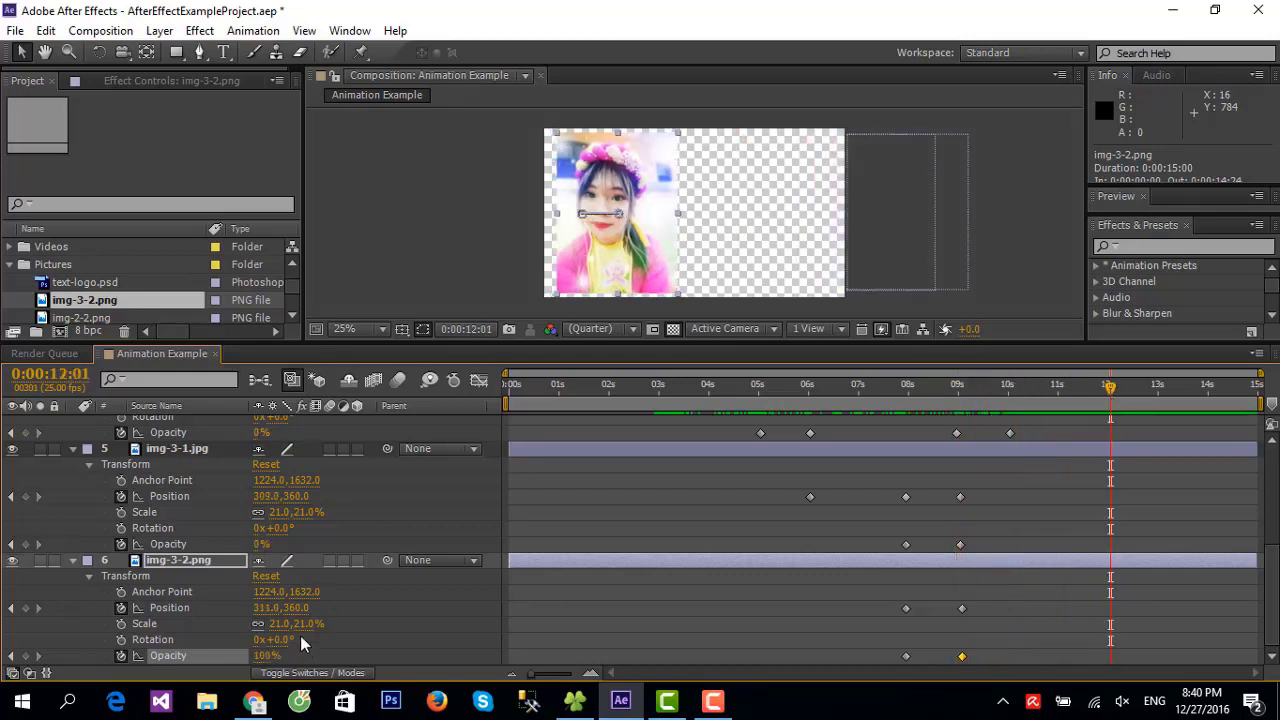
Key img-3-2.png at 988,360 and 100% Opacity at 12:01, then 1562,360 and 0% at 13:00
{"action": "left_click_drag", "start_coordinate": [265, 607], "coordinate": [897, 610]}
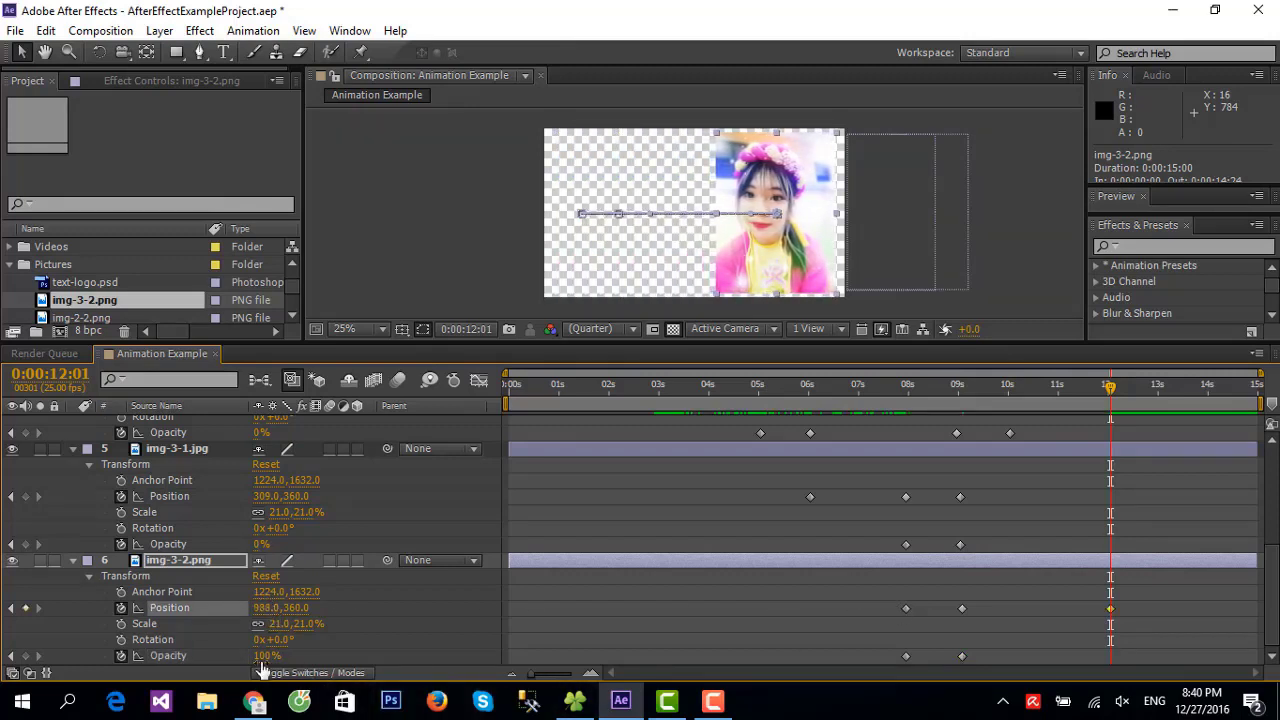
{"action": "left_click_drag", "start_coordinate": [266, 656], "coordinate": [331, 651]}
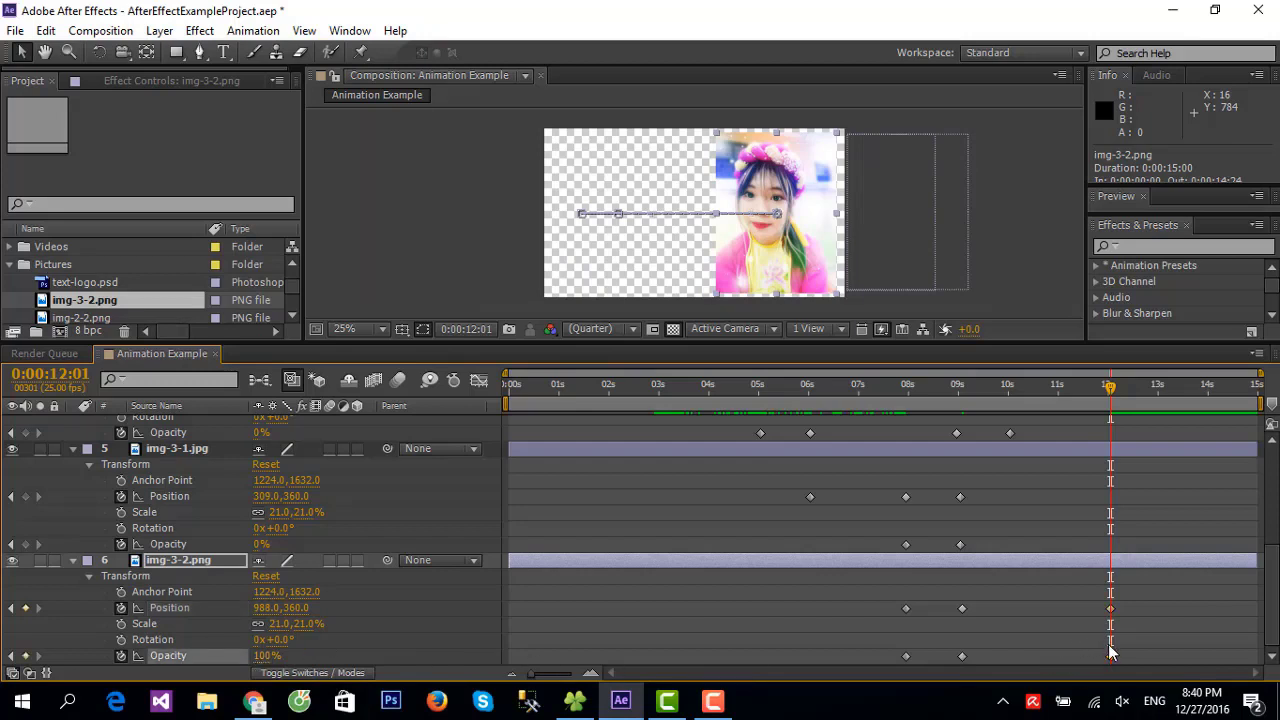
{"action": "left_click_drag", "start_coordinate": [1110, 395], "coordinate": [1158, 395]}
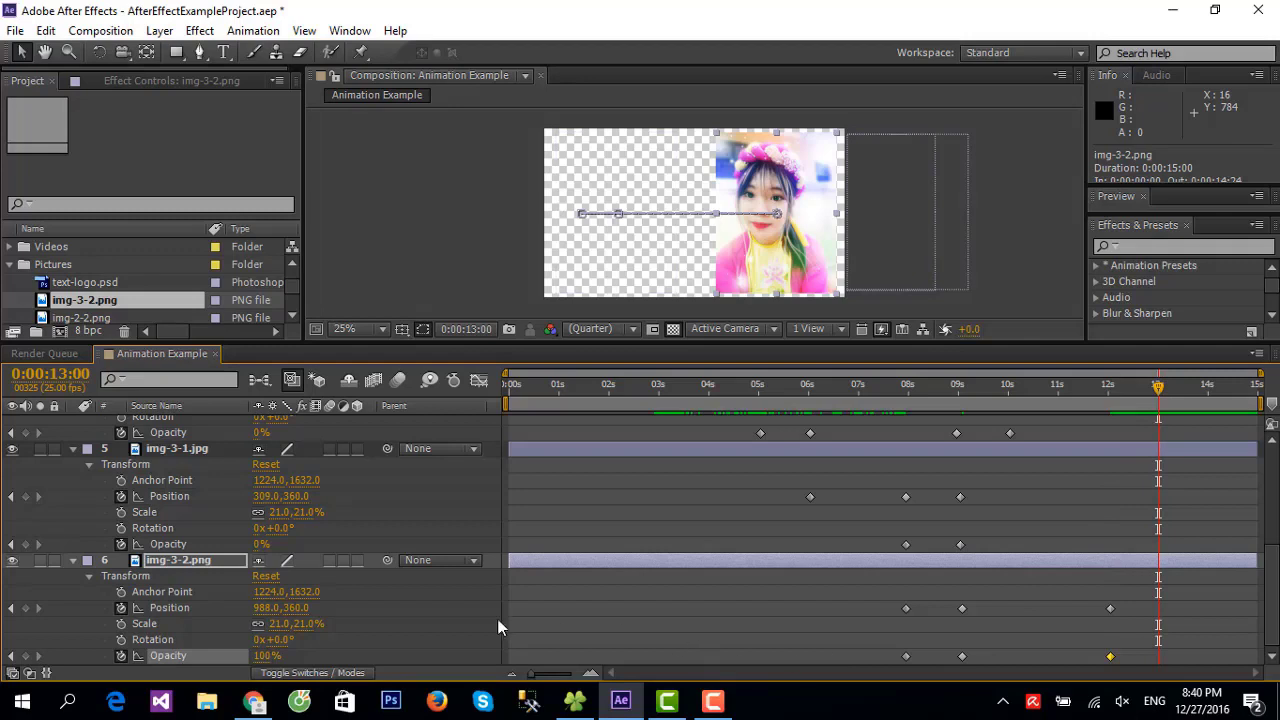
{"action": "mouse_move", "coordinate": [268, 608]}
{"action": "left_mouse_down"}
{"action": "mouse_move", "coordinate": [346, 607]}
{"action": "mouse_move", "coordinate": [348, 667]}
{"action": "left_mouse_up"}
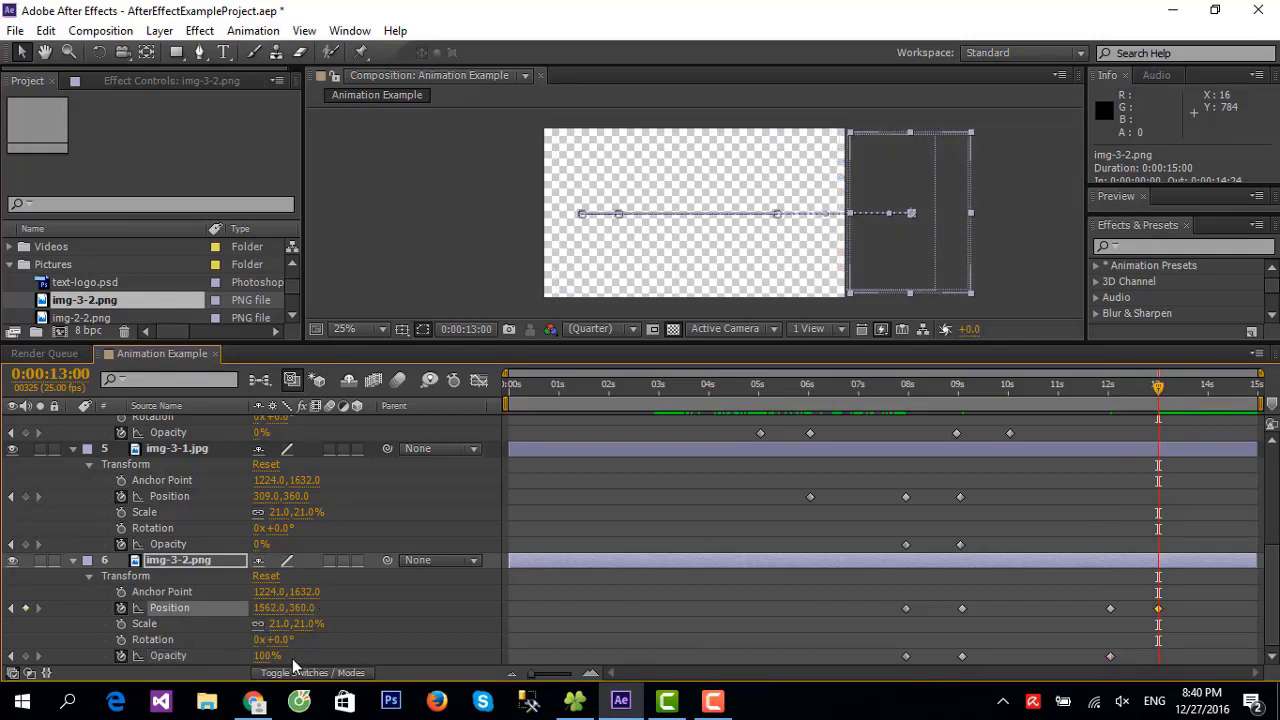
{"action": "left_click_drag", "start_coordinate": [268, 656], "coordinate": [220, 656]}
{"action": "left_click", "coordinate": [1010, 638]}
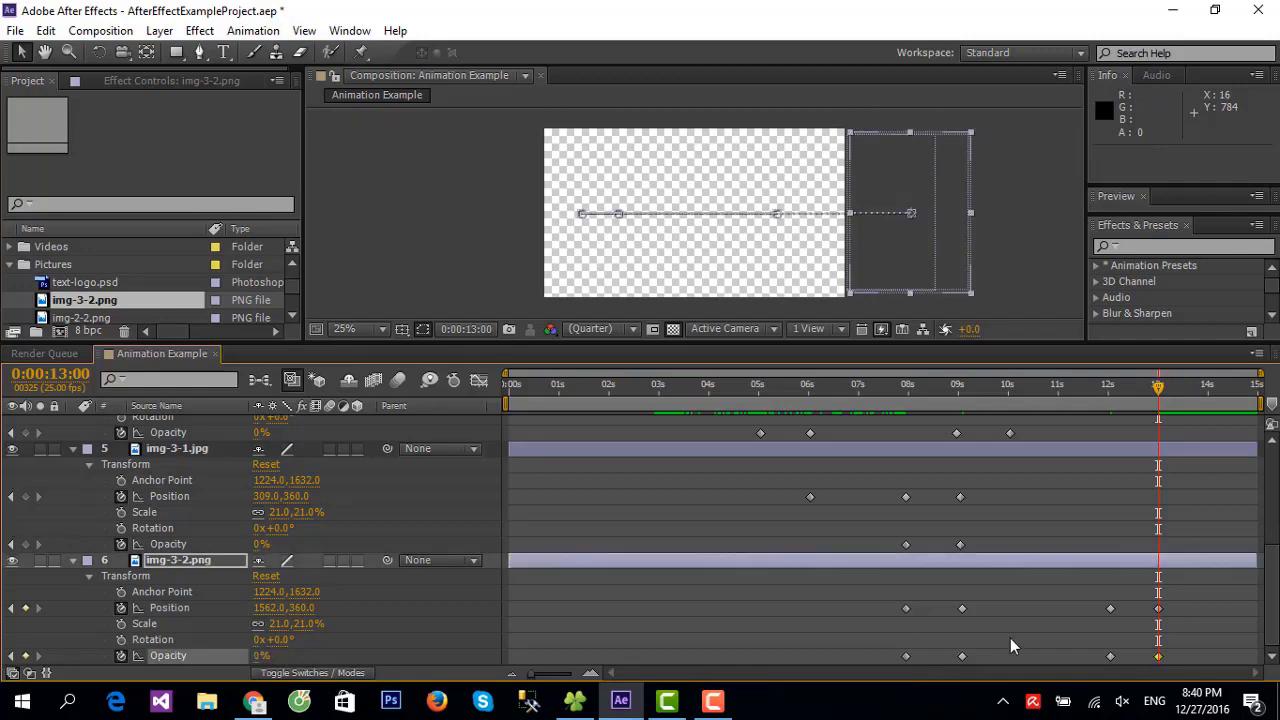
{"action": "scroll", "coordinate": [753, 624], "scroll_direction": "up", "scroll_amount": 5}
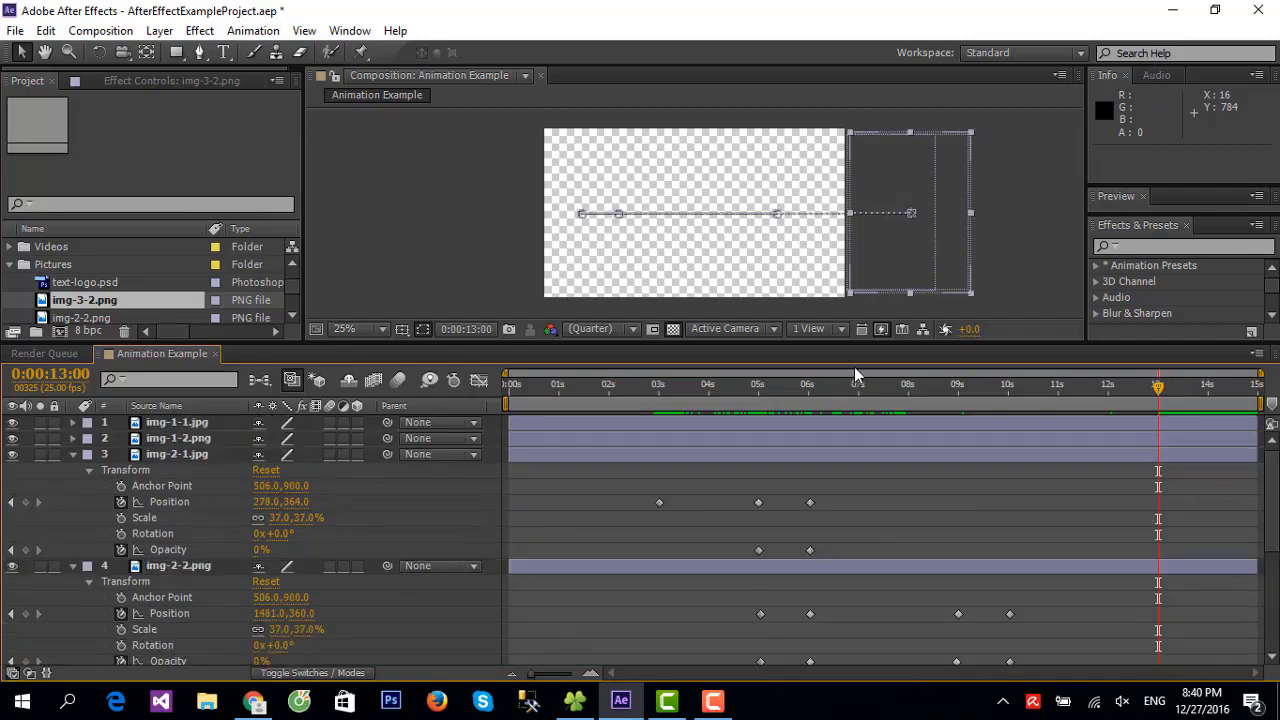
Play a preview of the slideshow composition and stop it
{"action": "scroll", "coordinate": [1115, 611], "scroll_direction": "down", "scroll_amount": 1}
{"action": "scroll", "coordinate": [1065, 590], "scroll_direction": "up", "scroll_amount": 1}
{"action": "key", "text": "space"}
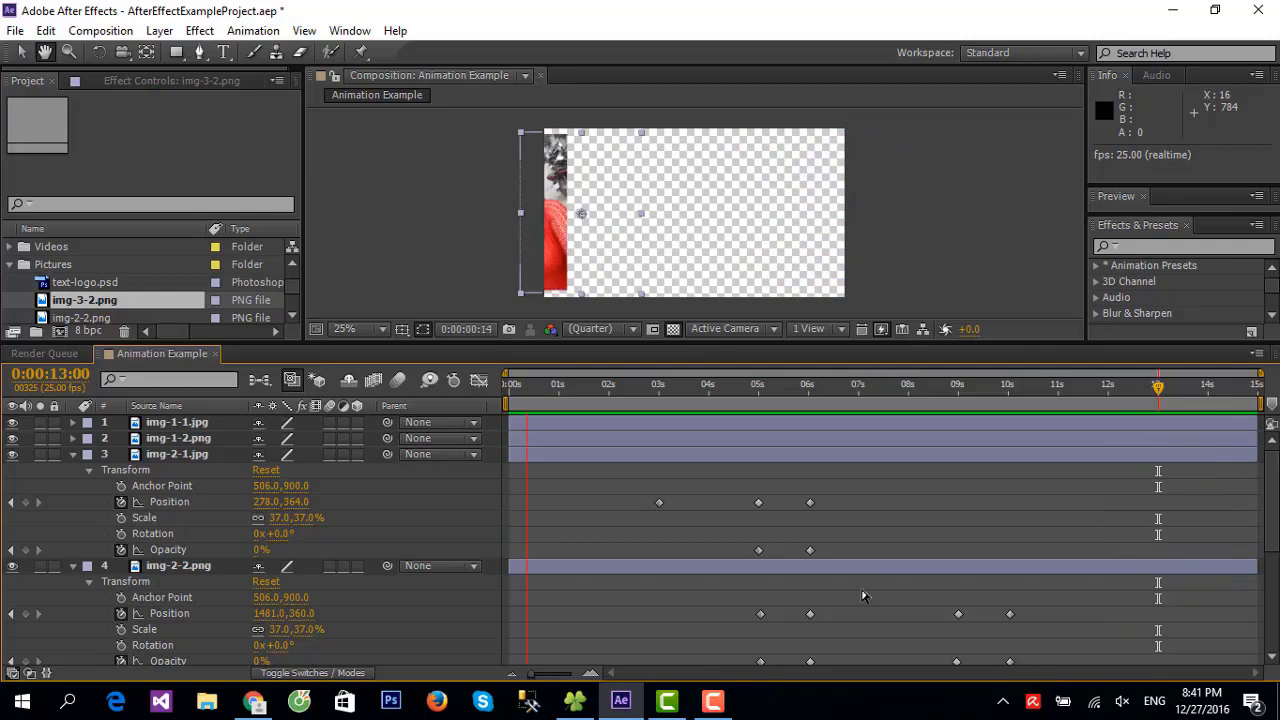
{"action": "key", "text": "space"}
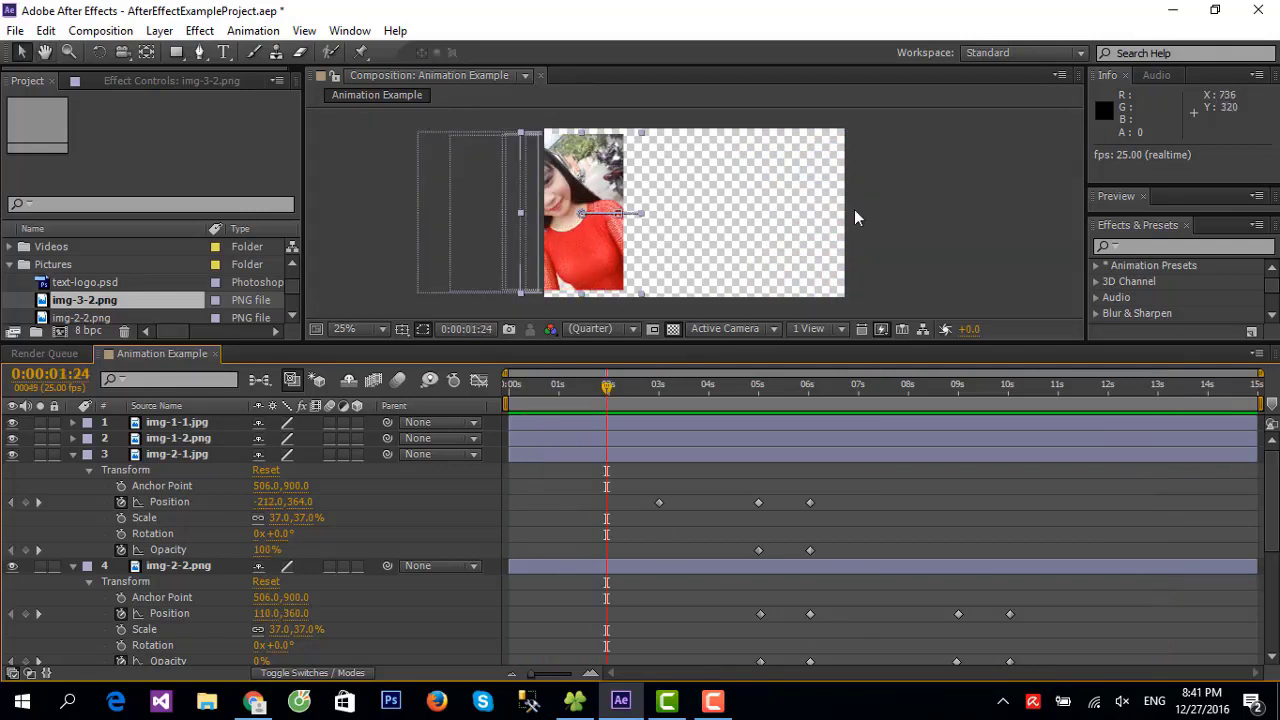
{"action": "left_click", "coordinate": [1007, 184]}
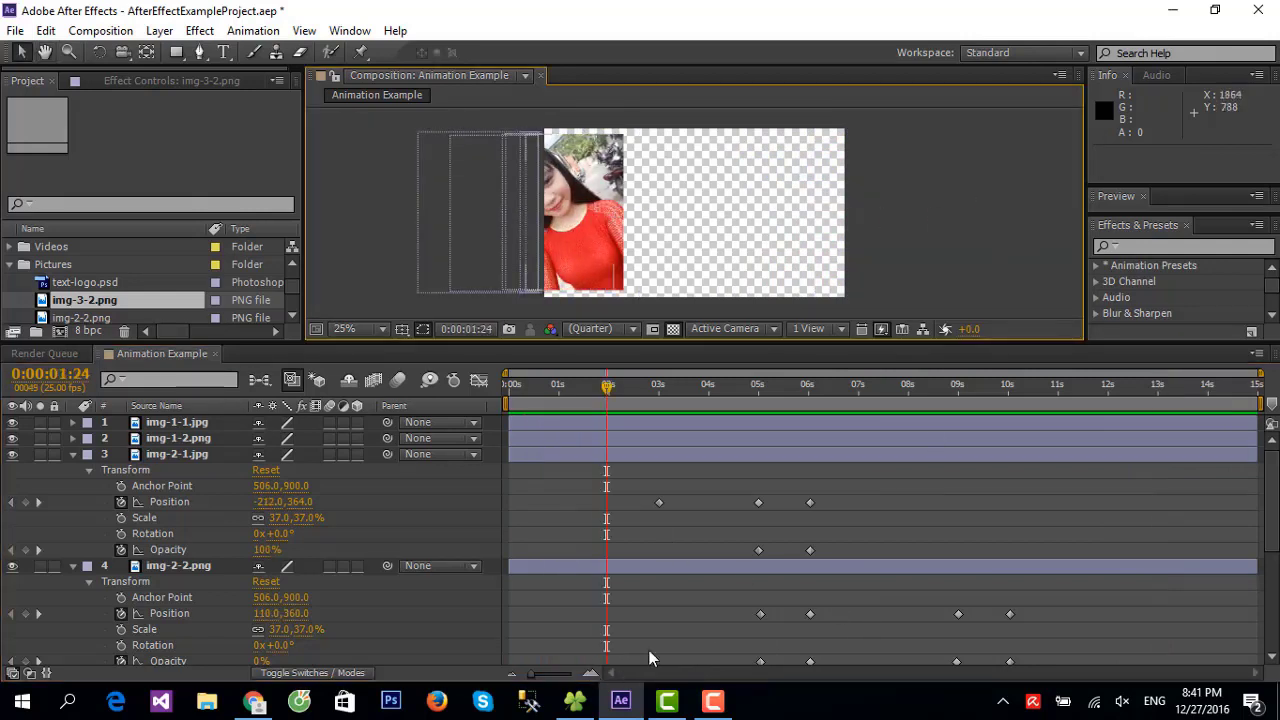
Collapse the img-2-1, img-2-2, img-3-1 and img-3-2 layers and expand img-1-2.png's transform properties
{"action": "scroll", "coordinate": [1061, 550], "scroll_direction": "down", "scroll_amount": 3}
{"action": "scroll", "coordinate": [1132, 554], "scroll_direction": "up", "scroll_amount": 3}
{"action": "left_click", "coordinate": [72, 454]}
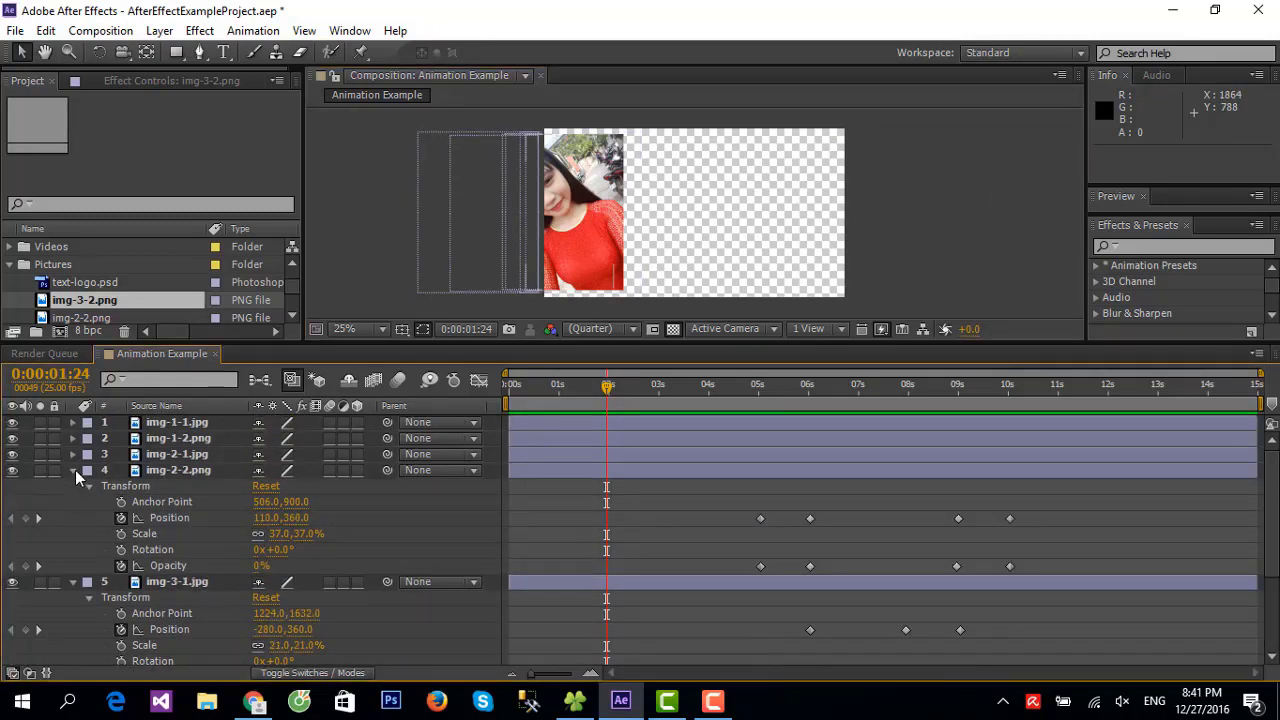
{"action": "left_click", "coordinate": [73, 470]}
{"action": "left_click", "coordinate": [72, 486]}
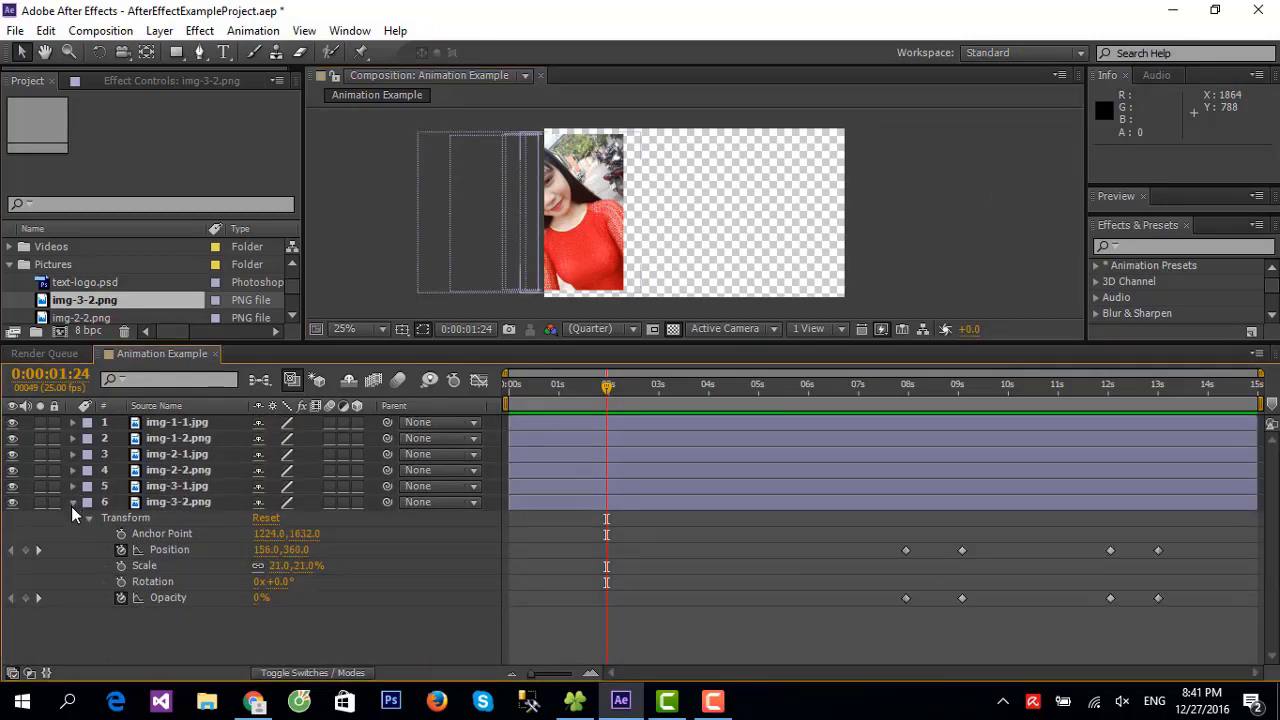
{"action": "left_click", "coordinate": [72, 502]}
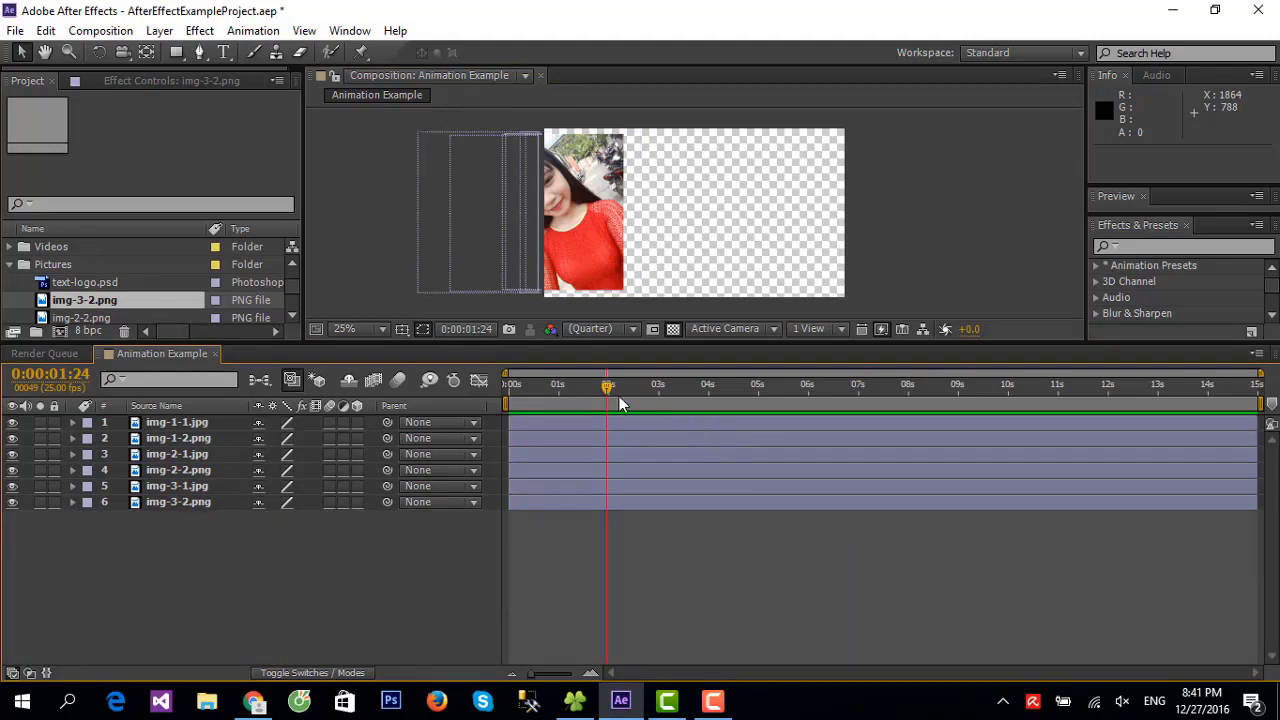
{"action": "left_click_drag", "start_coordinate": [608, 388], "coordinate": [935, 390]}
{"action": "mouse_move", "coordinate": [1039, 404]}
{"action": "left_mouse_down"}
{"action": "mouse_move", "coordinate": [1170, 404]}
{"action": "mouse_move", "coordinate": [1161, 399]}
{"action": "left_mouse_up"}
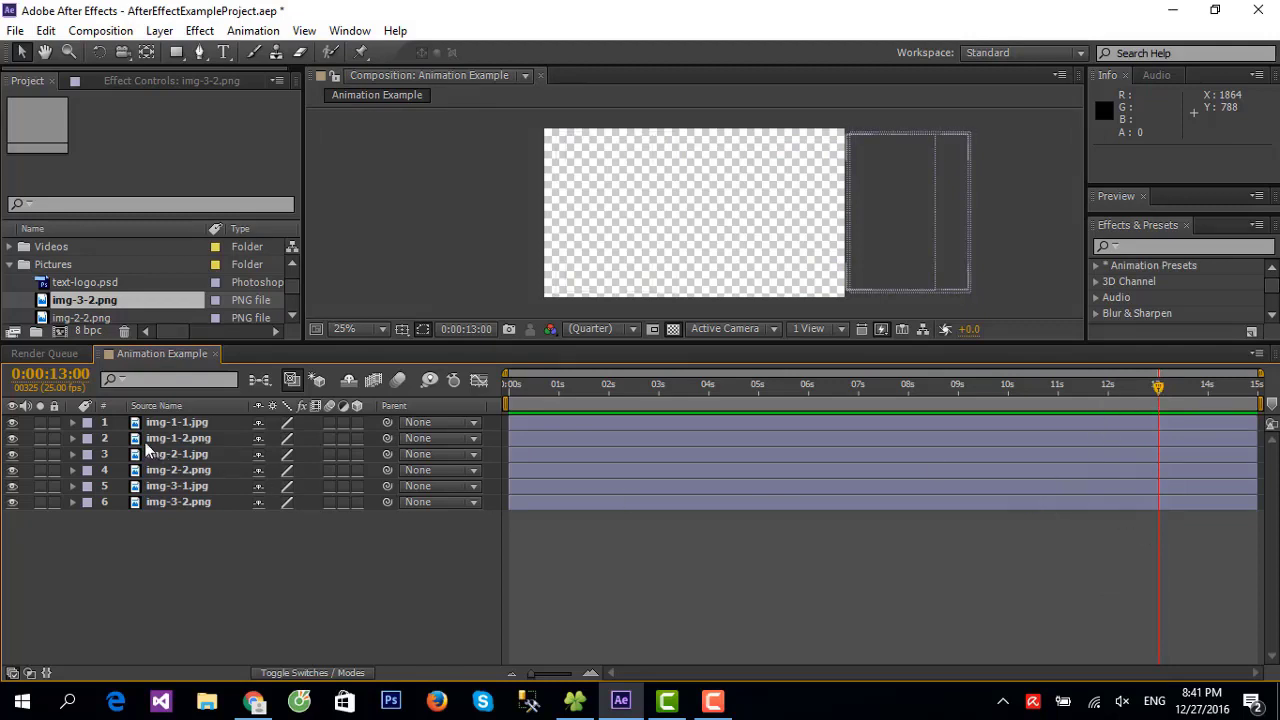
{"action": "left_click", "coordinate": [73, 438]}
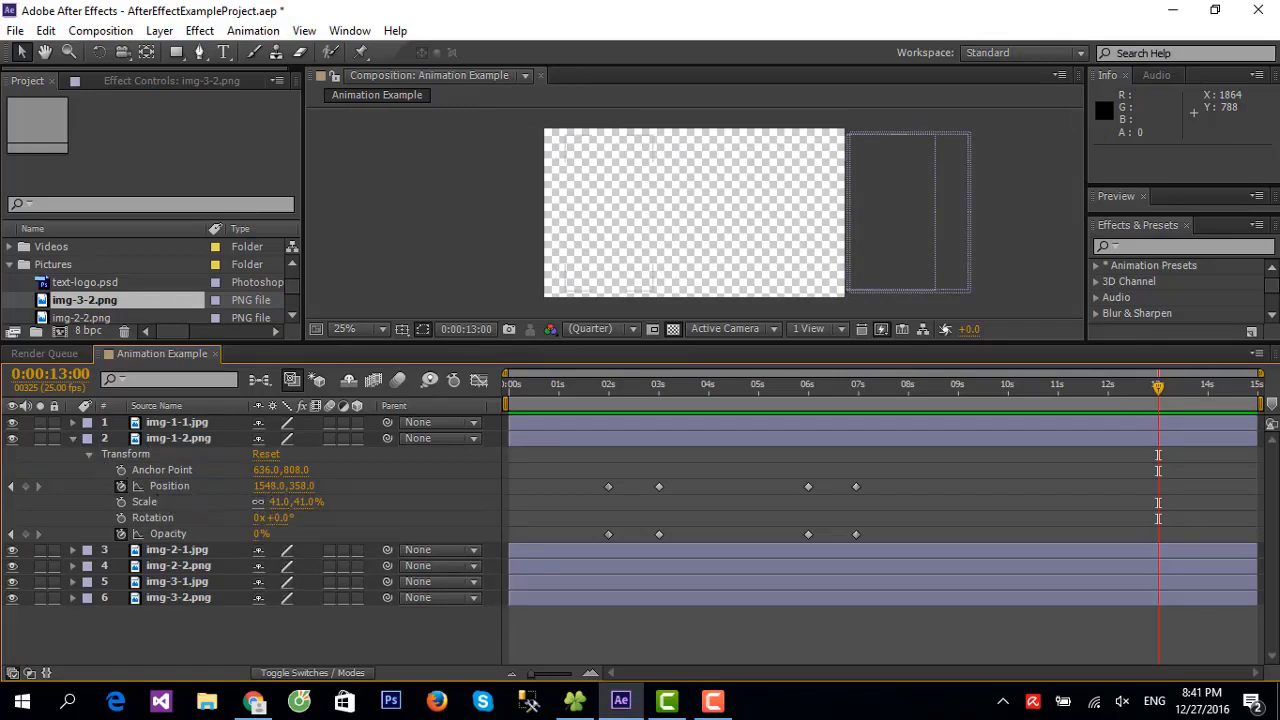
At 13:09, make img-1-2.png fully opaque and drag it off the frame's left edge
{"action": "left_click", "coordinate": [1160, 392]}
{"action": "left_click_drag", "start_coordinate": [1160, 392], "coordinate": [1176, 392]}
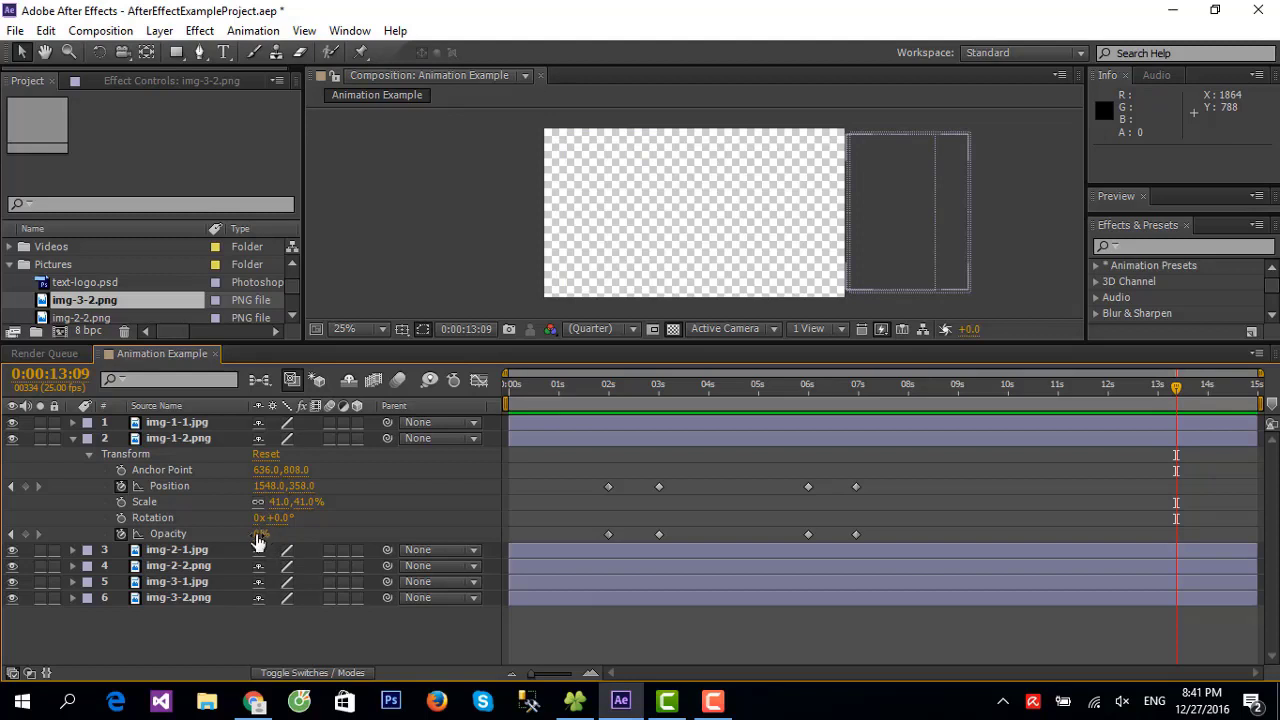
{"action": "left_click_drag", "start_coordinate": [258, 536], "coordinate": [400, 540]}
{"action": "left_click", "coordinate": [473, 540]}
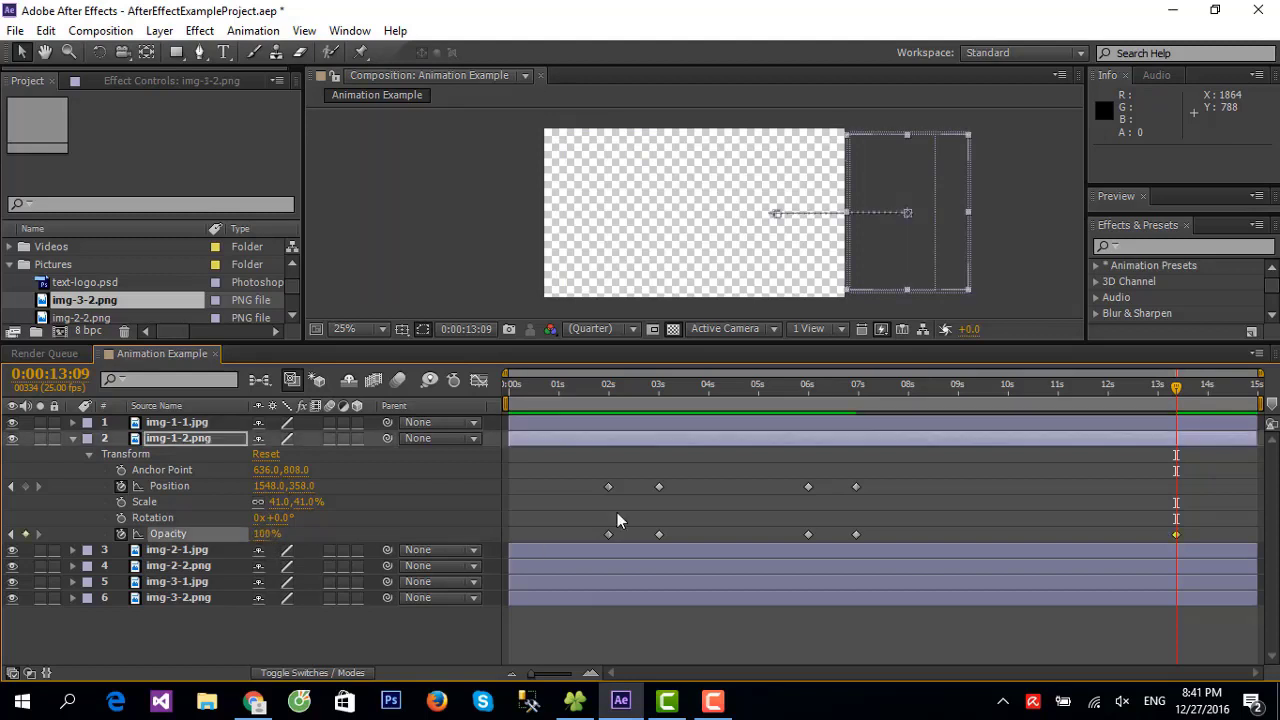
{"action": "left_click_drag", "start_coordinate": [906, 179], "coordinate": [606, 104]}
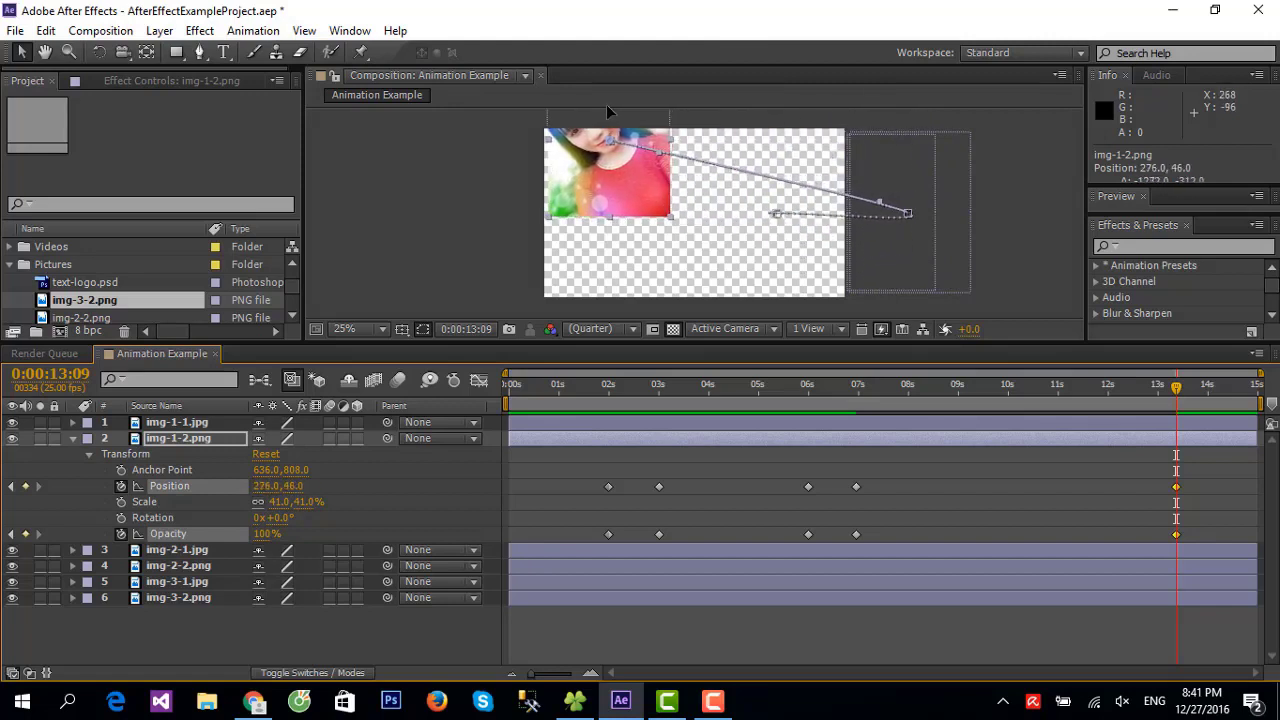
{"action": "left_click_drag", "start_coordinate": [606, 104], "coordinate": [577, 82]}
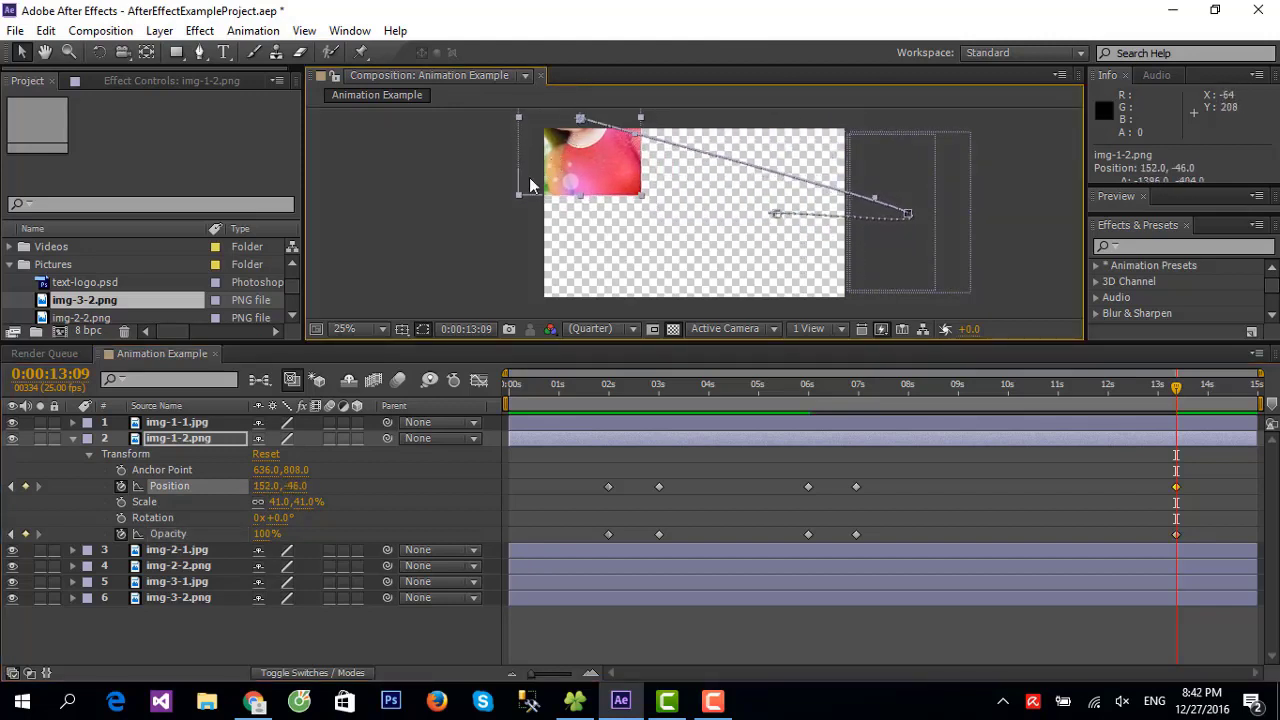
{"action": "left_click_drag", "start_coordinate": [529, 177], "coordinate": [537, 124]}
{"action": "scroll", "coordinate": [912, 302], "scroll_direction": "up", "scroll_amount": 1}
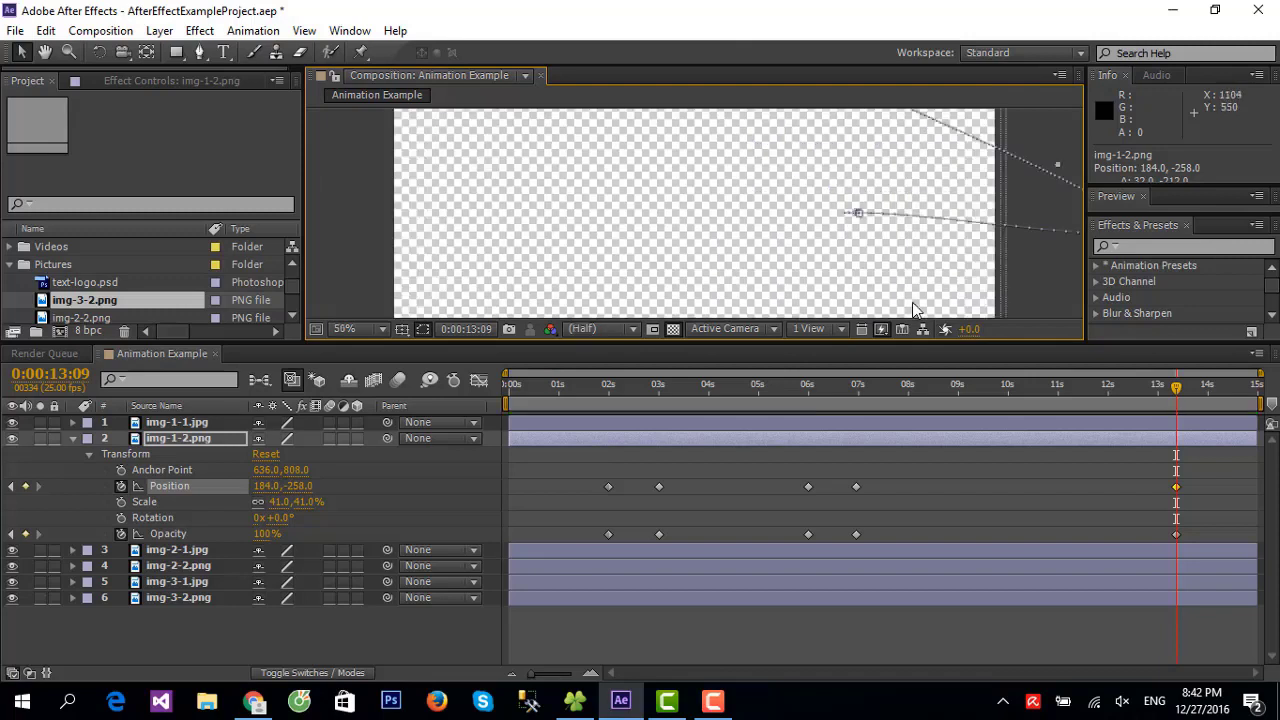
{"action": "scroll", "coordinate": [912, 302], "scroll_direction": "down", "scroll_amount": 1}
{"action": "scroll", "coordinate": [878, 275], "scroll_direction": "down", "scroll_amount": 1}
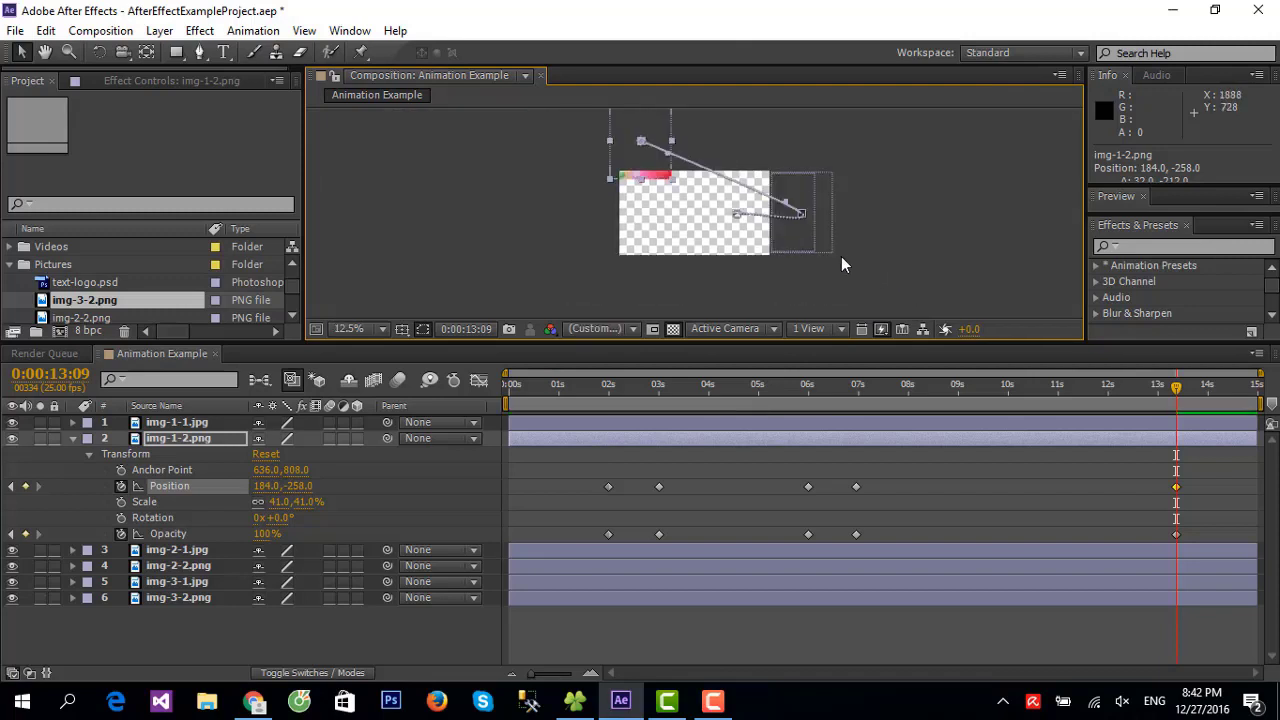
{"action": "scroll", "coordinate": [747, 190], "scroll_direction": "up", "scroll_amount": 1}
{"action": "scroll", "coordinate": [747, 196], "scroll_direction": "down", "scroll_amount": 1}
{"action": "mouse_move", "coordinate": [636, 156]}
{"action": "left_mouse_down"}
{"action": "mouse_move", "coordinate": [742, 138]}
{"action": "mouse_move", "coordinate": [560, 240]}
{"action": "left_mouse_up"}
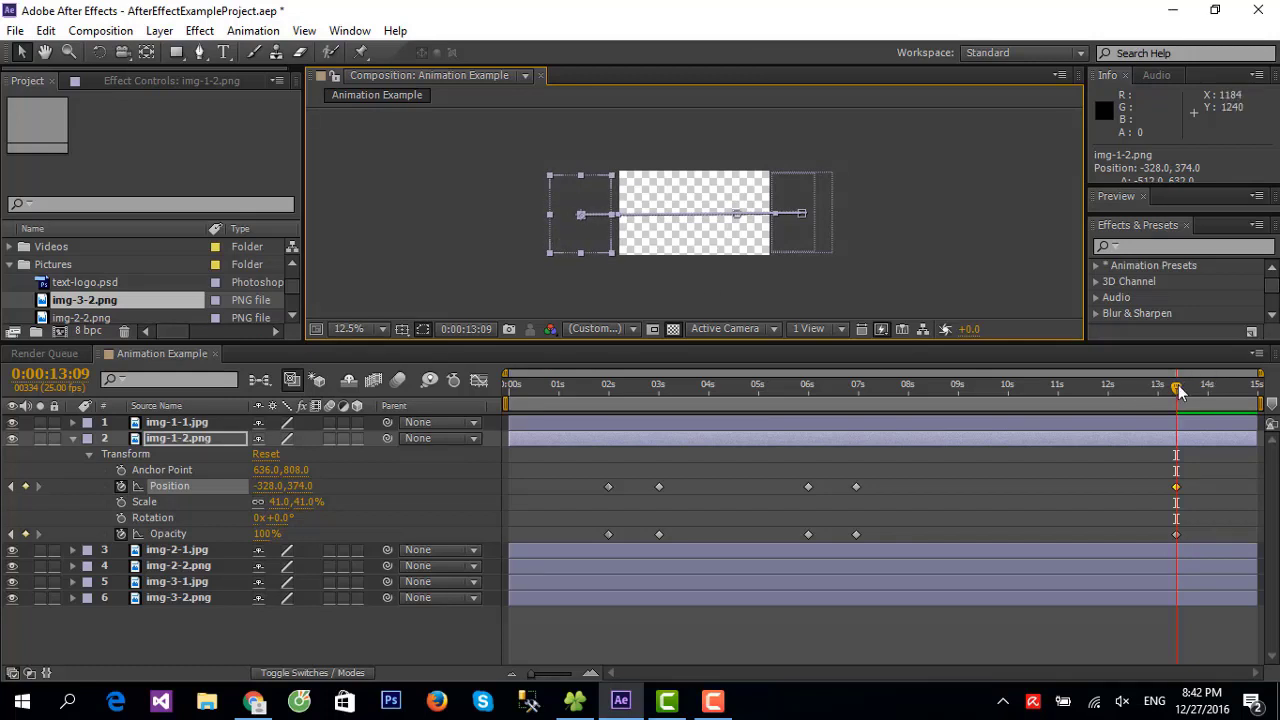
Scrub to review, delete the new 13-second Position and Opacity keyframes, and collapse img-1-2.png
{"action": "left_click_drag", "start_coordinate": [1177, 388], "coordinate": [1152, 390]}
{"action": "left_click_drag", "start_coordinate": [1014, 390], "coordinate": [1185, 402]}
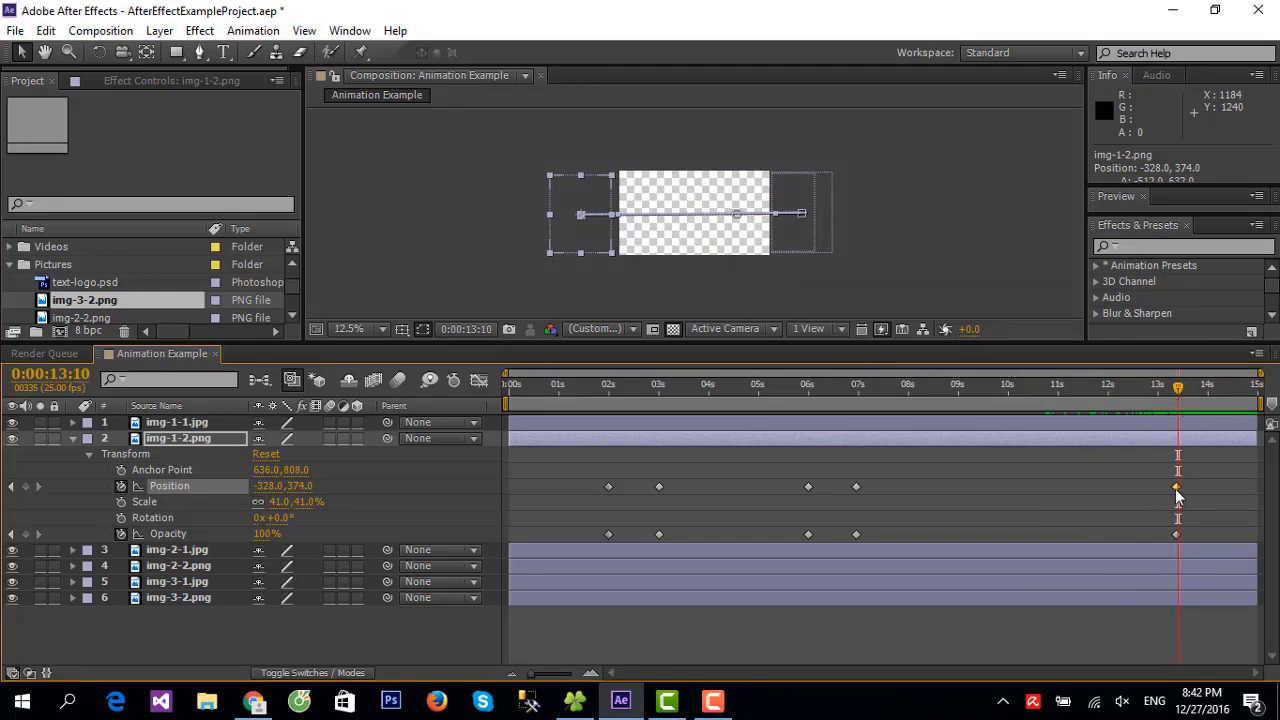
{"action": "key", "text": "Delete"}
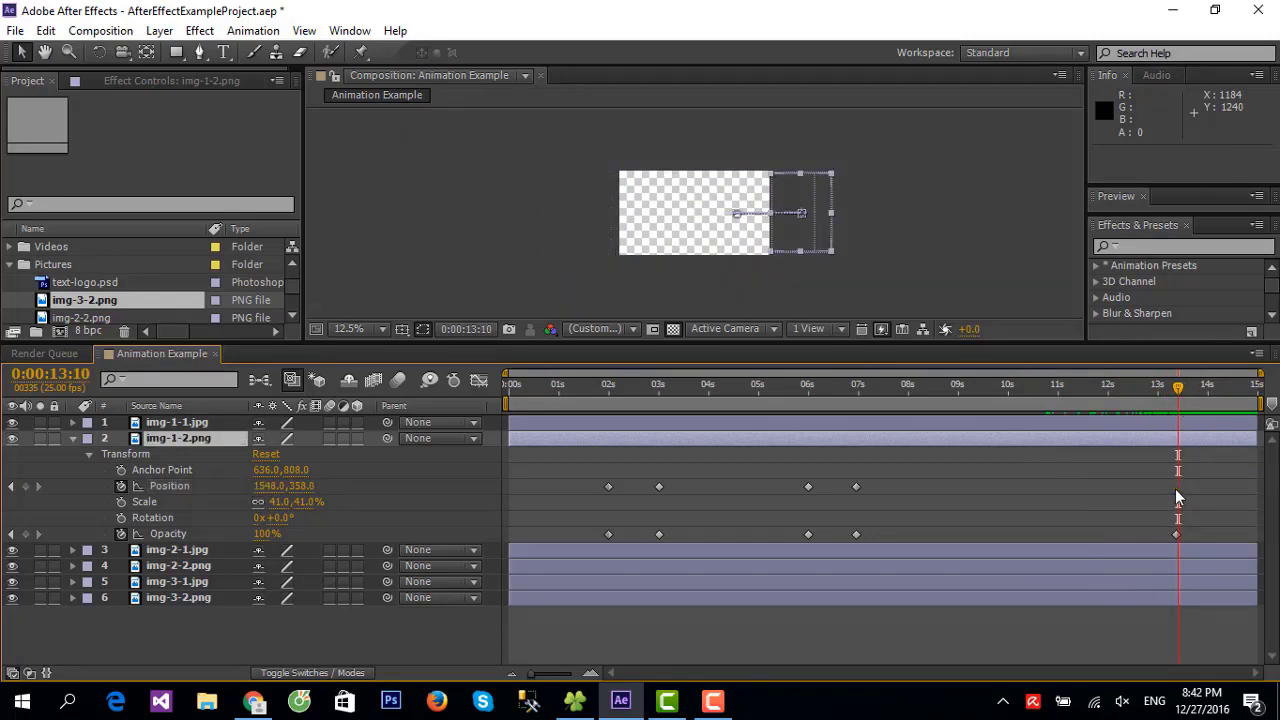
{"action": "left_click", "coordinate": [1177, 535]}
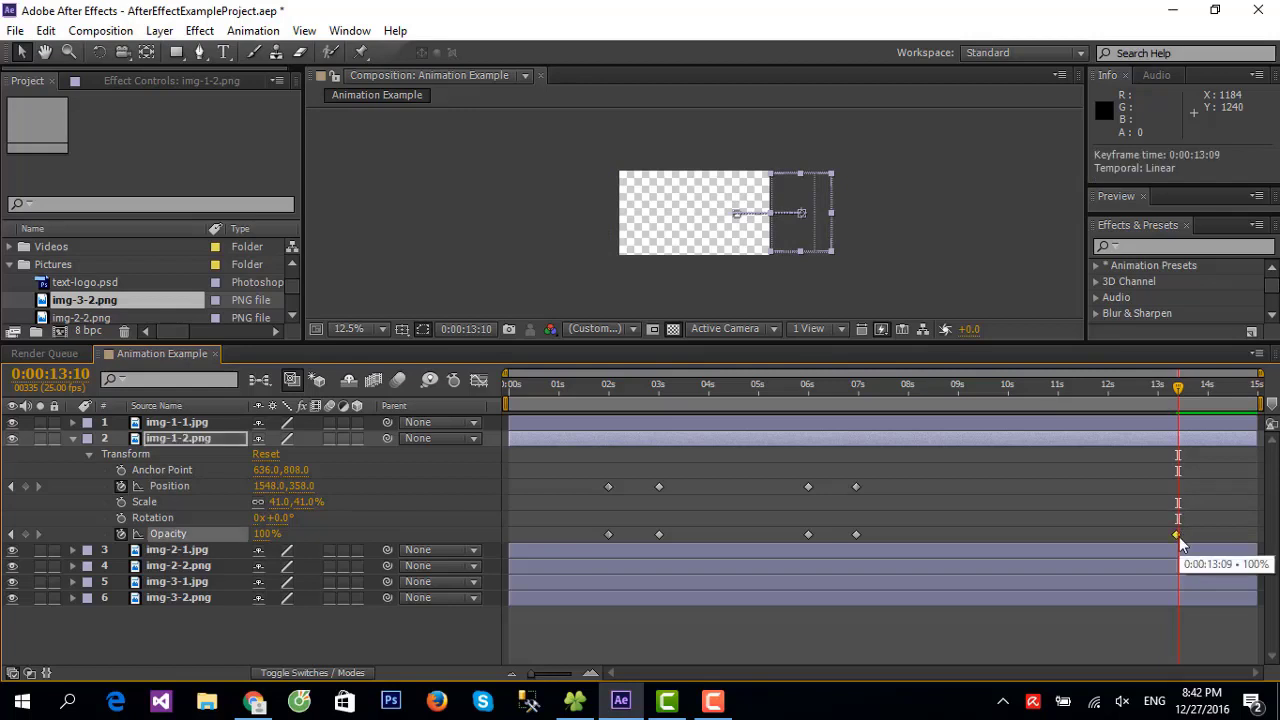
{"action": "key", "text": "Delete"}
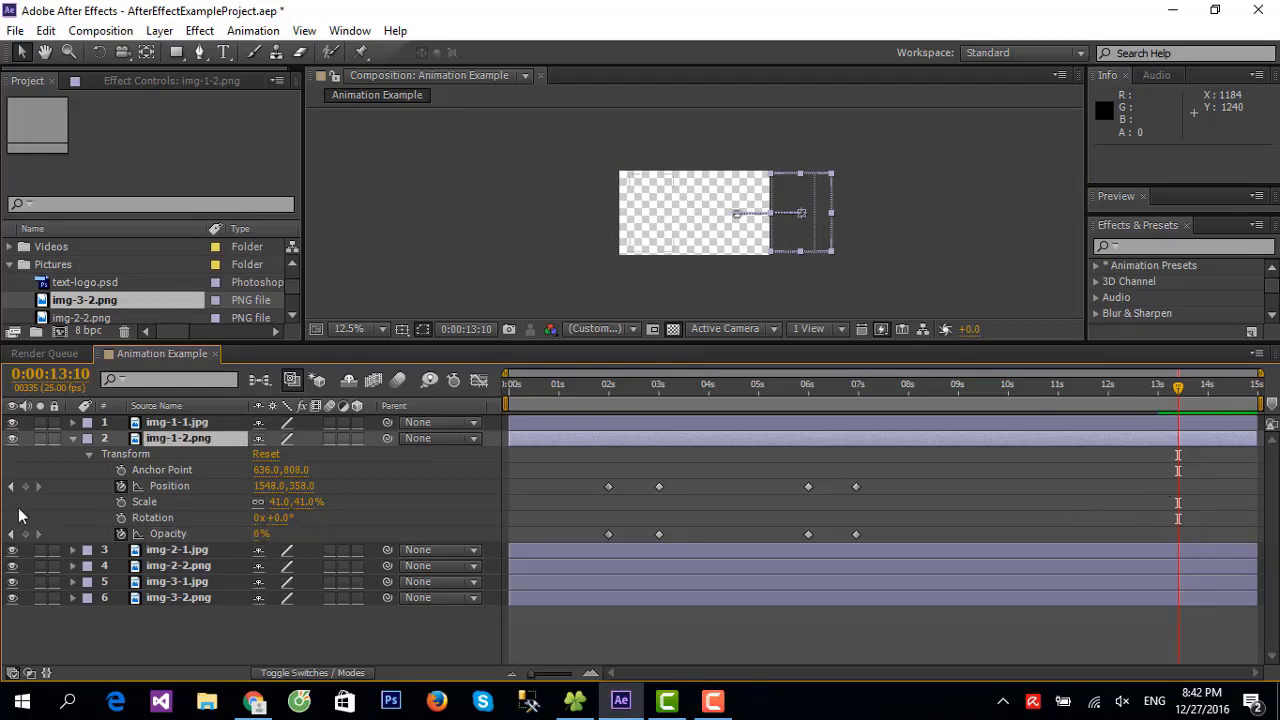
{"action": "left_click", "coordinate": [73, 438]}
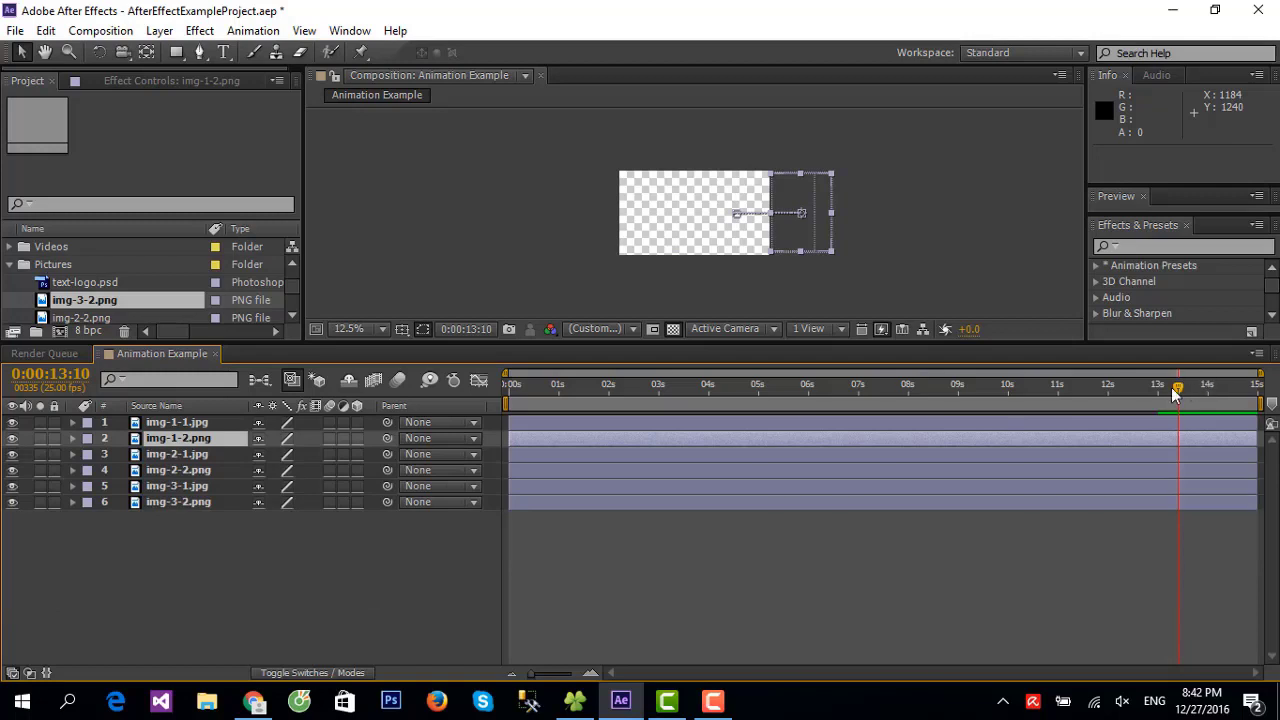
Return to about 6 seconds and drag the panel divider down to enlarge the composition preview
{"action": "left_click_drag", "start_coordinate": [1178, 393], "coordinate": [861, 402]}
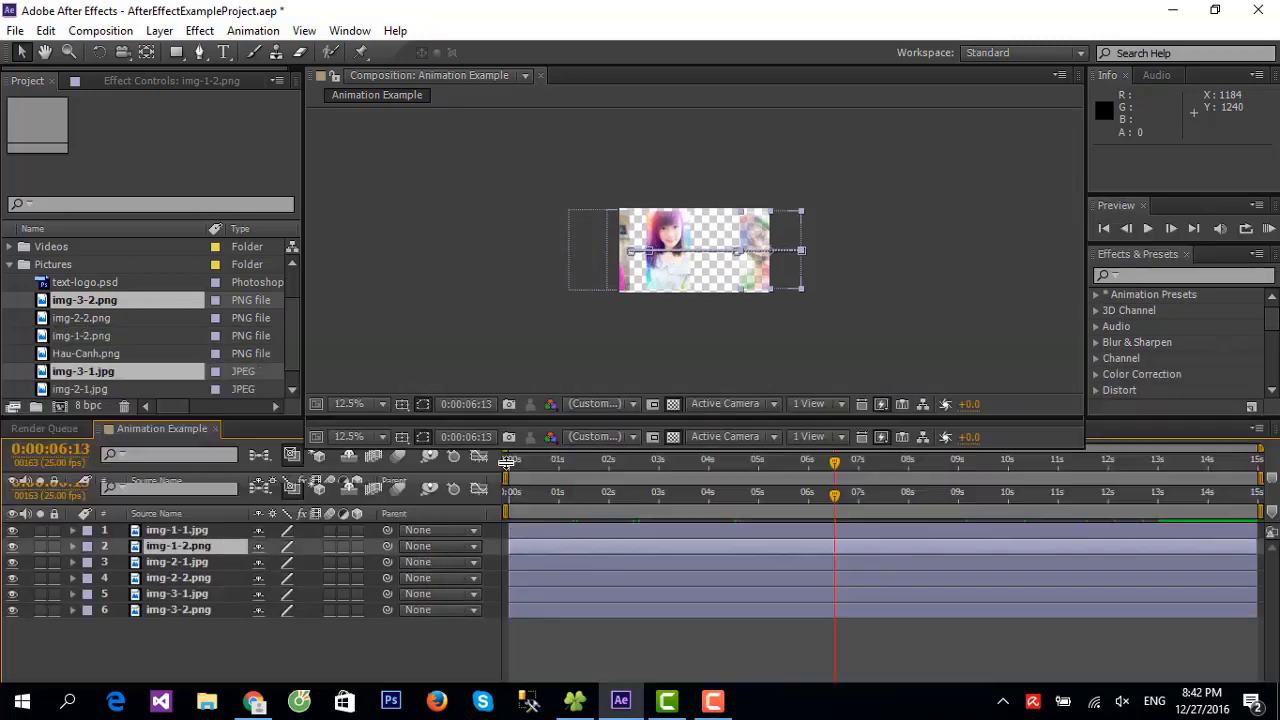
{"action": "mouse_move", "coordinate": [494, 343]}
{"action": "left_mouse_down"}
{"action": "mouse_move", "coordinate": [506, 462]}
{"action": "mouse_move", "coordinate": [518, 402]}
{"action": "left_mouse_up"}
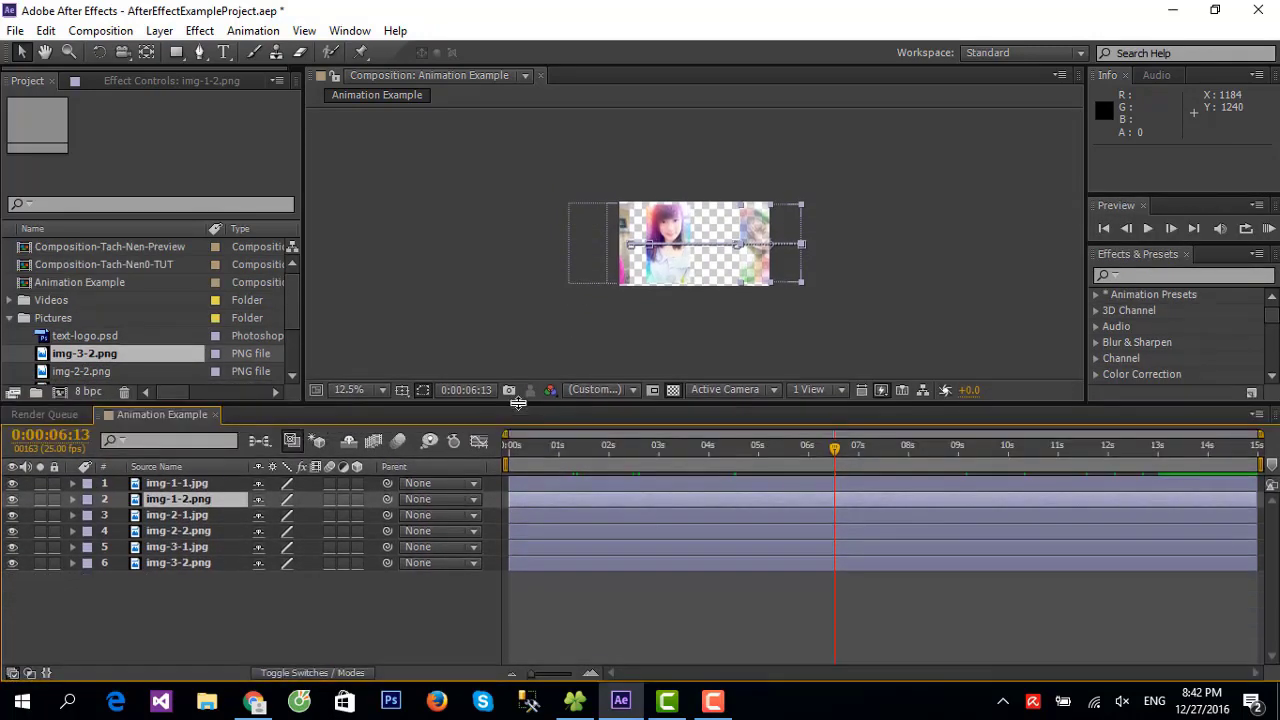
{"action": "left_click", "coordinate": [237, 637]}
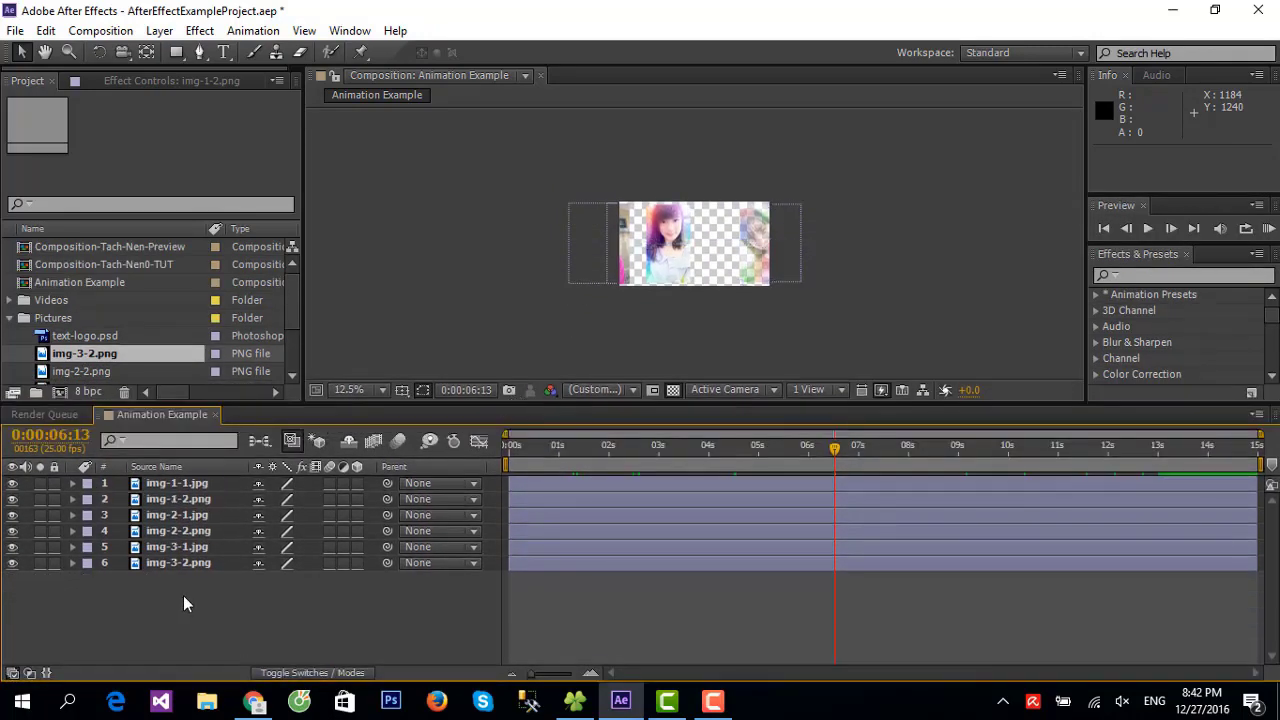
Expand img-1-1.jpg, scrub through its slide-in and fade-up over 0–3 seconds, then collapse it
{"action": "left_click", "coordinate": [73, 483]}
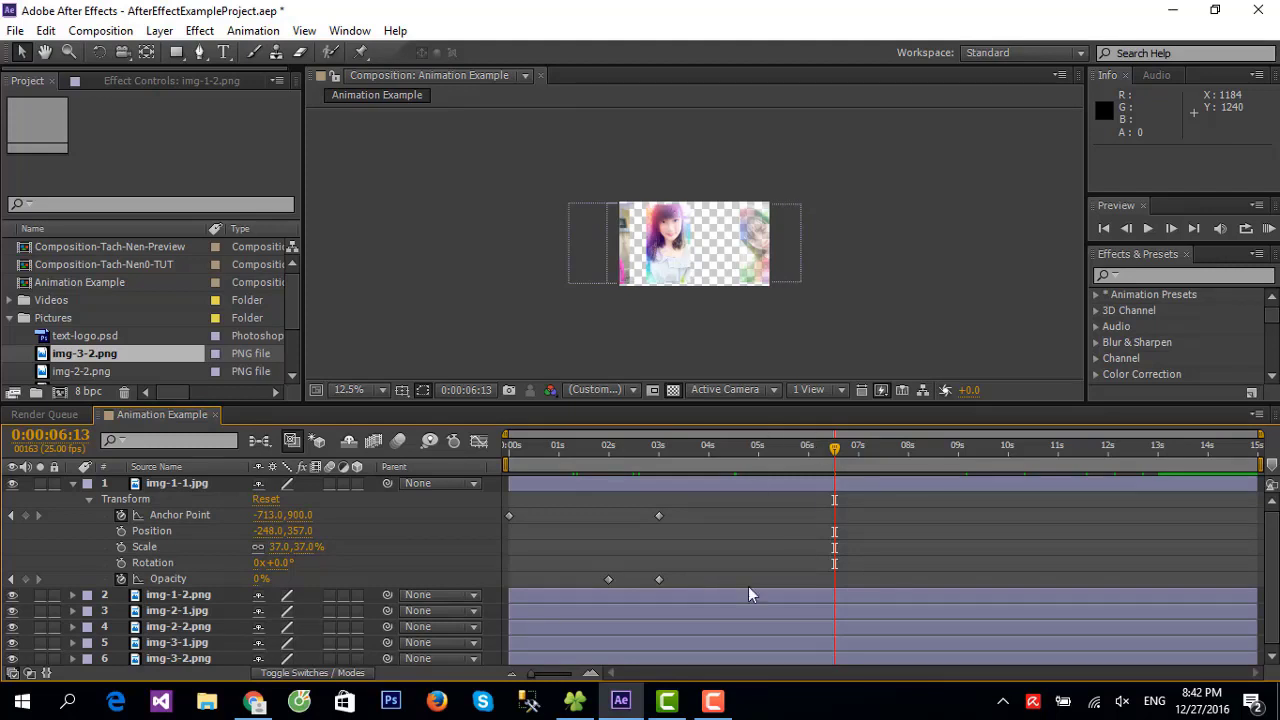
{"action": "left_click_drag", "start_coordinate": [836, 455], "coordinate": [606, 470]}
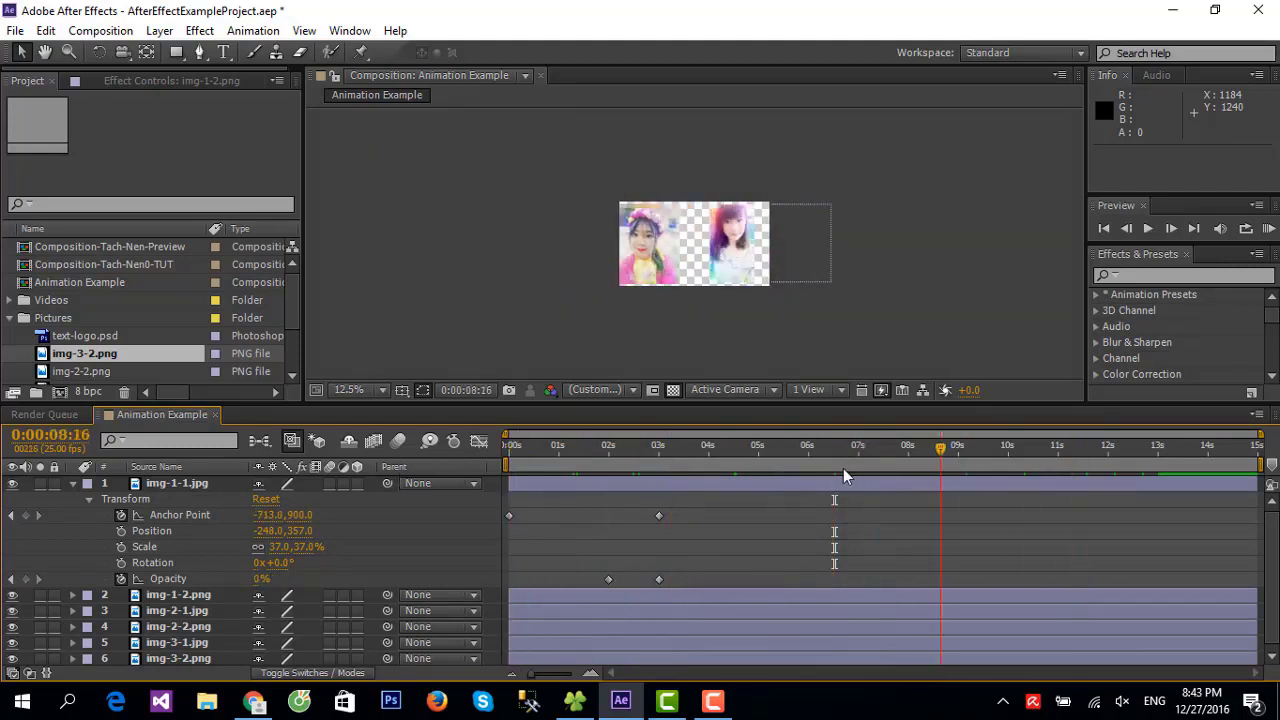
{"action": "scroll", "coordinate": [699, 538], "scroll_direction": "down", "scroll_amount": 1}
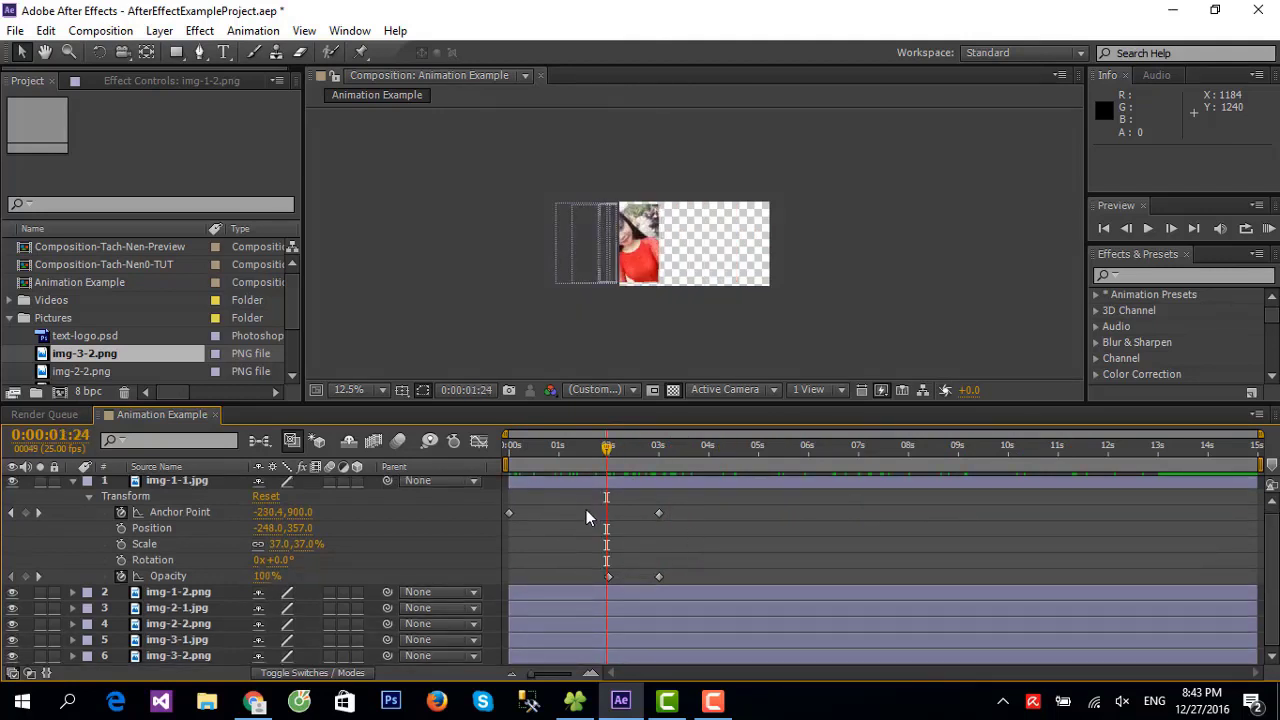
{"action": "left_click_drag", "start_coordinate": [580, 454], "coordinate": [618, 474]}
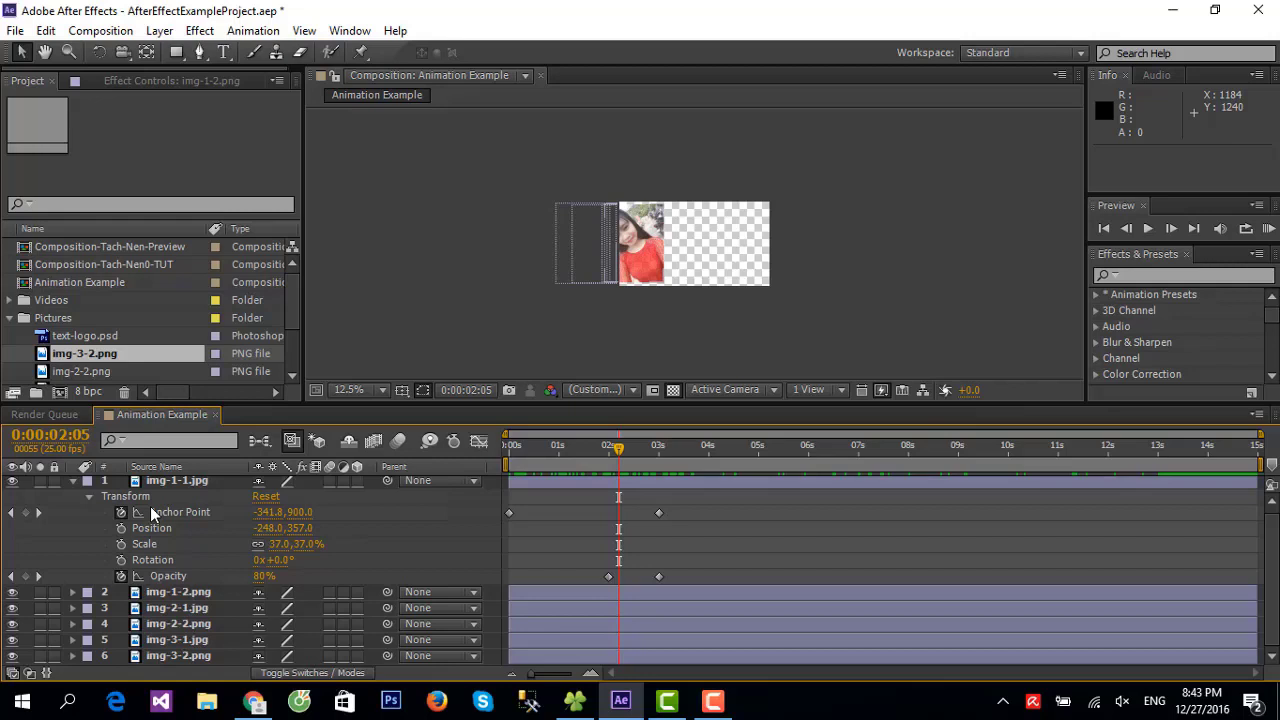
{"action": "left_click", "coordinate": [72, 481]}
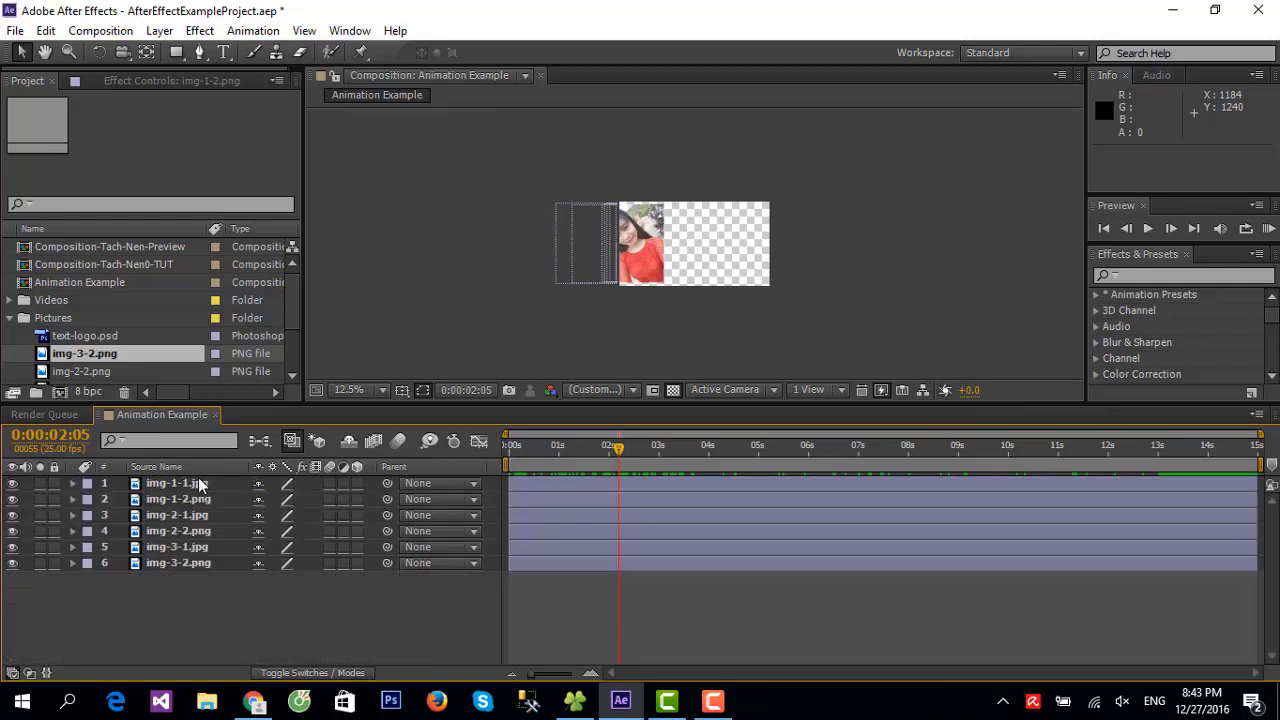
Expand img-1-2.png, select its 2s and 3s Position keyframes, and scrub toward 7 seconds
{"action": "left_click", "coordinate": [72, 499]}
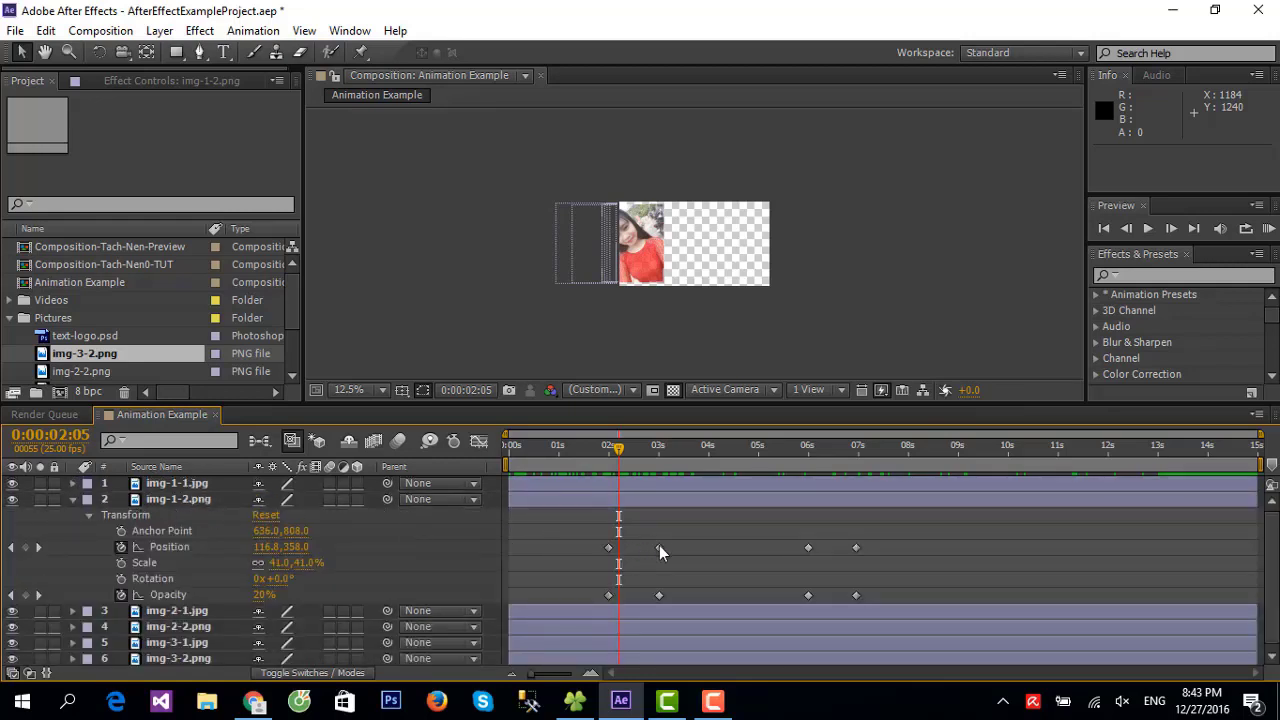
{"action": "left_click", "coordinate": [608, 549]}
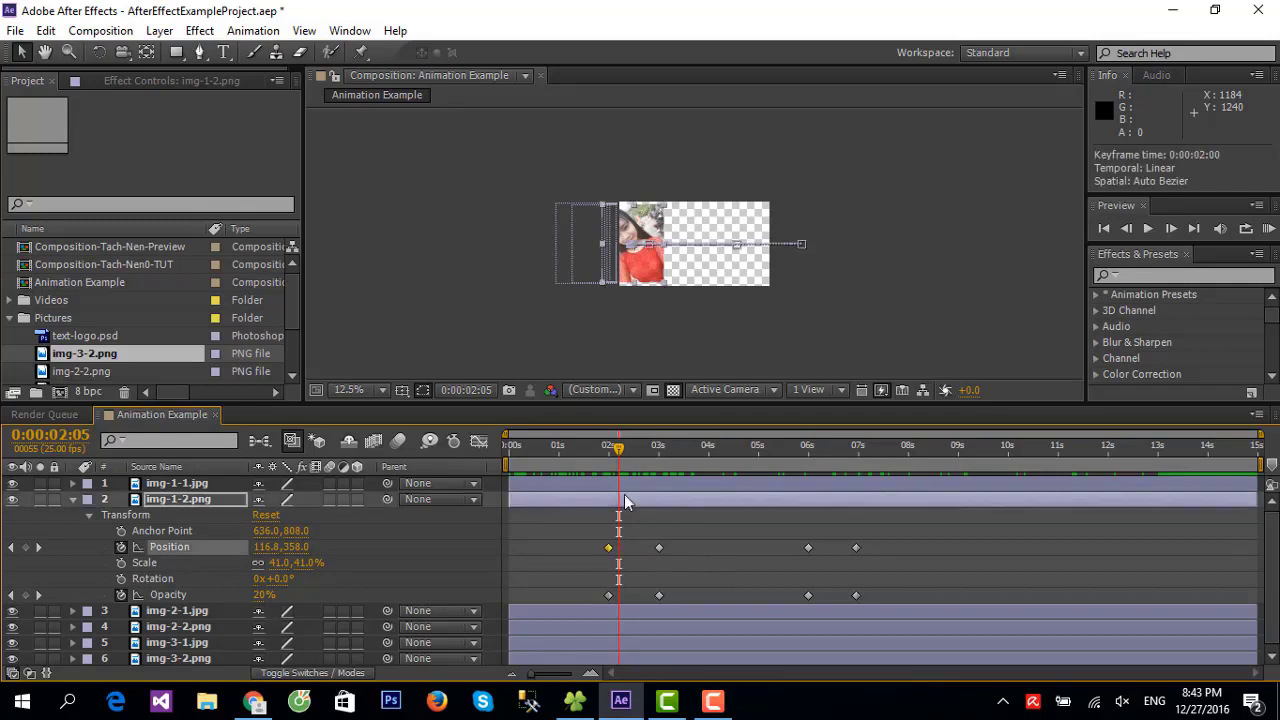
{"action": "mouse_move", "coordinate": [619, 449]}
{"action": "left_mouse_down"}
{"action": "mouse_move", "coordinate": [608, 456]}
{"action": "mouse_move", "coordinate": [810, 487]}
{"action": "left_mouse_up"}
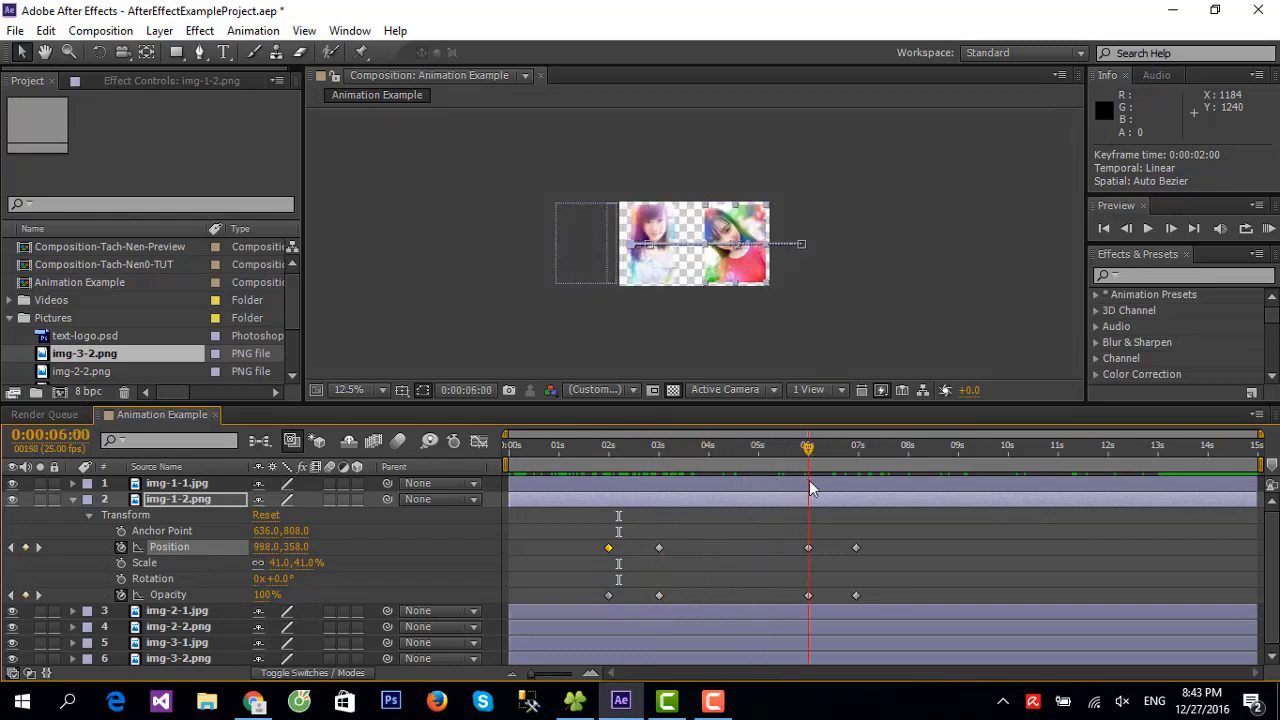
{"action": "left_click", "coordinate": [659, 547]}
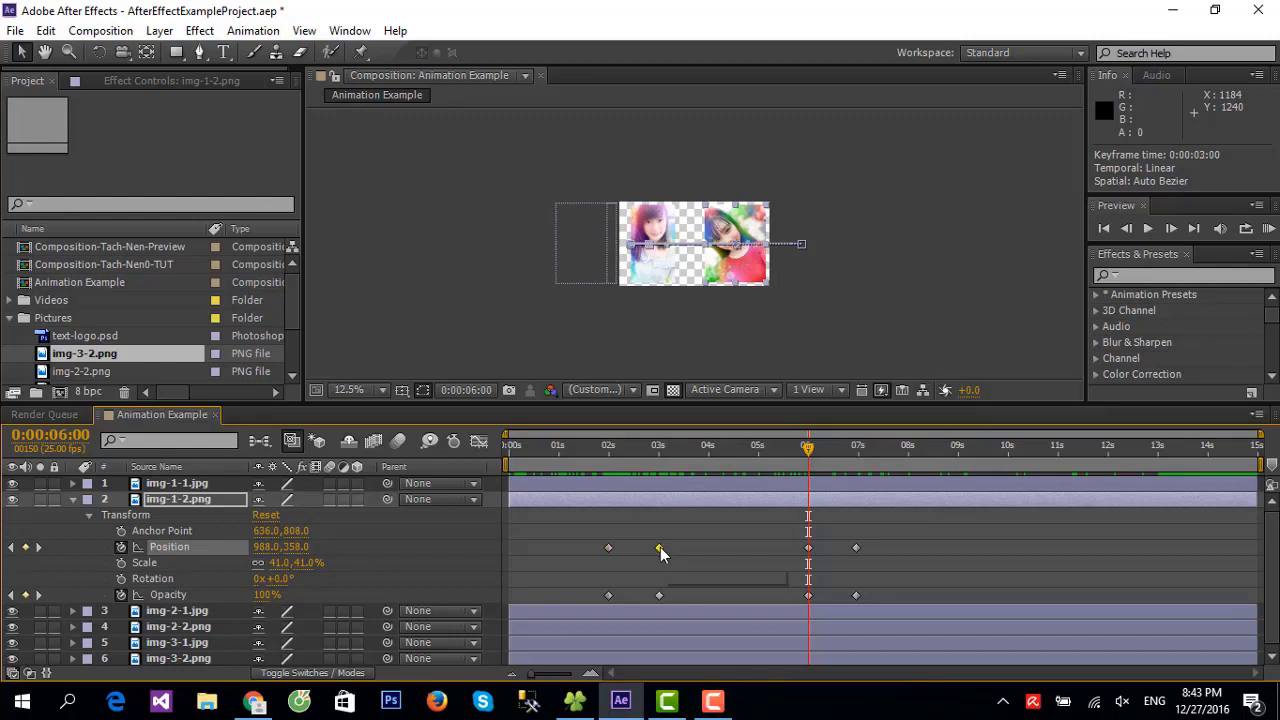
{"action": "mouse_move", "coordinate": [808, 551]}
{"action": "left_click_drag", "start_coordinate": [808, 448], "coordinate": [910, 466]}
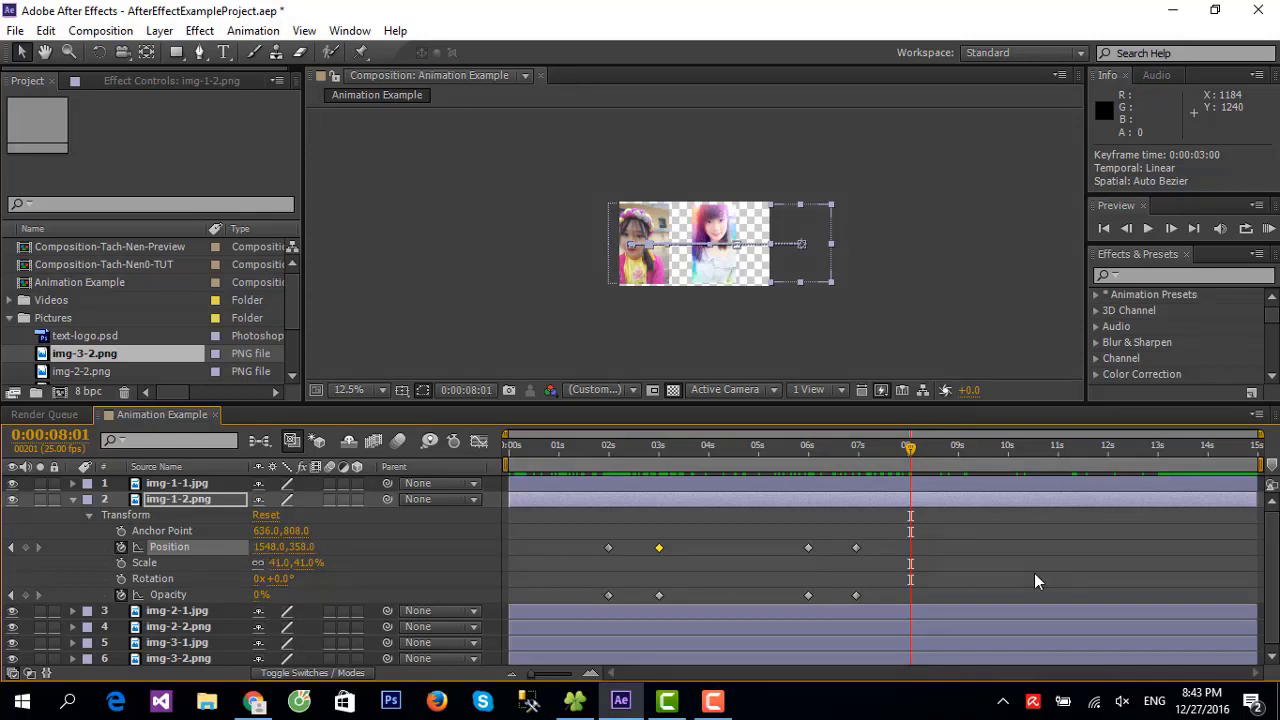
{"action": "left_click", "coordinate": [958, 259]}
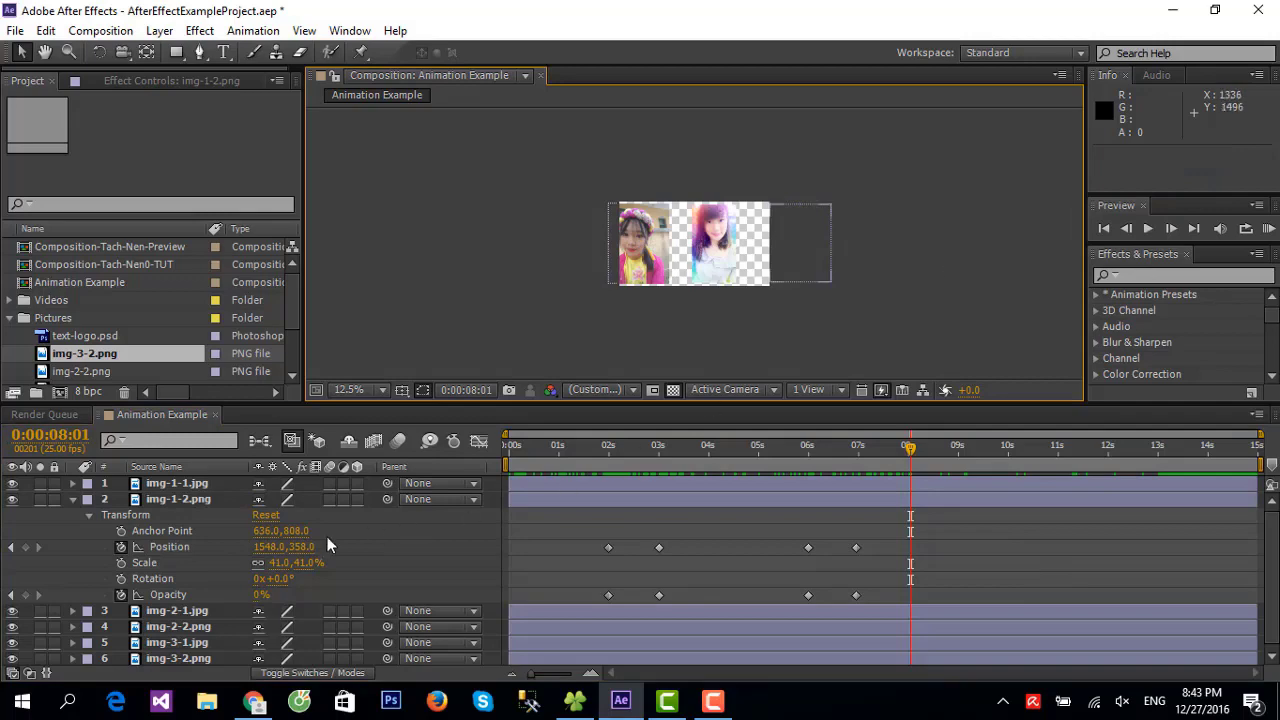
Zoom the composition preview to 50%, enlarge its panel, and start slideshow playback
{"action": "left_click", "coordinate": [73, 499]}
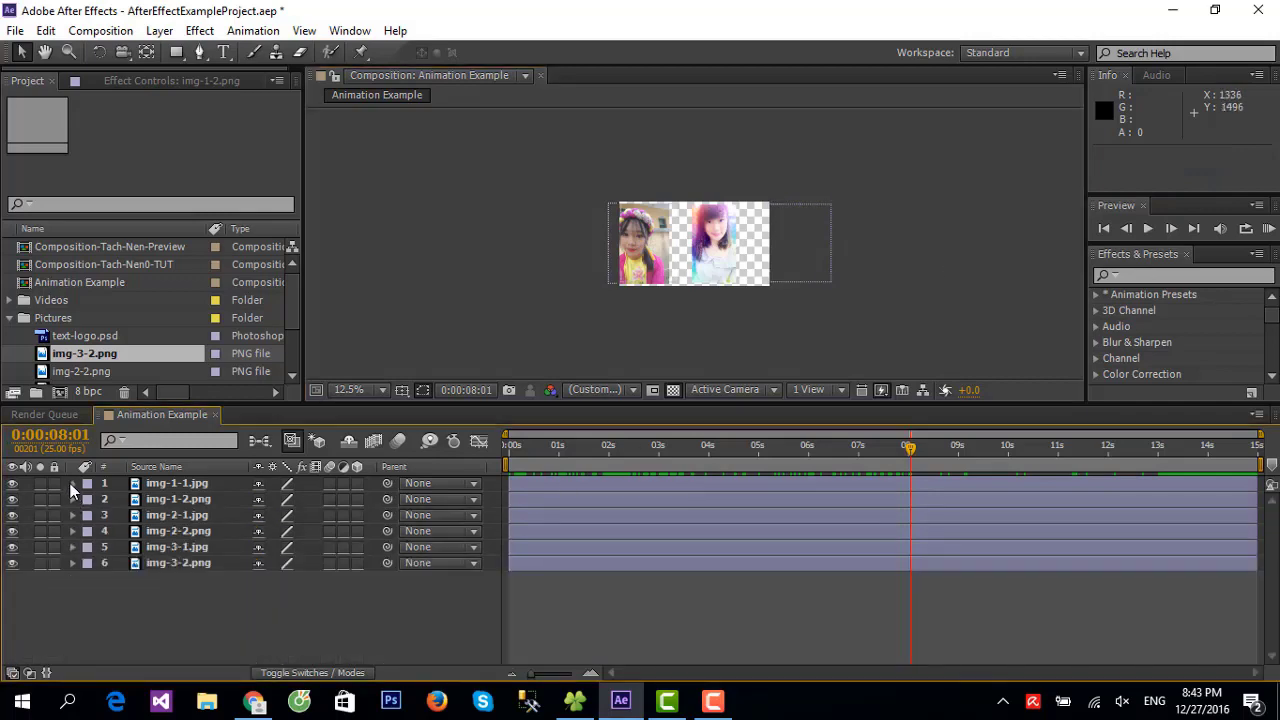
{"action": "left_click", "coordinate": [72, 483]}
{"action": "left_click", "coordinate": [927, 229]}
{"action": "key", "text": "period"}
{"action": "key", "text": "period"}
{"action": "key", "text": "period"}
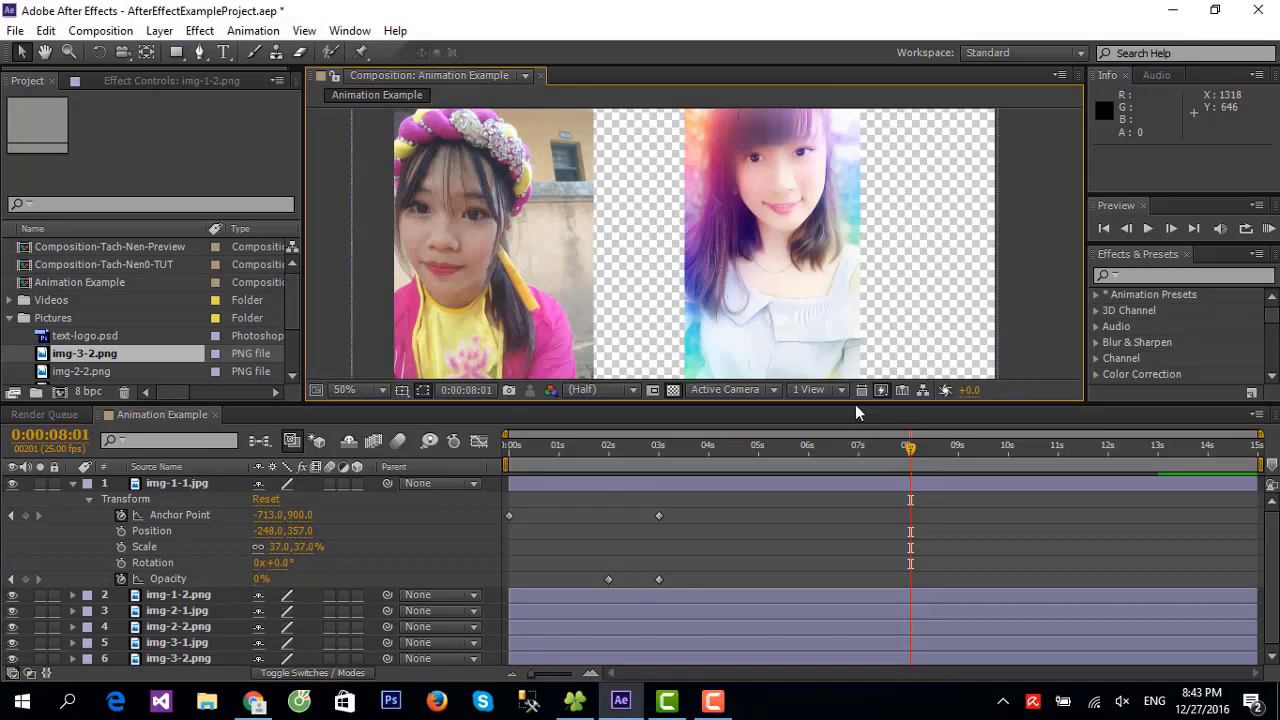
{"action": "left_click_drag", "start_coordinate": [855, 406], "coordinate": [863, 508]}
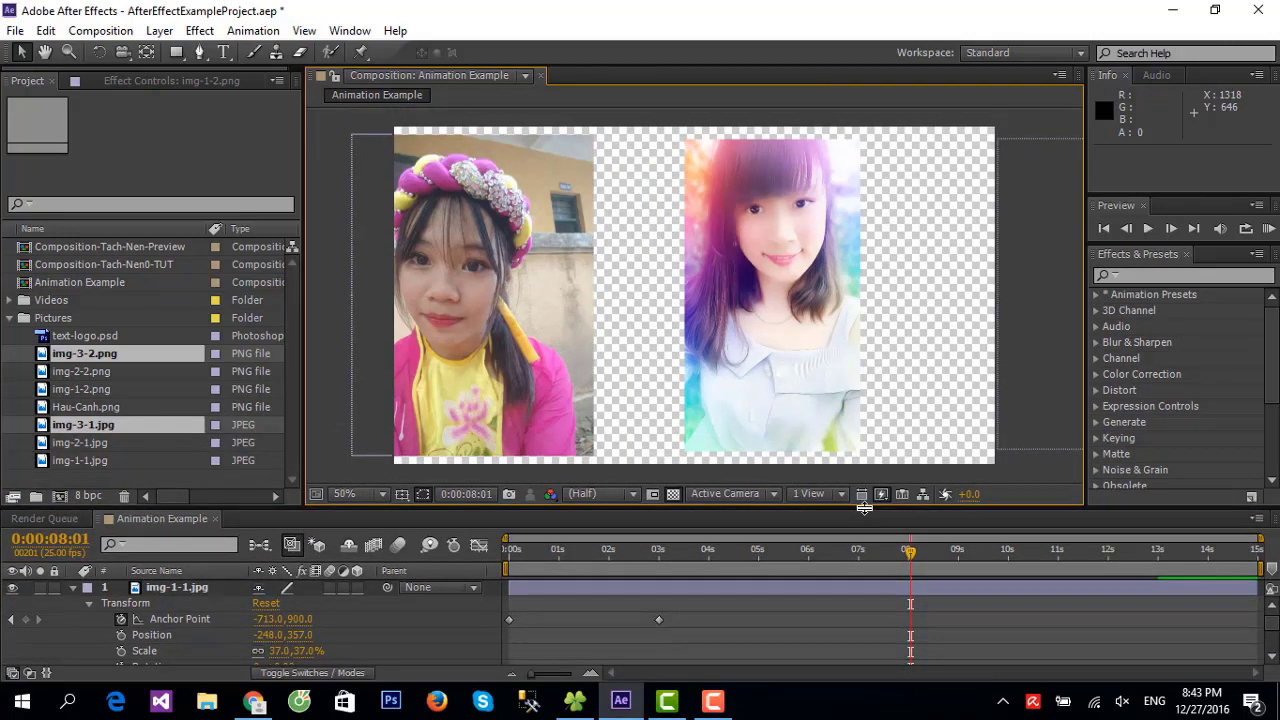
{"action": "key", "text": "space"}
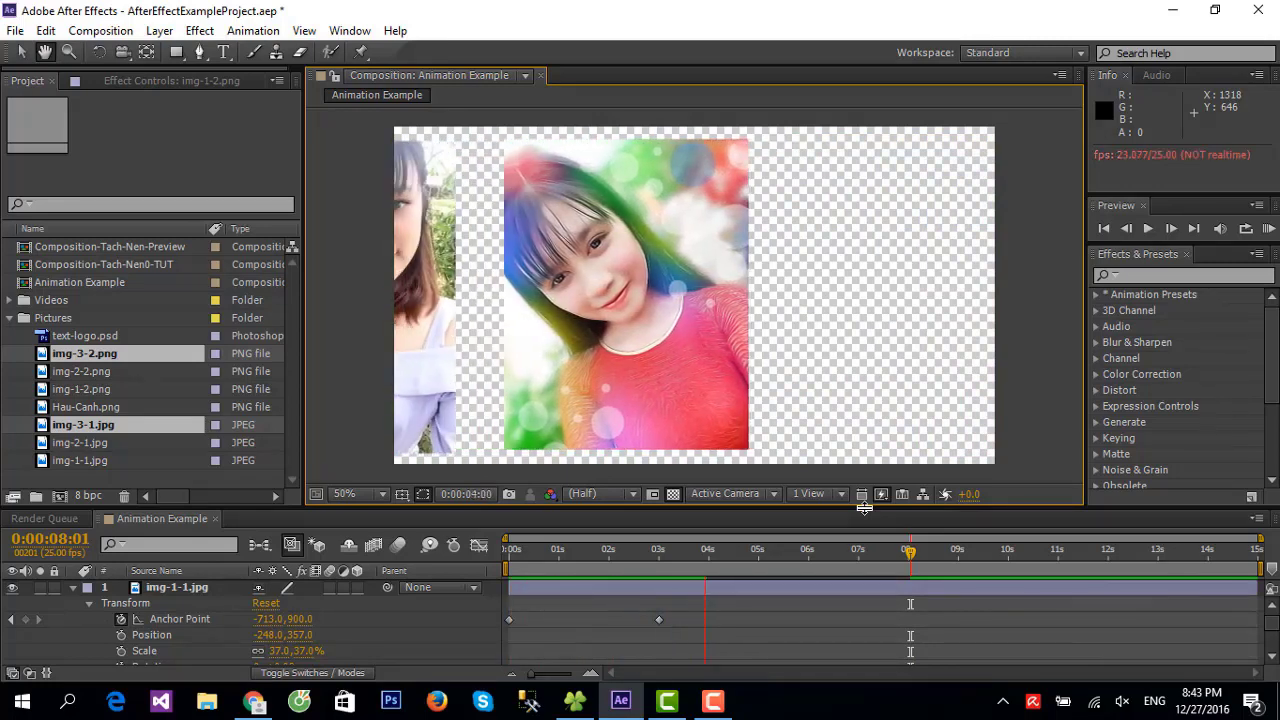
Set the work area end to about 13:09 and use Trim Comp to Work Area
{"action": "key", "text": "space"}
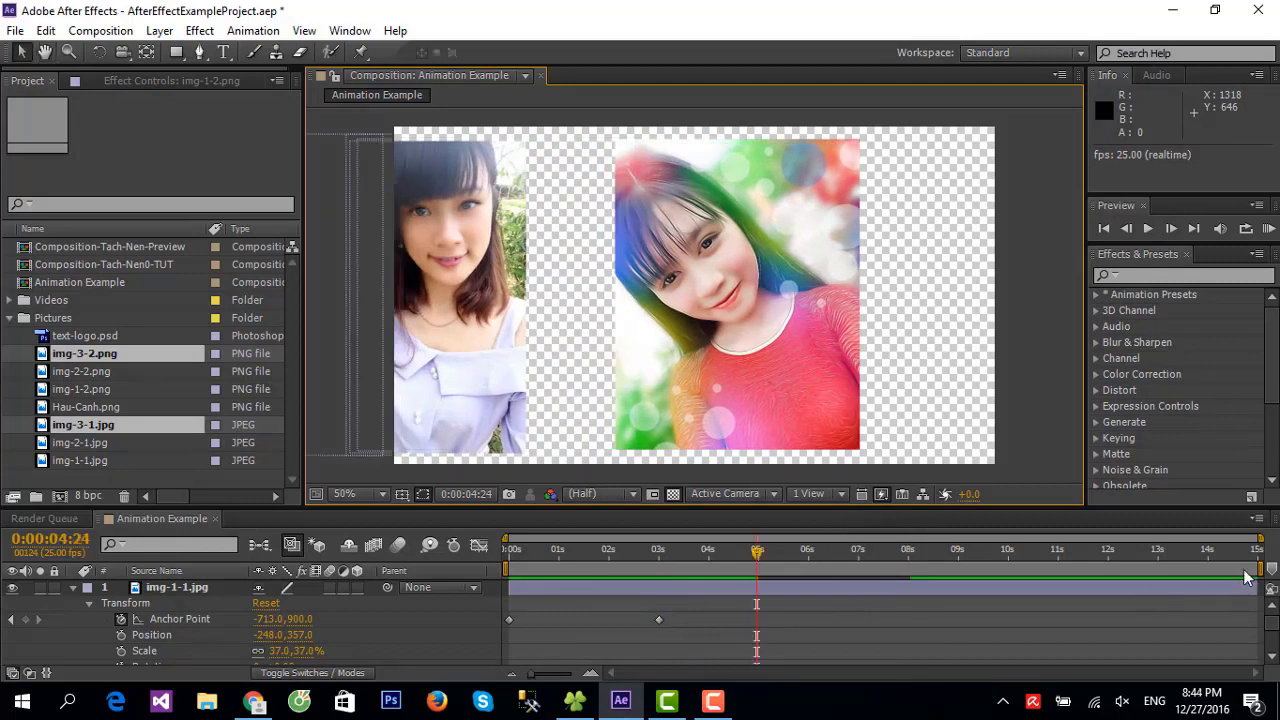
{"action": "left_click_drag", "start_coordinate": [1258, 568], "coordinate": [1130, 568]}
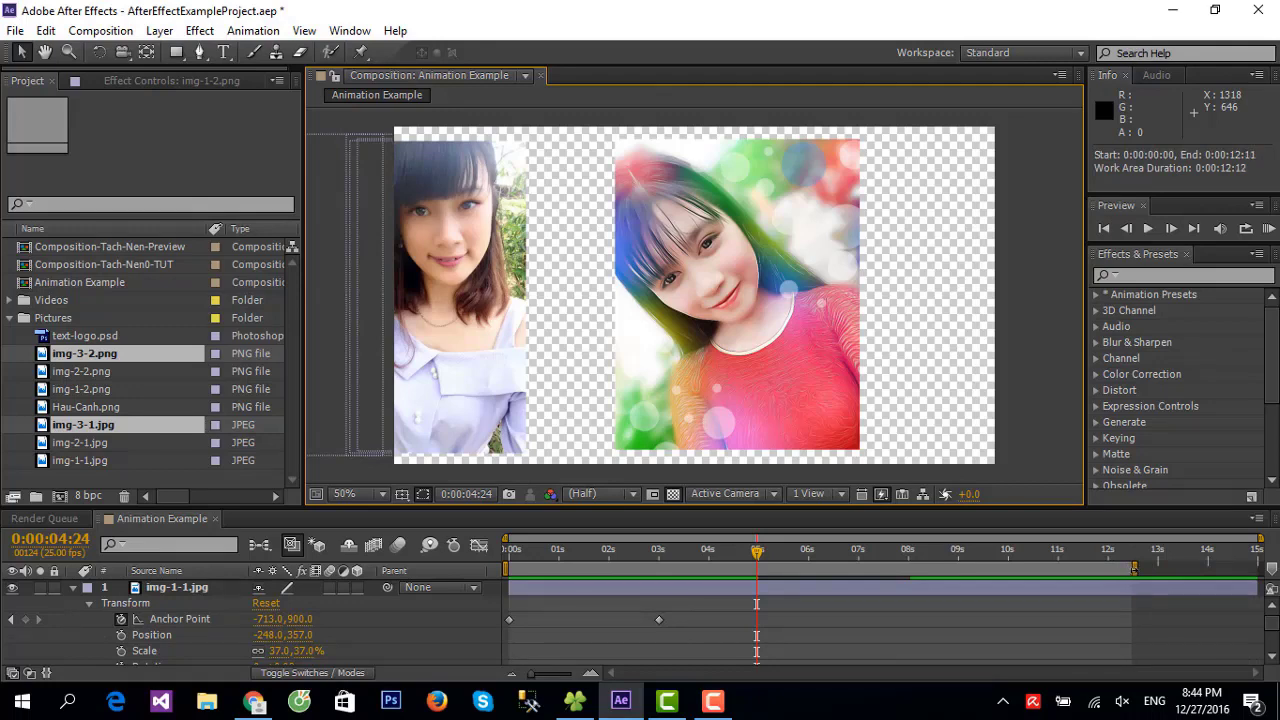
{"action": "left_click_drag", "start_coordinate": [1133, 568], "coordinate": [1192, 568]}
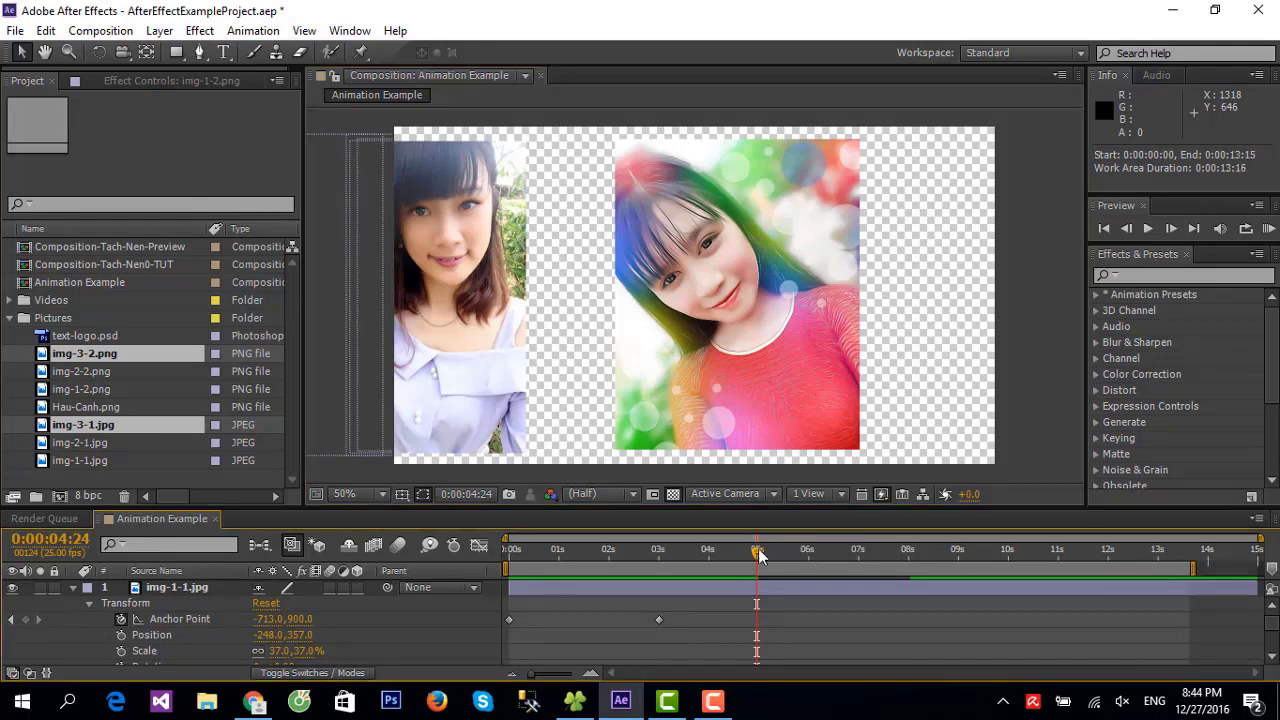
{"action": "left_click_drag", "start_coordinate": [758, 553], "coordinate": [1160, 566]}
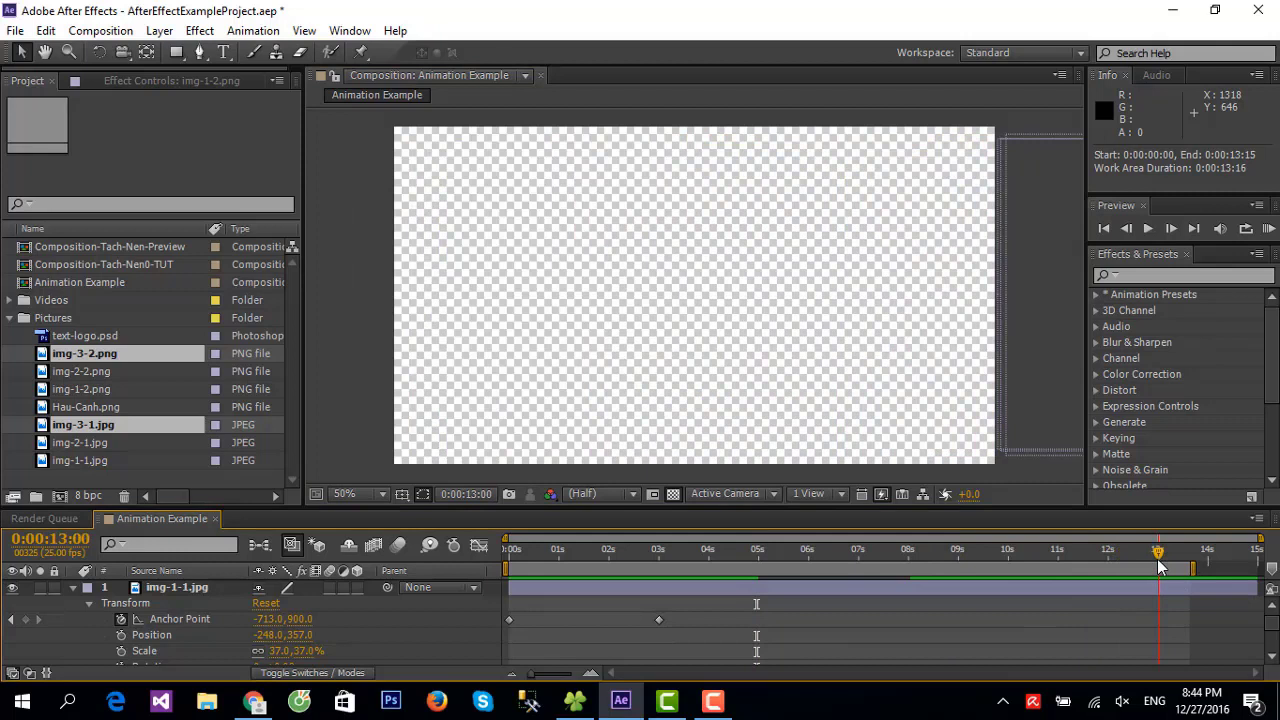
{"action": "left_click_drag", "start_coordinate": [1192, 568], "coordinate": [1180, 568]}
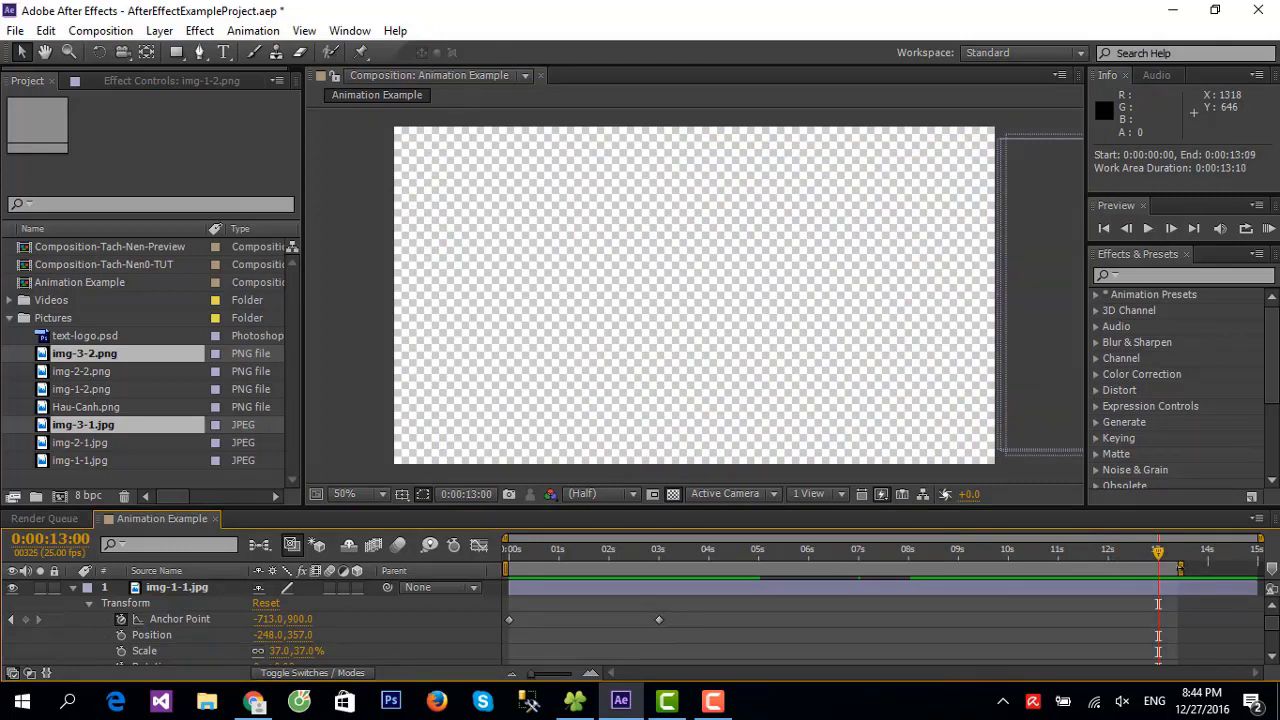
{"action": "right_click", "coordinate": [1038, 568]}
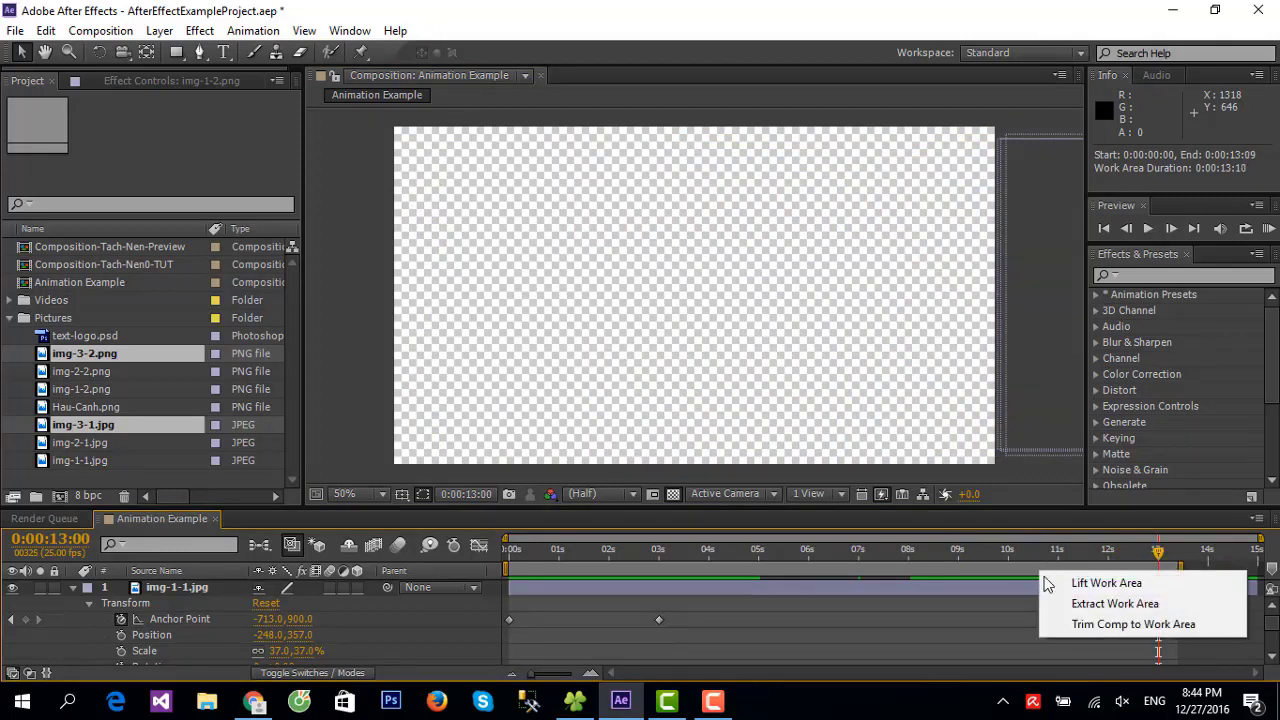
{"action": "left_click", "coordinate": [1091, 625]}
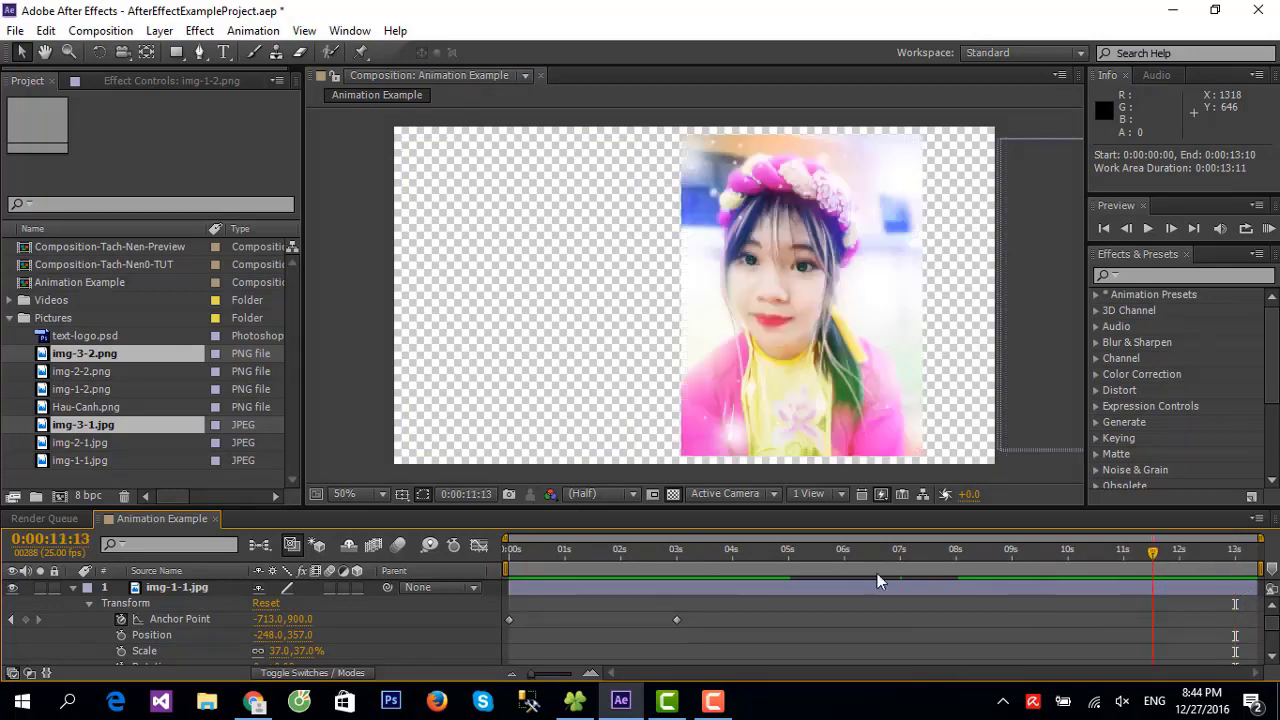
{"action": "left_click", "coordinate": [751, 583]}
Play the trimmed animation from the start, stop it, and collapse layer 1's transform properties
{"action": "key", "text": "space"}
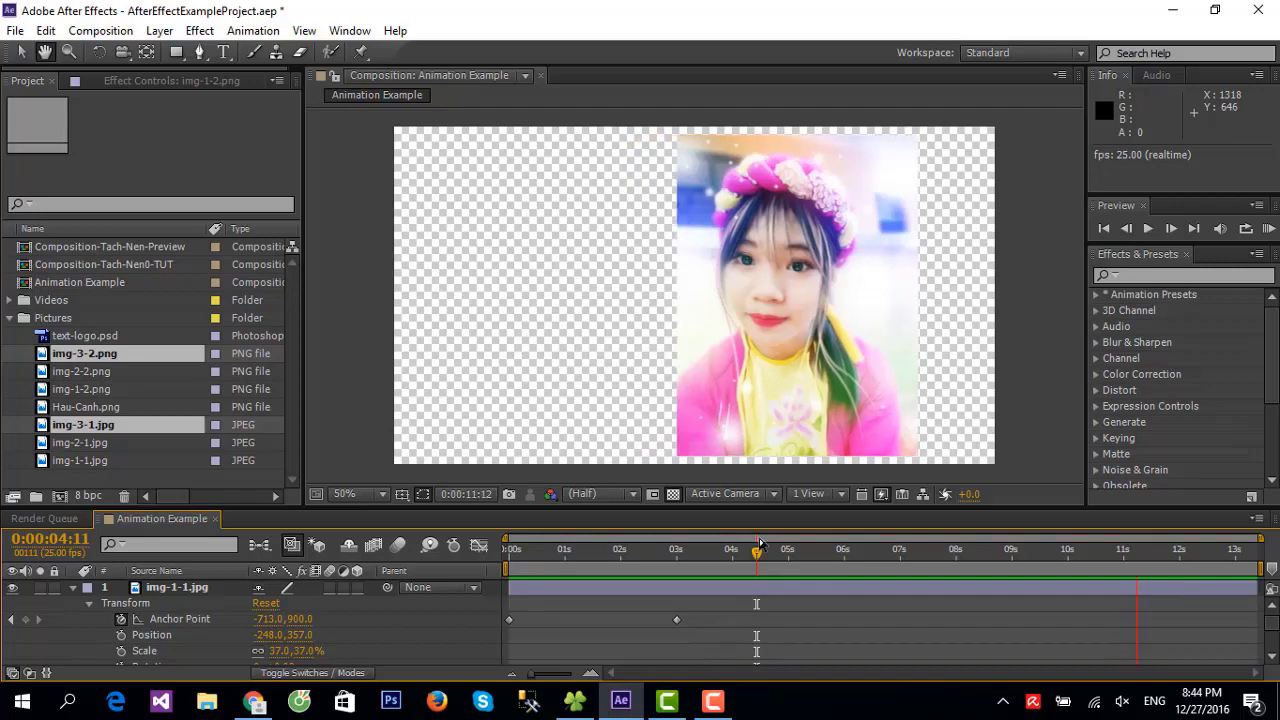
{"action": "key", "text": "space"}
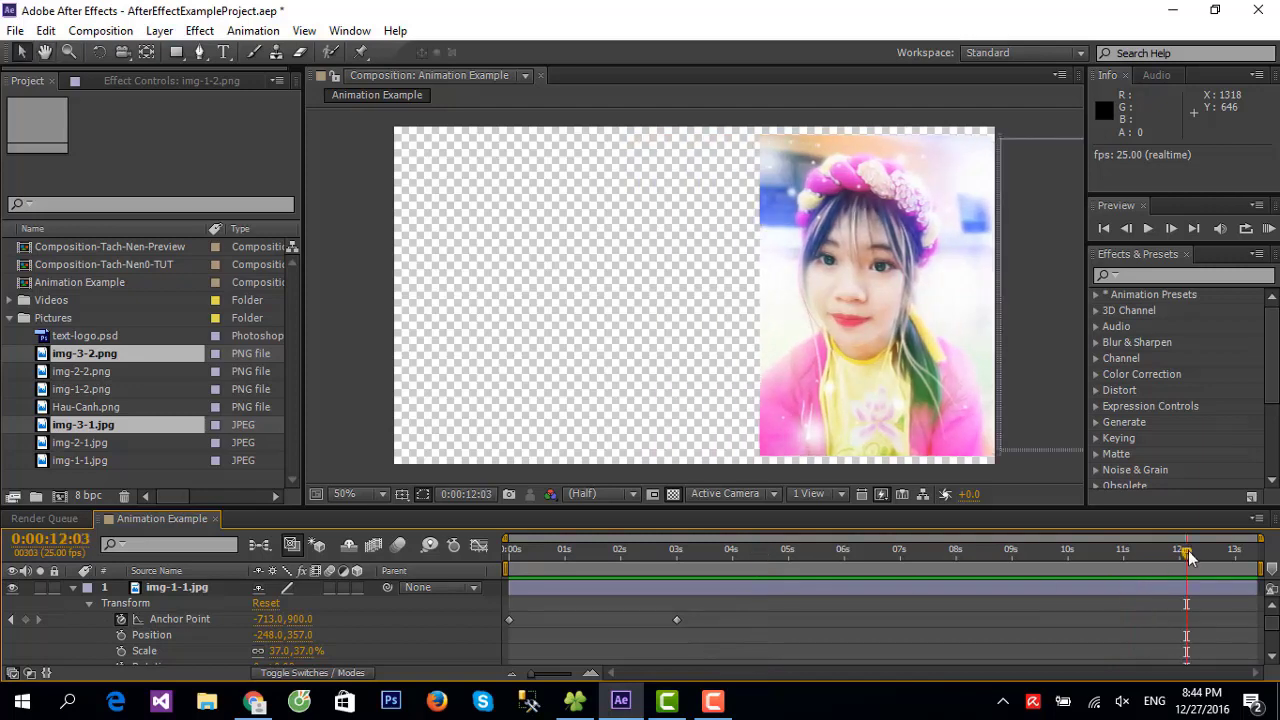
{"action": "left_click_drag", "start_coordinate": [1188, 558], "coordinate": [397, 568]}
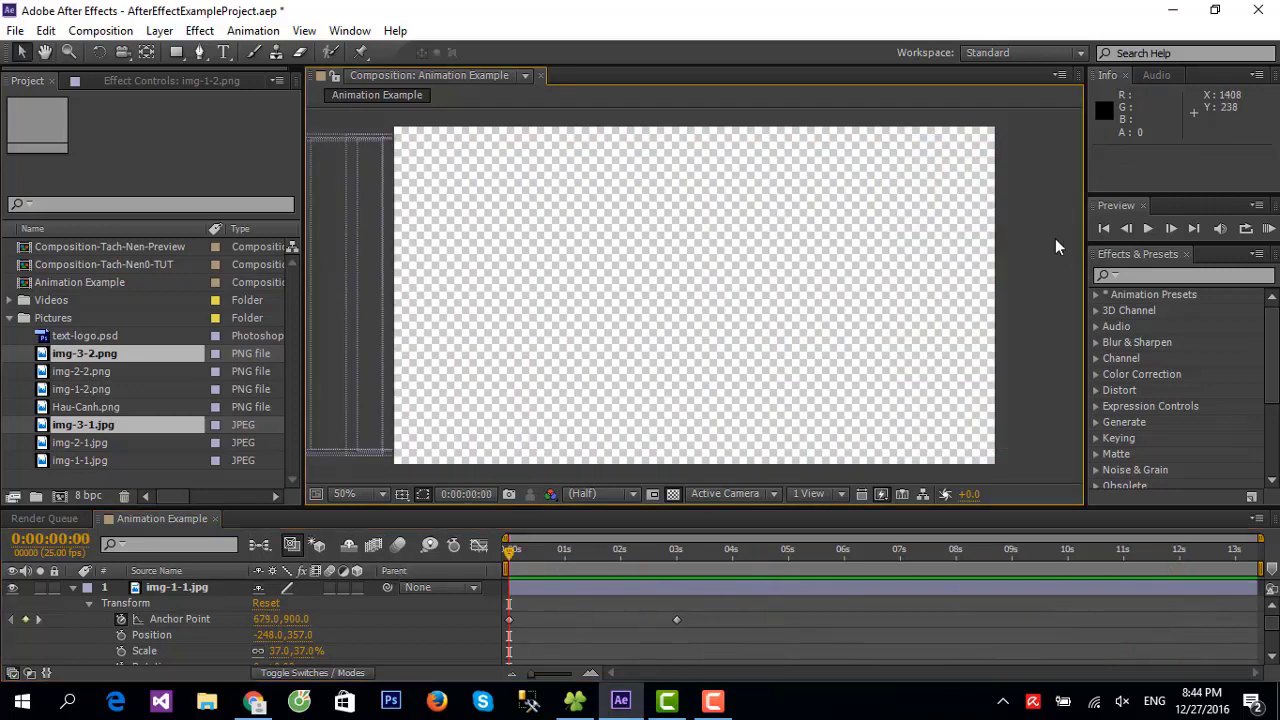
{"action": "key", "text": "space"}
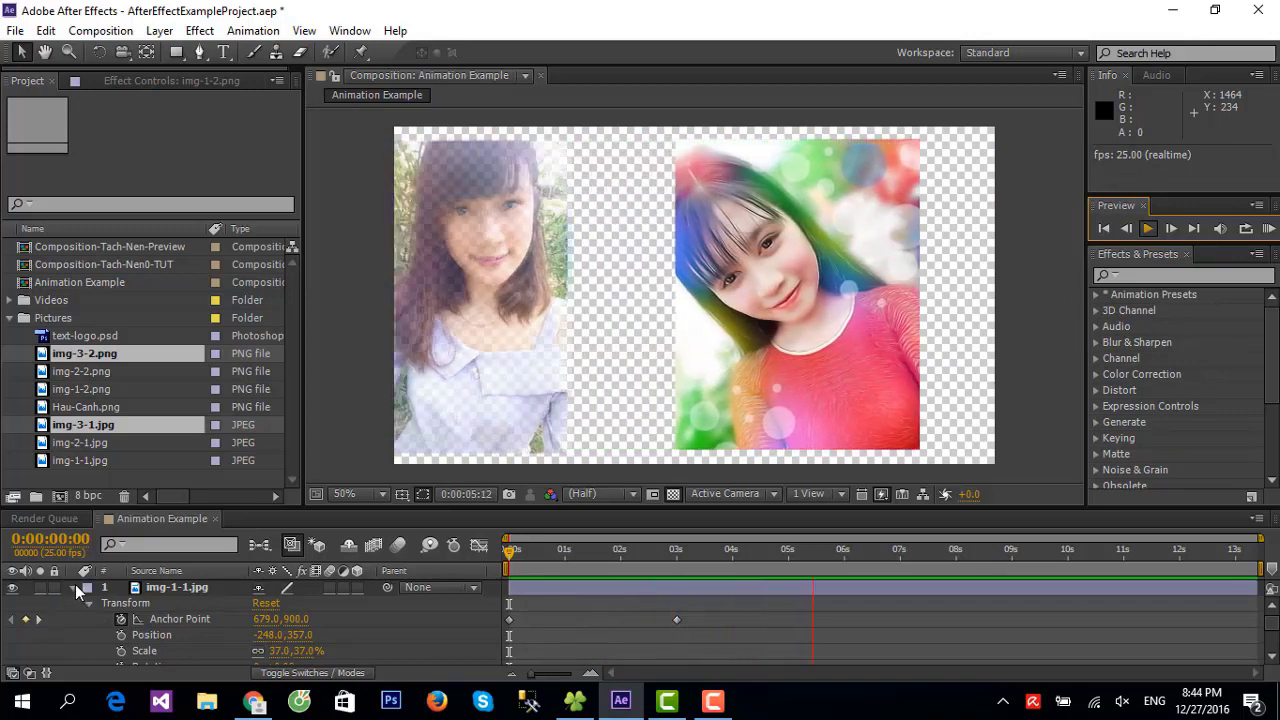
{"action": "left_click", "coordinate": [75, 585]}
{"action": "left_click", "coordinate": [73, 586]}
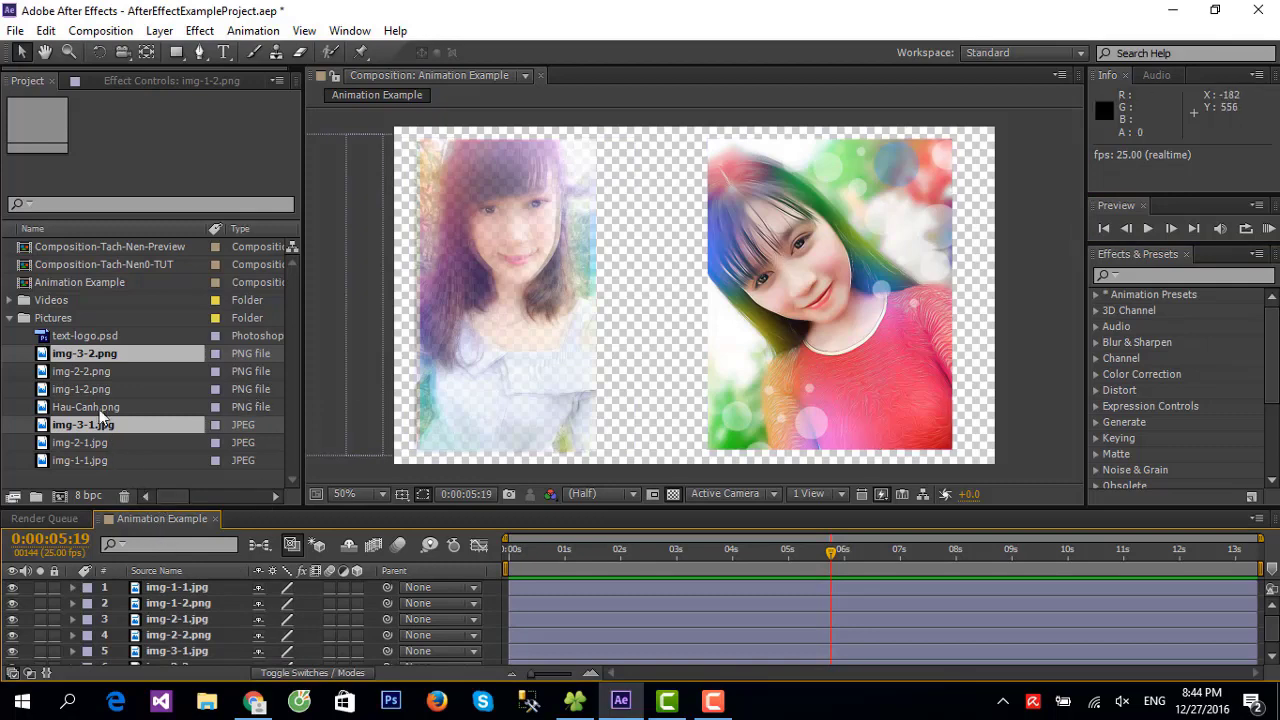
Select text-logo.psd, locate fire-wall.mp4 in File Explorer, and return to After Effects
{"action": "left_click", "coordinate": [88, 338]}
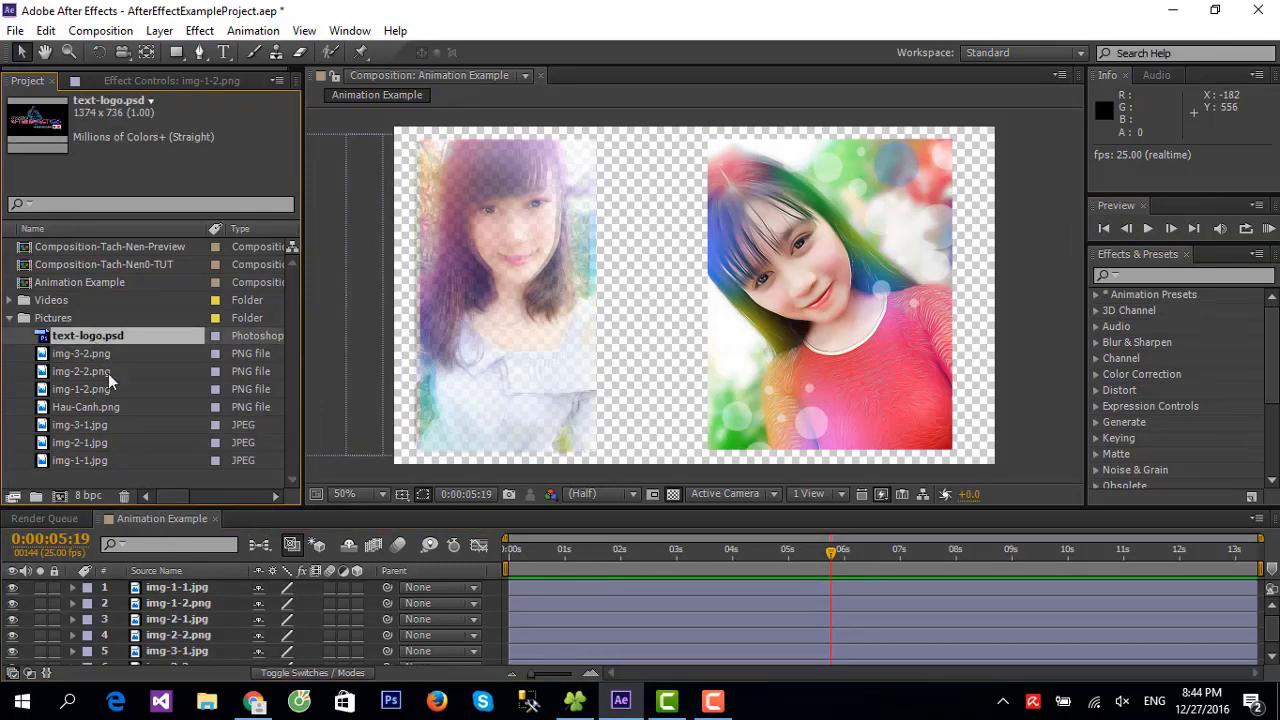
{"action": "left_click", "coordinate": [575, 701]}
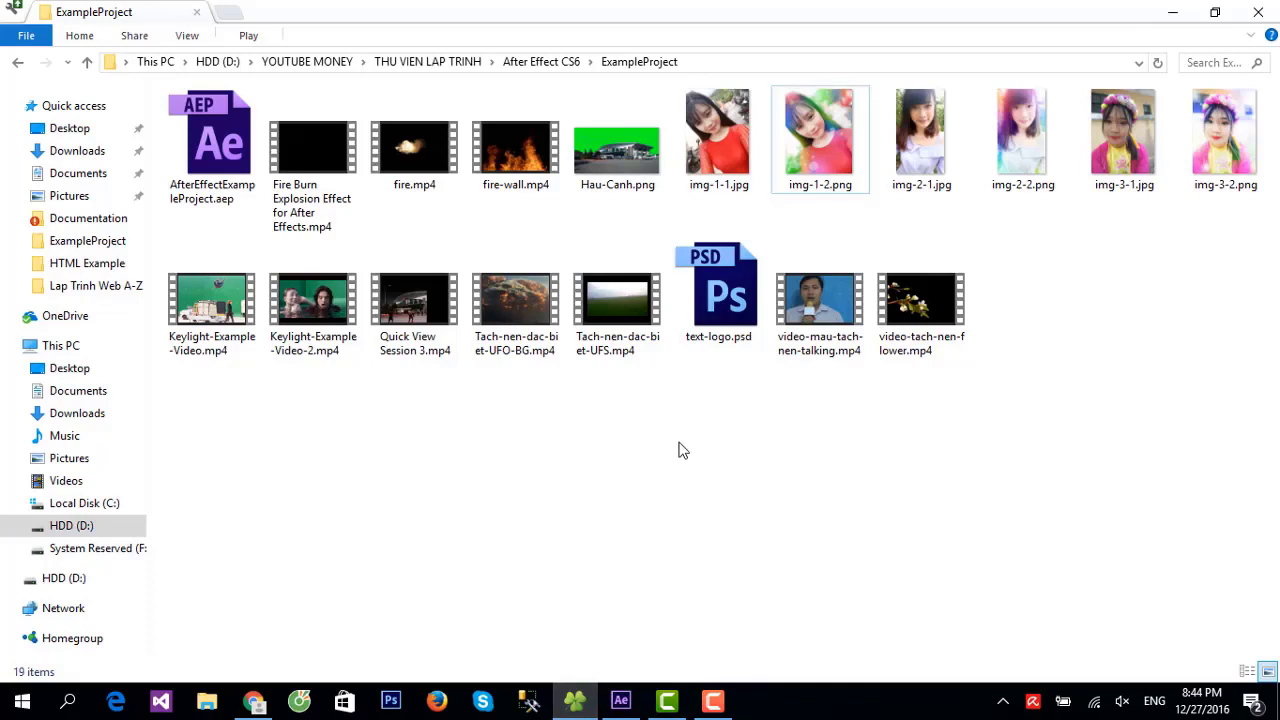
{"action": "left_click", "coordinate": [514, 150]}
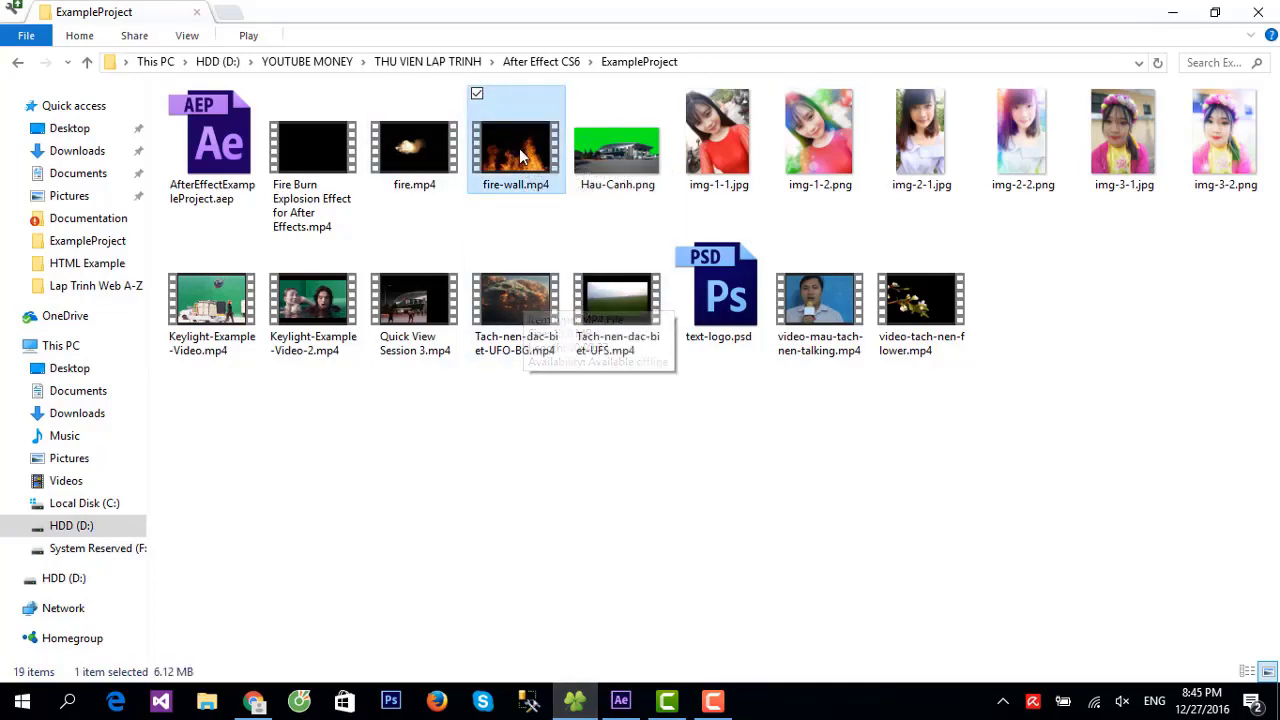
{"action": "left_click", "coordinate": [621, 700]}
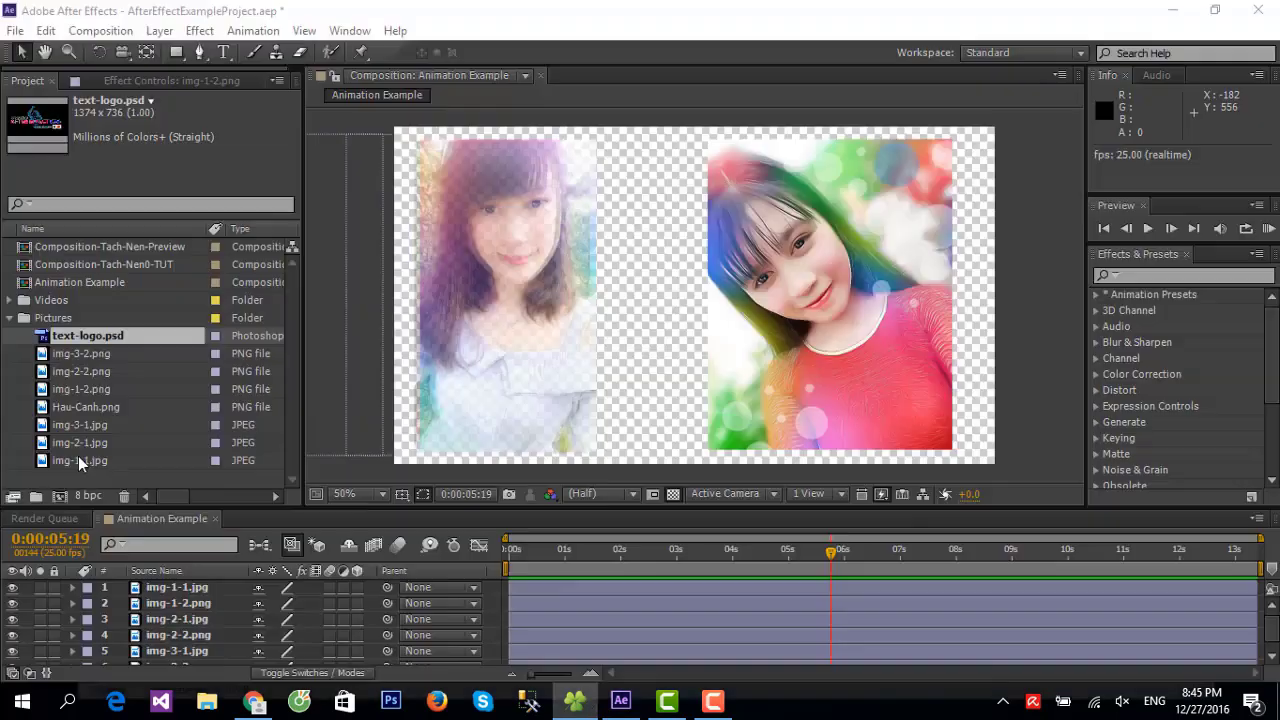
From the Videos folder, add fire-wall.mp4 to the timeline below the image layers
{"action": "left_click", "coordinate": [8, 300]}
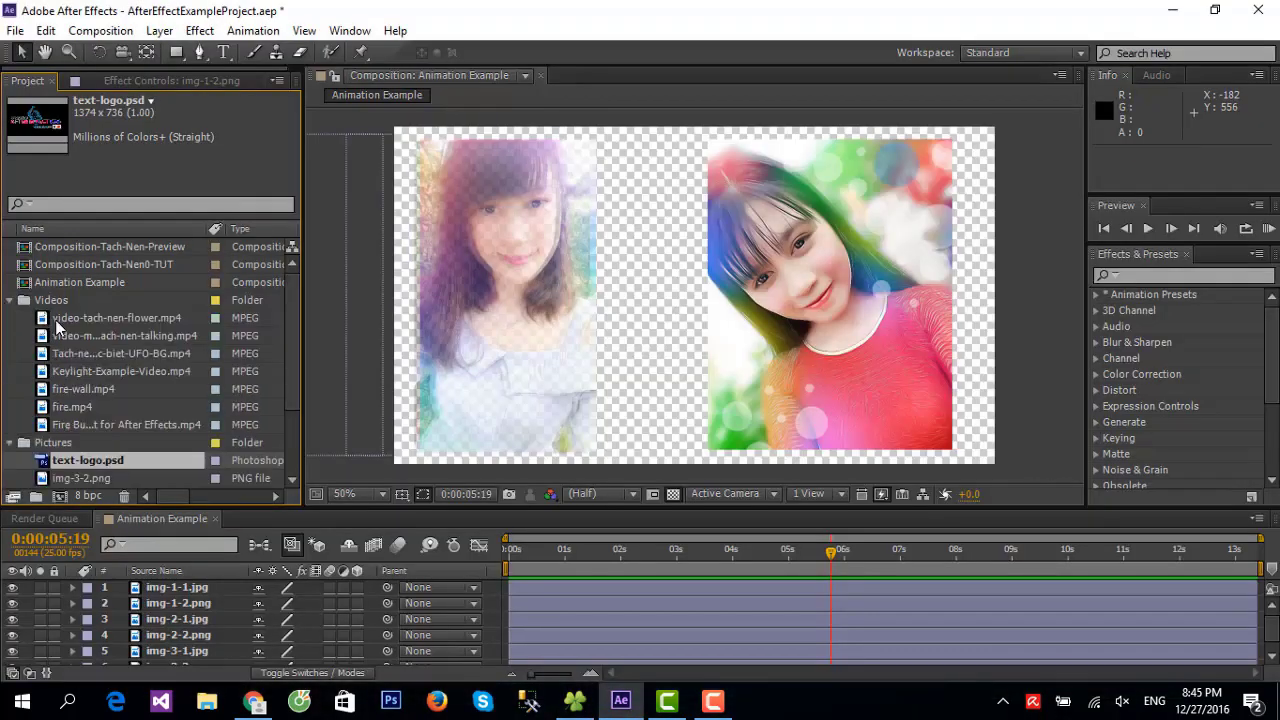
{"action": "left_click", "coordinate": [93, 391]}
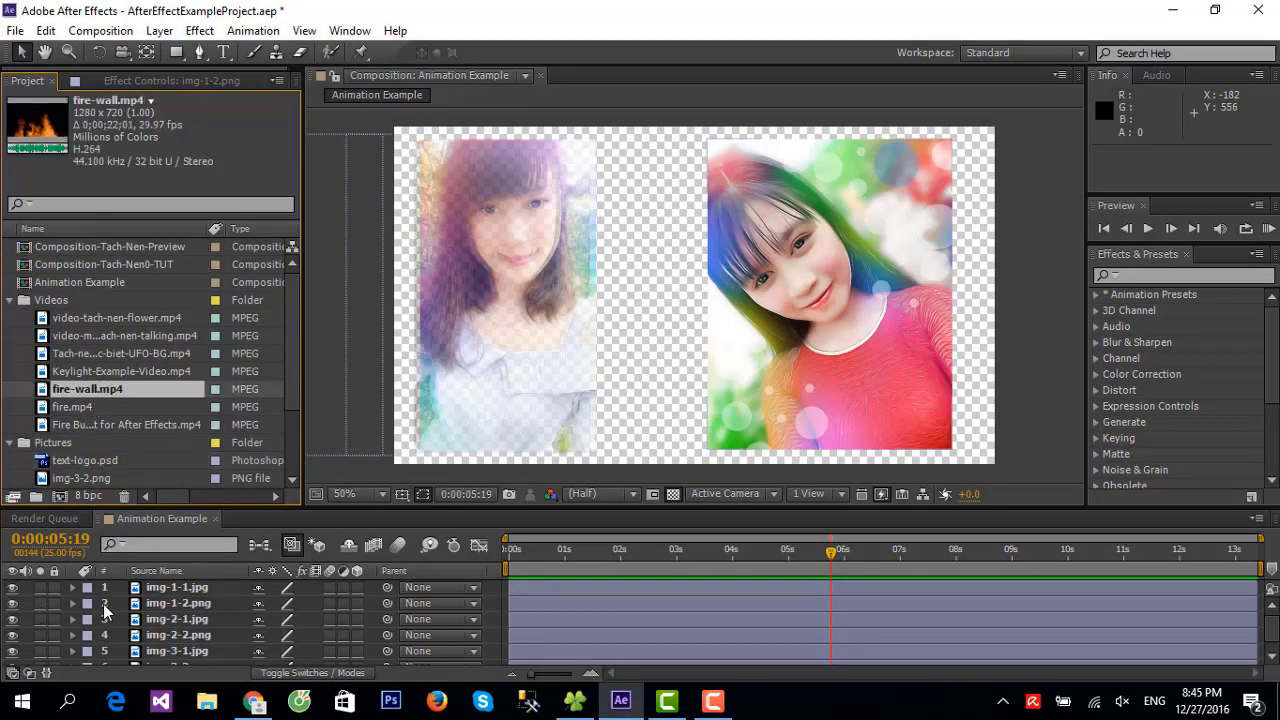
{"action": "scroll", "coordinate": [115, 614], "scroll_direction": "down", "scroll_amount": 1}
{"action": "left_click_drag", "start_coordinate": [99, 392], "coordinate": [166, 660]}
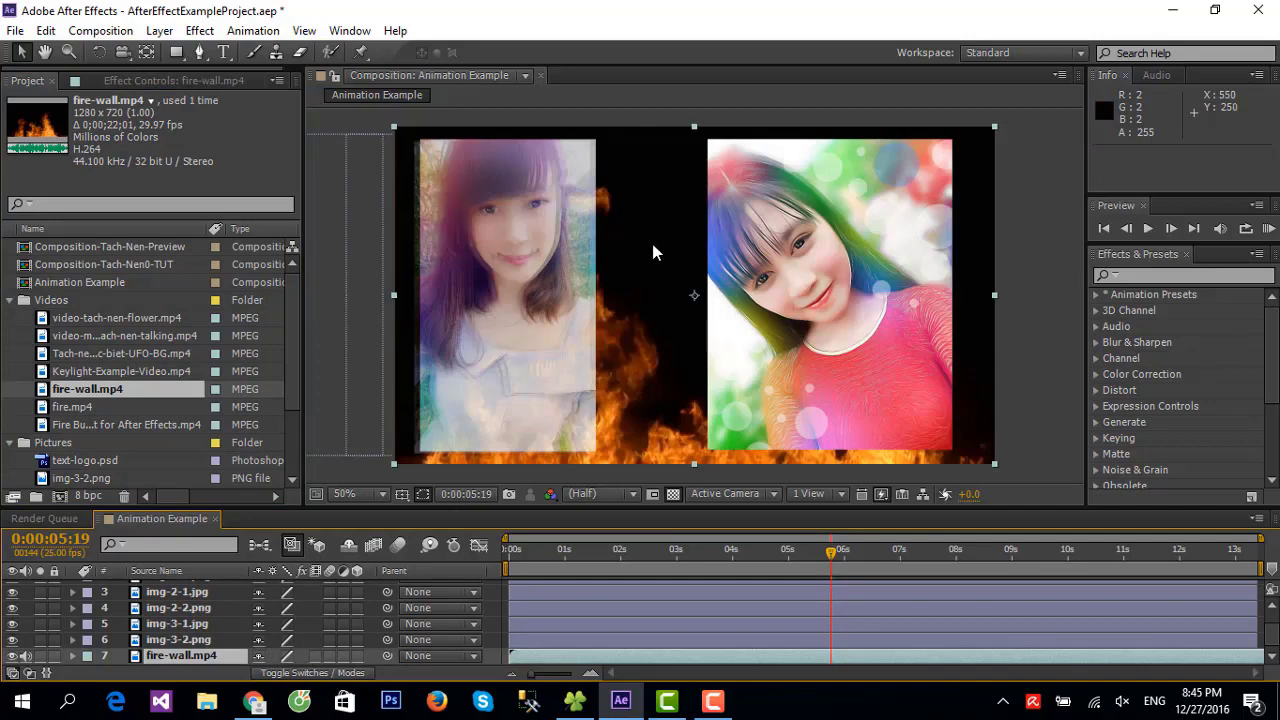
Scale up the fire video and shift it to fill the frame, then return to the composition start
{"action": "left_click_drag", "start_coordinate": [645, 246], "coordinate": [652, 246]}
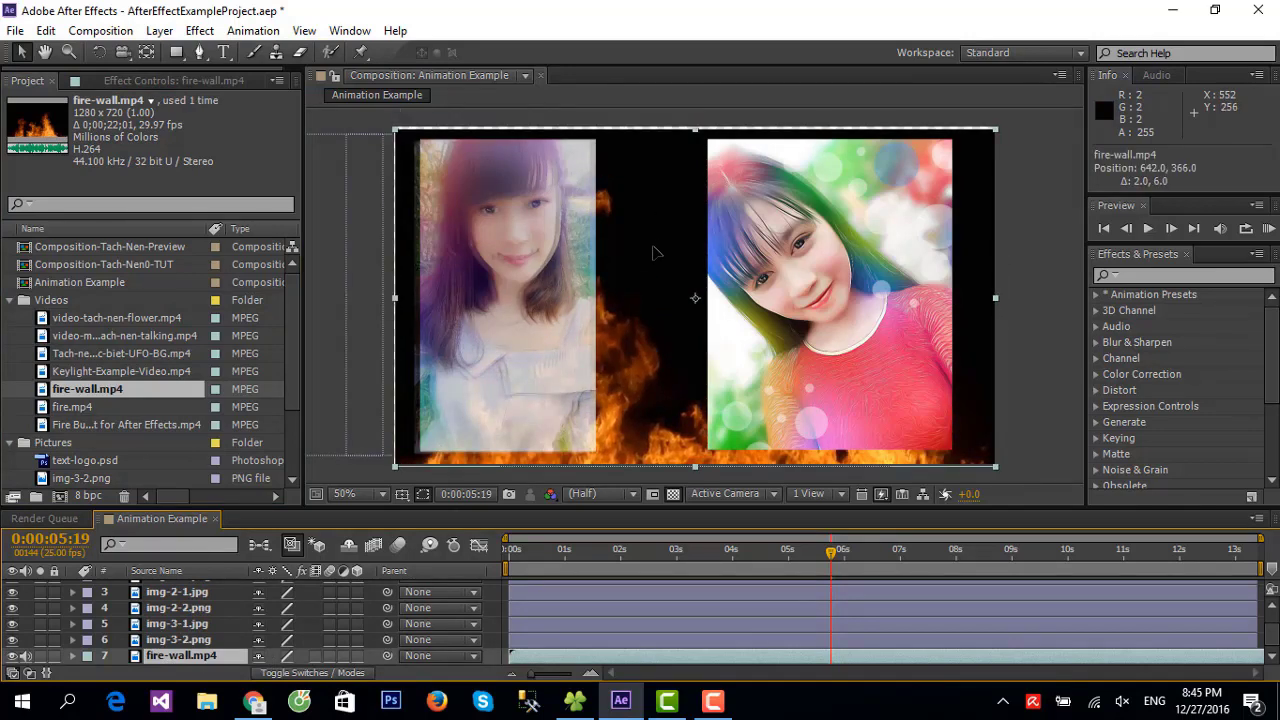
{"action": "left_click", "coordinate": [652, 252]}
{"action": "left_click_drag", "start_coordinate": [997, 131], "coordinate": [1012, 114]}
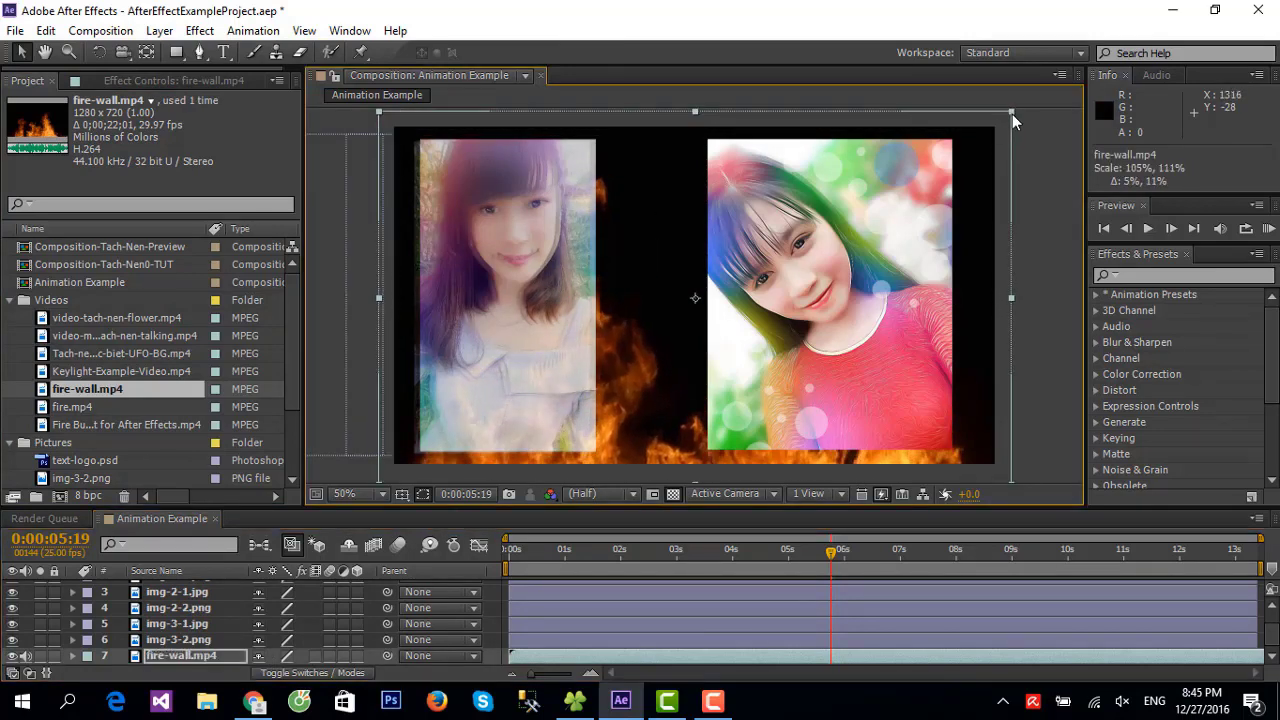
{"action": "left_click_drag", "start_coordinate": [666, 322], "coordinate": [668, 305]}
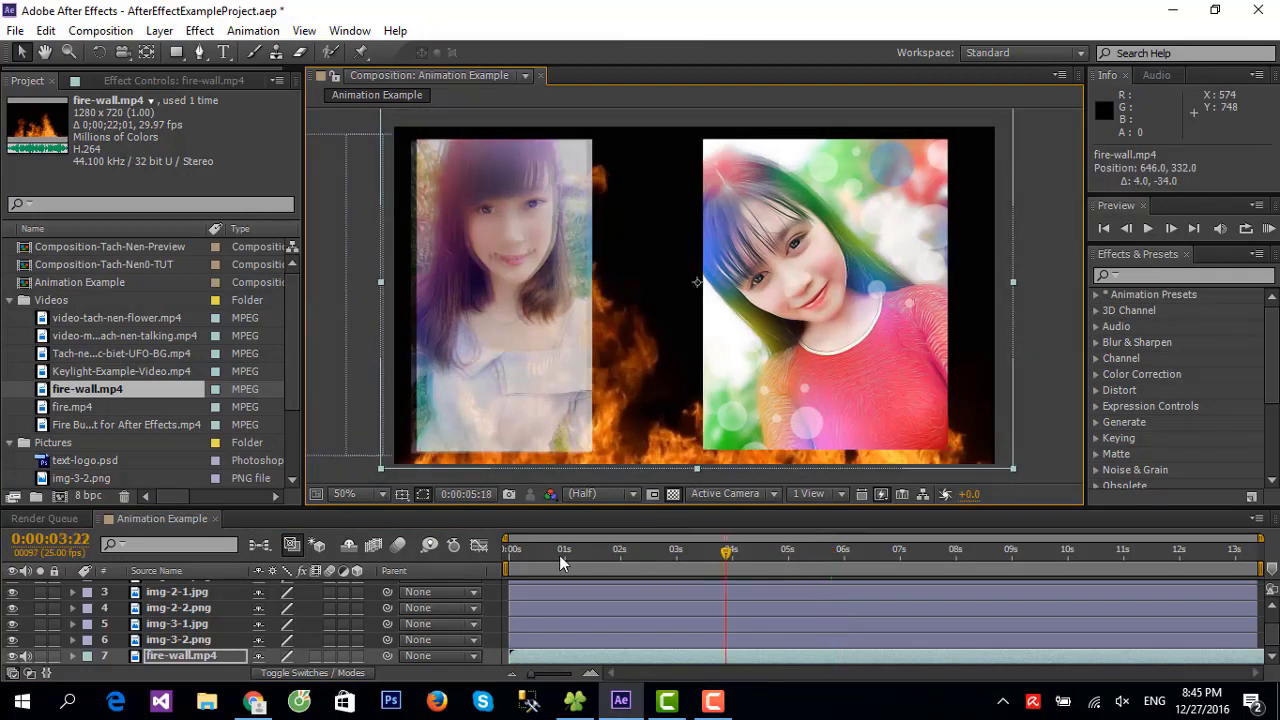
{"action": "left_click_drag", "start_coordinate": [833, 562], "coordinate": [452, 553]}
{"action": "key", "text": "space"}
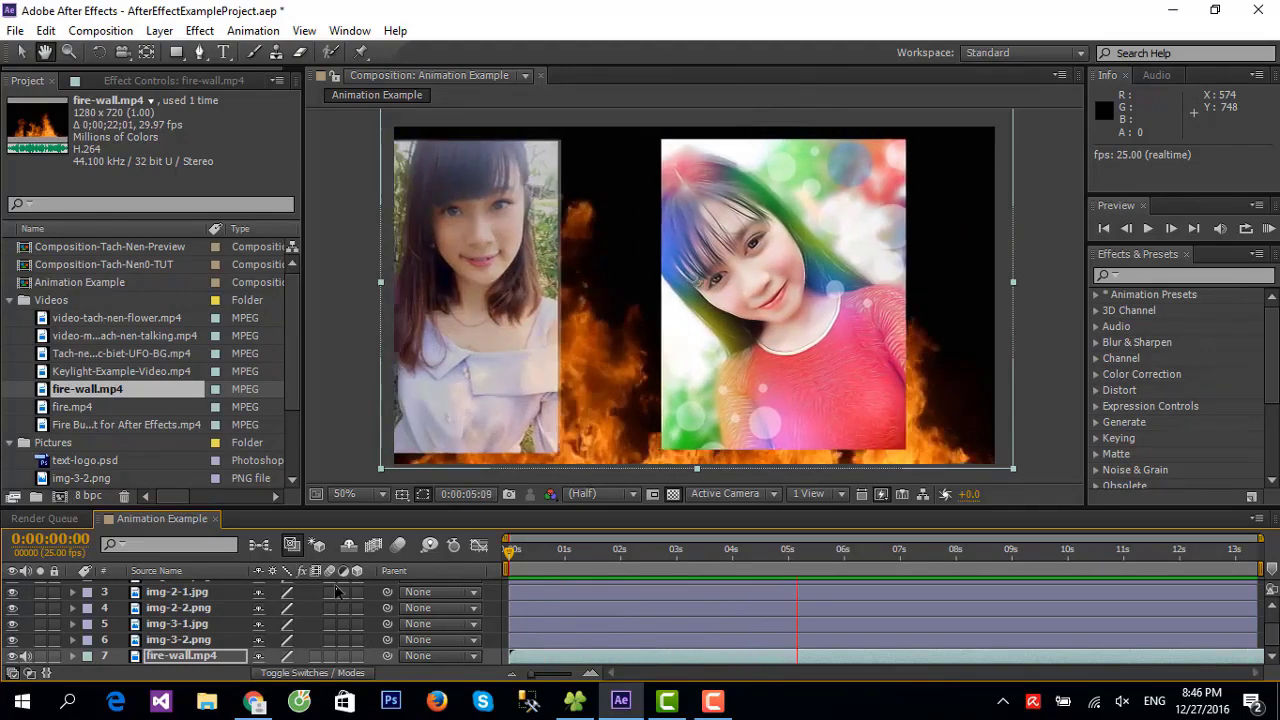
Stop the preview, select all six image layers and switch on their Motion Blur
{"action": "key", "text": "space"}
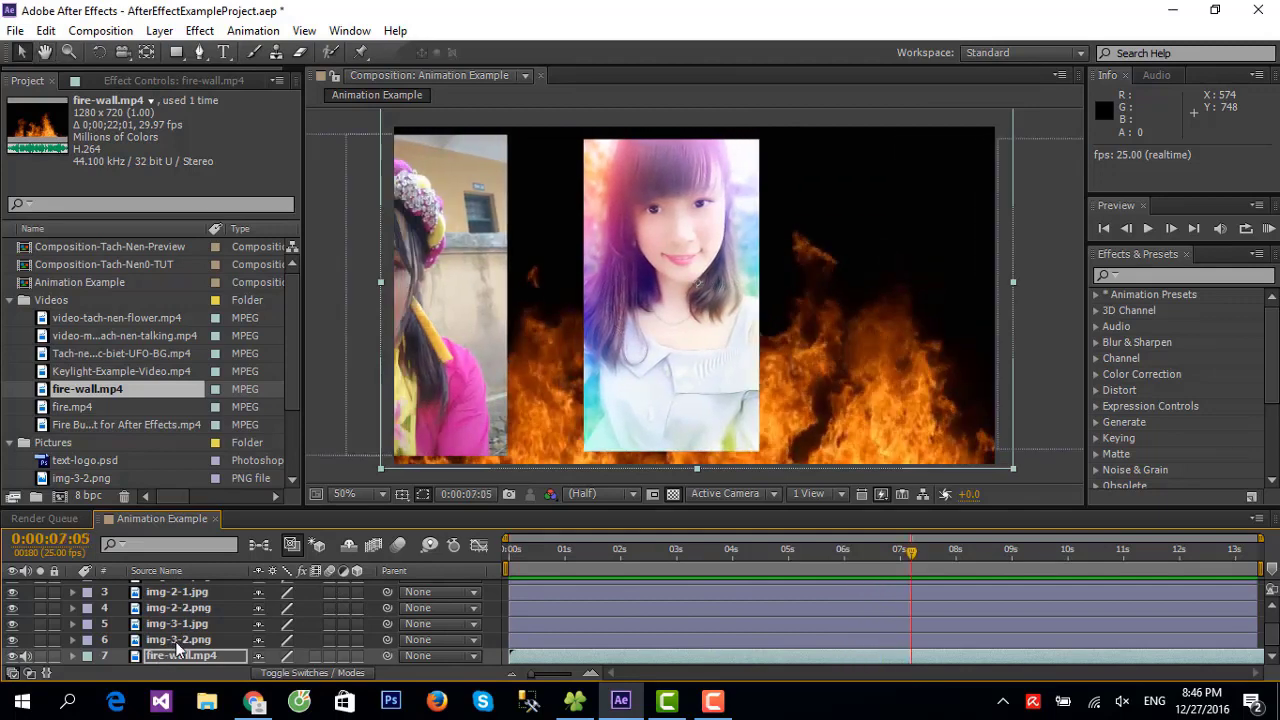
{"action": "left_click", "coordinate": [175, 634]}
{"action": "scroll", "coordinate": [206, 638], "scroll_direction": "up", "scroll_amount": 2}
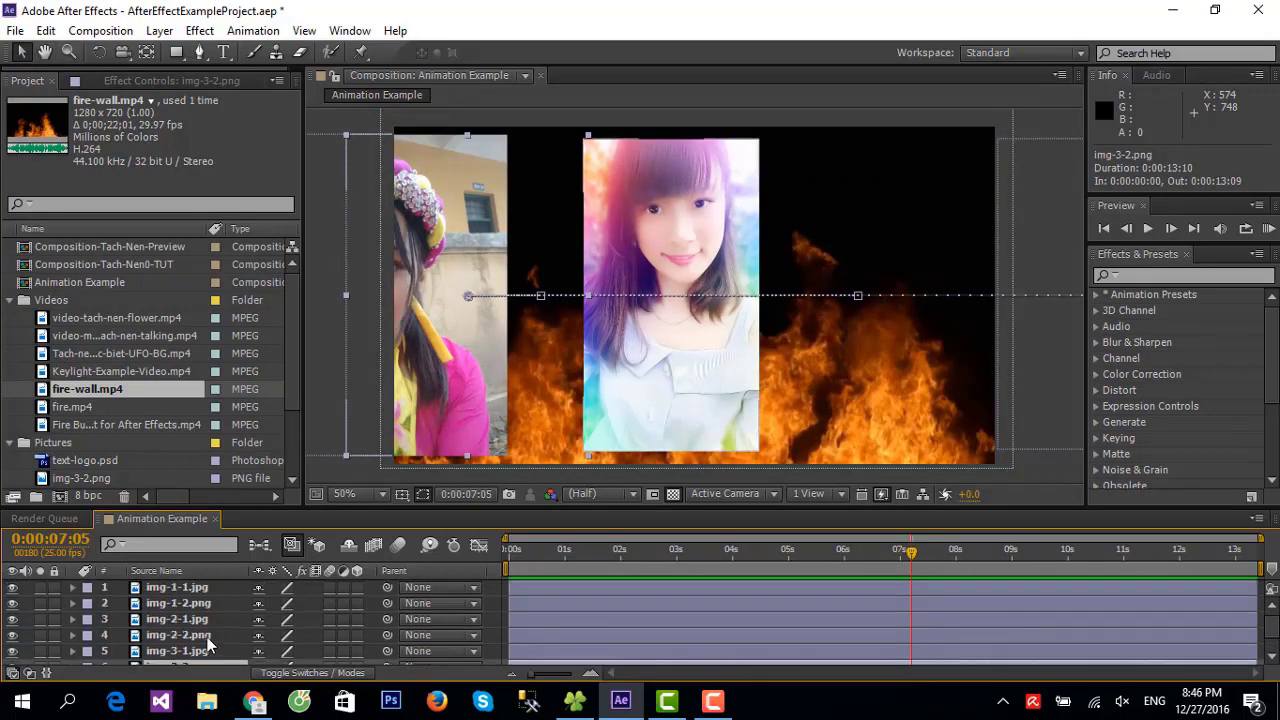
{"action": "left_click", "coordinate": [183, 587], "text": "shift"}
{"action": "left_click", "coordinate": [235, 596]}
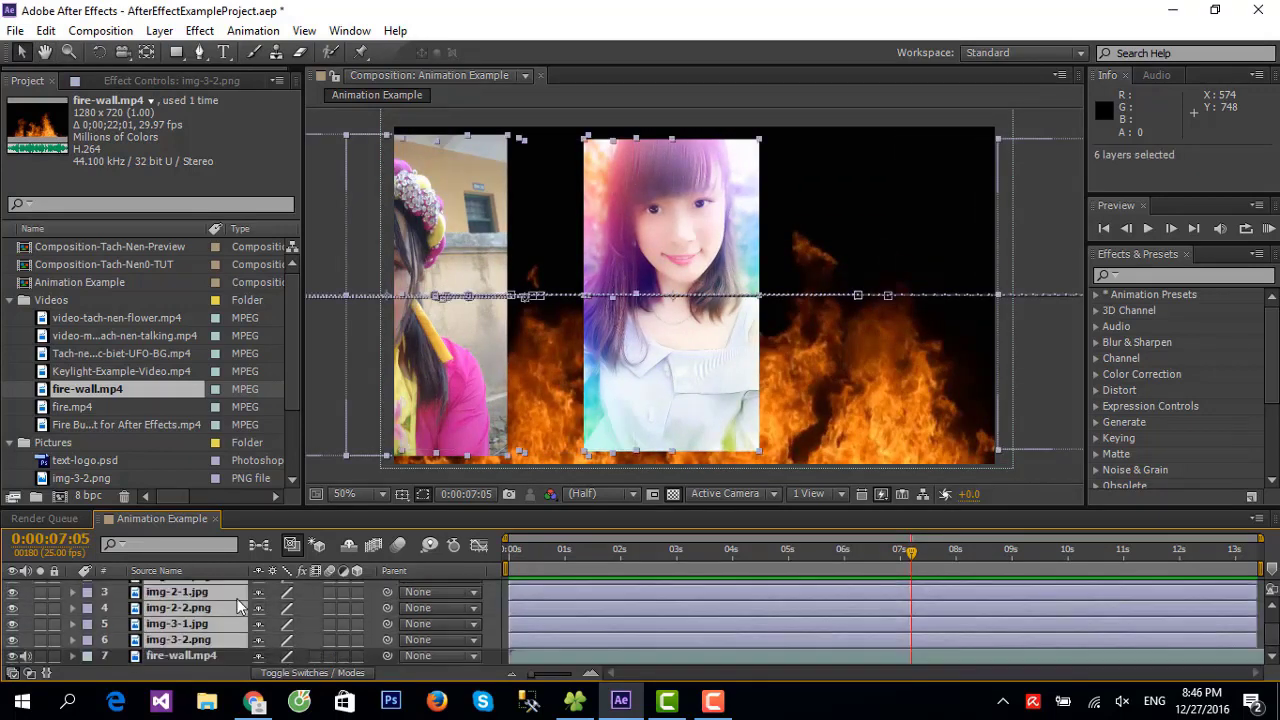
{"action": "key", "text": "ctrl+a"}
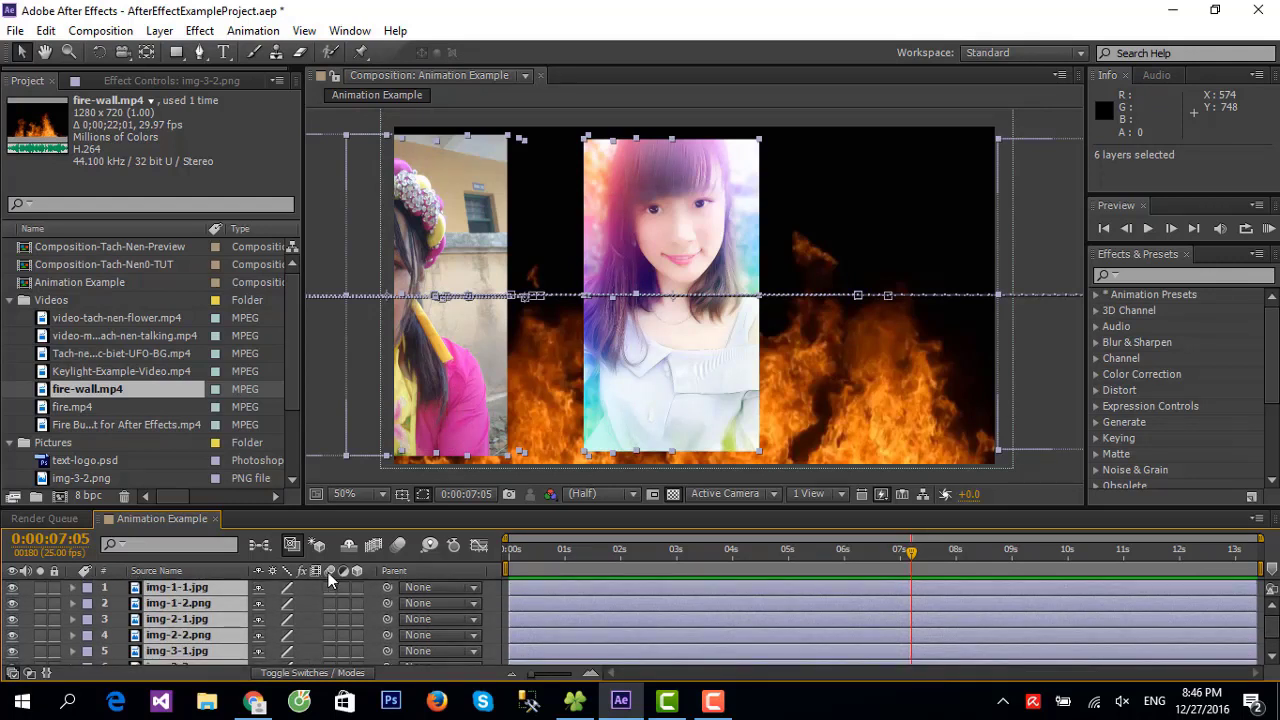
{"action": "left_click", "coordinate": [326, 597]}
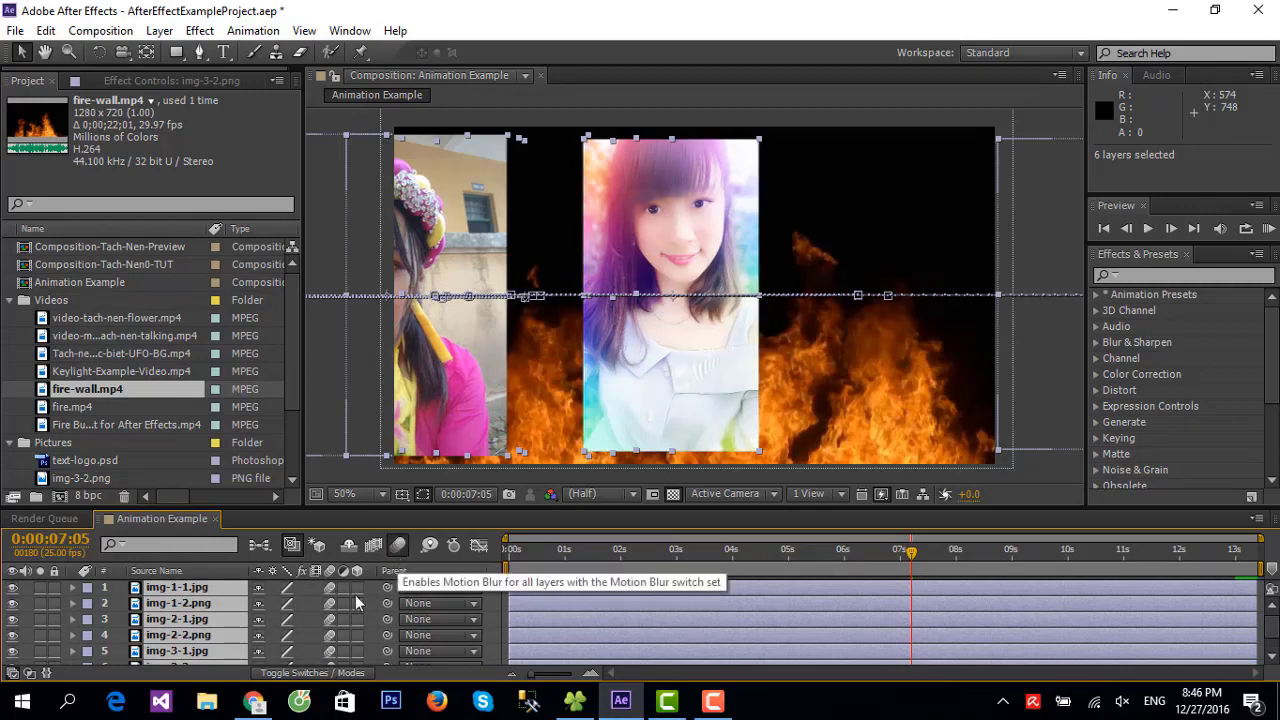
Scrub through the animation to check the motion blur on the sliding photos
{"action": "scroll", "coordinate": [165, 625], "scroll_direction": "down", "scroll_amount": 2}
{"action": "scroll", "coordinate": [152, 648], "scroll_direction": "up", "scroll_amount": 2}
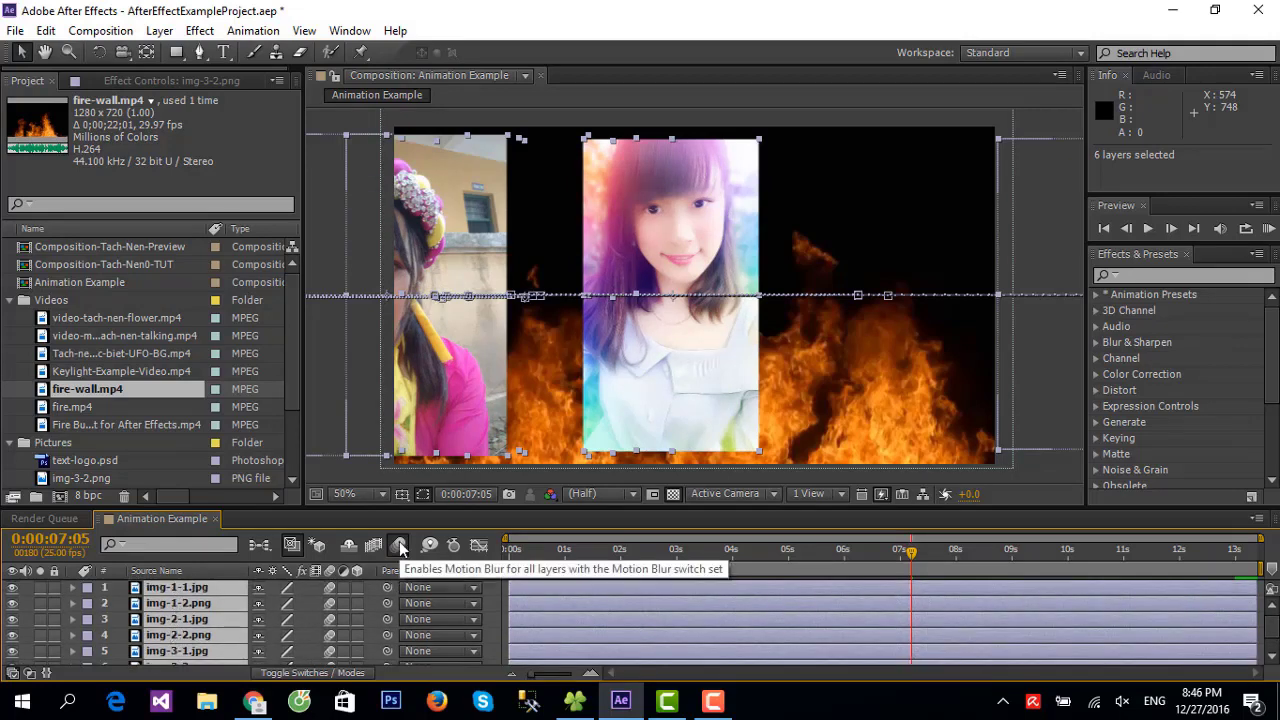
{"action": "left_click_drag", "start_coordinate": [912, 553], "coordinate": [575, 553]}
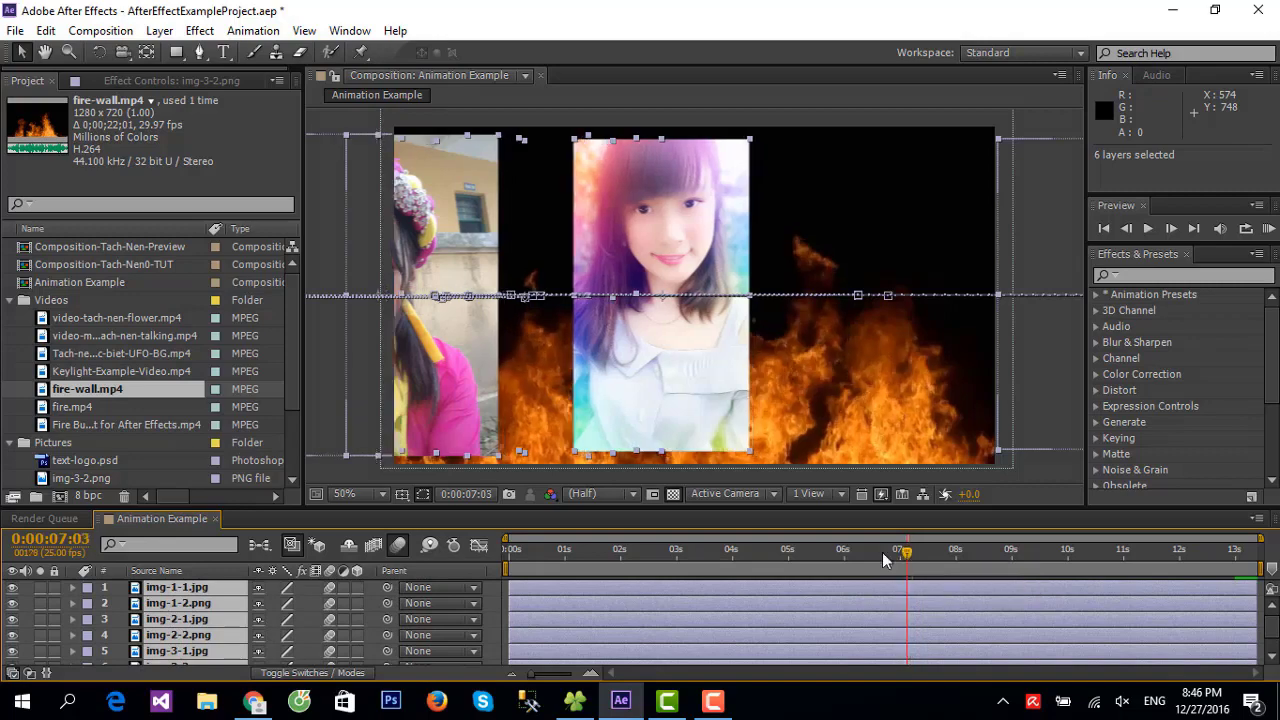
{"action": "key", "text": "KP_0"}
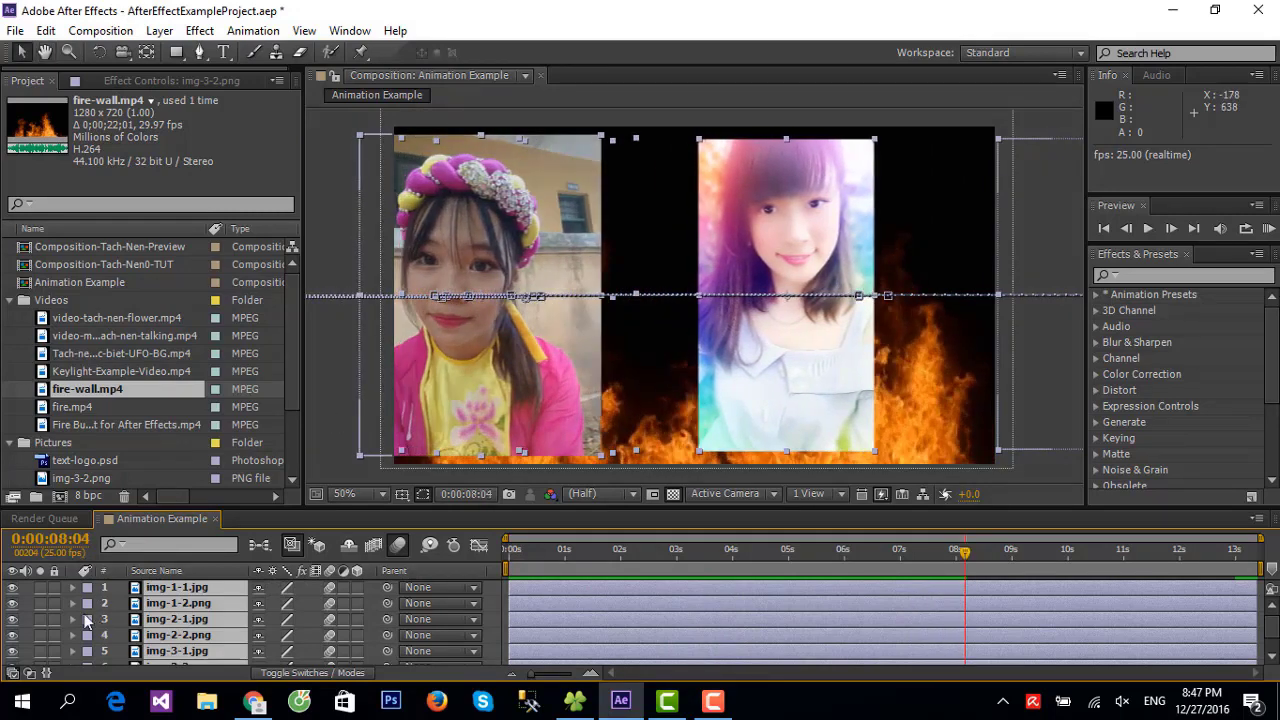
{"action": "key", "text": "F2"}
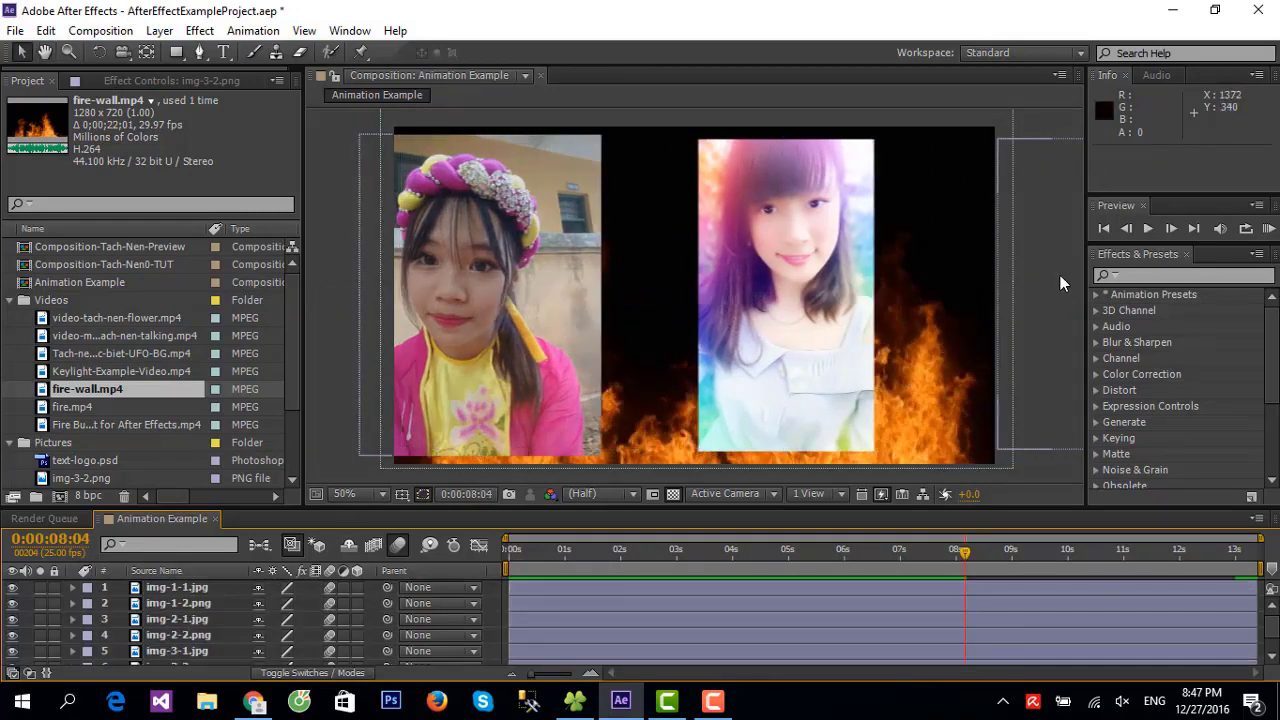
{"action": "left_click", "coordinate": [1060, 275]}
{"action": "left_click", "coordinate": [1042, 117]}
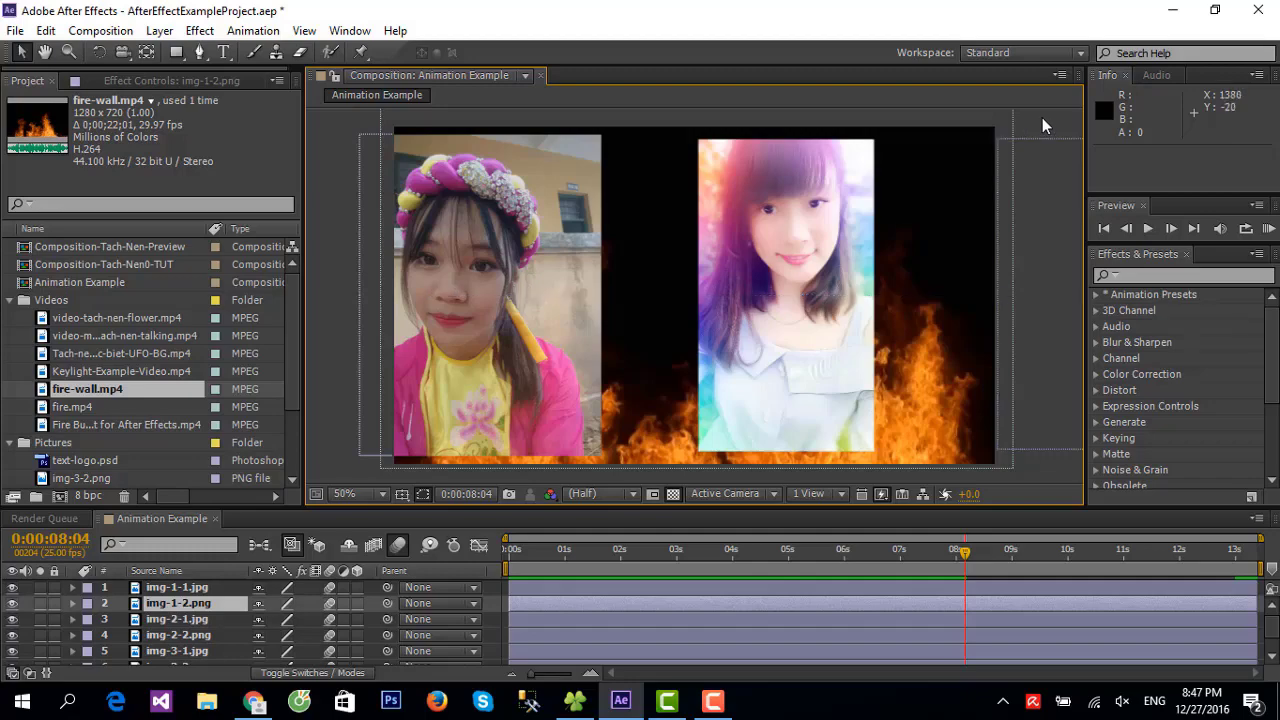
{"action": "key", "text": "h"}
{"action": "key", "text": "space"}
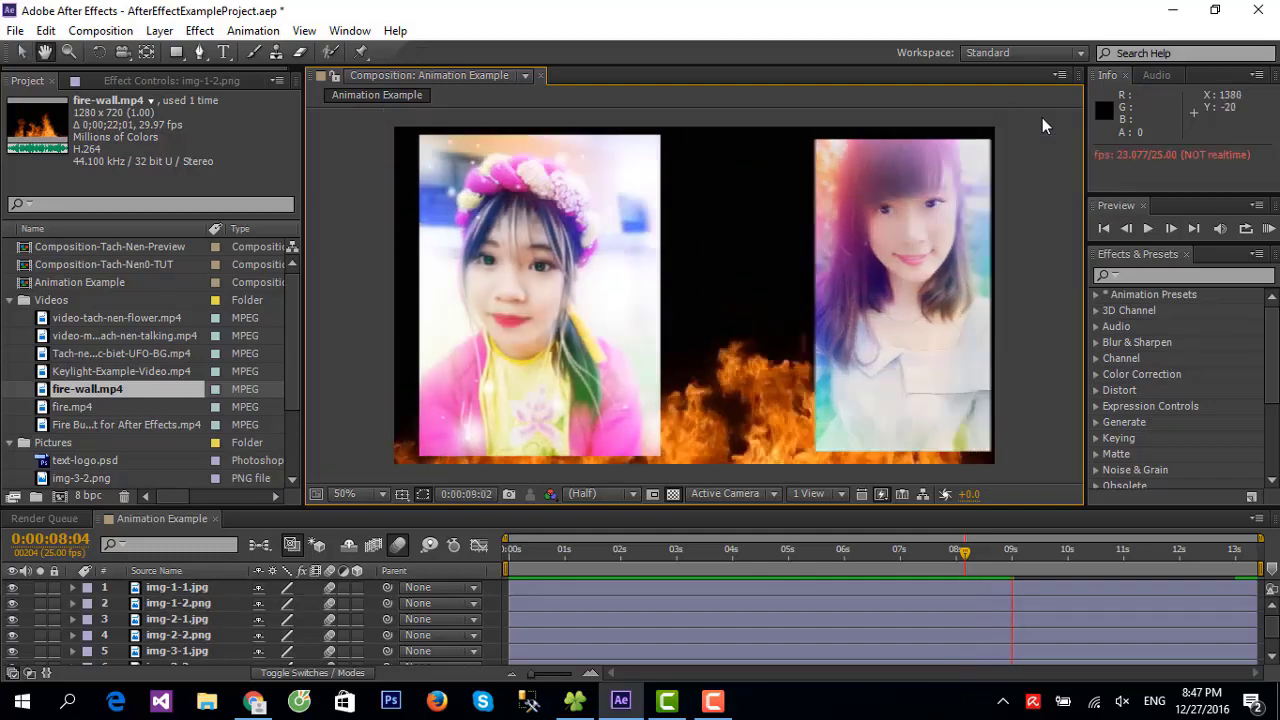